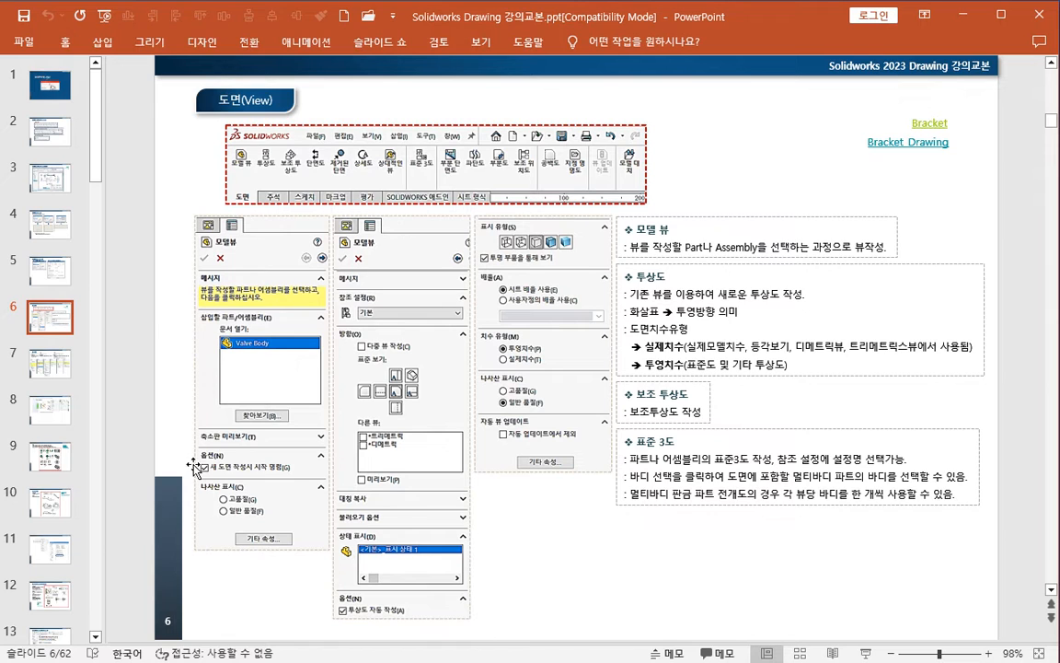
left_click(57, 479)
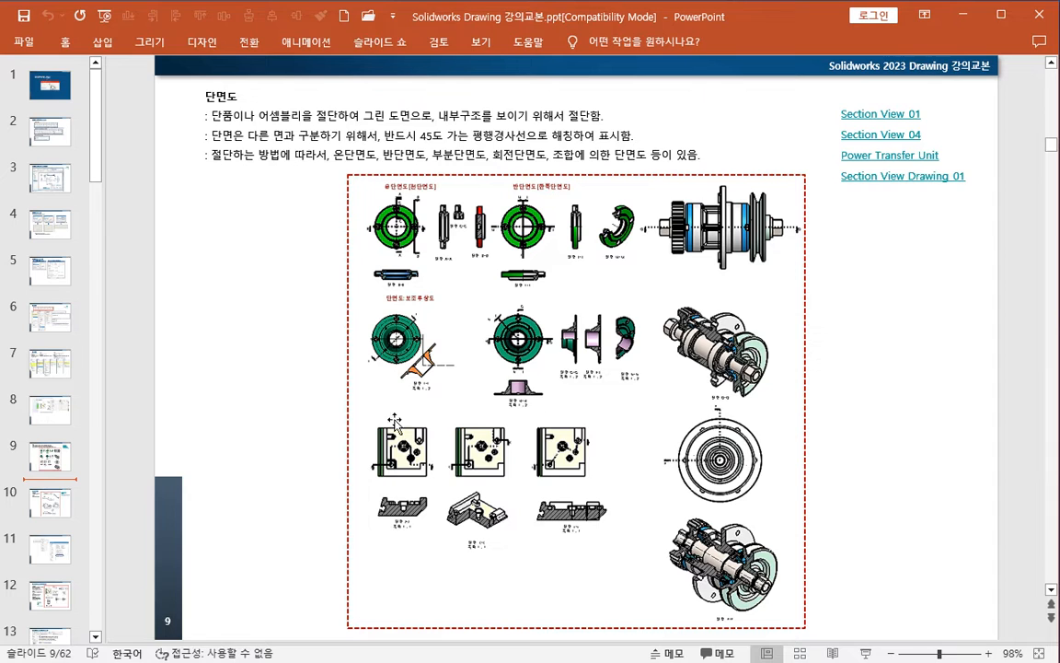
left_click(66, 329)
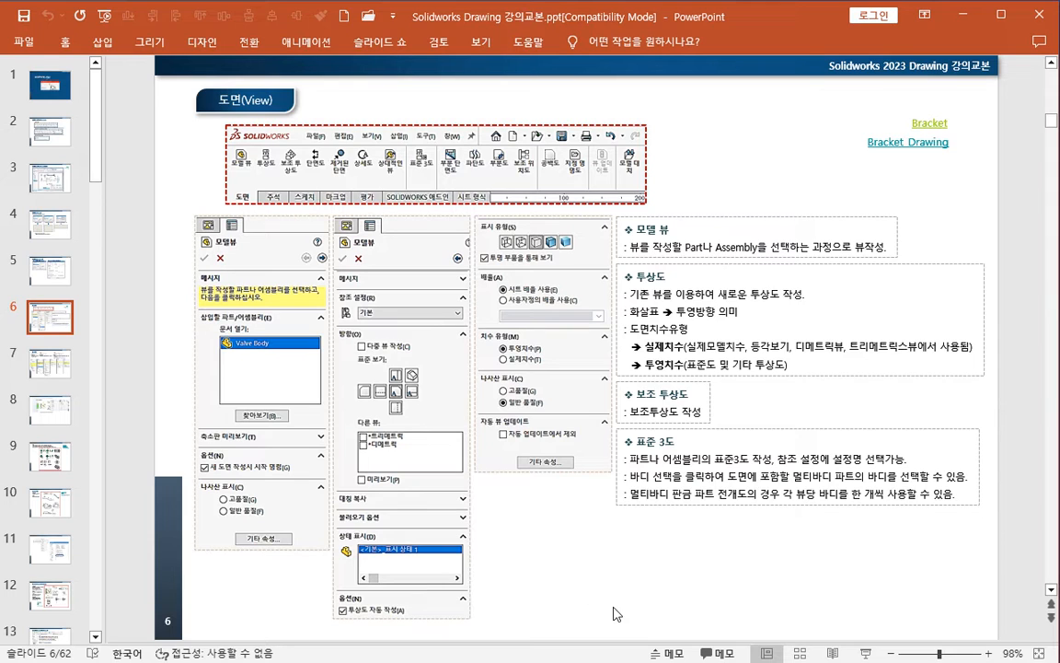
- Switch to the Notepad notes and add ", 조명색(보라색)" to the end of the 내부색 line
key("alt+Tab")
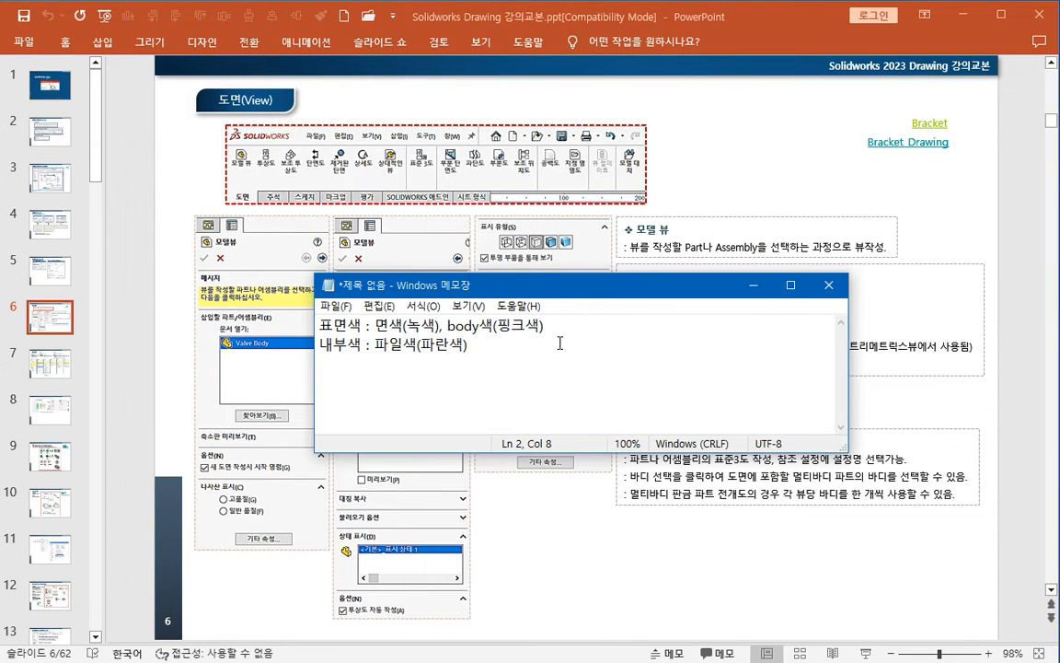
left_click(558, 351)
type("조명(보라색)")
left_click_drag(324, 327, 570, 323)
left_click(577, 346)
left_click_drag(321, 346, 557, 344)
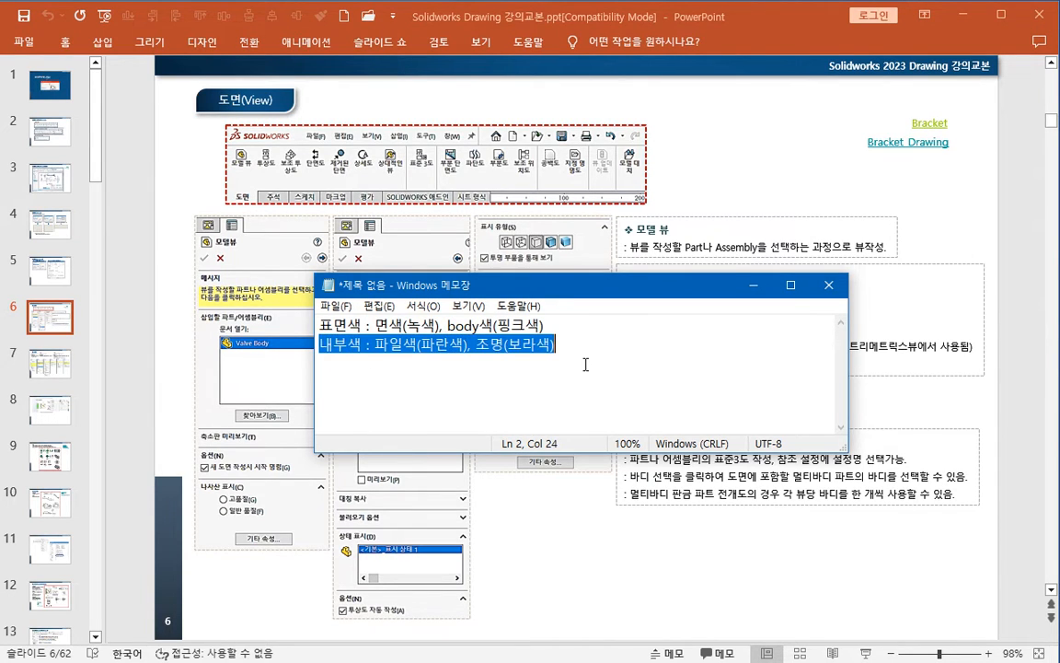
left_click(589, 368)
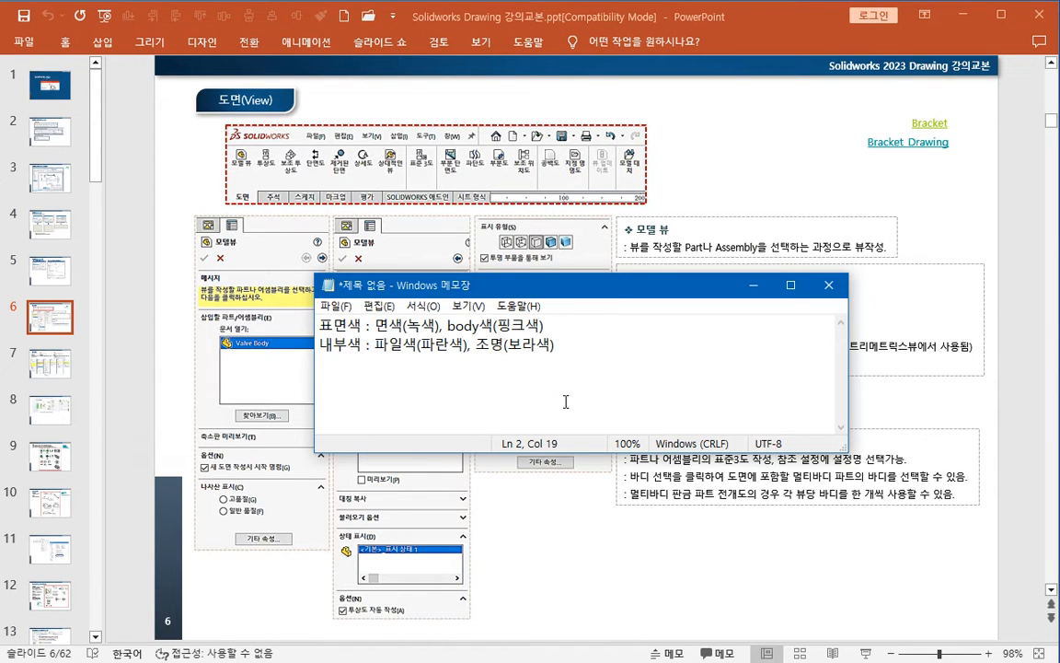
type("색")
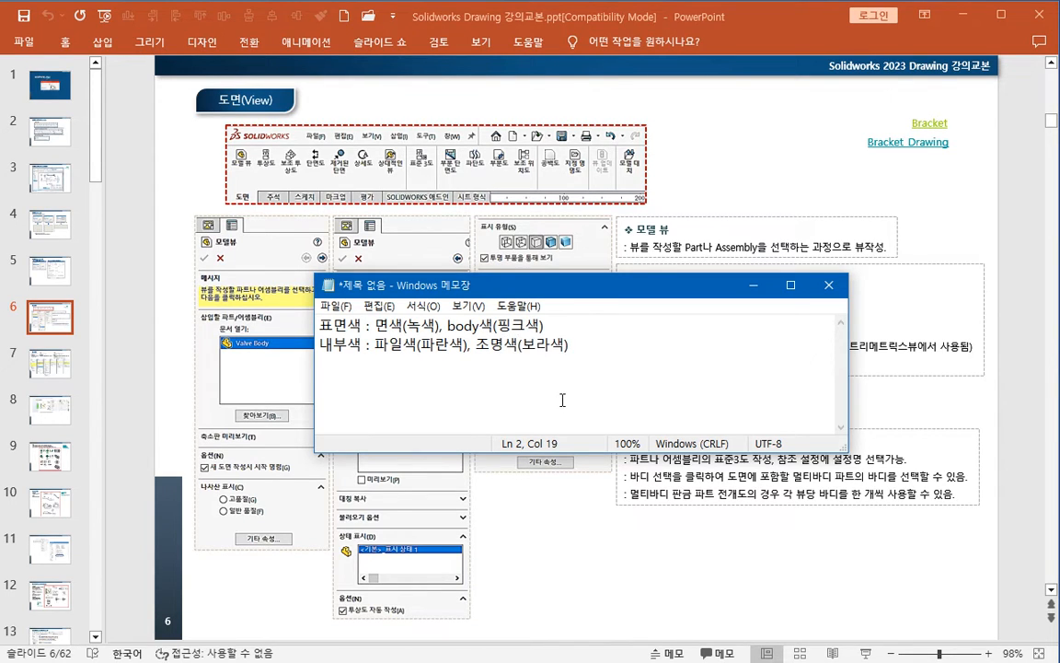
- Switch to SOLIDWORKS and create a new part from the Part_MM template
left_click(623, 553)
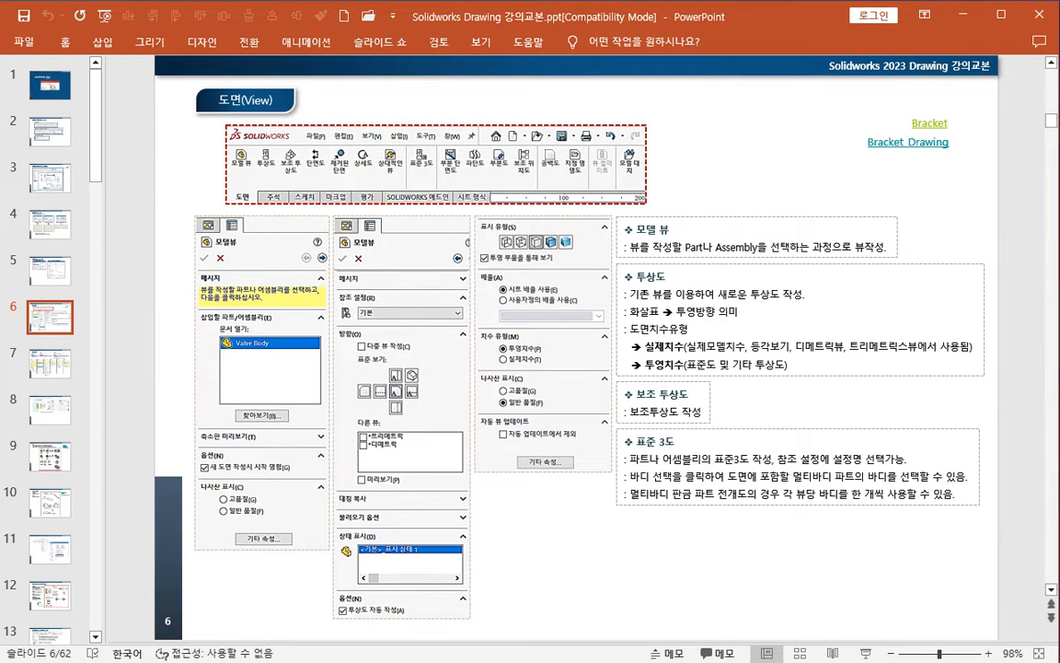
key("alt+Tab")
left_click(137, 24)
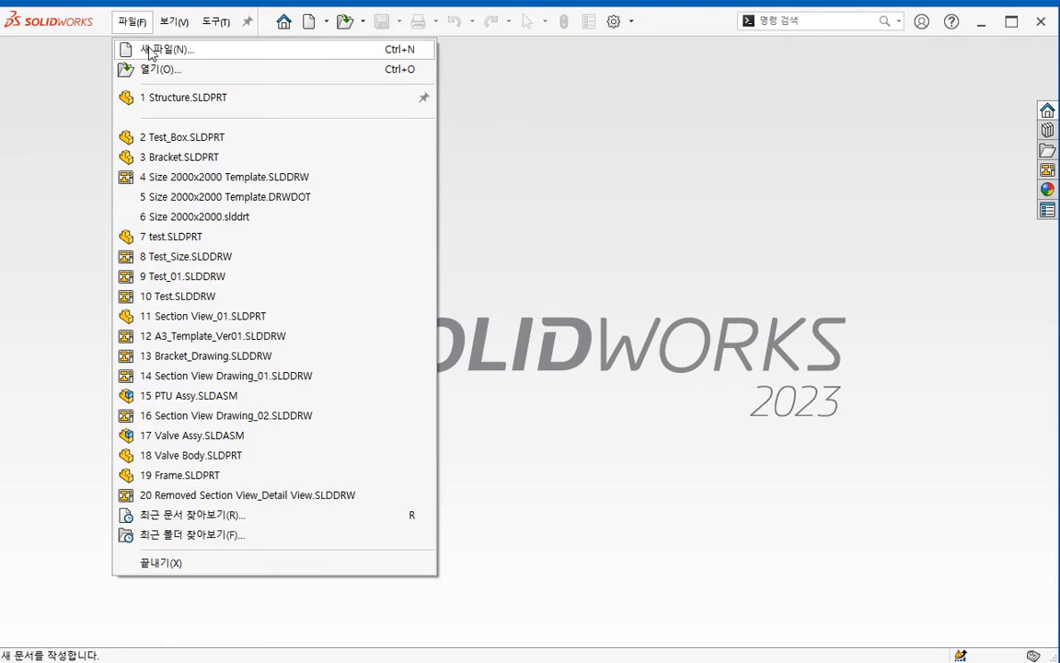
left_click(147, 47)
left_click(477, 196)
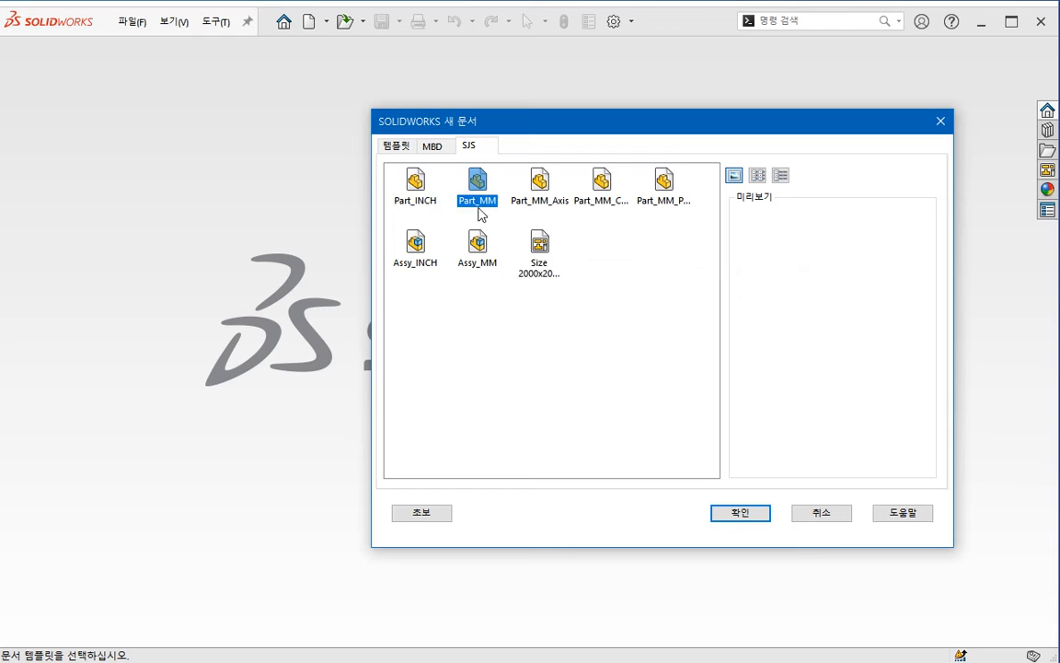
left_click(396, 146)
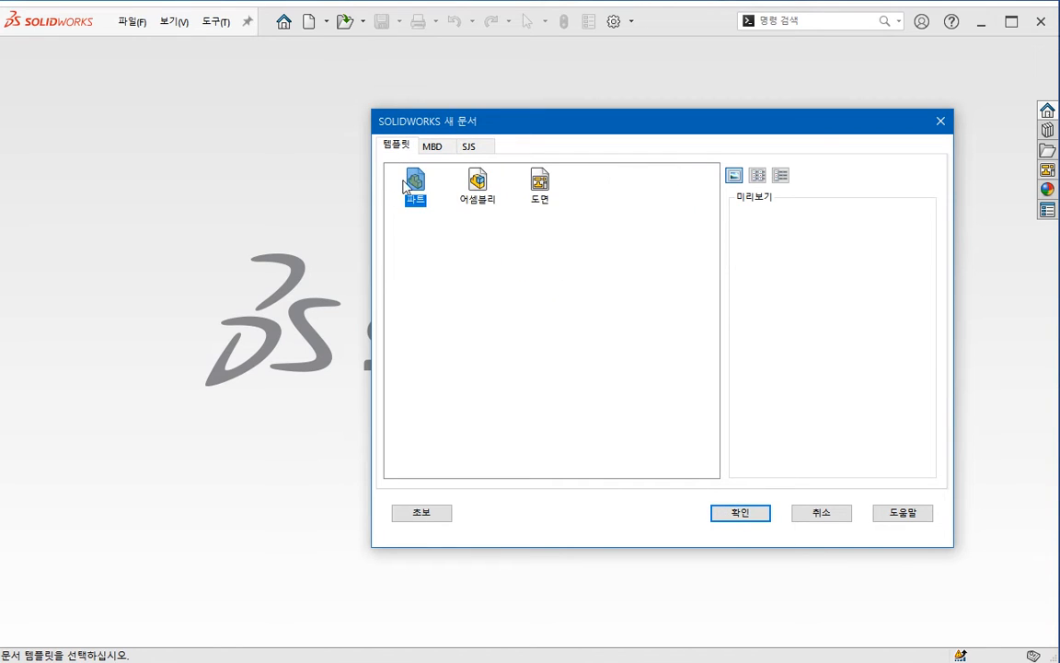
left_click(472, 147)
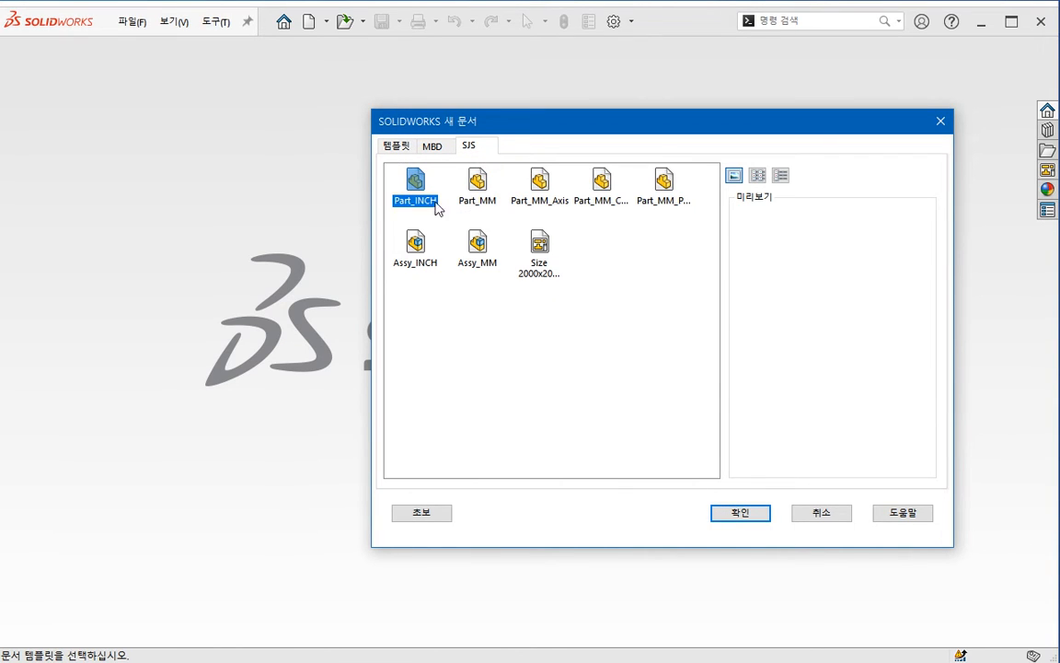
double_click(477, 195)
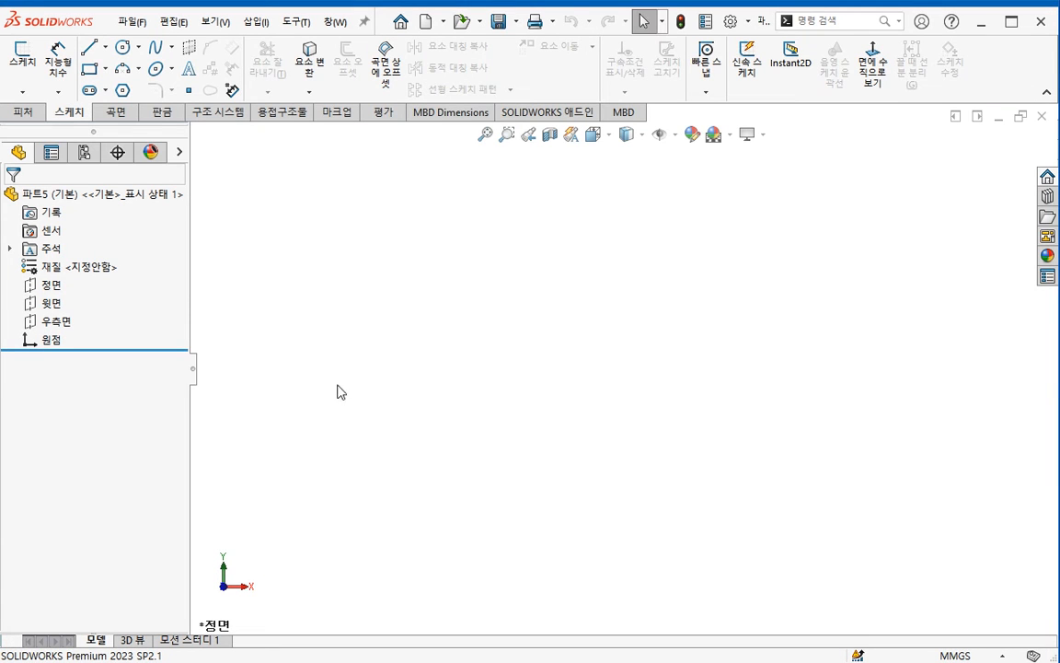
- Sketch a center rectangle about 77 by 60 mm on the Top Plane (윗면), centered on the origin
right_click(51, 303)
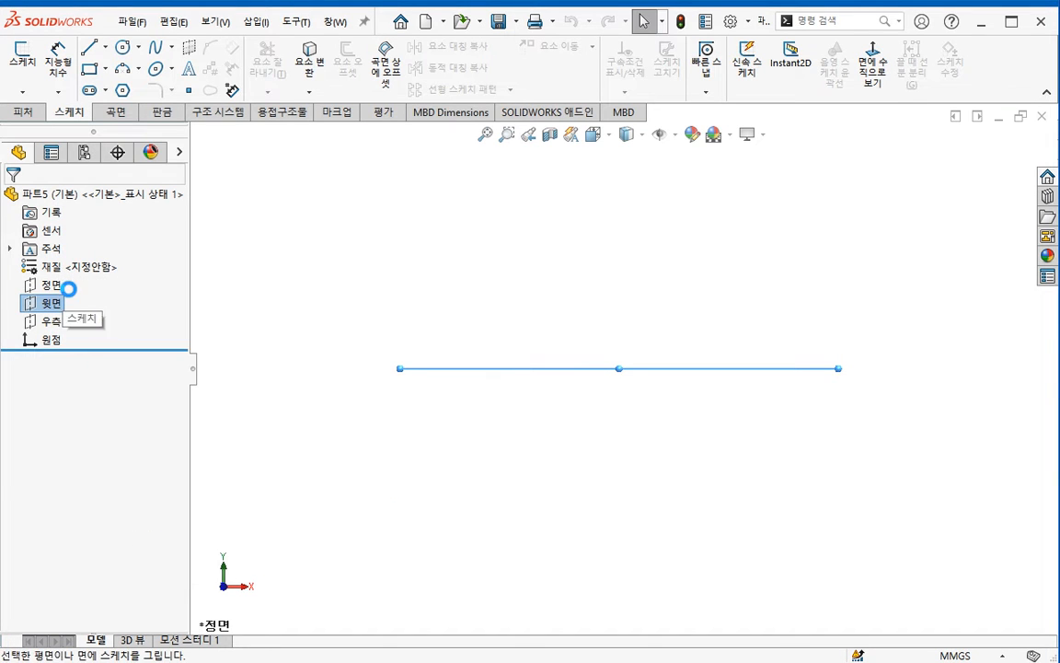
left_click(69, 287)
left_click(90, 69)
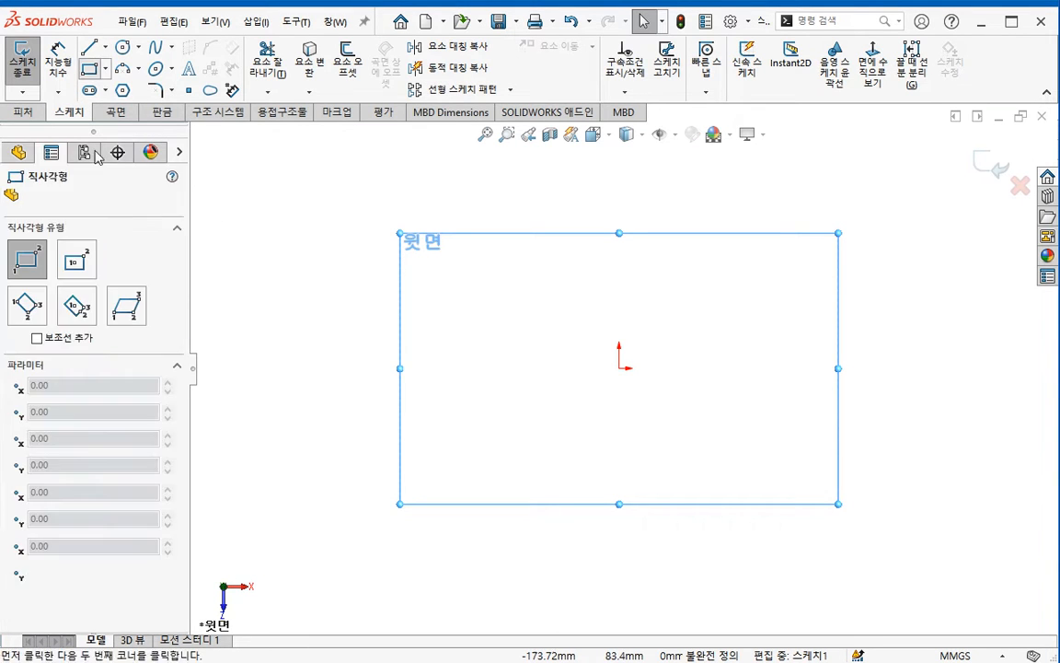
left_click(79, 265)
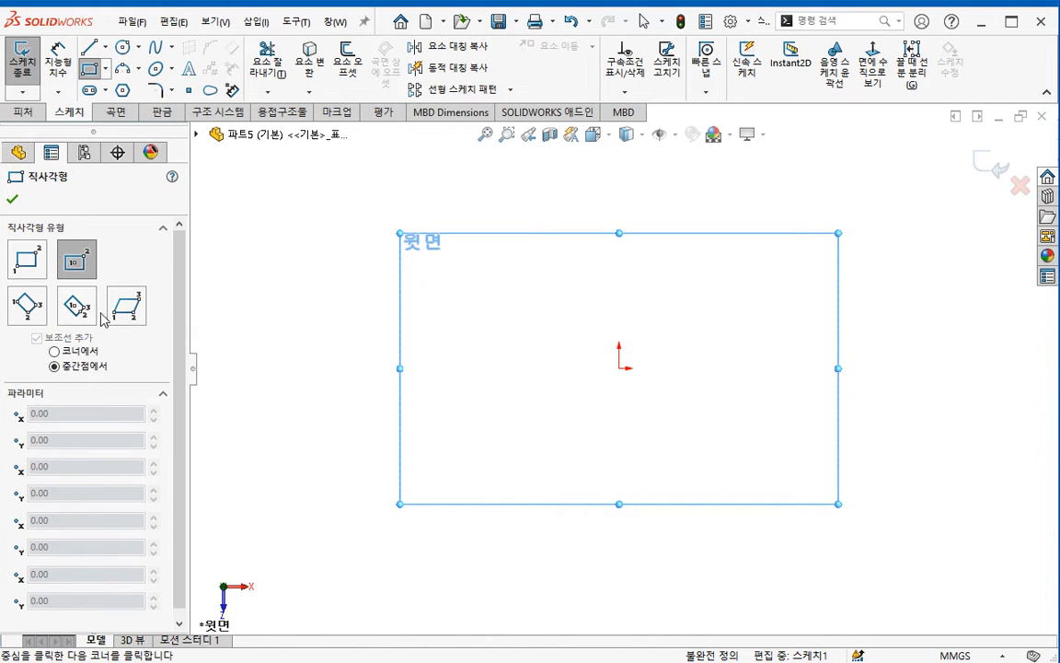
left_click(618, 368)
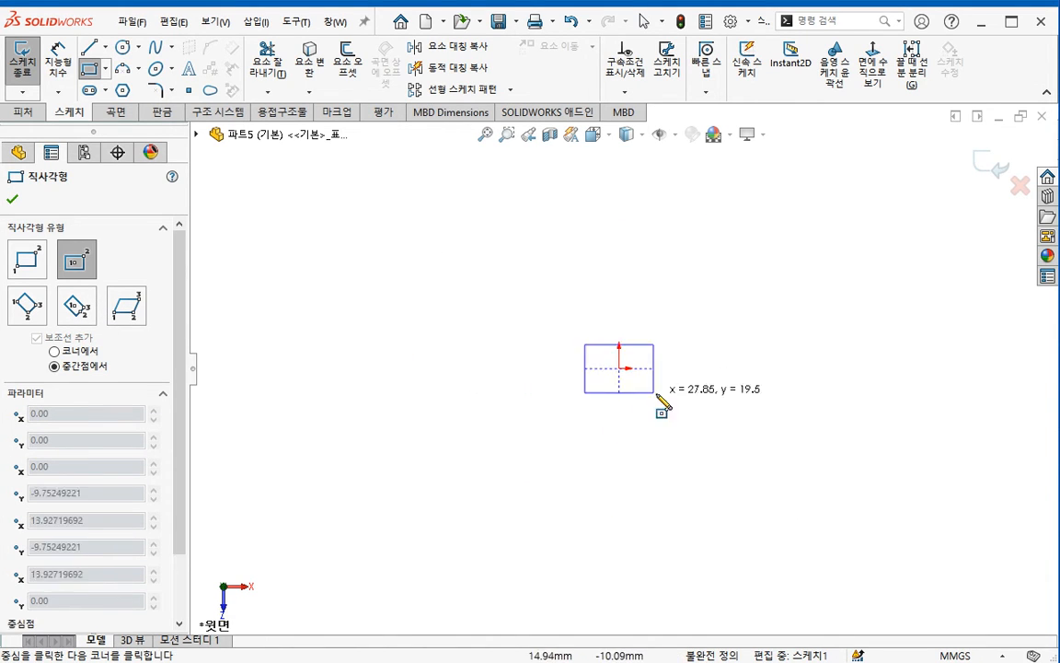
left_click(715, 426)
key("Escape")
- Dimension the rectangle 100 mm wide and 60 mm high, and exit the sketch
key("s")
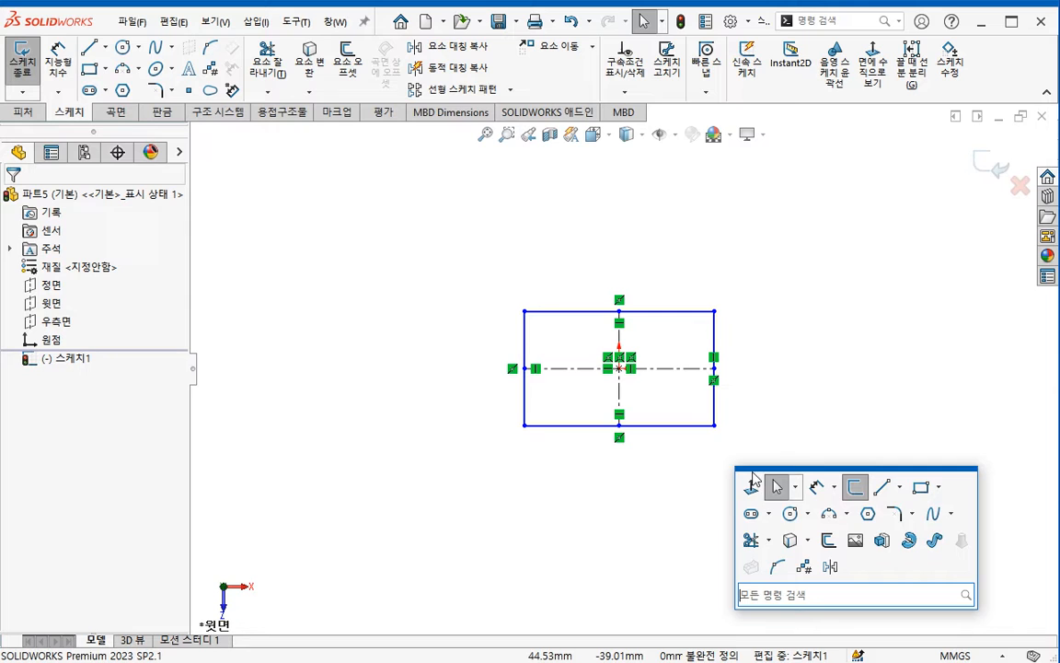
left_click(821, 490)
left_click(645, 439)
left_click(705, 480)
type("100")
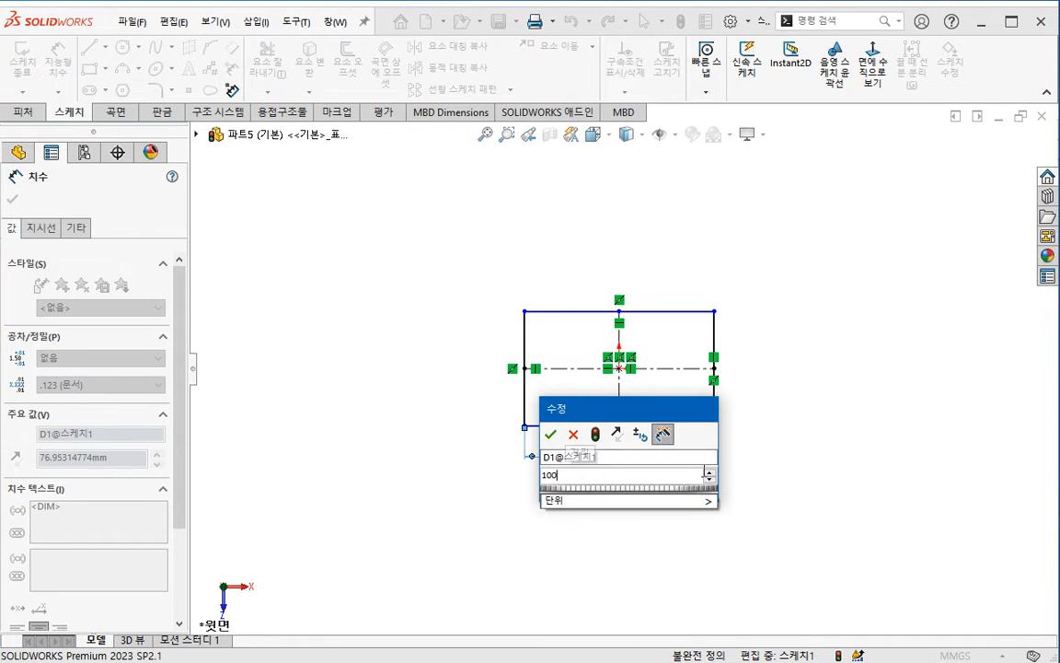
key("Return")
left_click(716, 391)
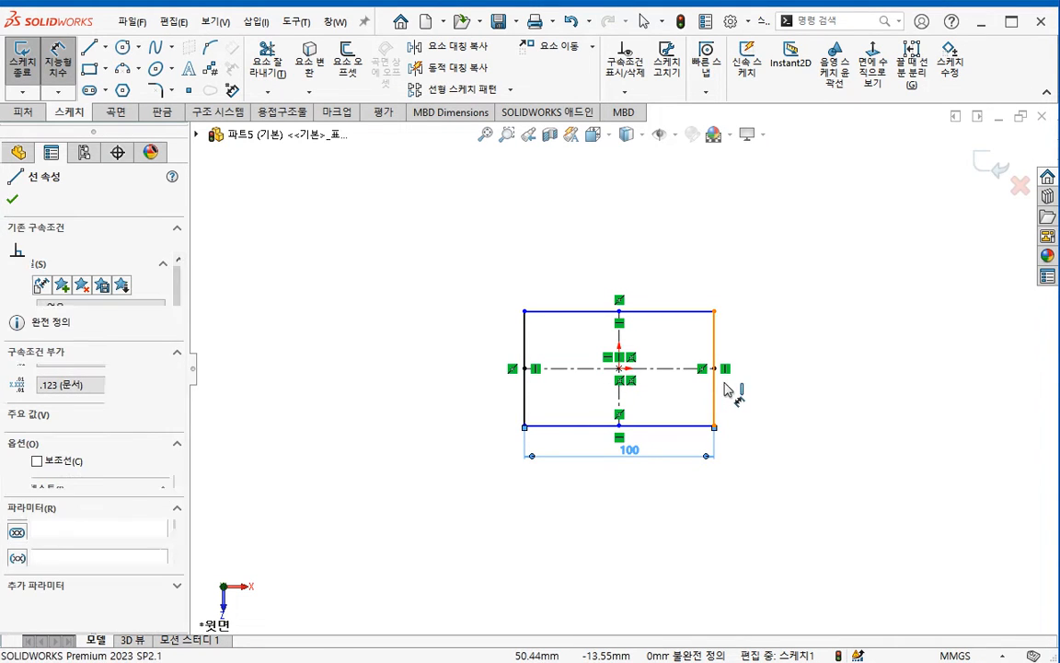
left_click(747, 382)
type("60")
key("Return")
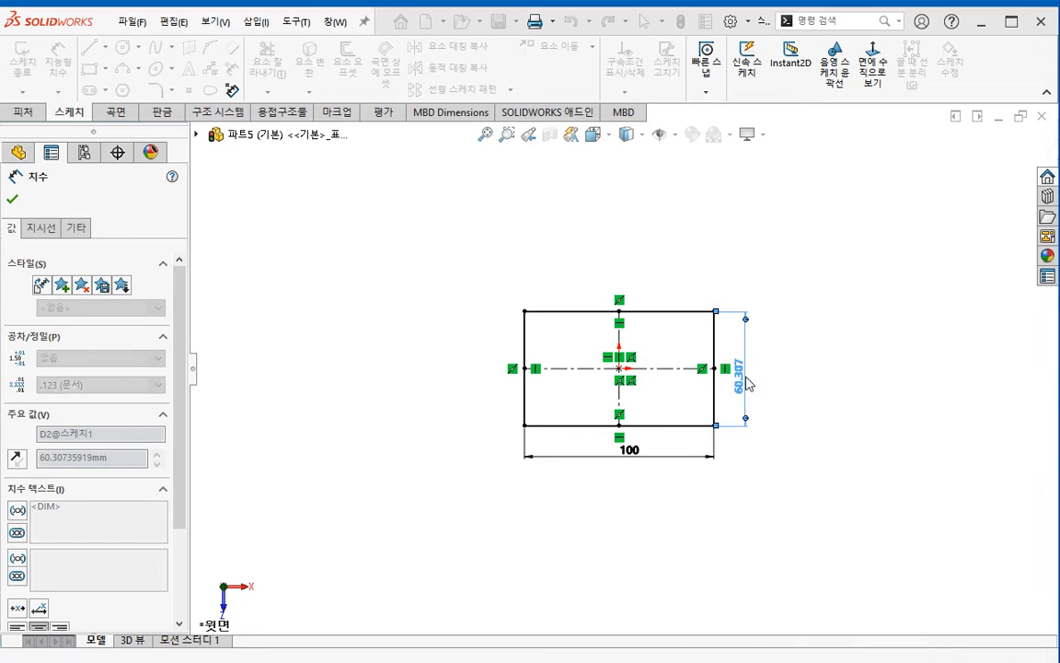
key("Escape")
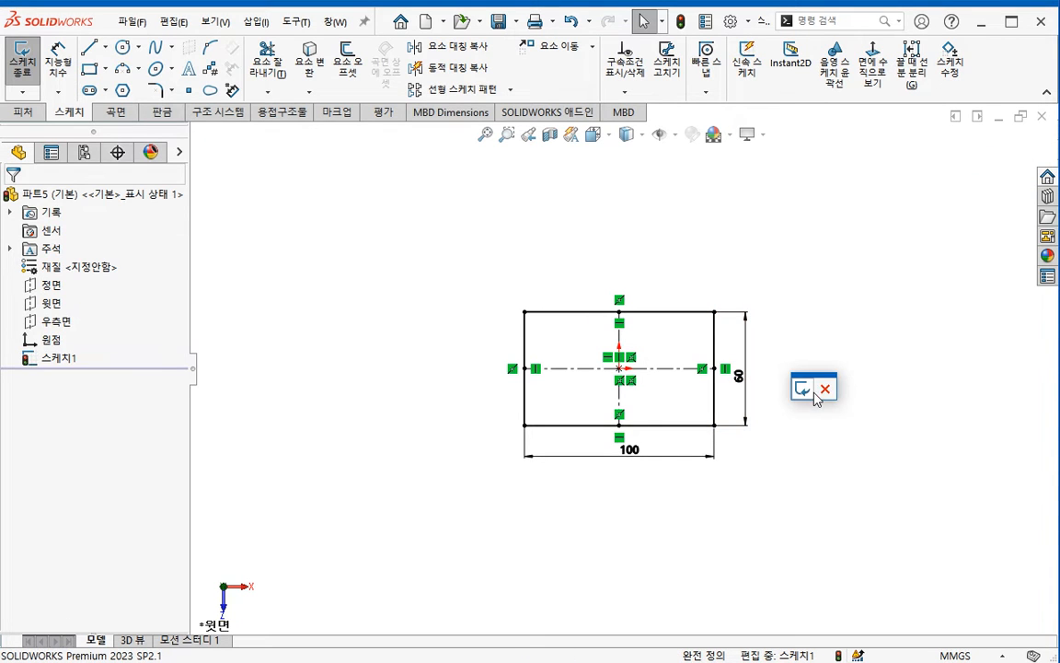
left_click(803, 394)
- Extrude the rectangle upward as a blind boss 40 mm deep
mouse_move(599, 486)
middle_mouse_down()
mouse_move(594, 393)
mouse_move(577, 360)
middle_mouse_up()
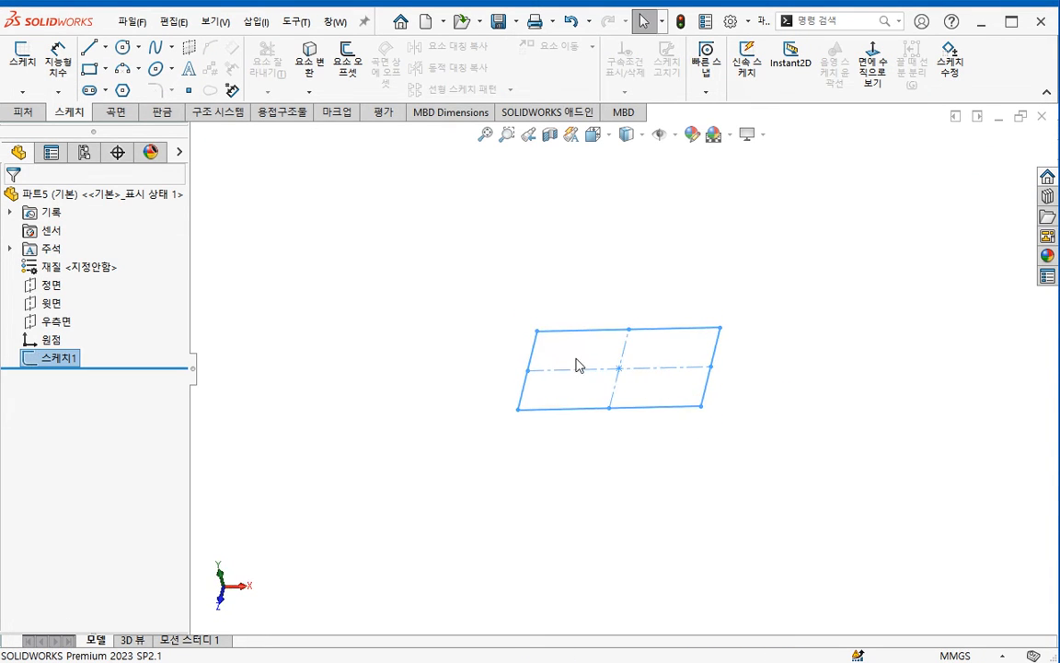
key("s")
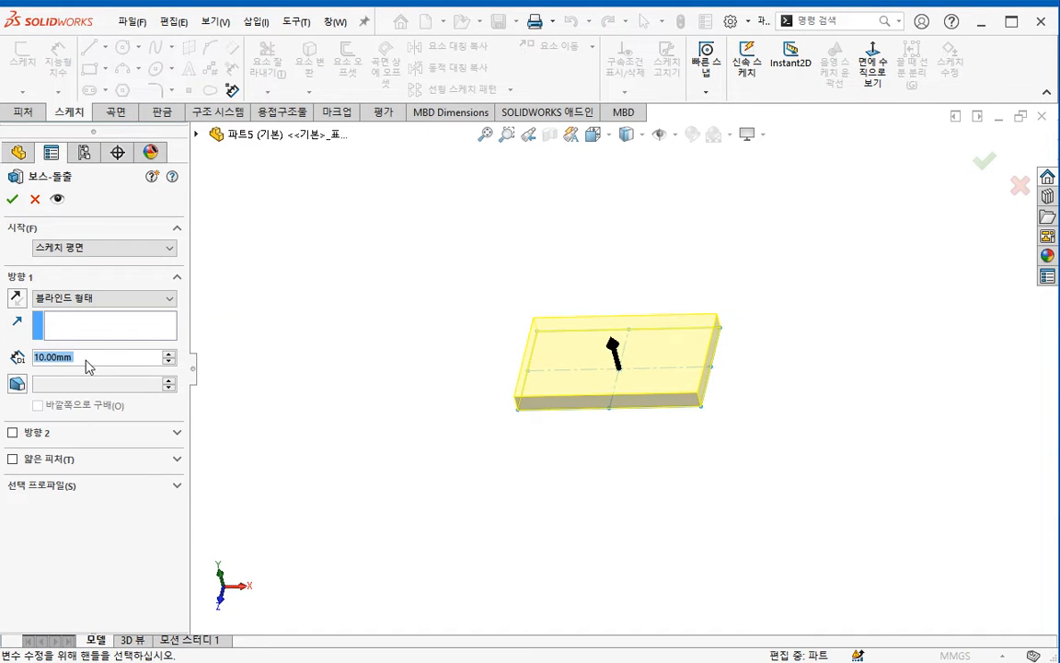
type("50")
key("Return")
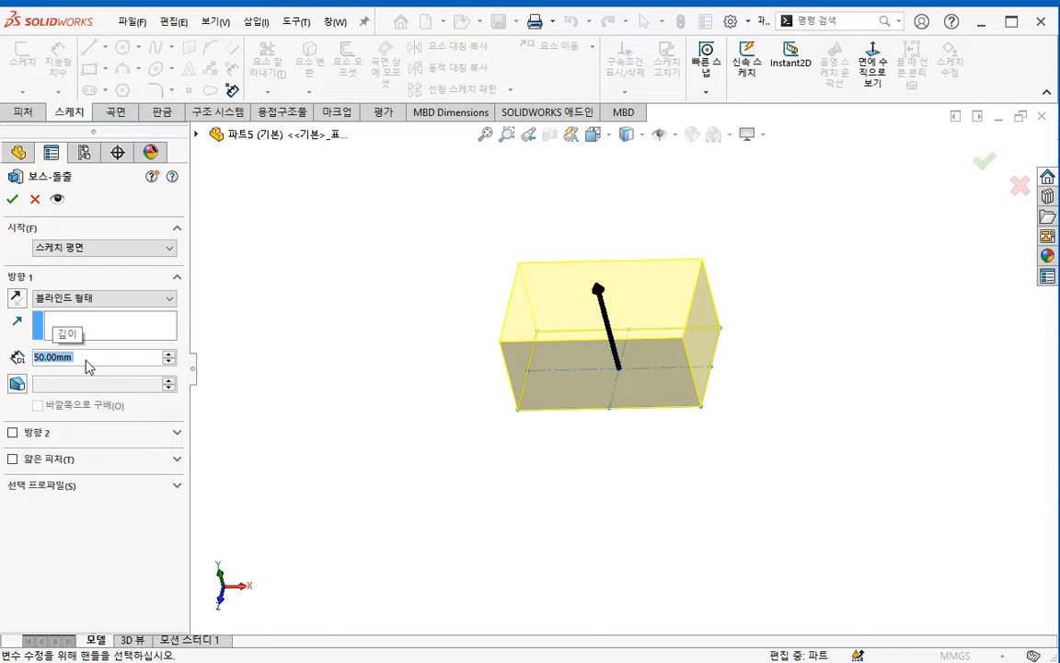
type("40")
key("Return")
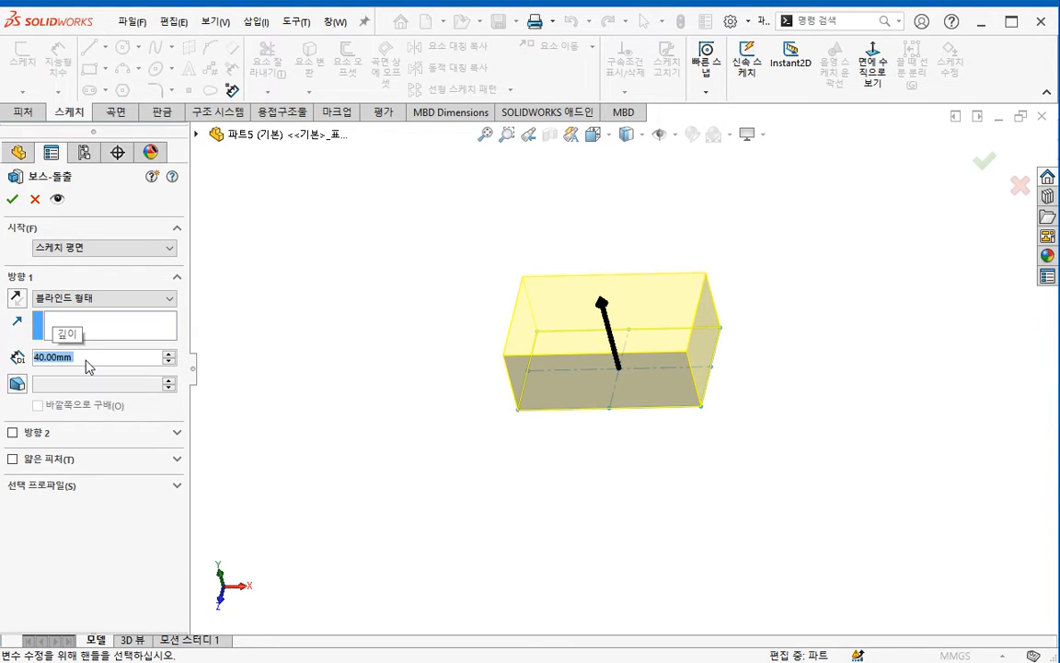
right_click(416, 386)
left_click(429, 396)
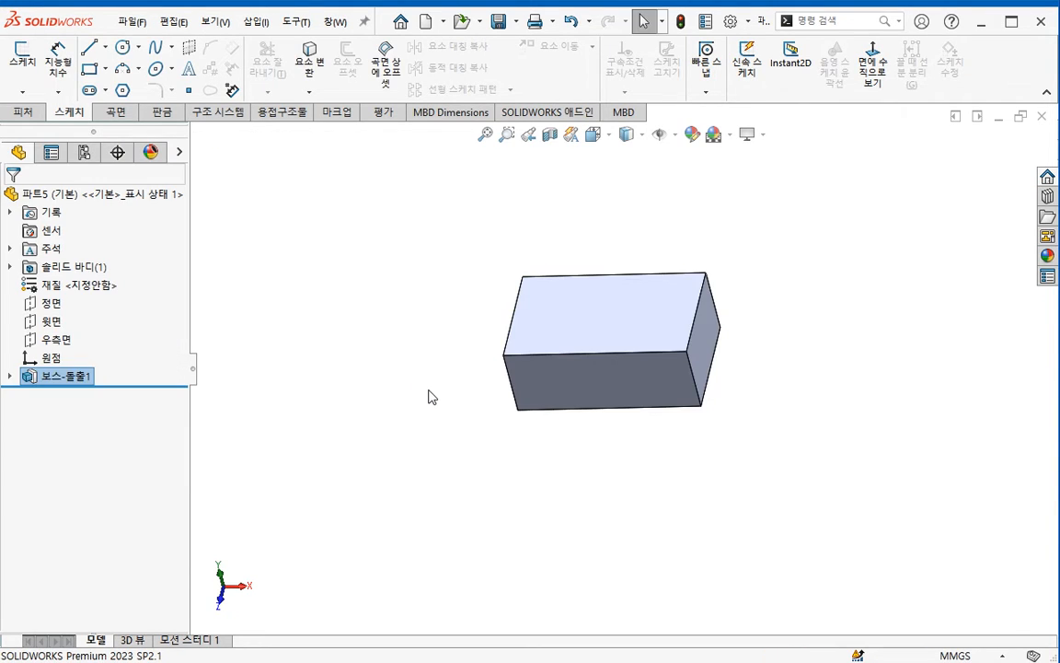
left_click(429, 393)
- Fillet the four vertical corner edges of the block with a 10 mm radius
middle_click_drag(431, 394, 425, 419)
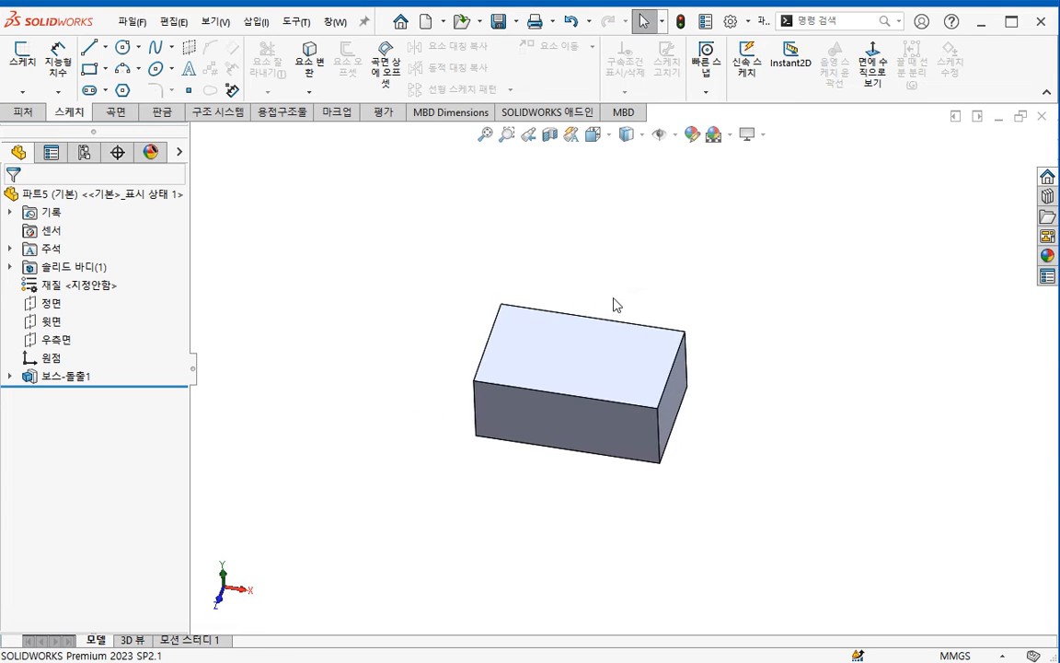
key("s")
left_click(758, 319)
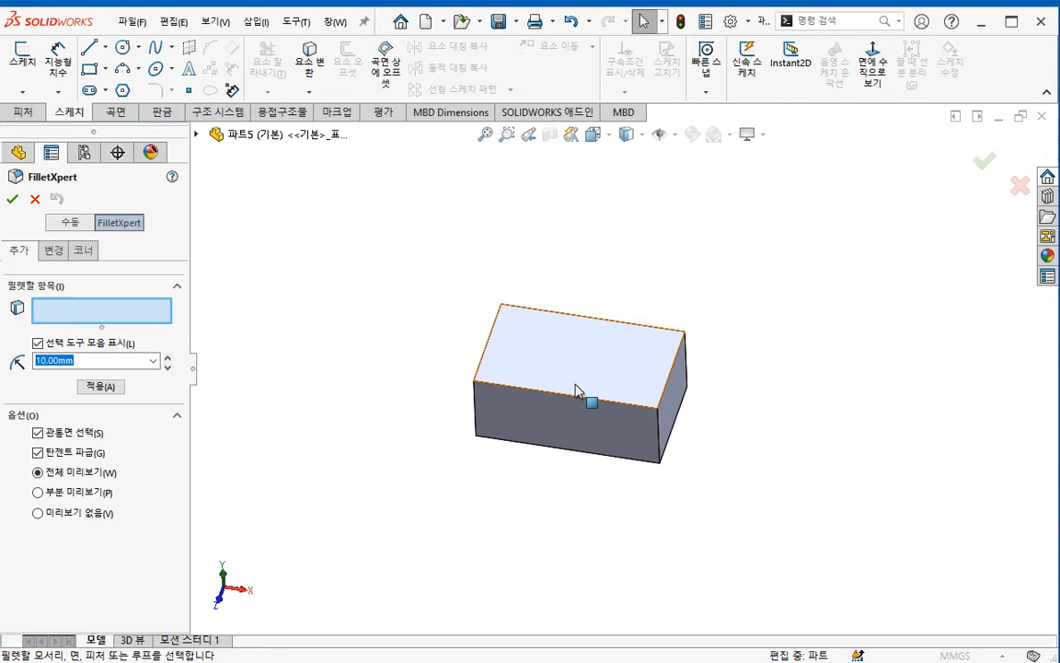
left_click(477, 401)
left_click(526, 347)
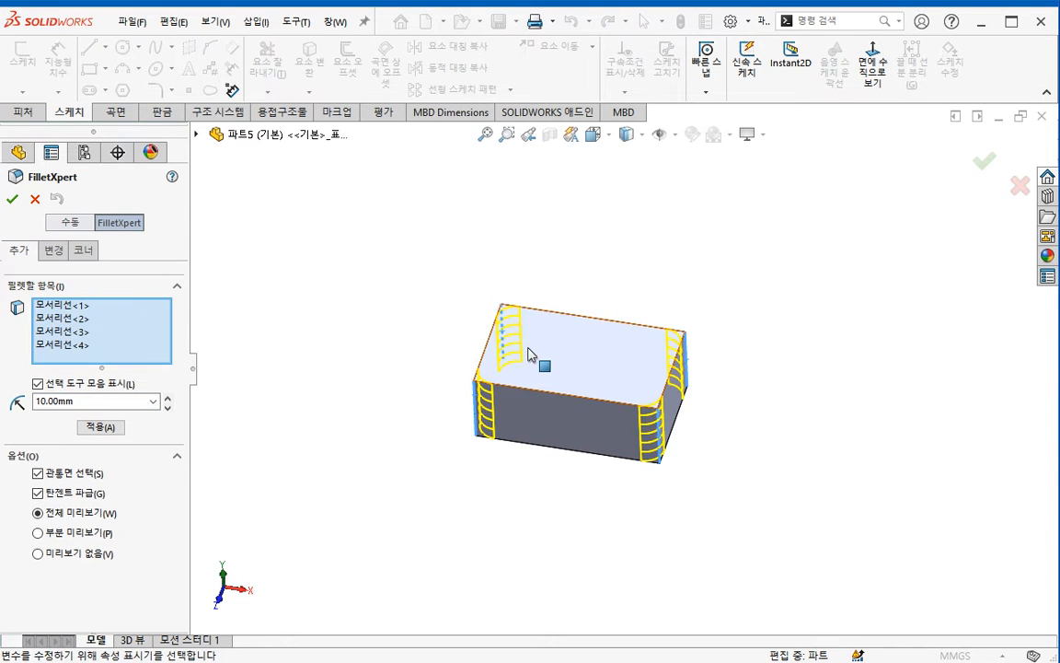
key("Return")
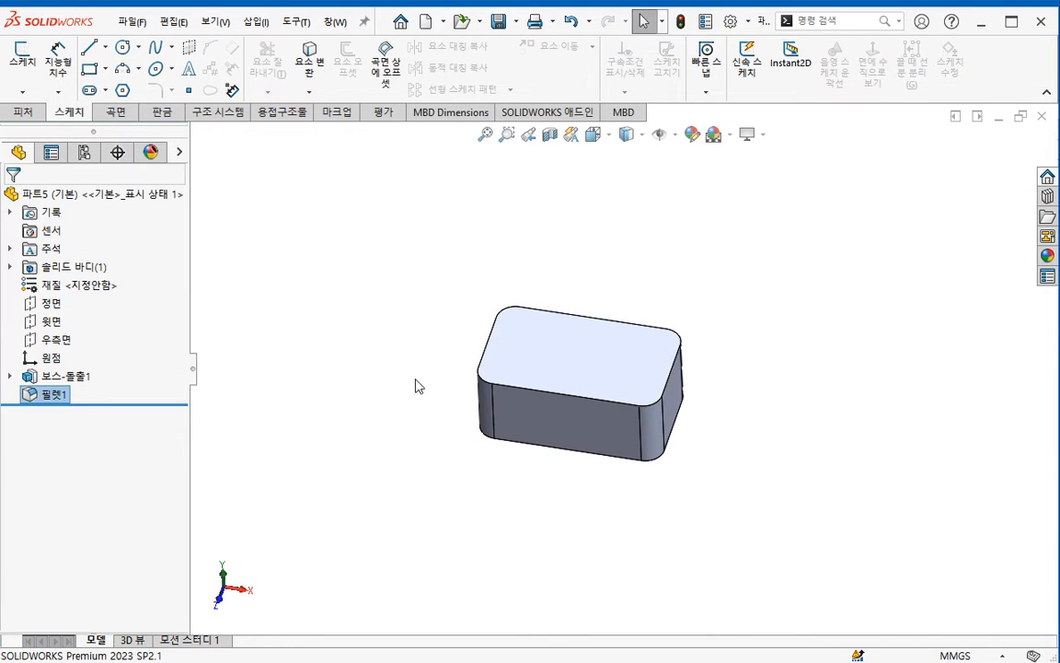
- Fillet the entire outer edge of the block's upper face with a 5 mm radius
key("s")
left_click(552, 397)
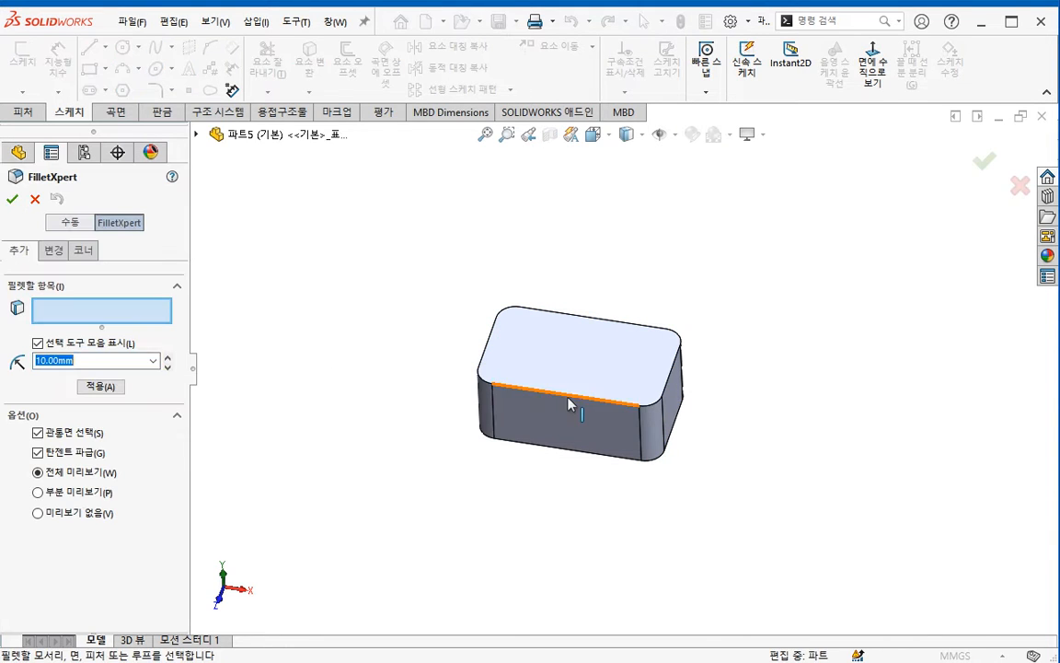
left_click(569, 405)
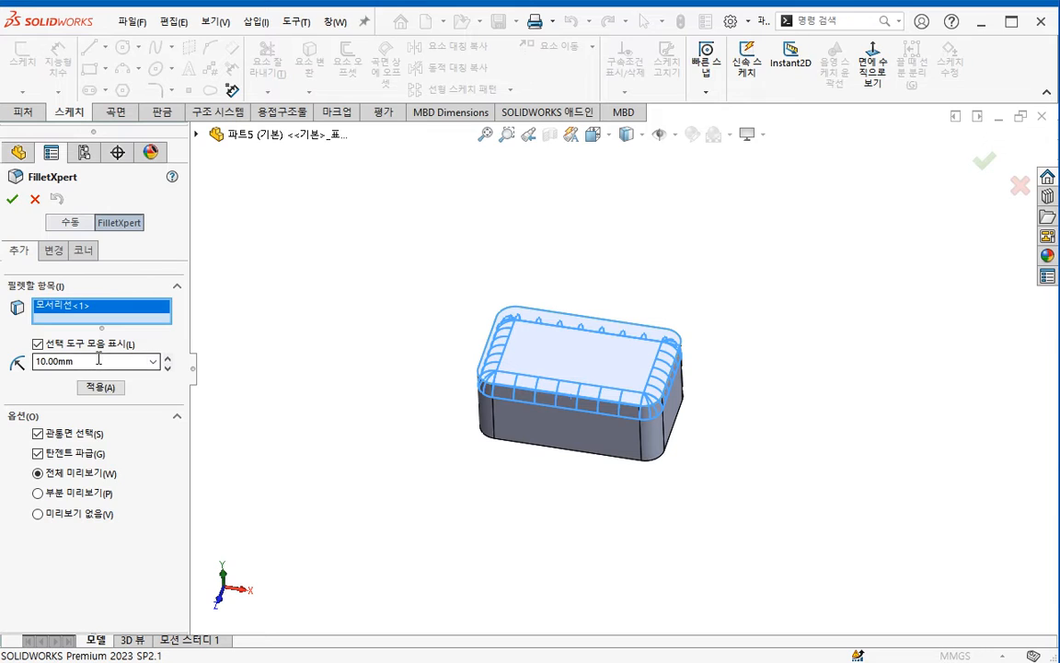
left_click_drag(98, 359, 29, 365)
type("5")
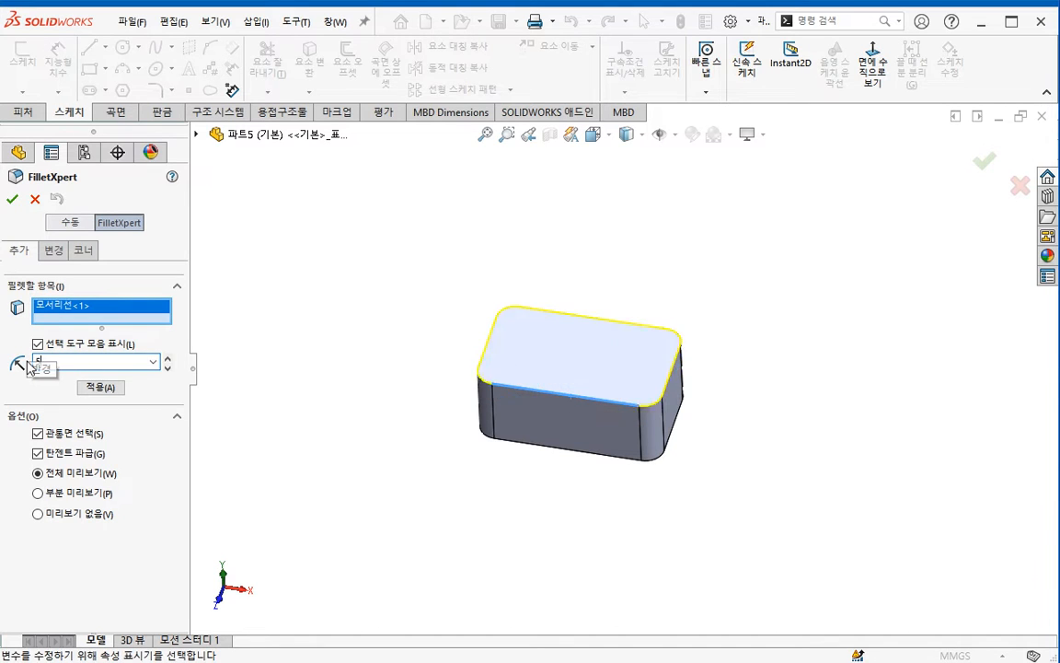
key("Return")
key("Return")
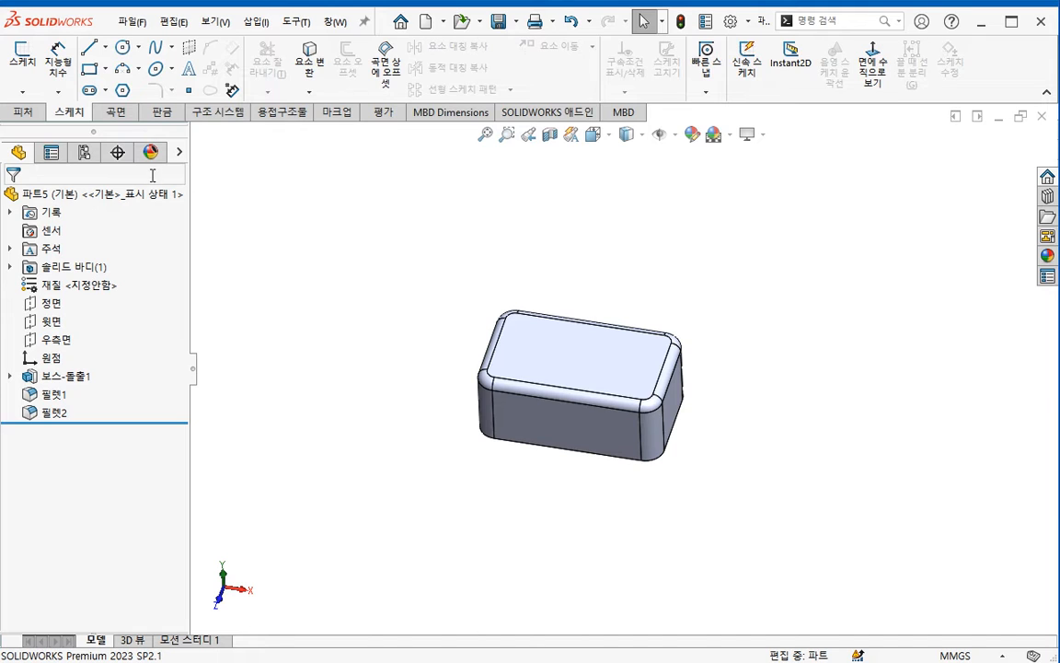
- In a new 3D sketch, draw a construction line joining the midpoints of the upper face's two short edges, and exit the sketch
key("s")
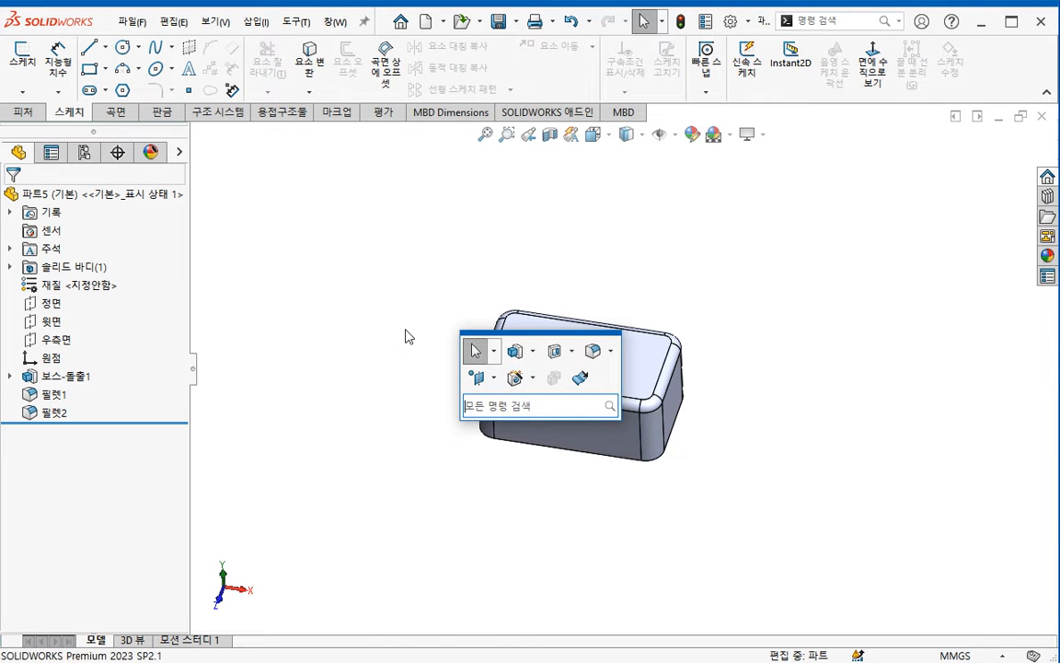
left_click(22, 91)
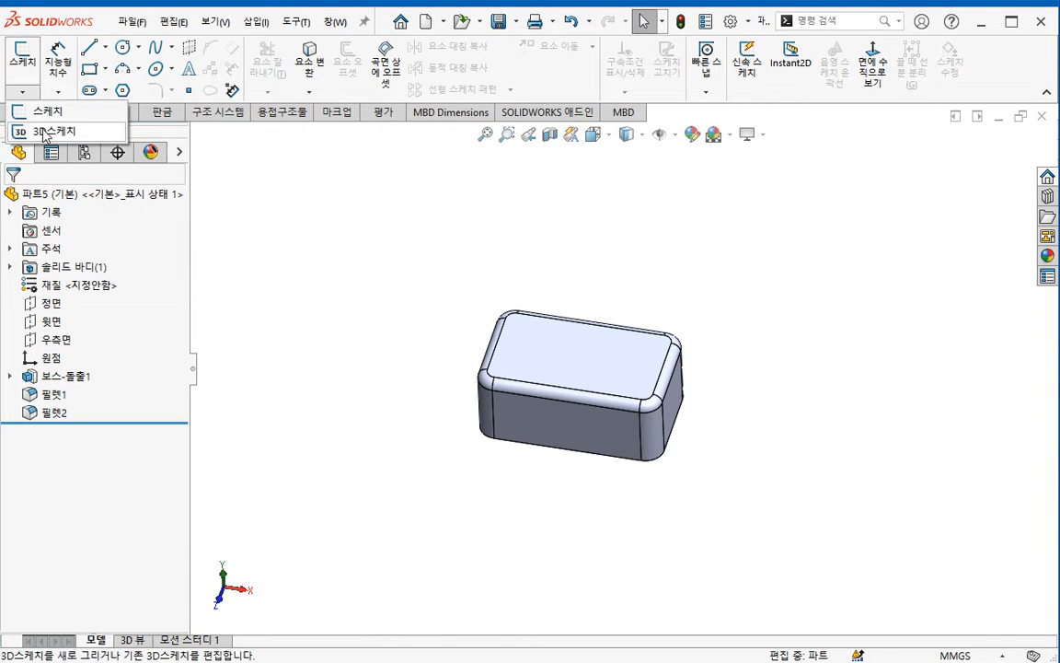
left_click(43, 132)
left_click(88, 46)
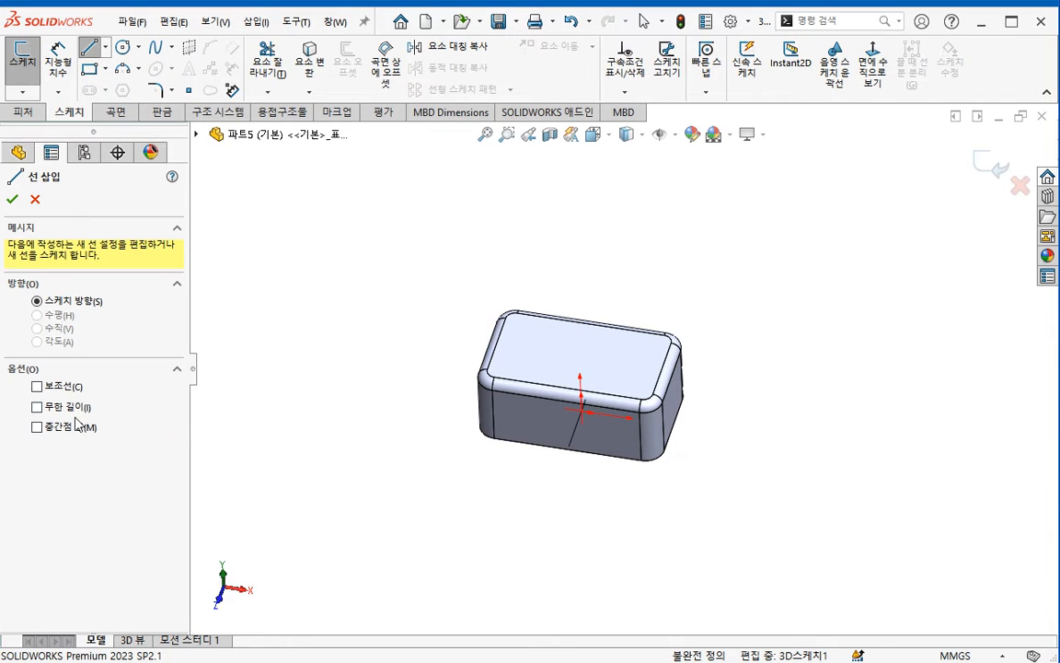
left_click(36, 386)
left_click(495, 347)
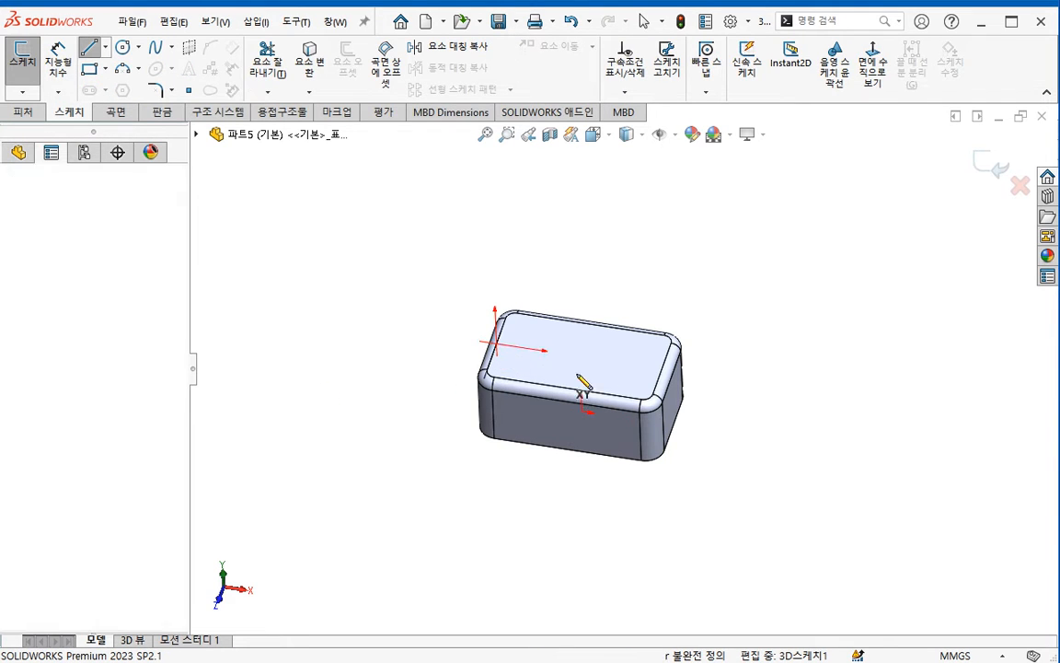
left_click(666, 365)
key("Escape")
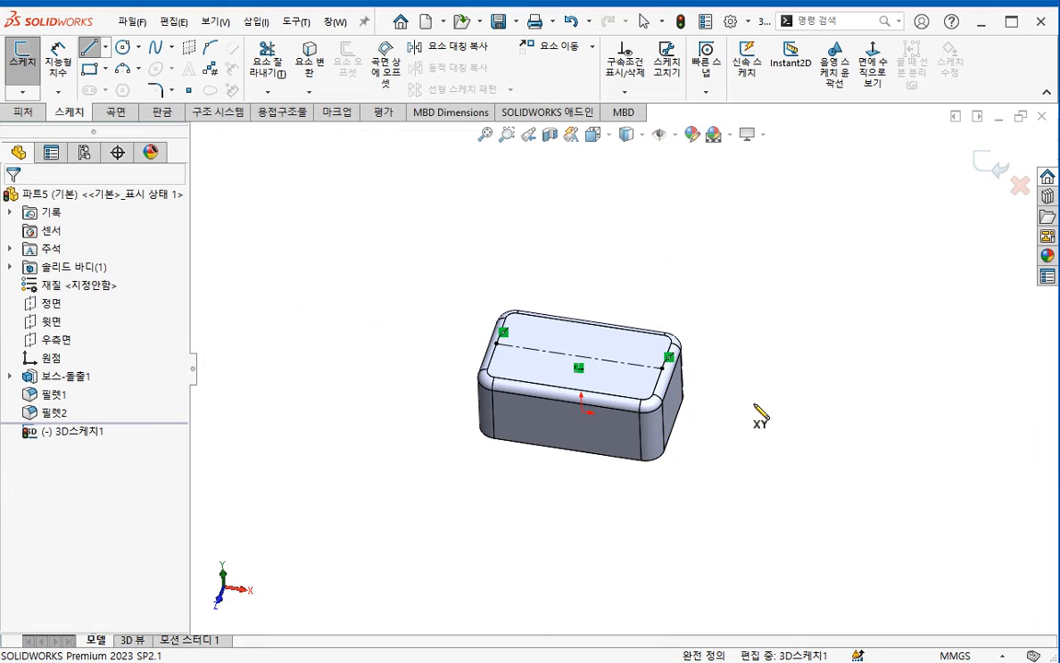
key("Escape")
key("s")
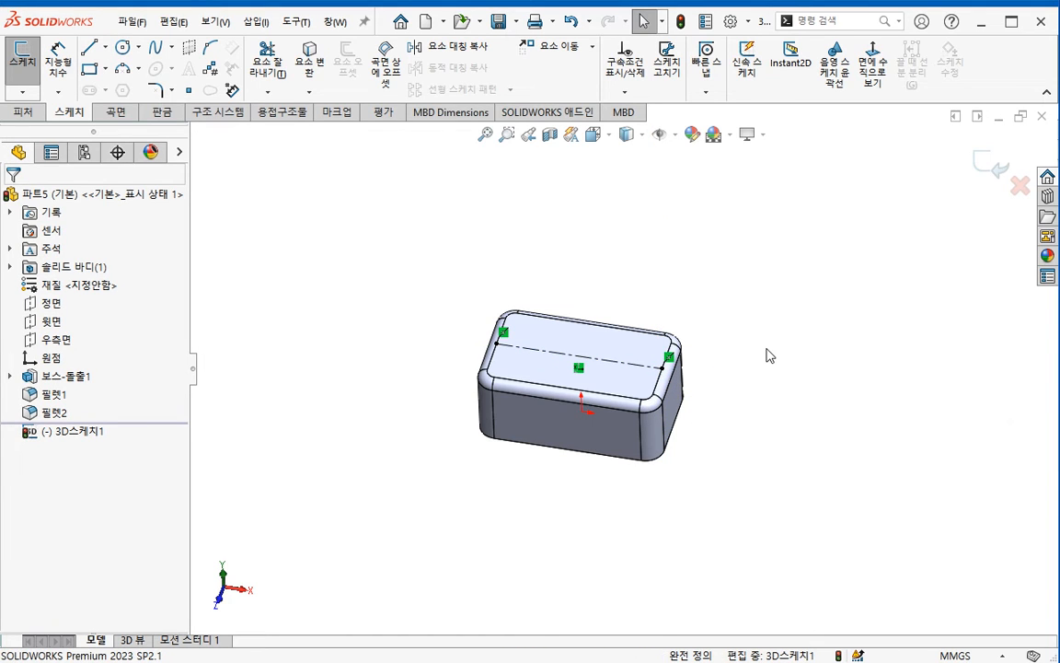
key("d")
left_click(771, 373)
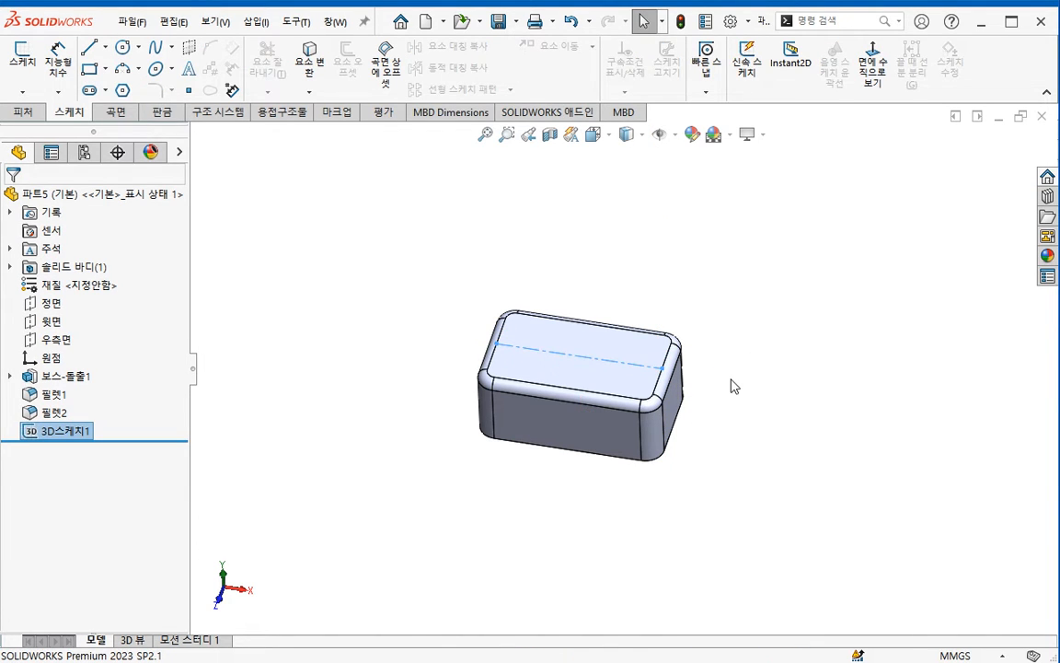
- Define a KS counterbore hole for the 구멍붙이 볼트 KS B 1003, size M10, 보통 fit, 관통 end condition, positioned with a 3D sketch
middle_click_drag(733, 387, 740, 410, "ctrl")
left_click(689, 347)
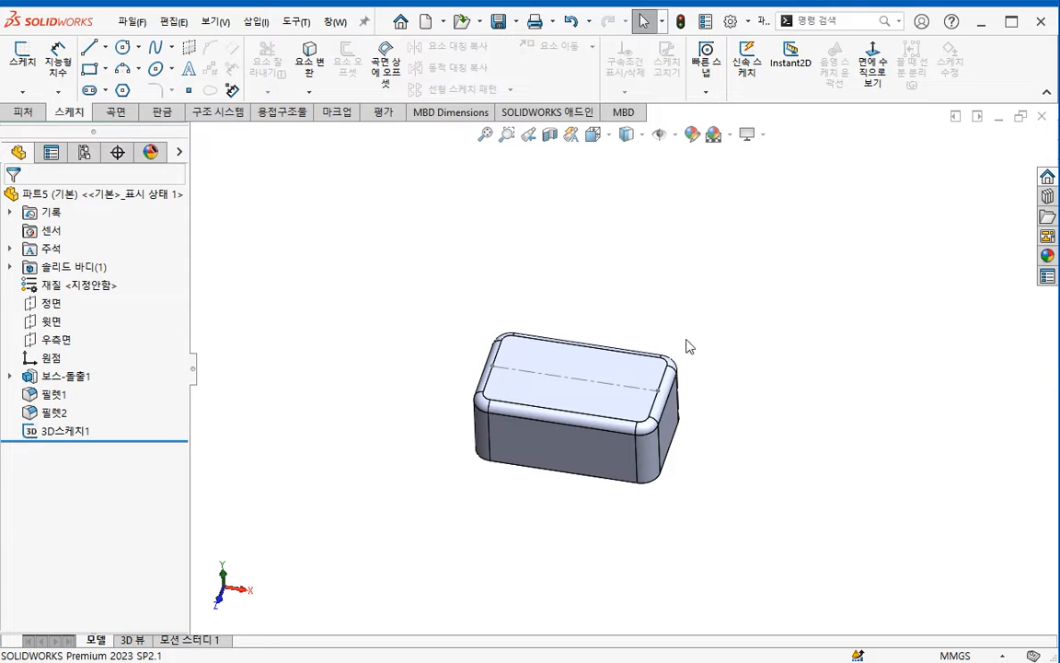
left_click(23, 112)
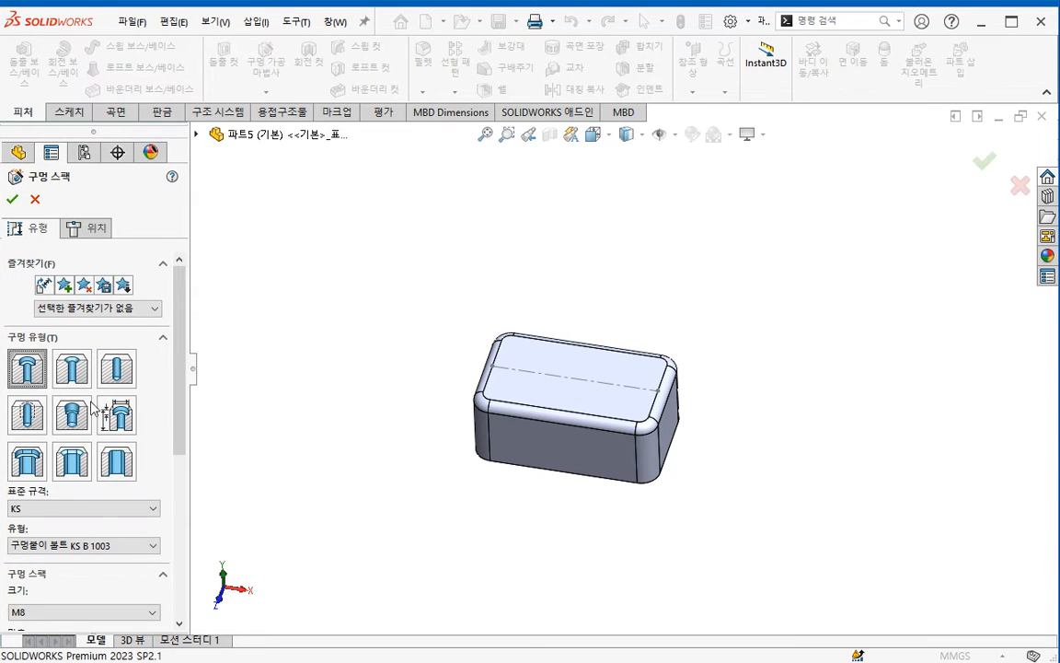
scroll(162, 401, "down", 3)
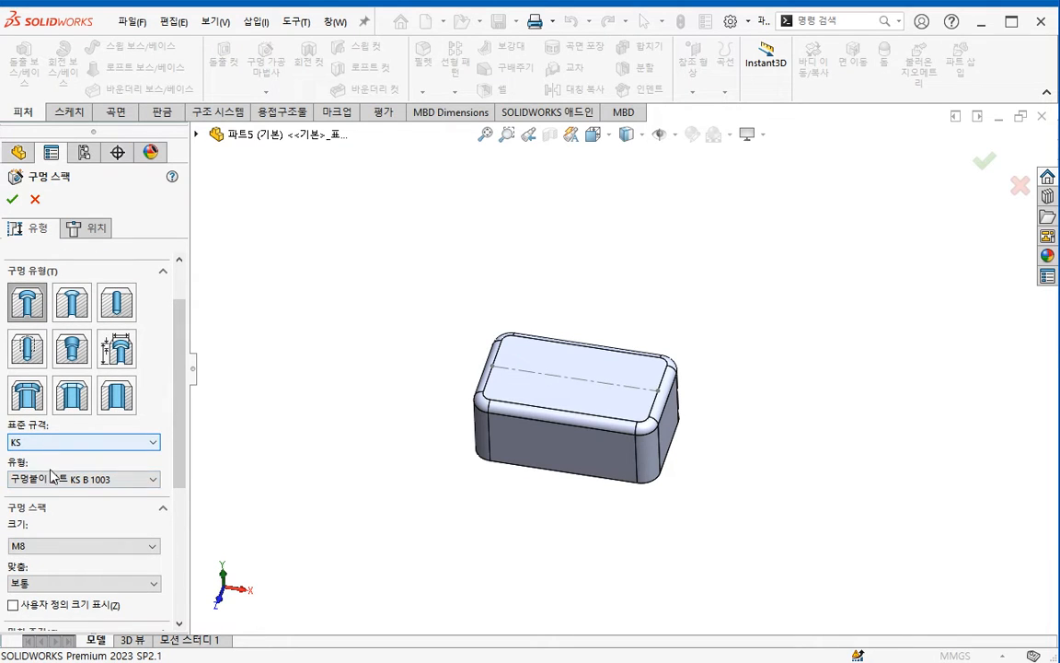
left_click(74, 549)
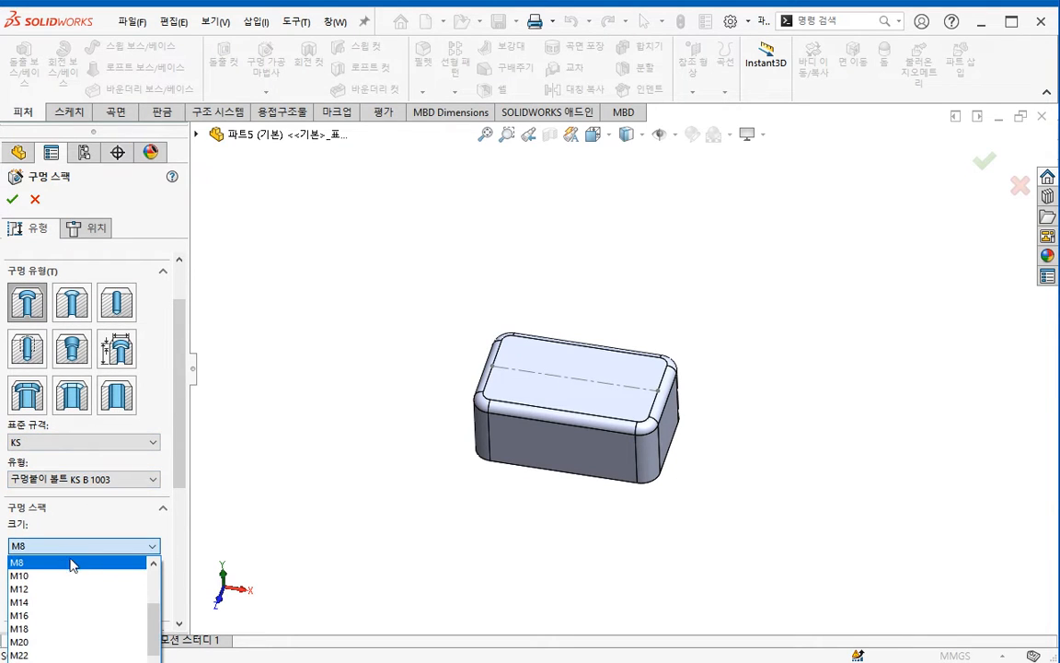
left_click(74, 575)
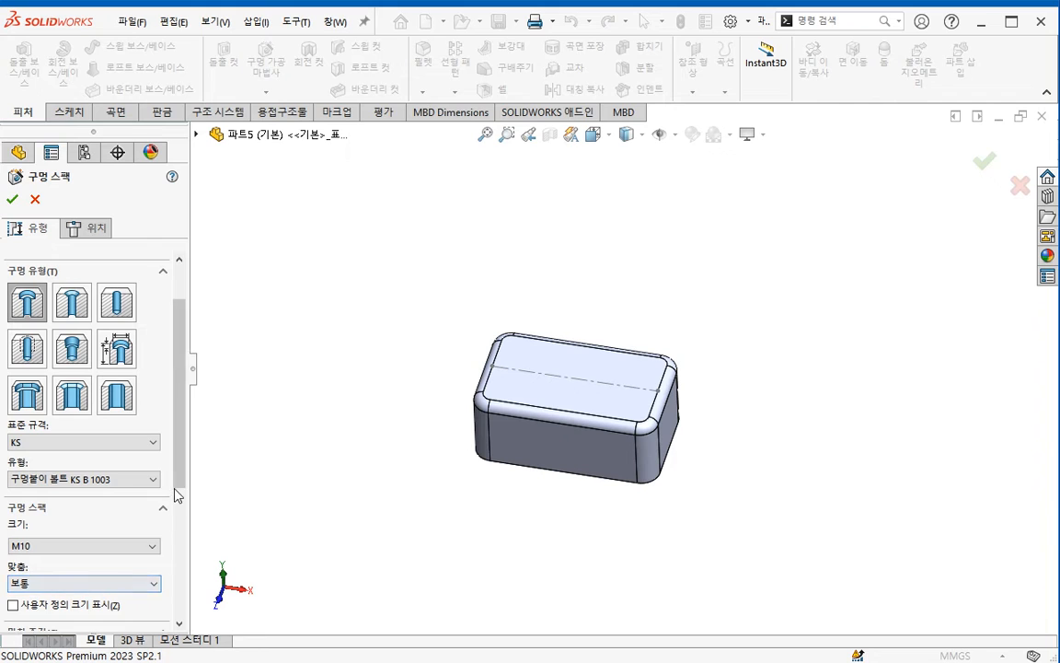
scroll(175, 495, "down", 3)
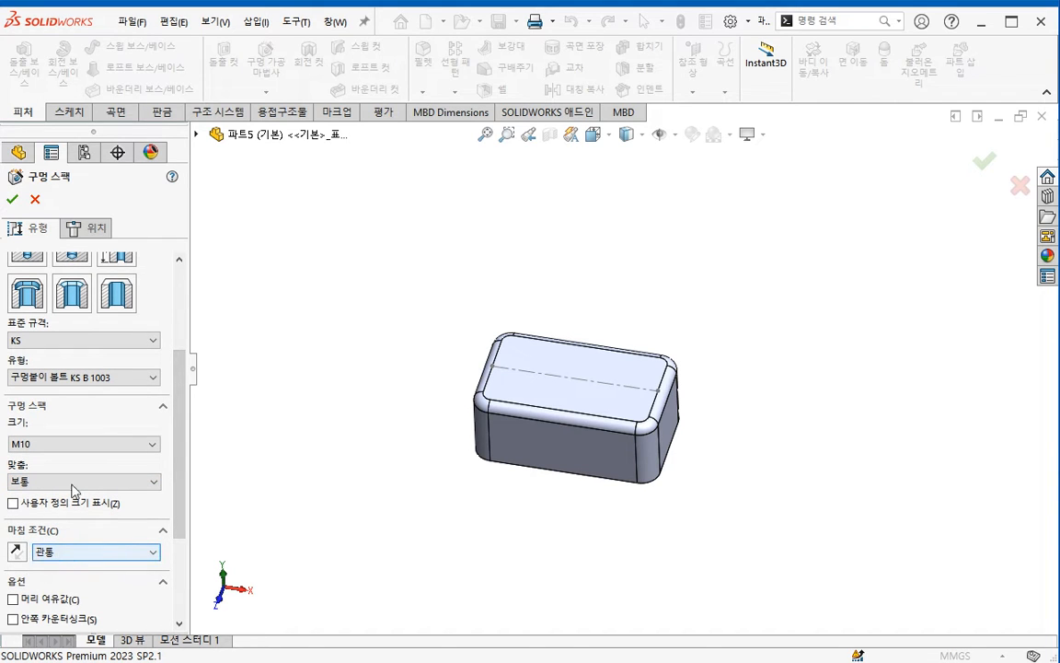
left_click(92, 228)
left_click(92, 372)
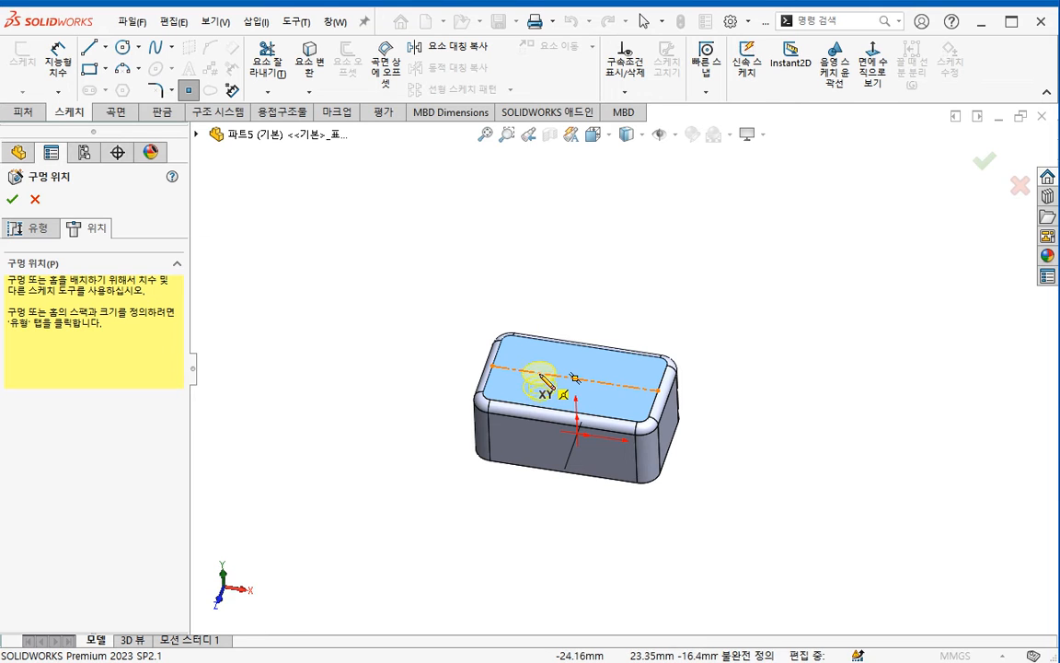
left_click(543, 377)
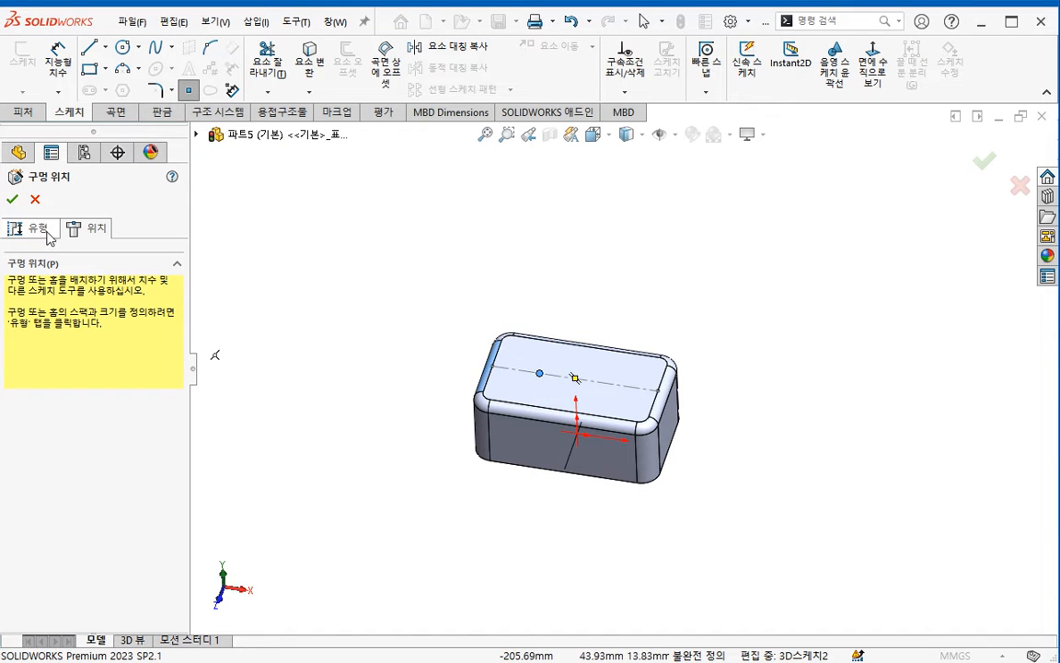
left_click(12, 199)
left_click(632, 425)
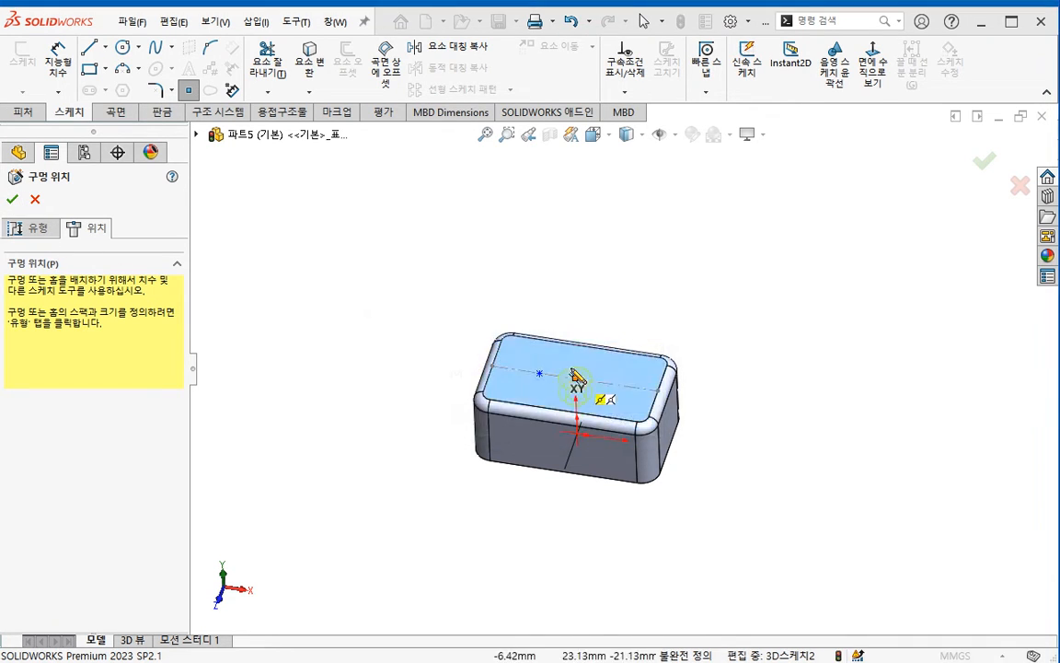
scroll(589, 405, "down", 3)
left_click(524, 385)
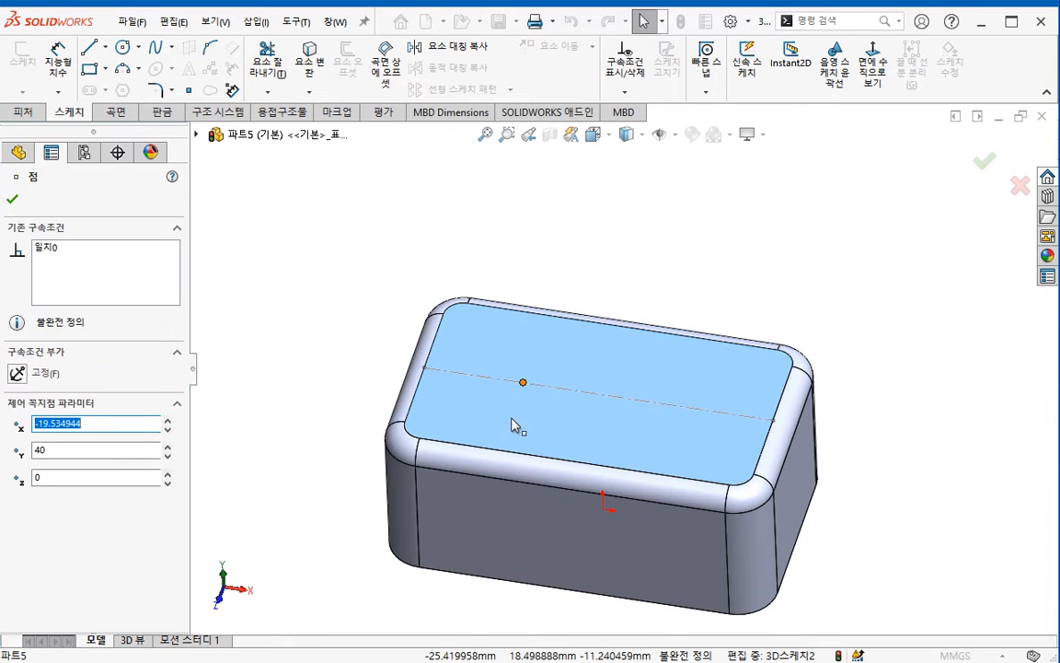
key("Delete")
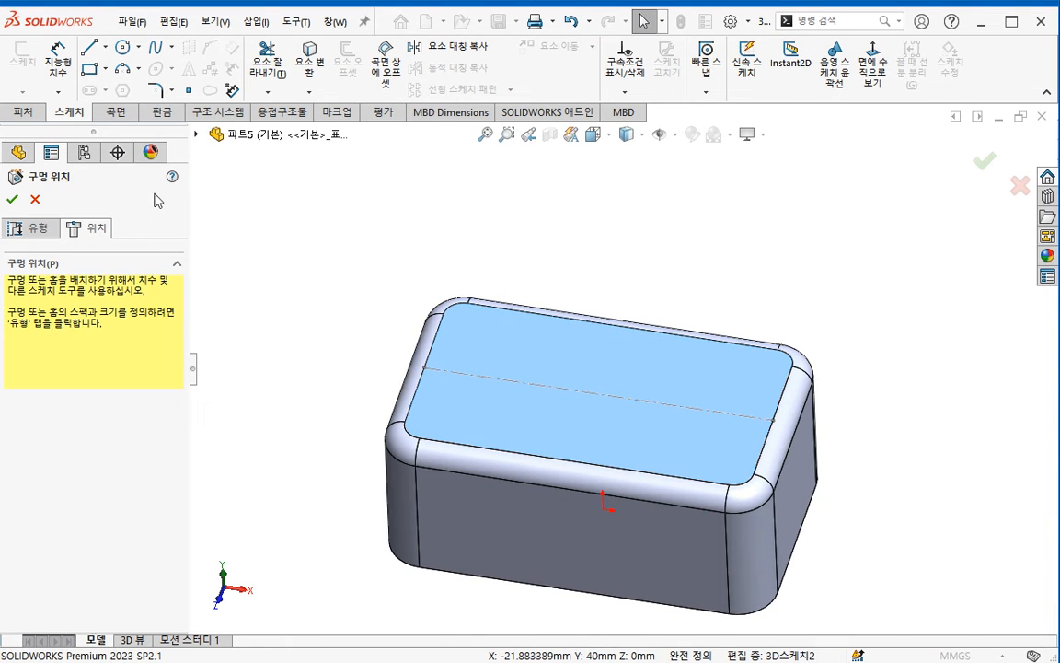
- Place the M10 counterbore hole on the upper face, make its point coincident with the construction line, and finish the hole
left_click(188, 89)
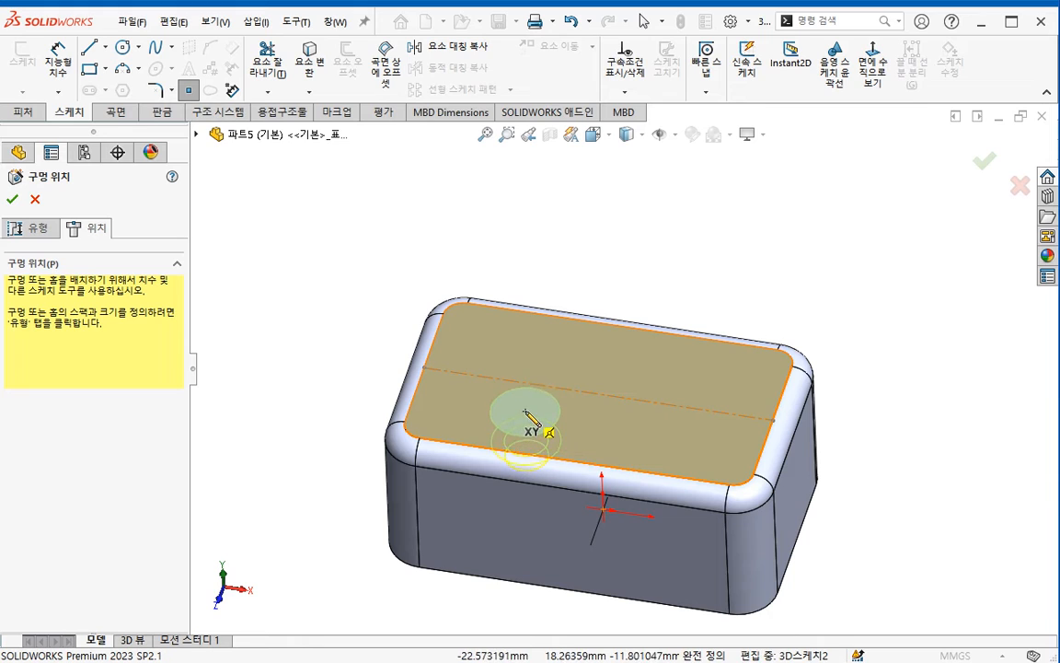
left_click(533, 420)
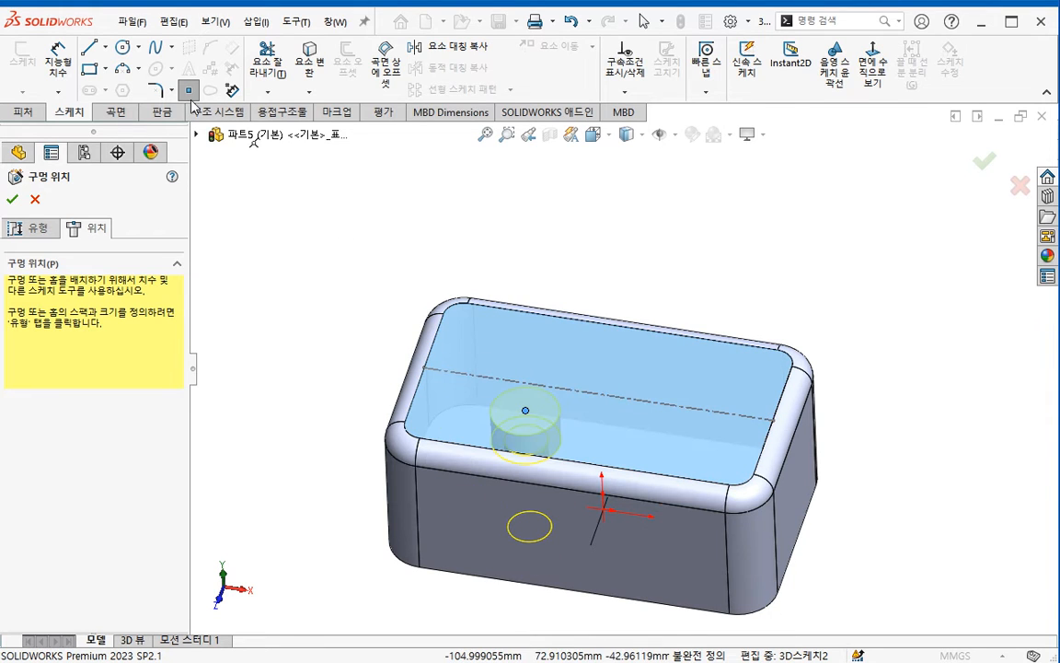
key("Escape")
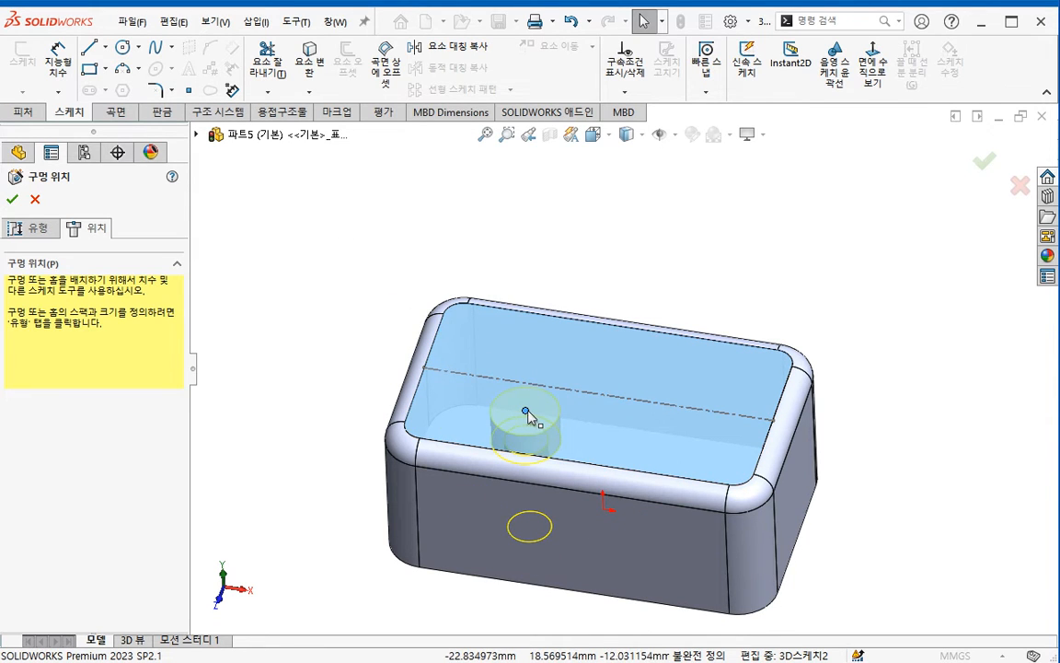
left_click(547, 395, "ctrl")
left_click(620, 337)
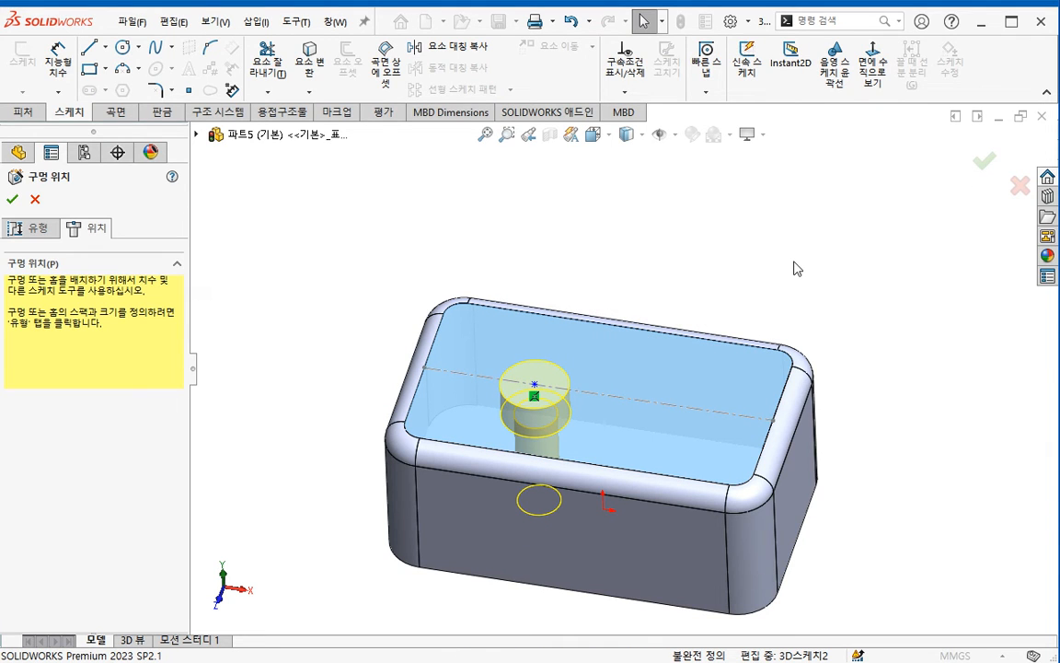
left_click(984, 161)
- Start a second Hole Wizard hole as a KS countersink for the +자 둥근 접시머리 작은나사 screw type
left_click(265, 60)
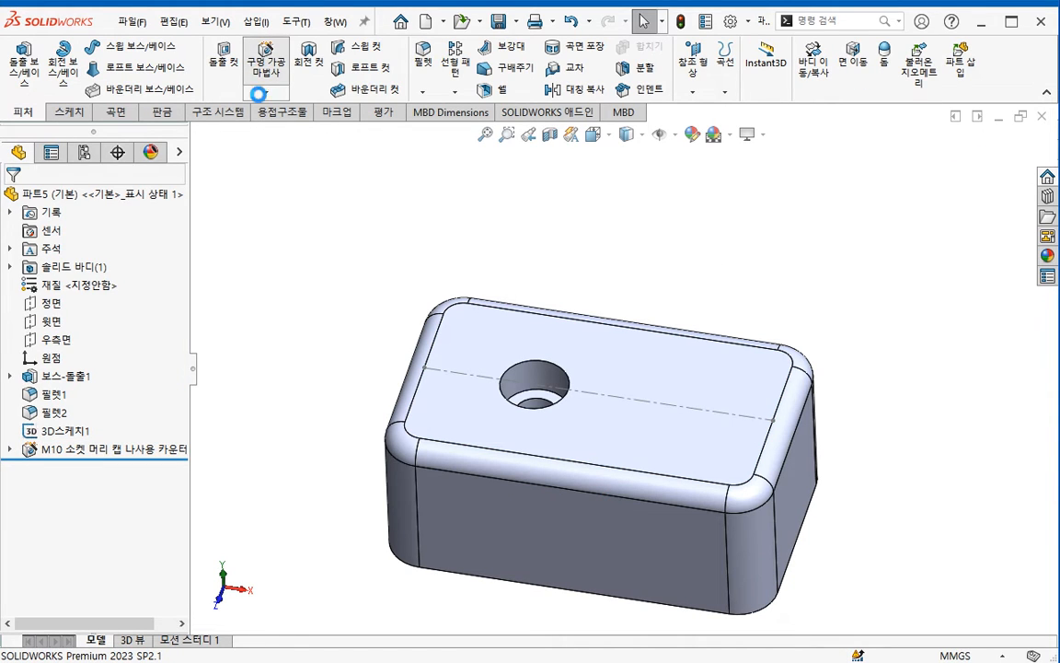
left_click(74, 368)
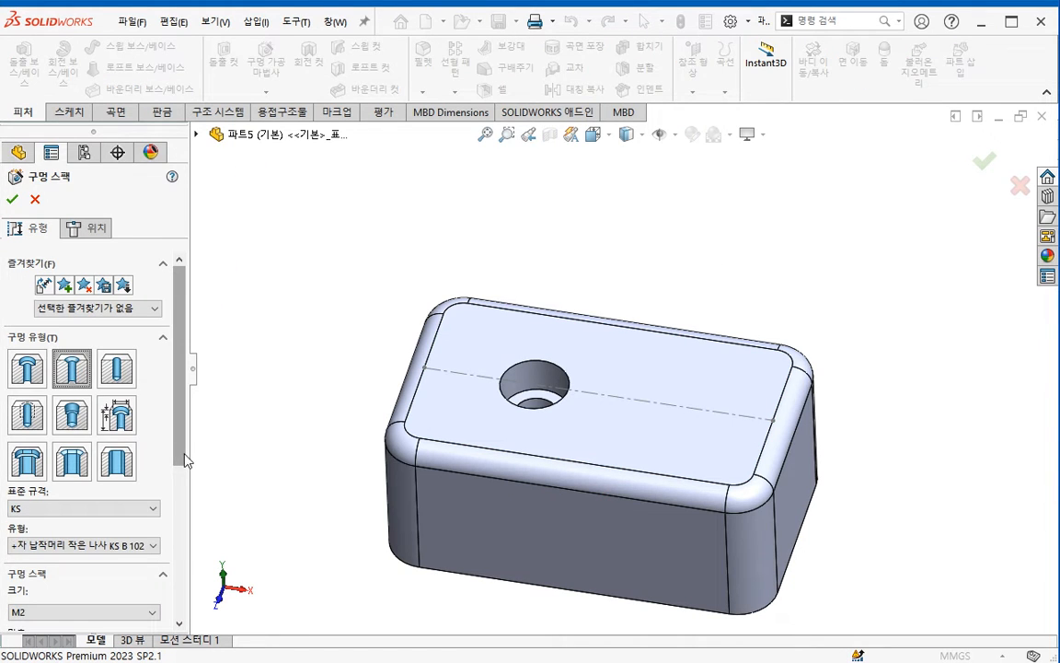
scroll(101, 460, "down", 2)
left_click(104, 484)
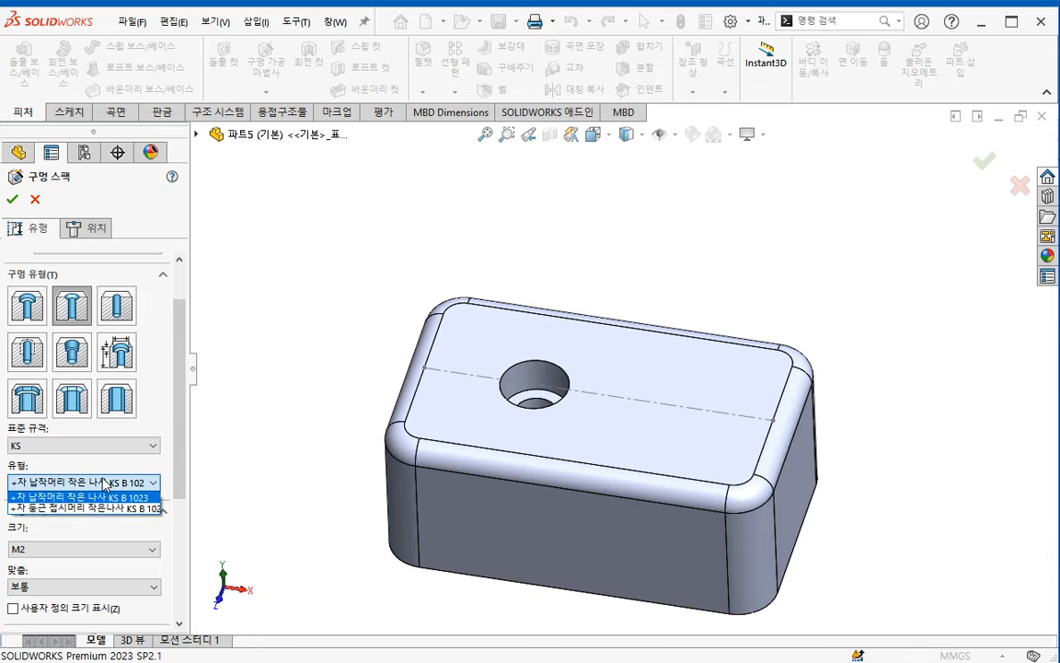
left_click(83, 508)
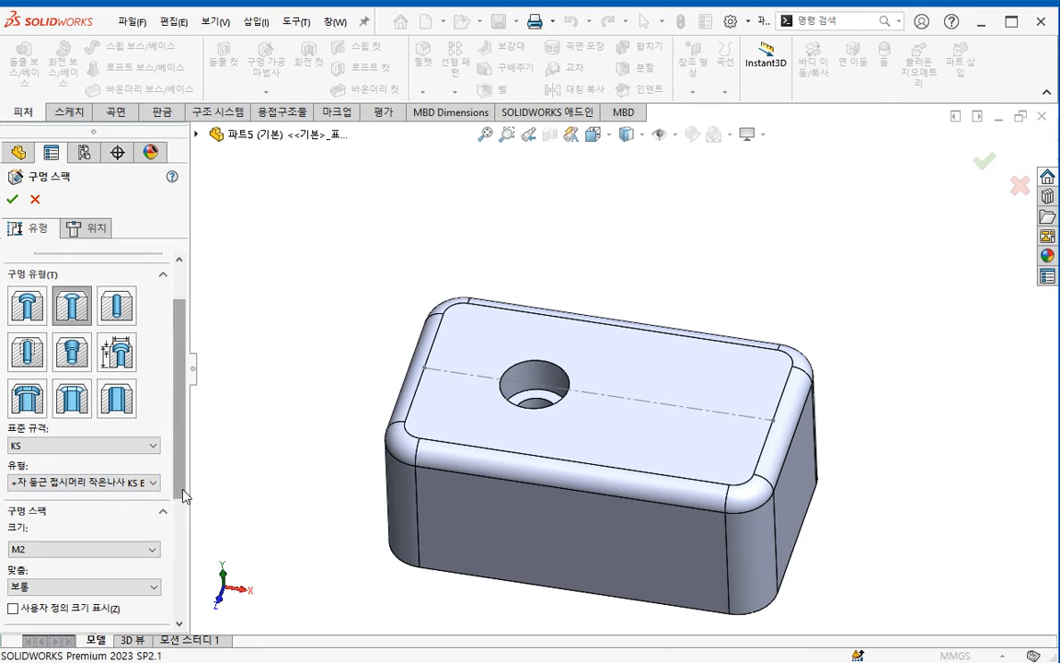
- Set the countersink hole's size to M8, keeping the 보통 fit and the 관통 end condition
scroll(111, 516, "down", 1)
left_click(109, 510)
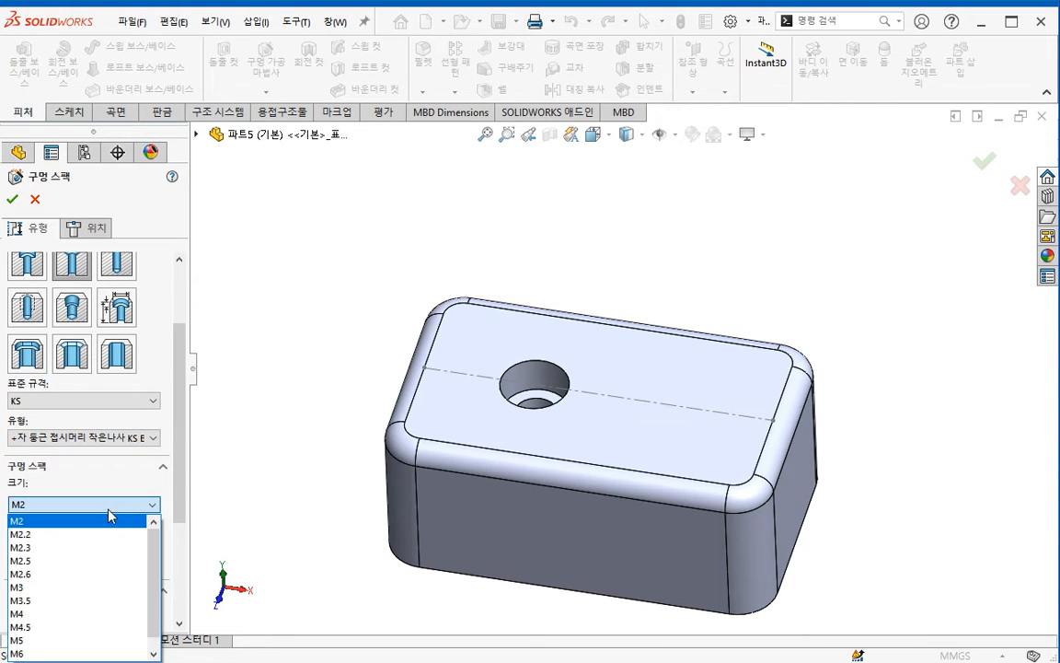
left_click(63, 649)
left_click(74, 543)
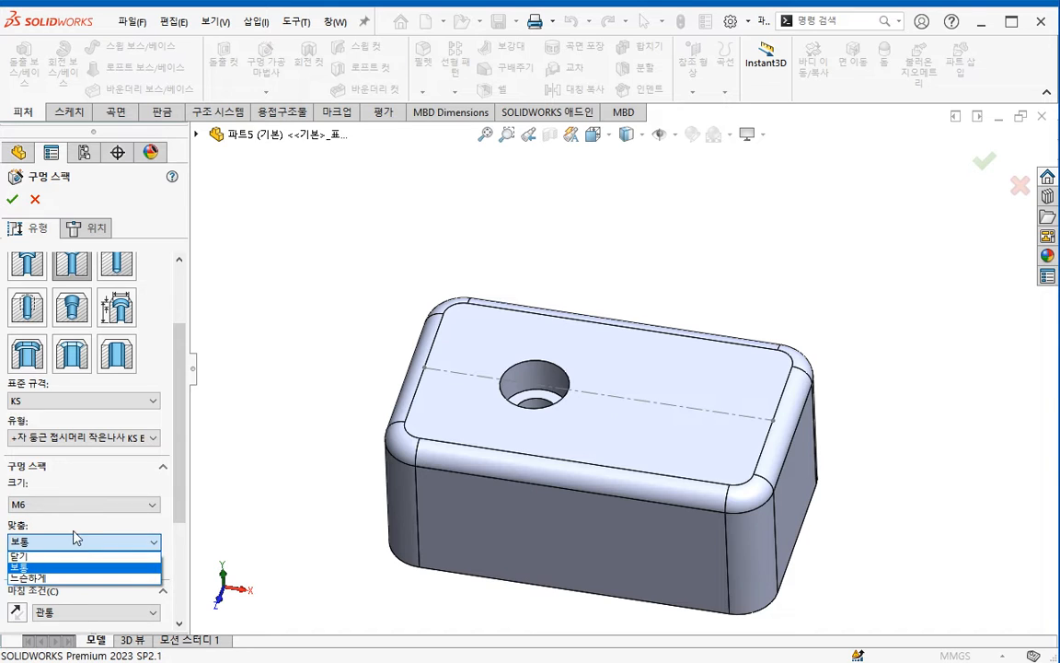
left_click(73, 539)
left_click(88, 511)
left_click(52, 645)
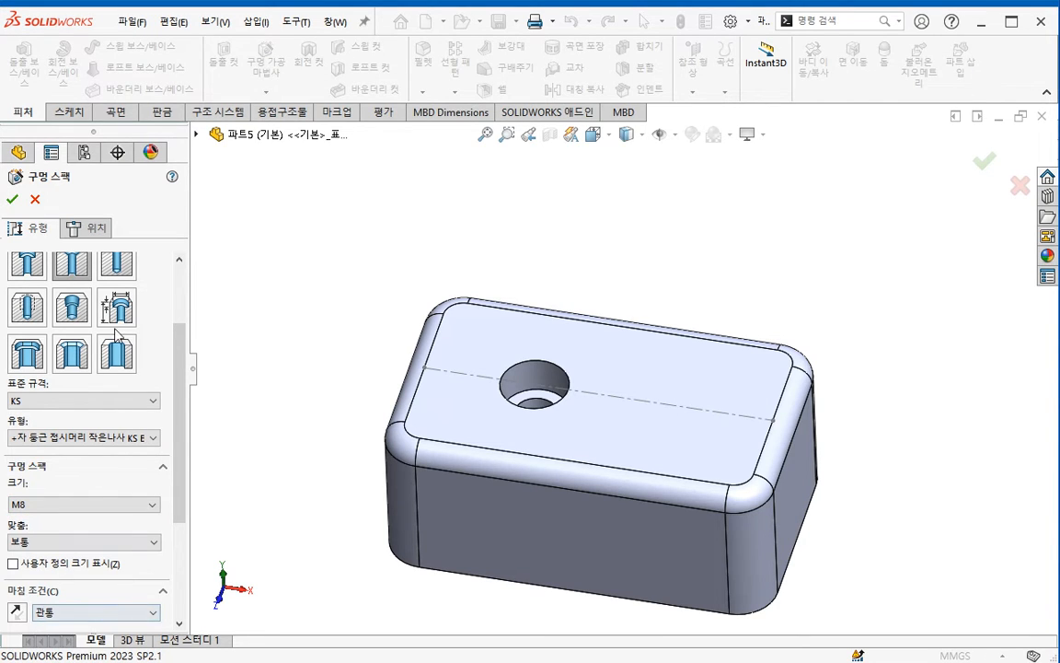
scroll(181, 376, "up", 3)
- Place the M8 countersink on the upper face with a 3D sketch, make its point coincident with the construction line, and finish the hole
left_click(86, 227)
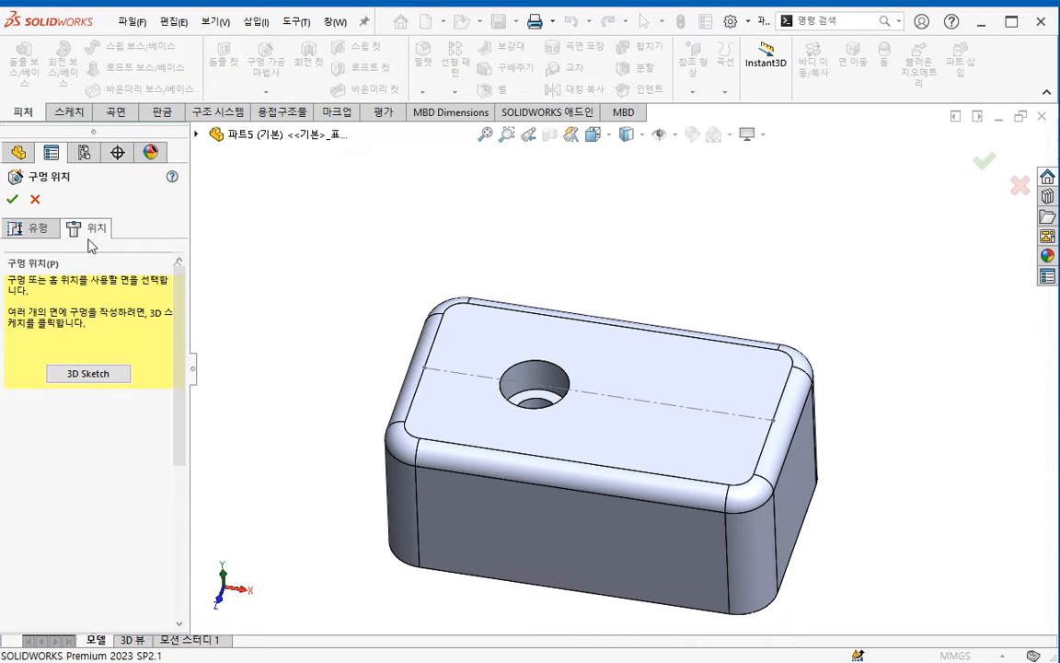
left_click(83, 373)
left_click(637, 429)
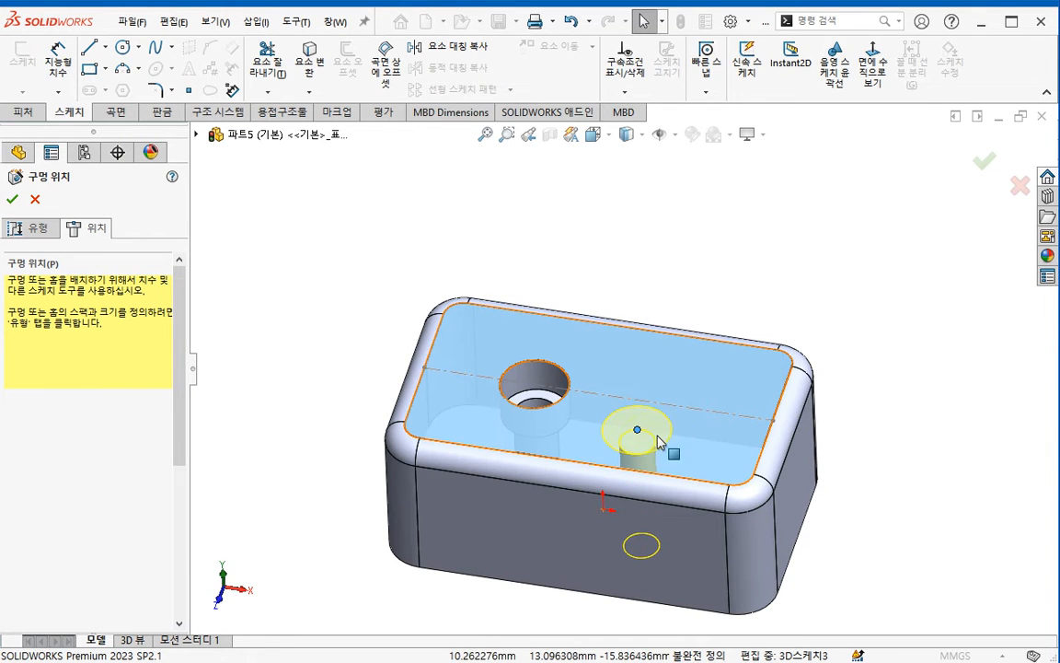
left_click(679, 406, "ctrl")
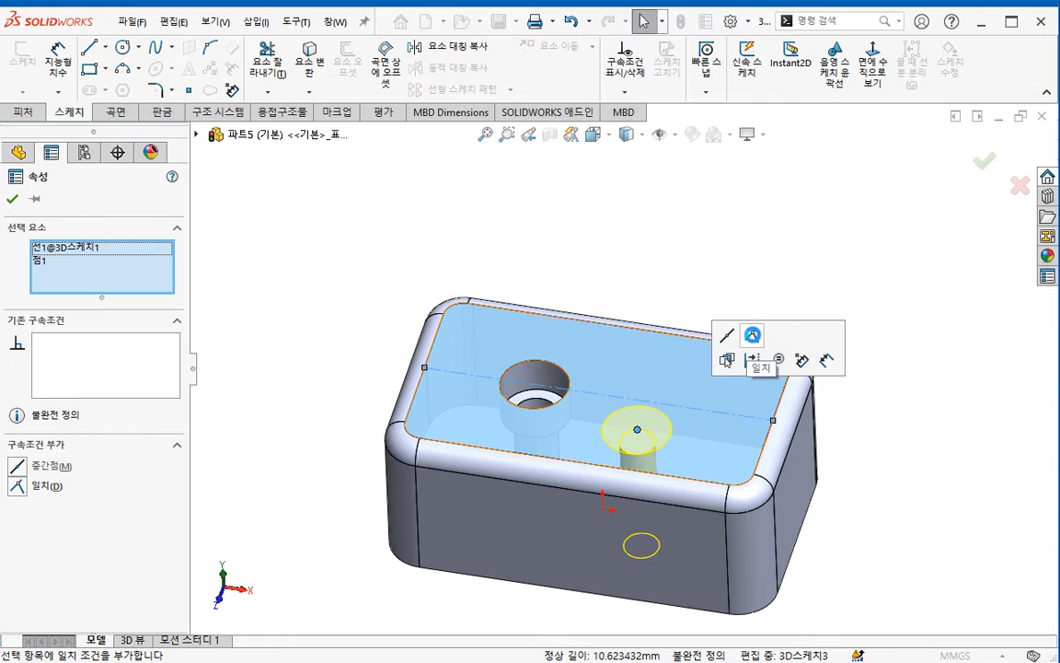
left_click(753, 336)
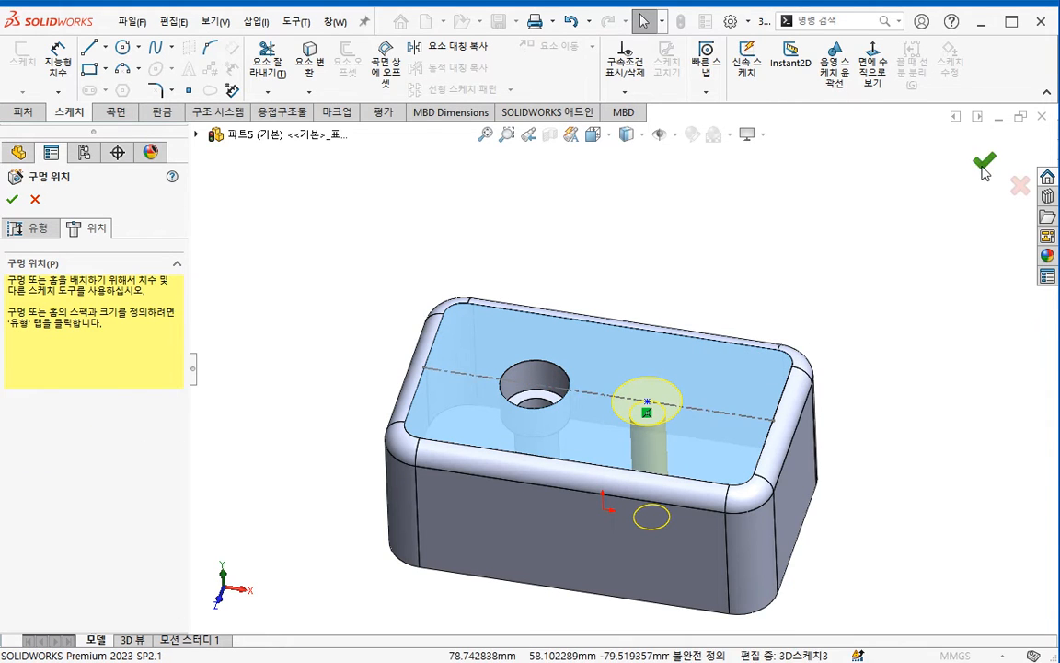
left_click(984, 161)
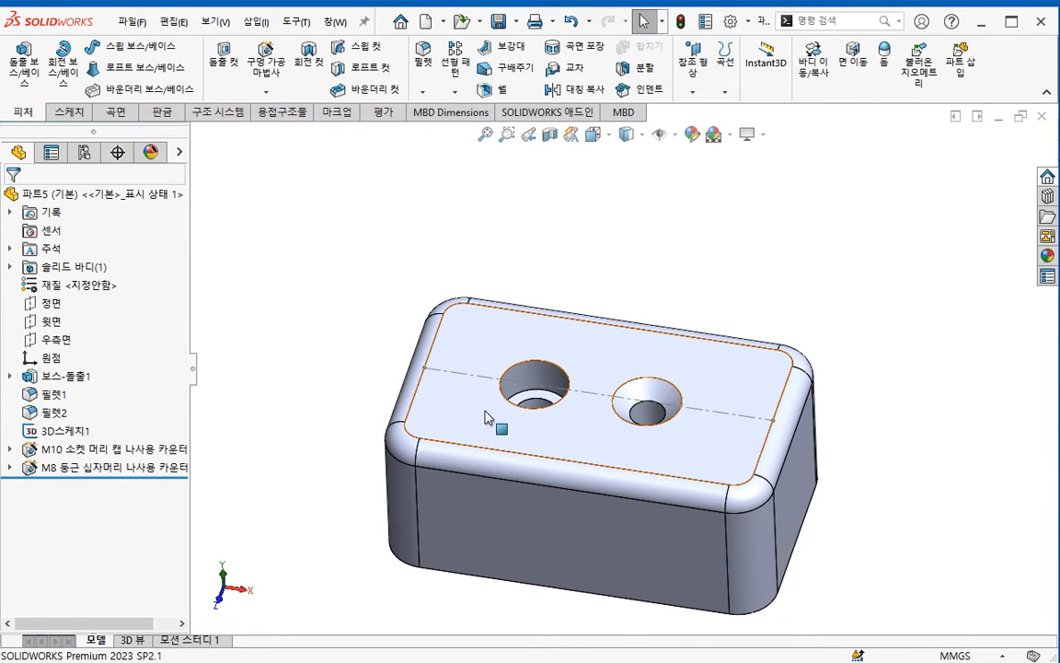
- Edit the M8 countersink's 3D sketch, move its point along the construction line to about X 21.5 mm, and exit the sketch
left_click(9, 468)
left_click(67, 495)
left_click(80, 435)
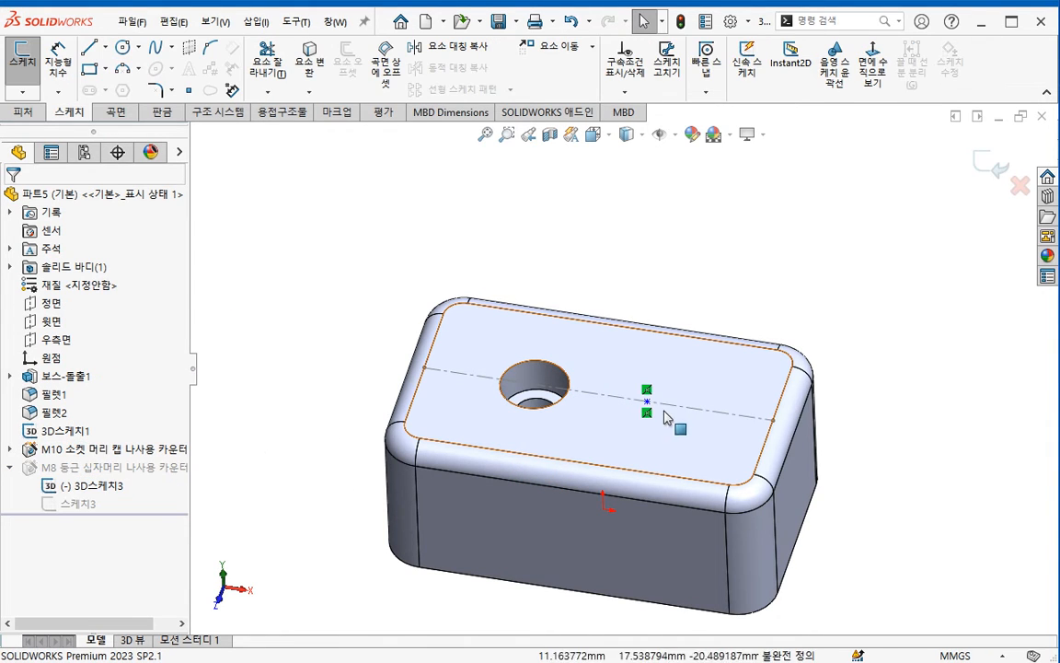
left_click_drag(652, 411, 686, 412)
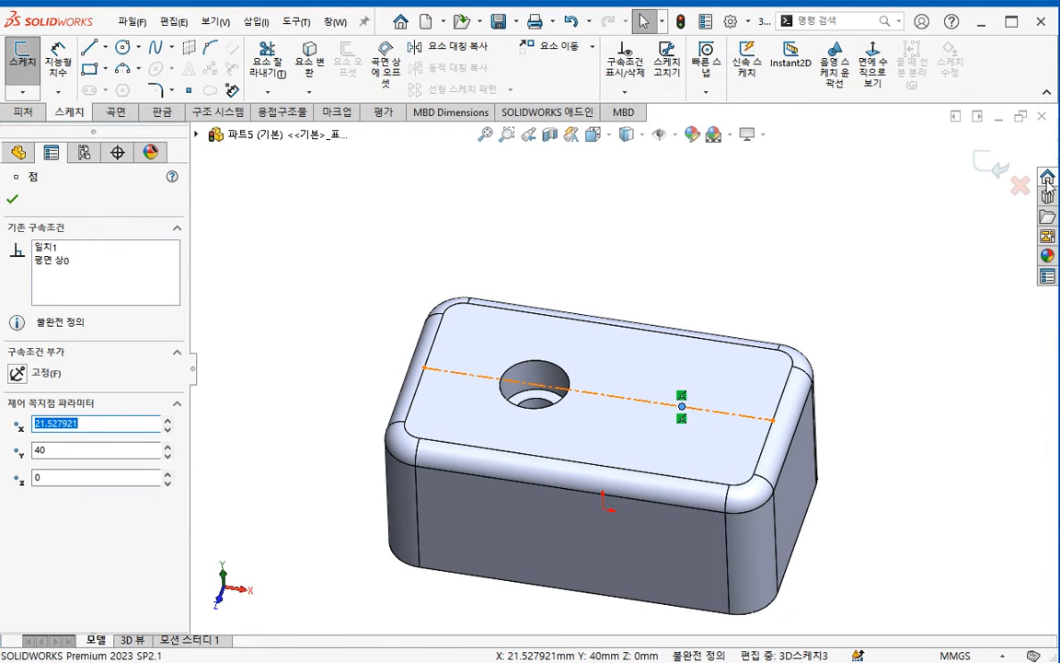
left_click(946, 190)
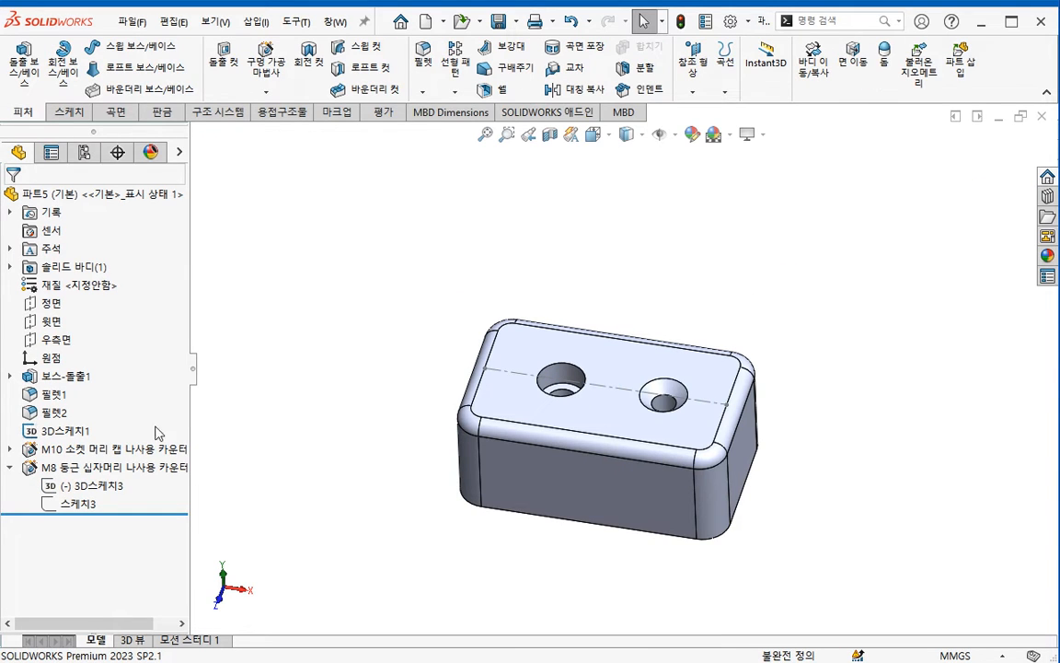
- Hide the 3D sketch (3D스케치1) that holds the construction line across the block's upper face
left_click(158, 431)
left_click(332, 427)
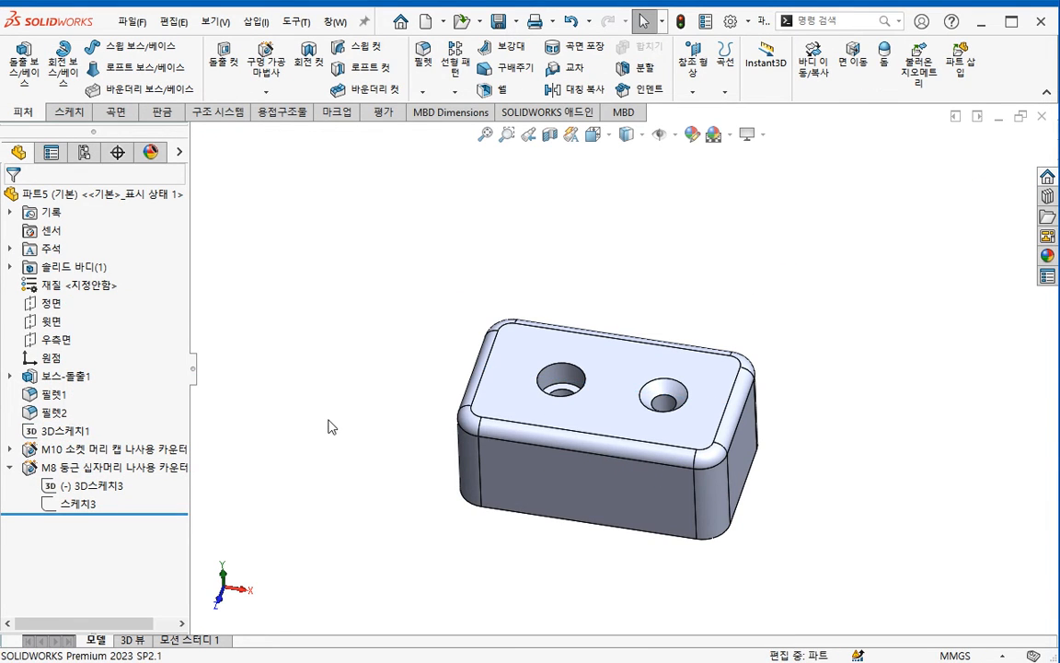
middle_click_drag(399, 450, 379, 424, "ctrl")
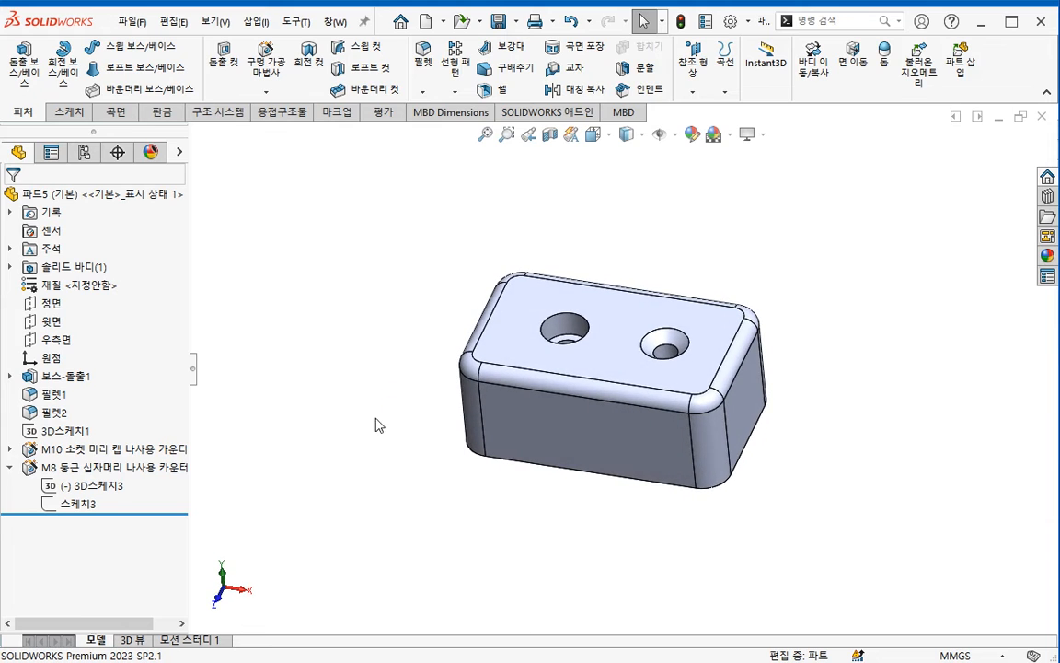
- Select the block's outer faces by tangency from the upper front fillet and apply a green appearance at face level
left_click(10, 266)
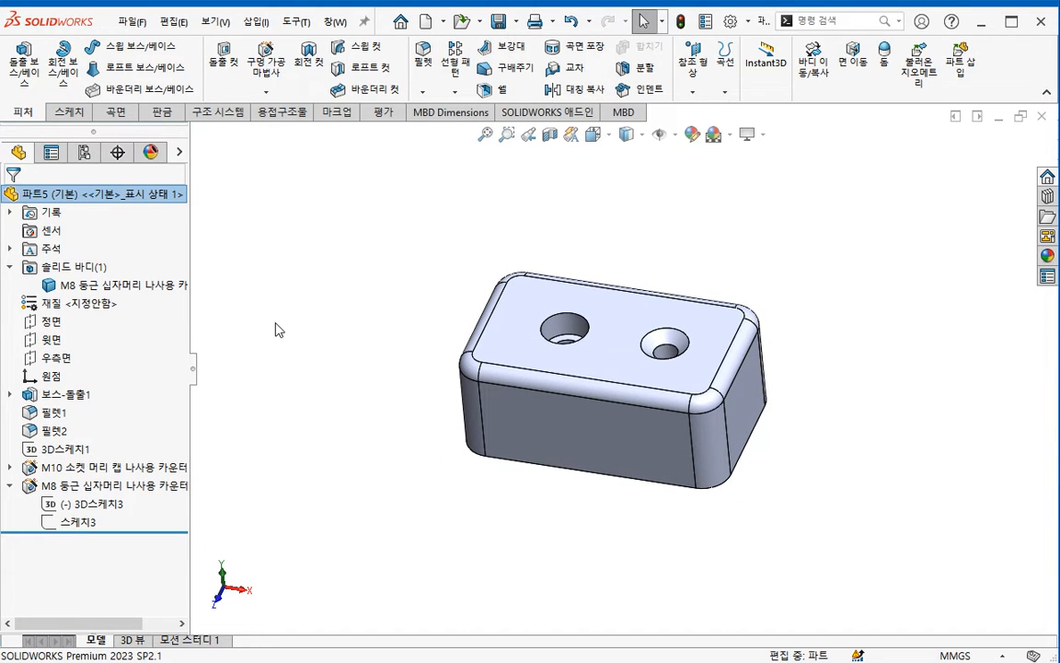
right_click(558, 384)
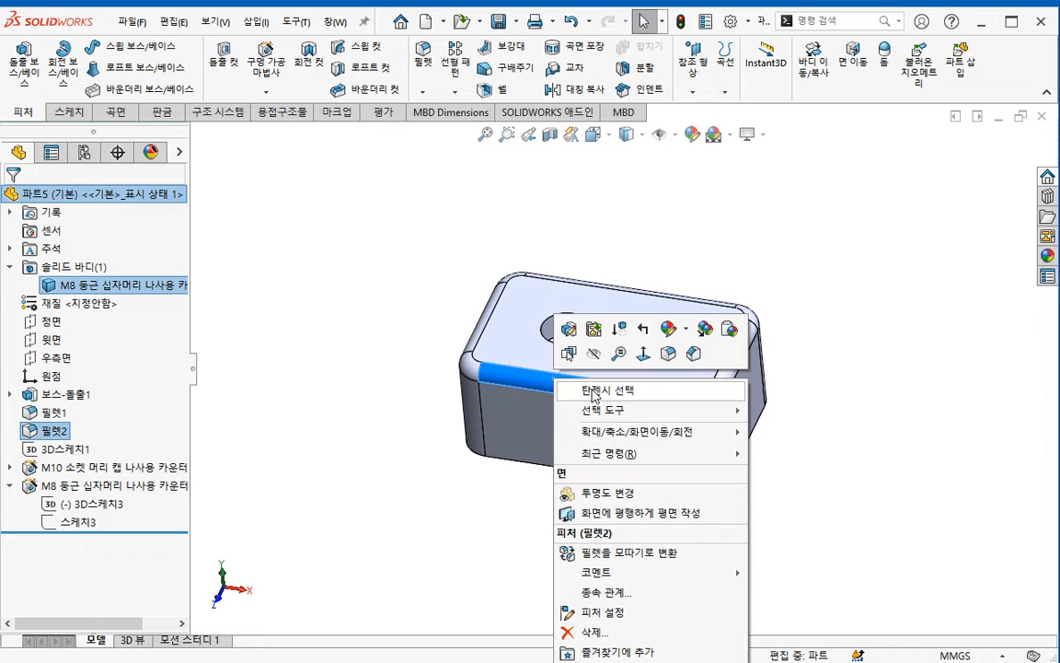
left_click(593, 390)
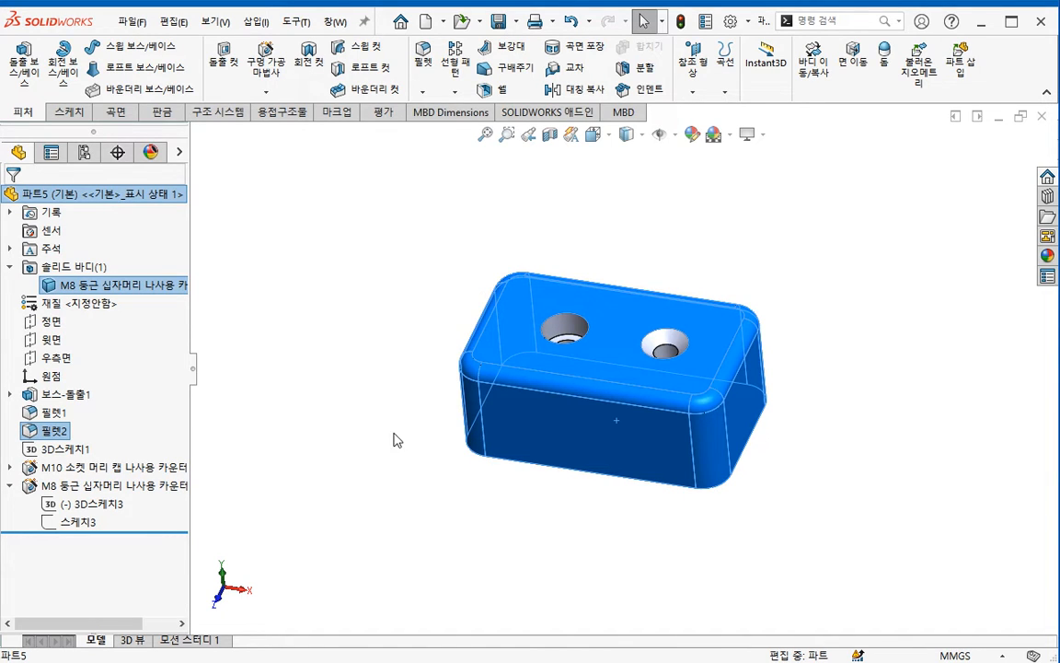
right_click(386, 327)
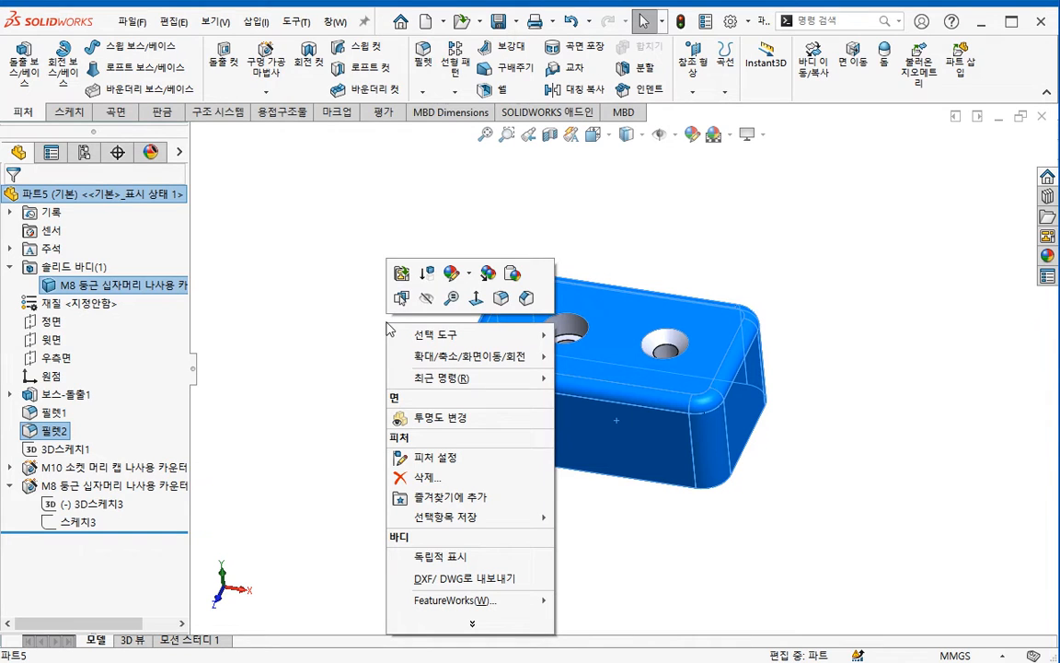
left_click(451, 273)
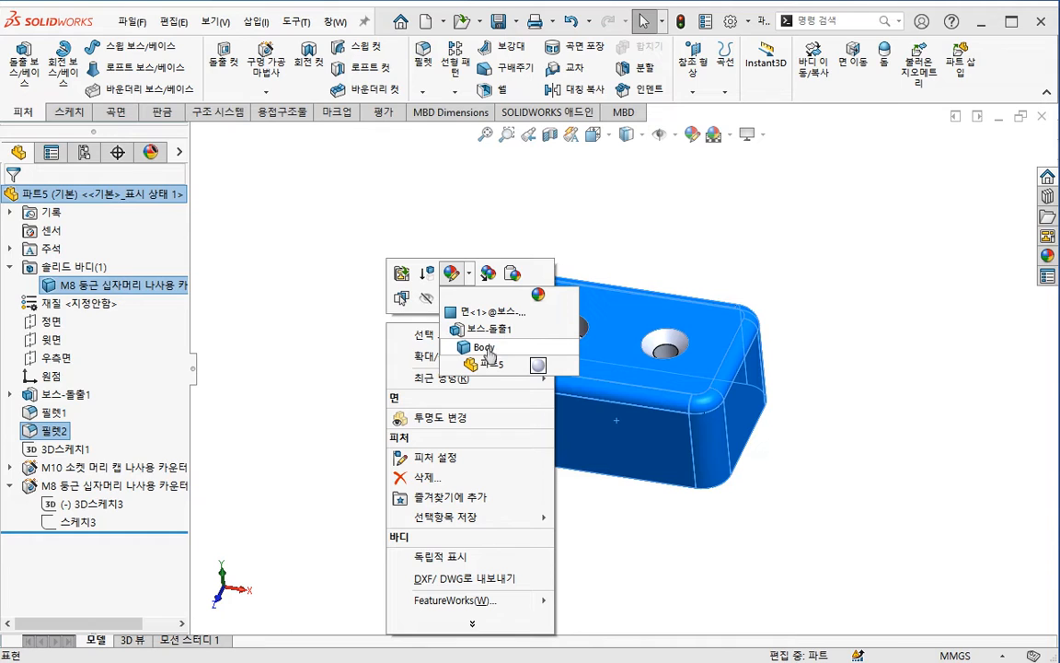
left_click(495, 366)
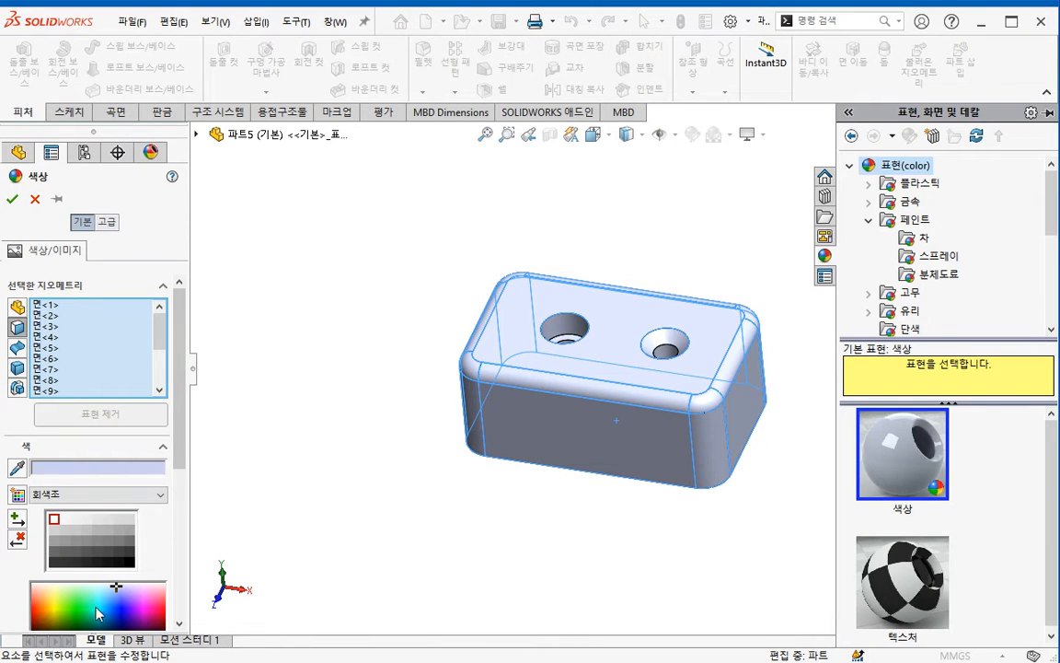
left_click(83, 612)
left_click_drag(84, 612, 83, 615)
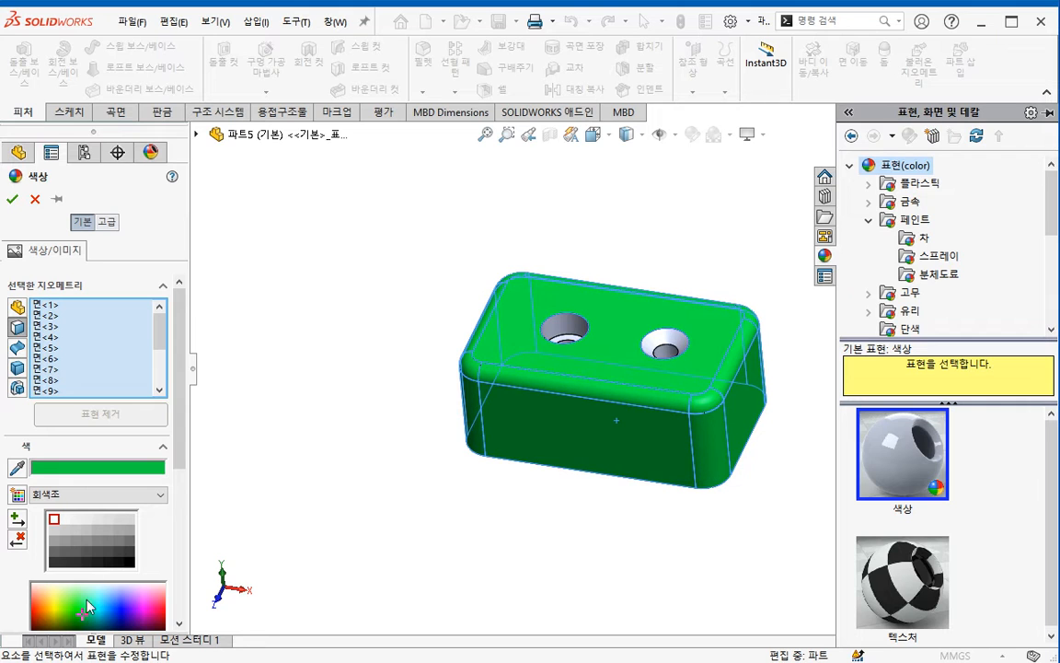
left_click(12, 199)
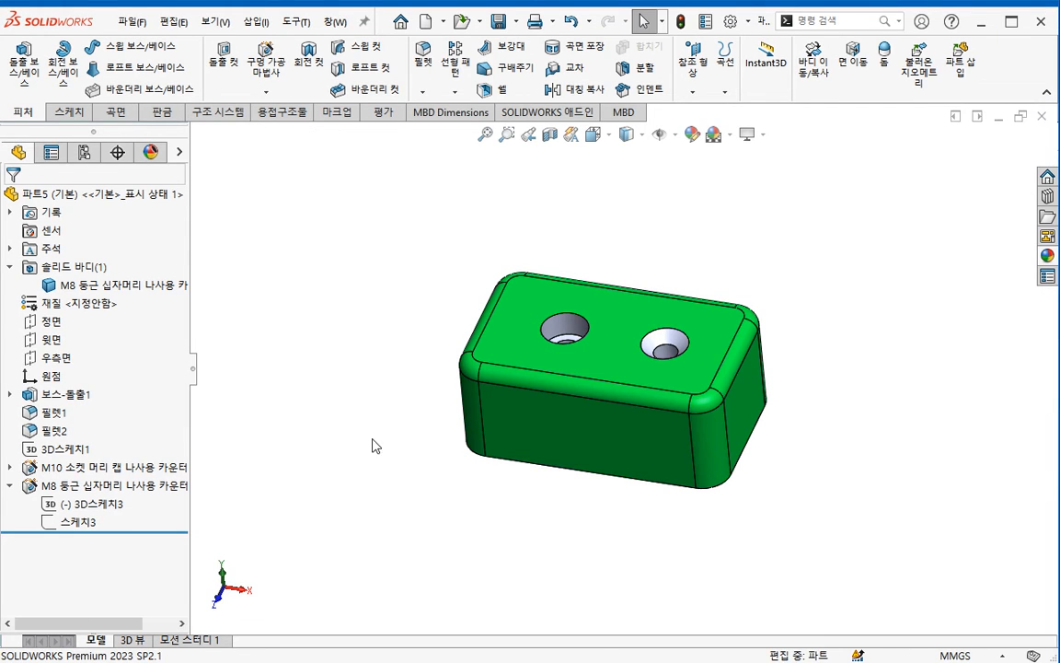
- Check the body color in the Notepad color notes and apply a pink appearance to the block at body level
key("alt+Tab")
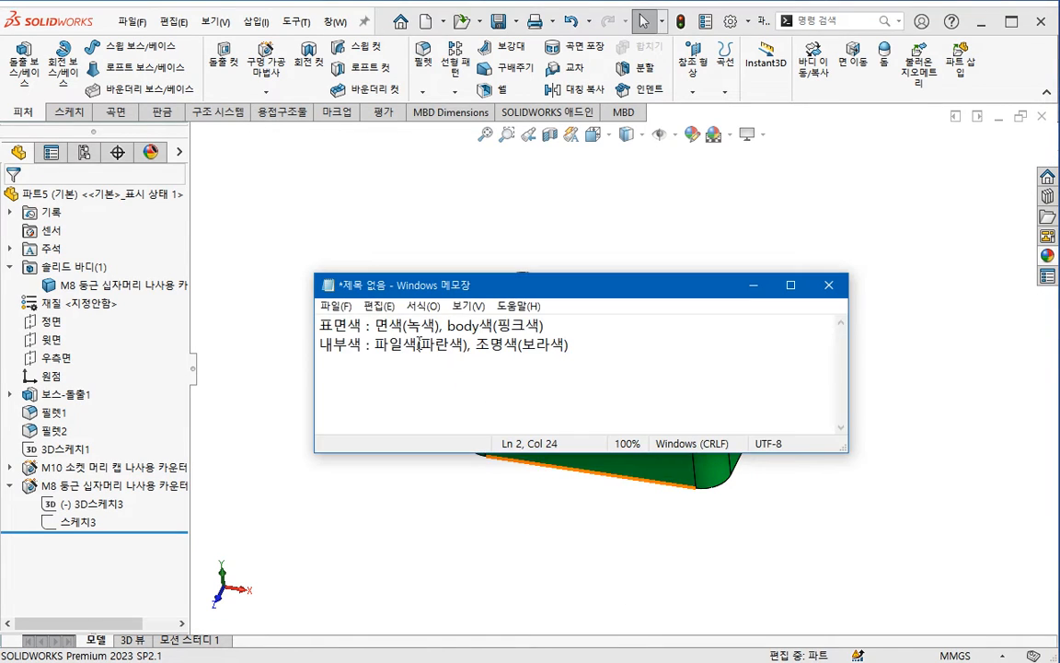
left_click(439, 533)
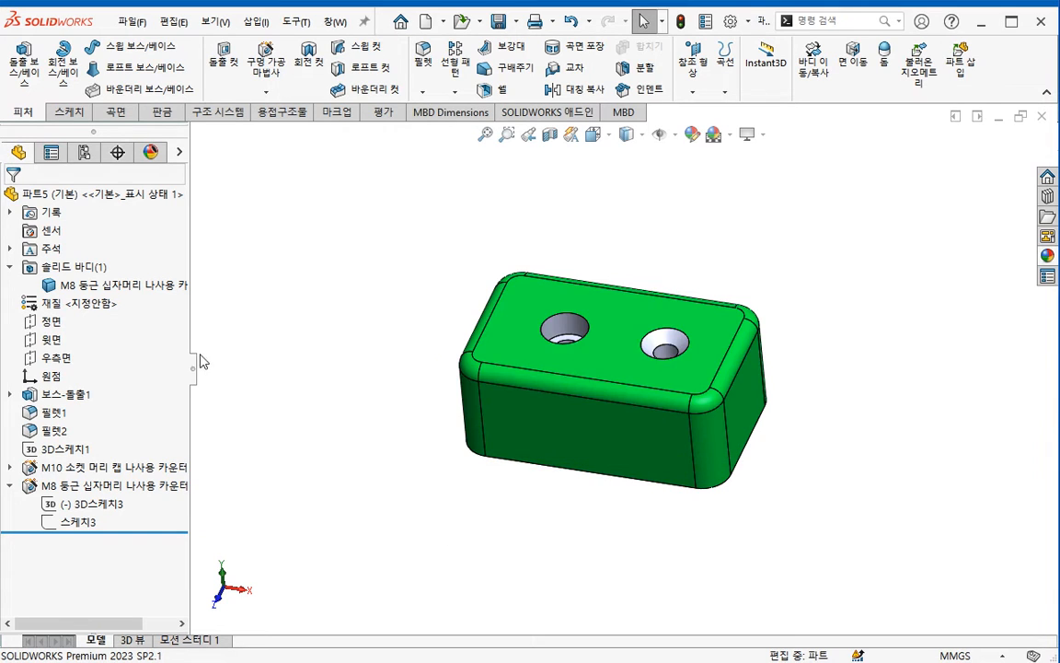
left_click(133, 288)
right_click(134, 286)
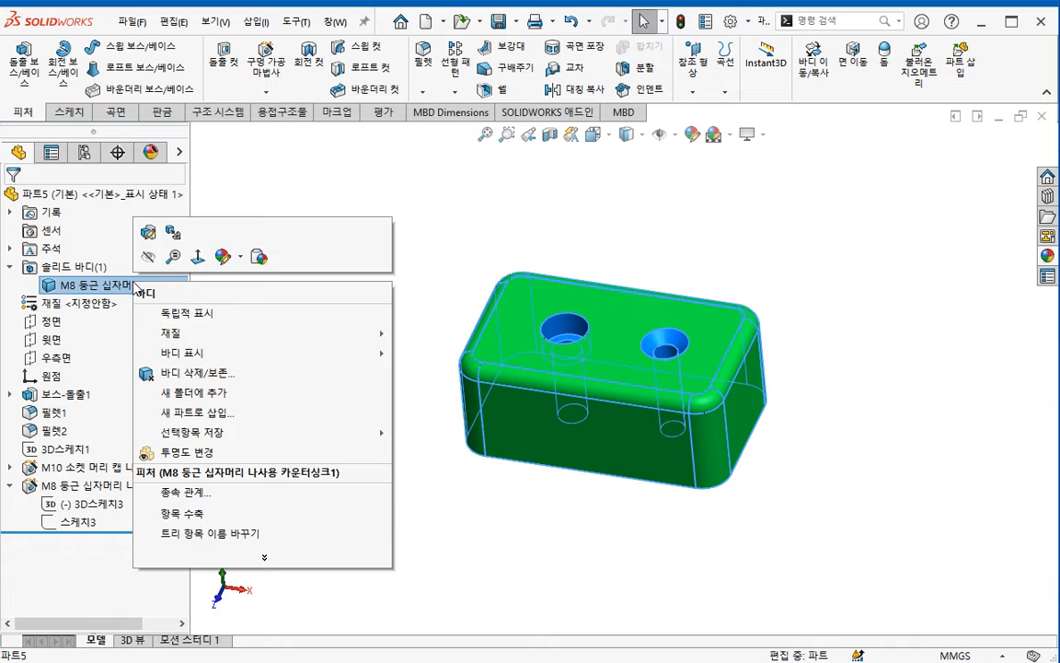
key("Escape")
left_click(218, 256)
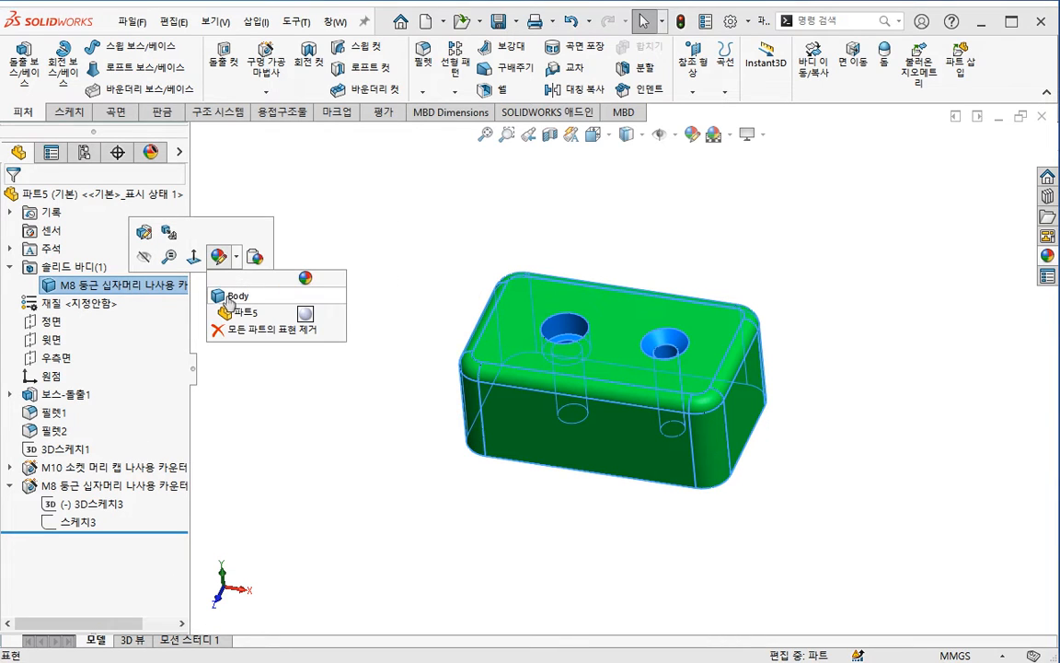
left_click(230, 297)
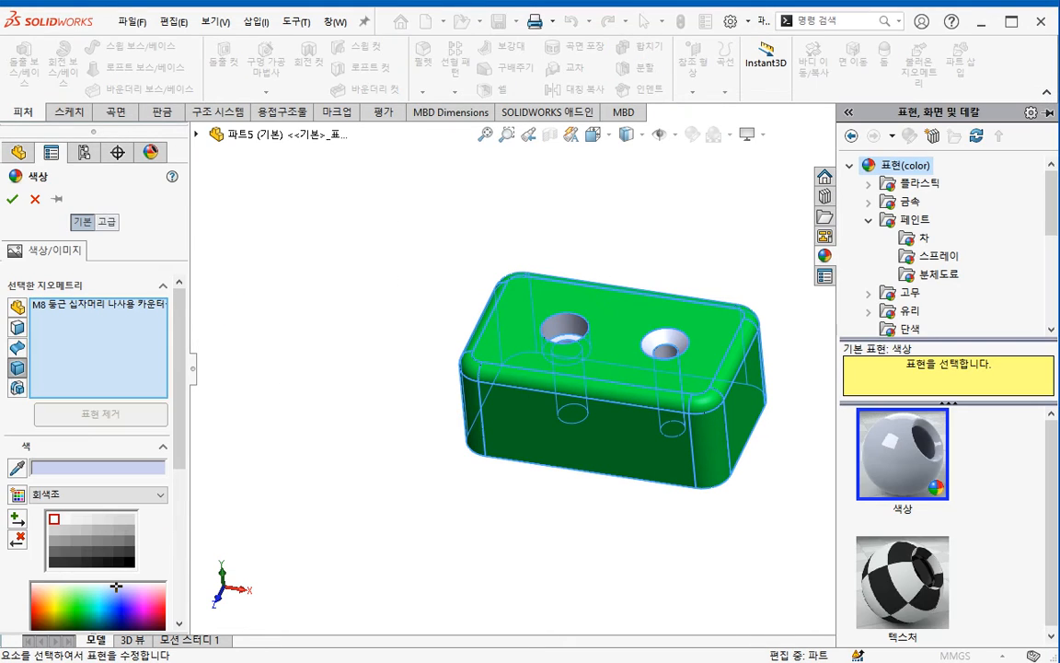
key("alt+Tab")
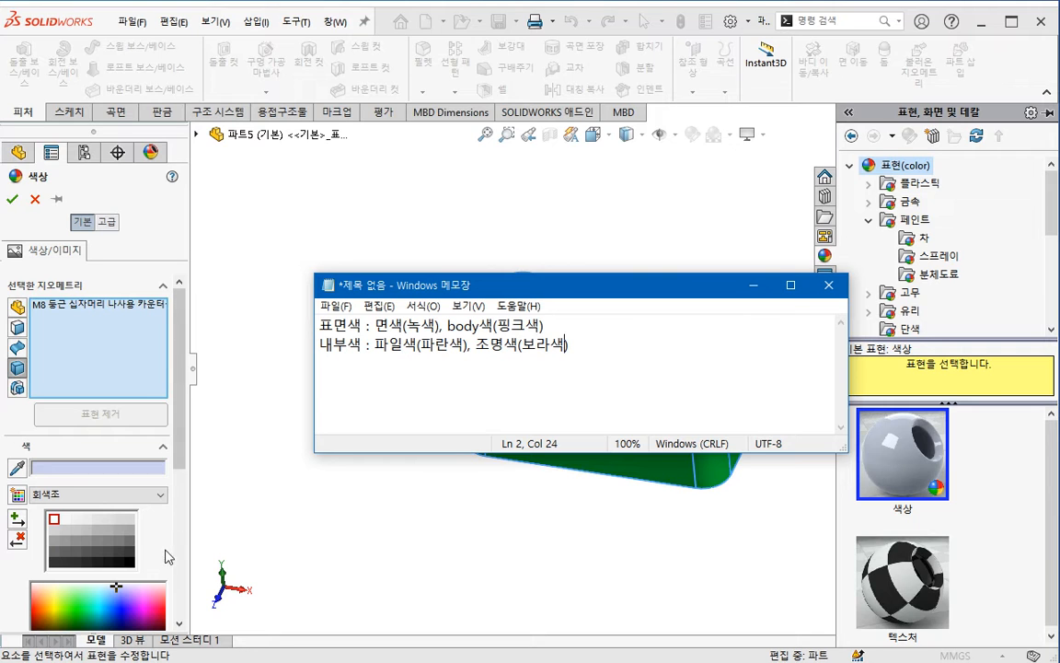
left_click(141, 598)
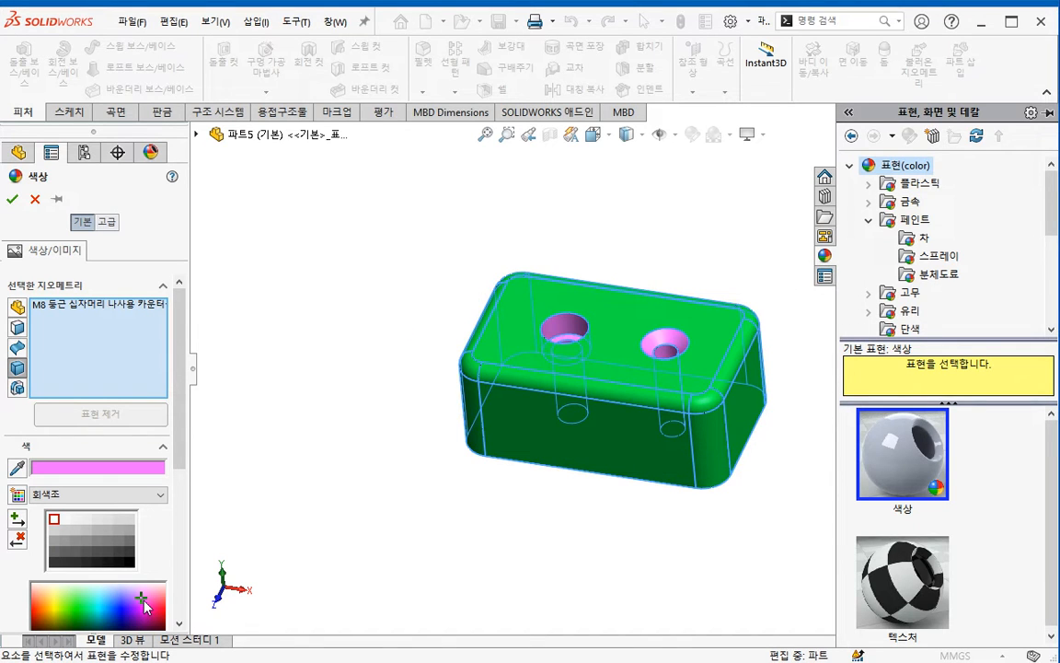
left_click(12, 199)
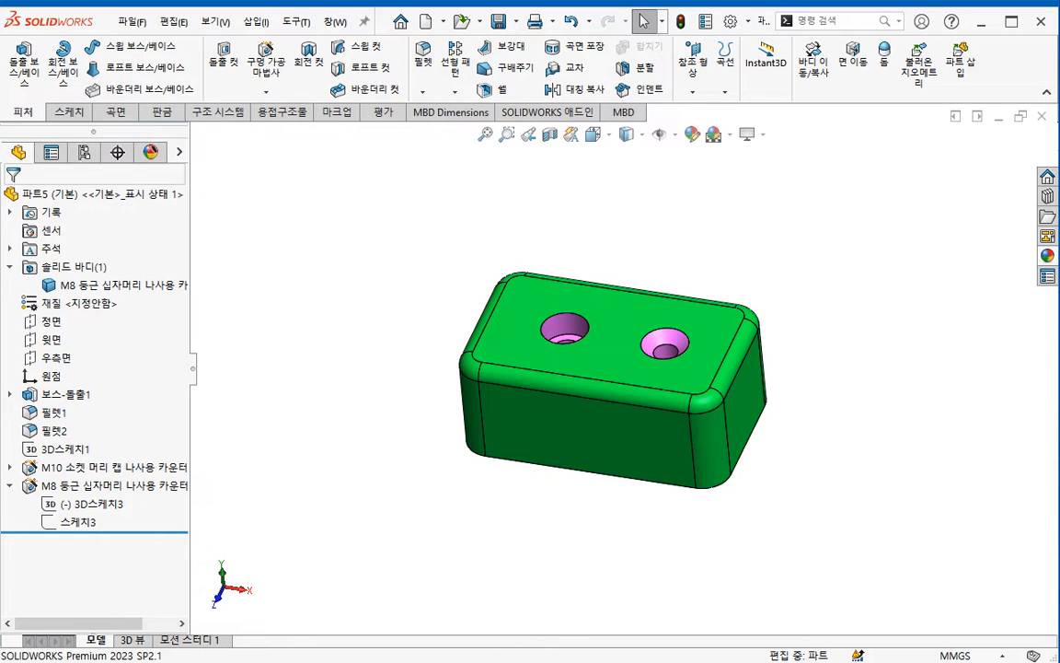
- Review the color notes in Notepad, edit the appearance of the whole part (파트5), and pick a blue from the color spectrum
key("alt+Tab")
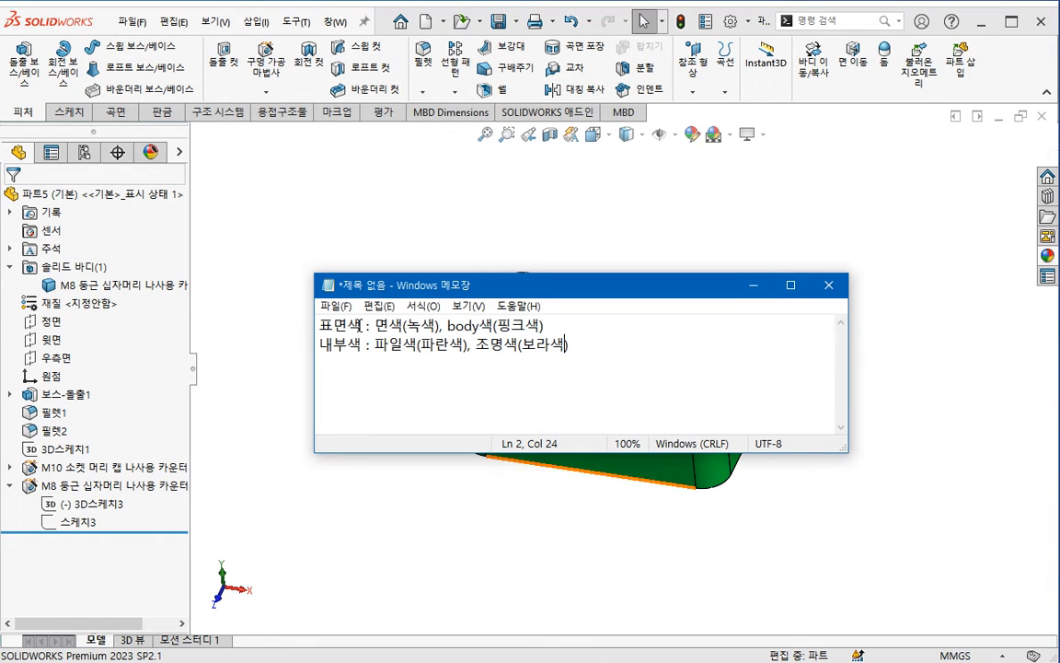
left_click_drag(343, 324, 561, 328)
left_click(565, 350)
key("alt+Tab")
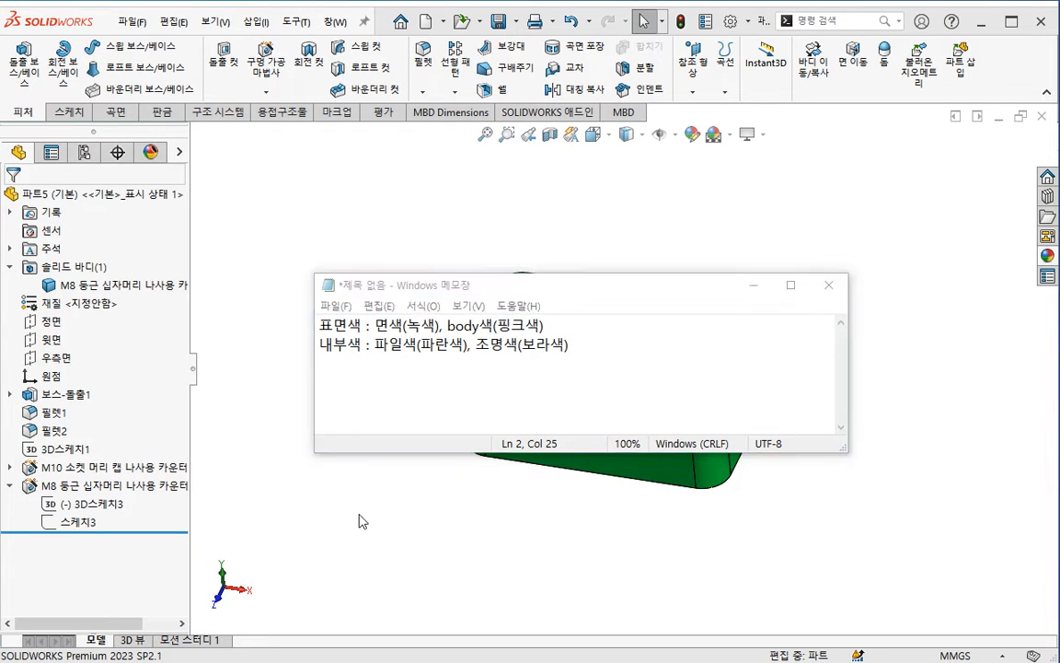
right_click(119, 196)
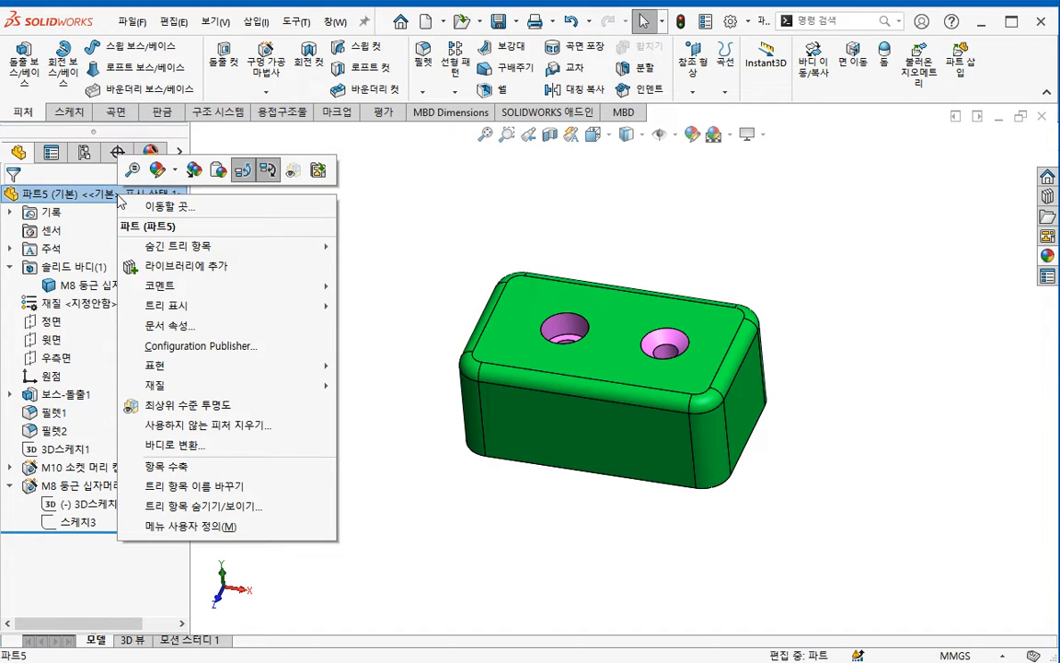
left_click(158, 169)
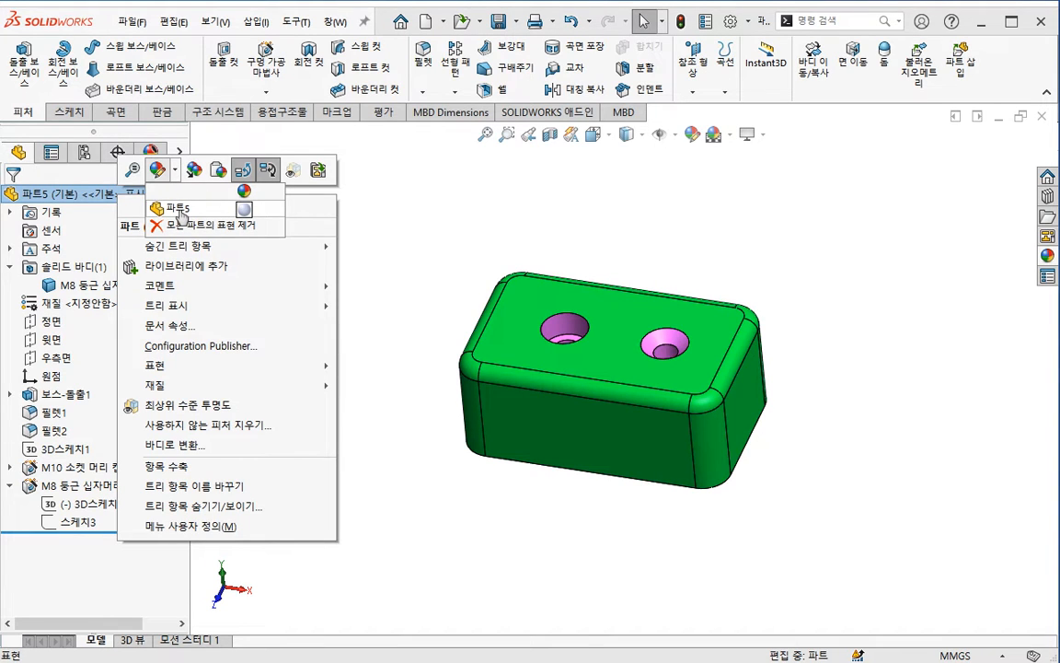
left_click(179, 210)
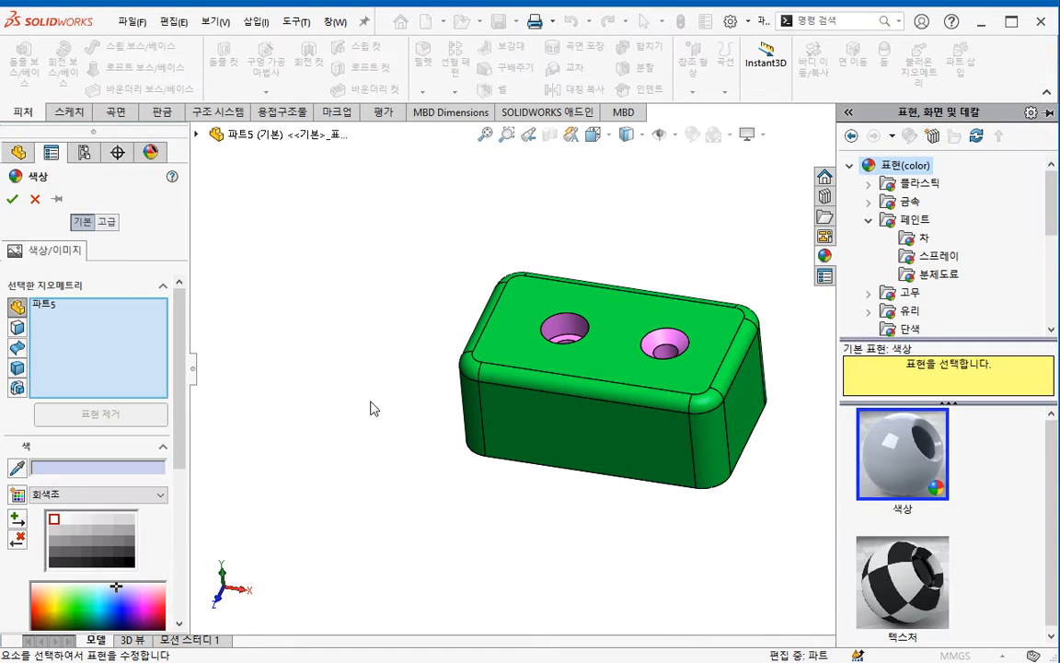
key("alt+Tab")
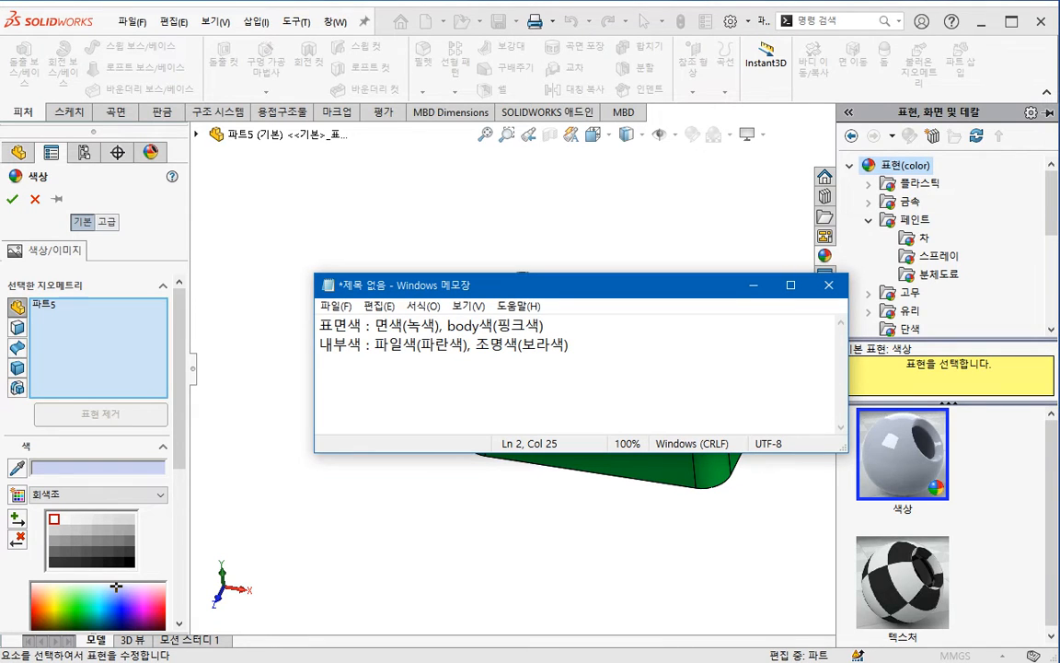
key("alt+Tab")
left_click(114, 604)
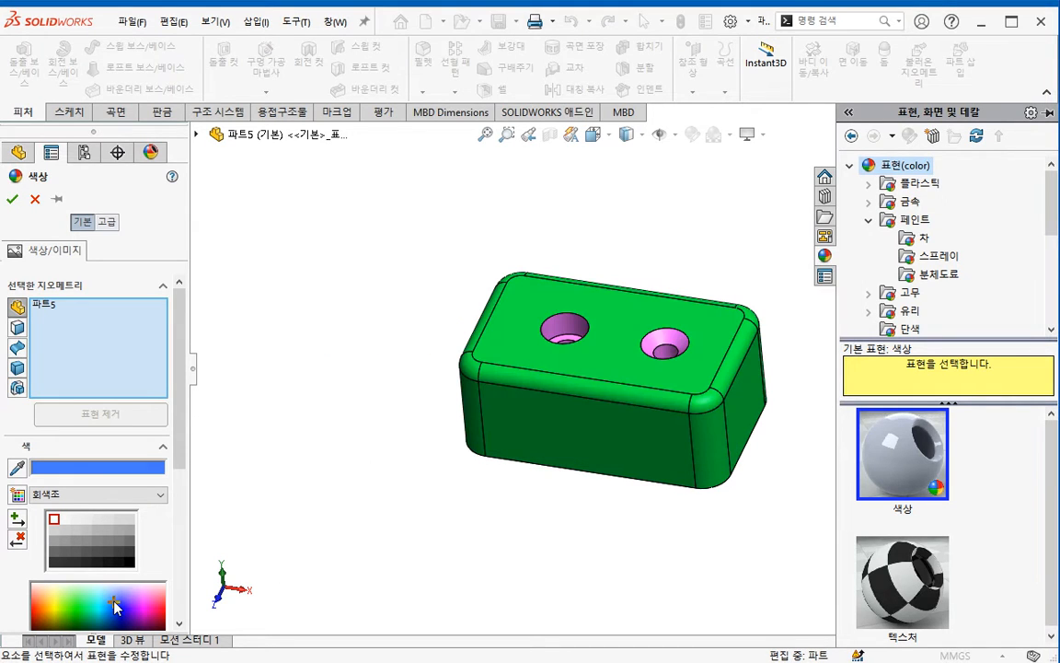
- Set the part color's RGB red and green values to 0, keeping blue at 255
scroll(157, 433, "down", 5)
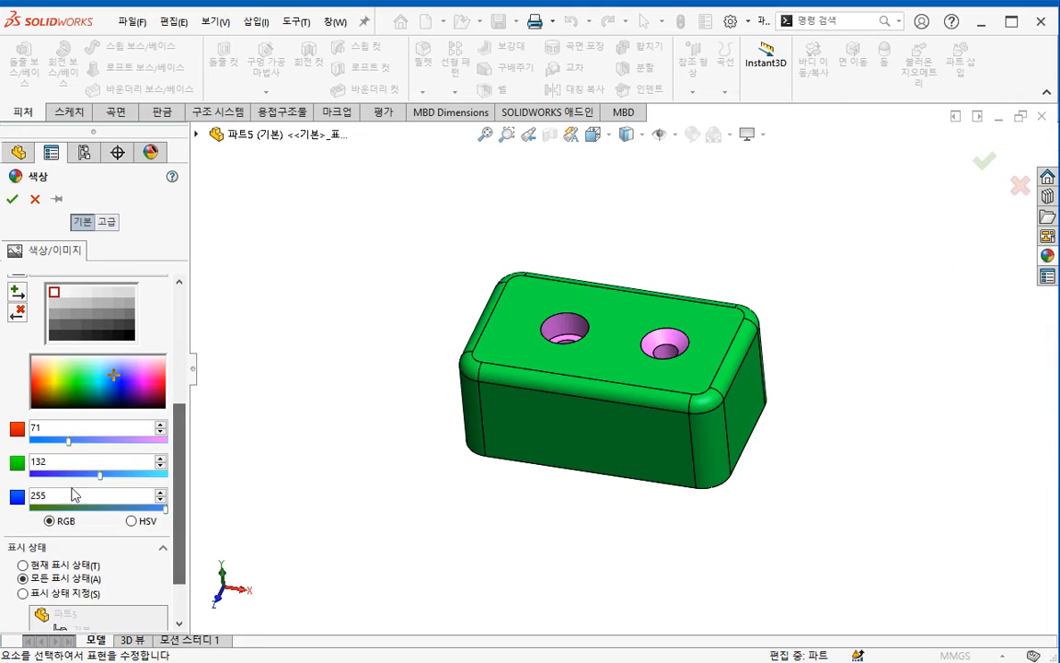
double_click(38, 462)
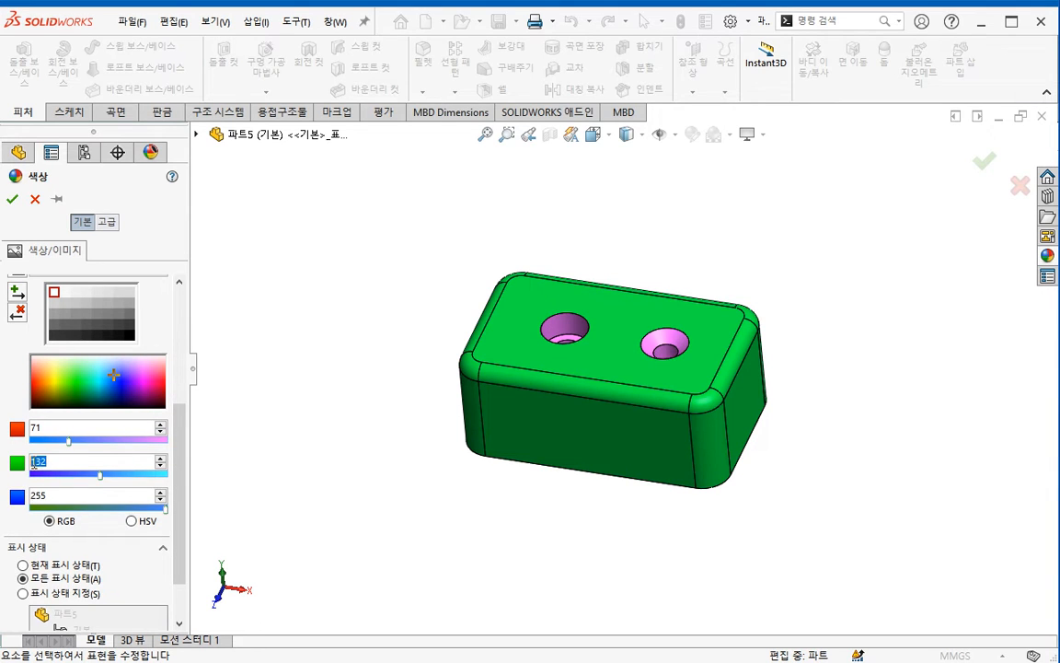
type("0")
left_click(31, 428)
type("0")
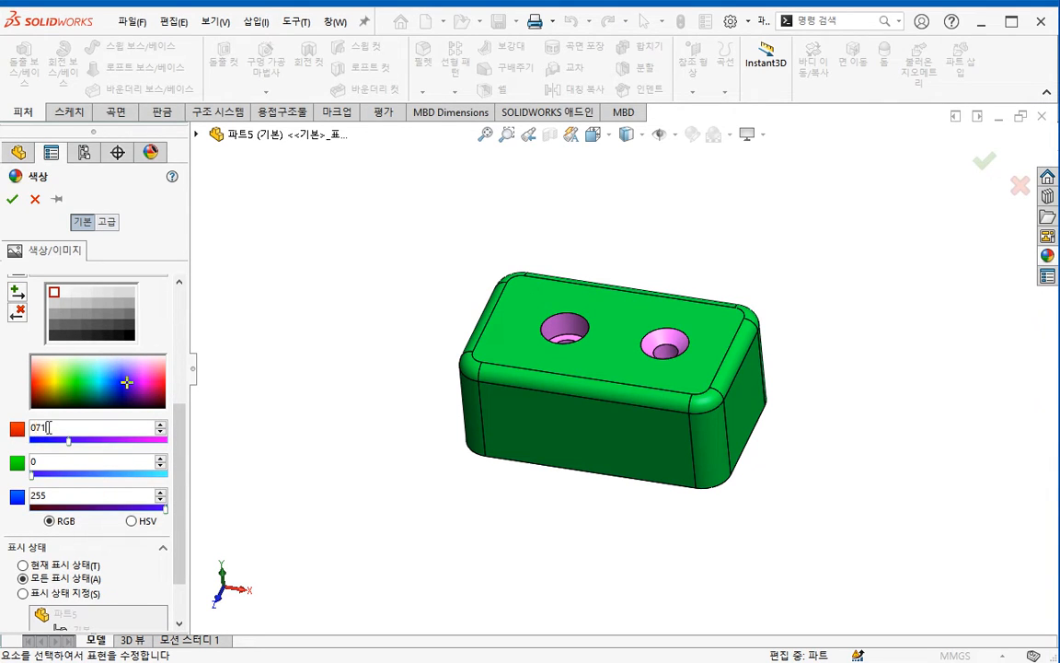
key("Delete")
key("Delete")
double_click(58, 463)
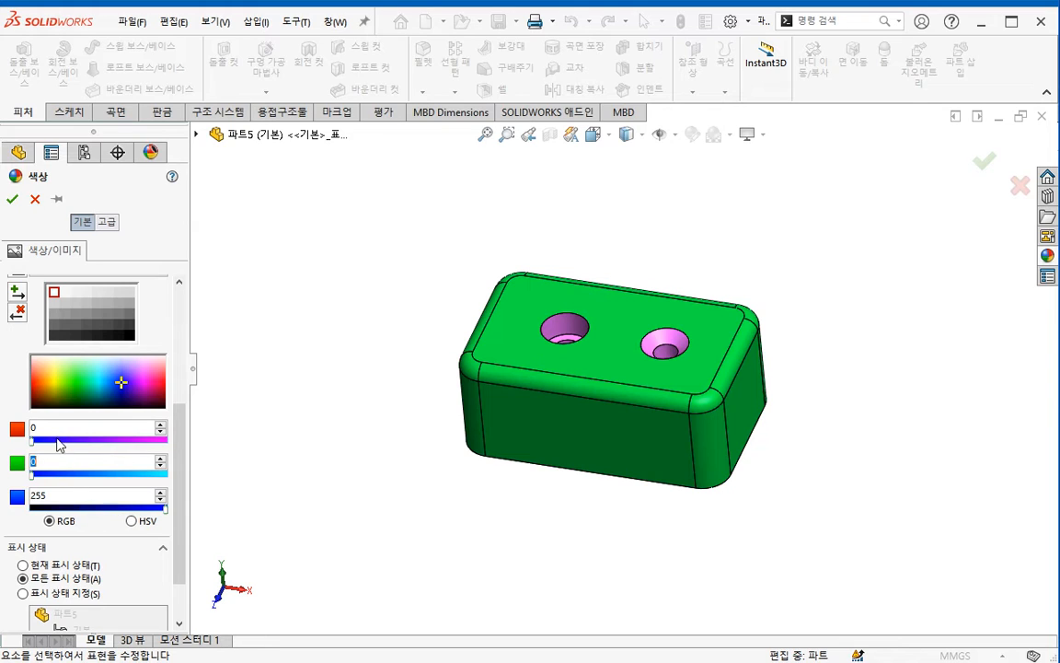
- Set the part color's red and green values to 255 to try white with blue at 255
left_click_drag(57, 430, 2, 426)
type("252")
key("Tab")
double_click(41, 429)
type("255")
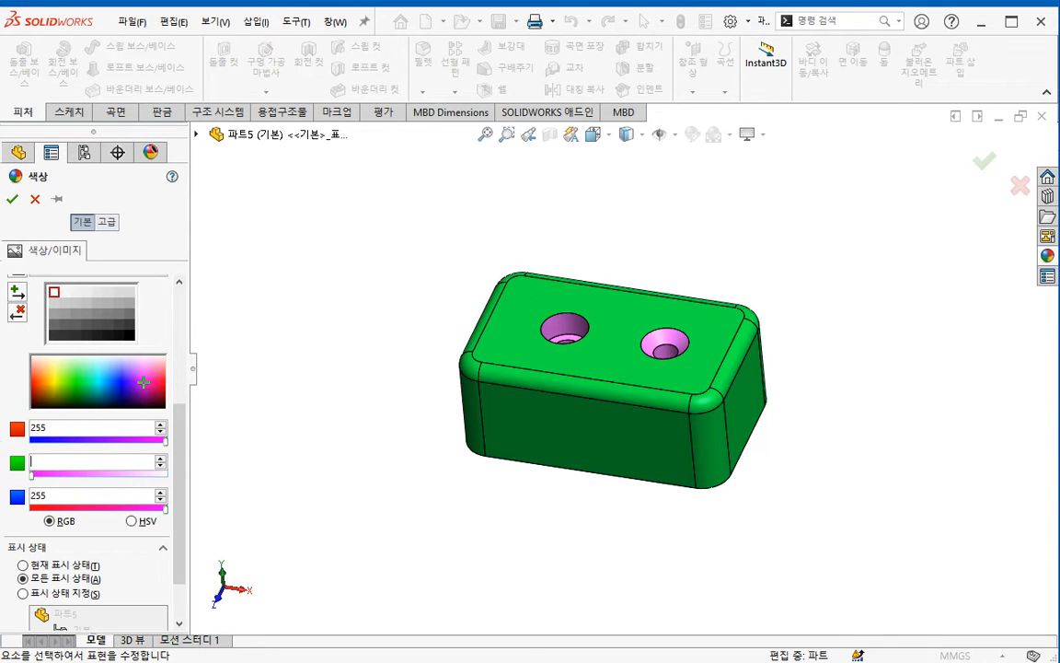
type("255")
key("Tab")
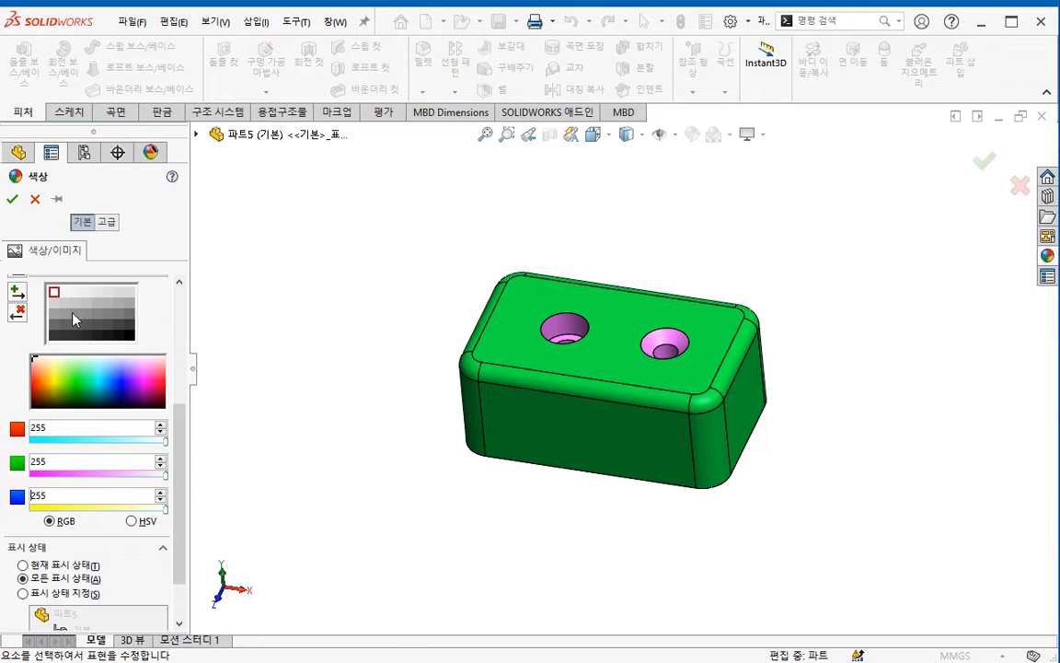
- Change the part color's RGB red and green values from white to 0
double_click(52, 428)
left_click(54, 462)
left_click_drag(56, 432, 14, 431)
type("0")
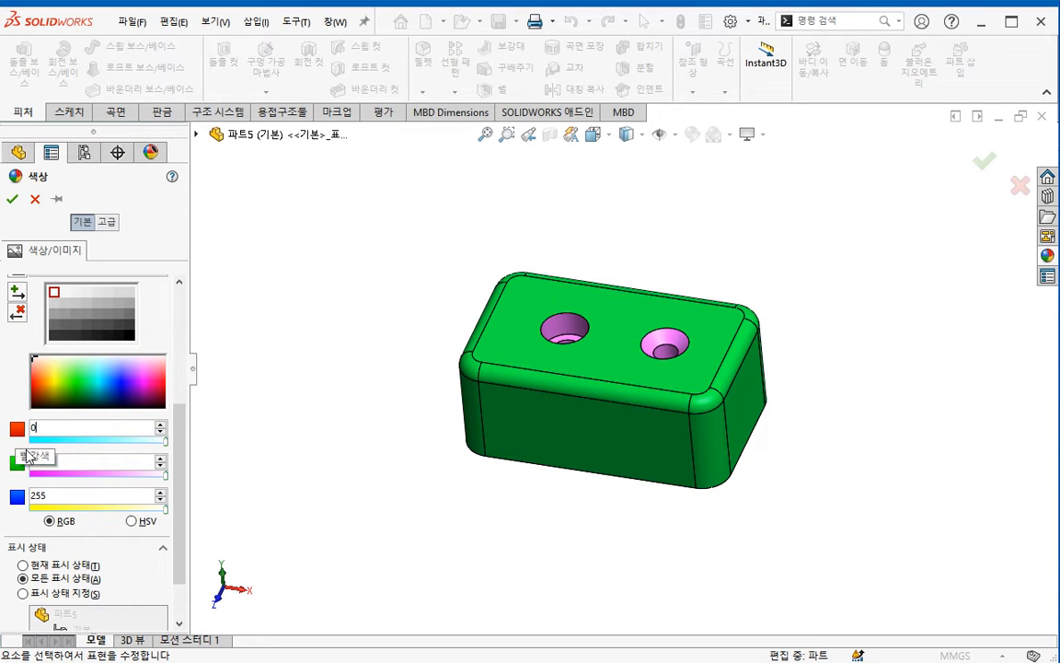
left_click(50, 463)
left_click_drag(65, 462, 37, 475)
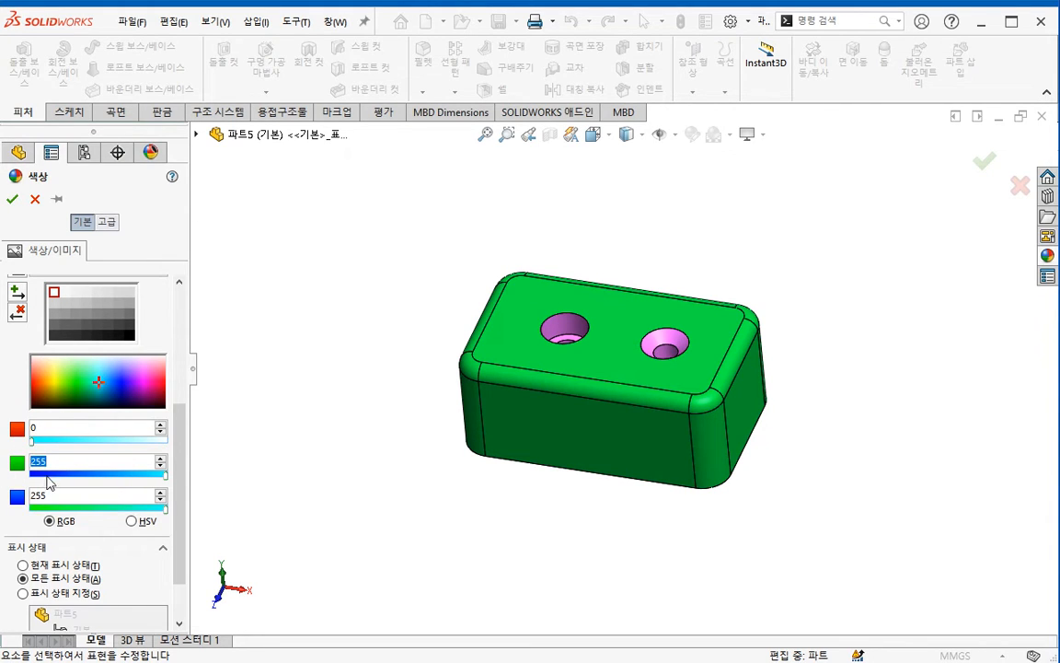
type("0")
- Set the part color's blue value to 0 to try black
key("Tab")
key("BackSpace")
key("BackSpace")
key("BackSpace")
type("0")
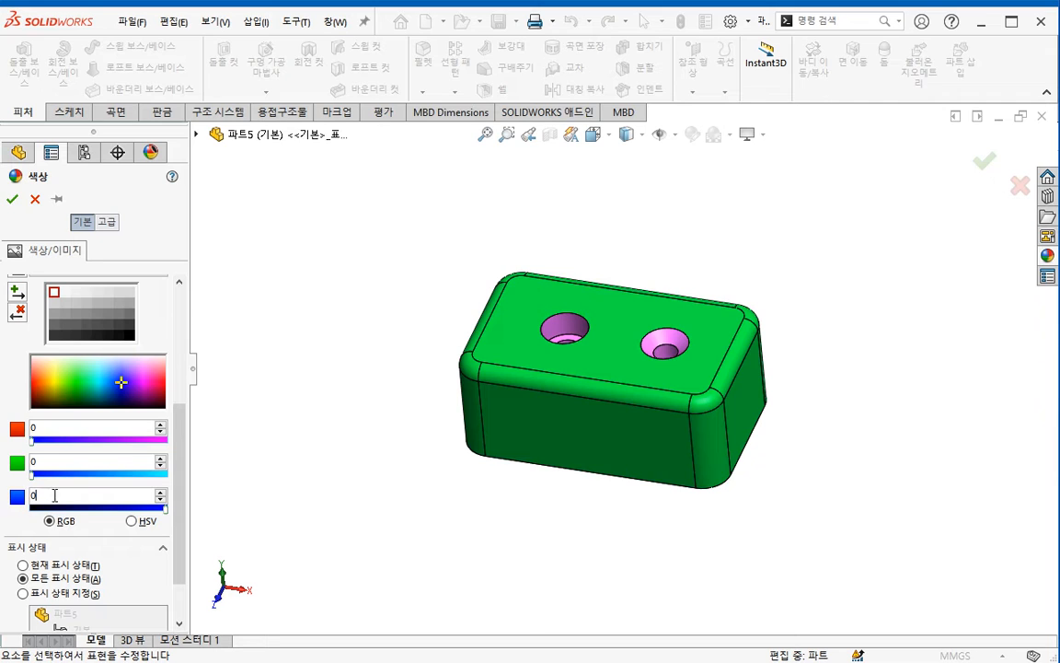
left_click(51, 464)
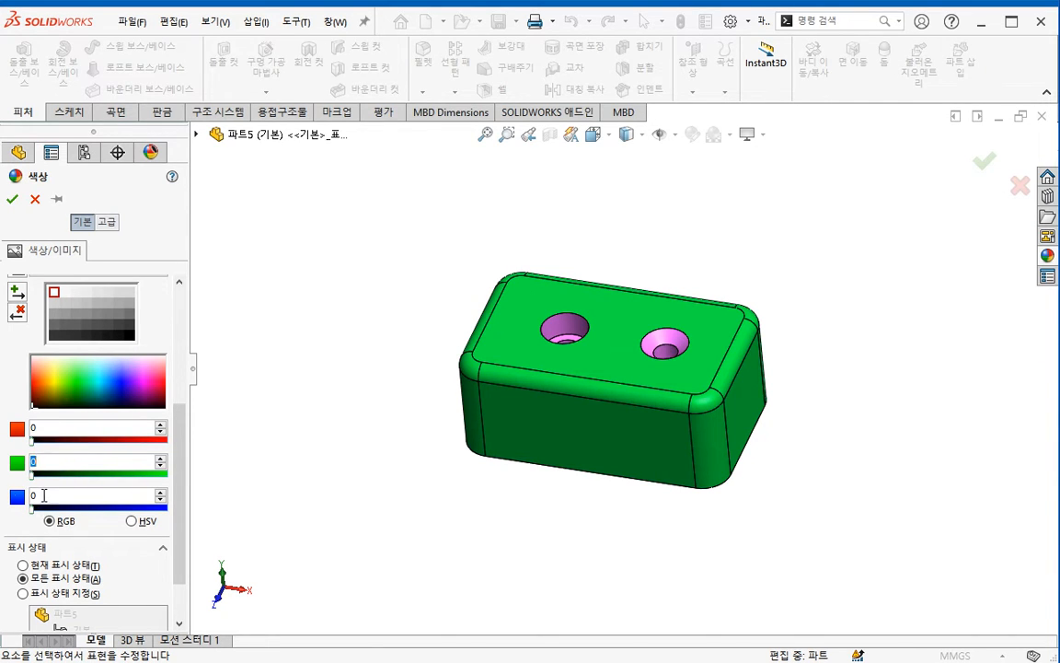
- Return the part color to pure blue and apply the appearance to the whole part
left_click(43, 495)
left_click_drag(180, 546, 182, 385)
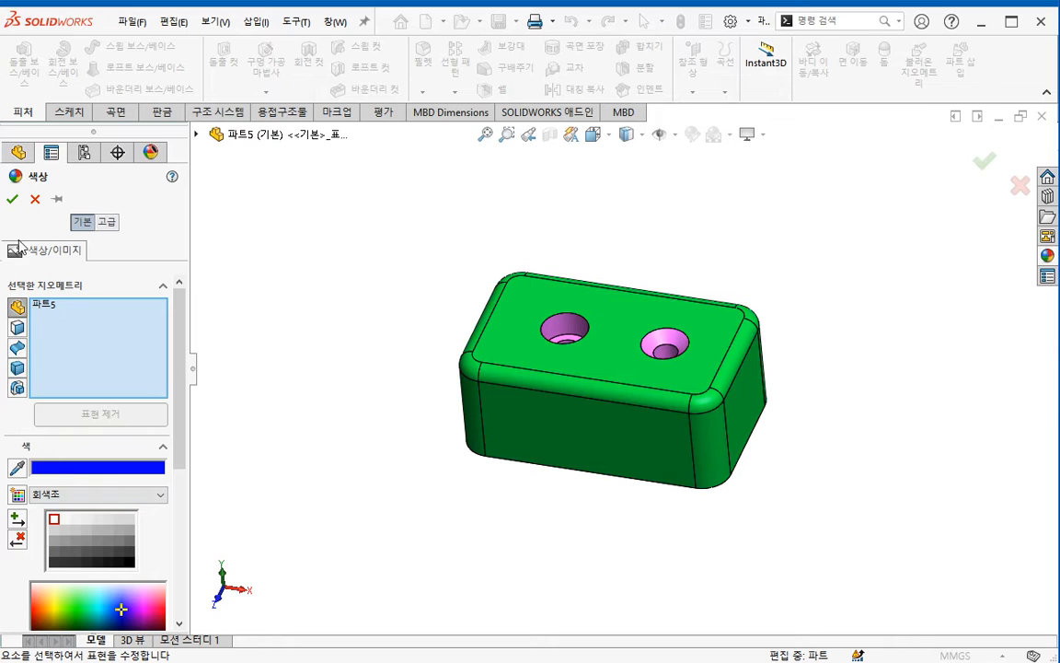
left_click(12, 199)
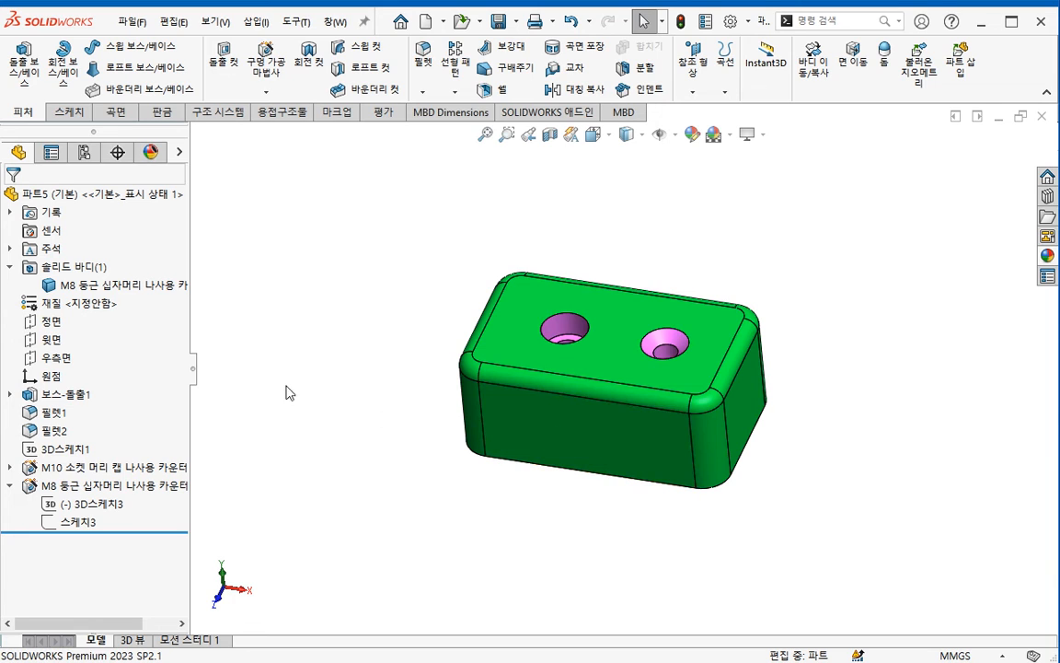
left_click(161, 287)
left_click(246, 348)
left_click(156, 195)
left_click(333, 357)
- Open the ambient light properties, check the lighting color in the Notepad notes, and set the light's color to the light purple basic swatch
left_click(218, 21)
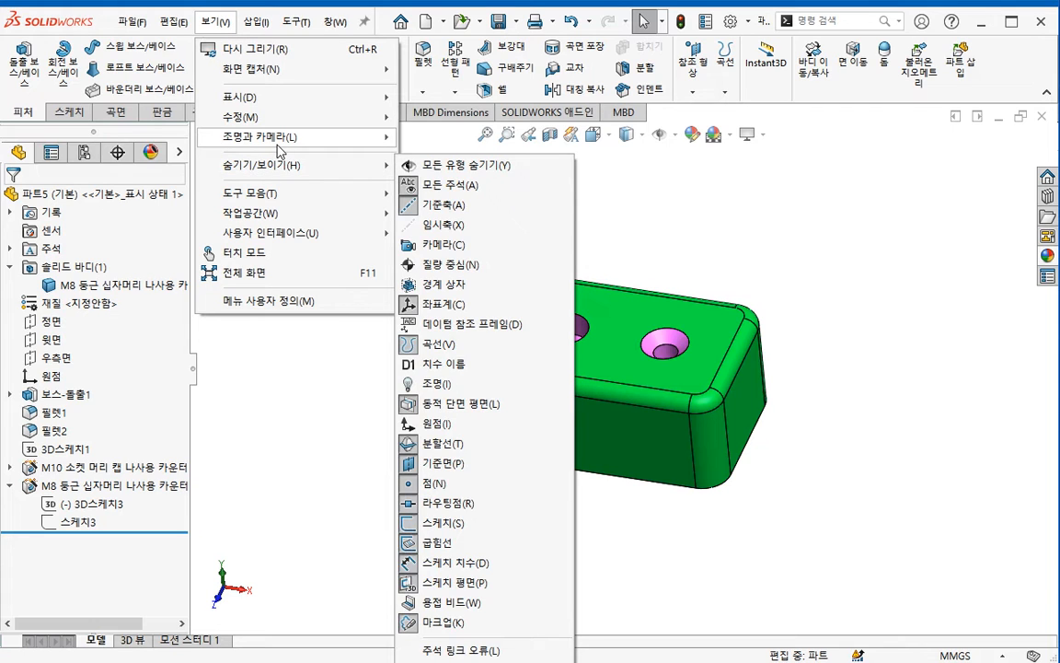
mouse_move(276, 137)
mouse_move(543, 265)
left_click(590, 264)
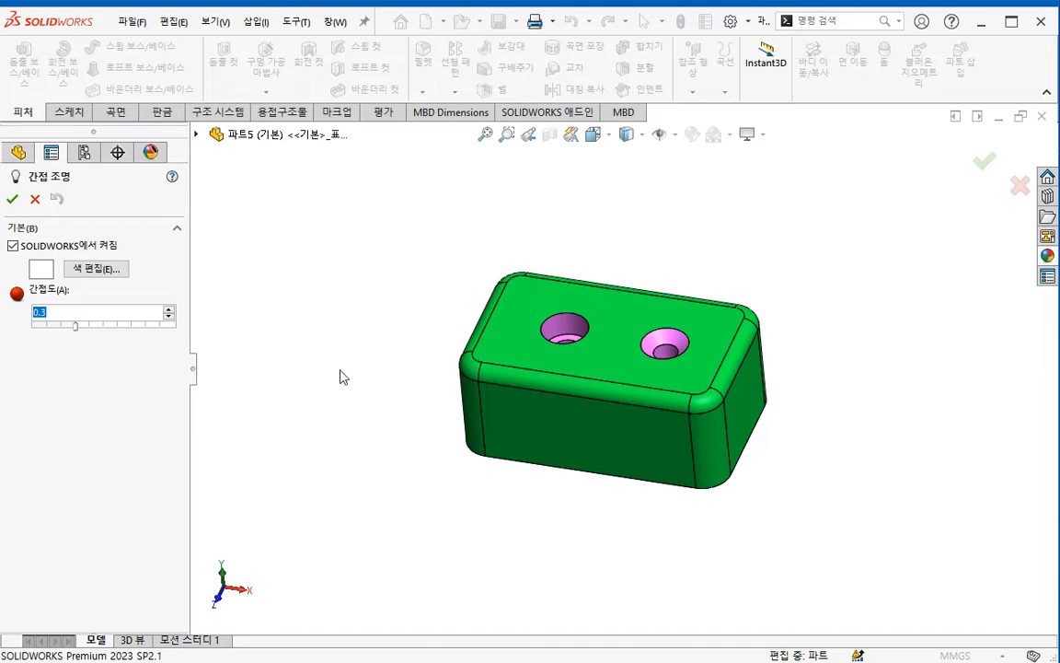
left_click(87, 270)
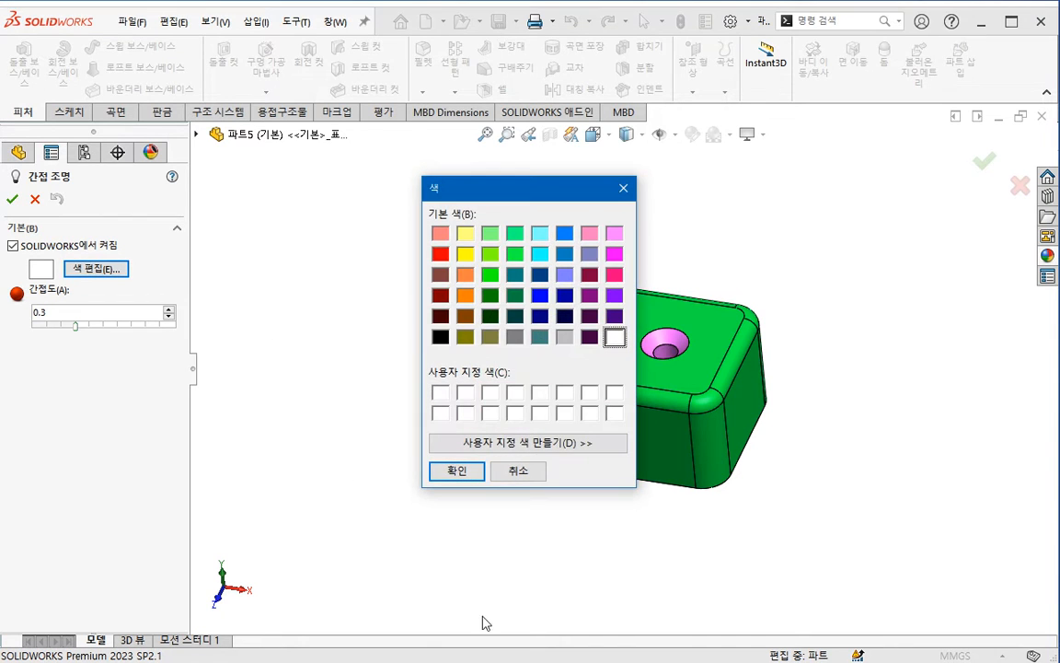
key("alt+Tab")
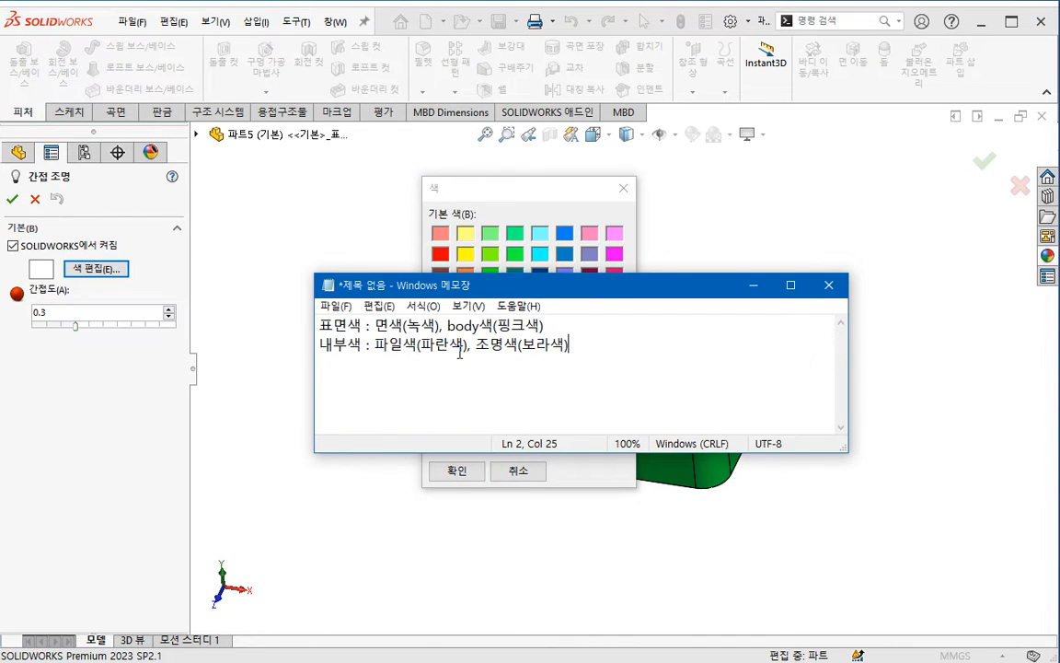
left_click(515, 192)
left_click(563, 275)
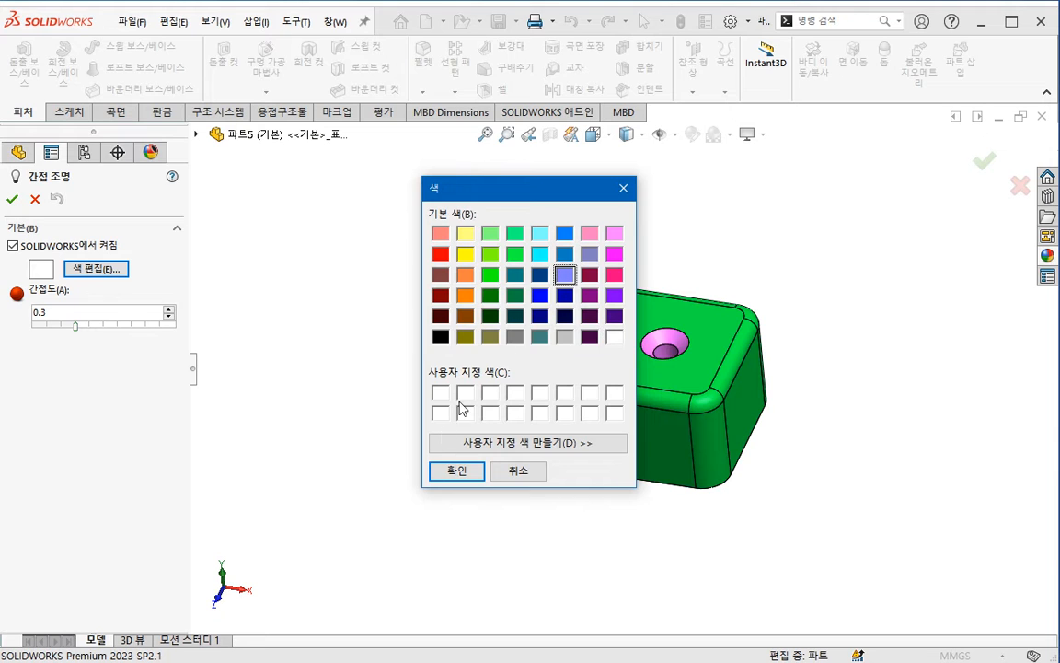
left_click(445, 471)
- Try white as the ambient light color and restore the light purple swatch
left_click_drag(65, 313, 27, 322)
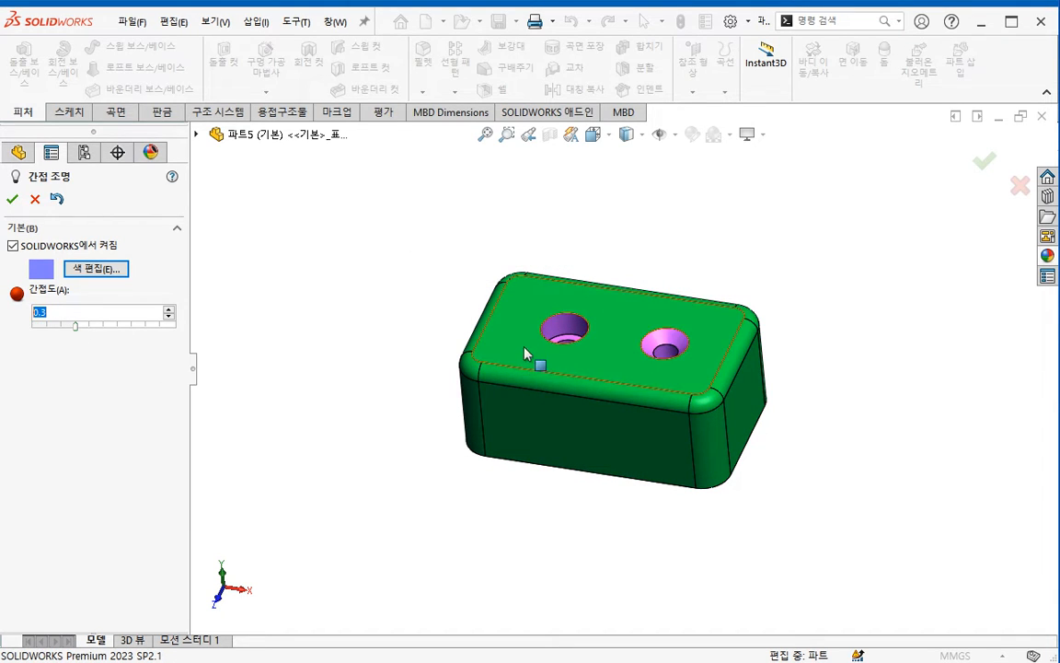
left_click(95, 268)
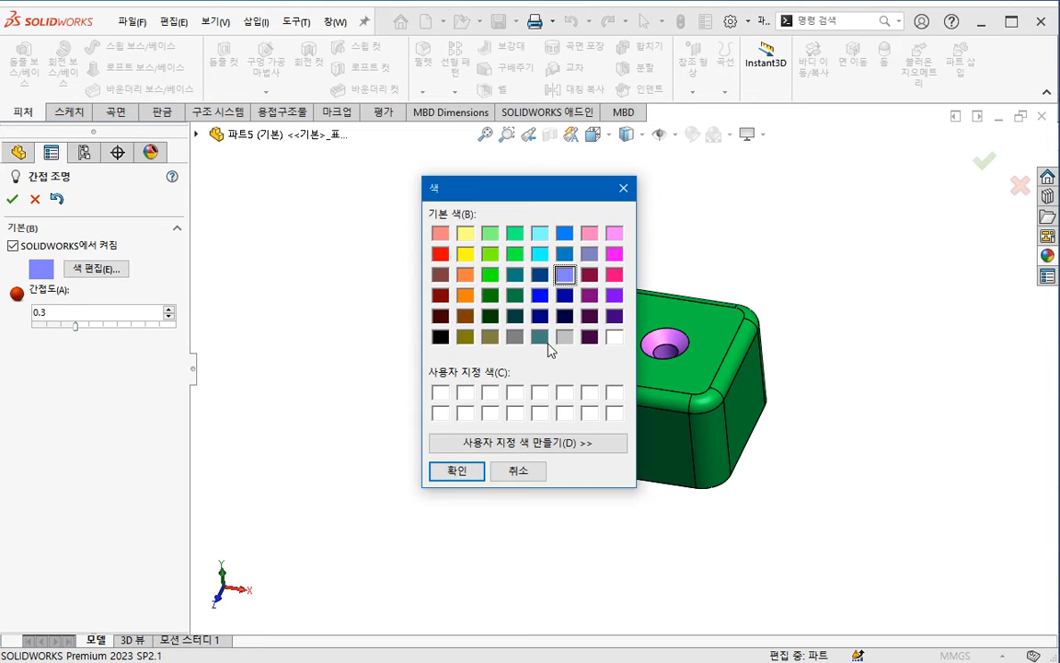
left_click(614, 337)
left_click(472, 470)
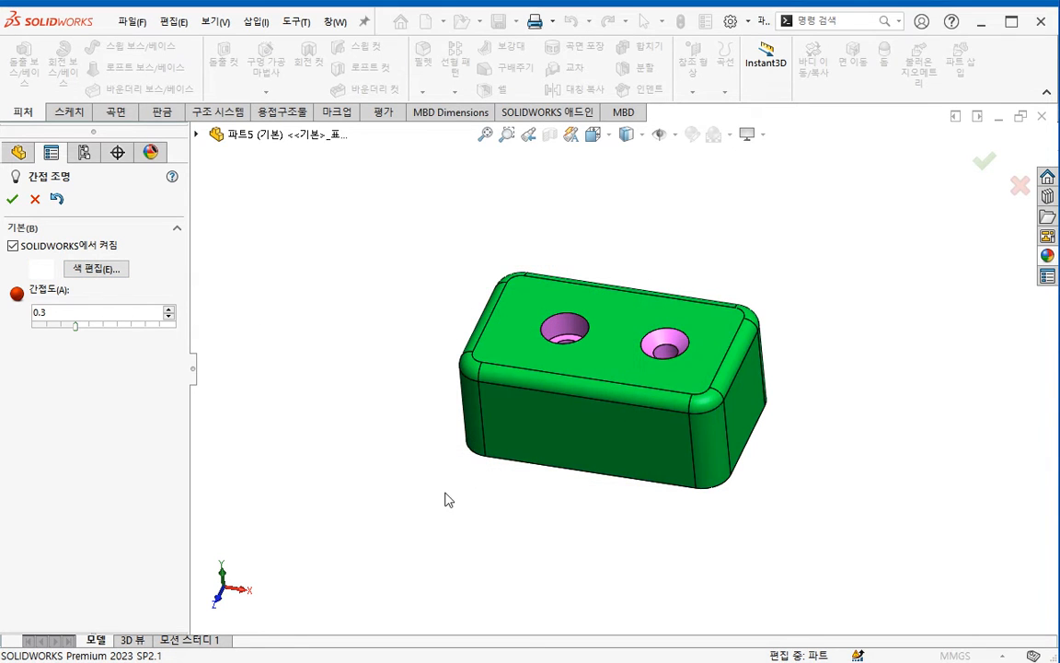
left_click(103, 267)
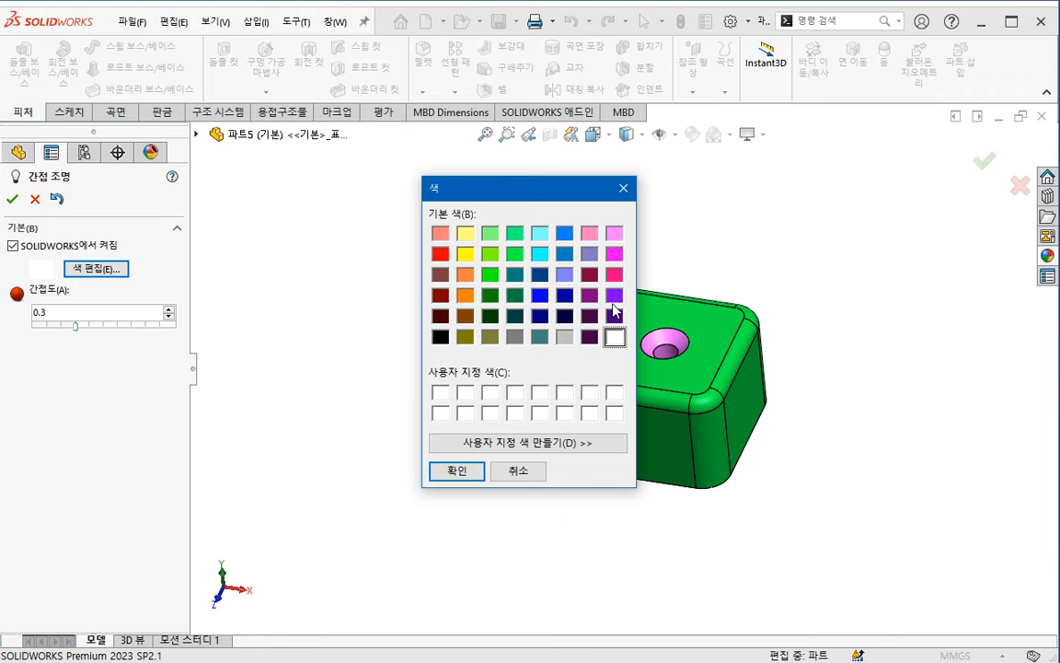
left_click(565, 276)
left_click(470, 470)
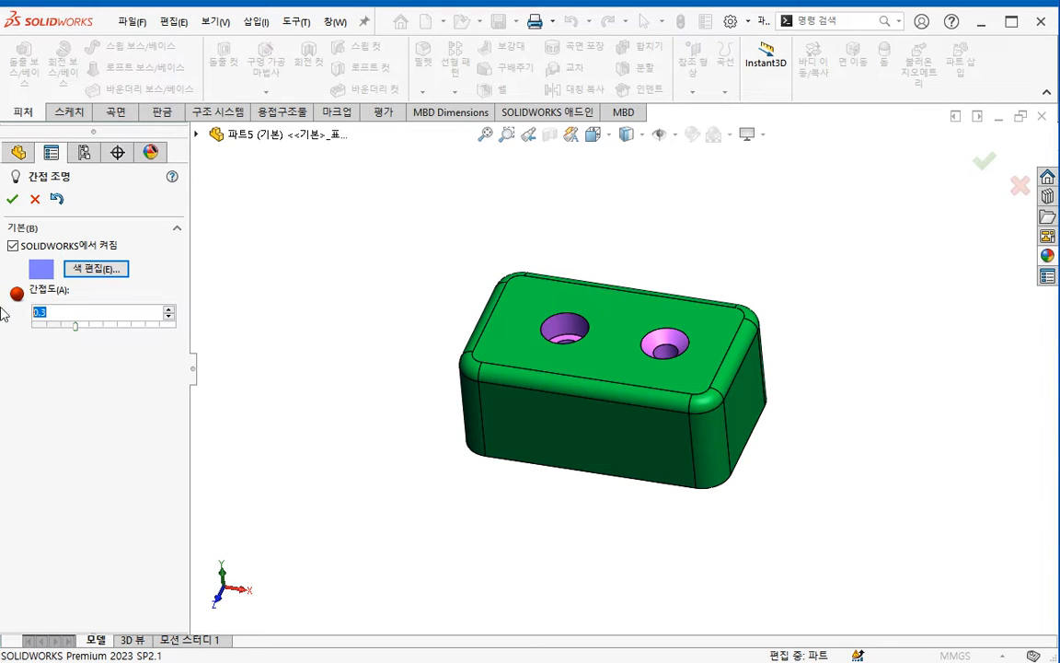
- Try an ambience of 0.5 for the ambient light and set it back to 0.3
key("Return")
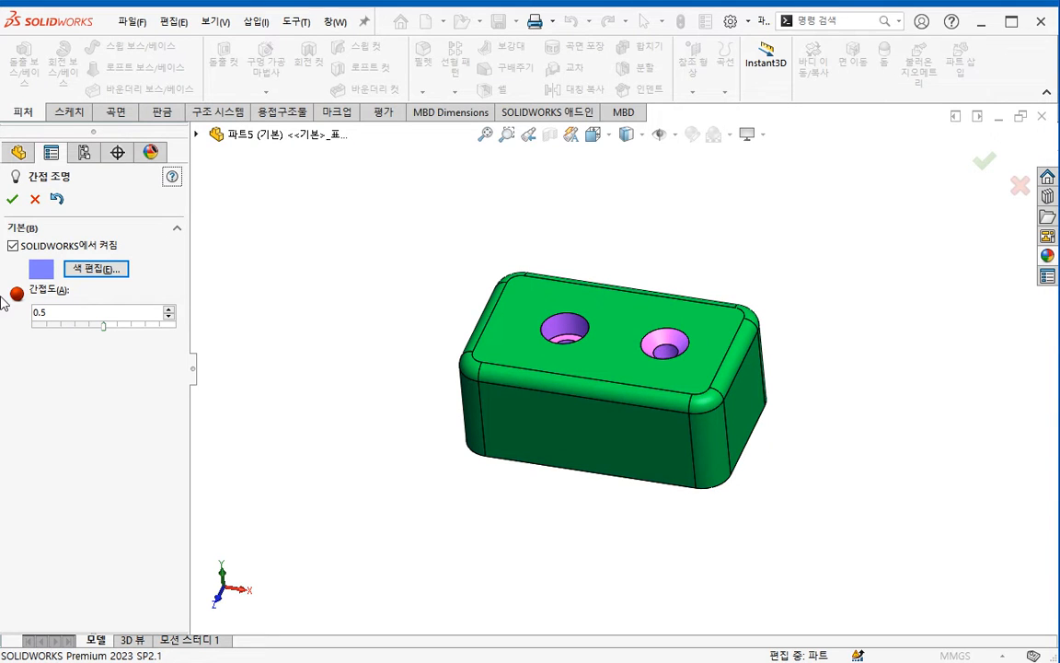
left_click_drag(46, 312, 4, 318)
type("0.3")
key("Return")
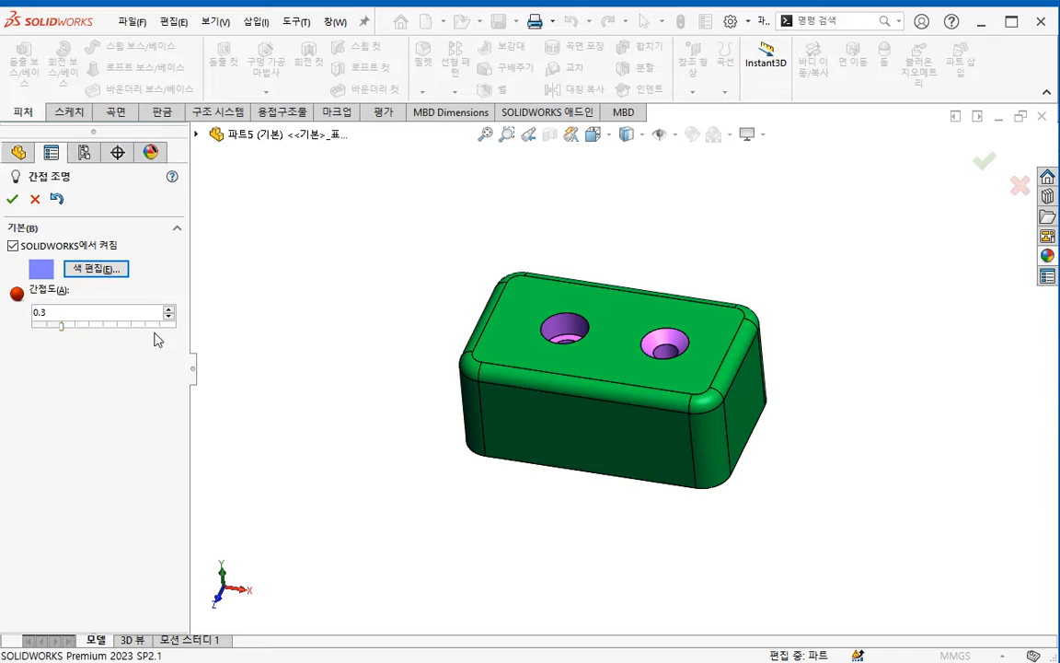
- Turn the ambient light off and on again in SOLIDWORKS and accept its settings with an ambience of 0.3
mouse_move(75, 332)
left_mouse_down()
mouse_move(63, 334)
mouse_move(217, 341)
mouse_move(84, 335)
left_mouse_up()
left_click(55, 247)
left_click(55, 246)
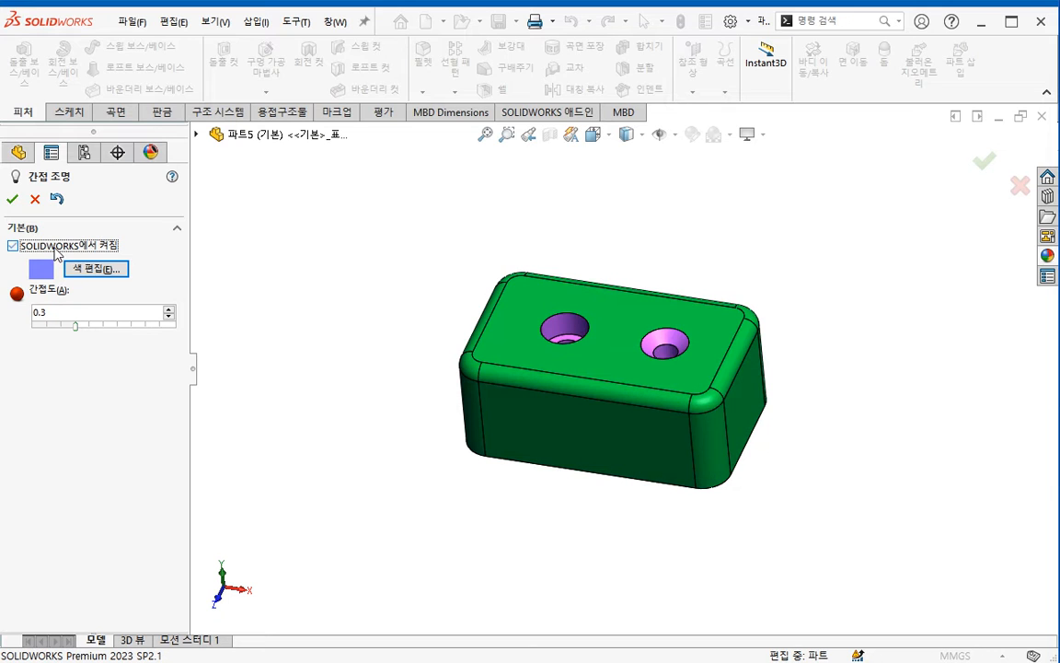
left_click(12, 199)
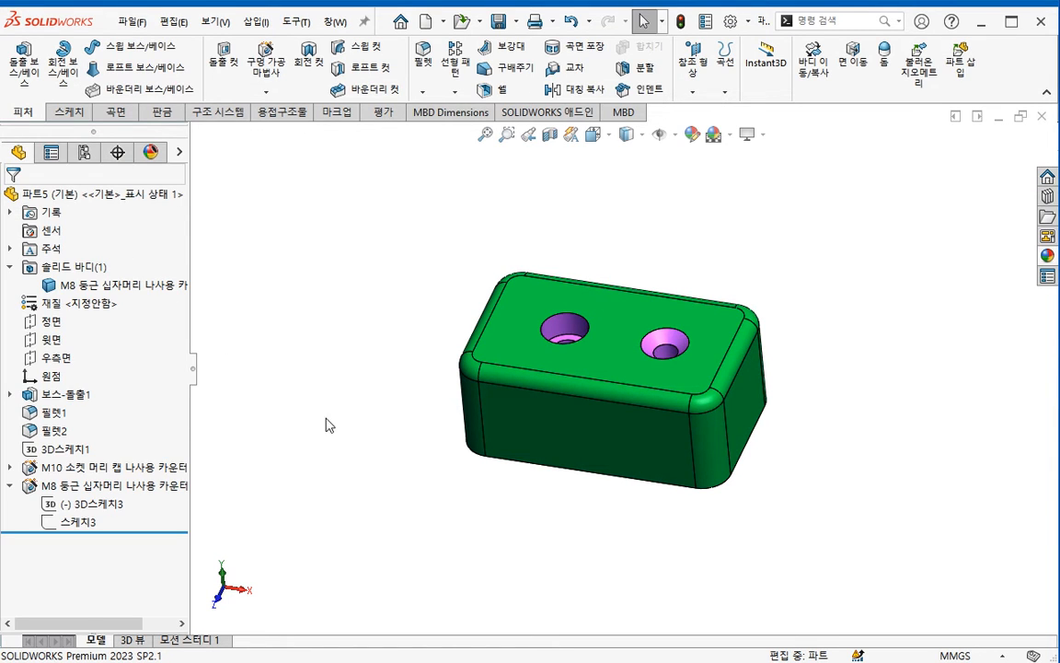
- Review the surface color line (face and body colors) in the Notepad notes and return to SOLIDWORKS
middle_click_drag(410, 448, 409, 475, "ctrl")
left_click(654, 661)
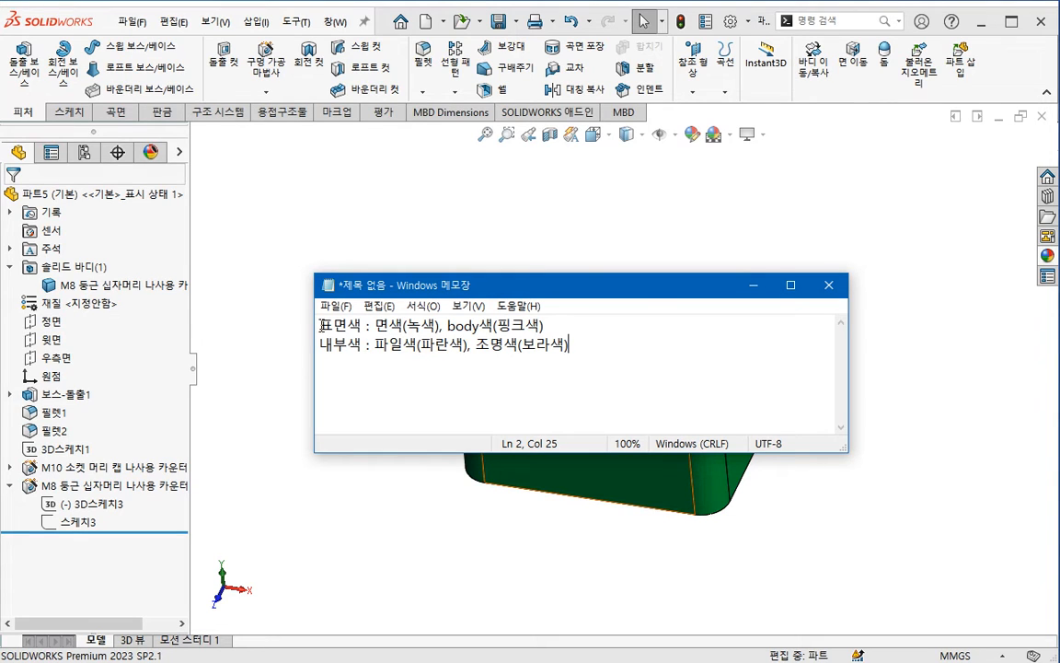
left_click_drag(320, 325, 546, 326)
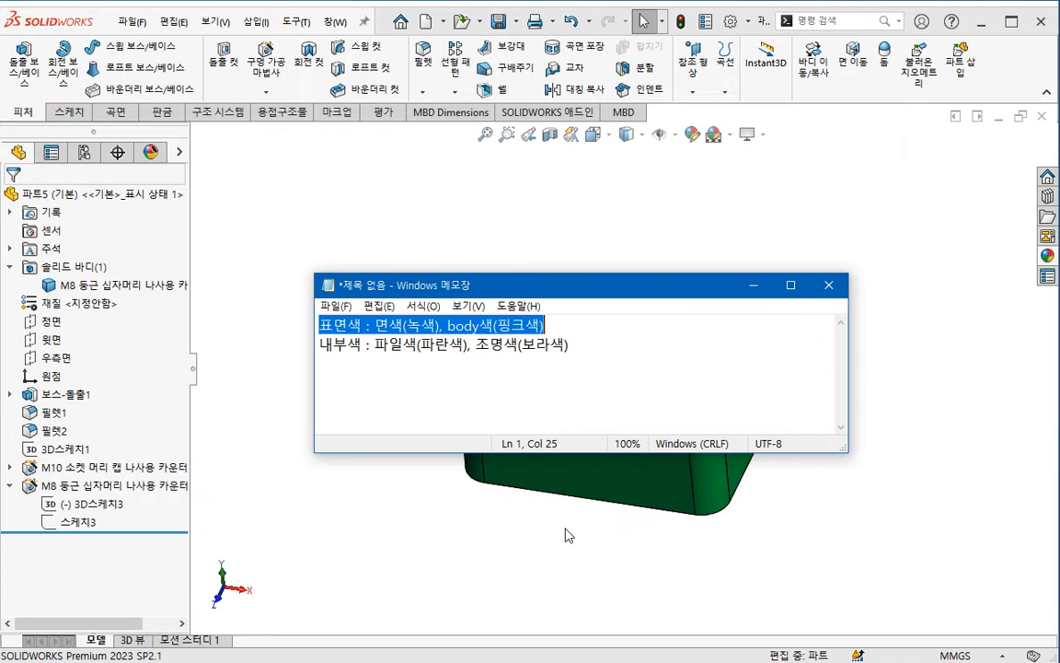
left_click(568, 558)
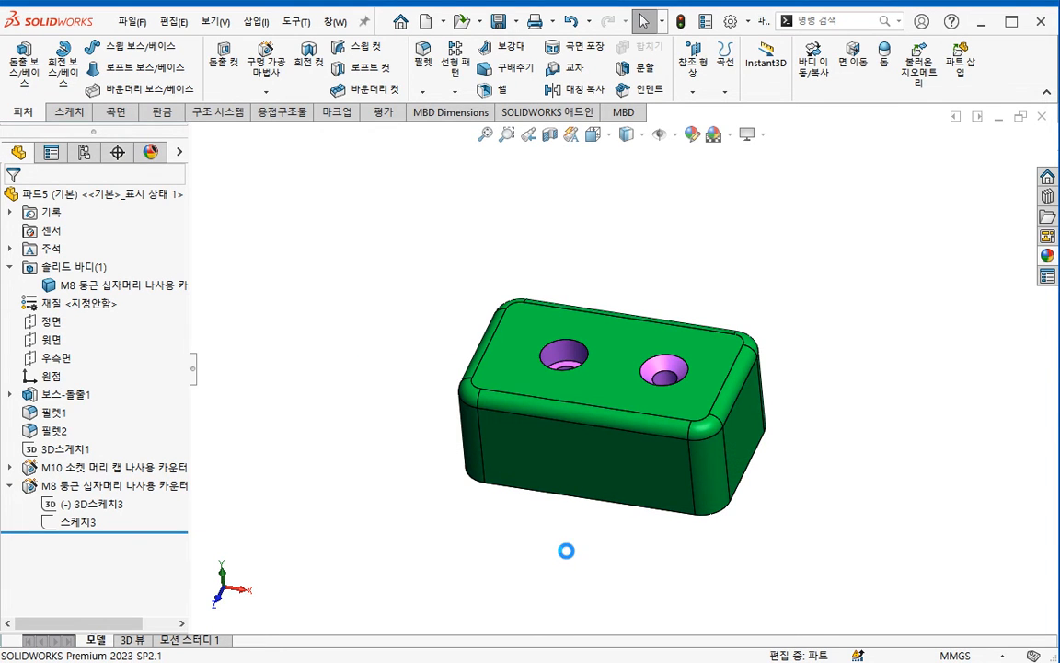
- Save the part as Test_Box in the Solidworks 2023 Drawing 강의자료 folder
key("ctrl+s")
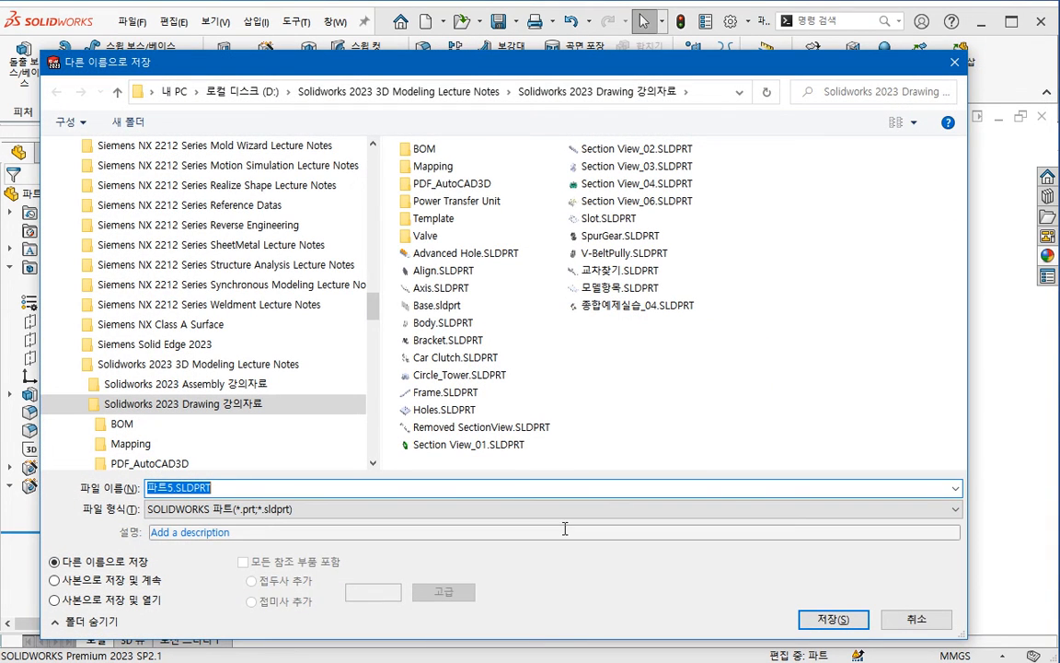
type("Test_B")
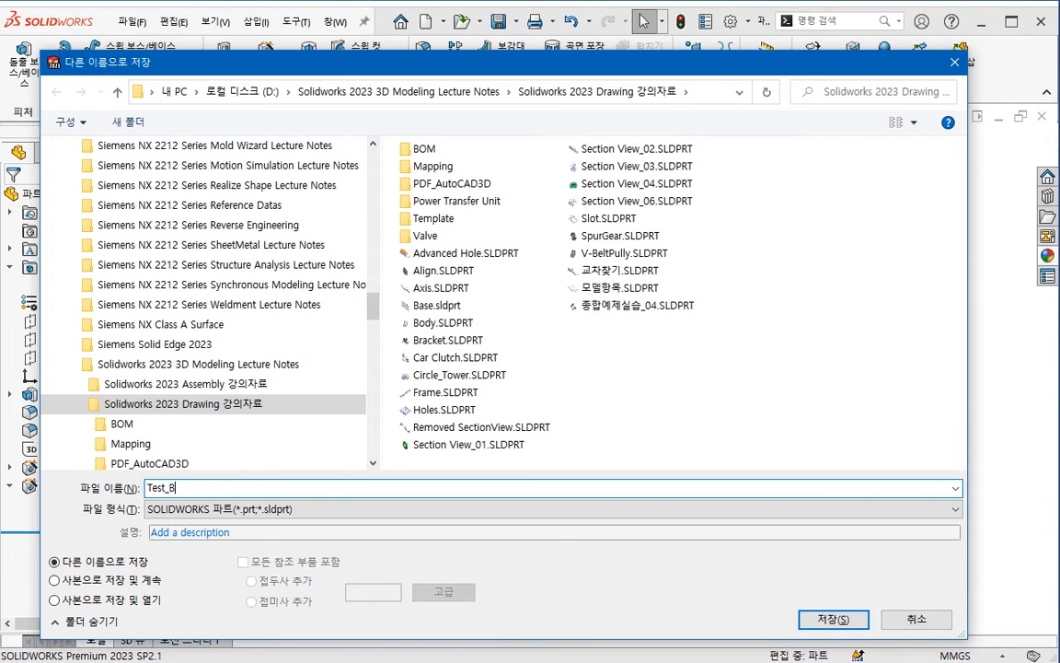
type("ox")
key("Return")
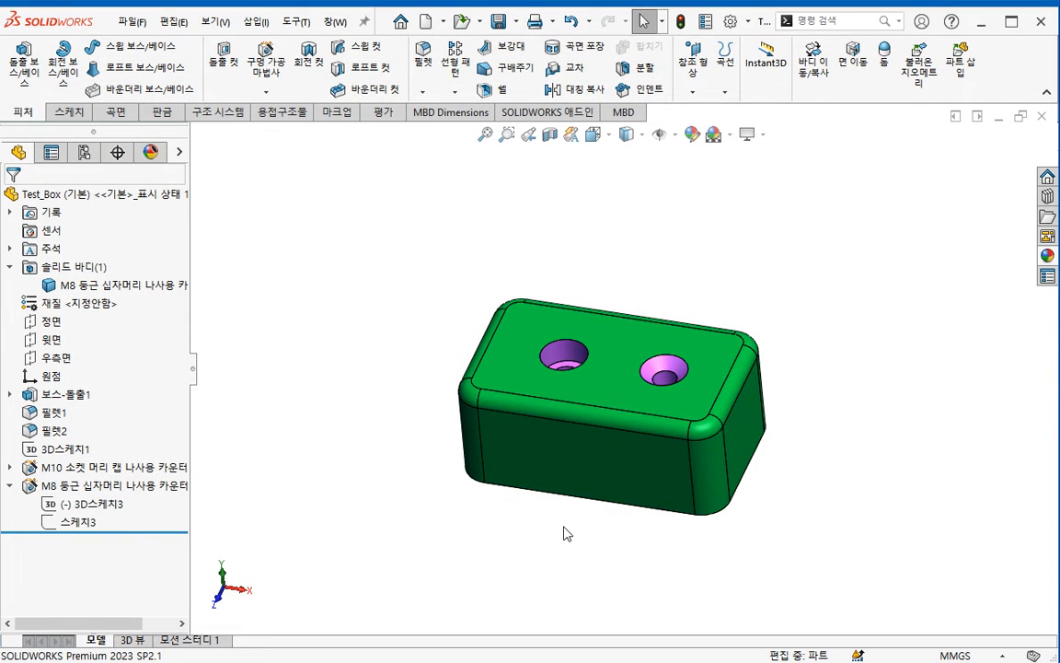
- Create a new drawing document
left_click(132, 21)
left_click(139, 47)
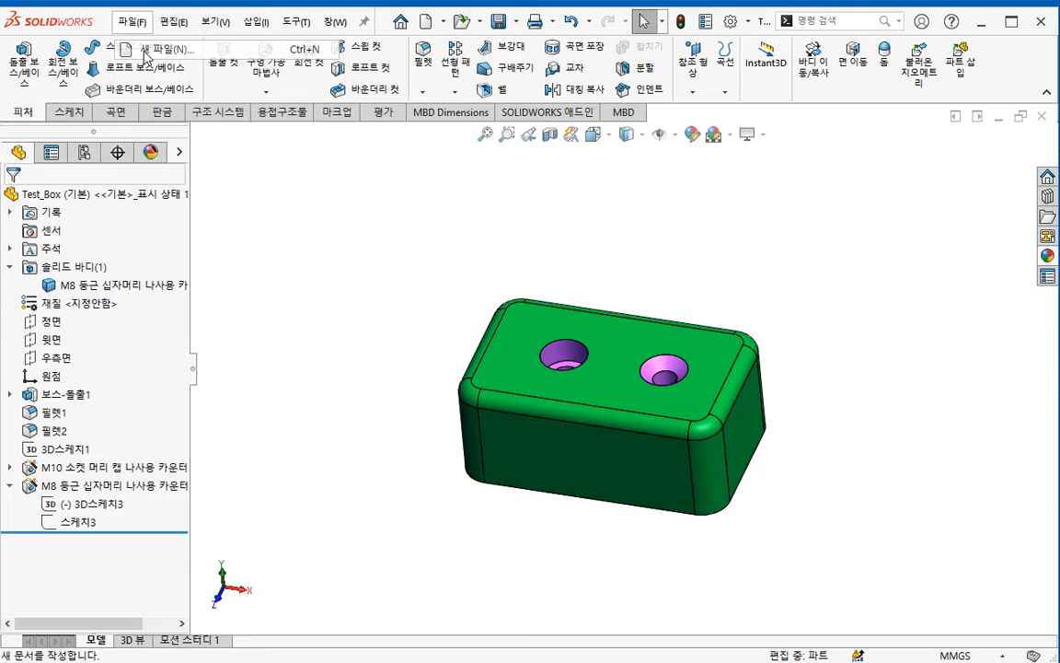
left_click(530, 258)
left_click(737, 510)
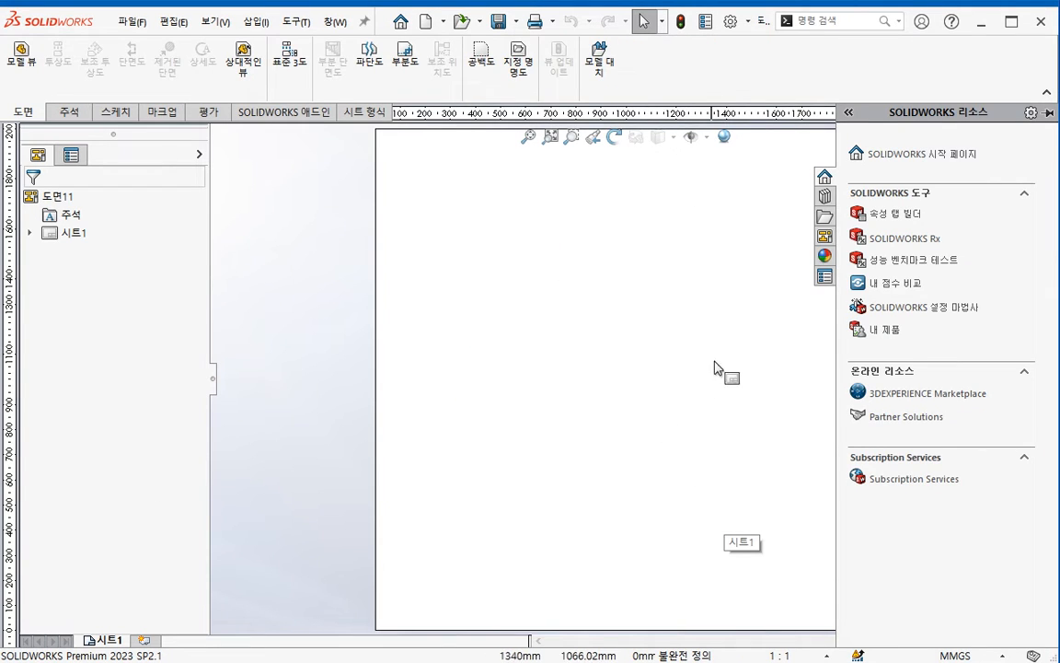
- Load the Test_Box part's views into the View Palette for the new drawing sheet
scroll(753, 310, "up", 1)
scroll(572, 265, "down", 1)
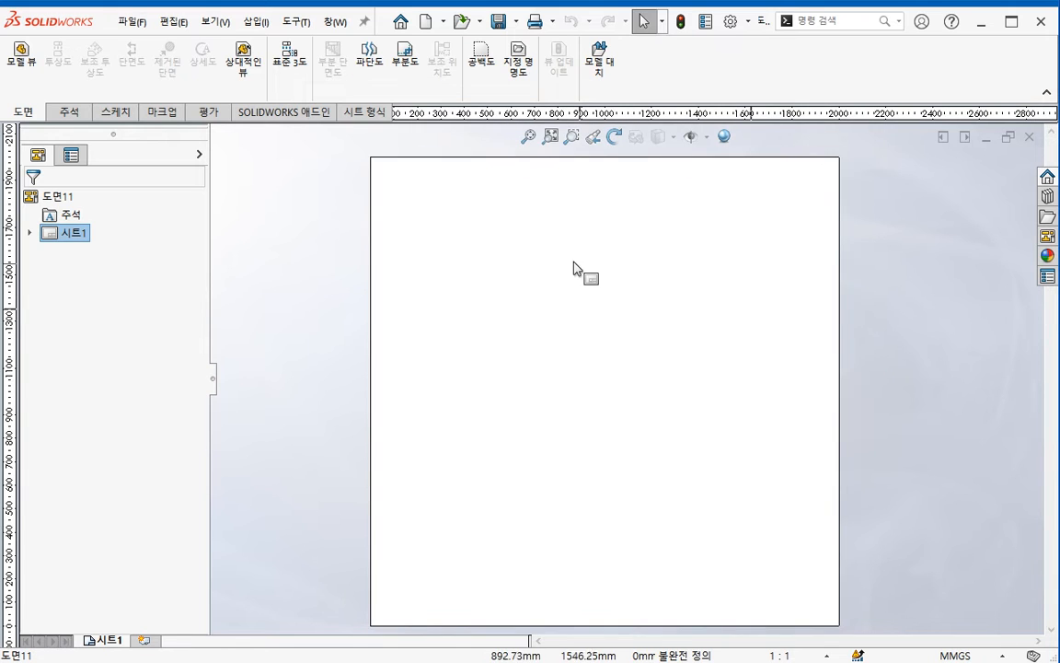
scroll(530, 324, "down", 3)
scroll(531, 324, "down", 2)
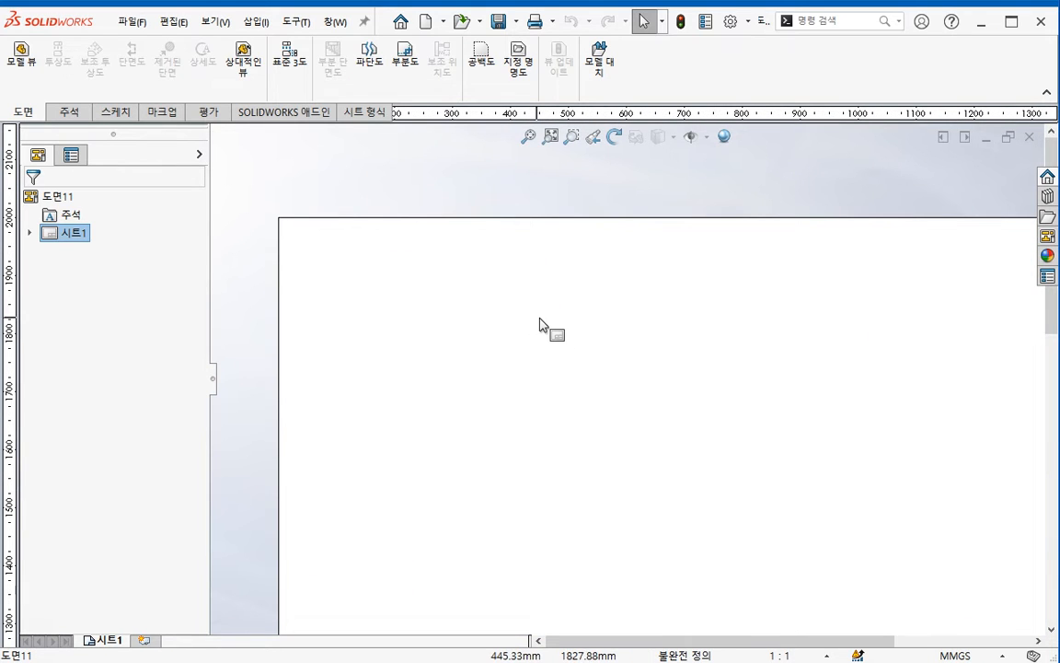
left_click(1047, 237)
left_click(941, 136)
left_click(909, 154)
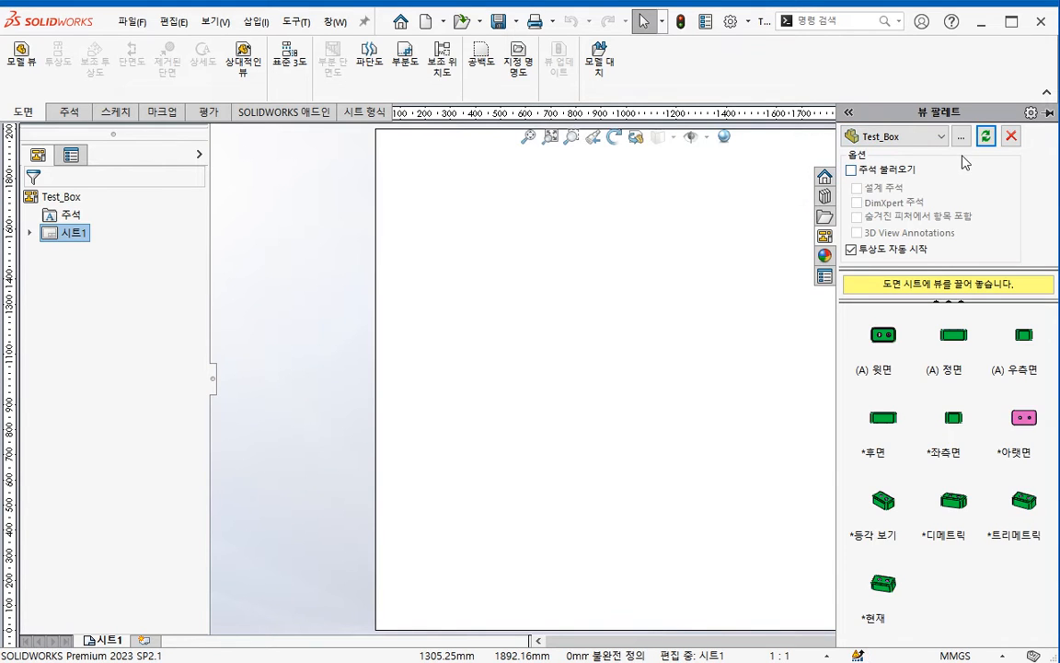
- Check the View Palette's model list and browse the part and assembly files without opening any
left_click(920, 136)
left_click(908, 158)
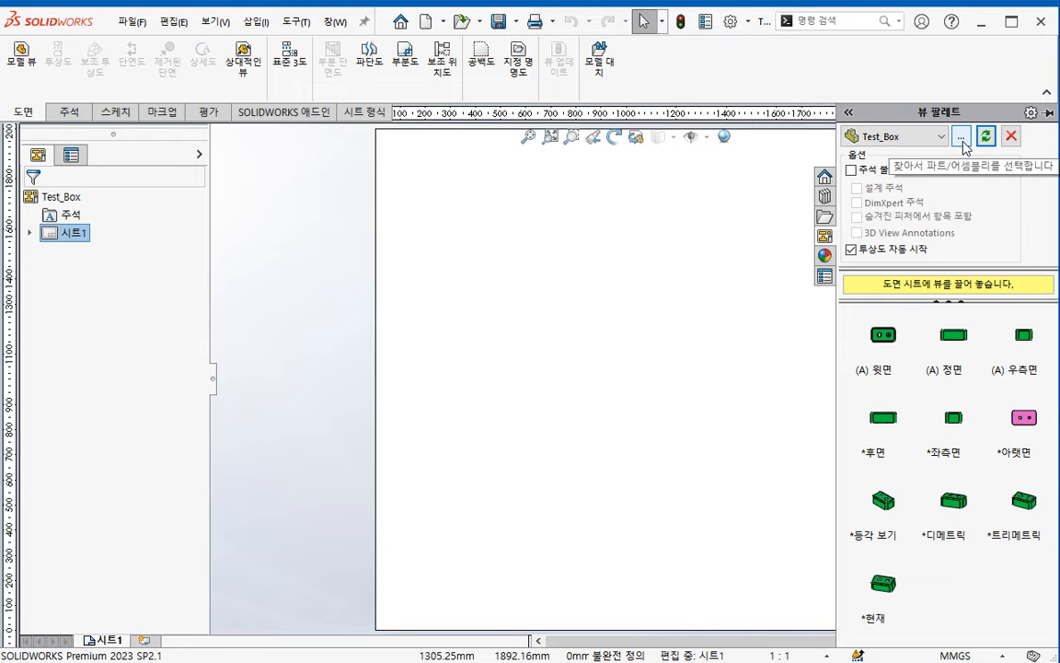
left_click(960, 138)
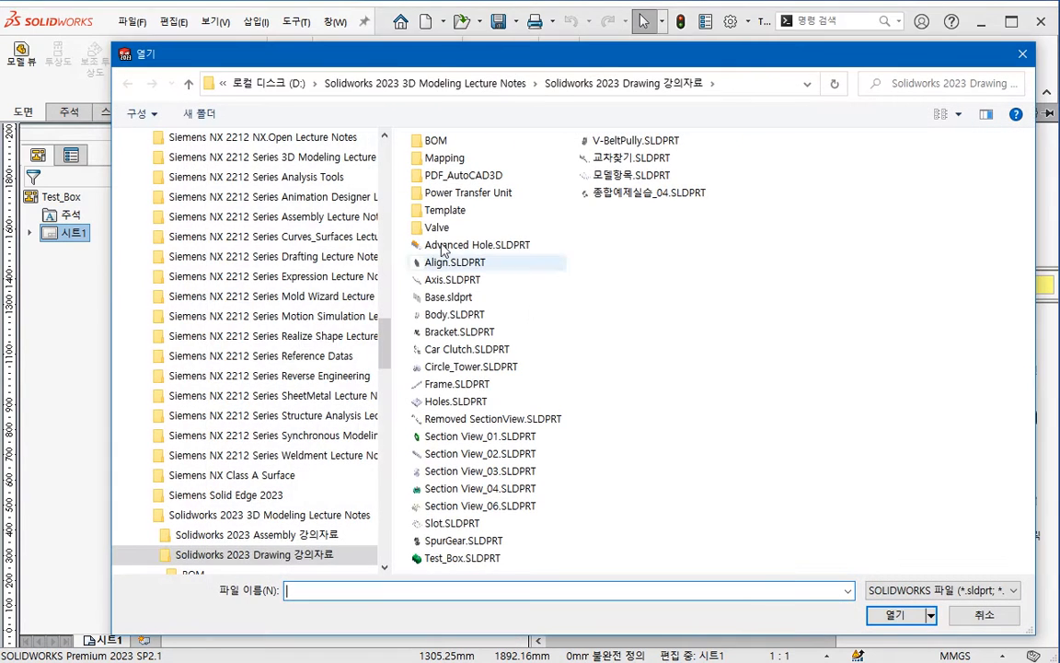
left_click(972, 617)
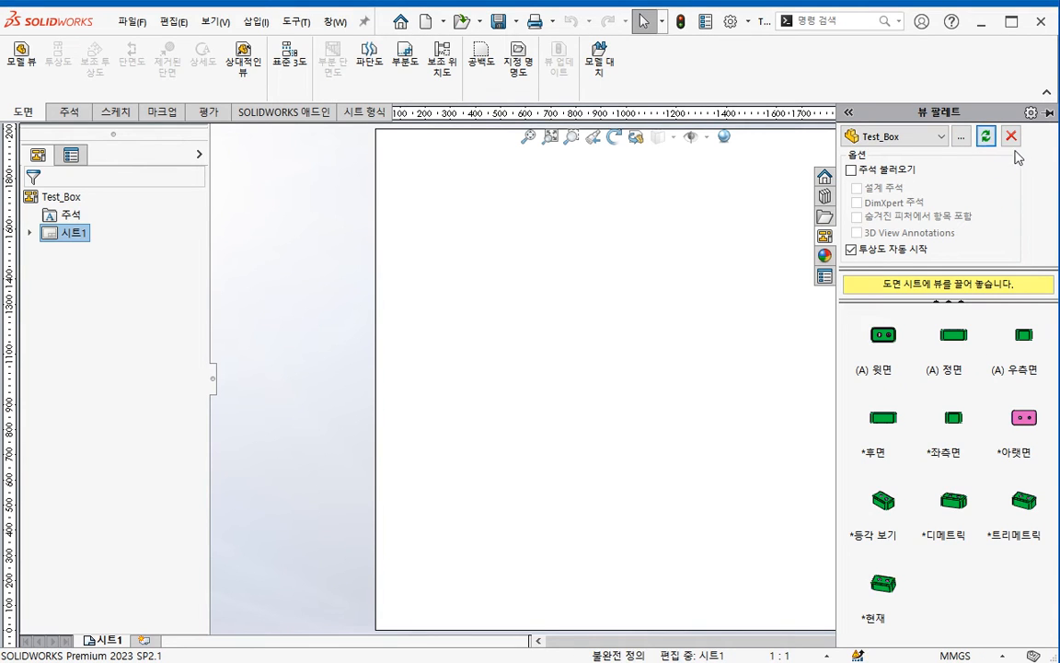
- Clear the View Palette and reload the Test_Box part's views into it
left_click(1011, 136)
left_click(943, 140)
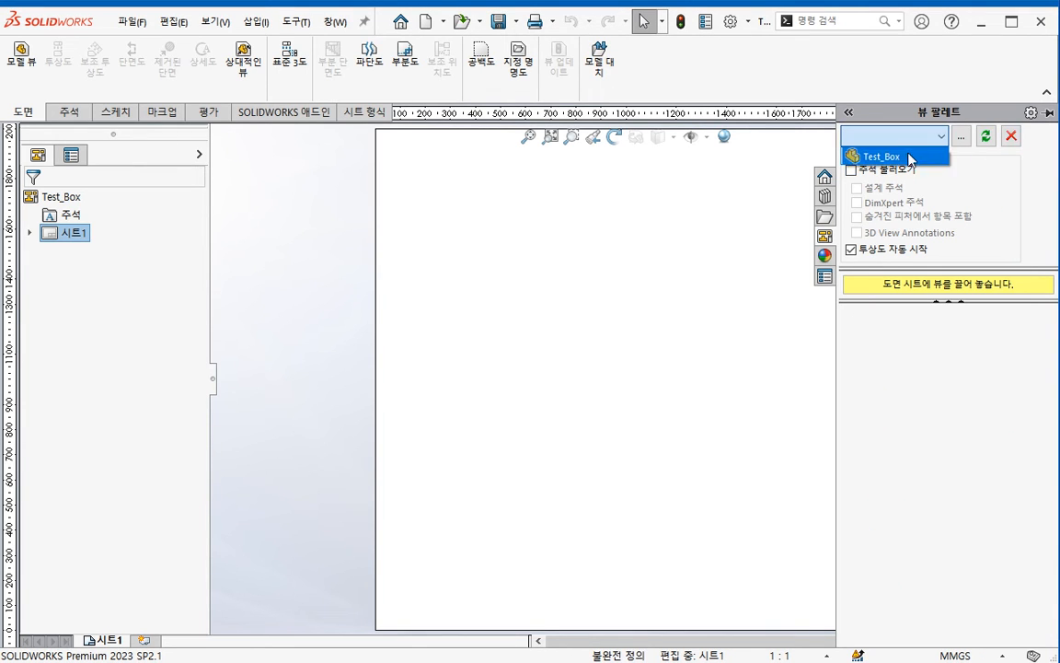
left_click(909, 158)
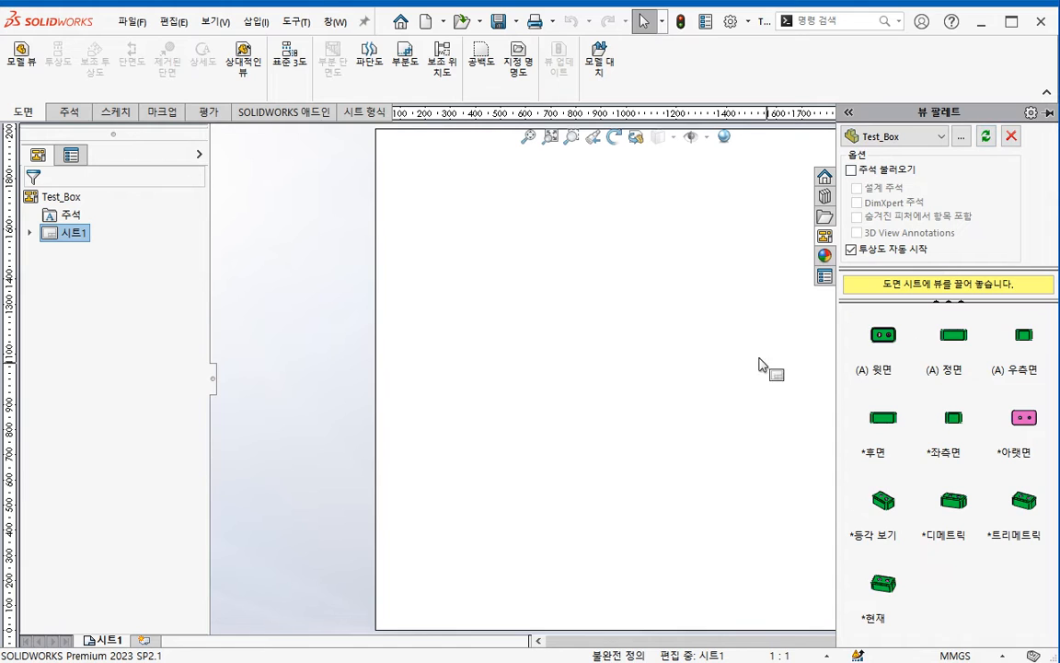
- Place the Test_Box top view (윗면) near the sheet's upper-left corner, without adding any projected views
middle_click_drag(600, 278, 620, 407)
scroll(517, 326, "down", 3)
scroll(517, 329, "down", 2)
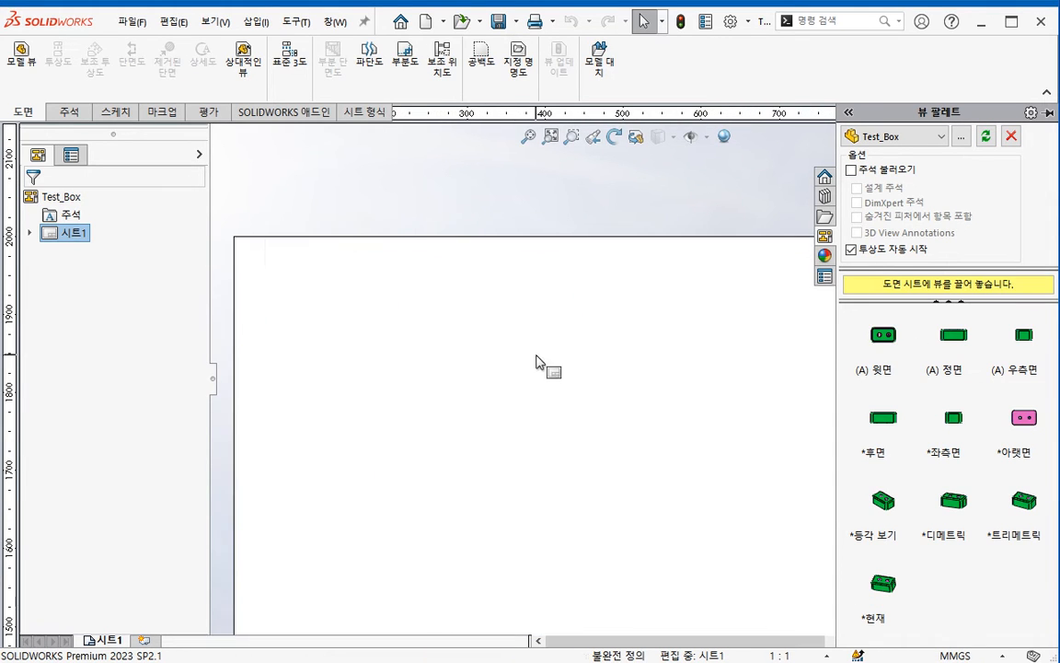
middle_click_drag(530, 368, 610, 361)
left_click_drag(887, 338, 537, 379)
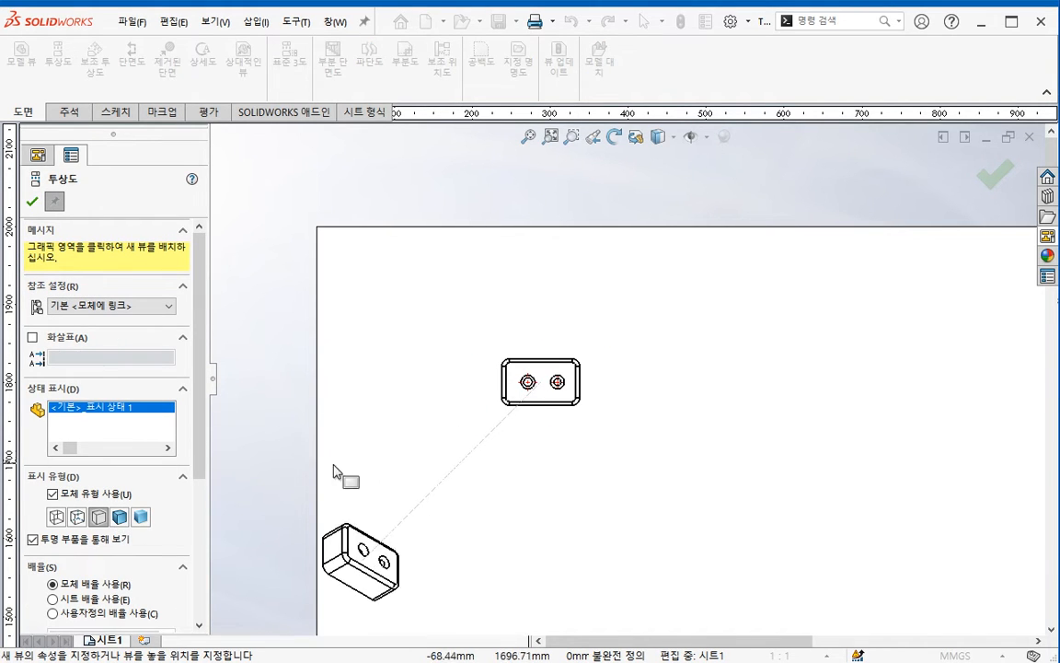
key("Escape")
- Set the top view's display style to Shaded With Edges in high quality
left_click(127, 471)
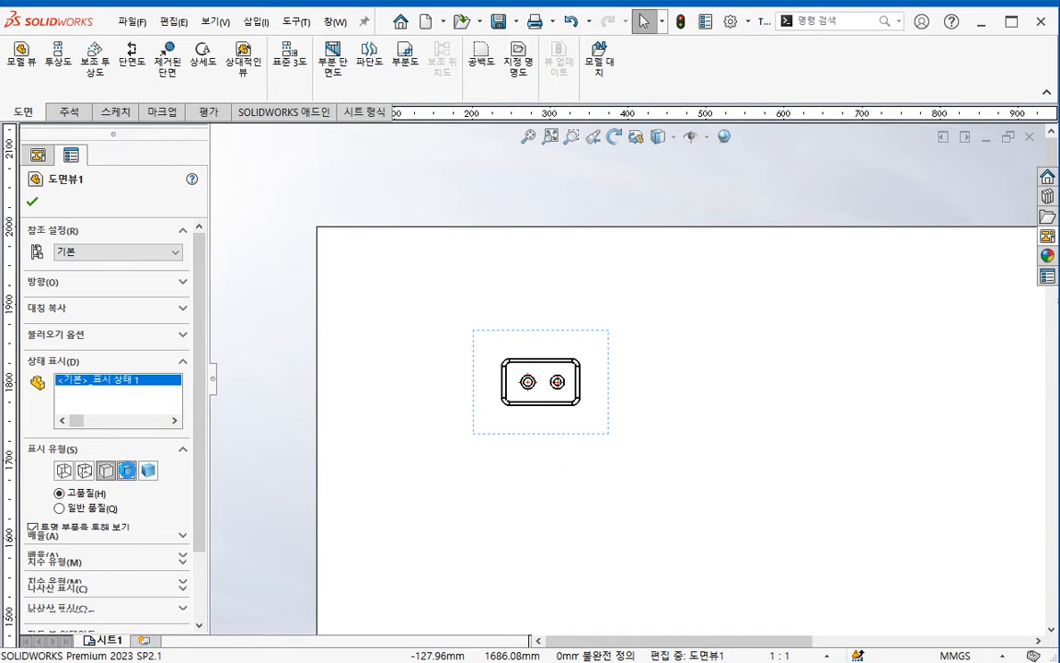
left_click(90, 497)
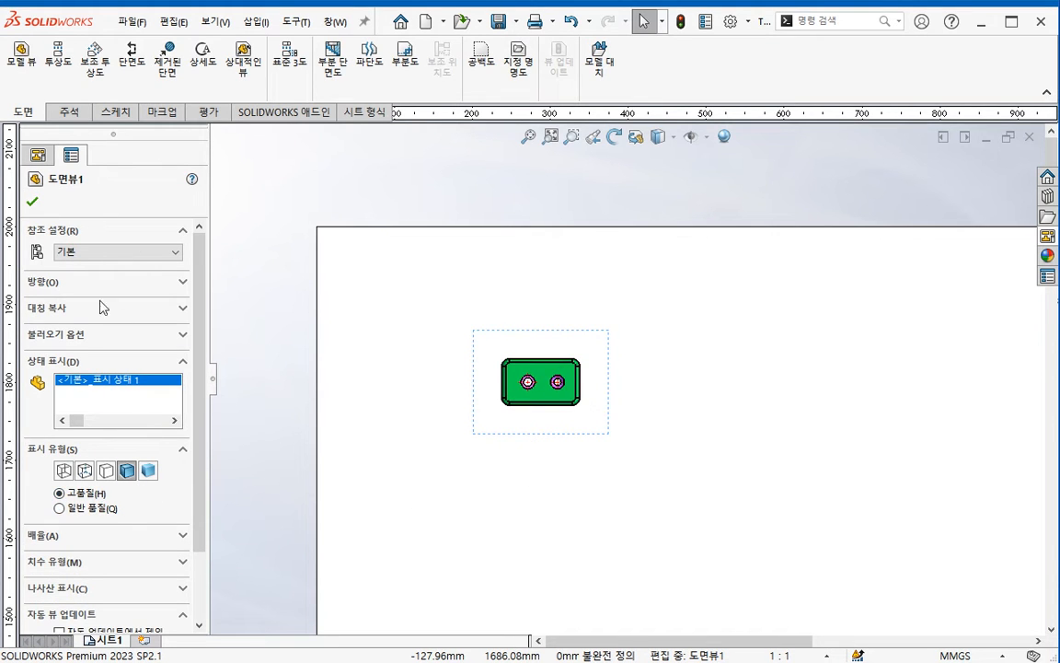
left_click(32, 201)
scroll(608, 442, "down", 3)
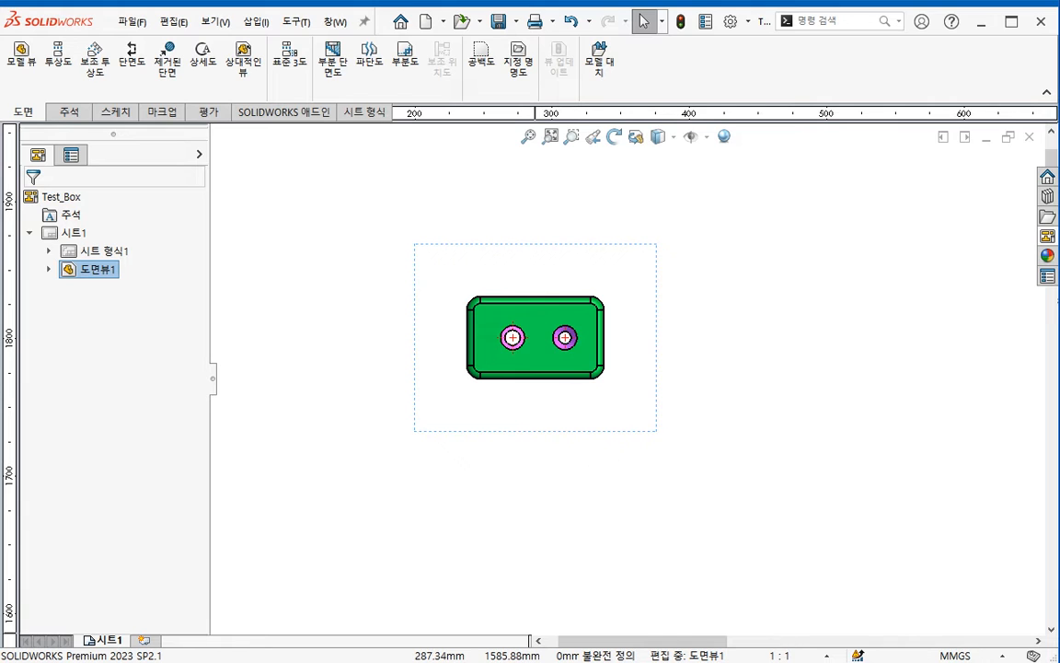
- Switch to Notepad, compare the surface and interior color notes with the top view's colors, and minimize the notes
key("alt+Tab")
left_click(505, 345)
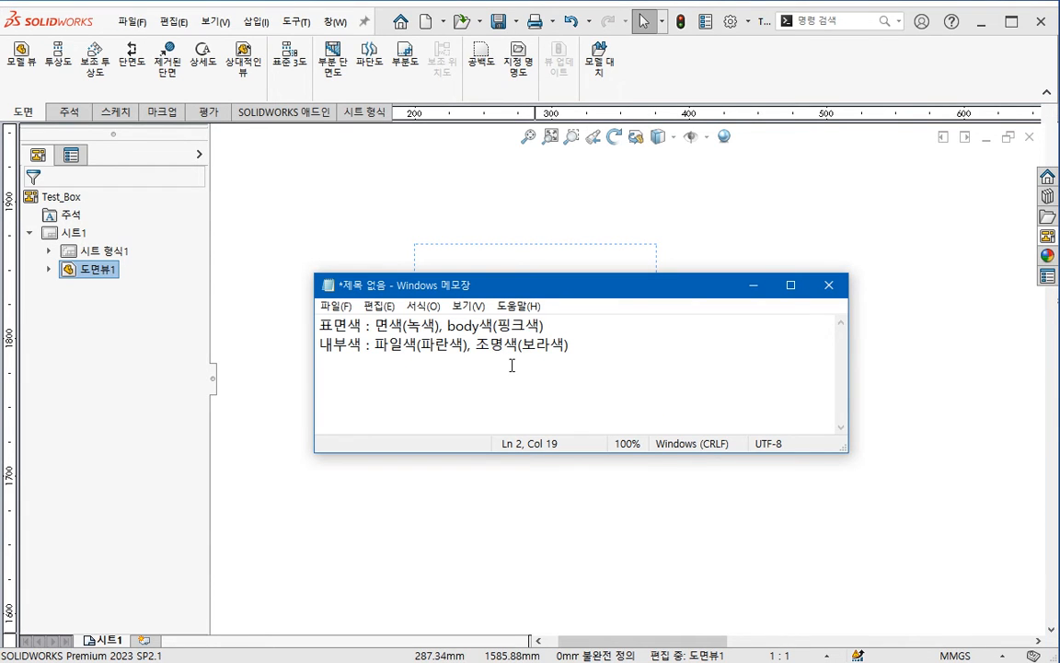
left_click_drag(686, 289, 744, 436)
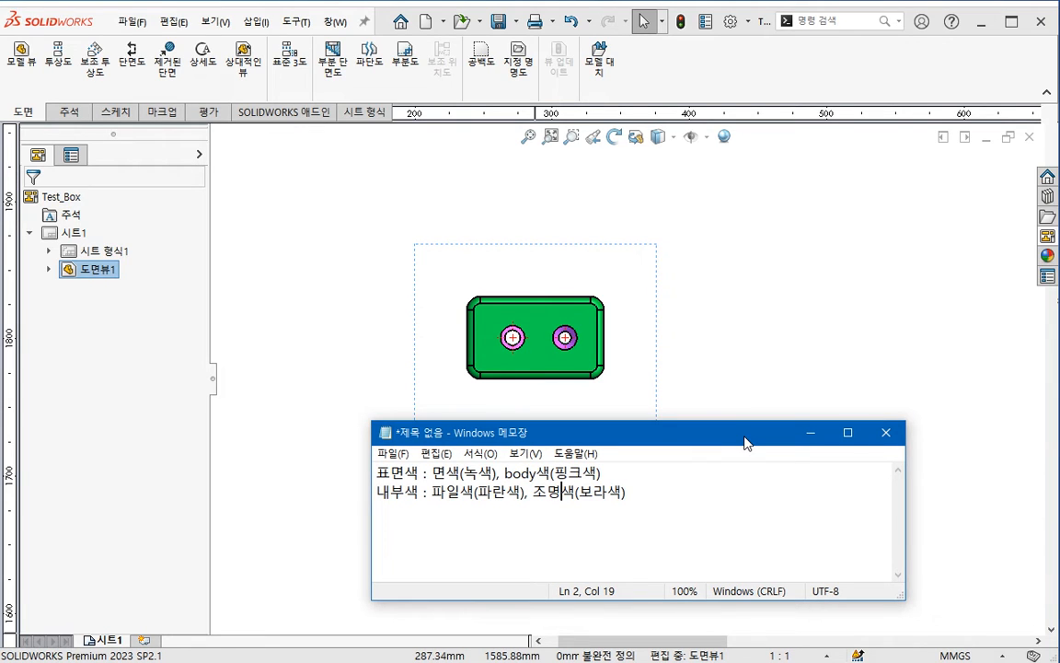
left_click(809, 432)
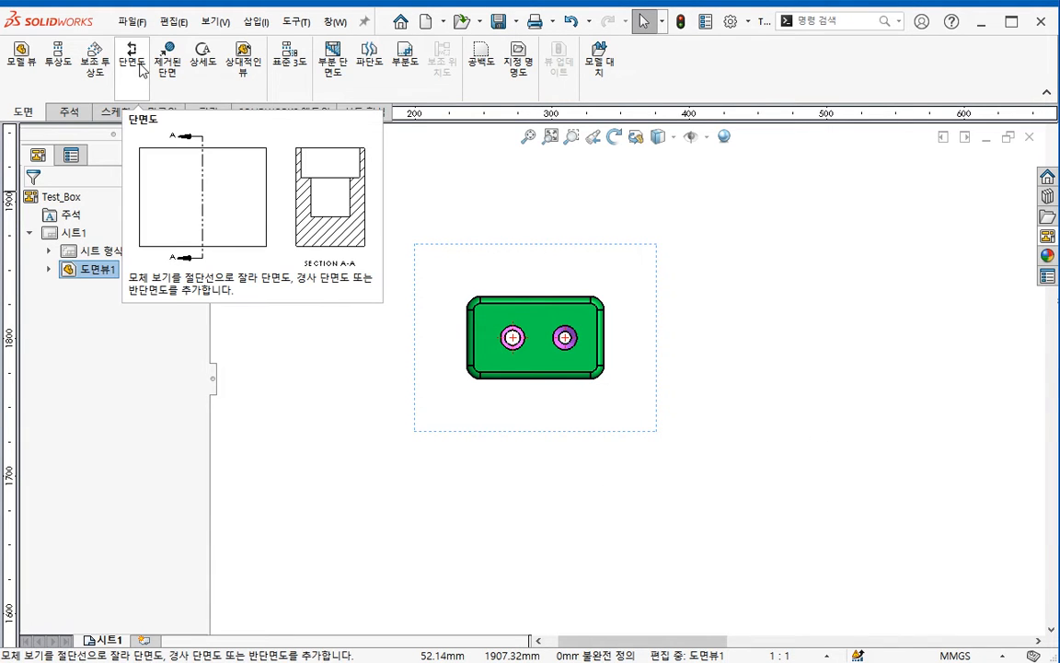
- Switch to PowerPoint, review slide 9 on section views (단면도), and return to SOLIDWORKS
key("alt+Tab")
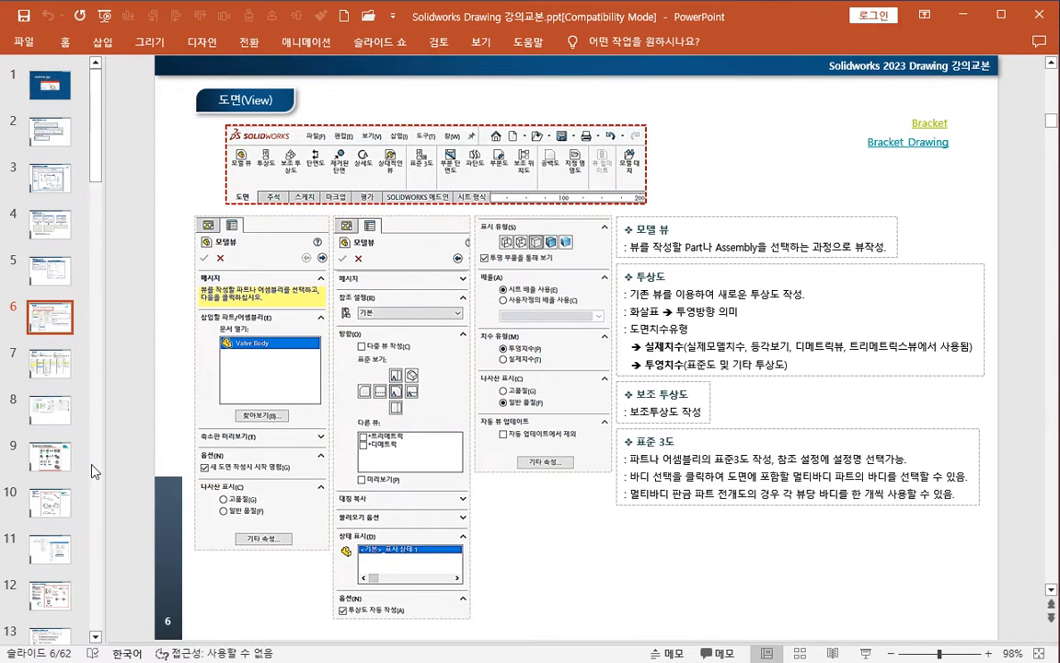
left_click(45, 413)
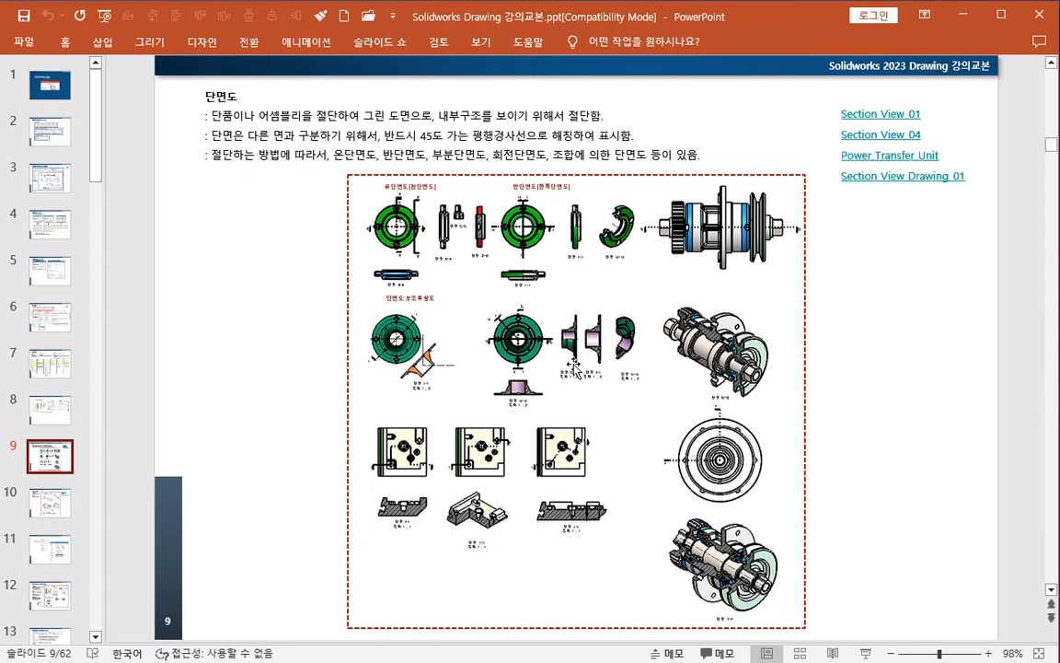
key("alt+Tab")
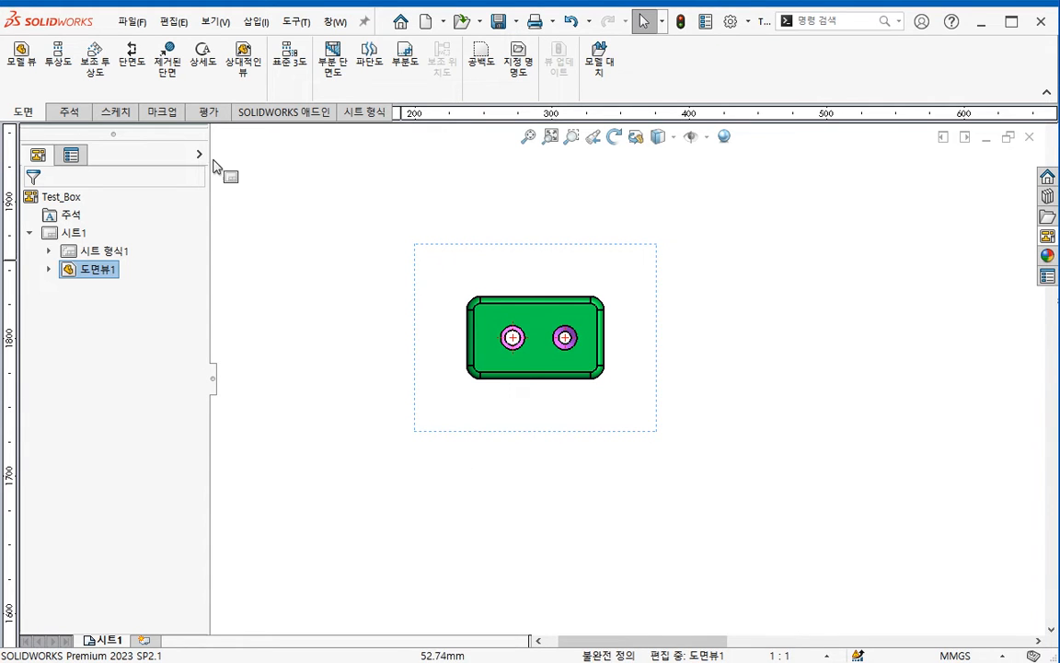
- Create a section view from a horizontal cutting line through both hole centers and place it below the top view
left_click(133, 51)
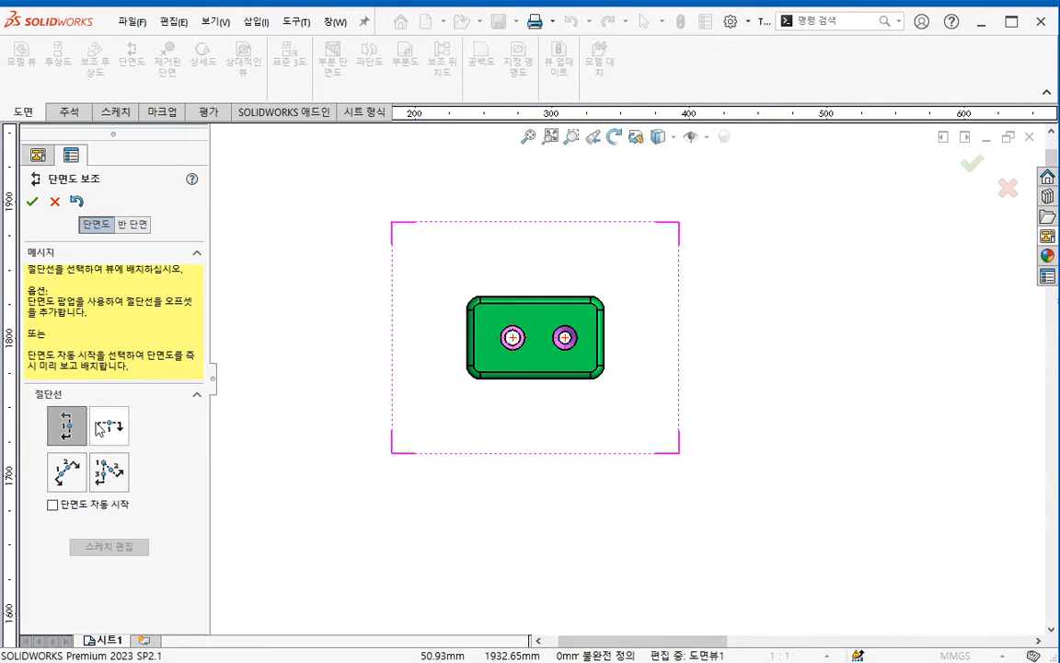
left_click(104, 434)
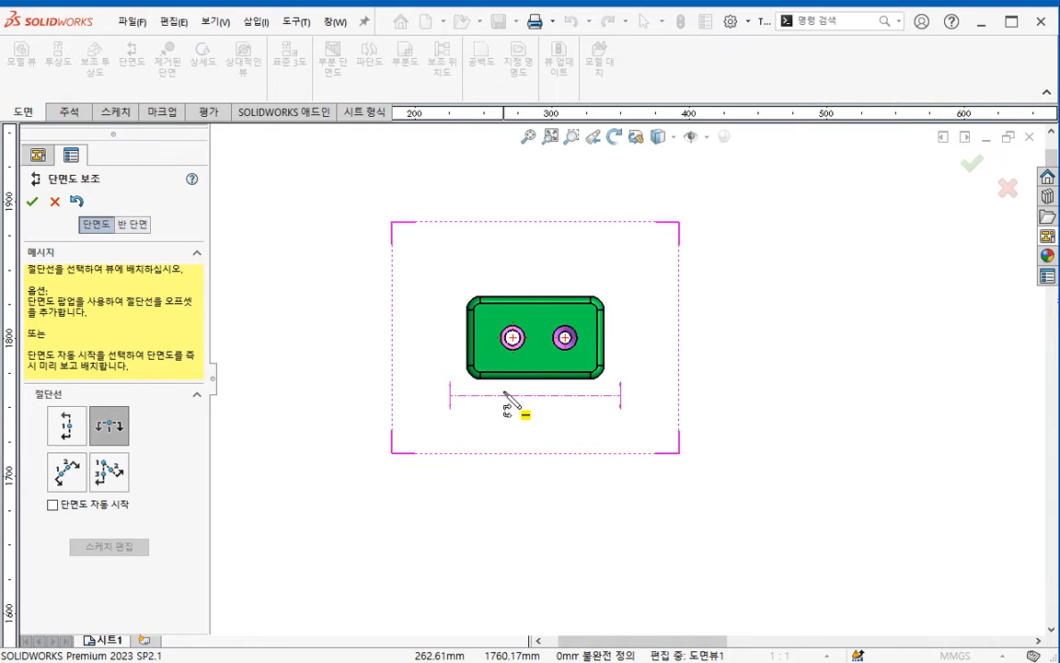
left_click(512, 336)
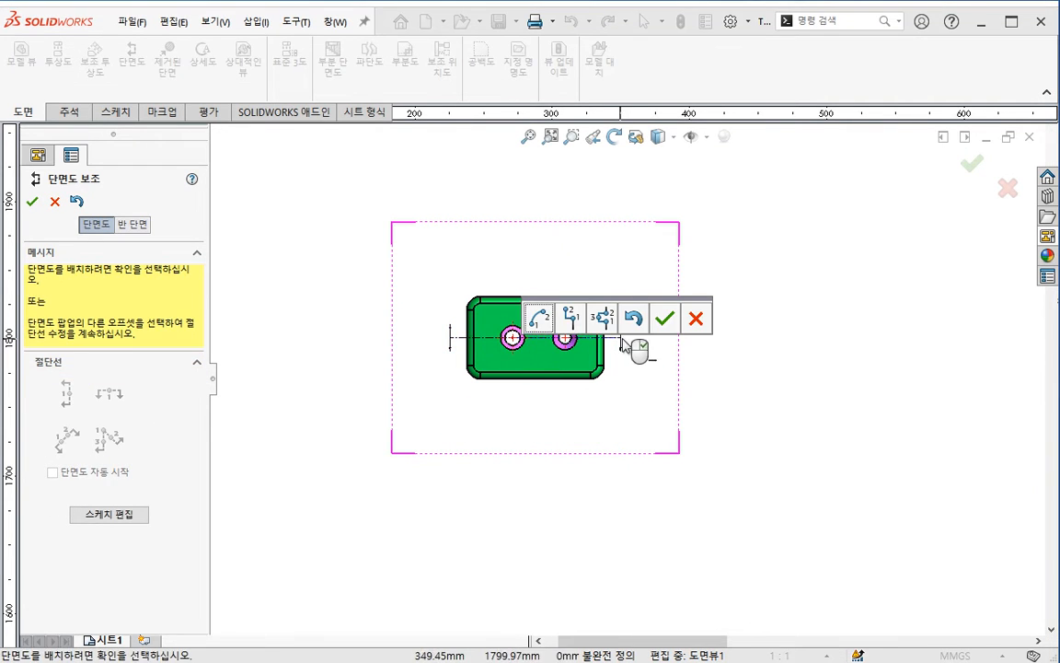
left_click(664, 317)
left_click(556, 451)
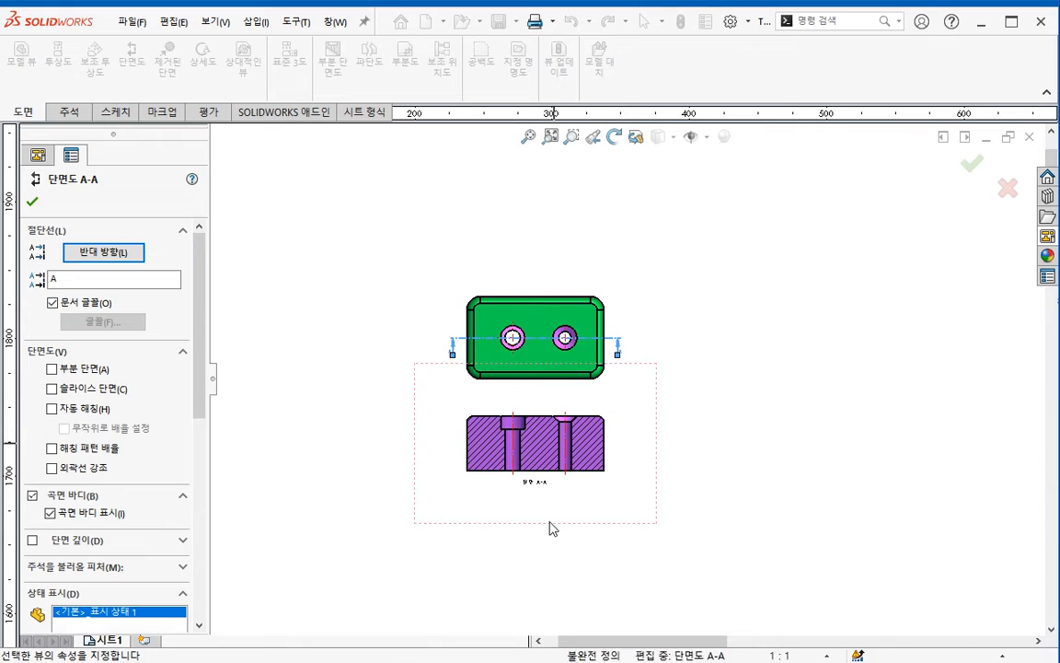
left_click(32, 201)
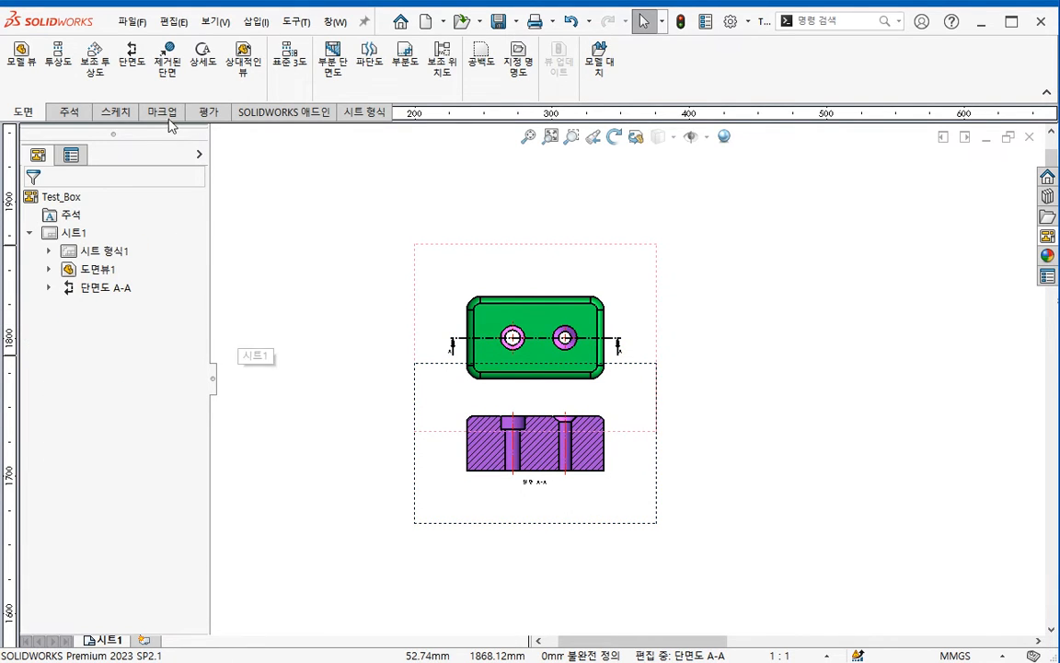
- Create a section view from a vertical cutting line through the countersunk hole's center and place it right of the top view
left_click(132, 55)
left_click(76, 430)
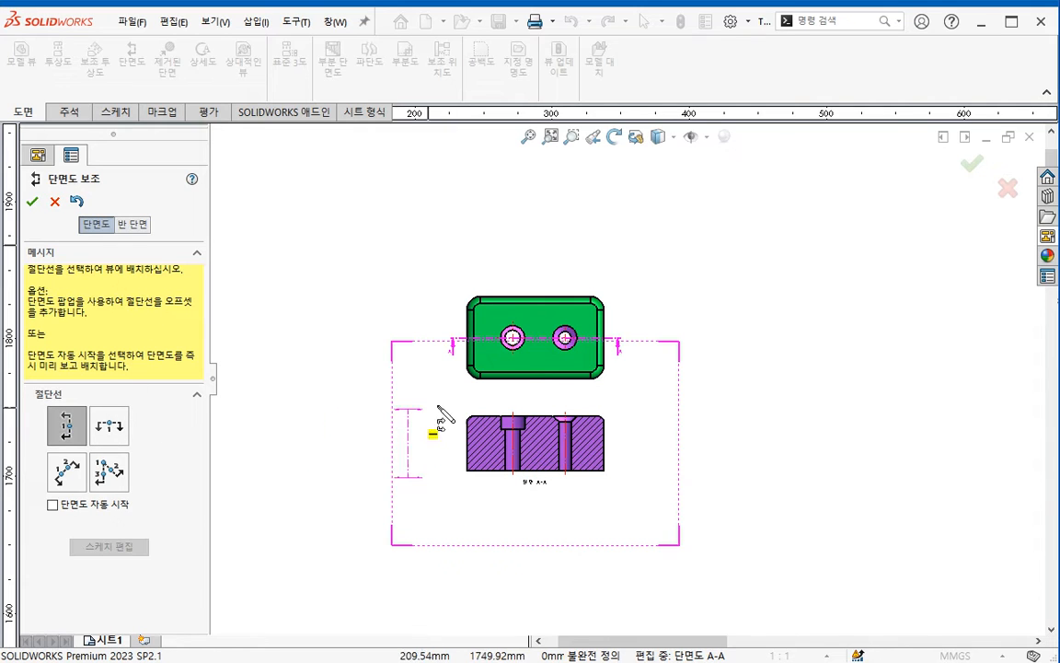
left_click(564, 355)
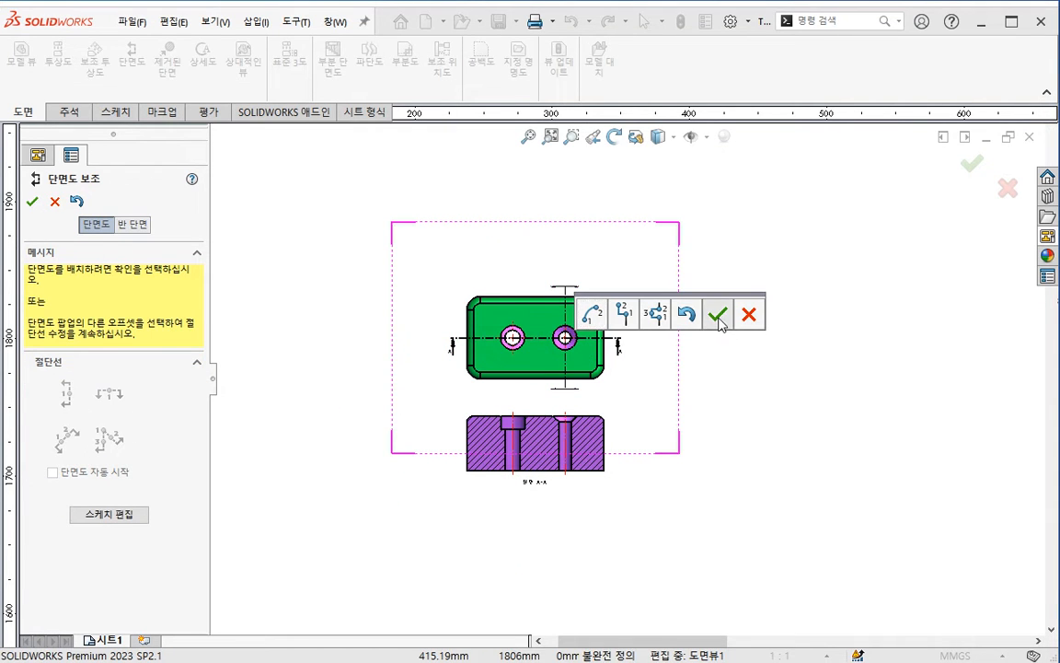
left_click(717, 314)
left_click(725, 336)
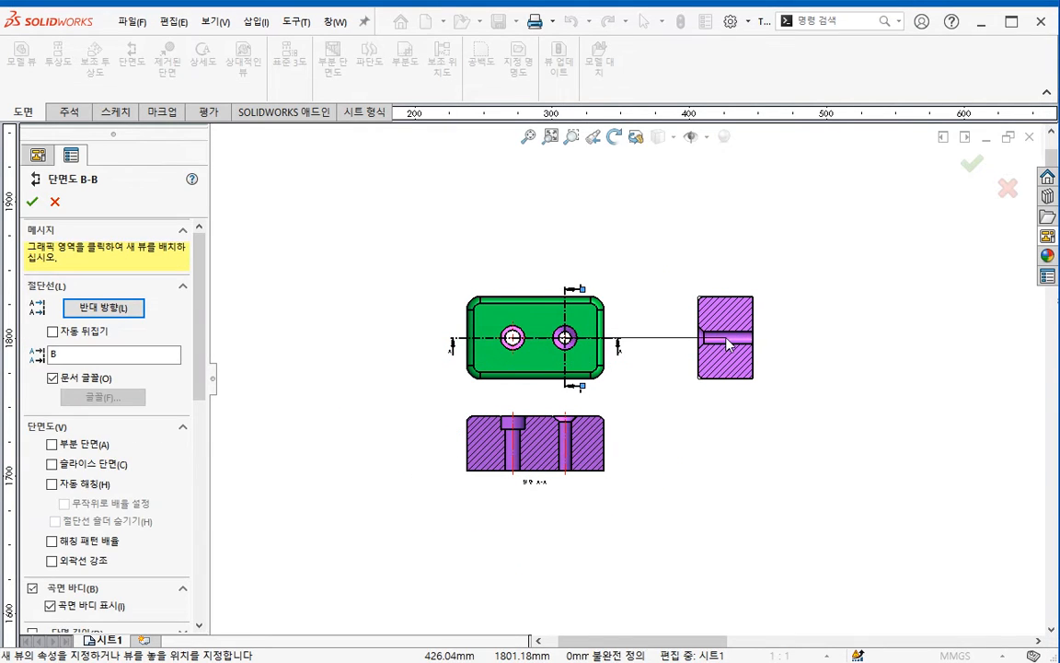
left_click(31, 203)
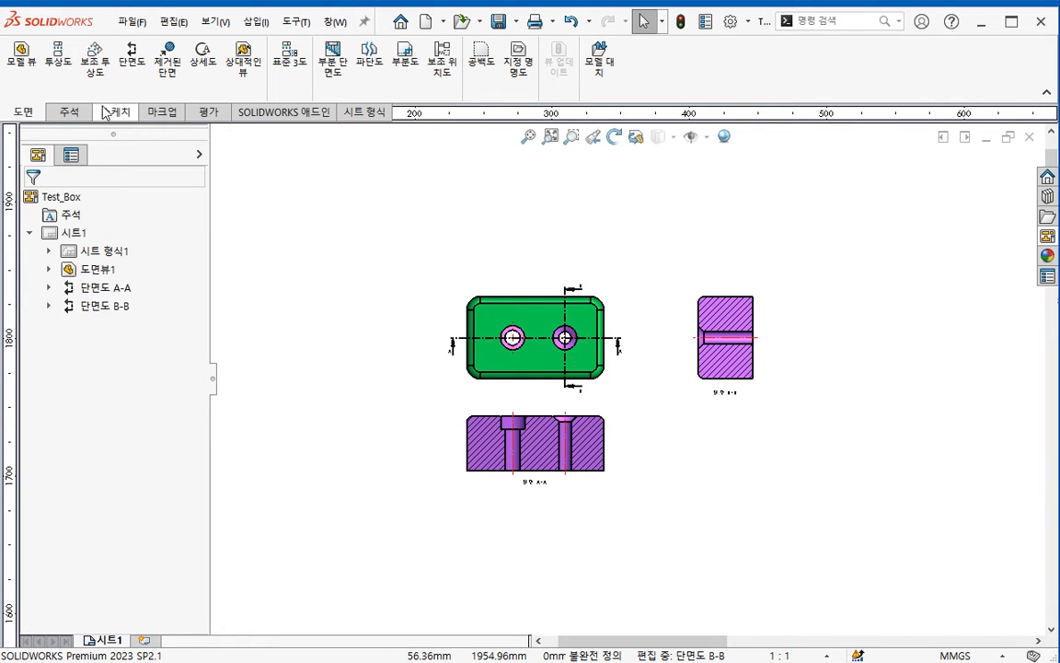
- Project a side view from the top view and place it to the right of the vertical section view
left_click(67, 78)
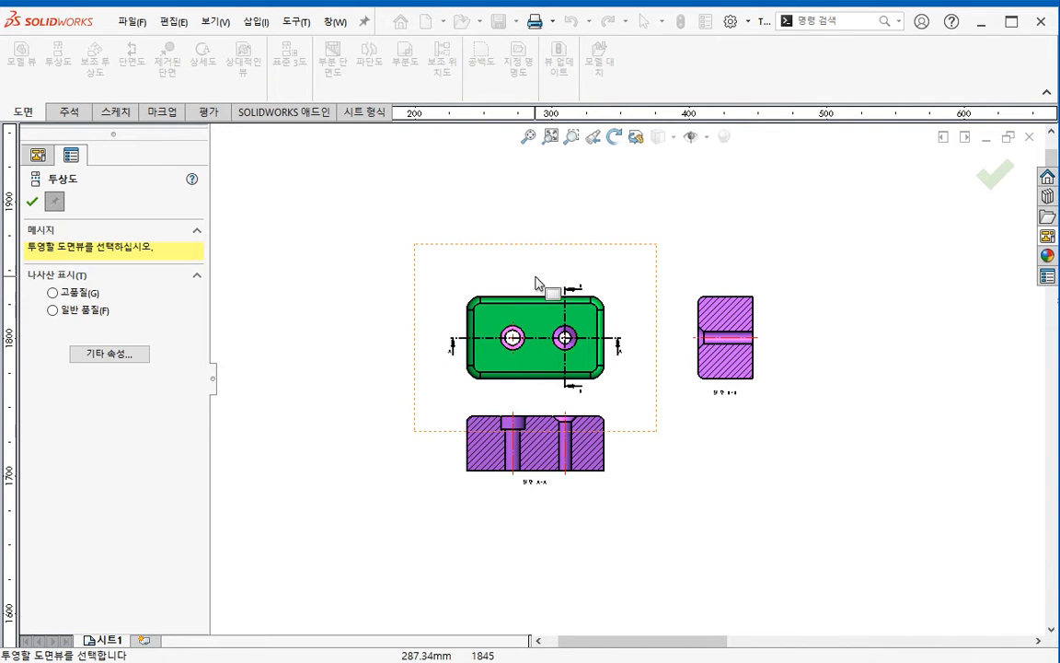
left_click(556, 292)
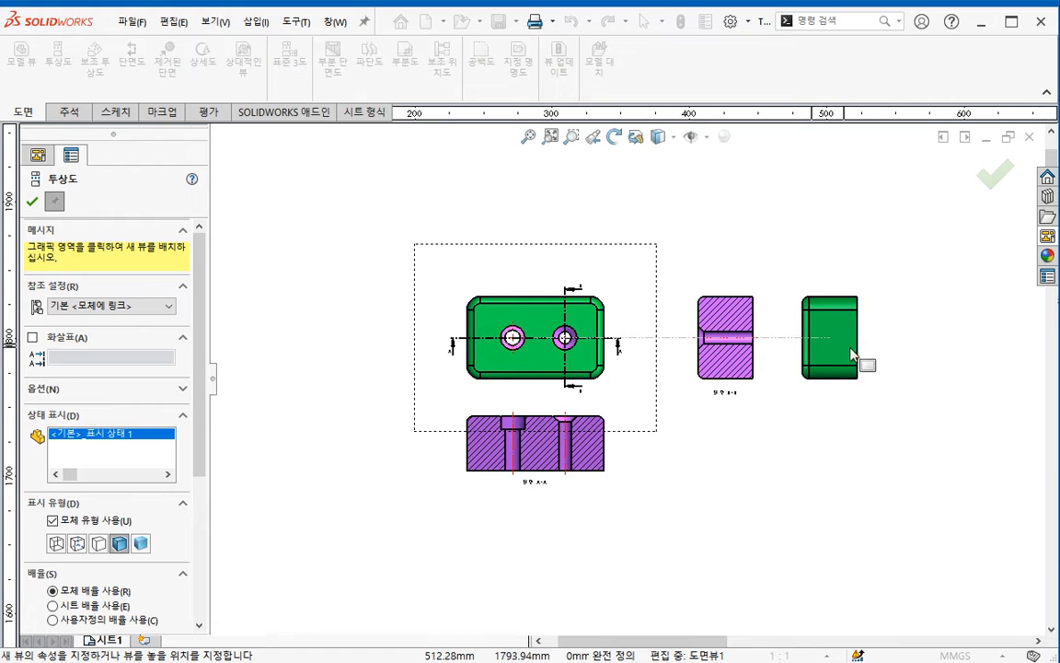
left_click(818, 368)
key("Escape")
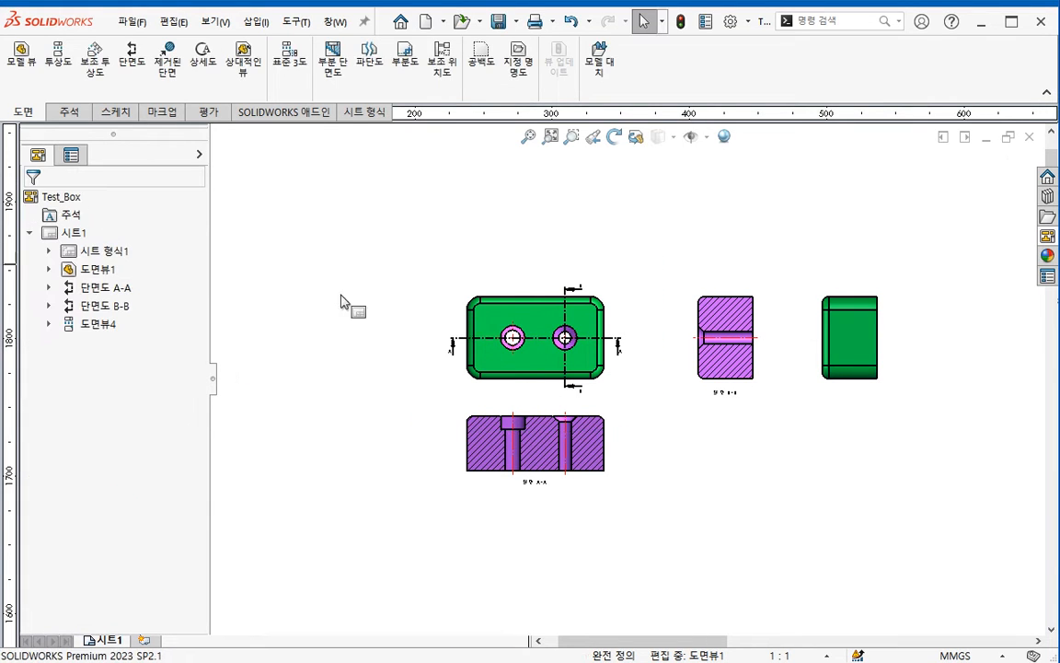
middle_click_drag(789, 388, 685, 407)
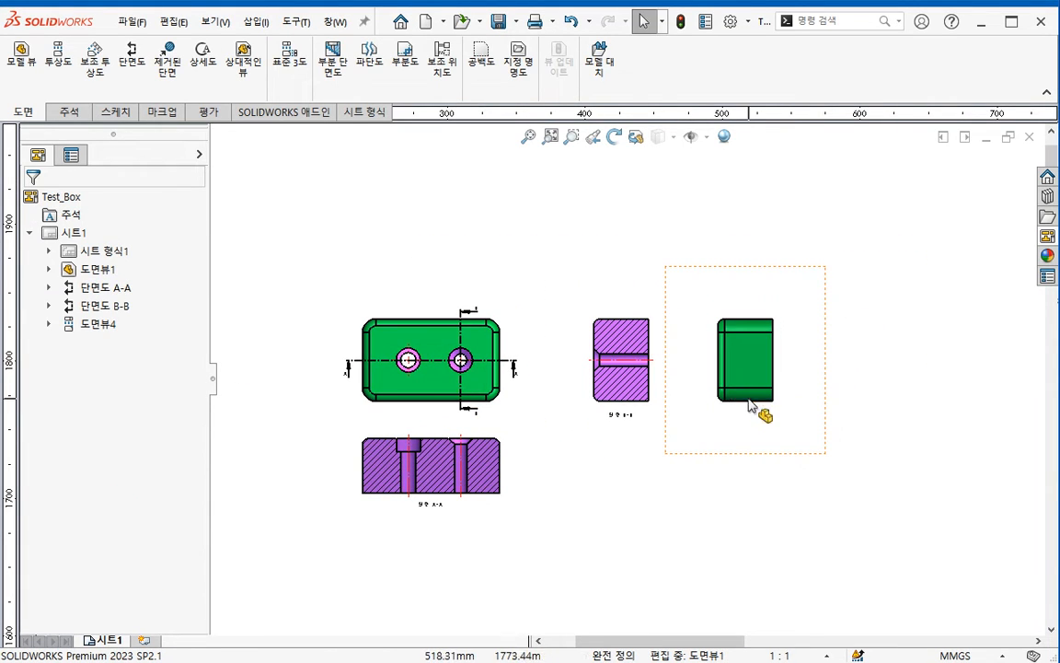
- Sketch a circle of about 24.73 mm radius centered on the projected side view
left_click(122, 115)
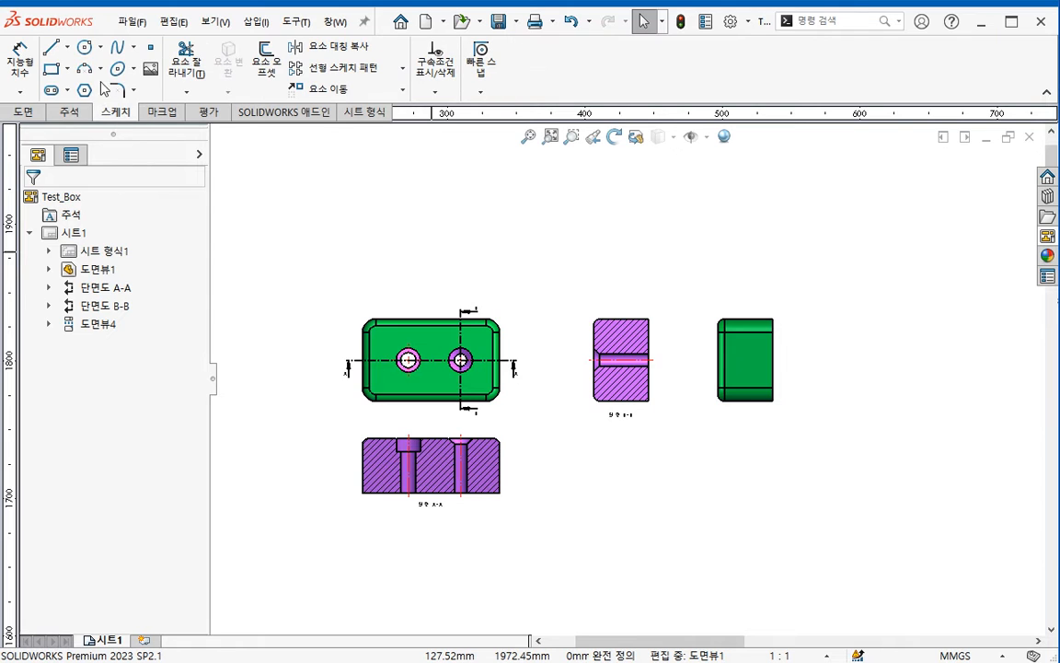
left_click(85, 47)
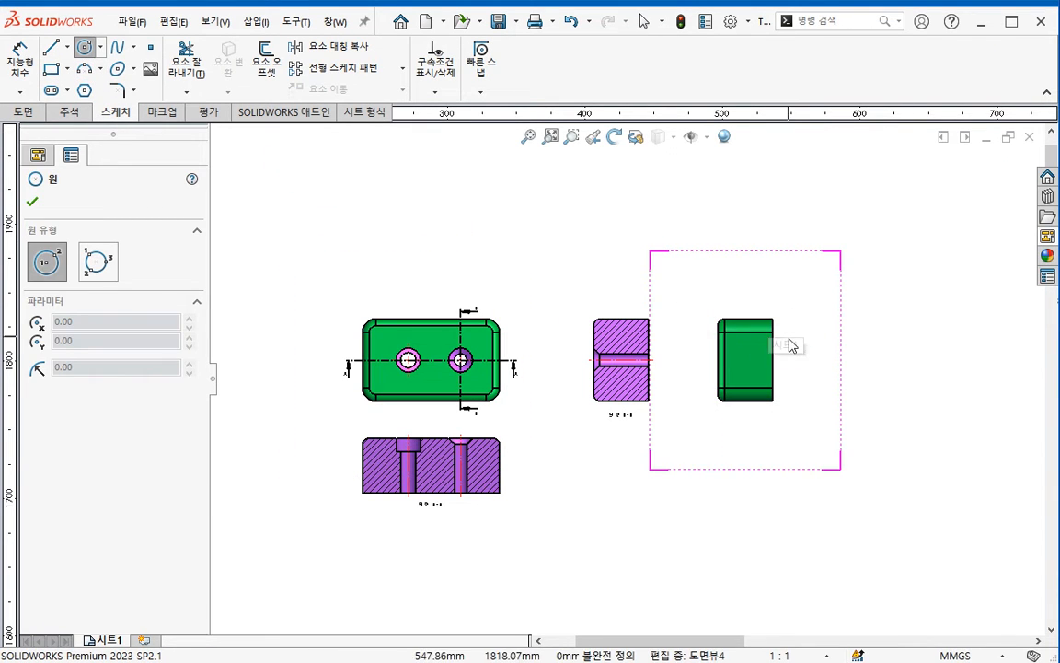
scroll(796, 354, "down", 2)
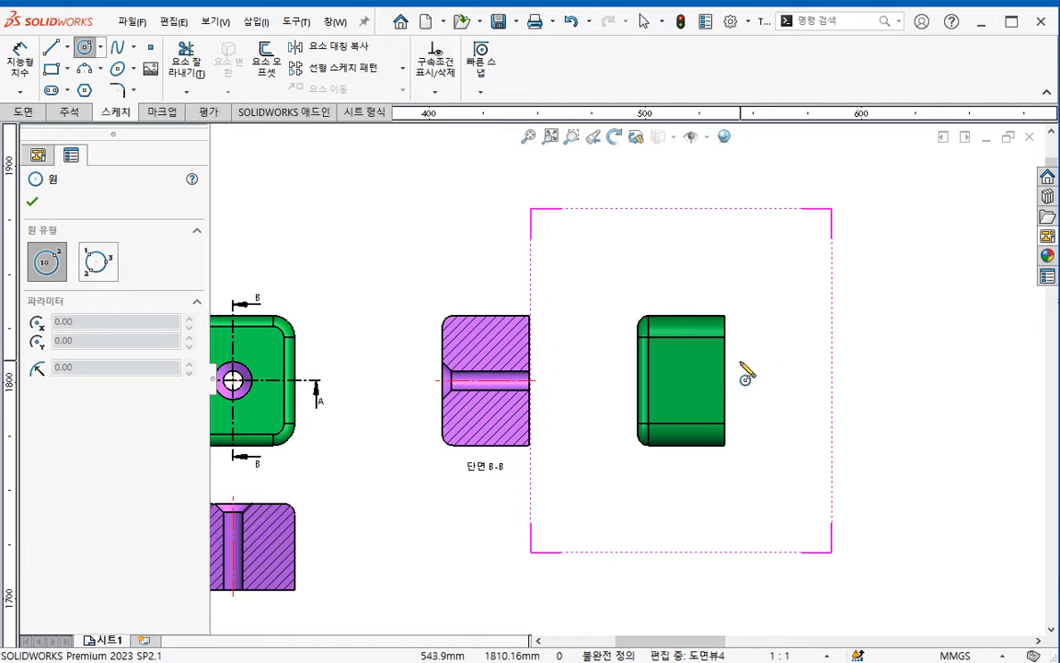
left_click(681, 380)
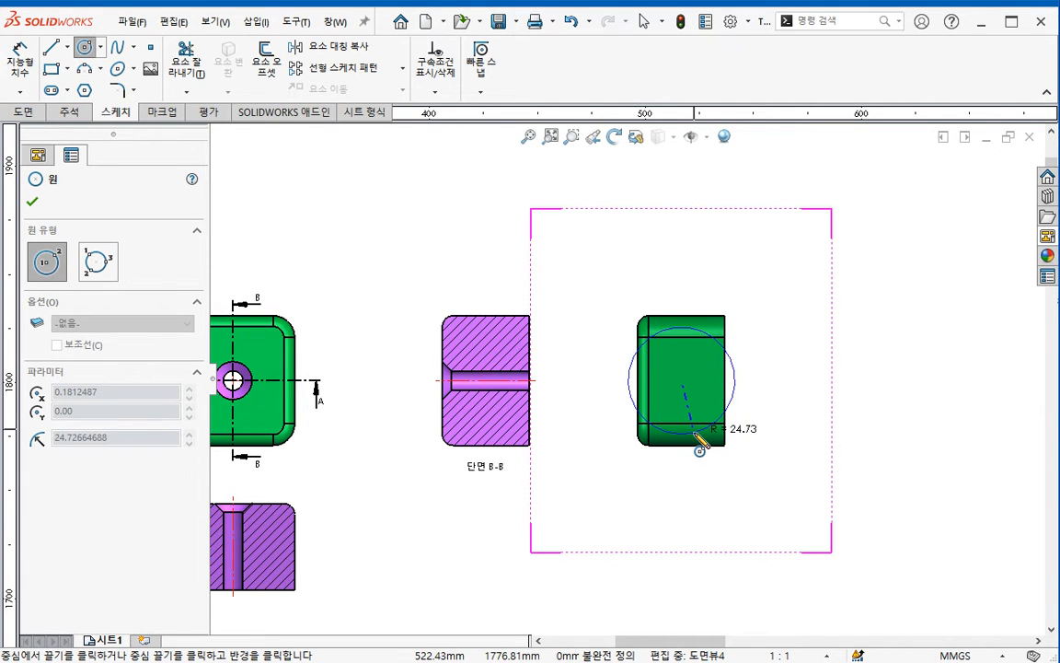
left_click(699, 449)
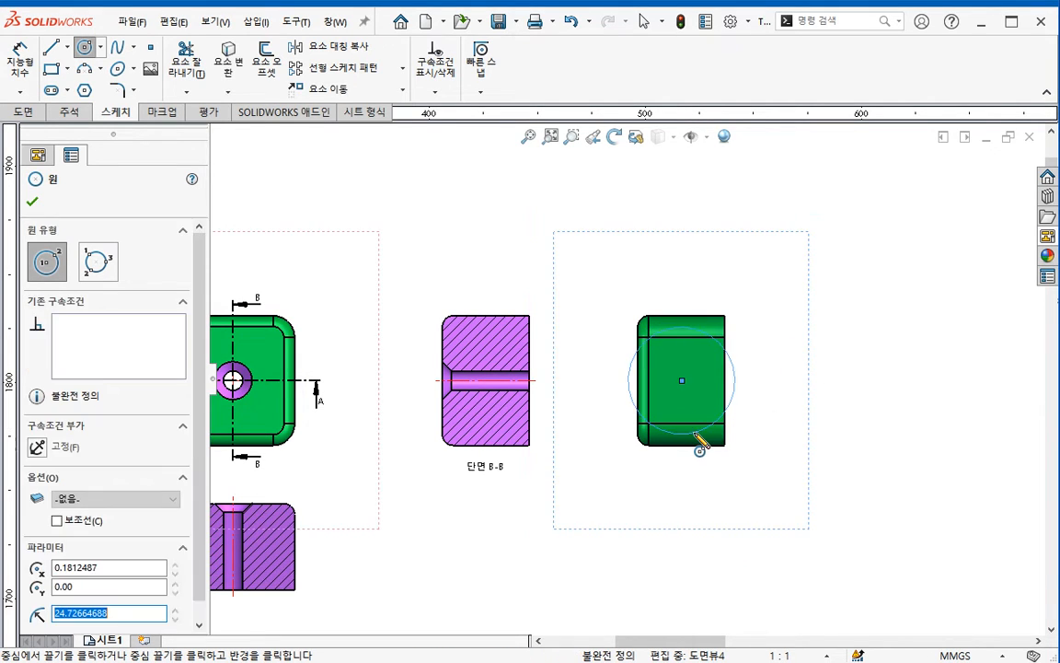
left_click(33, 203)
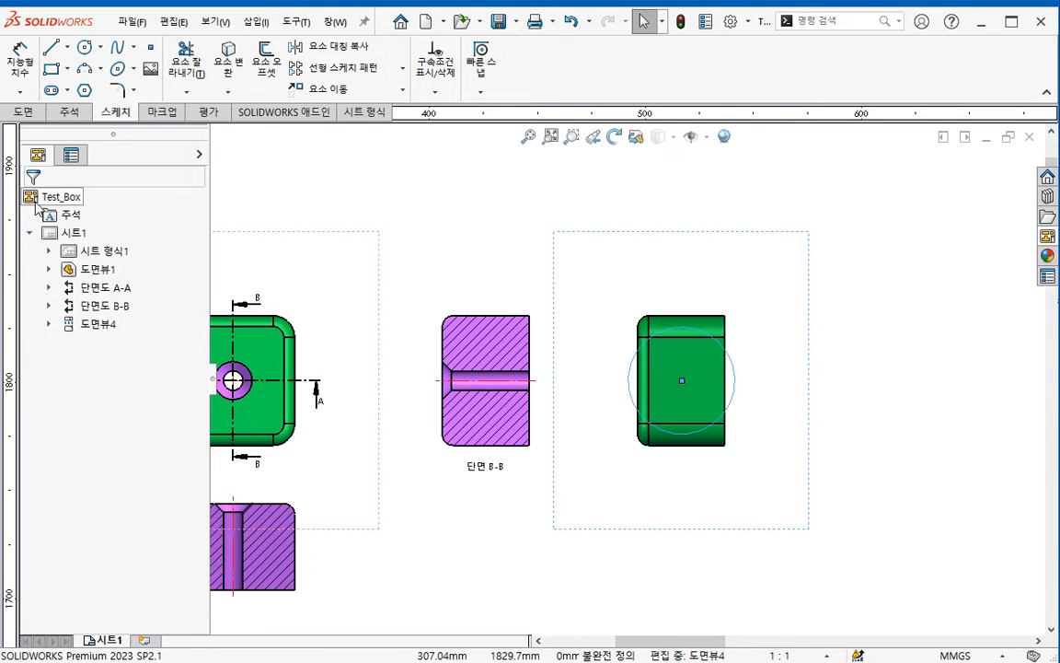
- Create a broken-out section from the circle on the projected side view, with its depth referenced to the countersunk hole's edge
left_click(29, 112)
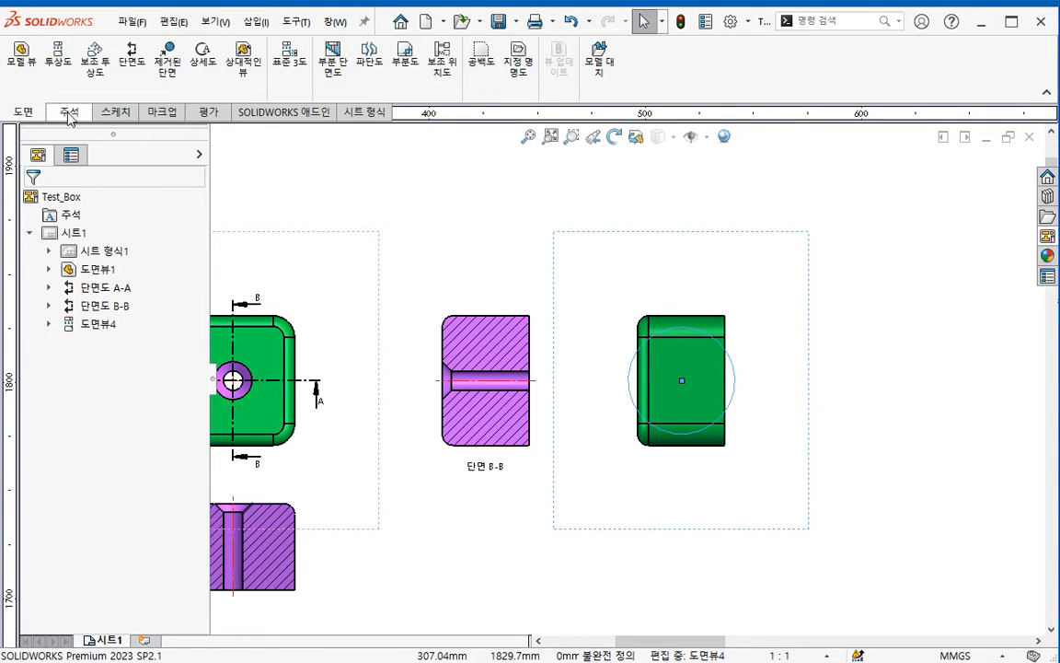
left_click(337, 81)
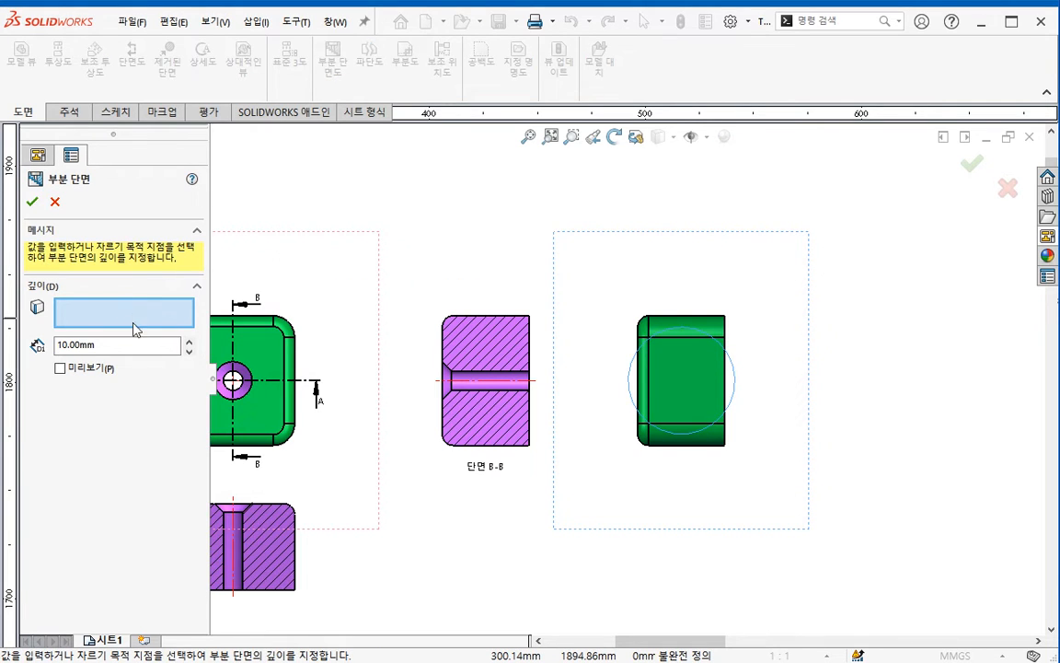
left_click(239, 401)
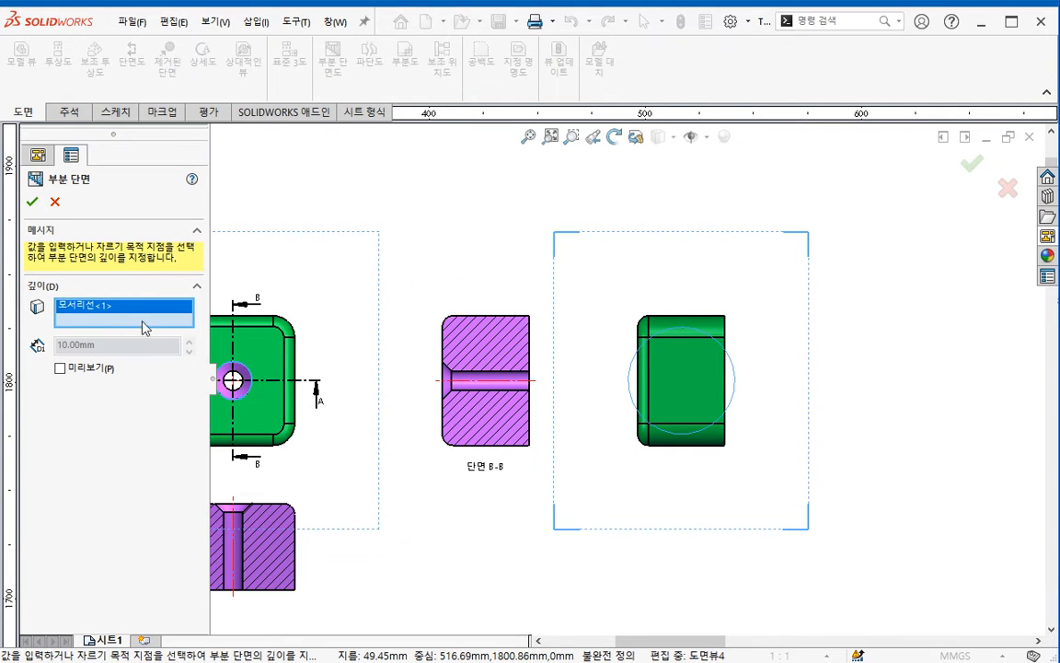
left_click(32, 202)
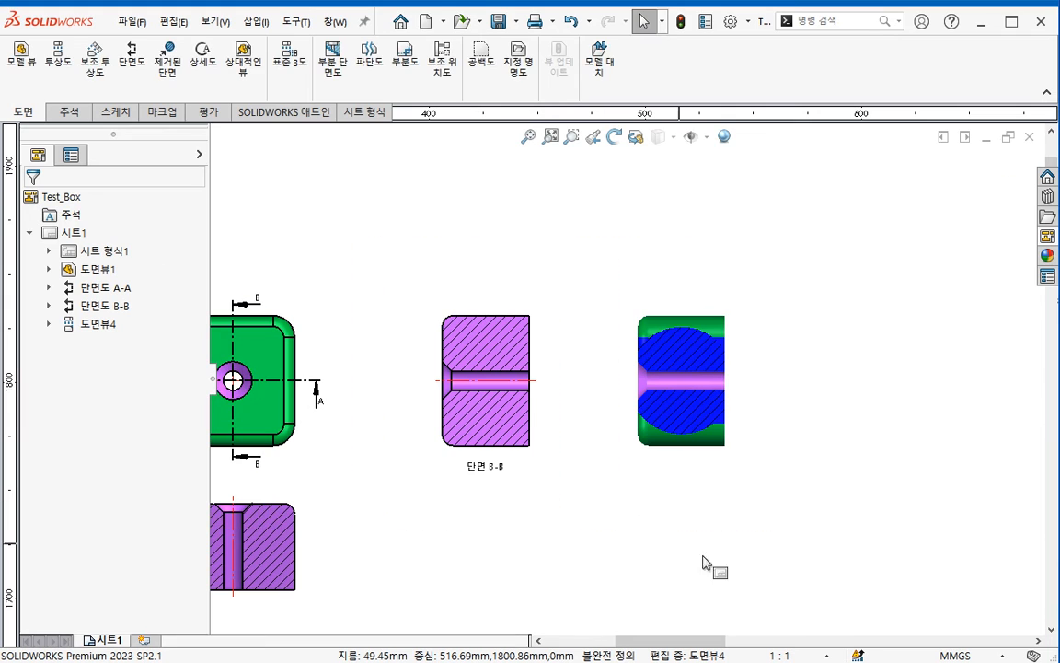
- Give the broken-out side view its own Shaded With Edges display style, switching through Hidden Lines Removed first
left_click(723, 497)
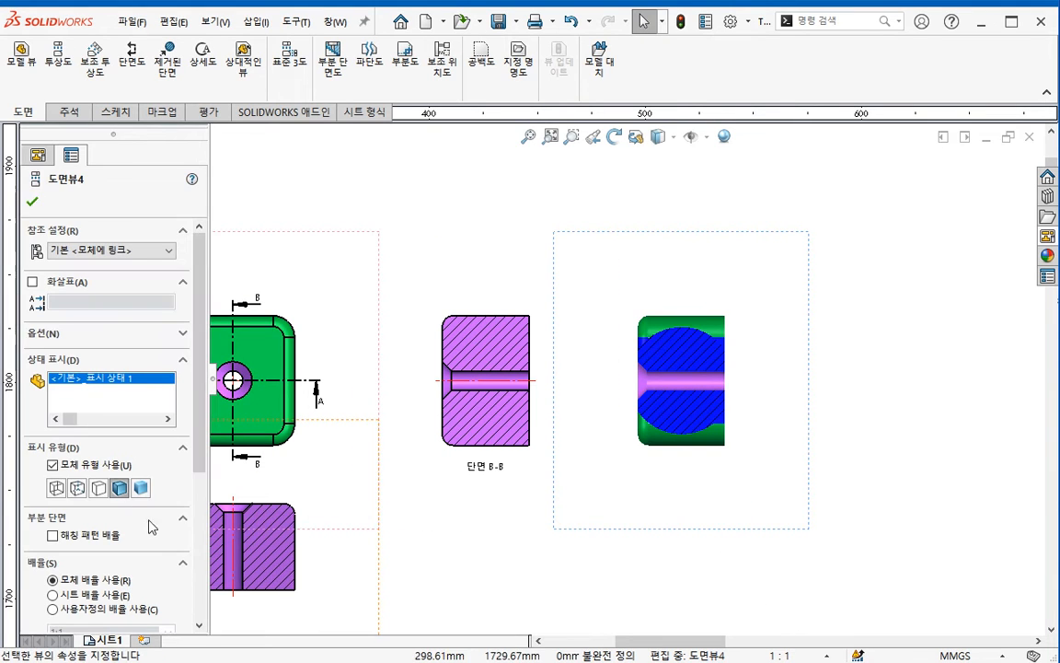
left_click(99, 488)
left_click(120, 488)
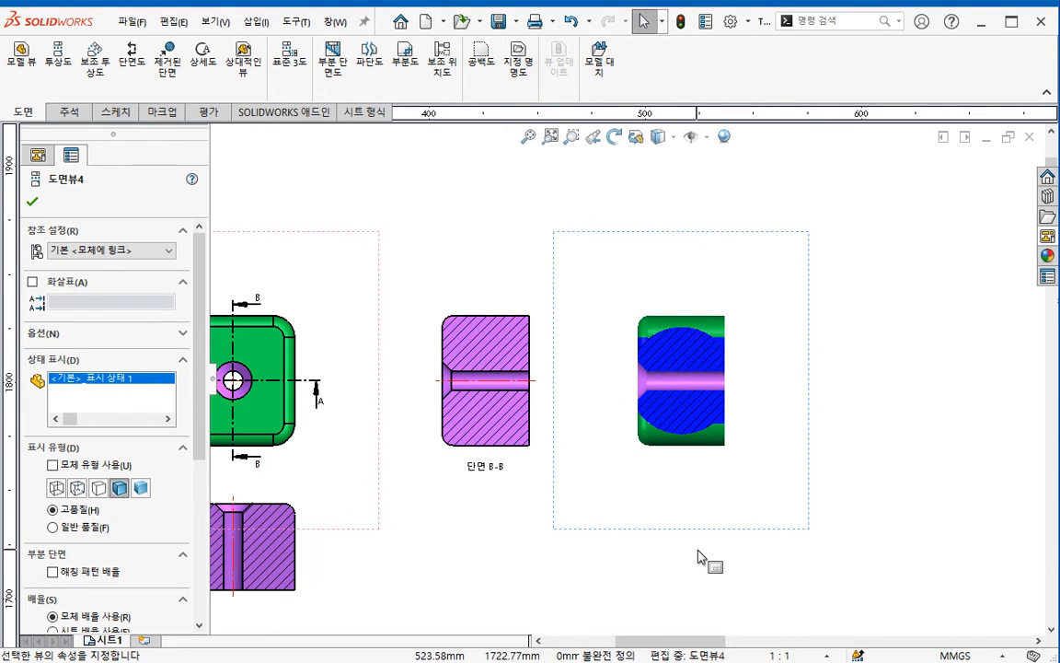
- Toggle the broken-out view between high and draft quality and leave it at draft quality (일반 품질)
left_click(103, 532)
left_click(85, 514)
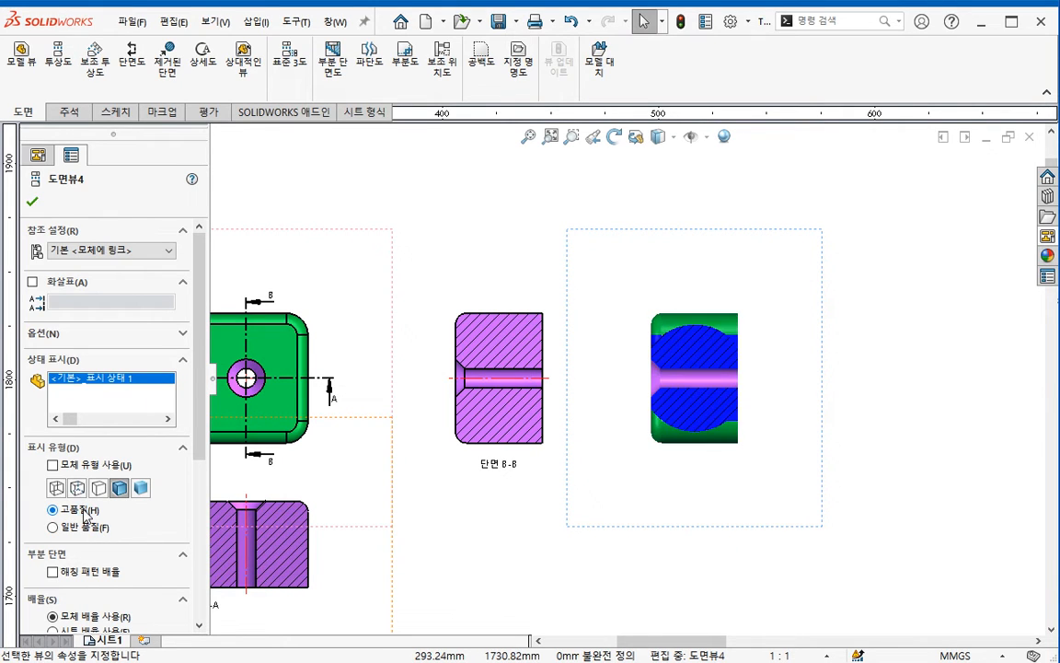
scroll(748, 394, "down", 3)
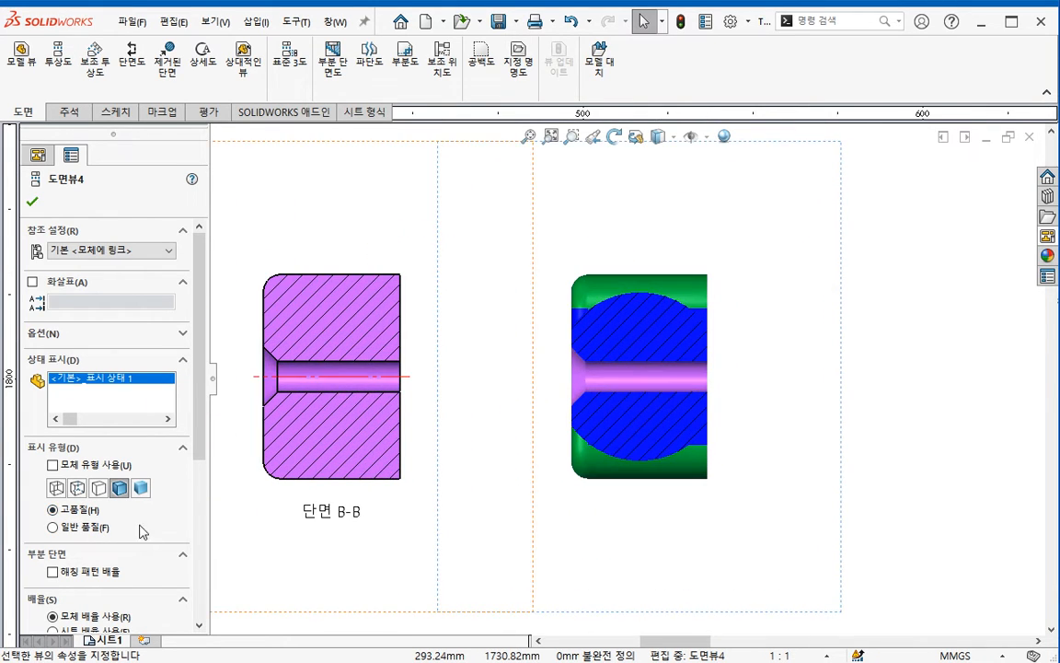
left_click(96, 529)
left_click(81, 511)
left_click(83, 522)
left_click(83, 521)
left_click(86, 529)
key("Escape")
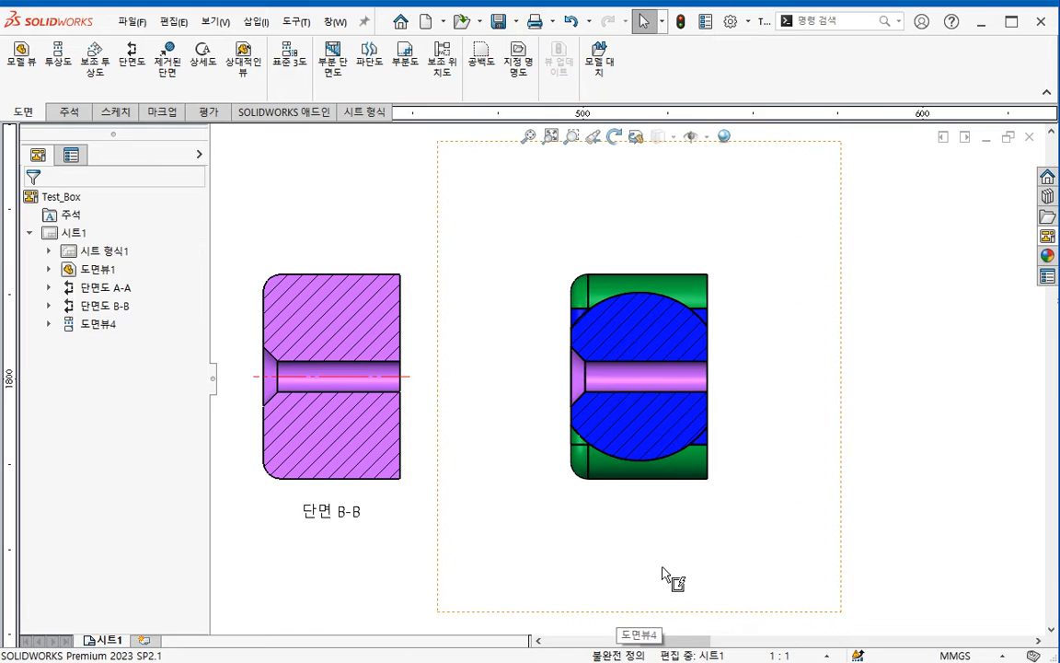
- Switch to the Notepad color notes, highlight 조명색(보라색) in the interior color line, and return to the SOLIDWORKS drawing
mouse_move(665, 536)
middle_mouse_down()
mouse_move(691, 521)
mouse_move(651, 526)
middle_mouse_up()
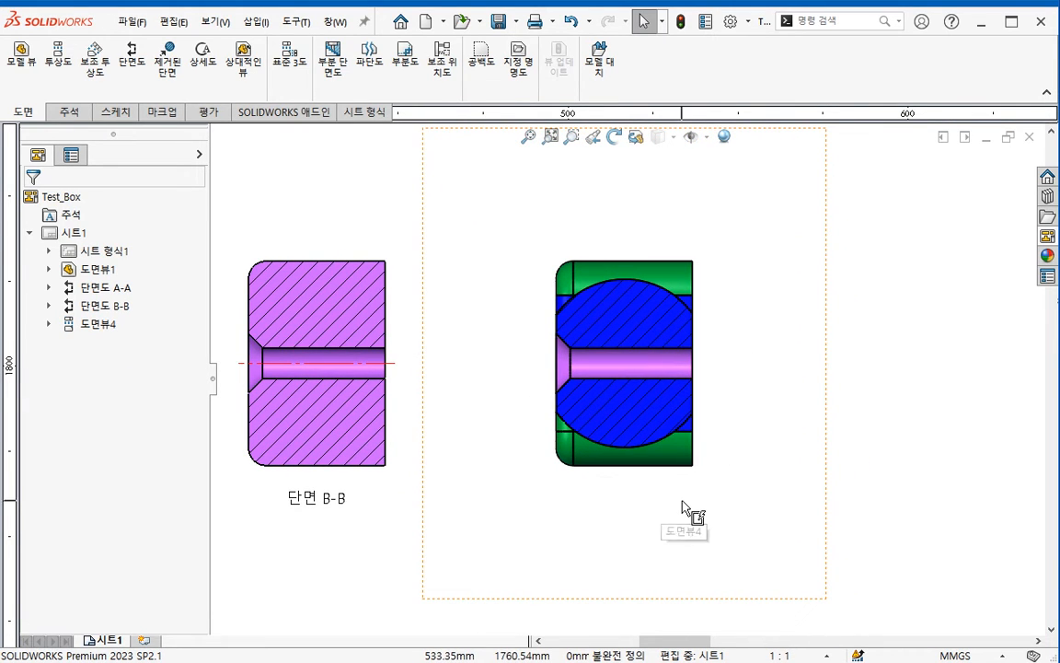
key("alt+Tab")
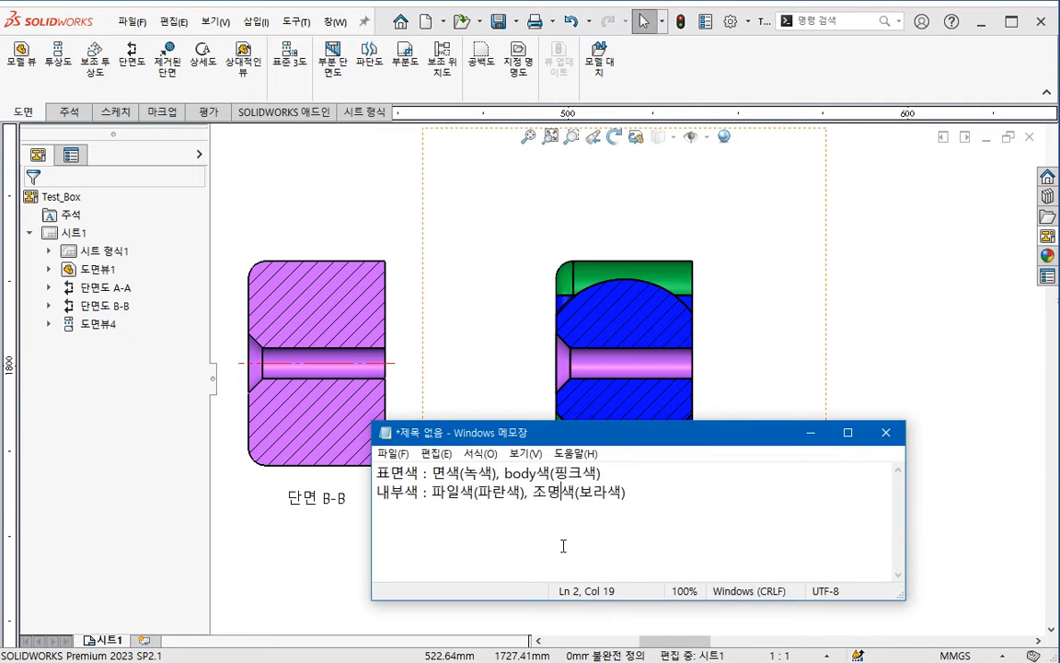
left_click_drag(537, 494, 664, 494)
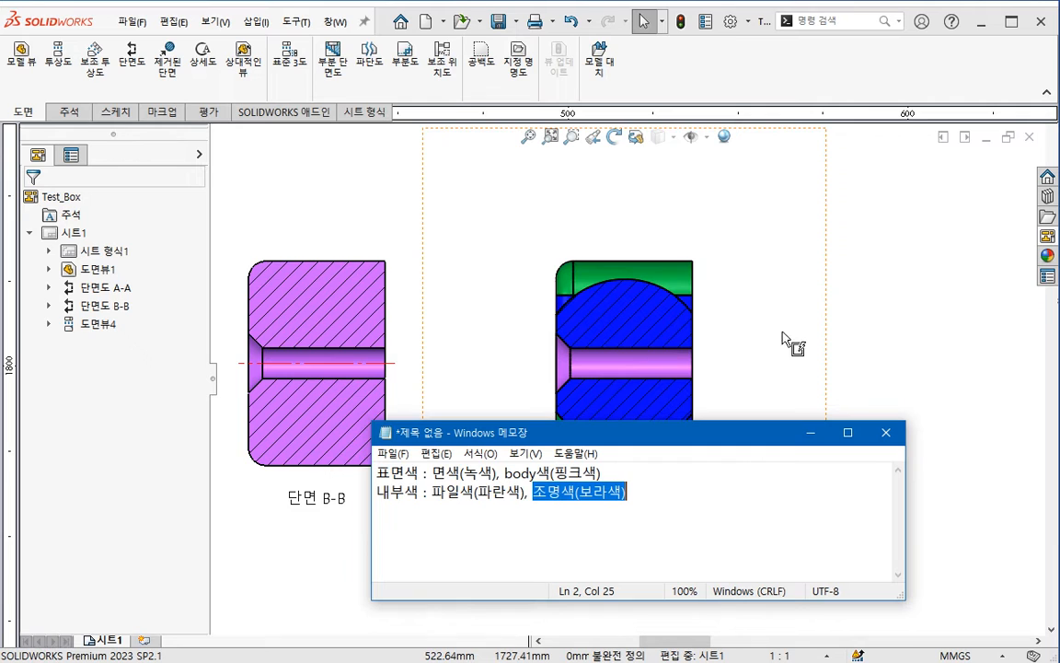
left_click(875, 333)
- Switch to the Test_Box part and change its ambient light color to white
scroll(809, 390, "up", 3)
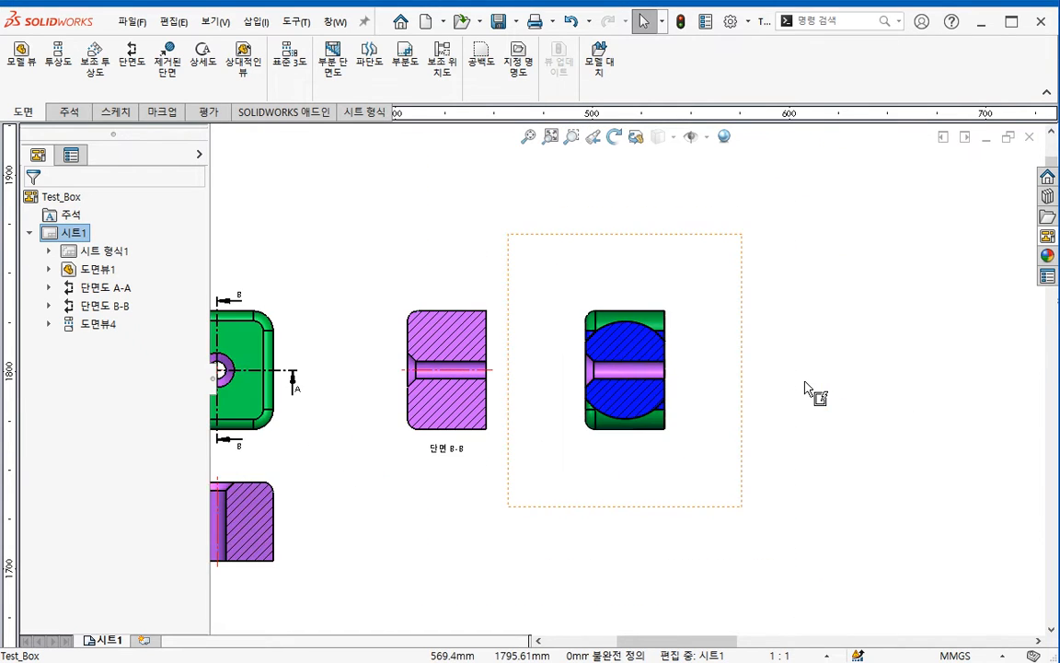
middle_click_drag(731, 429, 809, 416)
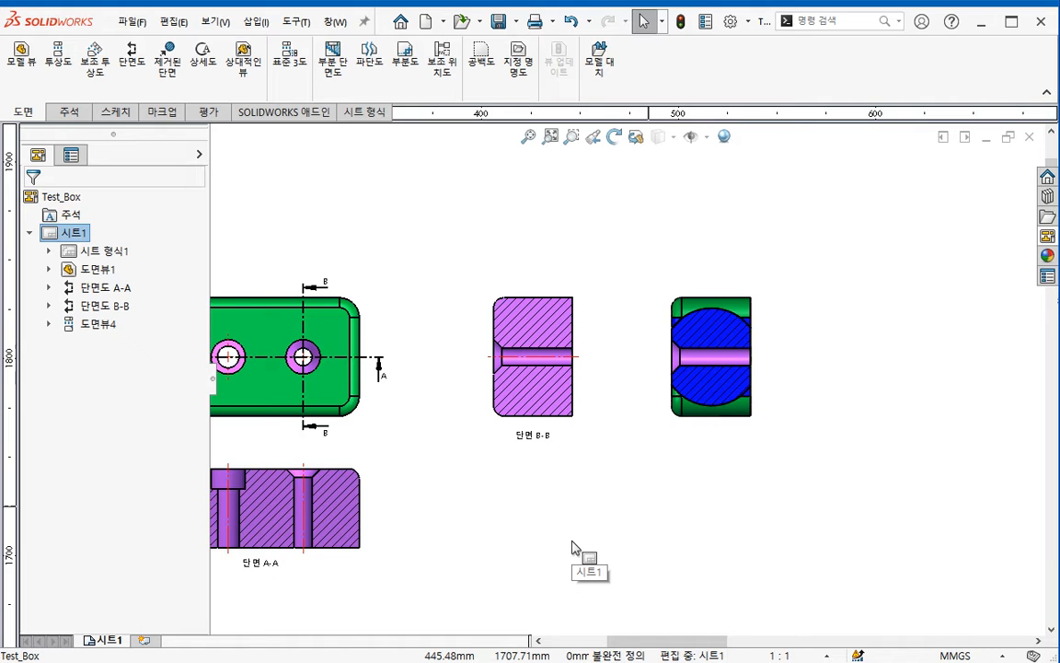
key("ctrl+Tab")
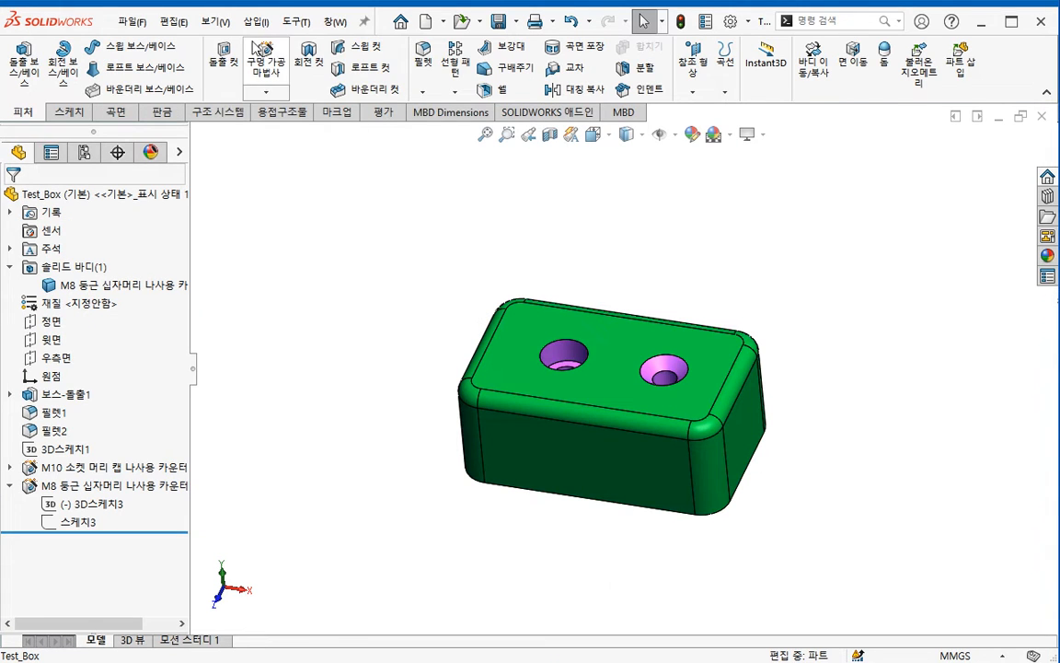
left_click(215, 21)
mouse_move(336, 138)
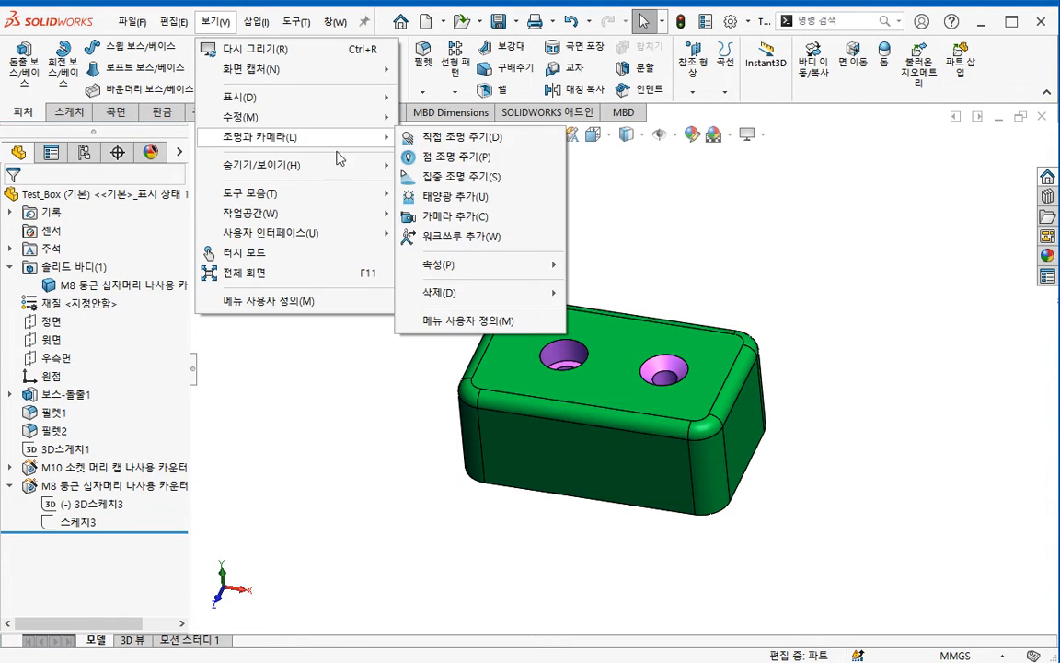
mouse_move(479, 264)
left_click(603, 265)
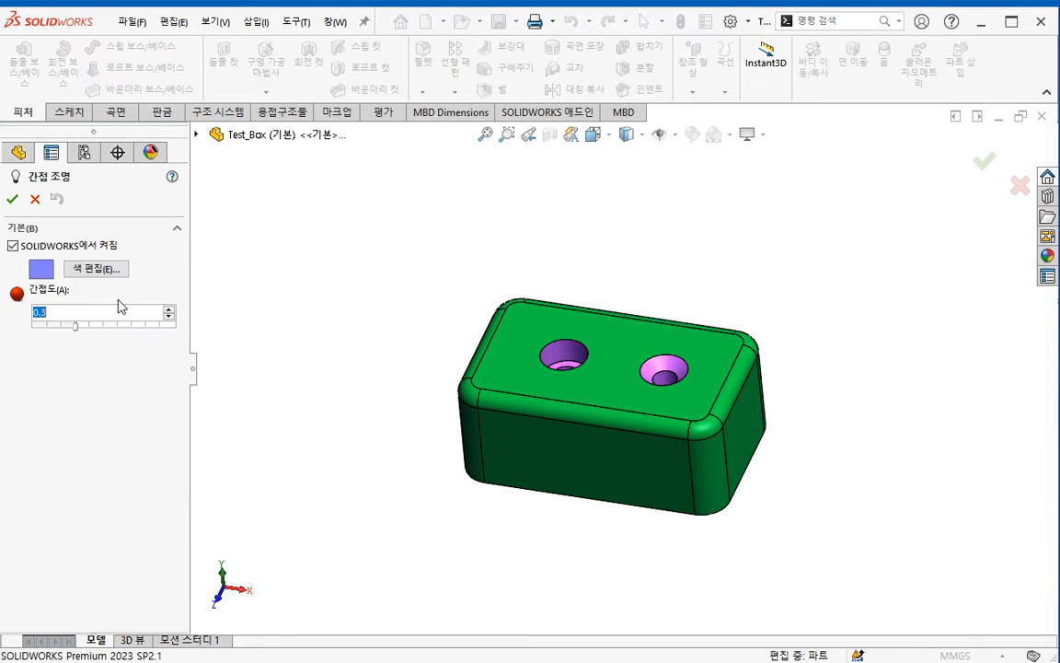
left_click(90, 269)
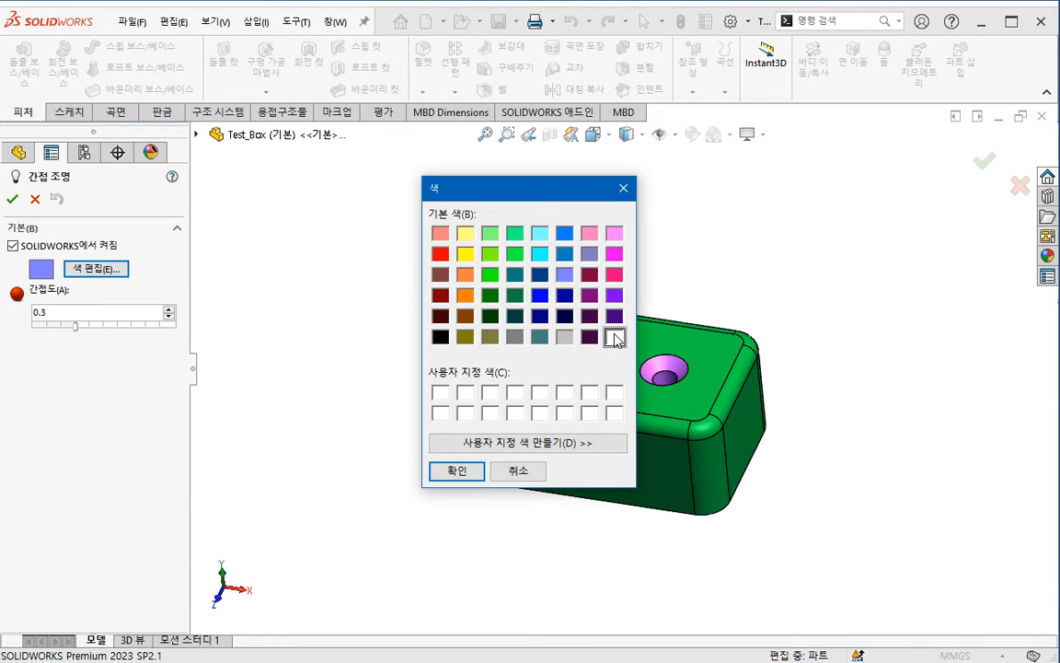
left_click(464, 470)
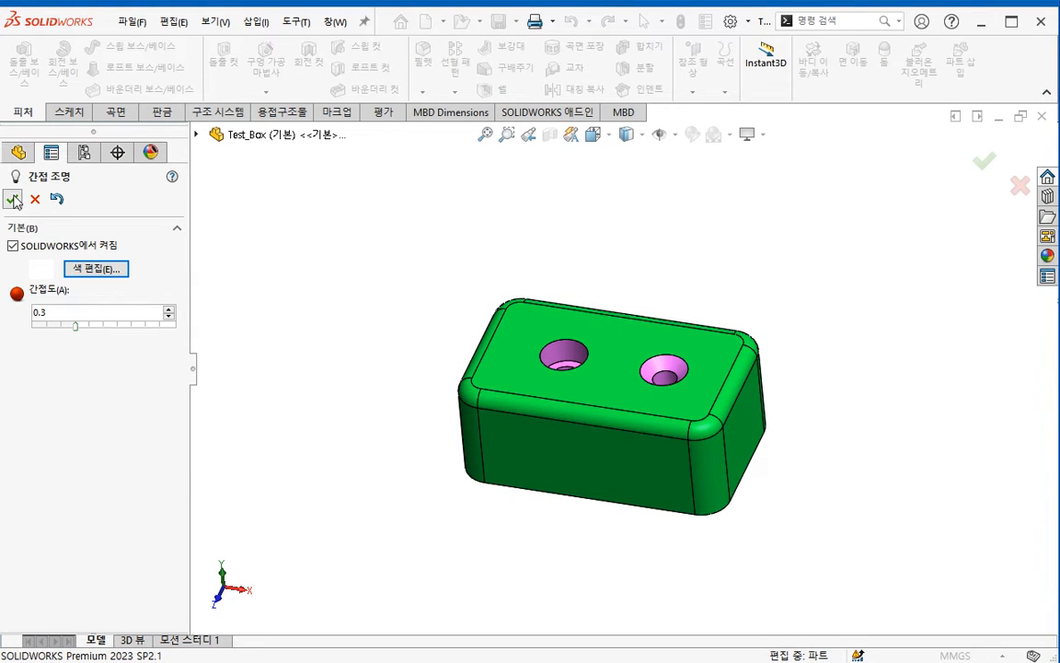
left_click(12, 198)
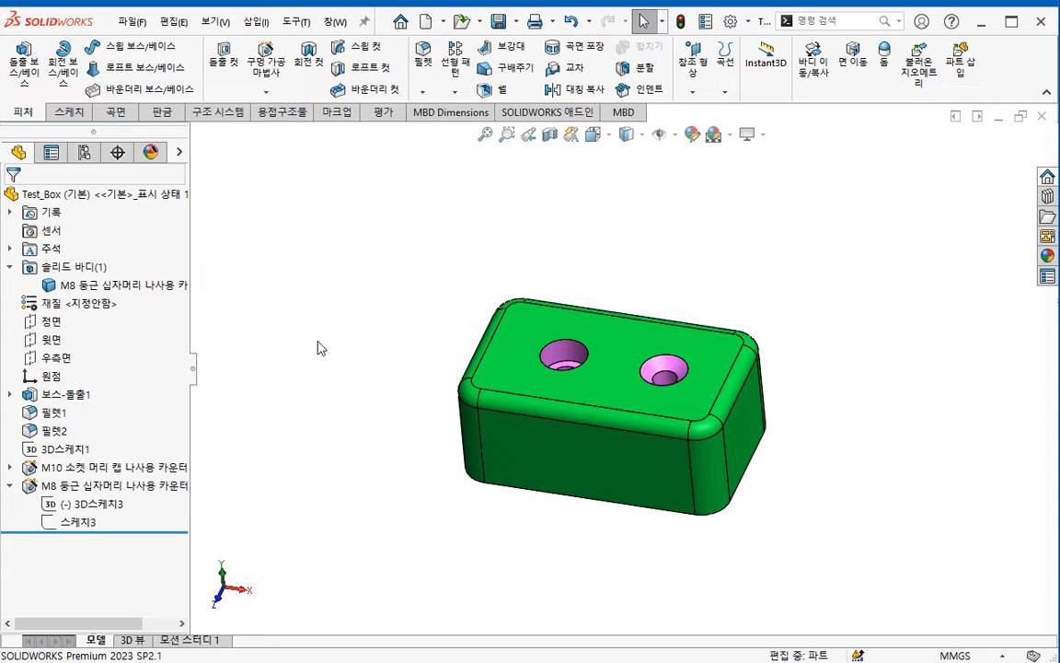
- Return to the drawing and refresh the broken-out view's shading by applying Hidden Lines Removed followed by Shaded With Edges
left_click(678, 253)
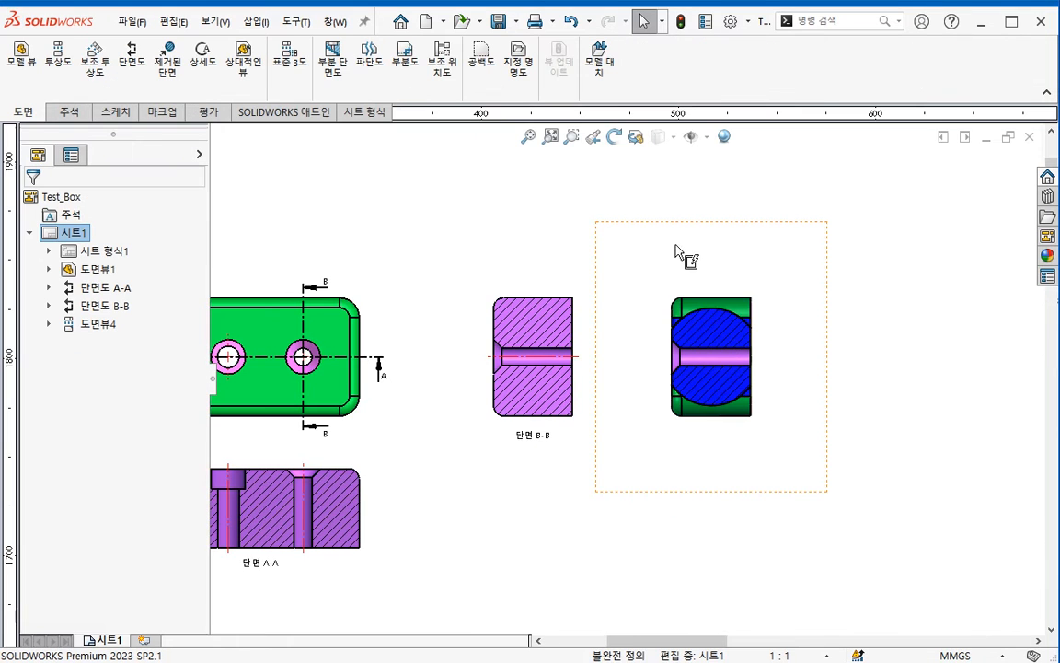
left_click(622, 381)
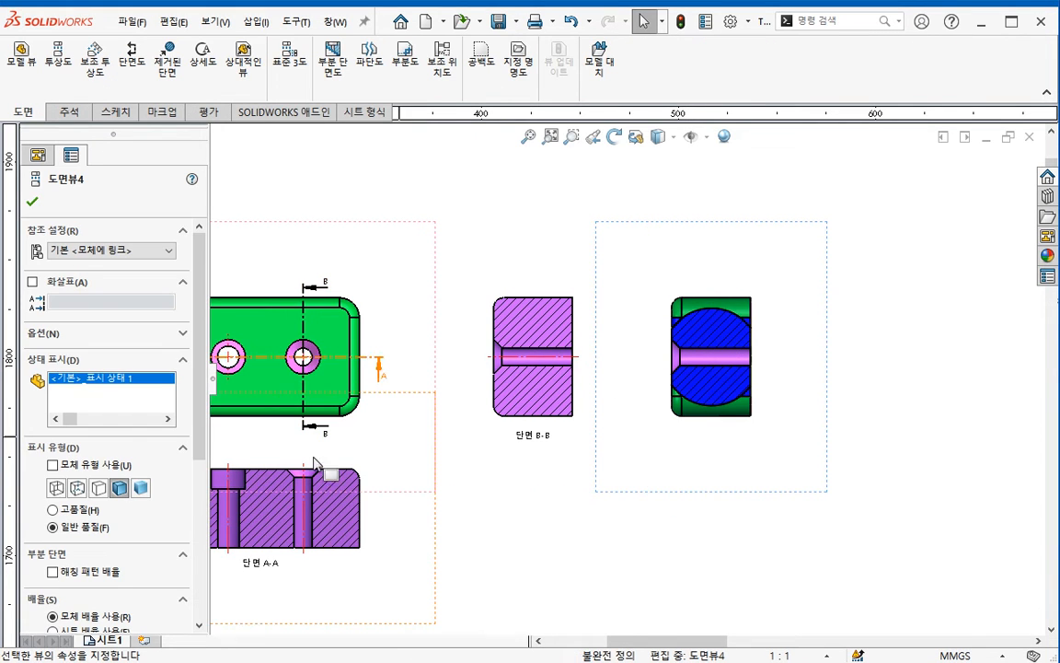
left_click(98, 488)
left_click(120, 491)
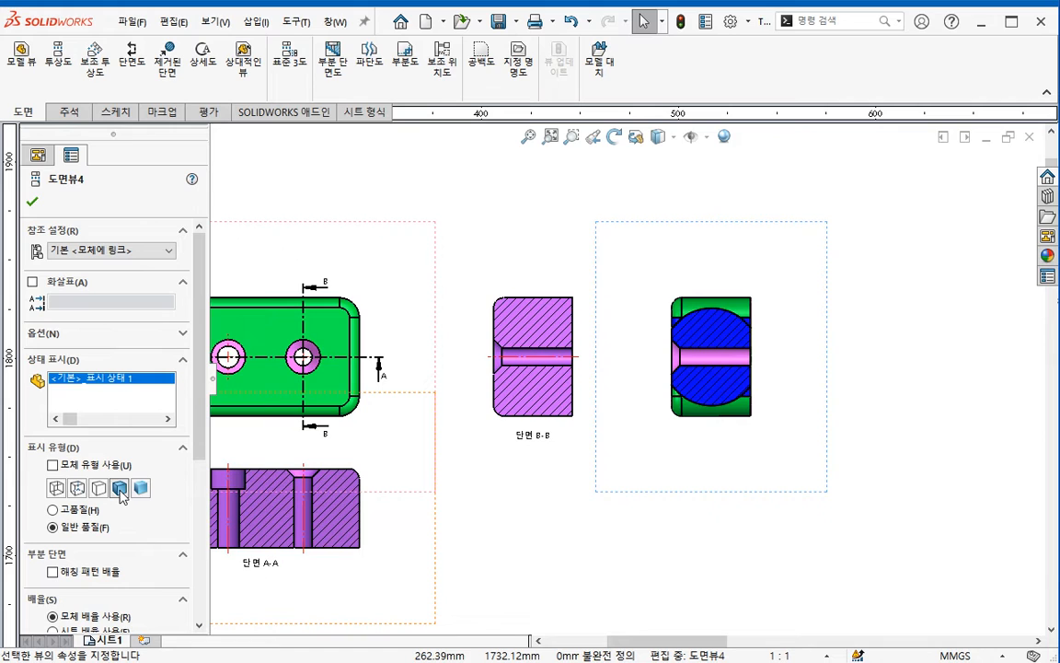
- Refresh section view B-B by setting it to Hidden Lines Removed and back to Shaded With Edges
left_click(521, 460)
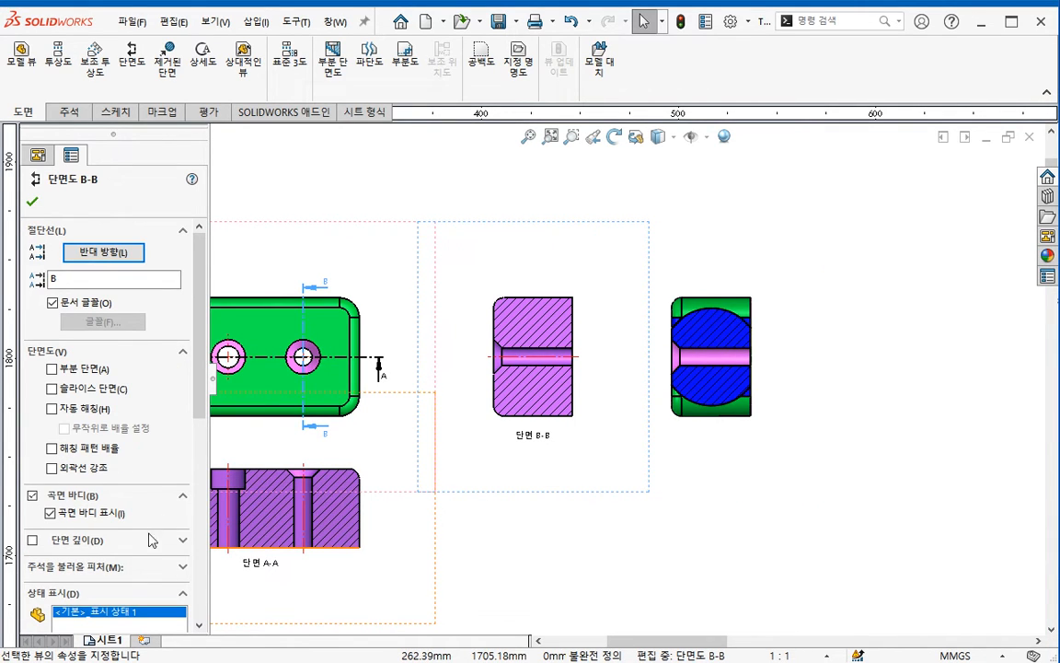
scroll(179, 359, "down", 3)
scroll(175, 333, "up", 2)
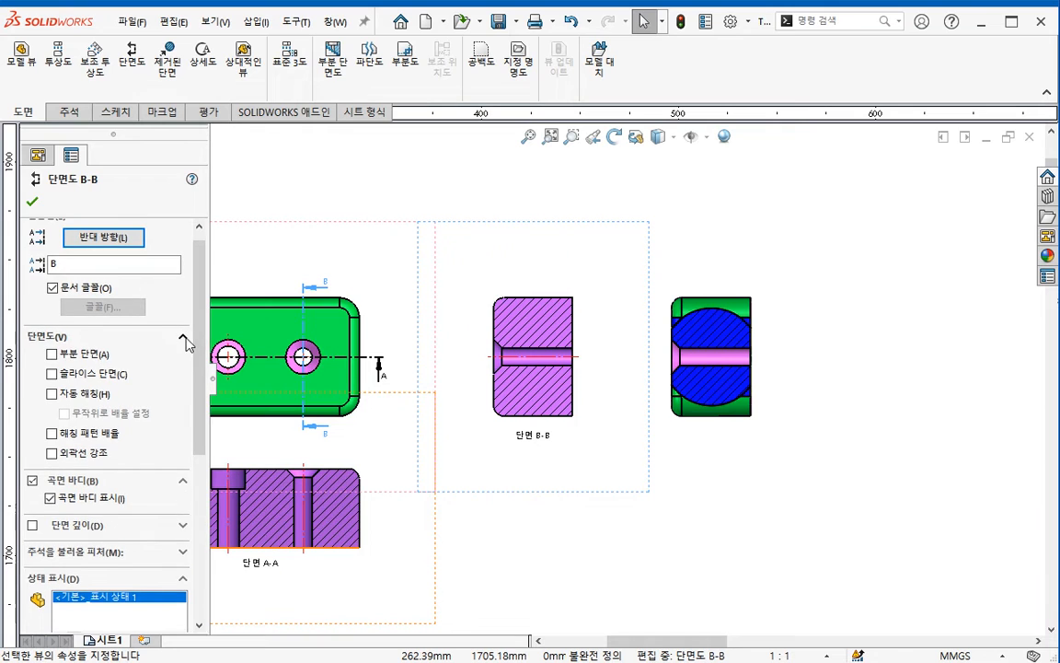
left_click(183, 338)
left_click(183, 362)
left_click(100, 570)
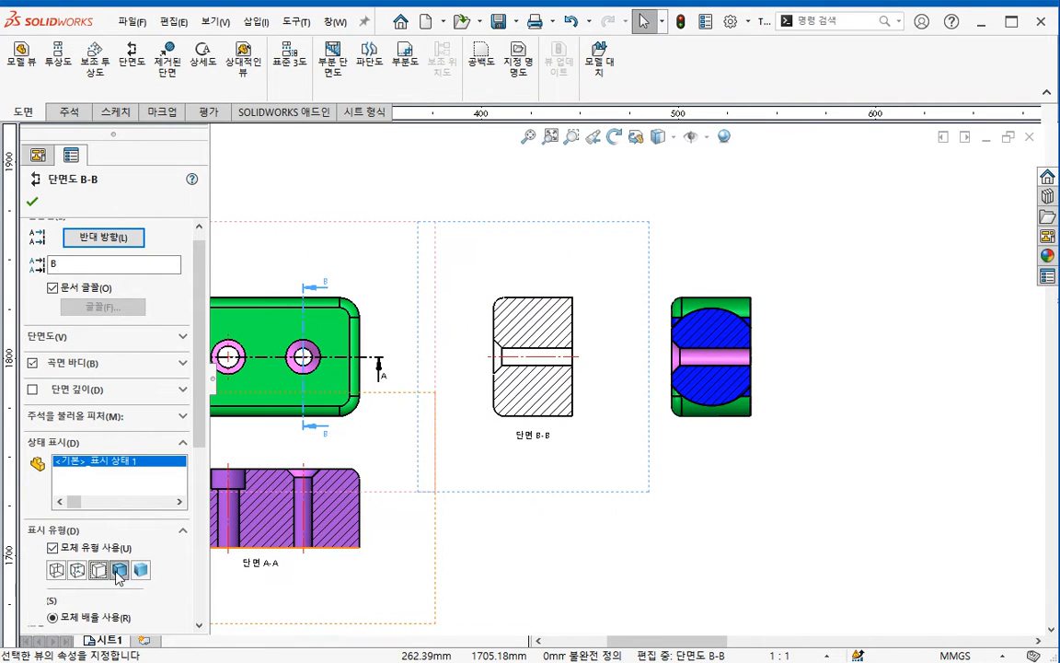
left_click(119, 571)
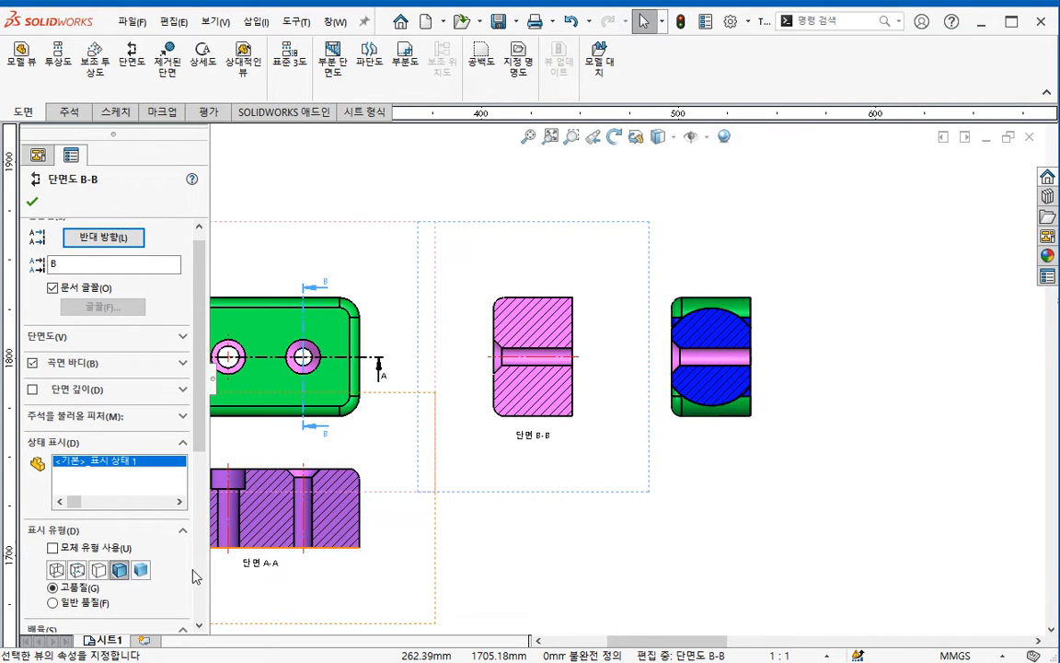
- Refresh section view A-A by setting it to Hidden Lines Removed and back to Shaded With Edges
left_click(366, 571)
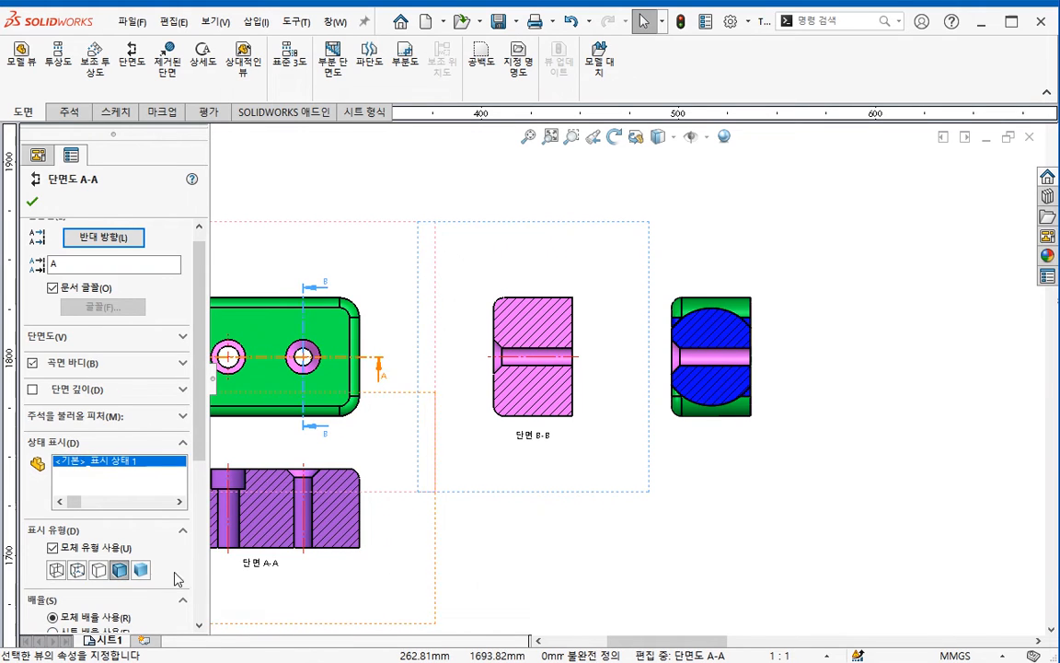
left_click(98, 570)
left_click(120, 570)
middle_click_drag(338, 584, 451, 570)
left_click(697, 559)
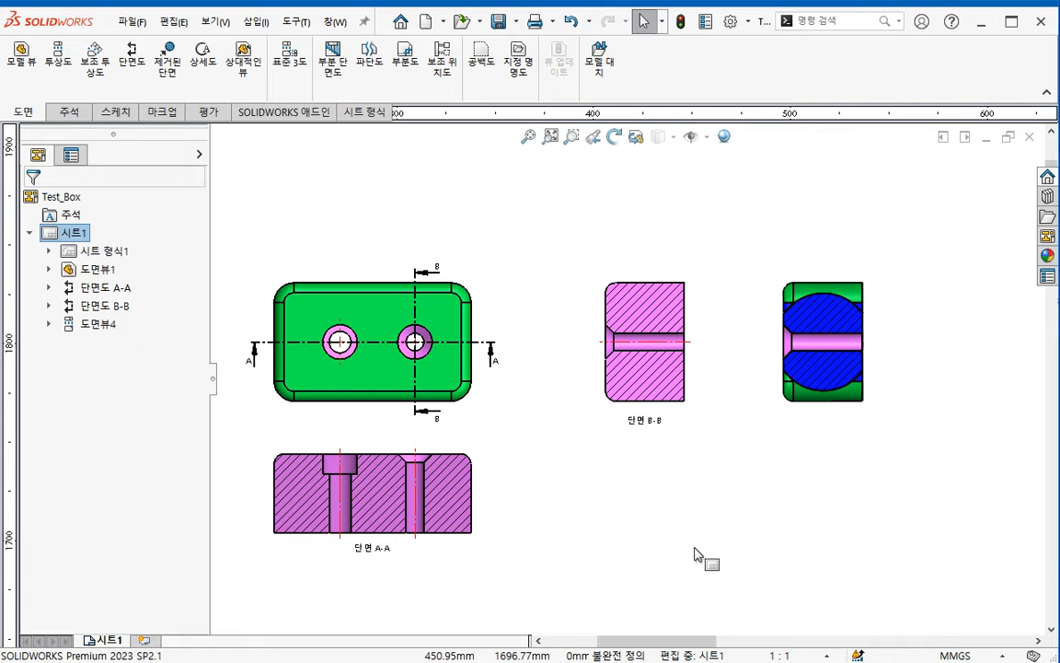
- Compare the colors of section B-B and the broken-out view, and place the Notepad color notes below them
scroll(810, 386, "down", 1)
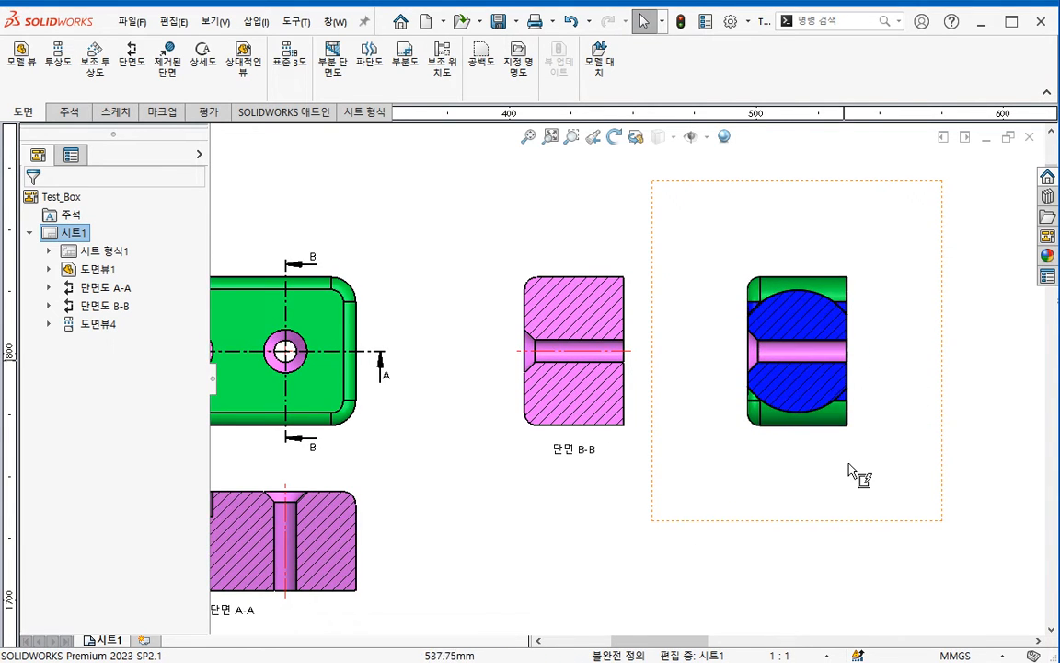
mouse_move(849, 469)
middle_mouse_down()
mouse_move(753, 447)
mouse_move(672, 468)
middle_mouse_up()
scroll(700, 398, "down", 1)
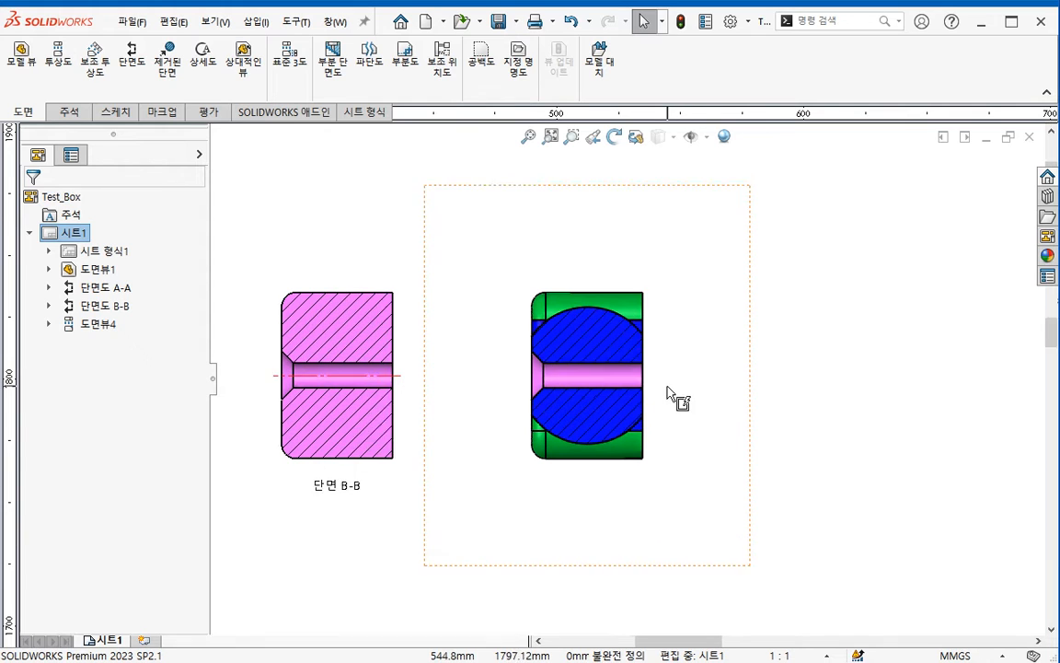
scroll(676, 396, "down", 1)
key("alt+Tab")
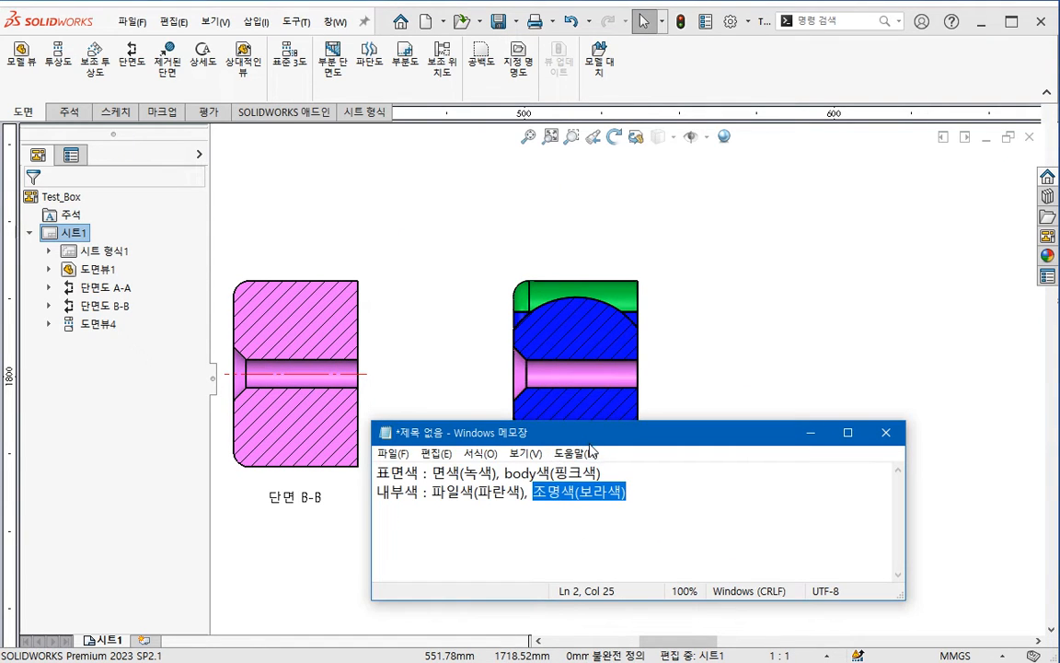
left_click_drag(592, 446, 692, 523)
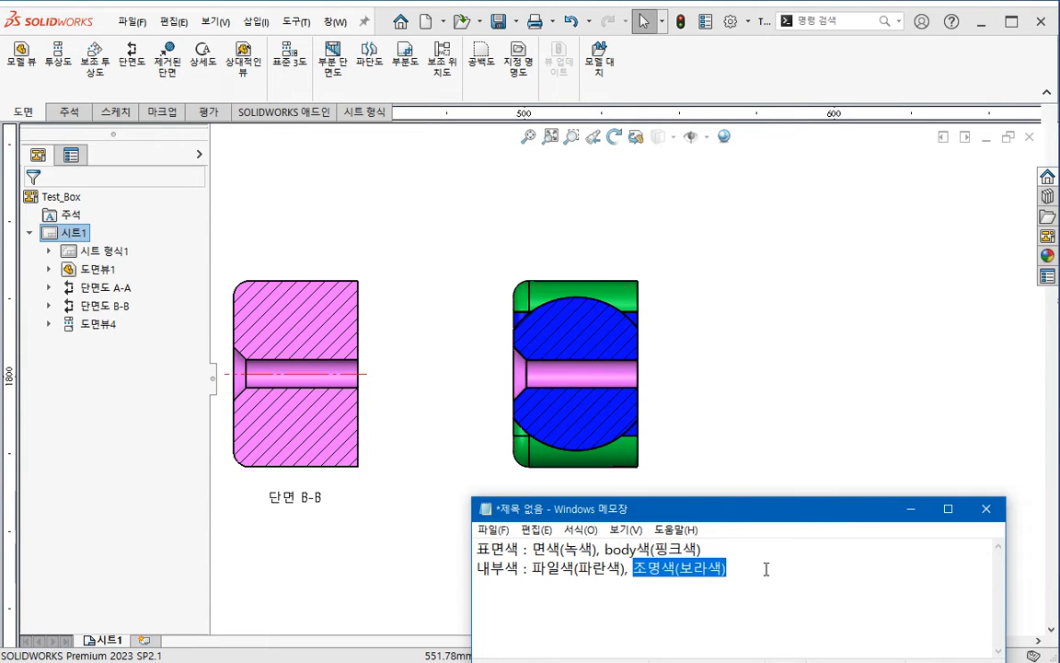
- Delete 조명색(보라색) from the interior color line of the notes and highlight the remaining 파일색(파란색)
left_click_drag(534, 568, 743, 571)
left_click(746, 572)
left_click_drag(633, 568, 749, 582)
key("BackSpace")
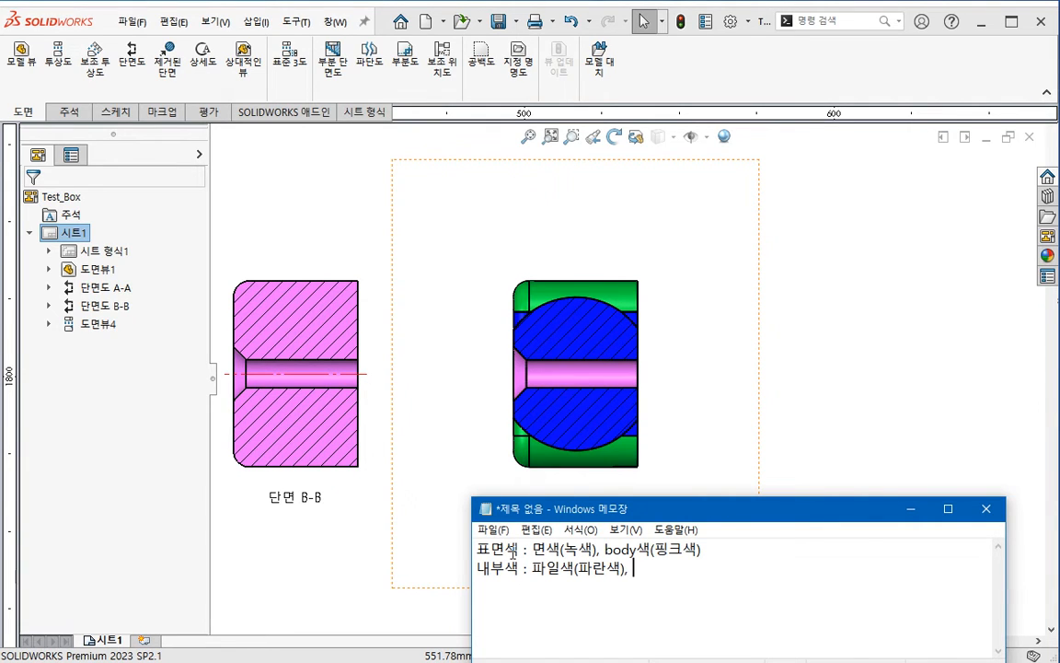
left_click_drag(532, 568, 626, 569)
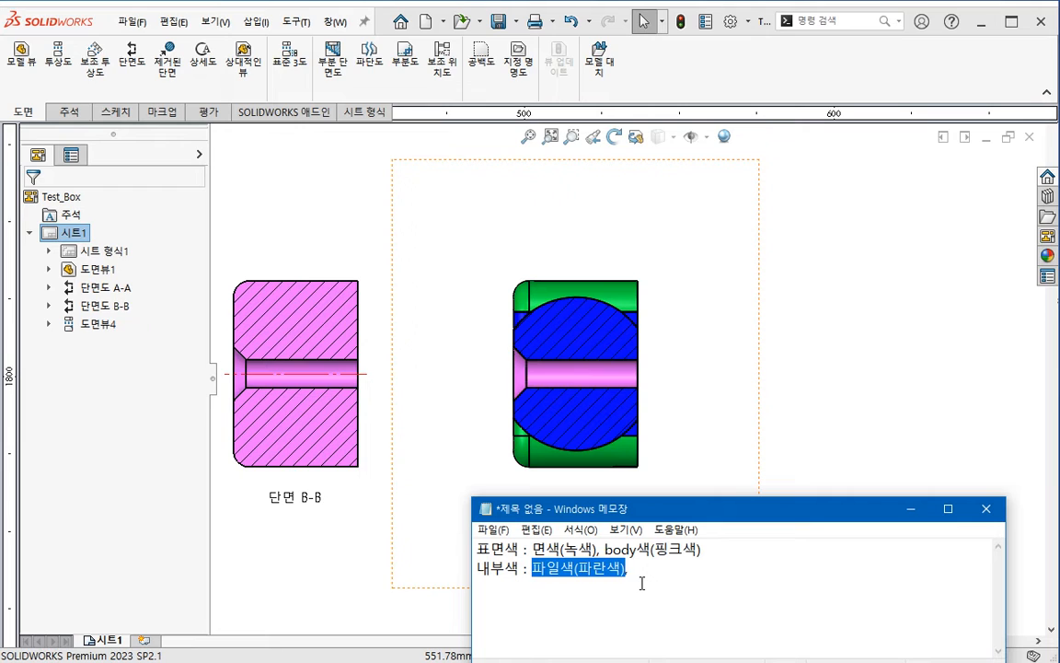
- Restore the deleted 조명색(보라색) text in the interior color note and highlight the 표면색 line
left_click(641, 582)
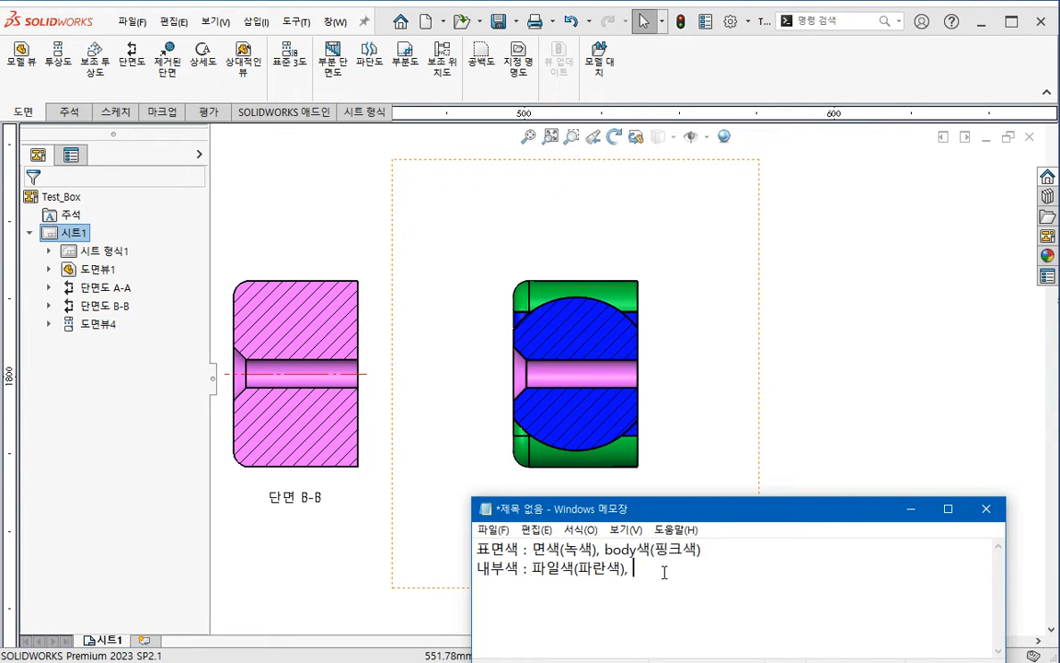
key("ctrl+z")
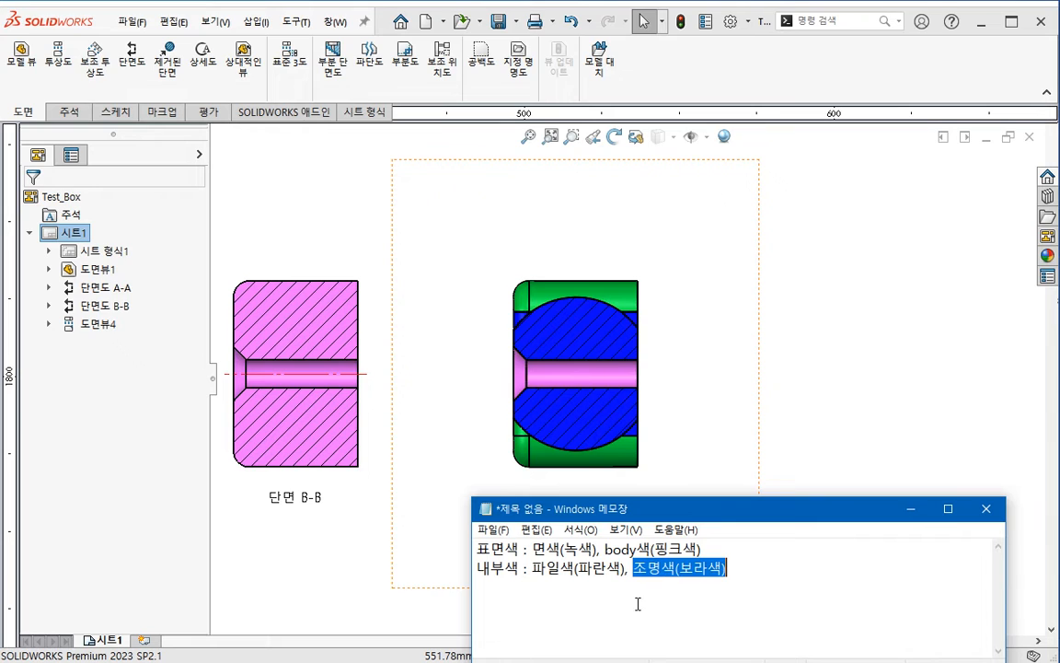
key("Left")
left_click_drag(480, 549, 738, 539)
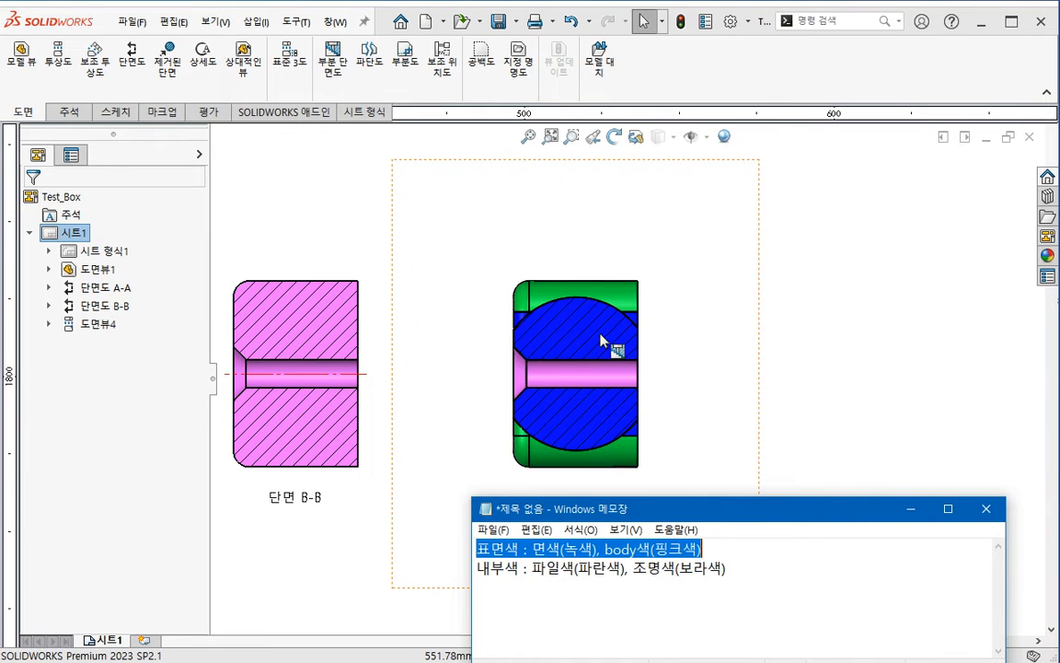
left_click(573, 574)
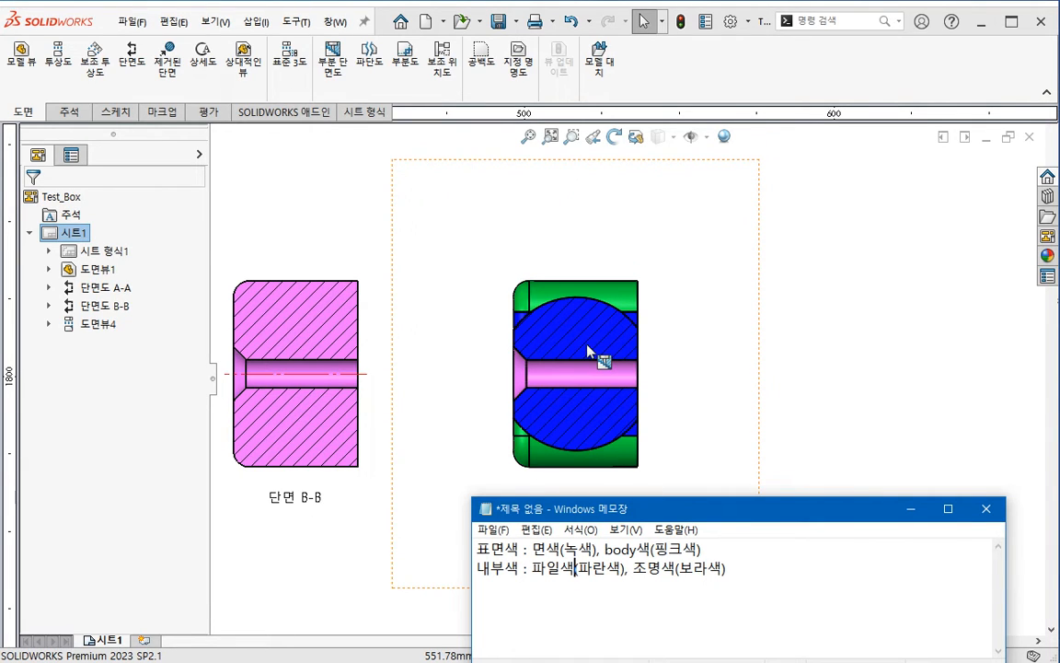
- Switch to the Test_Box part and remove the blue file-level appearance from the part
left_click(828, 379)
key("ctrl+Tab")
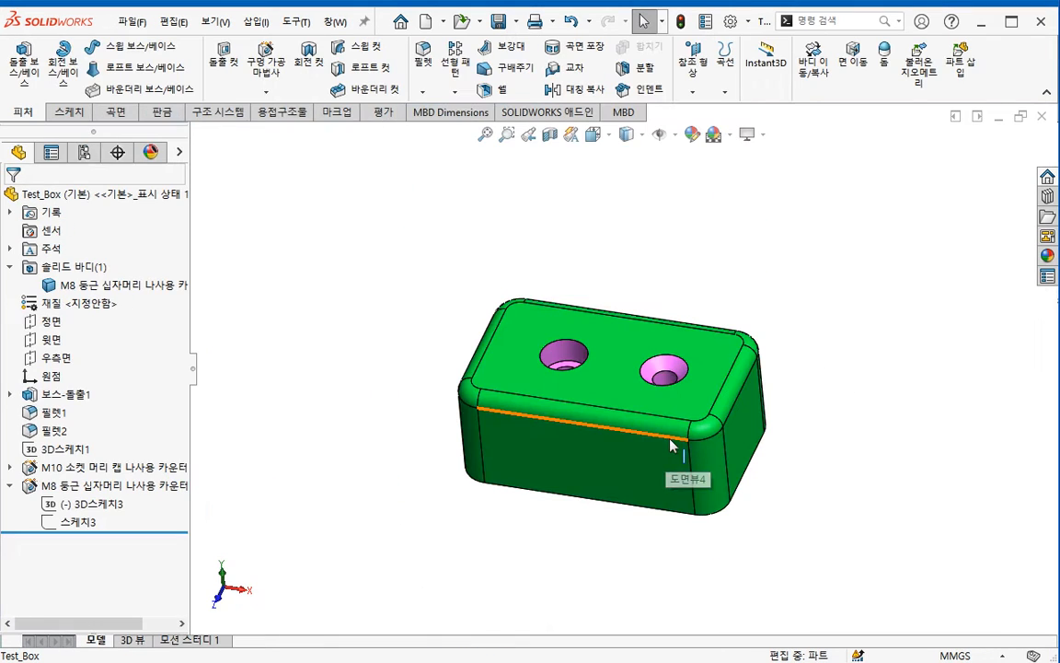
right_click(124, 194)
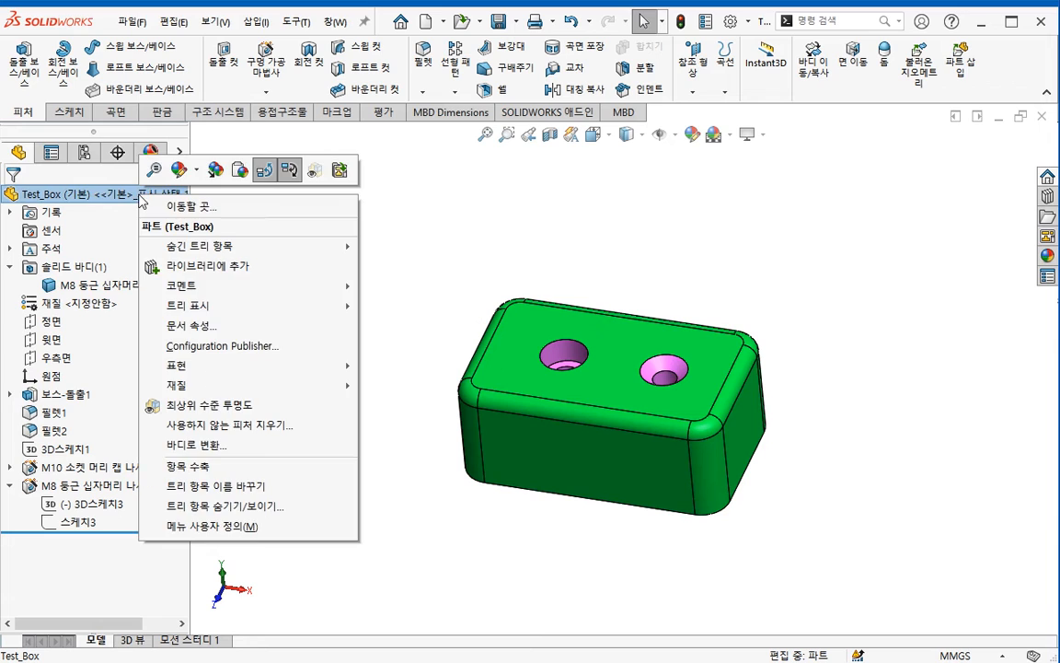
left_click(119, 197)
right_click(120, 200)
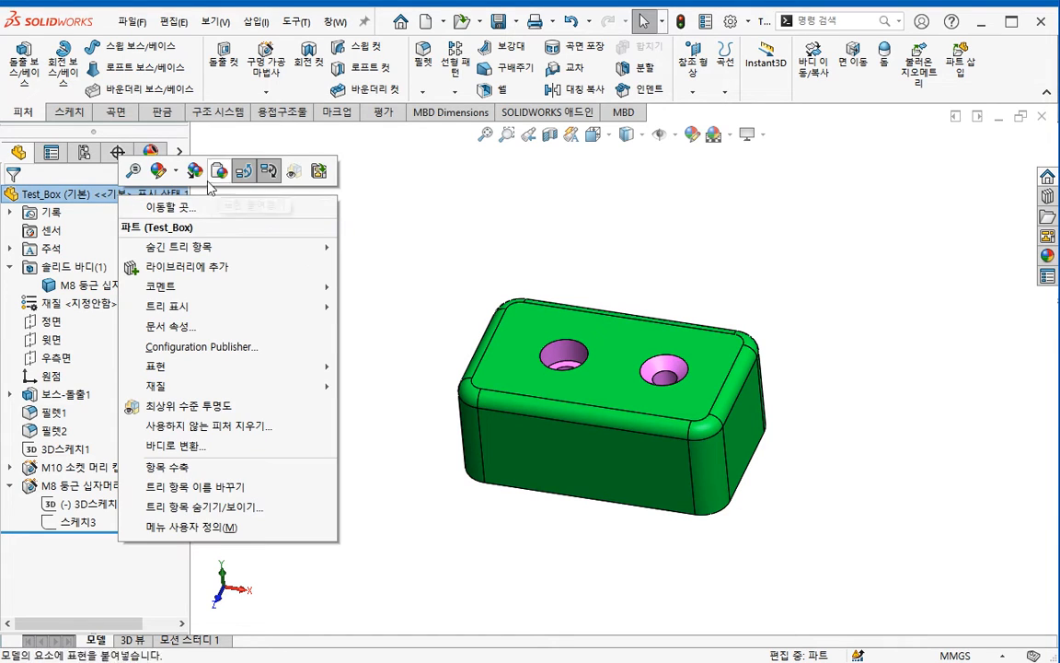
left_click(158, 170)
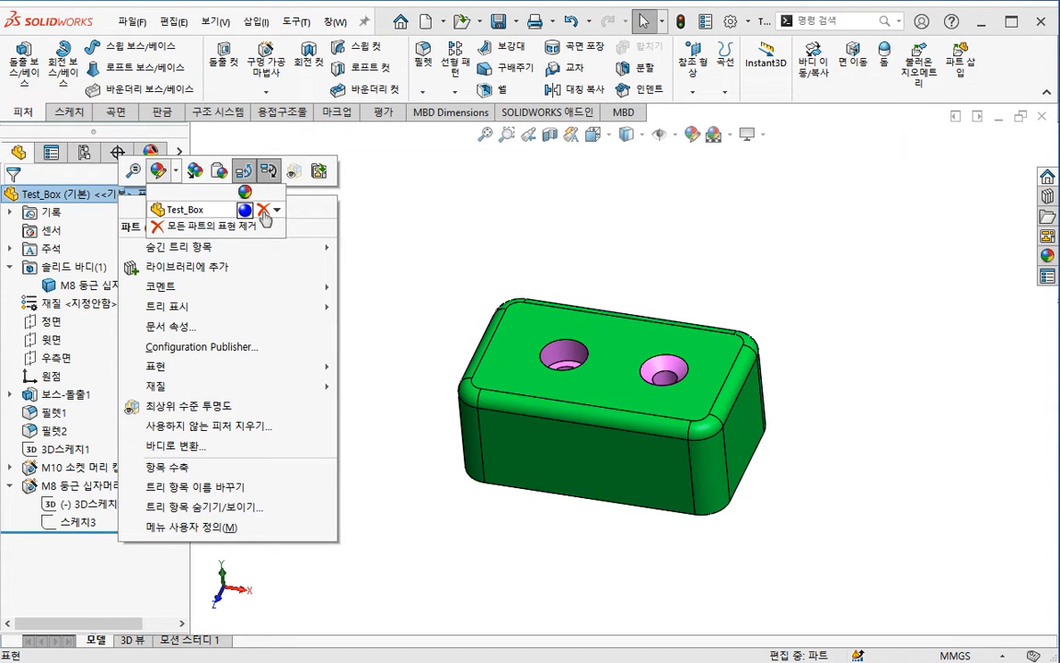
left_click(264, 212)
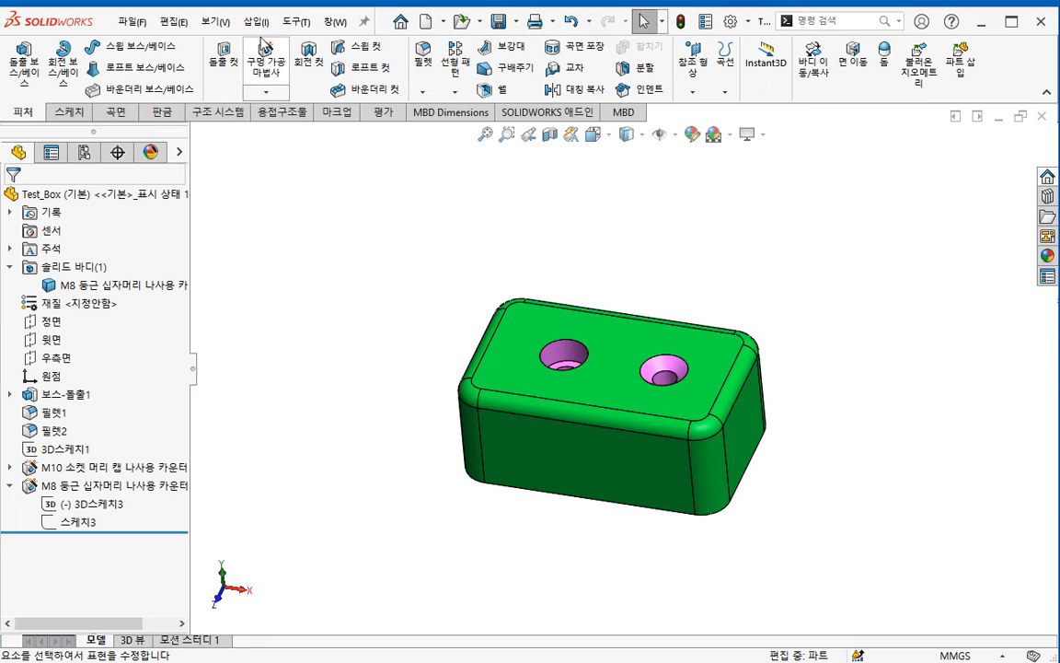
- Change the part's ambient light color to light violet-blue
left_click(218, 21)
mouse_move(276, 136)
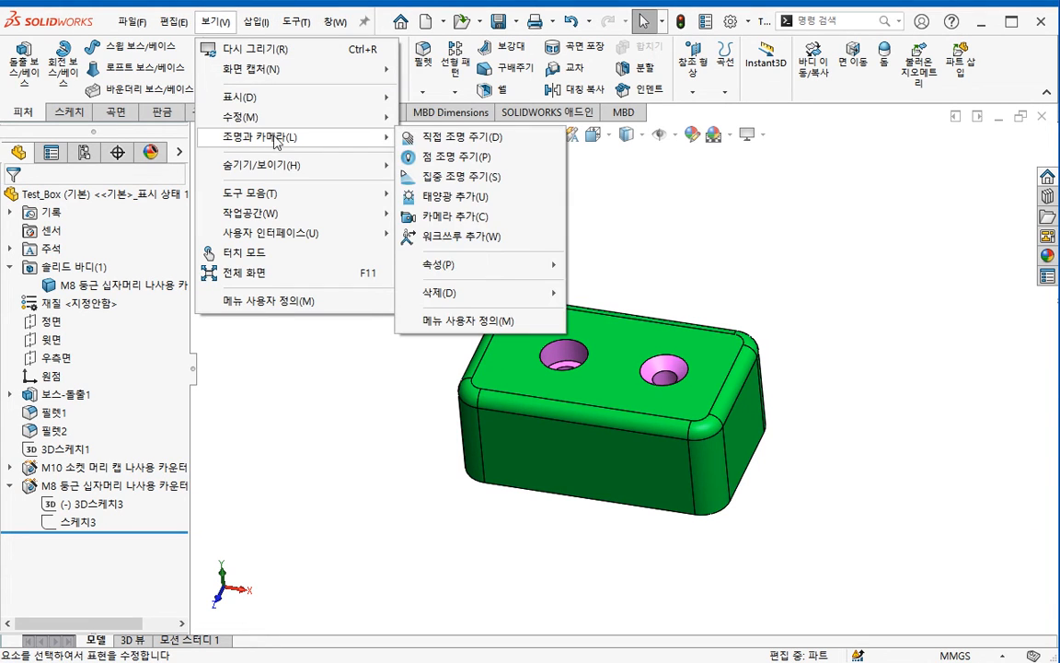
left_click(607, 266)
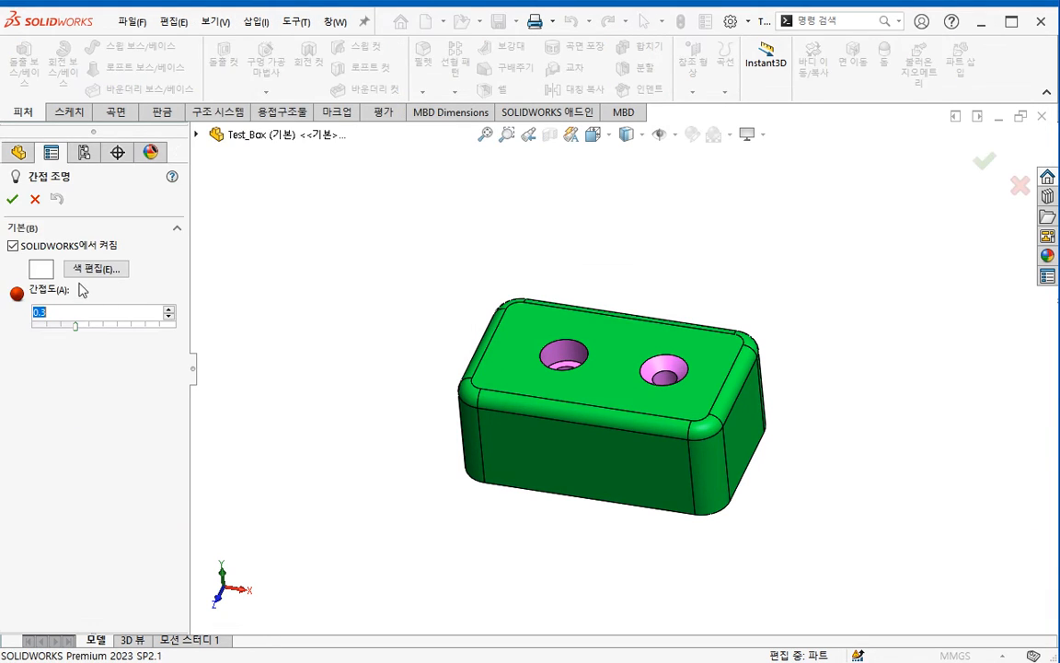
left_click(563, 275)
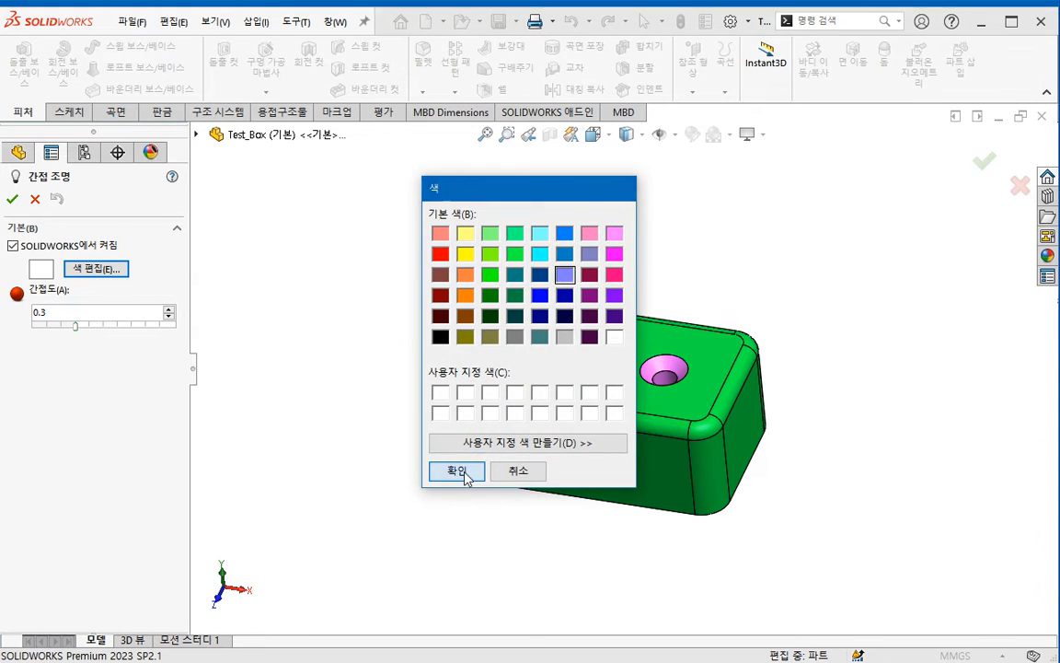
left_click(463, 470)
left_click(12, 199)
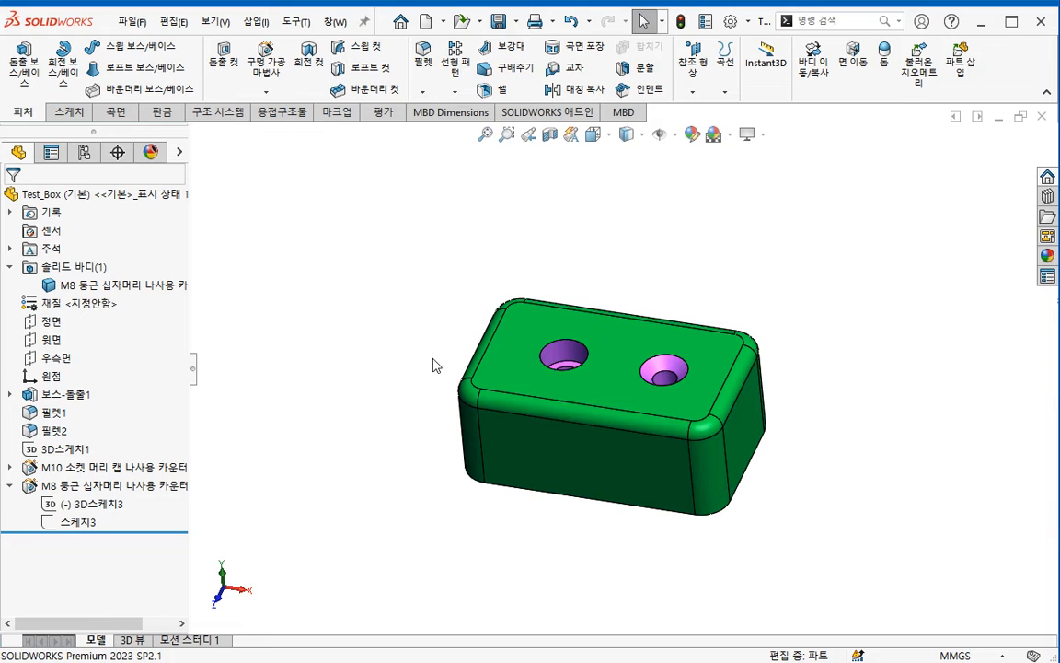
- Return to the drawing and refresh the broken-out view by setting it to Hidden Lines Removed and back to Shaded With Edges
key("ctrl+Tab")
left_click(702, 428)
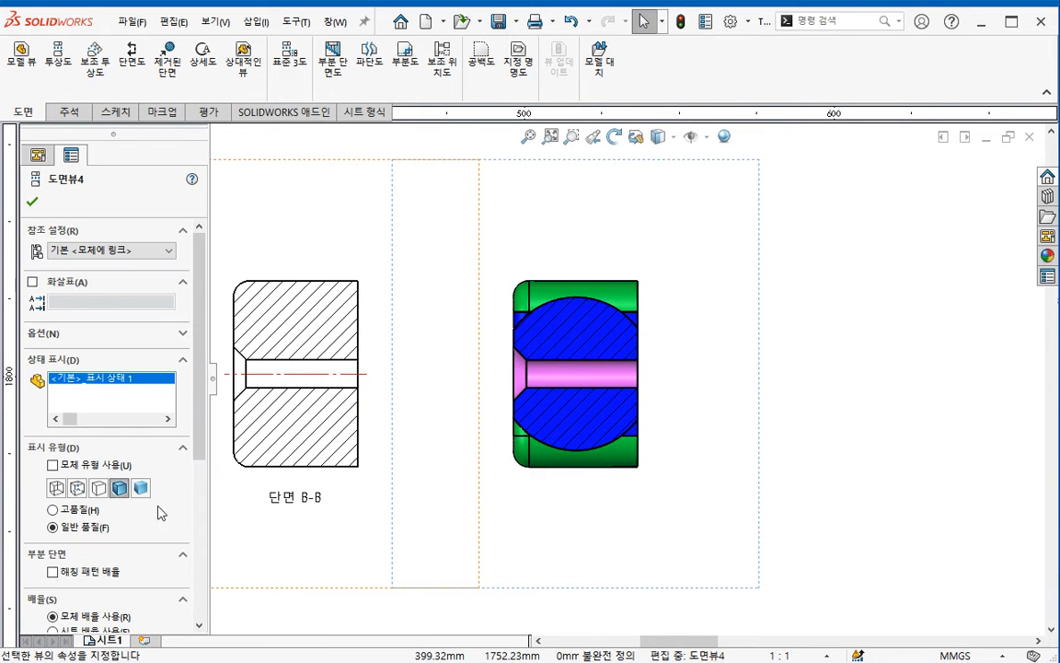
left_click(98, 488)
left_click(120, 488)
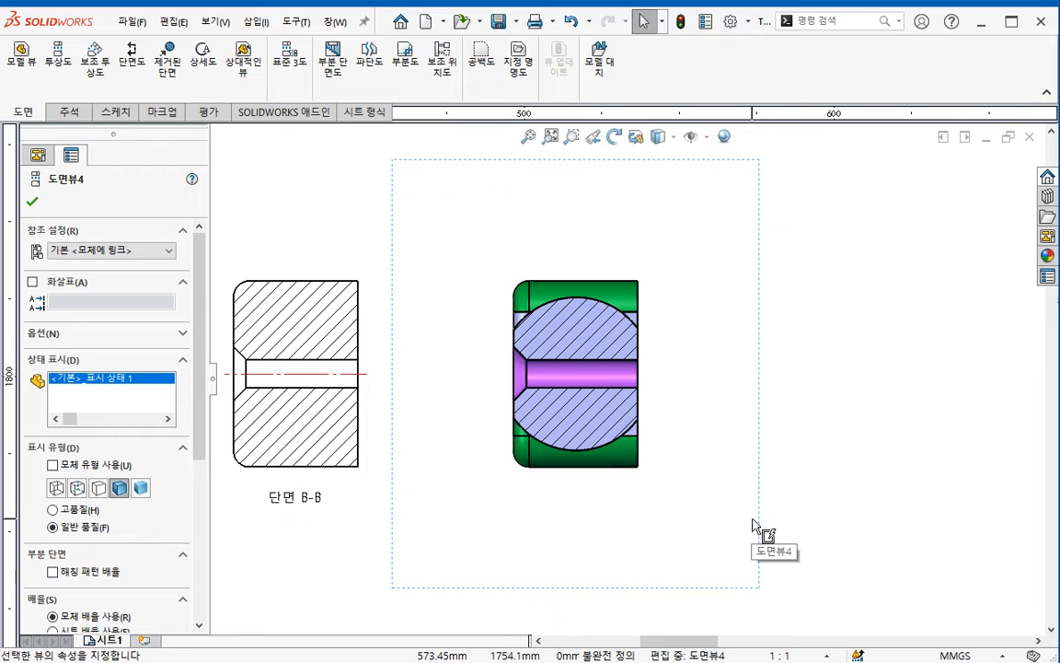
mouse_move(634, 534)
middle_mouse_down()
mouse_move(745, 530)
mouse_move(751, 541)
middle_mouse_up()
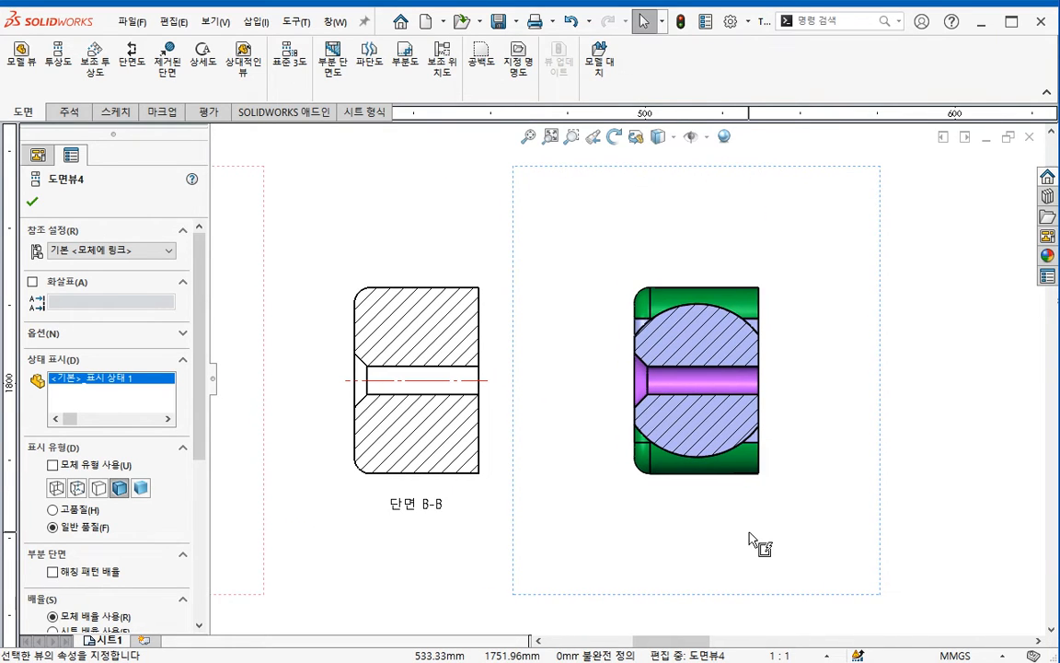
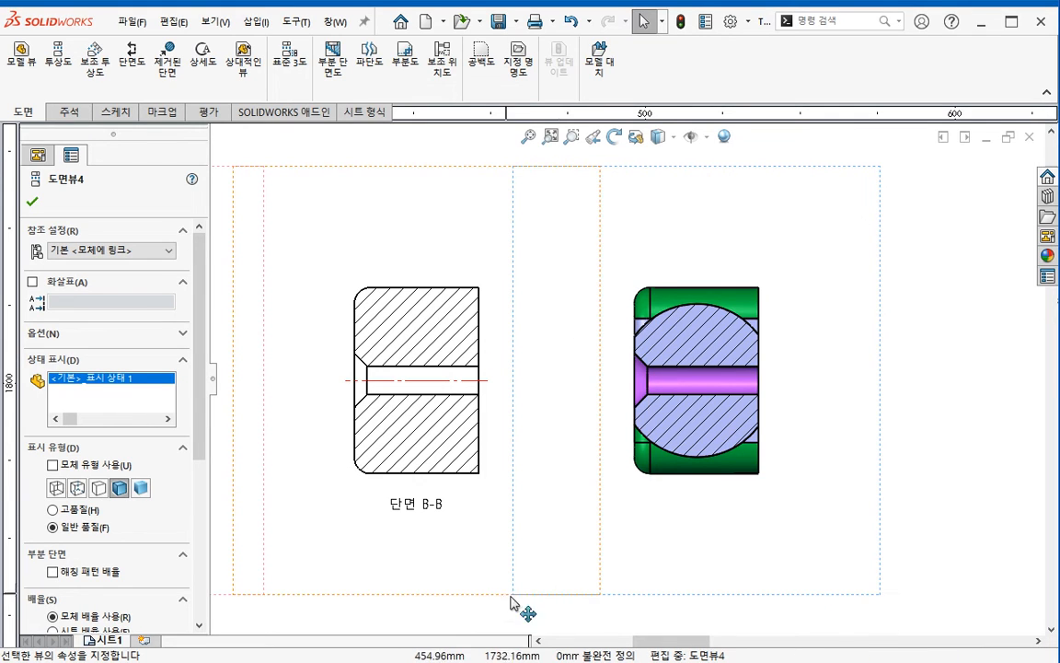
left_click(590, 618)
- Return to the Test_Box part and raise the ambient light intensity to 1
key("ctrl+Tab")
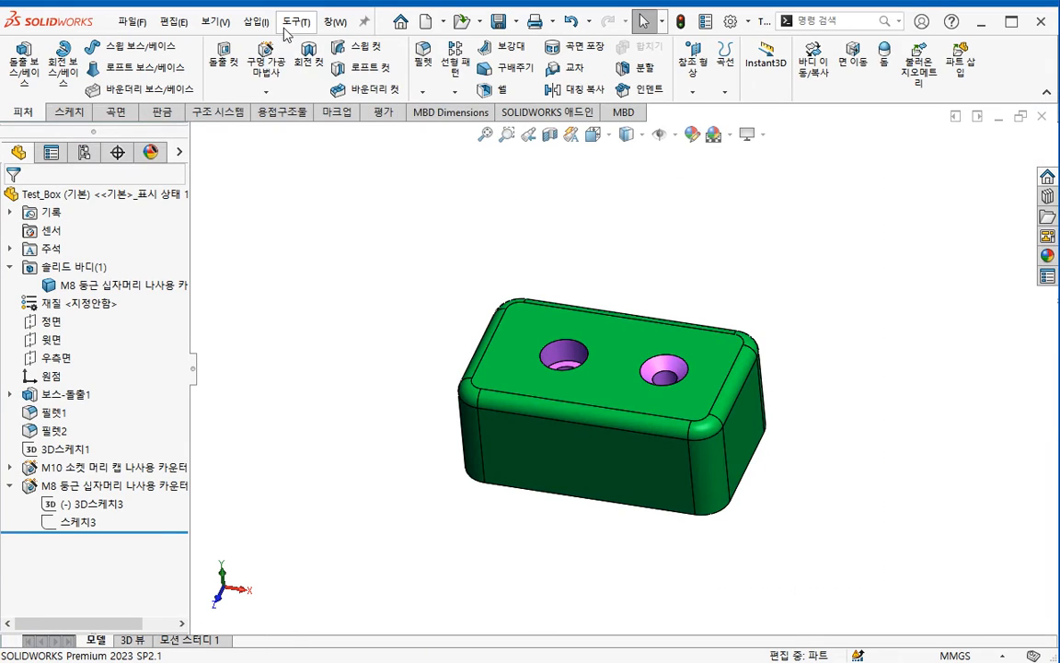
left_click(296, 22)
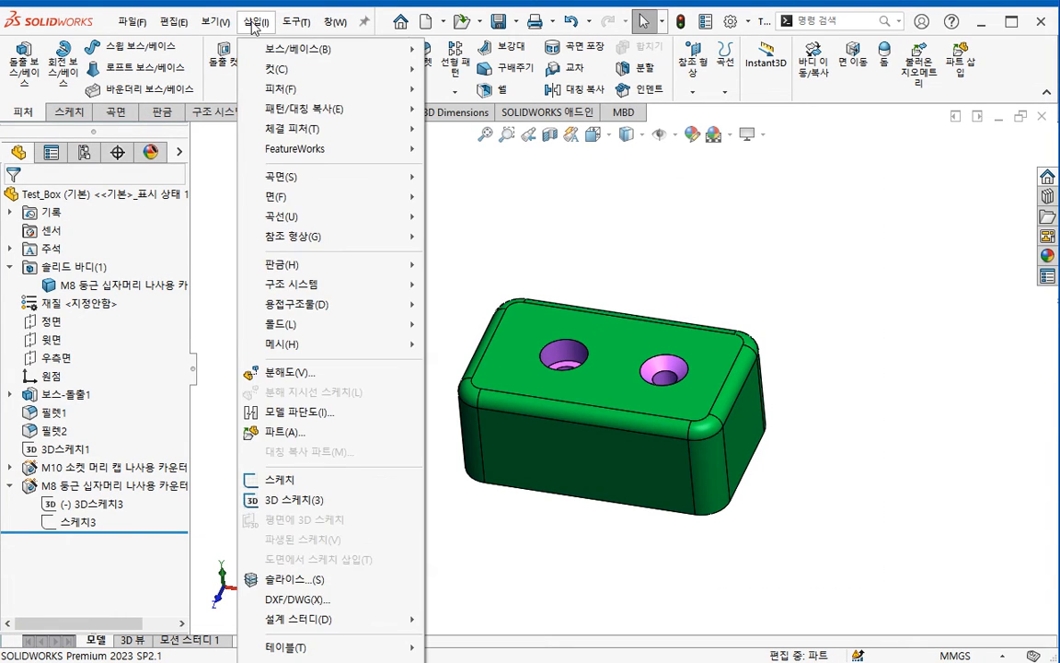
mouse_move(211, 28)
mouse_move(276, 136)
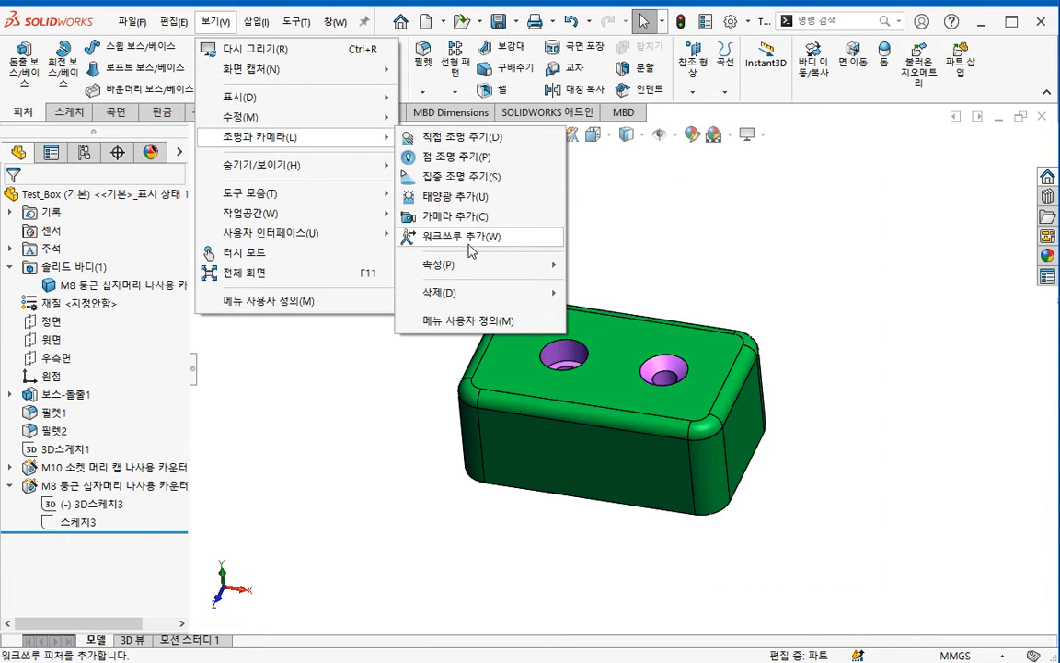
mouse_move(552, 265)
left_click(611, 264)
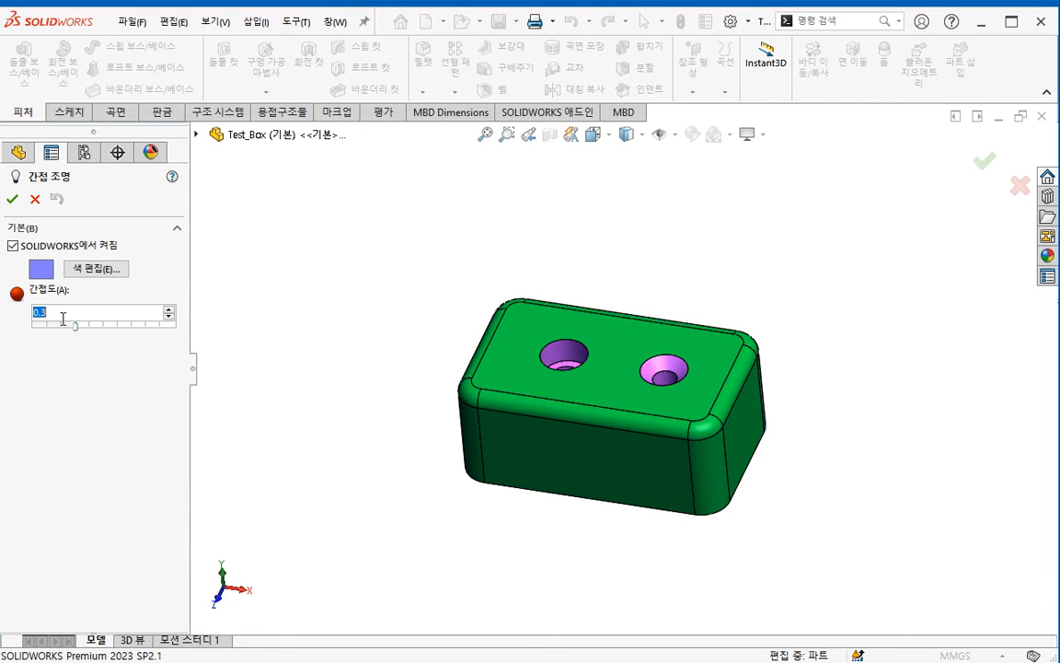
left_click_drag(72, 324, 176, 329)
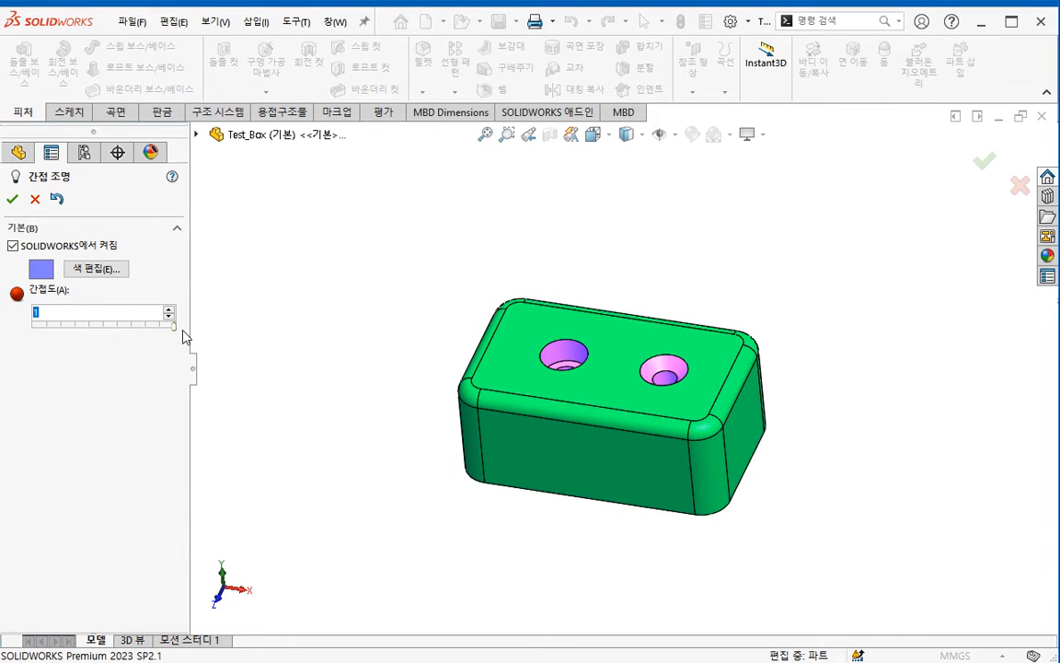
left_click(12, 199)
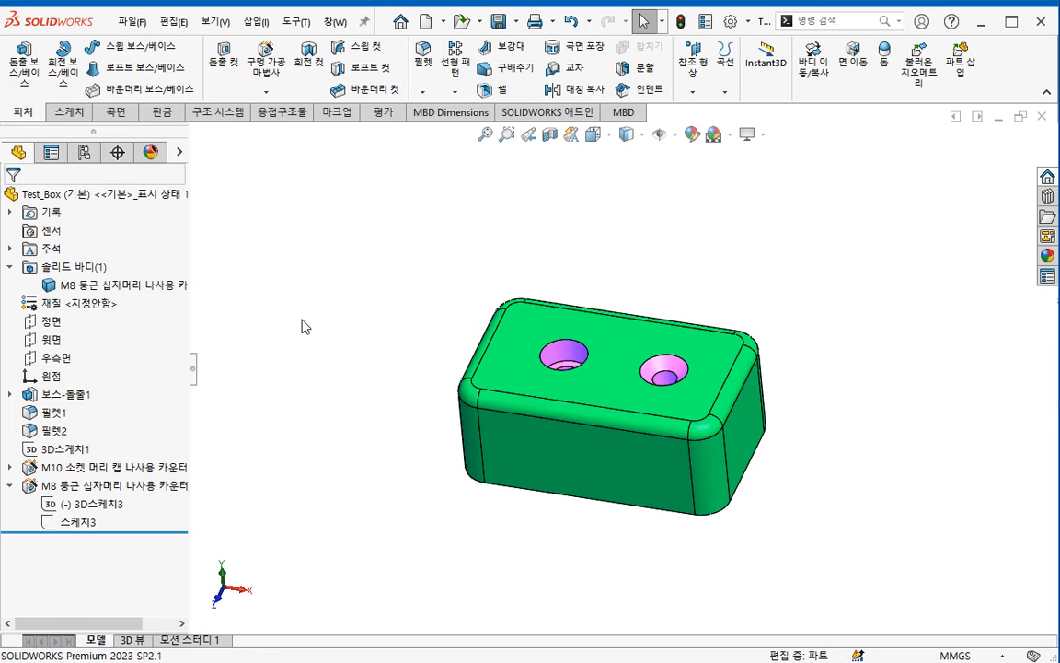
- In the drawing, toggle the broken-out view to Hidden Lines Removed and back to Shaded With Edges to update its colors
key("ctrl+Tab")
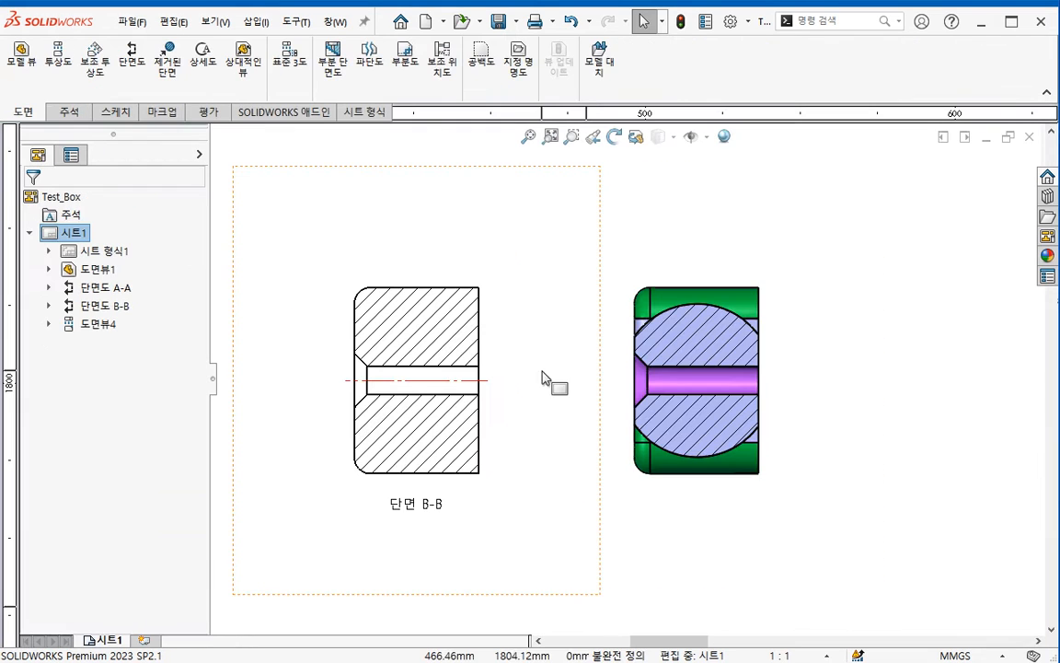
left_click(598, 247)
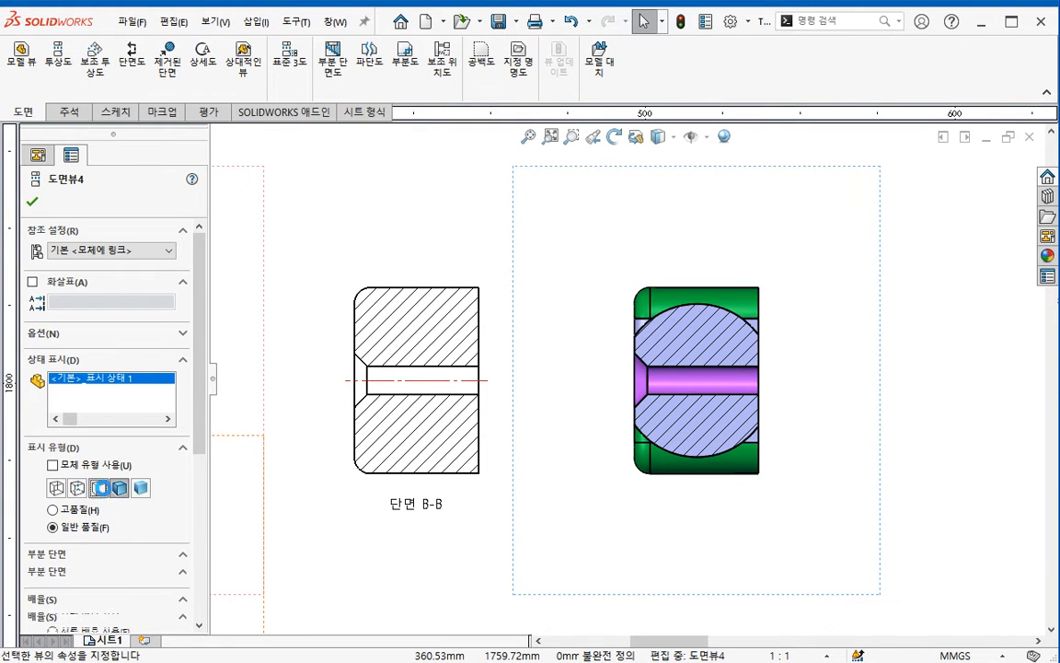
left_click(99, 488)
left_click(119, 487)
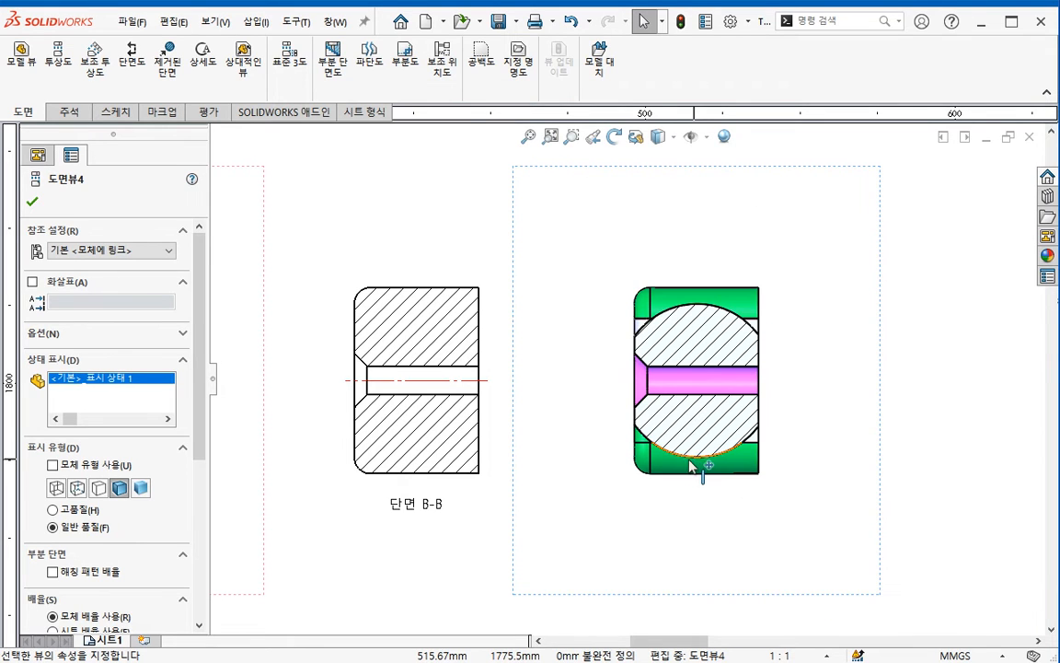
- Return to the Test_Box part and lower the ambient light intensity to 0
key("ctrl+Tab")
left_click(216, 21)
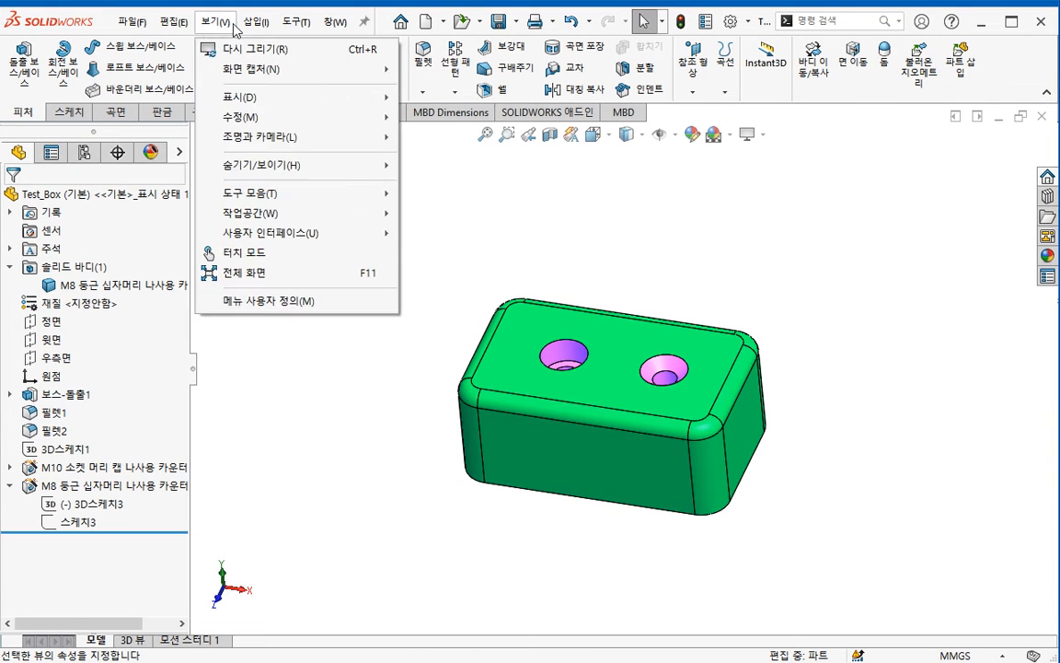
mouse_move(289, 164)
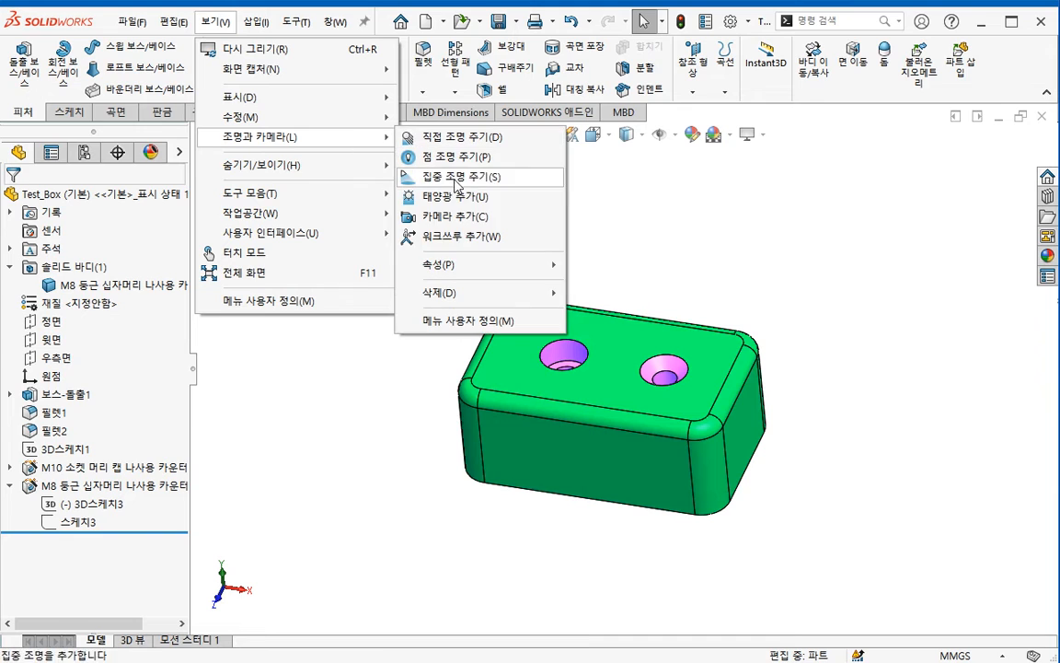
left_click(598, 264)
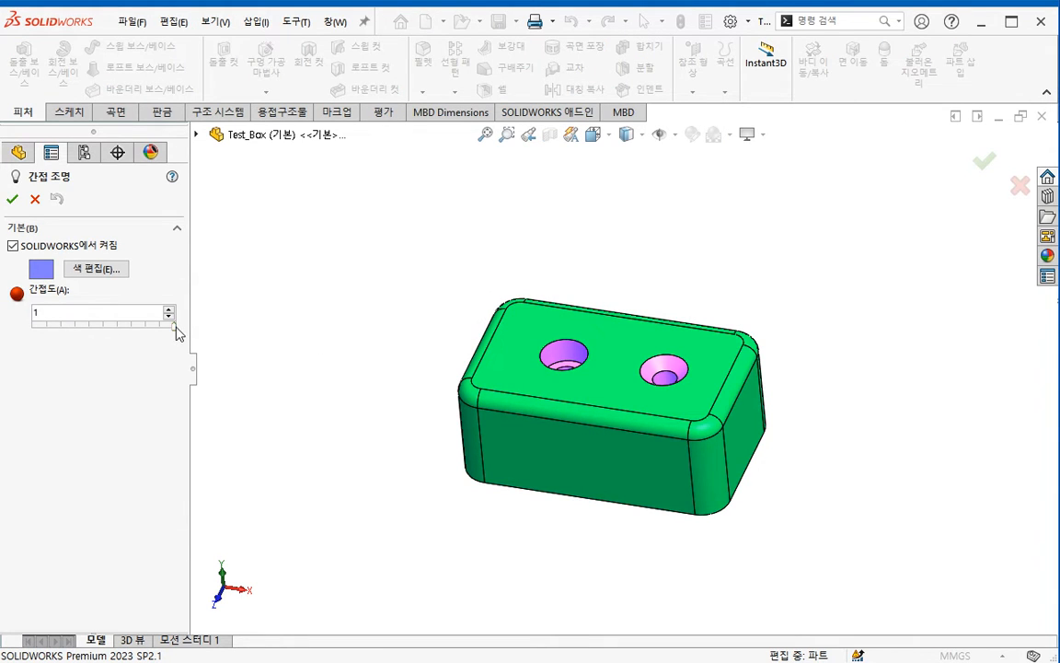
left_click_drag(175, 326, 12, 328)
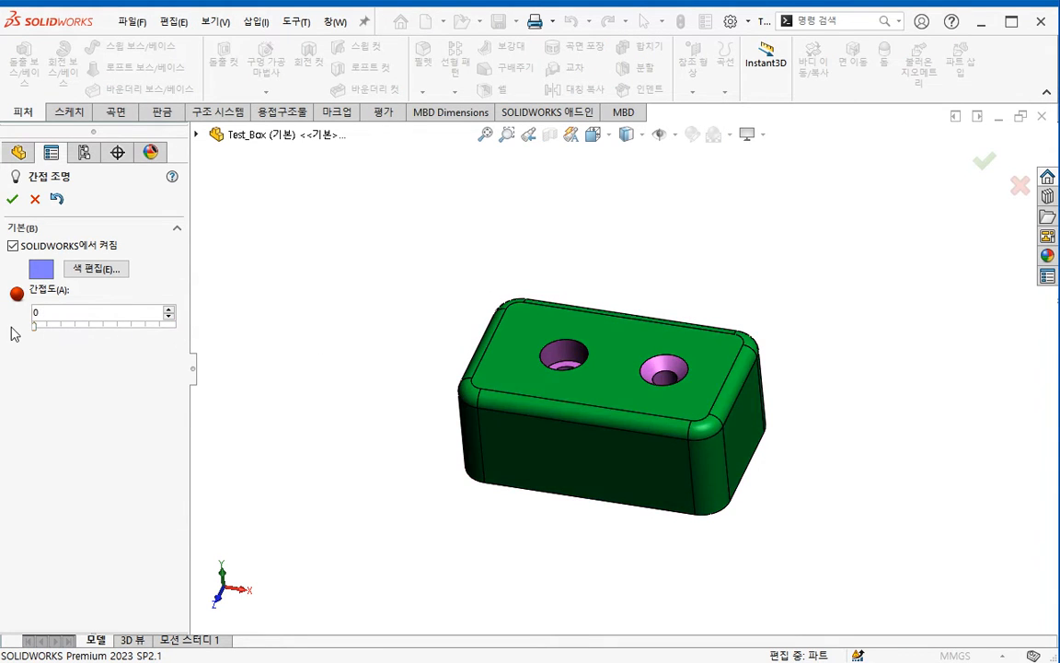
left_click(12, 199)
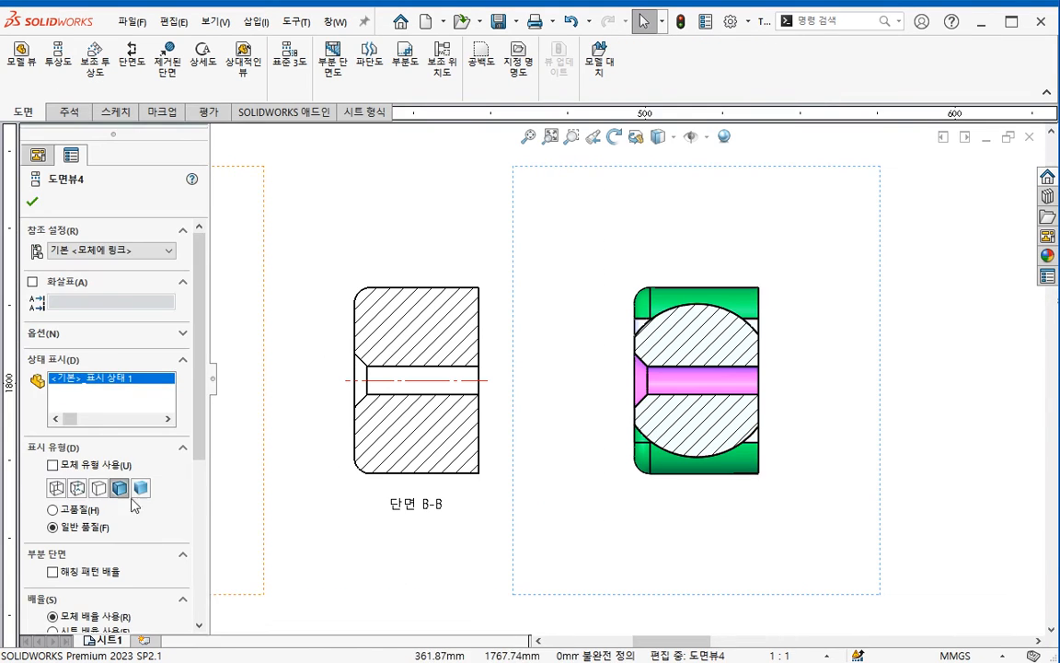
- Refresh the drawing's broken-out view through Hidden Lines Removed, and set it and section views B-B and A-A to Shaded With Edges
left_click(100, 491)
left_click(118, 491)
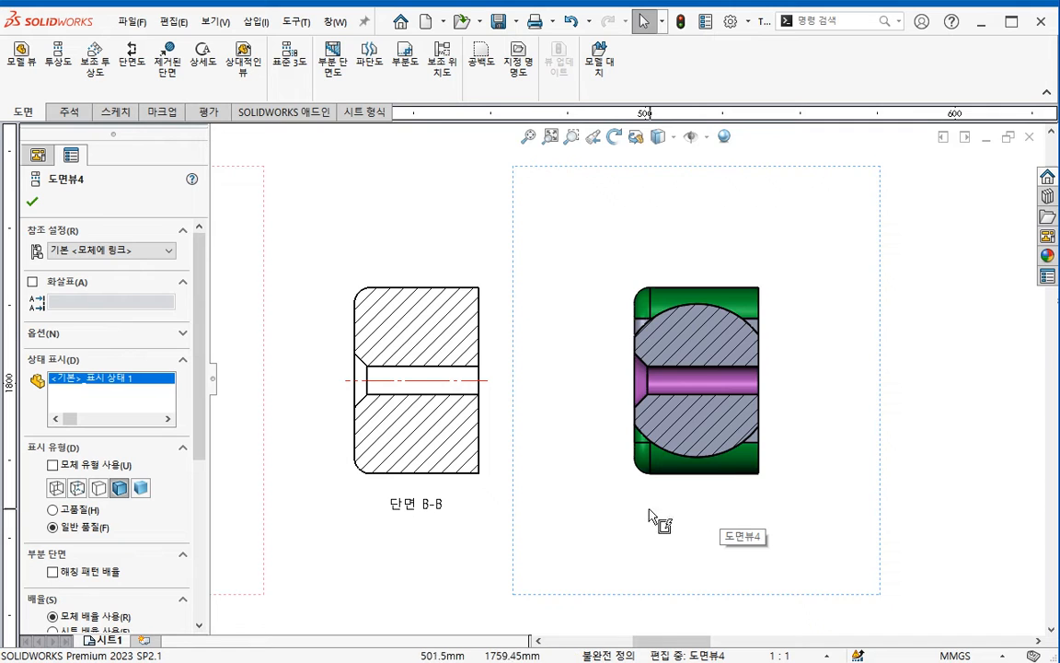
scroll(649, 516, "down", 5)
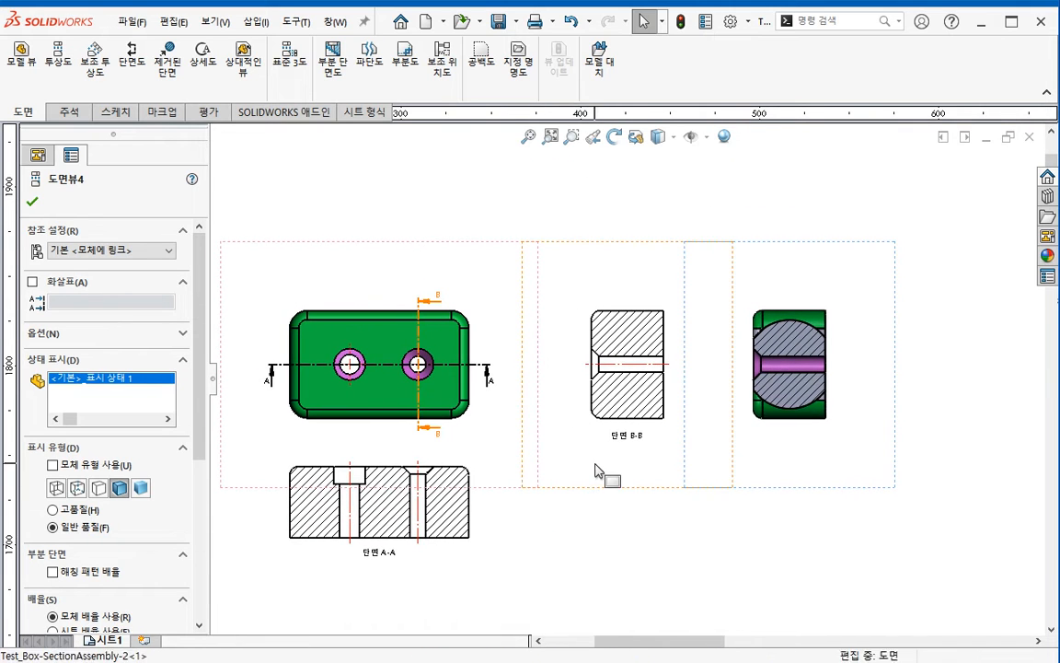
left_click(597, 472)
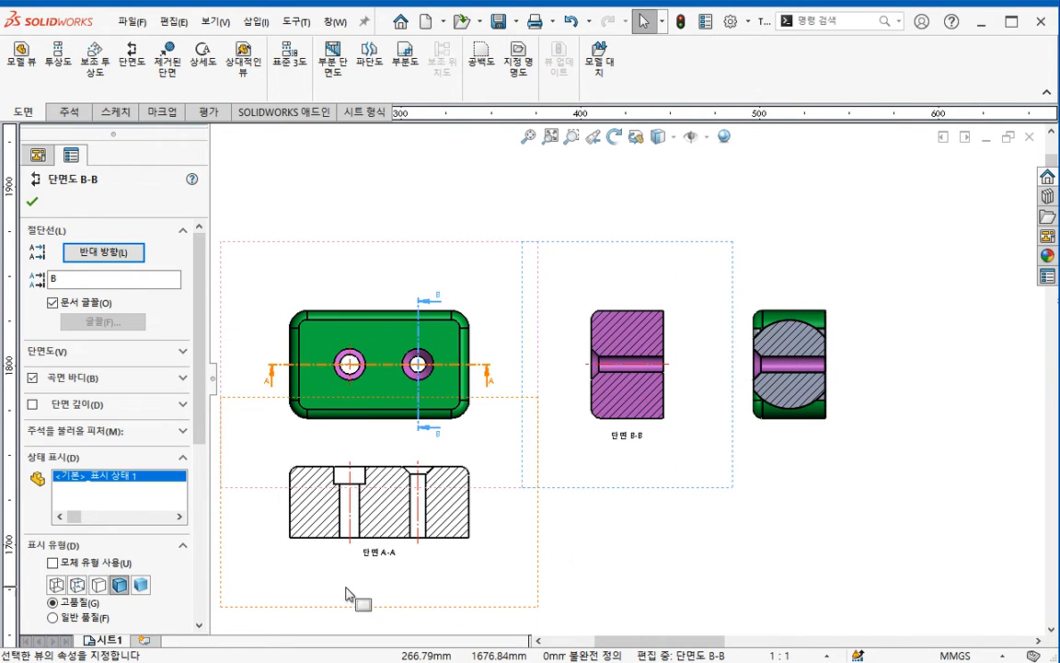
left_click(363, 520)
left_click(119, 585)
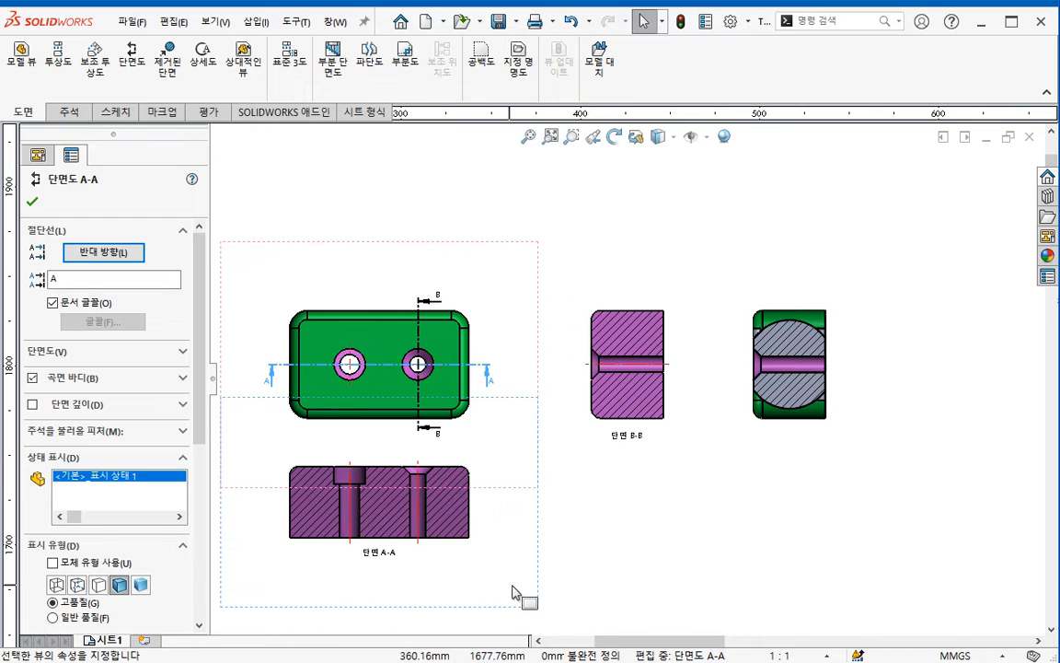
- Refresh section view A-A by switching it to Hidden Lines Removed and back to Shaded With Edges
middle_click_drag(623, 573, 644, 556)
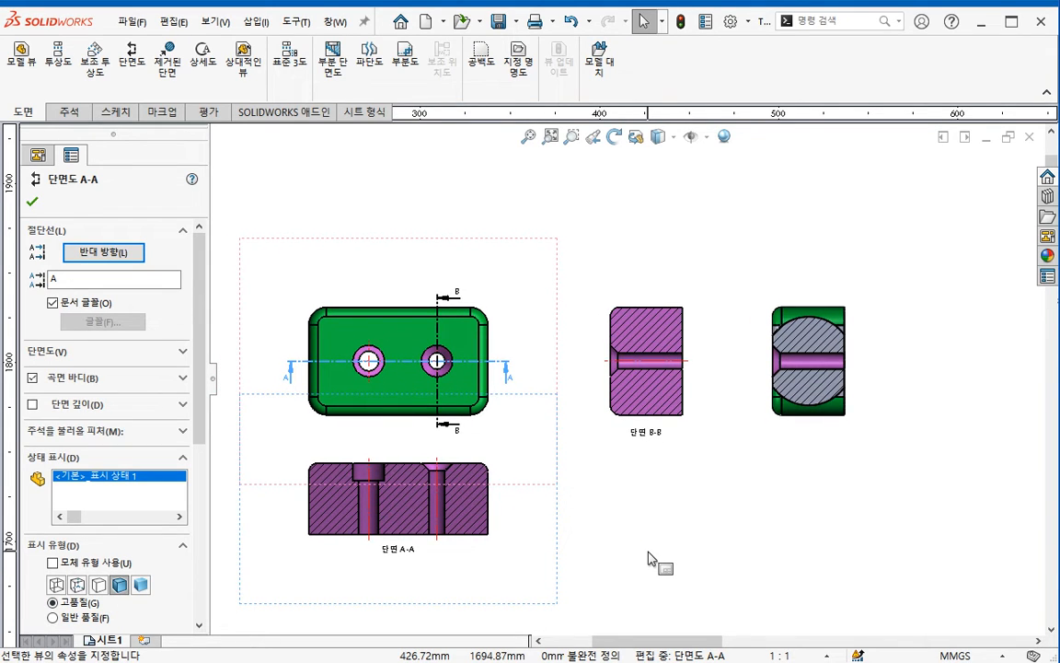
scroll(679, 396, "down", 1)
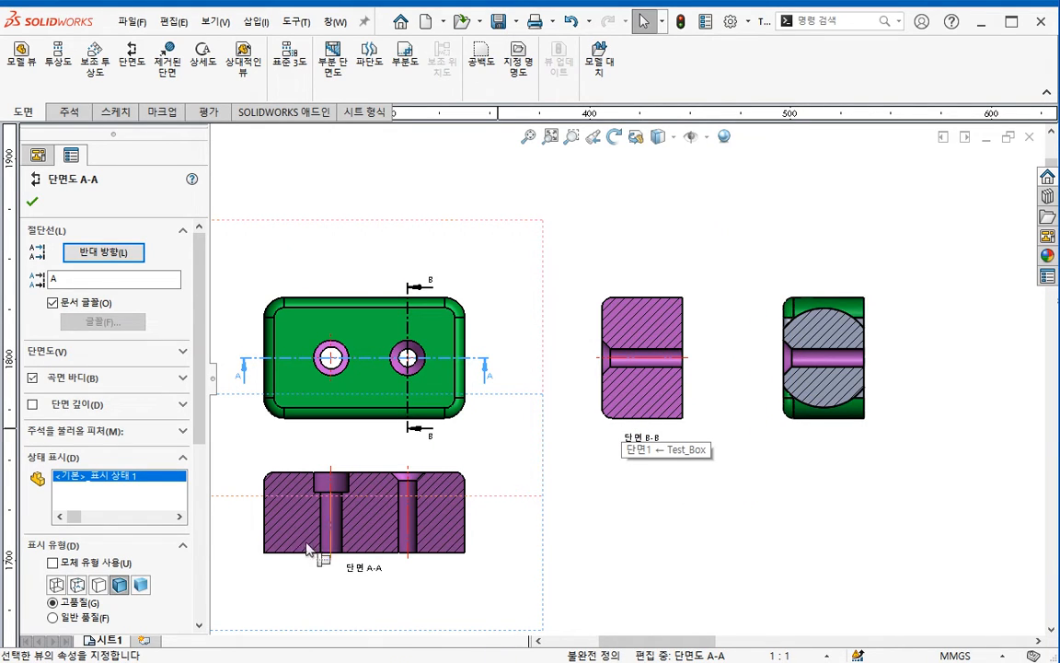
left_click(102, 586)
left_click(120, 585)
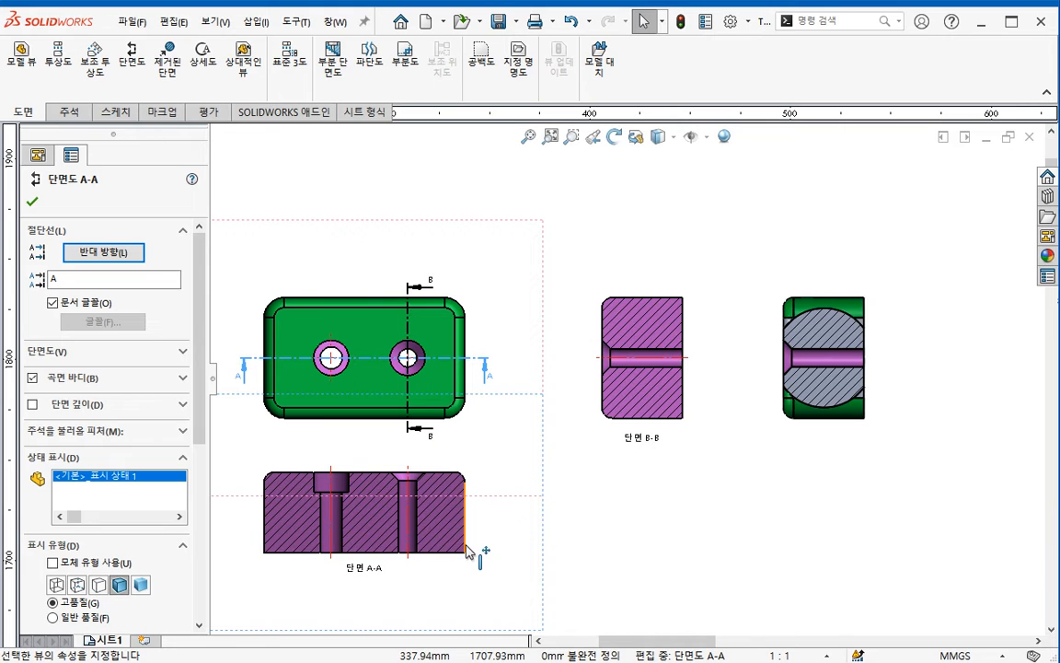
- Switch to the Notepad notes, review the surface and interior color lines beside the views, and return to the SOLIDWORKS drawing
key("alt+Tab")
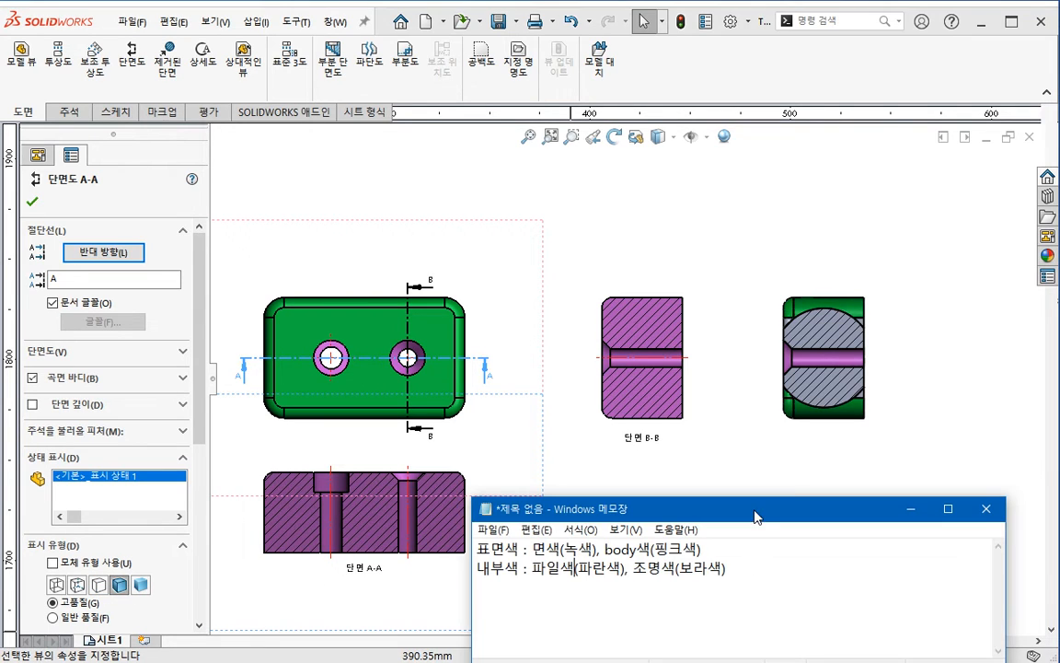
left_click_drag(747, 511, 768, 503)
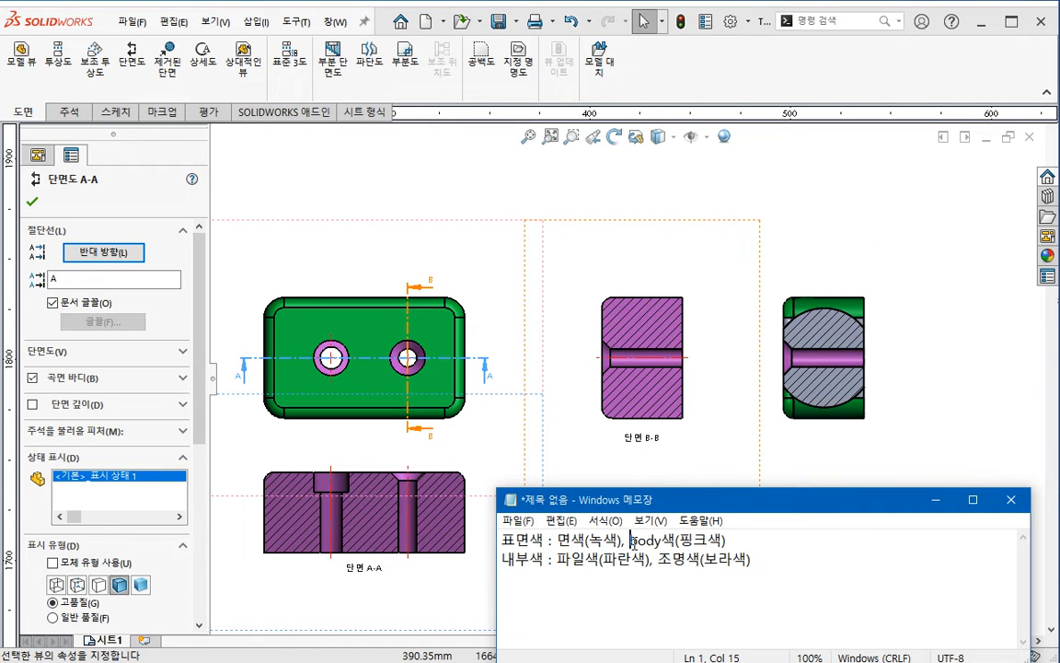
left_click(747, 543)
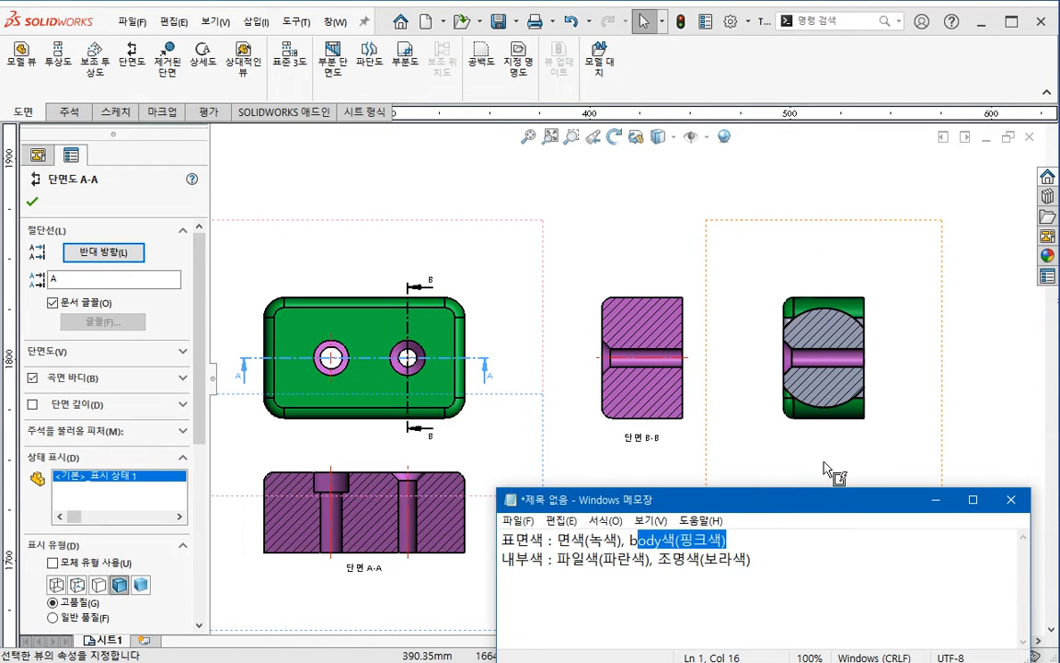
left_click(970, 442)
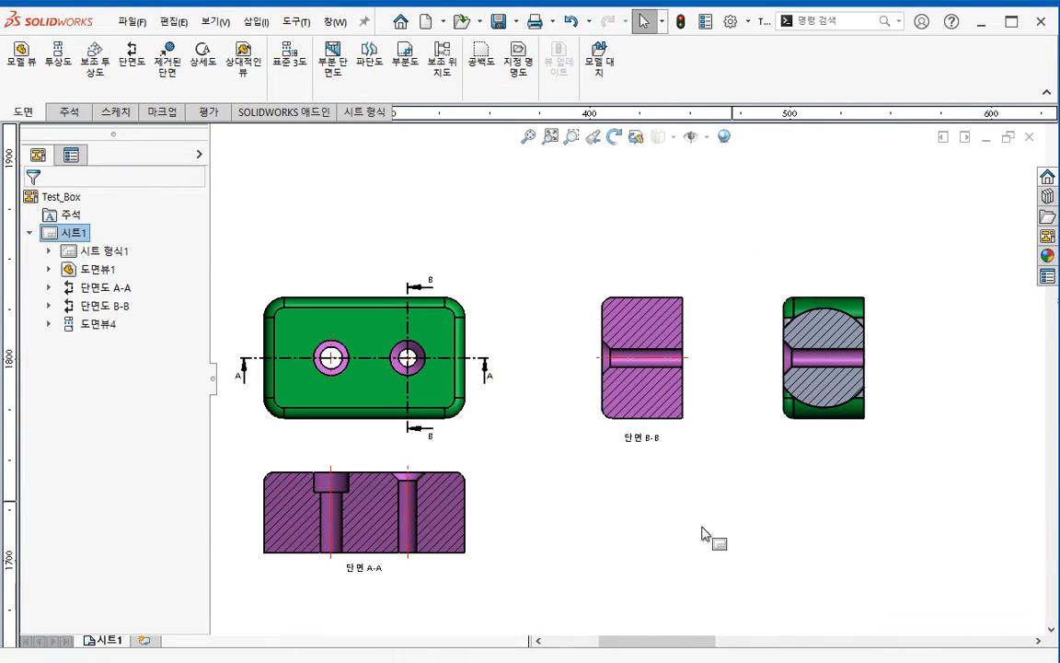
- Return to the Test_Box part and set the ambient light color to white
key("ctrl+Tab")
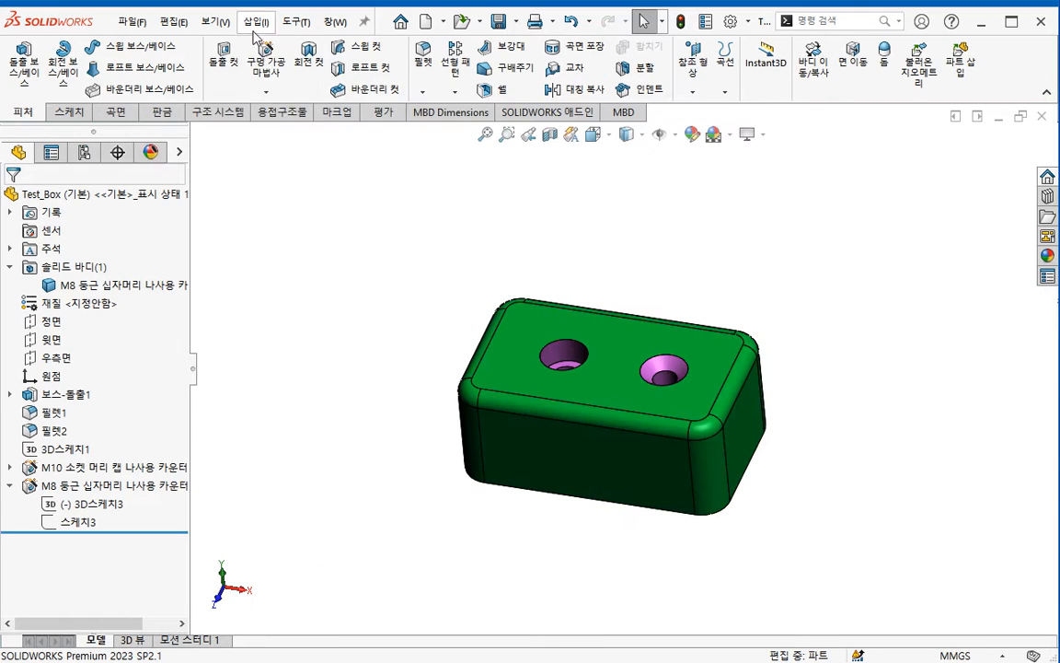
left_click(215, 21)
mouse_move(364, 145)
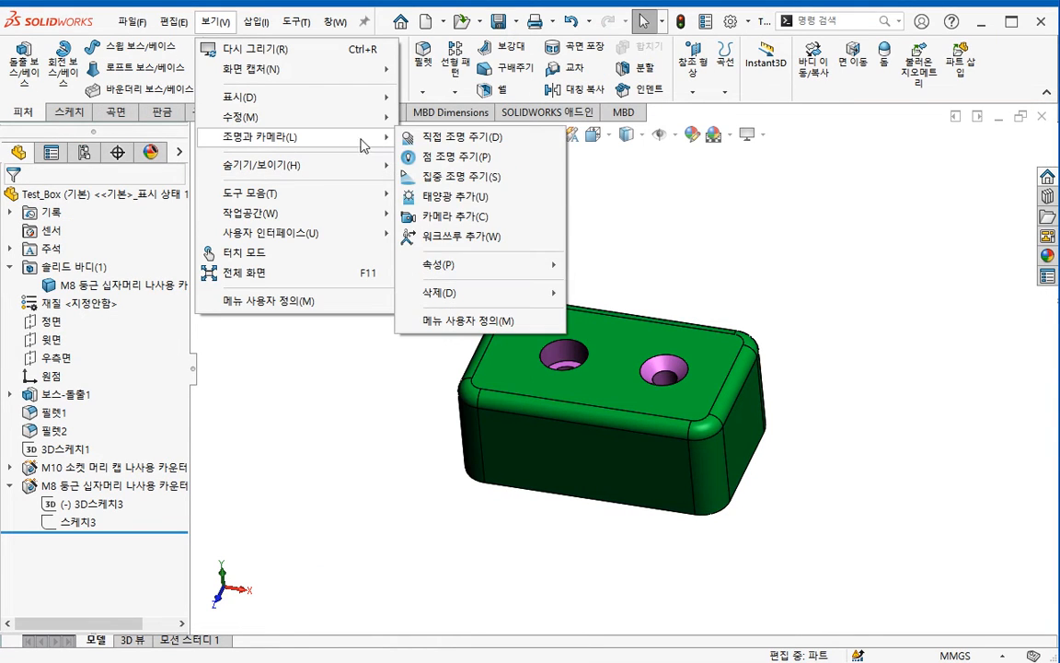
mouse_move(460, 264)
left_click(603, 264)
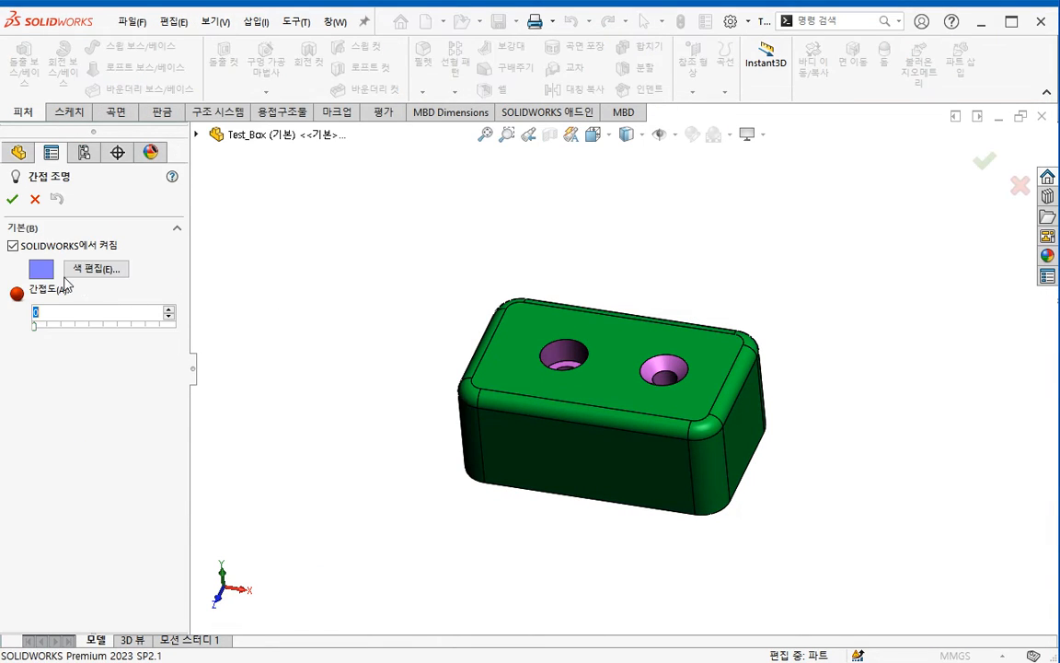
left_click(92, 269)
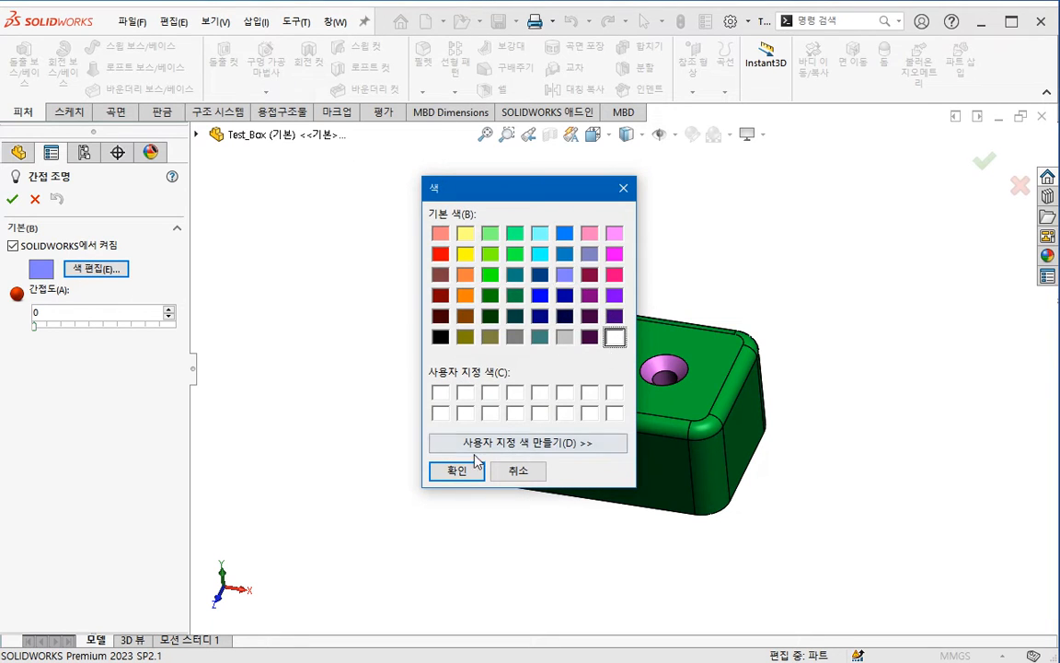
left_click(474, 466)
left_click(12, 199)
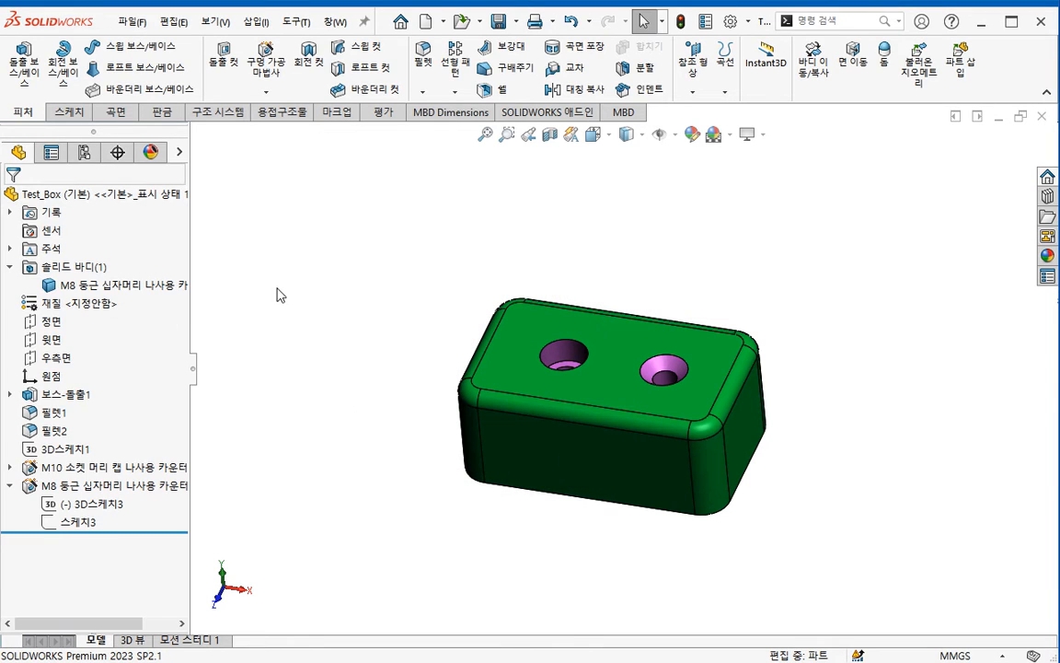
left_click(142, 195)
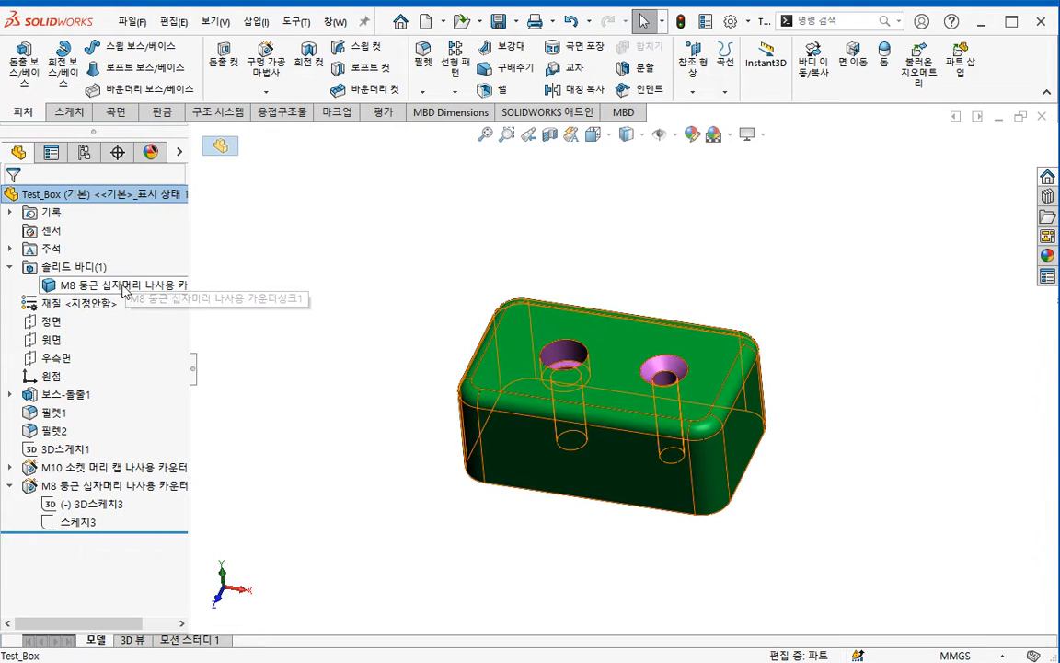
left_click(110, 284)
left_click(359, 335)
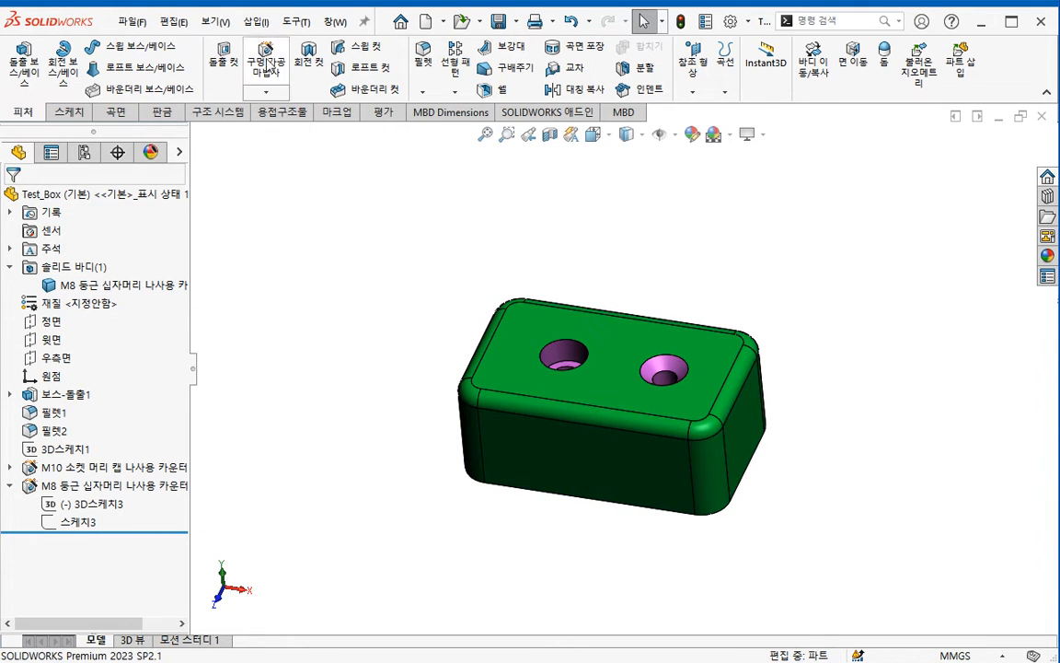
- Raise the ambient light intensity of the Test_Box part above 0
left_click(217, 21)
mouse_move(366, 158)
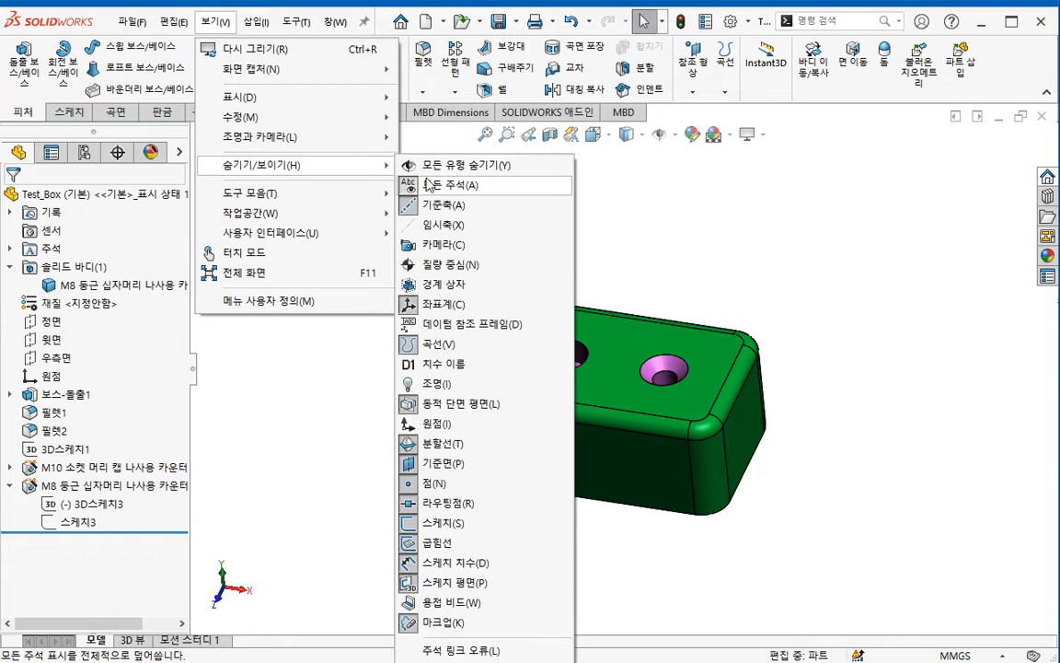
mouse_move(337, 136)
mouse_move(479, 264)
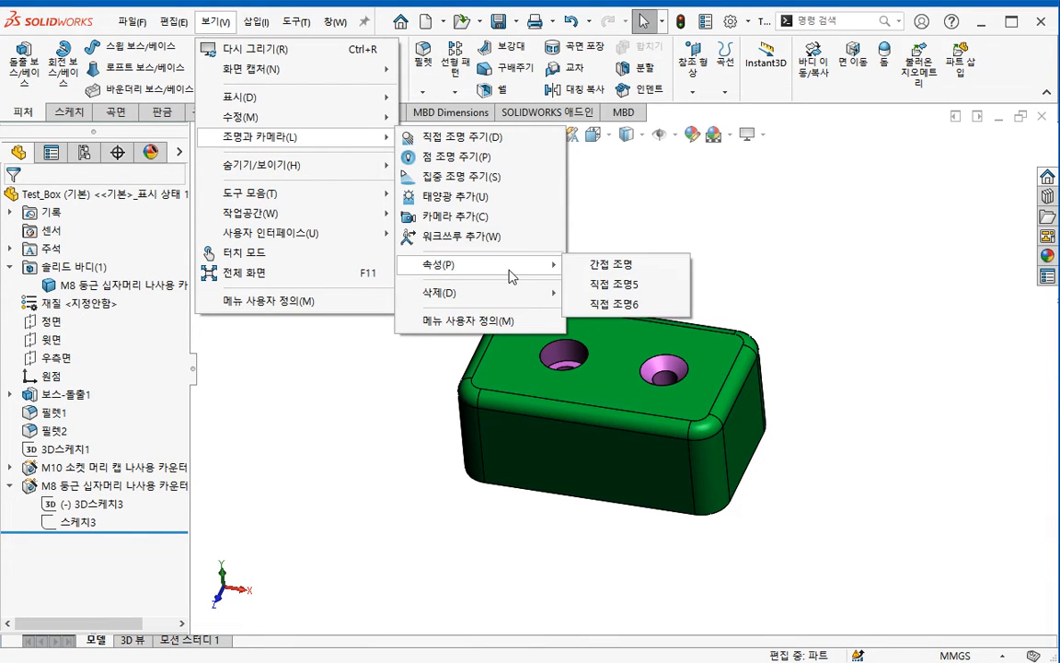
left_click(581, 267)
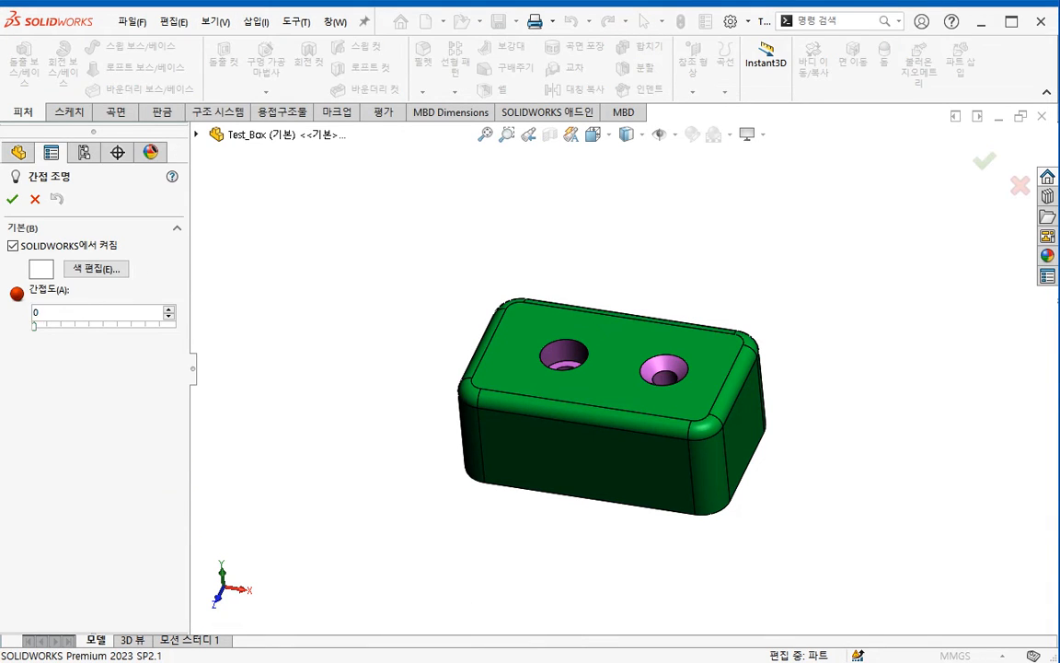
left_click(12, 199)
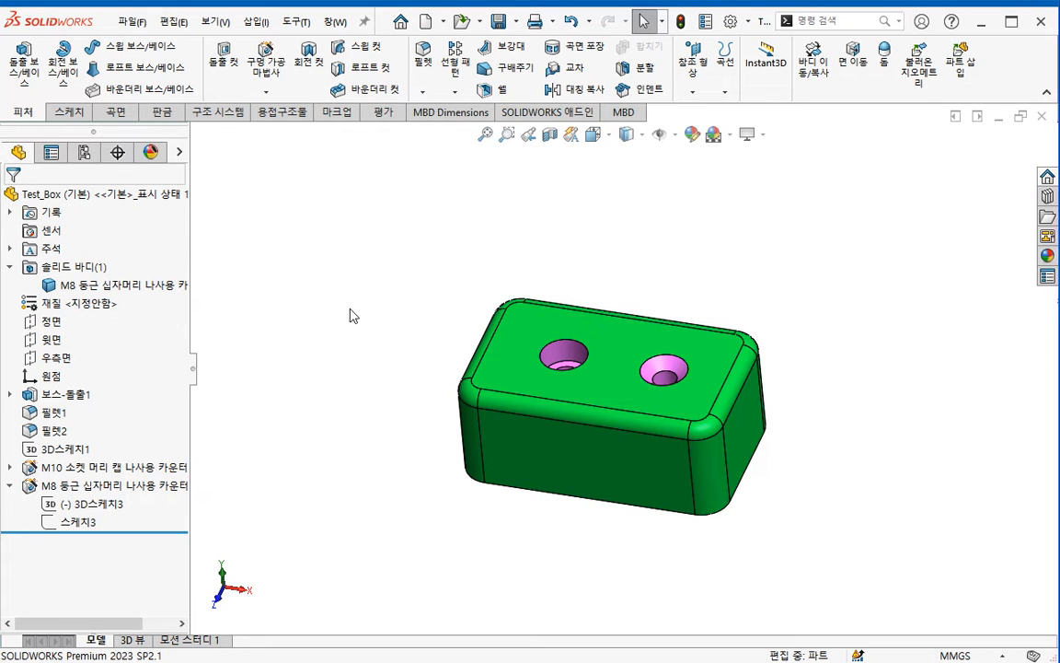
- In the drawing, refresh the broken-out view and section view B-B through Hidden Lines Removed back to Shaded With Edges
key("ctrl+Tab")
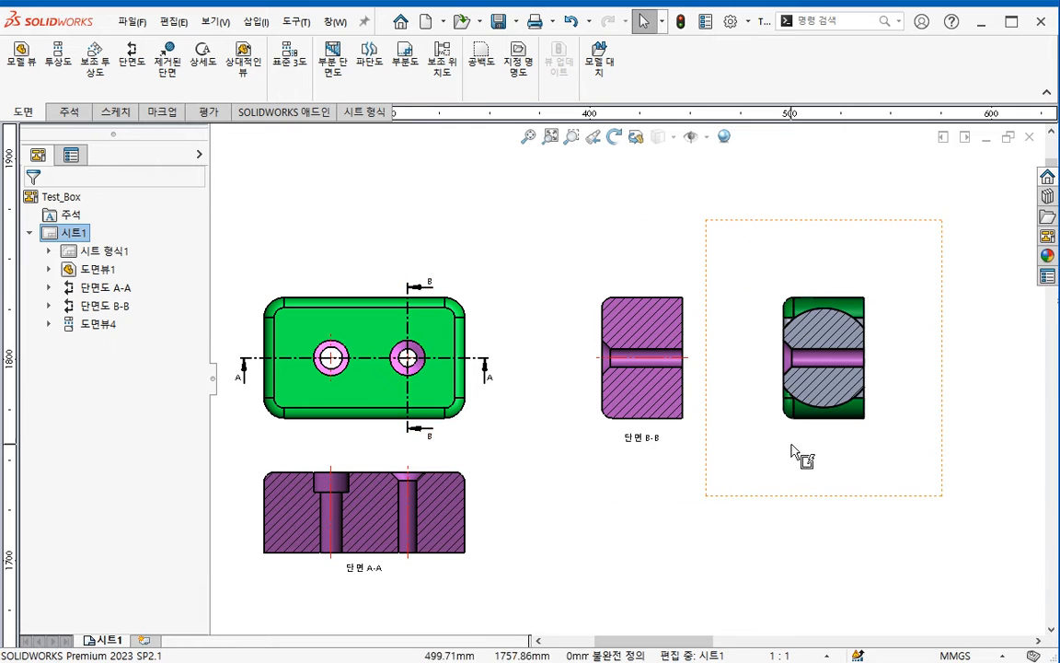
left_click(792, 451)
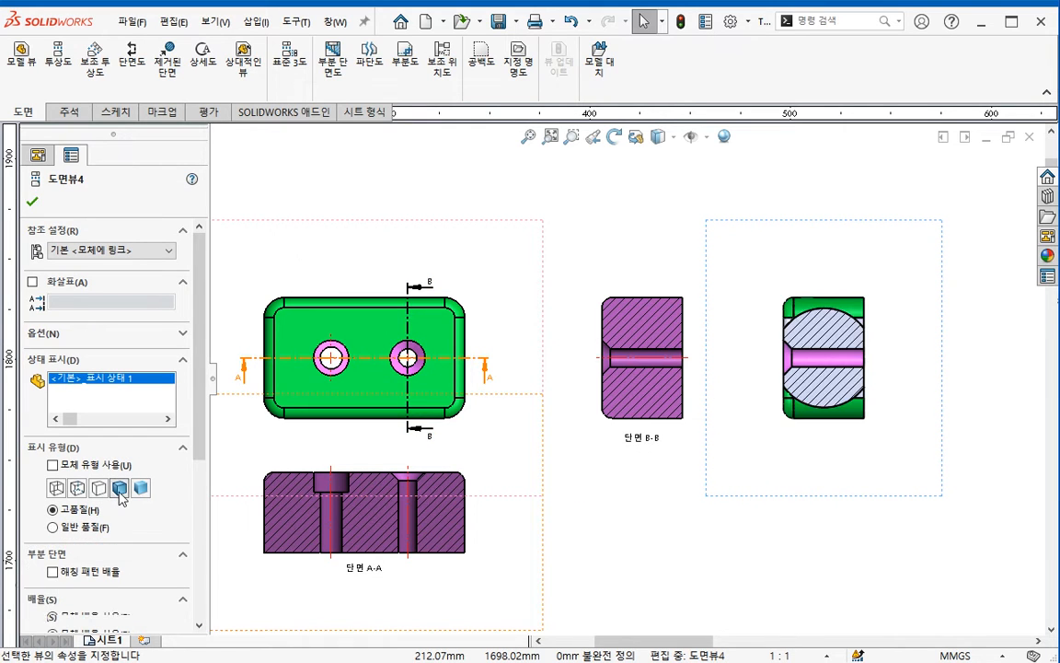
left_click(642, 465)
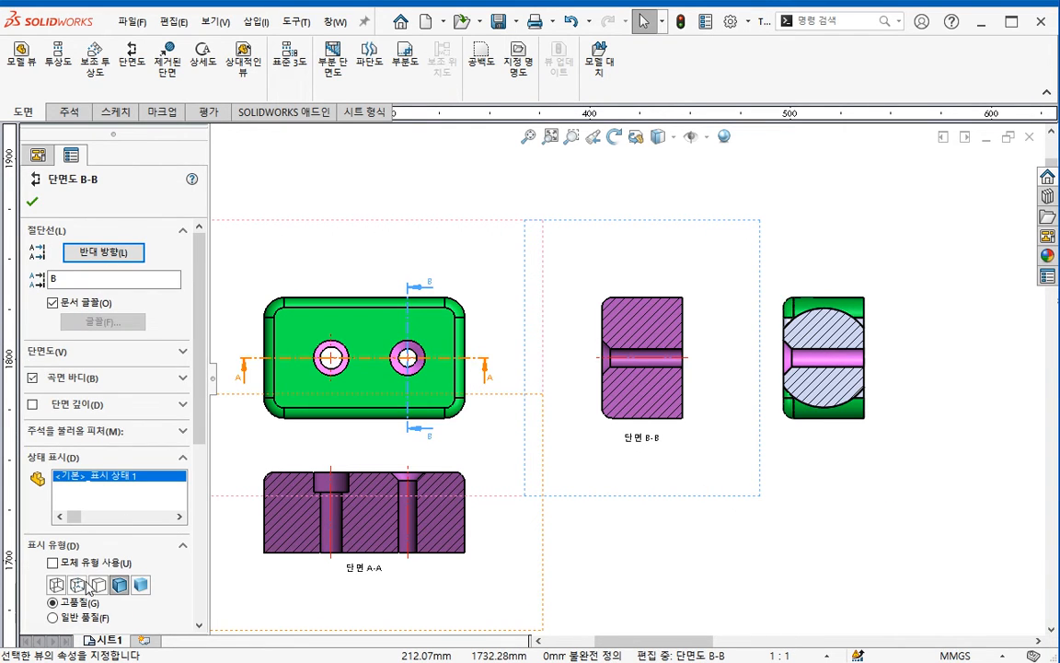
left_click(98, 587)
left_click(118, 590)
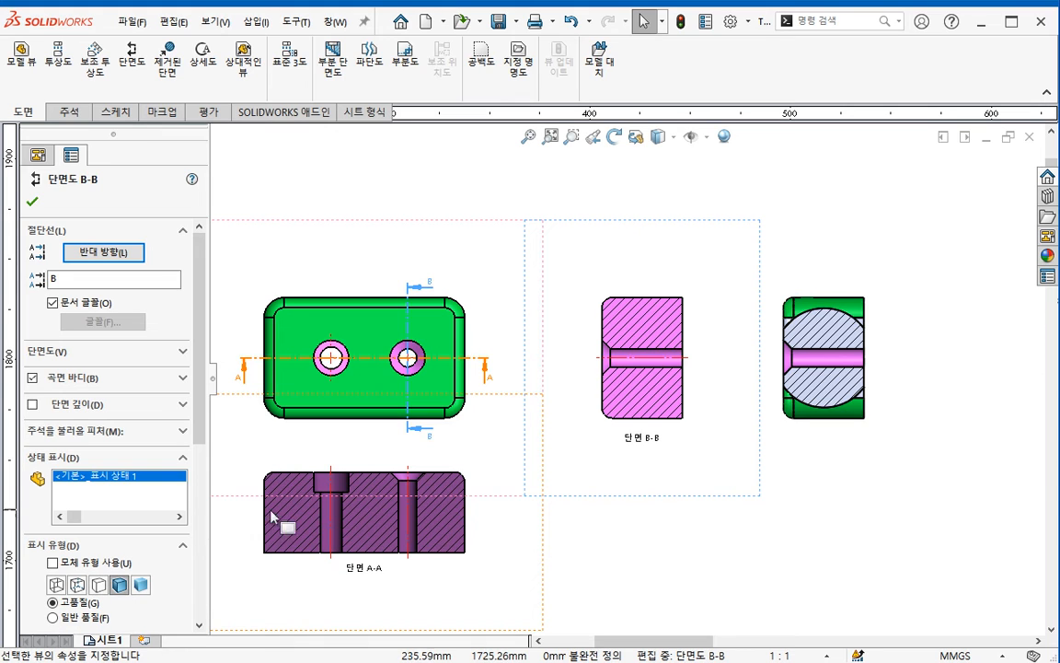
- Toggle section view A-A to Hidden Lines Removed and back to Shaded With Edges to update its colors
left_click(500, 525)
left_click(98, 587)
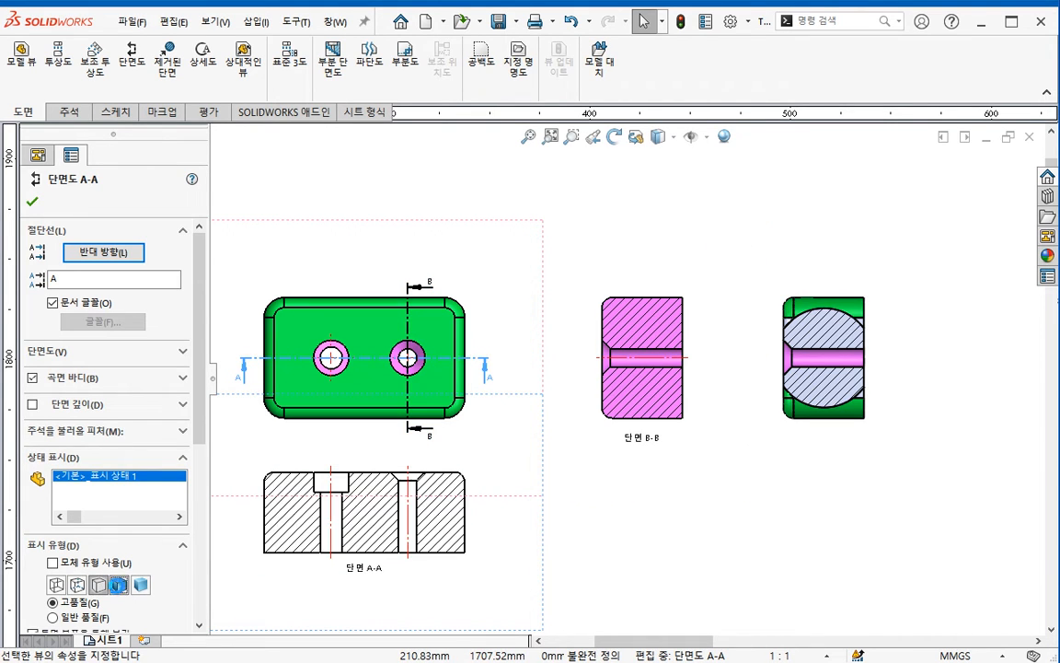
left_click(118, 585)
middle_click_drag(642, 544, 667, 543)
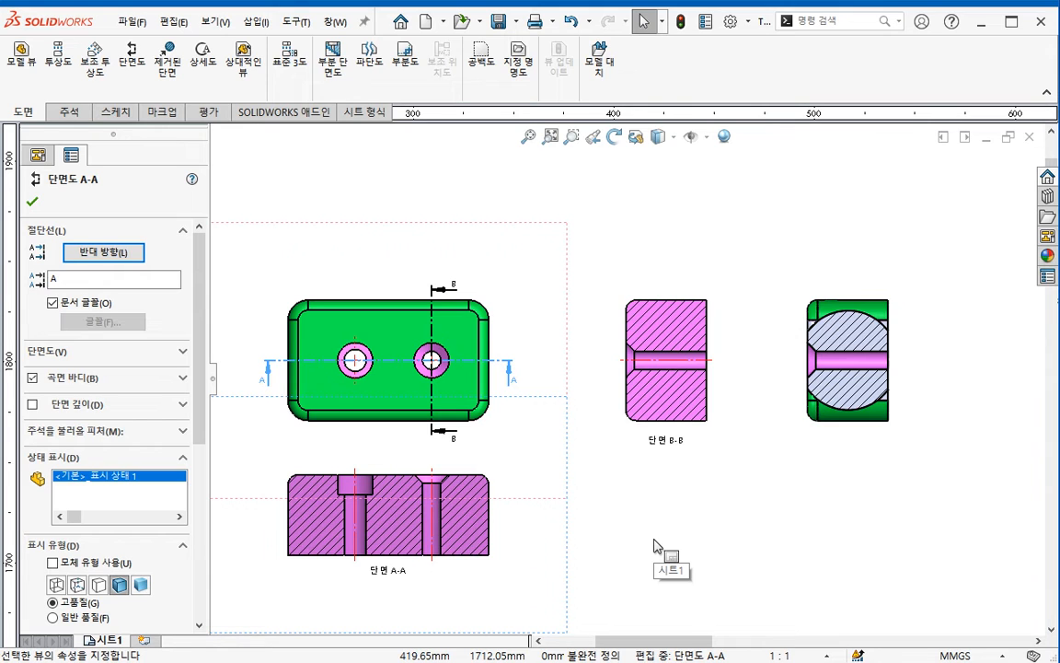
- Return to the Test_Box part and remove the pink body-level appearance from its solid body
key("ctrl+Tab")
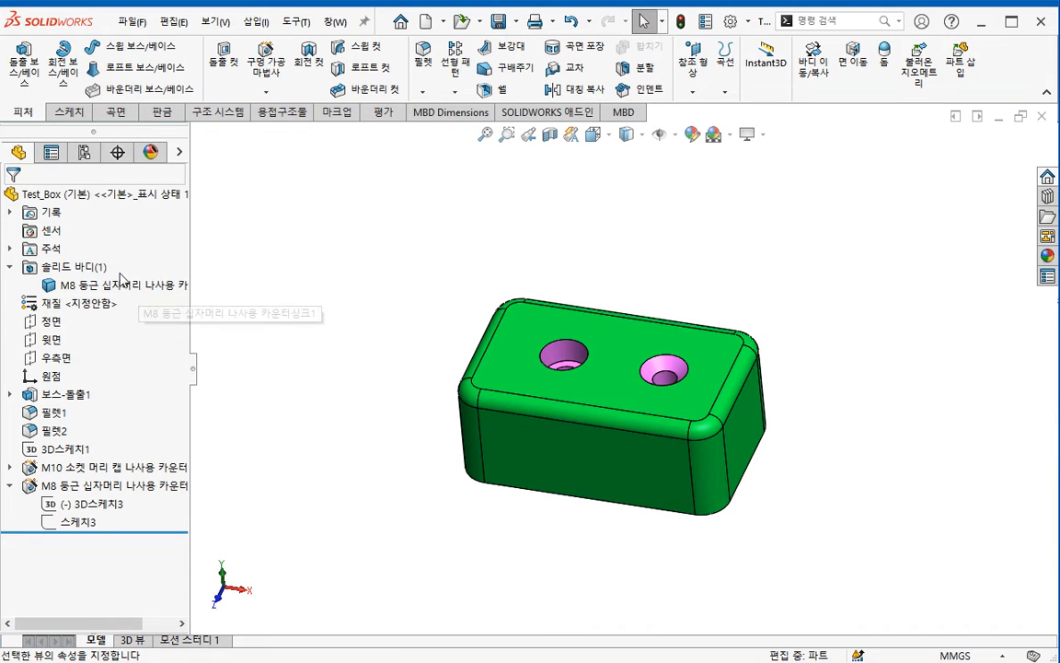
right_click(110, 291)
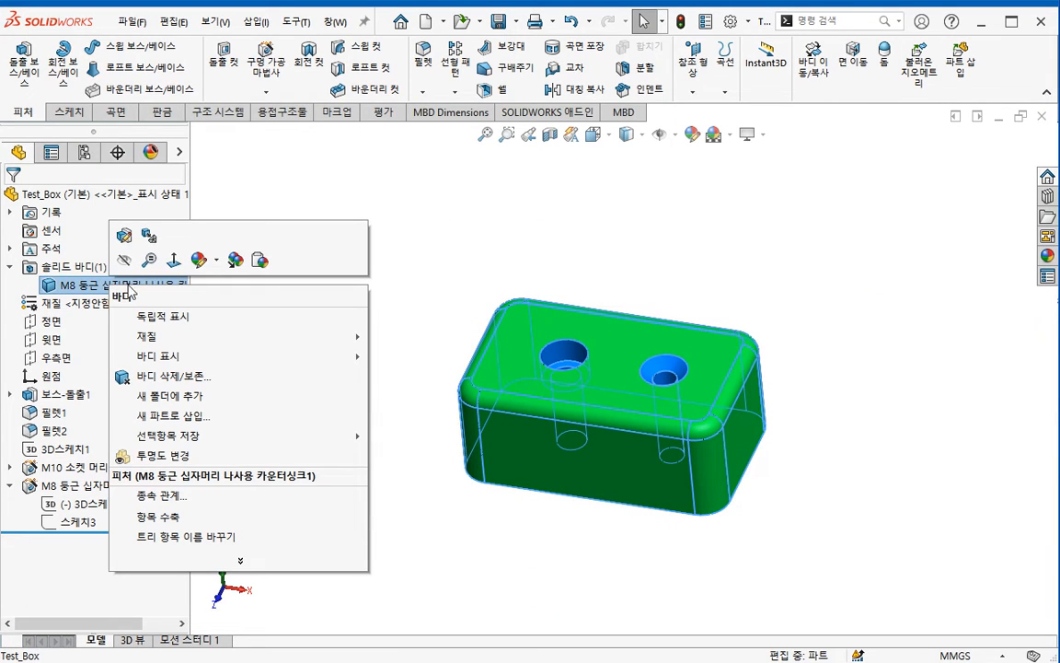
left_click(218, 264)
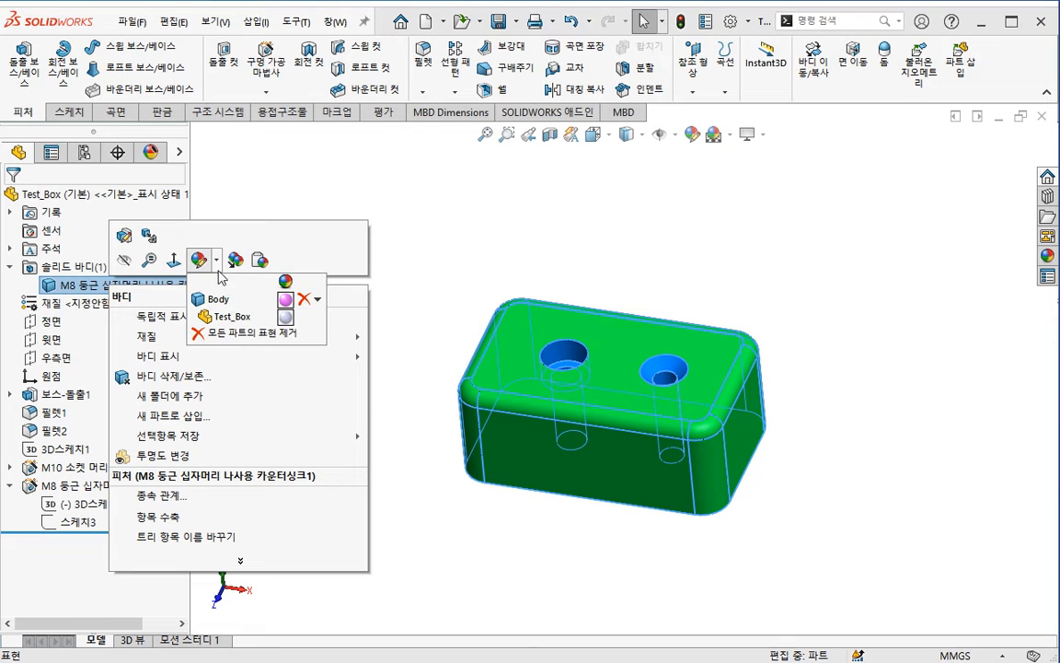
left_click(304, 301)
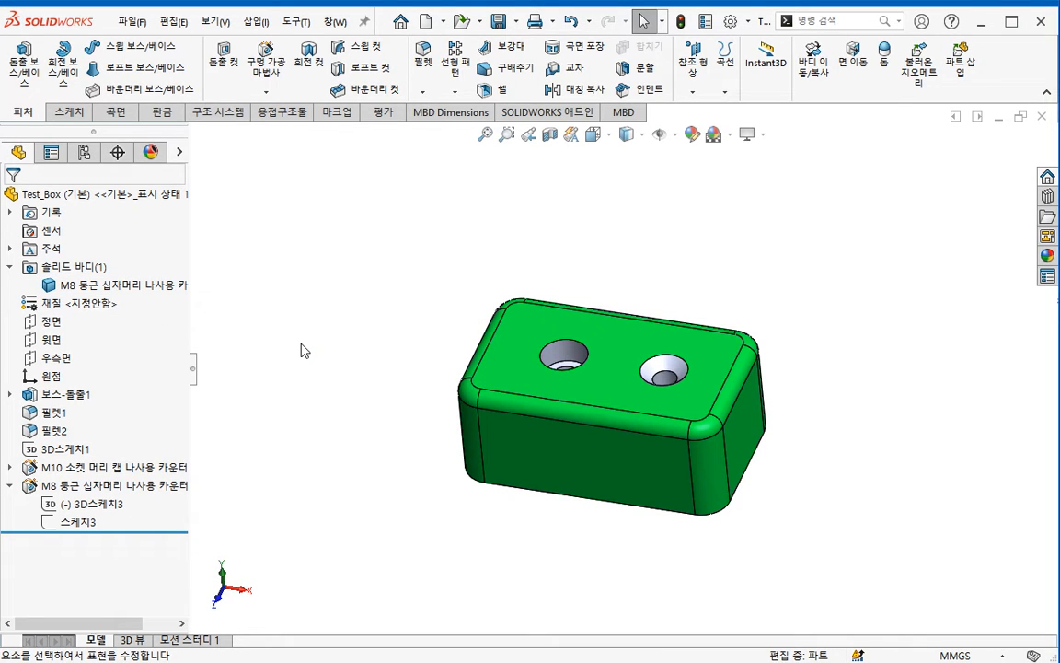
- In the drawing, reapply Shaded With Edges to the broken-out view and compare its interior with the section views
key("ctrl+Tab")
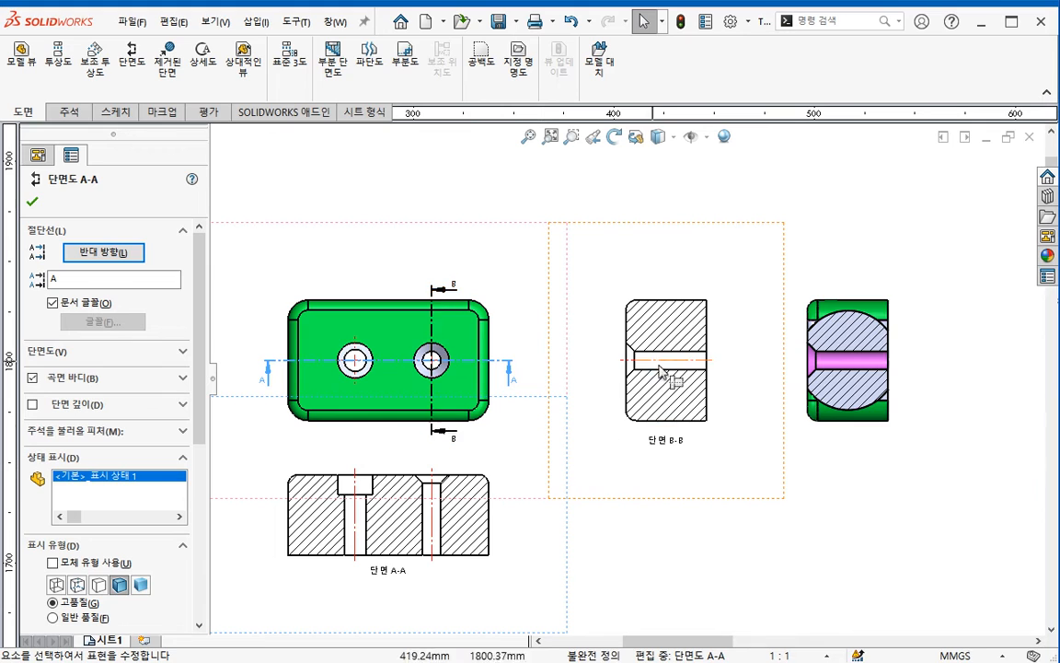
left_click(686, 563)
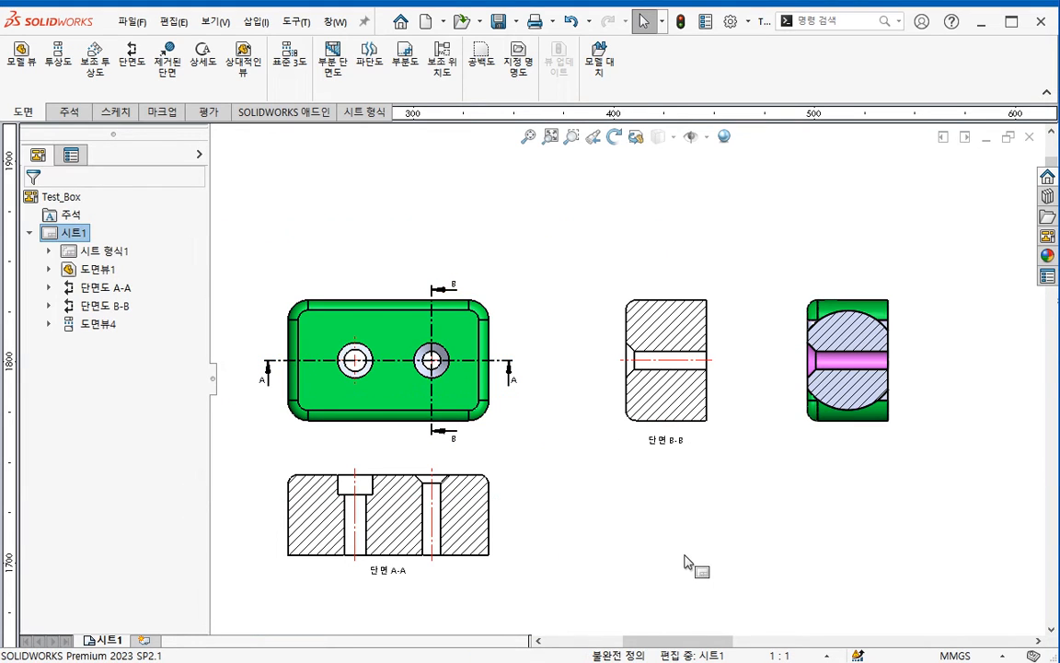
left_click(816, 466)
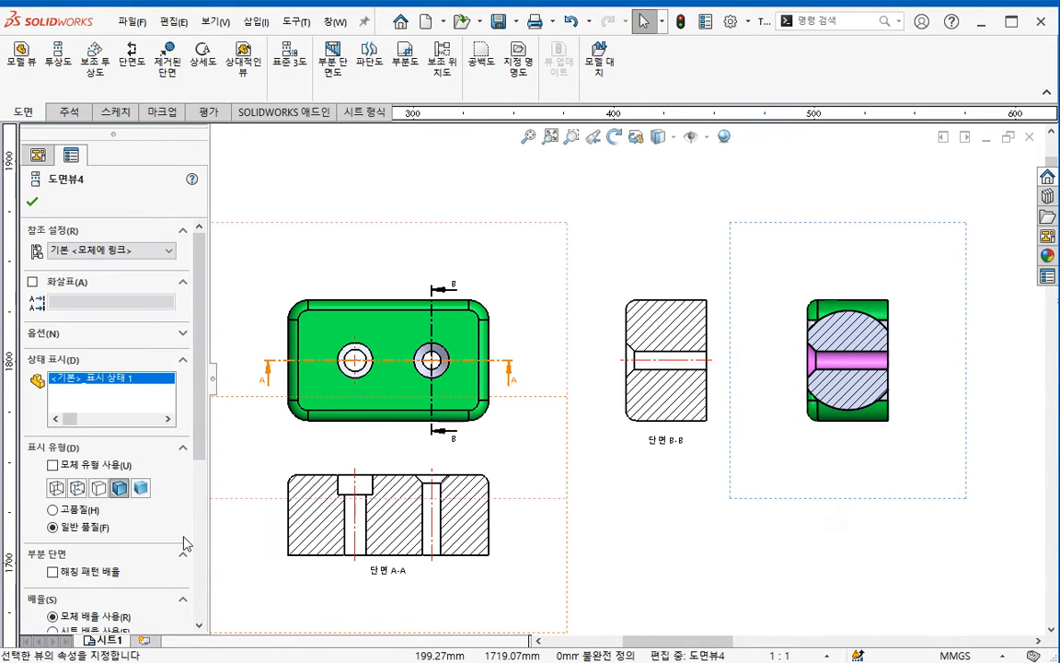
left_click(120, 489)
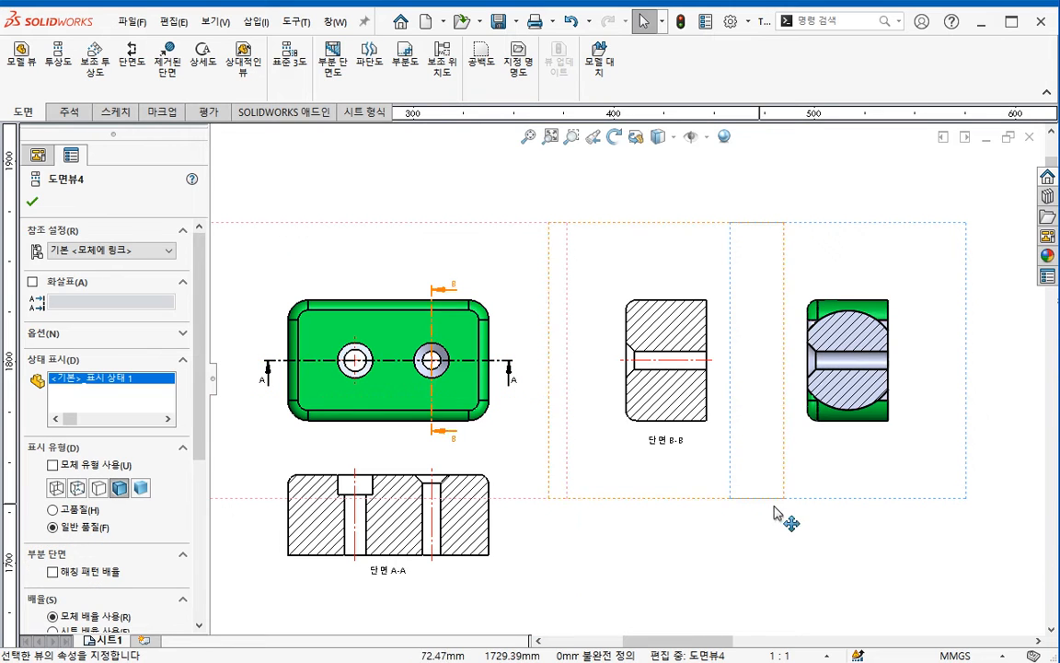
scroll(856, 432, "down", 2)
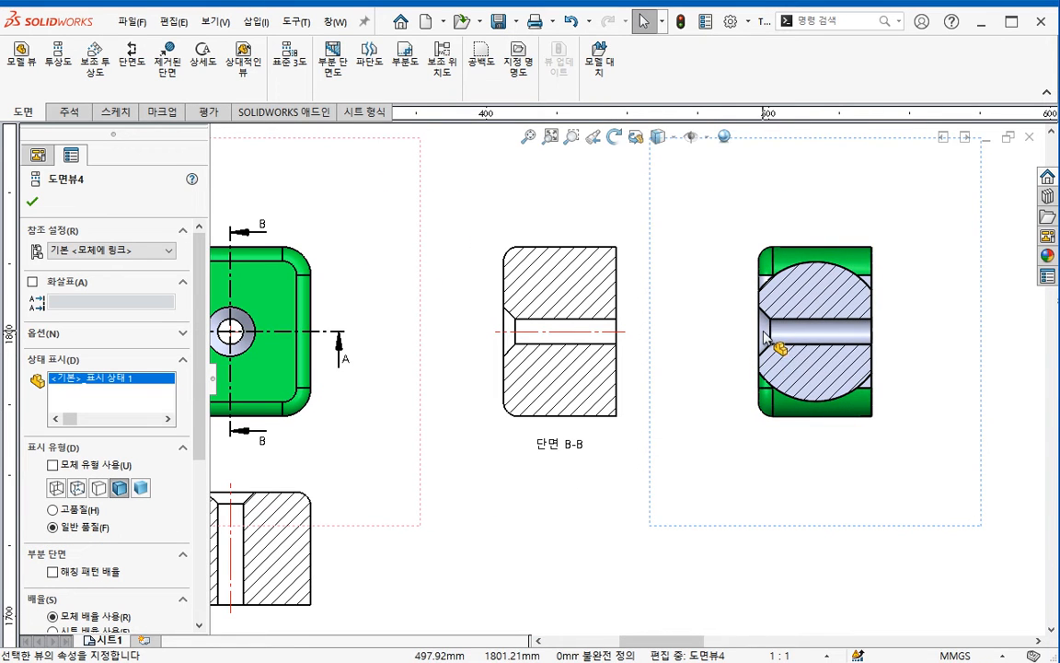
middle_click_drag(565, 432, 602, 446)
scroll(605, 451, "up", 1)
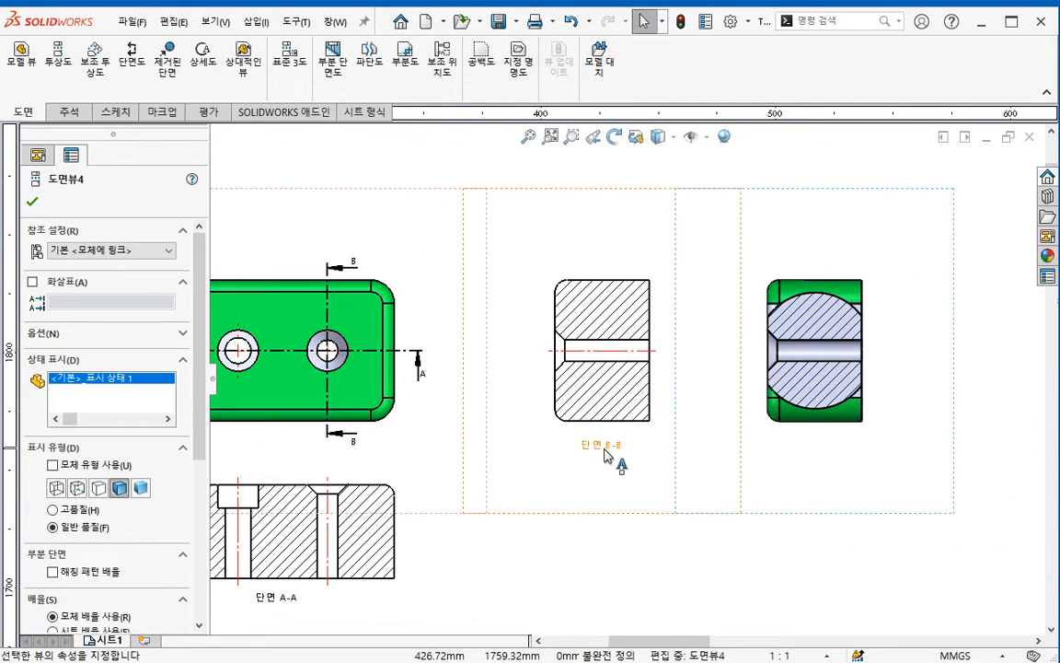
middle_click_drag(452, 430, 494, 434)
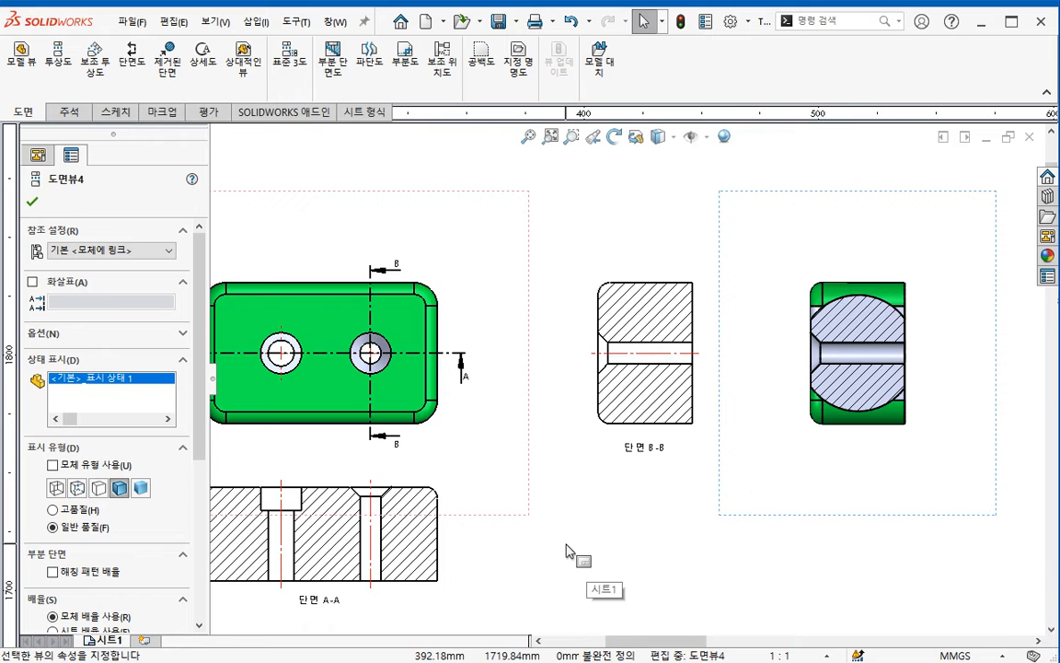
- In the Test_Box part, apply a pink face-level color to the faces of the M8 countersunk hole
key("ctrl+Tab")
scroll(621, 394, "down", 4)
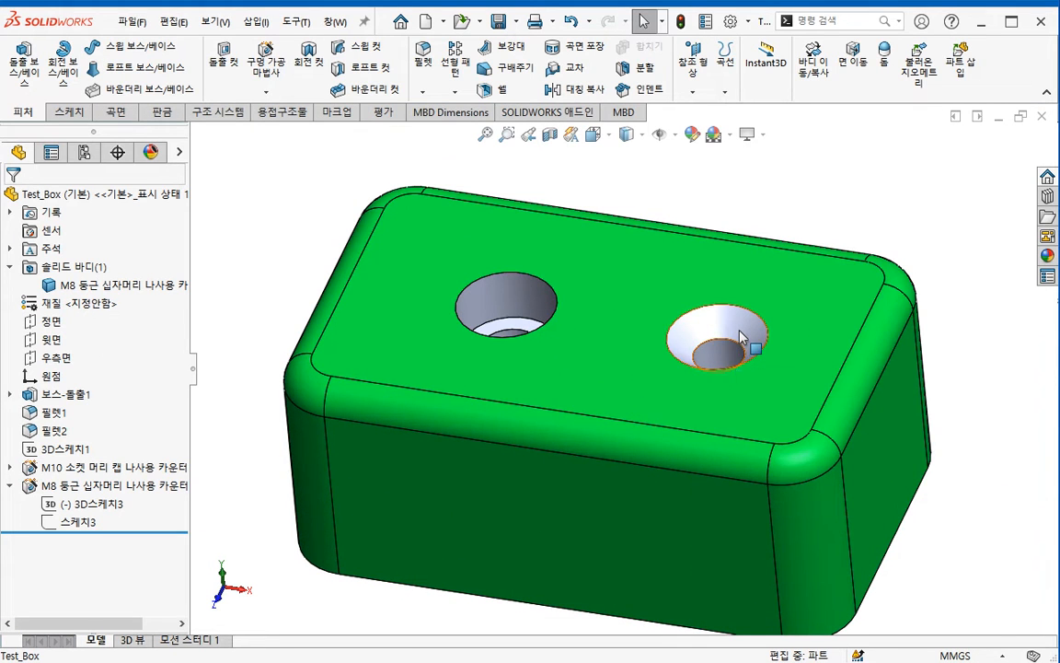
left_click(742, 338)
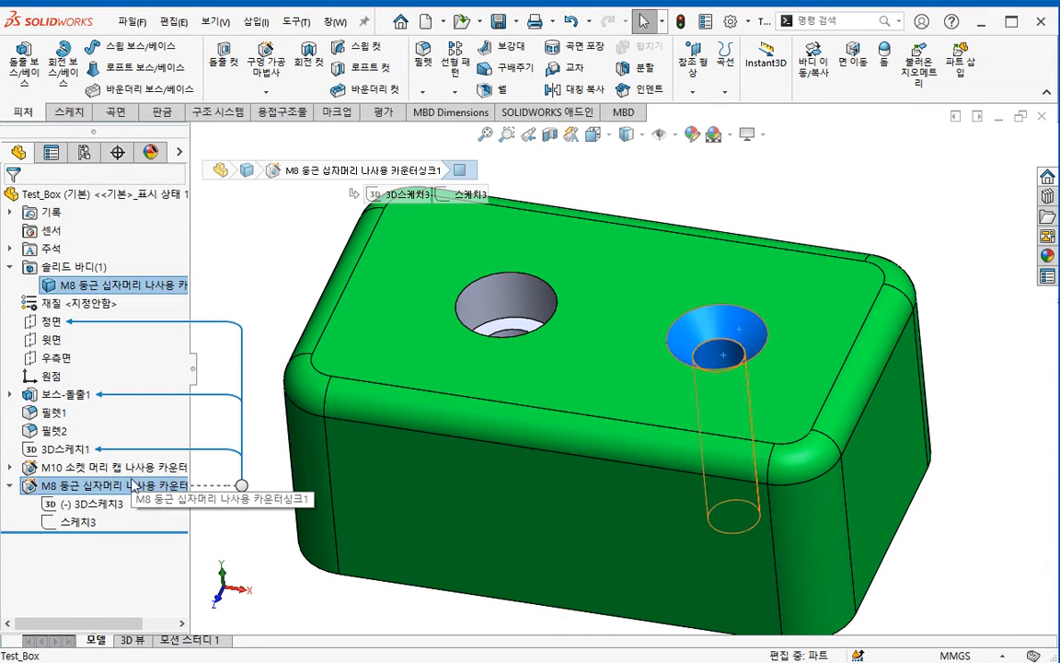
right_click(807, 206)
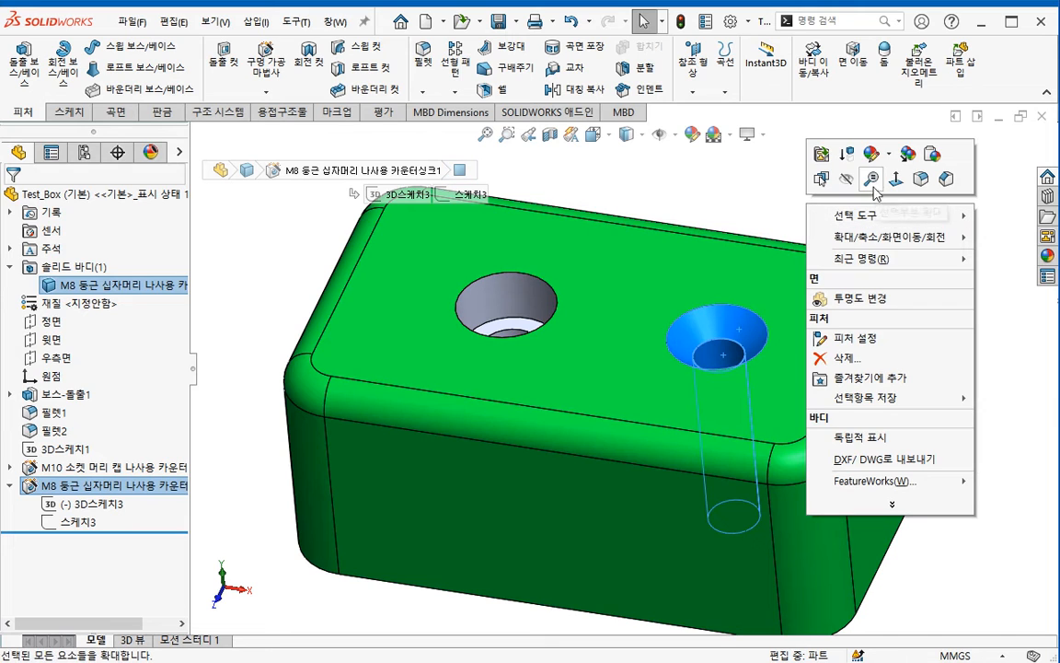
left_click(889, 159)
left_click(888, 192)
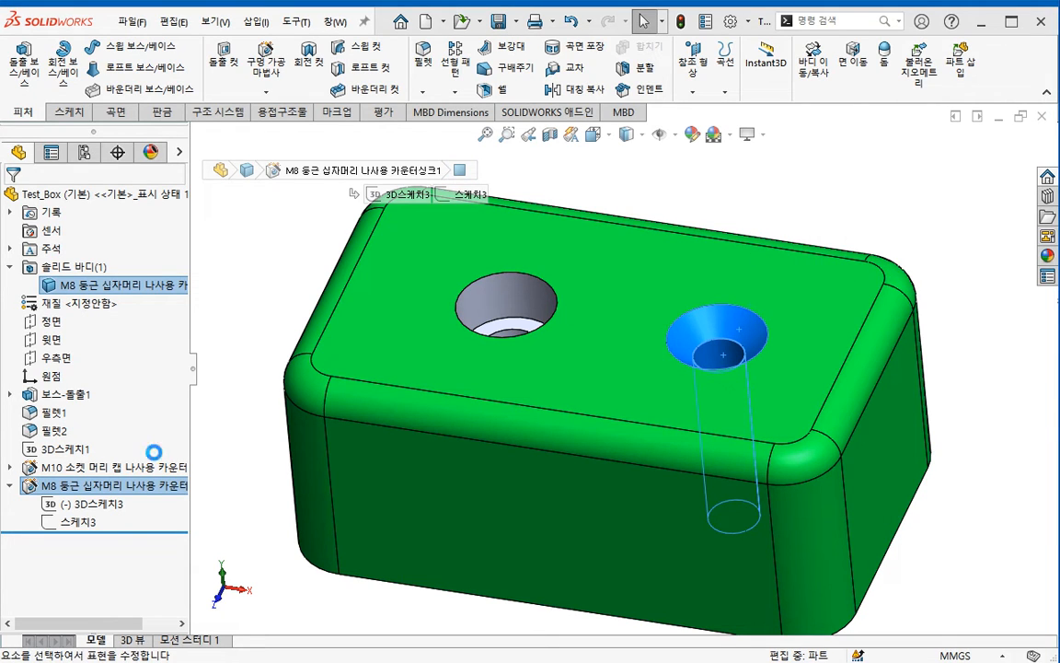
left_click(143, 601)
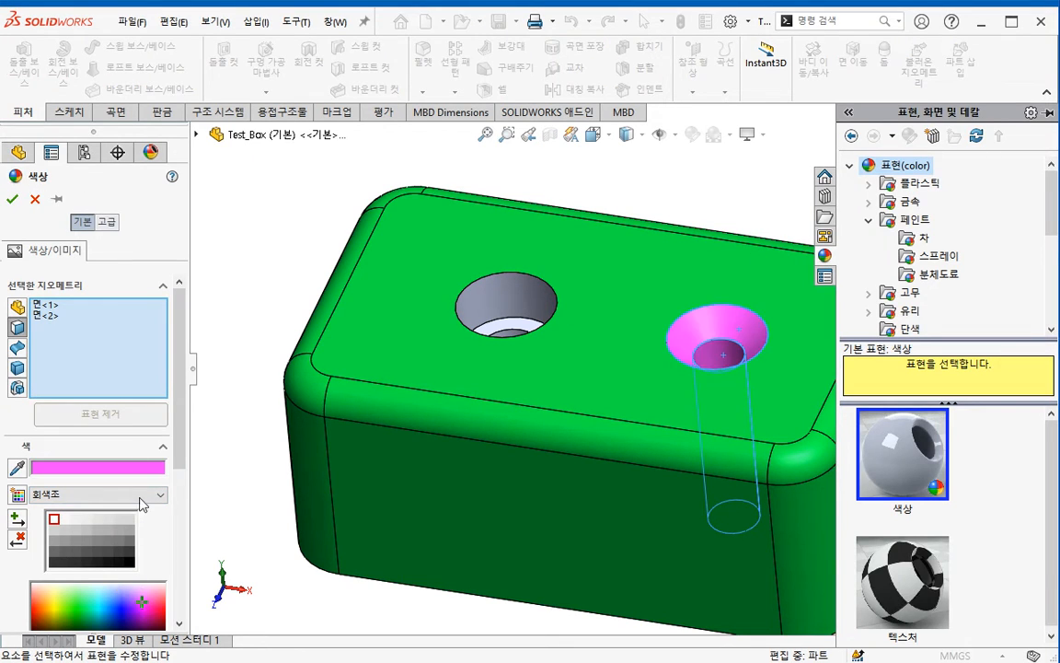
left_click(12, 199)
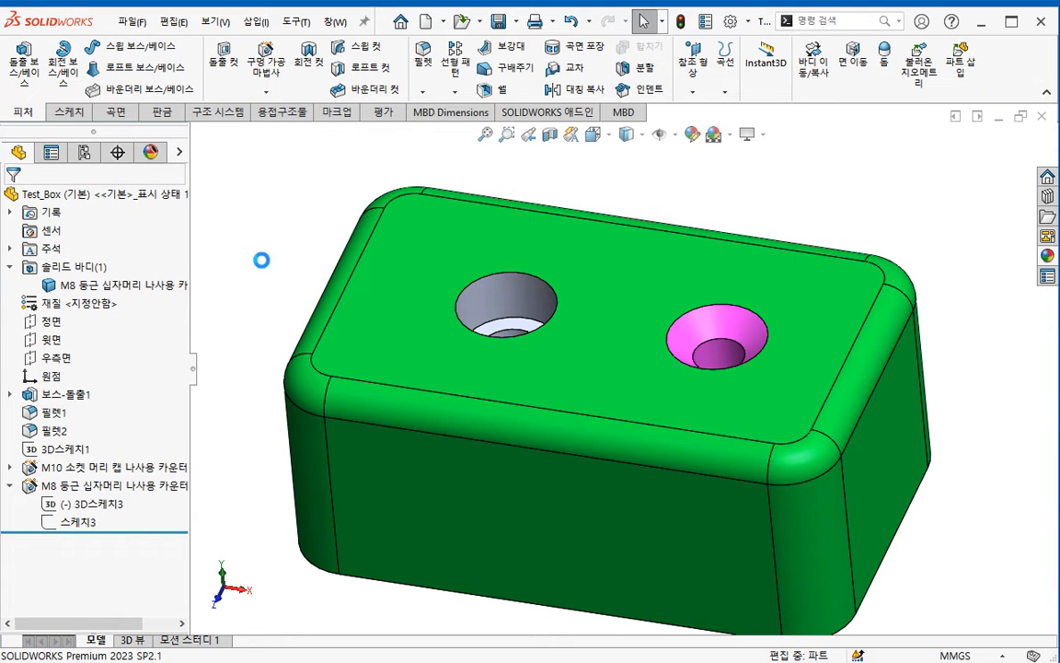
- In the drawing, toggle the broken-out view to Hidden Lines Removed and back to Shaded With Edges, and compare its hole with both section views
key("ctrl+Tab")
scroll(589, 446, "up", 2)
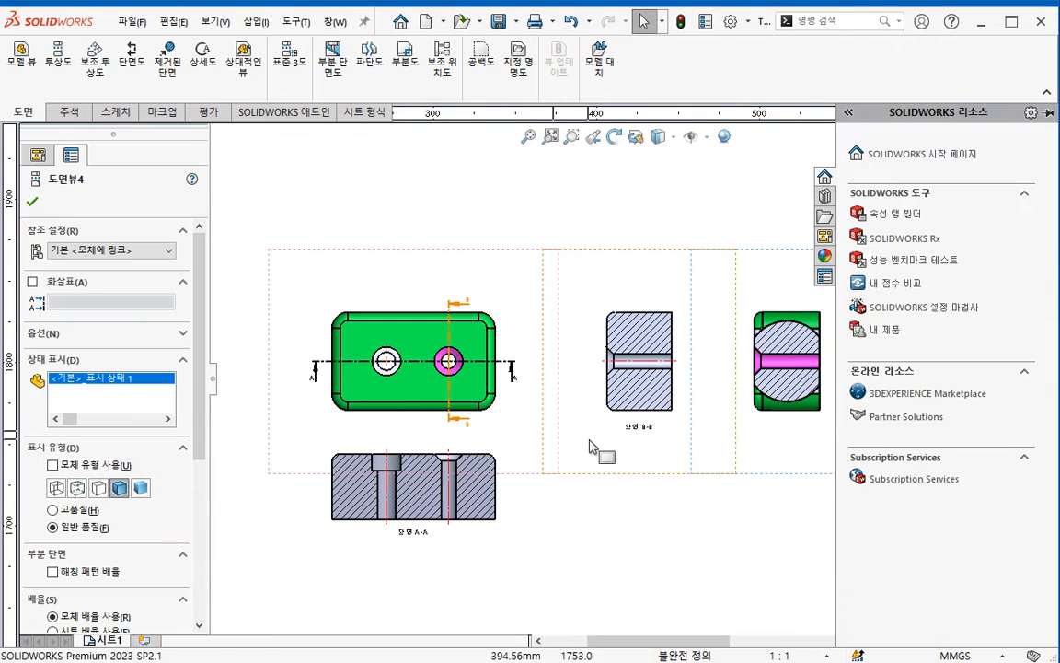
left_click(100, 488)
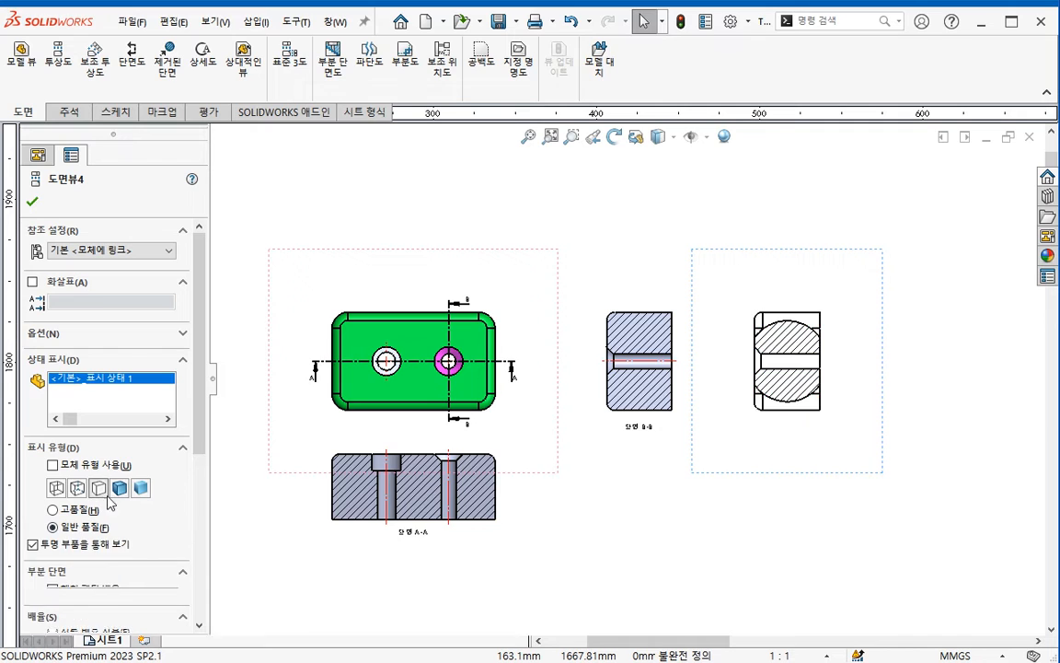
left_click(120, 489)
left_click(549, 468)
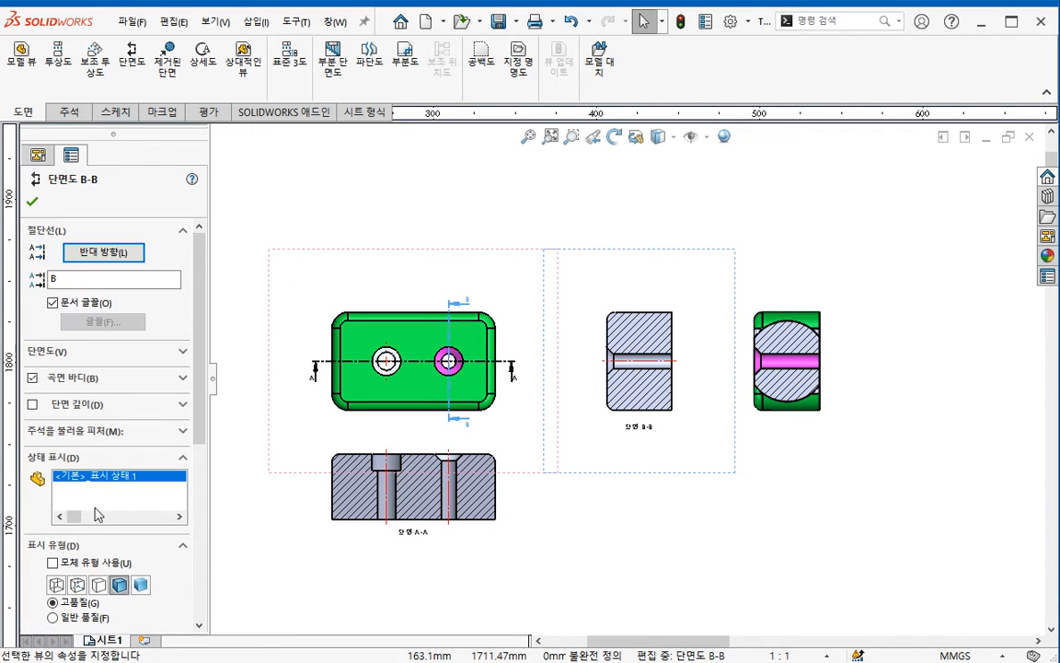
left_click(460, 566)
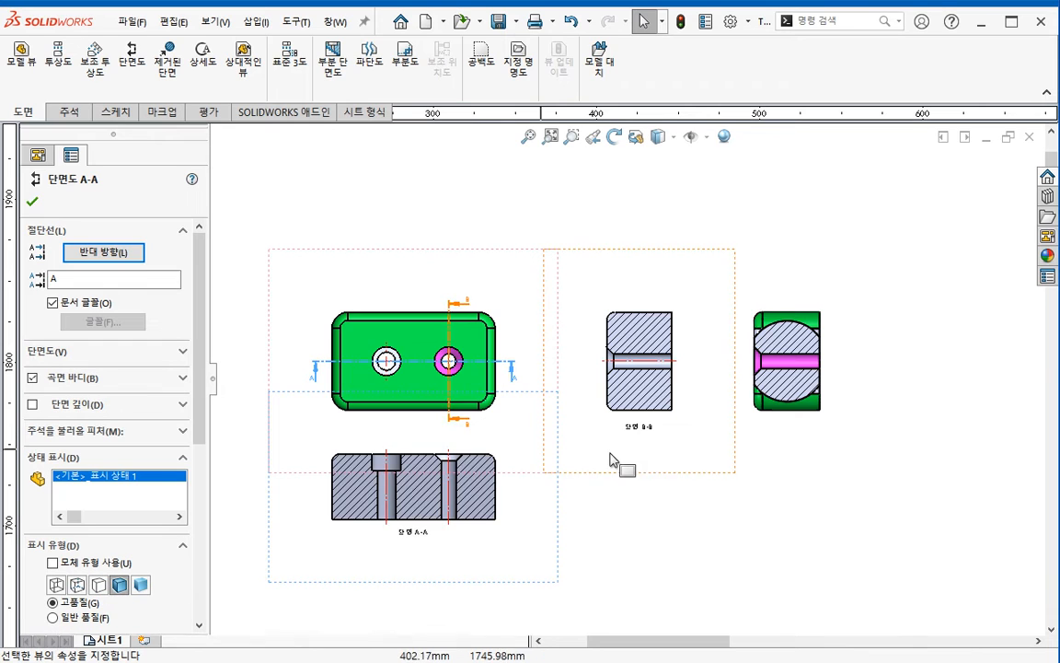
scroll(679, 372, "down", 3)
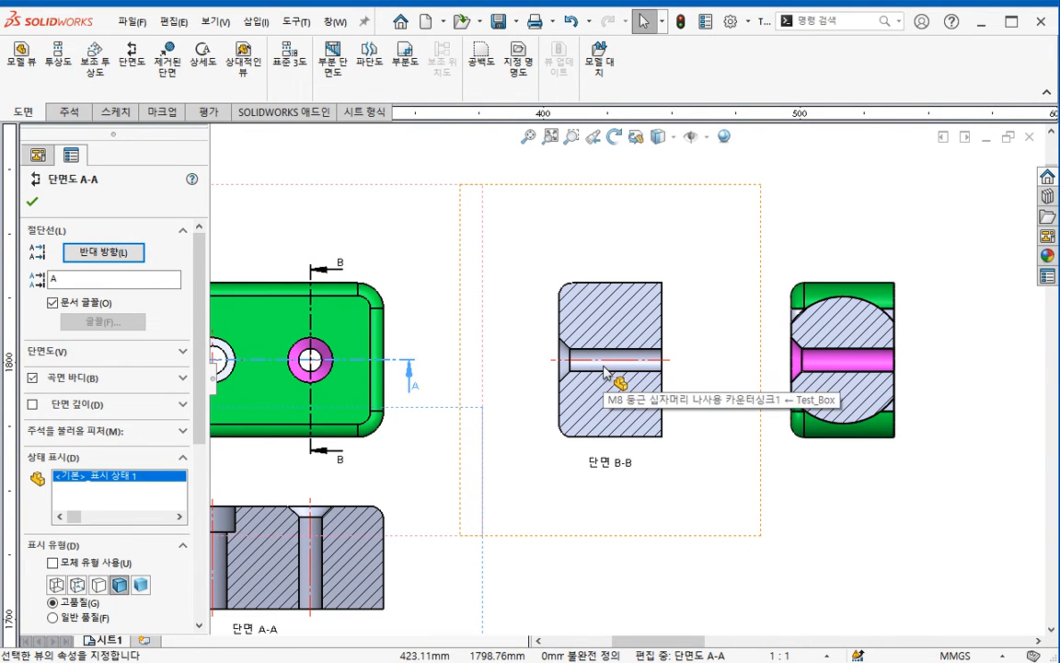
middle_click_drag(639, 564, 713, 518)
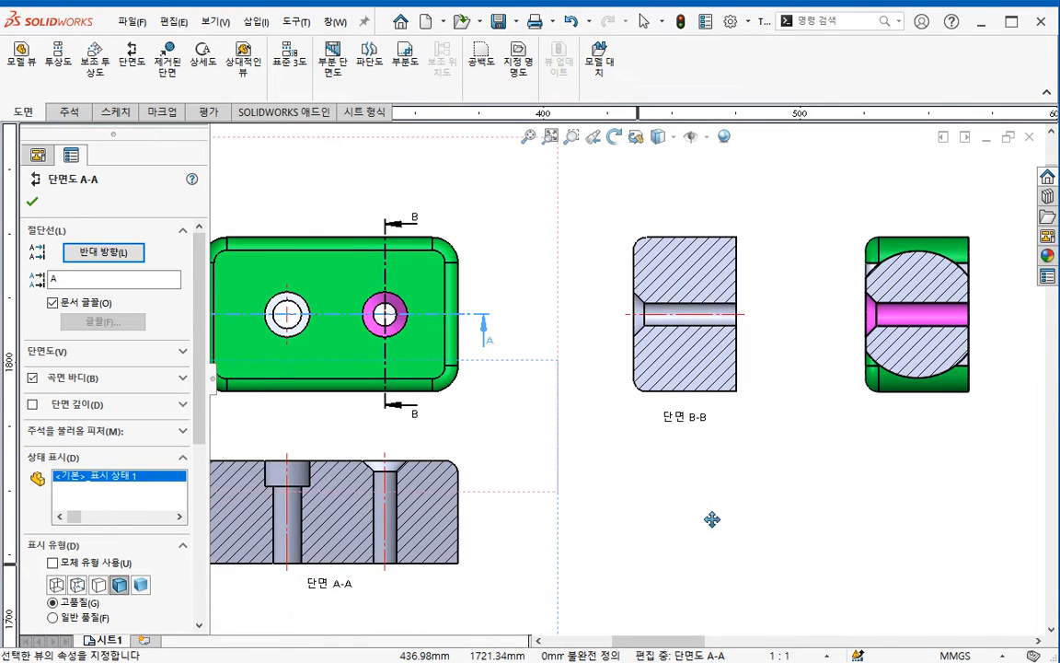
scroll(712, 519, "up", 1)
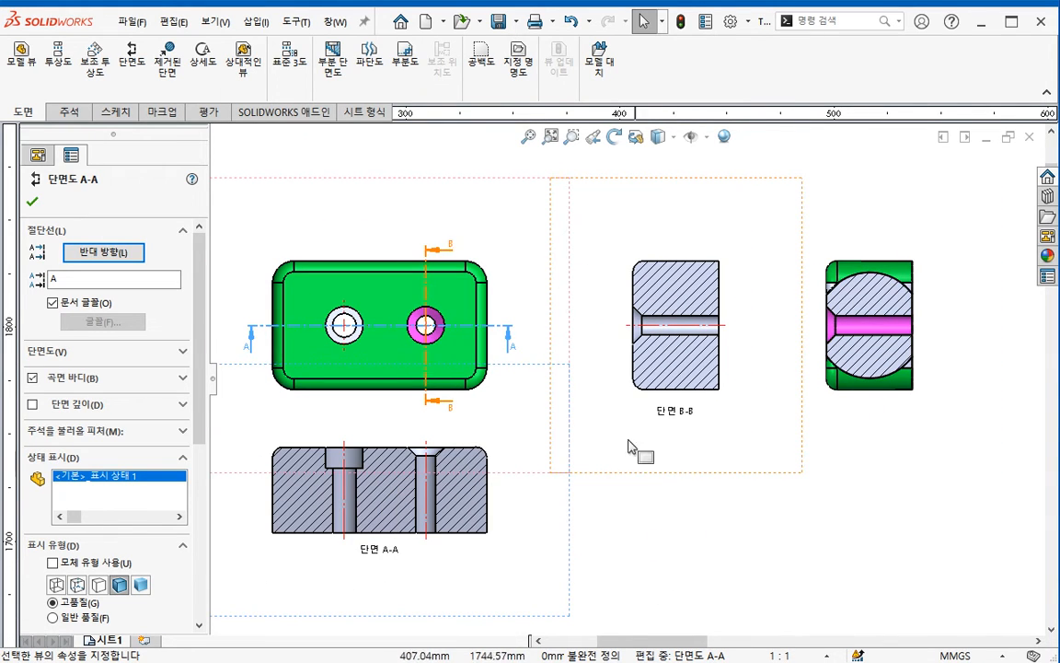
left_click(672, 471)
key("Delete")
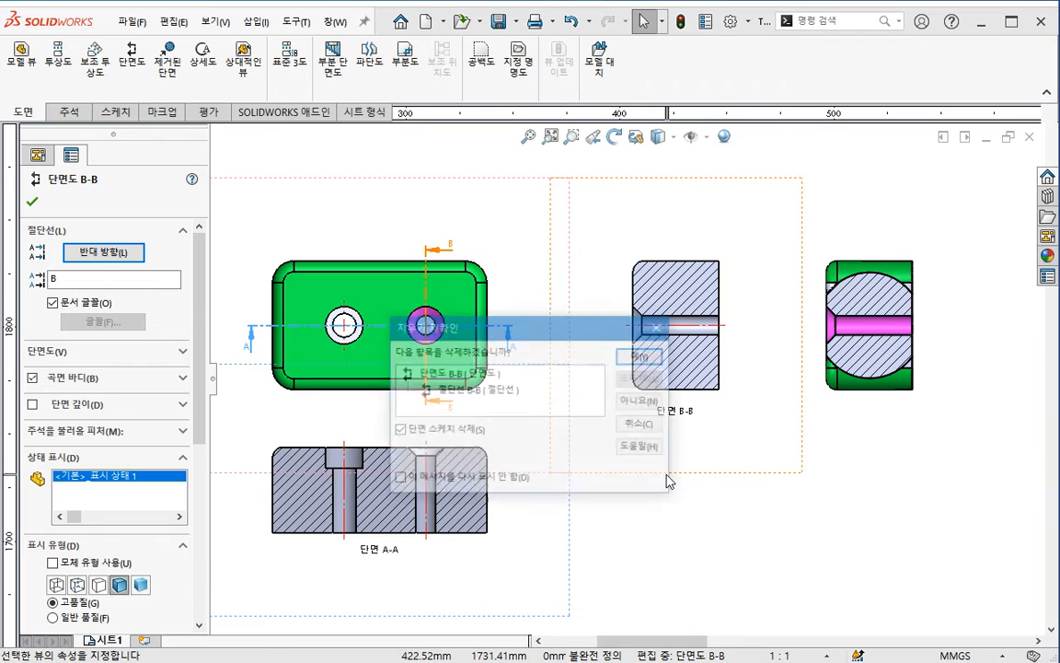
key("Escape")
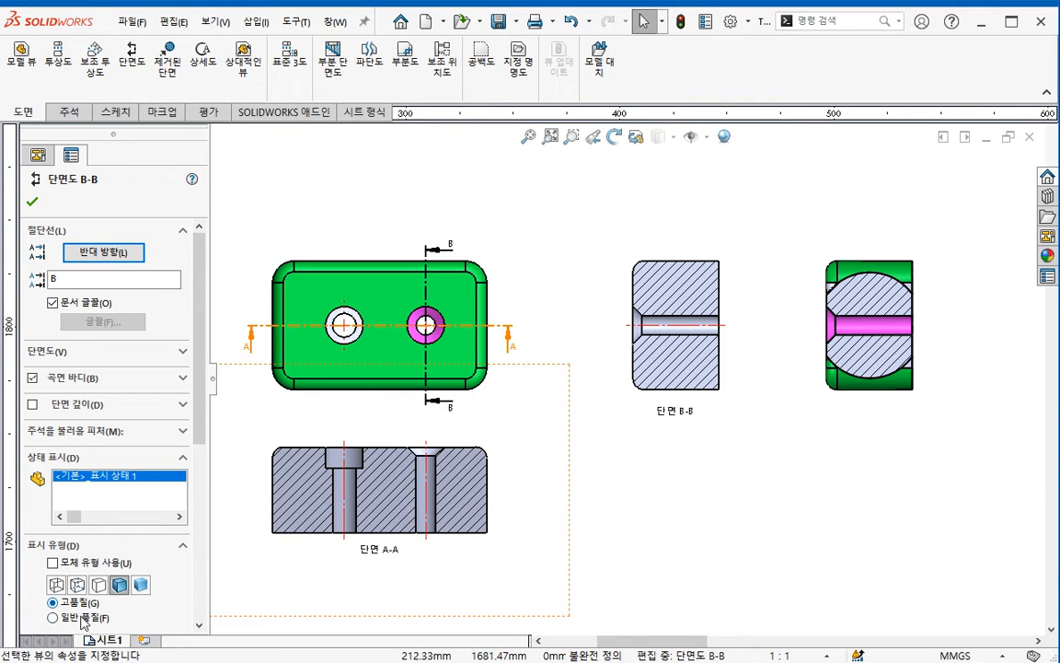
- Delete section view B-B together with its section line
left_click(596, 444)
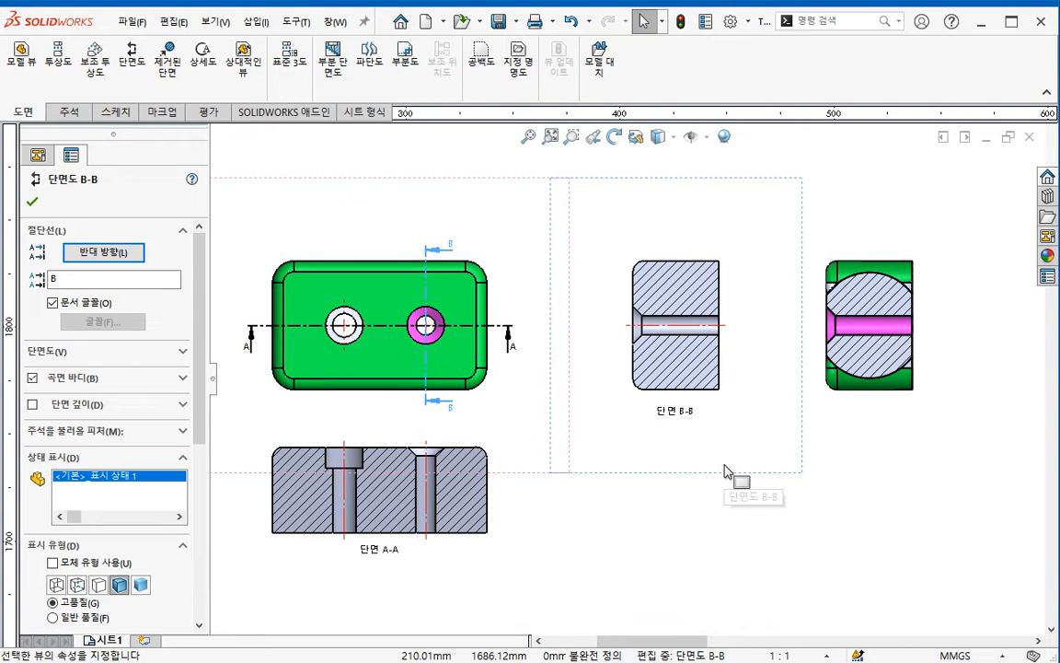
key("Delete")
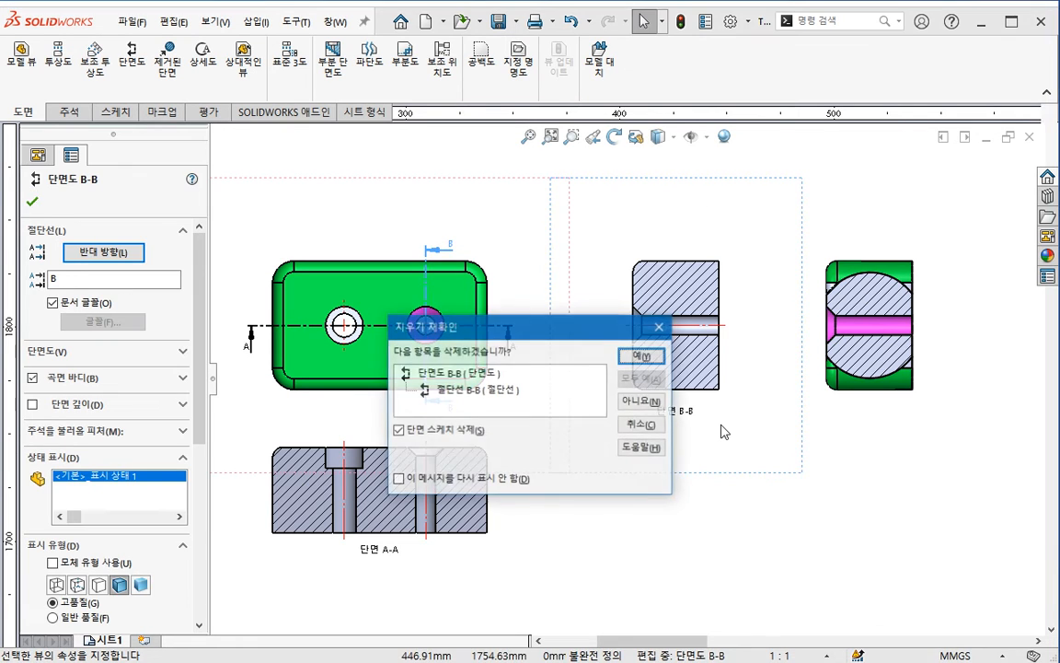
key("Return")
- Create a vertical section view through the countersunk hole and place it between the top view and the broken-out view
left_click(135, 80)
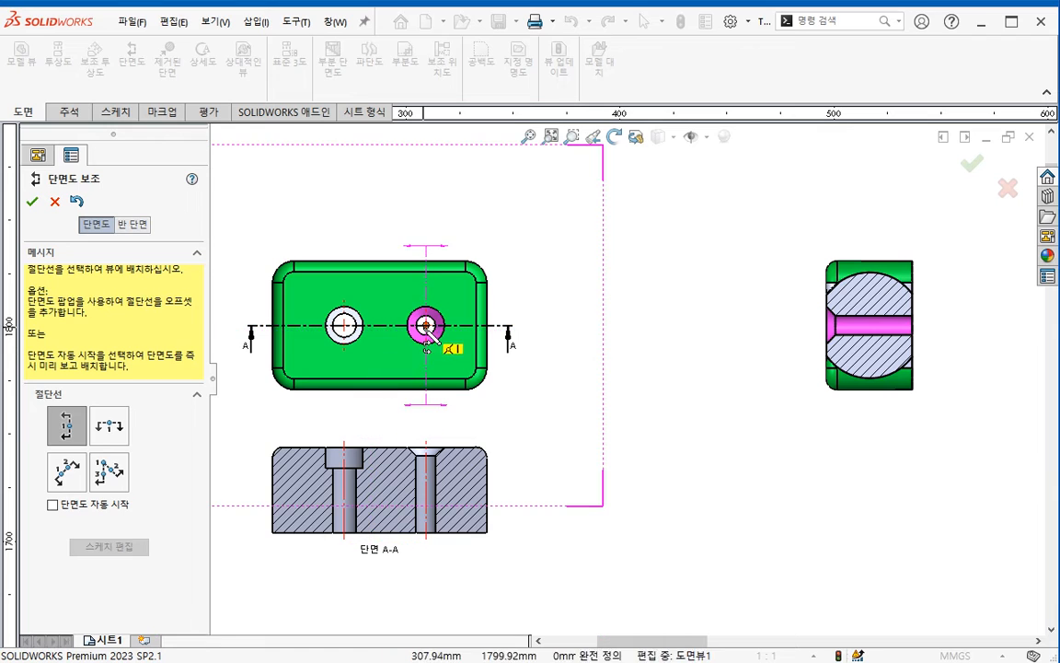
left_click(433, 344)
left_click(369, 304)
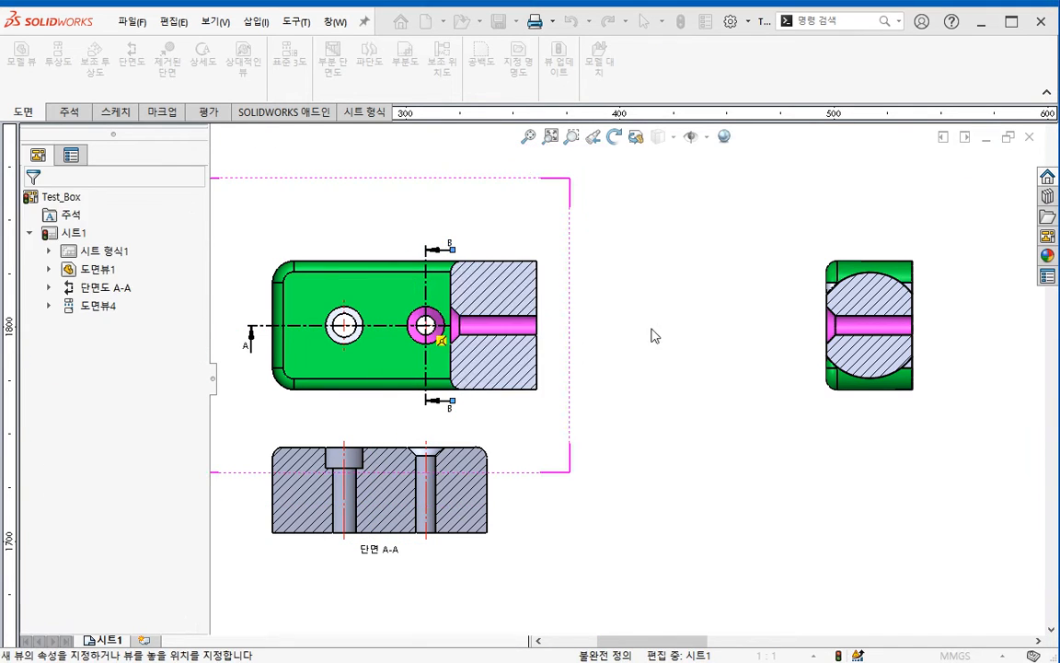
left_click(653, 334)
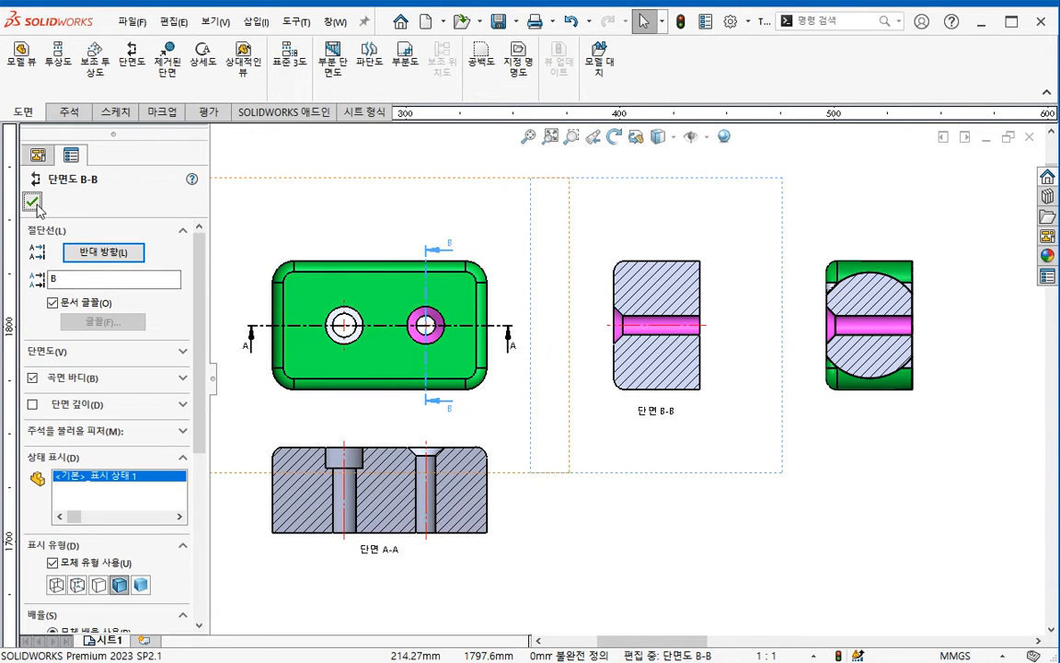
left_click(36, 205)
- Delete section view A-A together with its section line
middle_click_drag(602, 517, 676, 448)
left_click(633, 482)
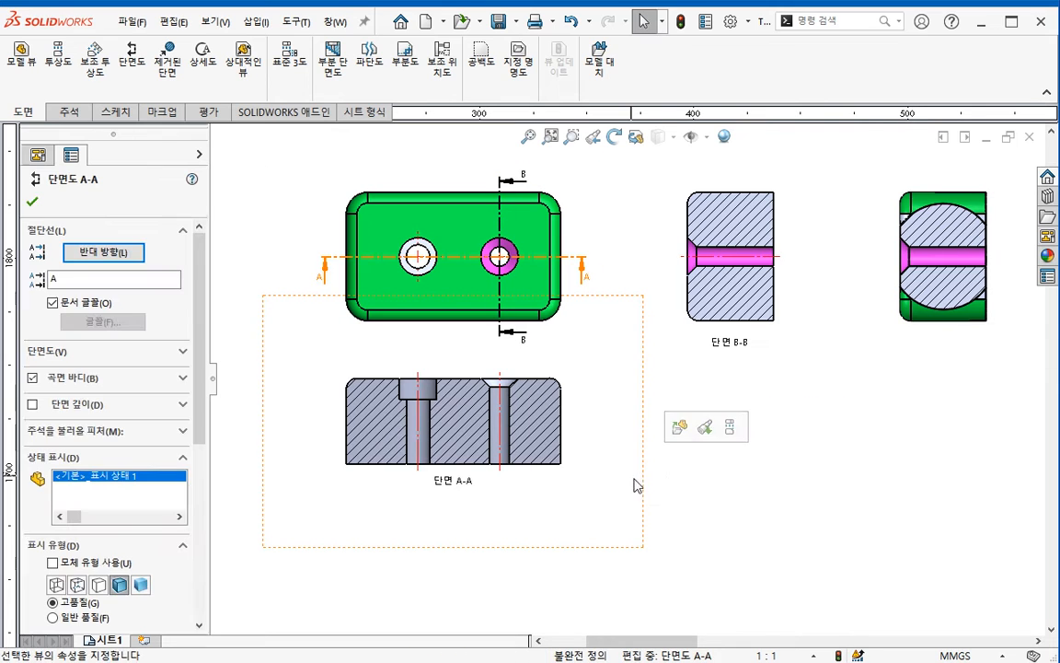
key("Delete")
key("Return")
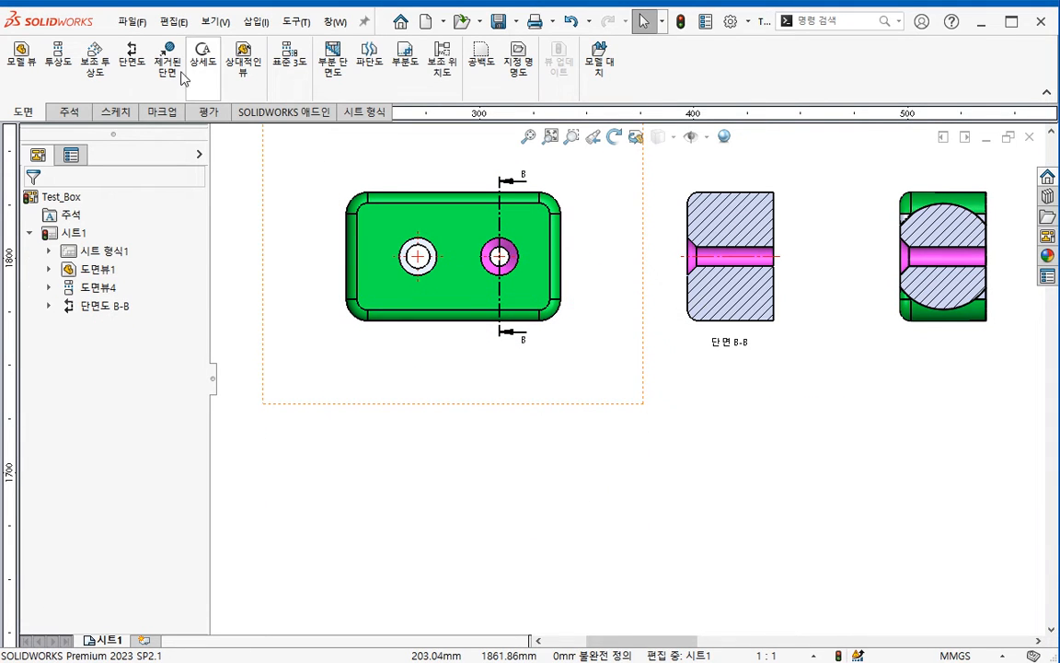
- Create a horizontal section view through the centers of both holes and place it below the top view
left_click(131, 53)
left_click(115, 439)
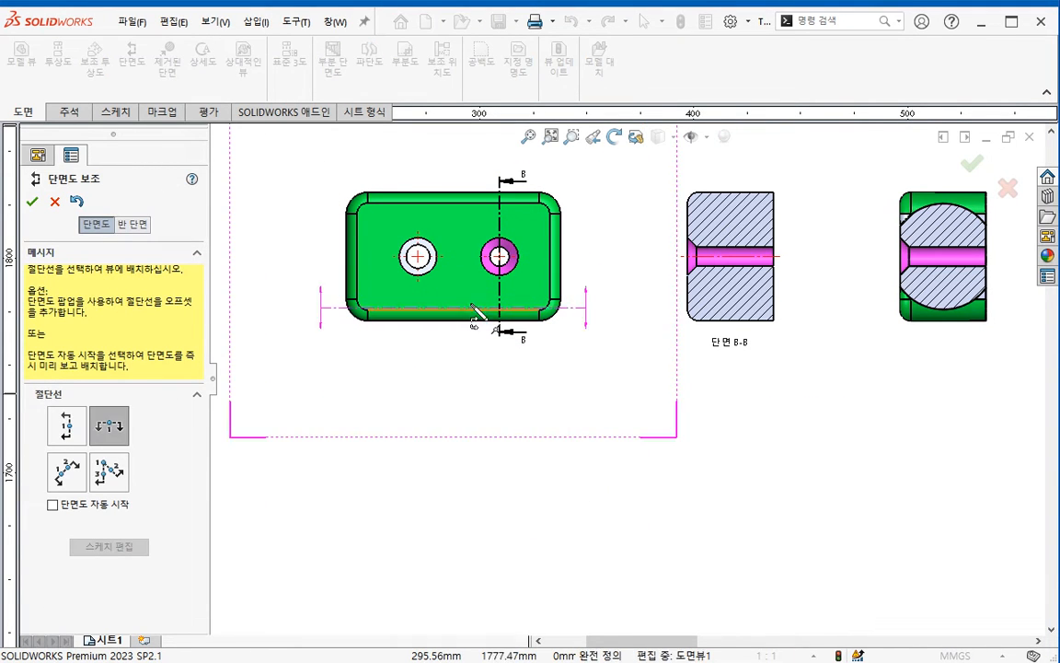
left_click(499, 257)
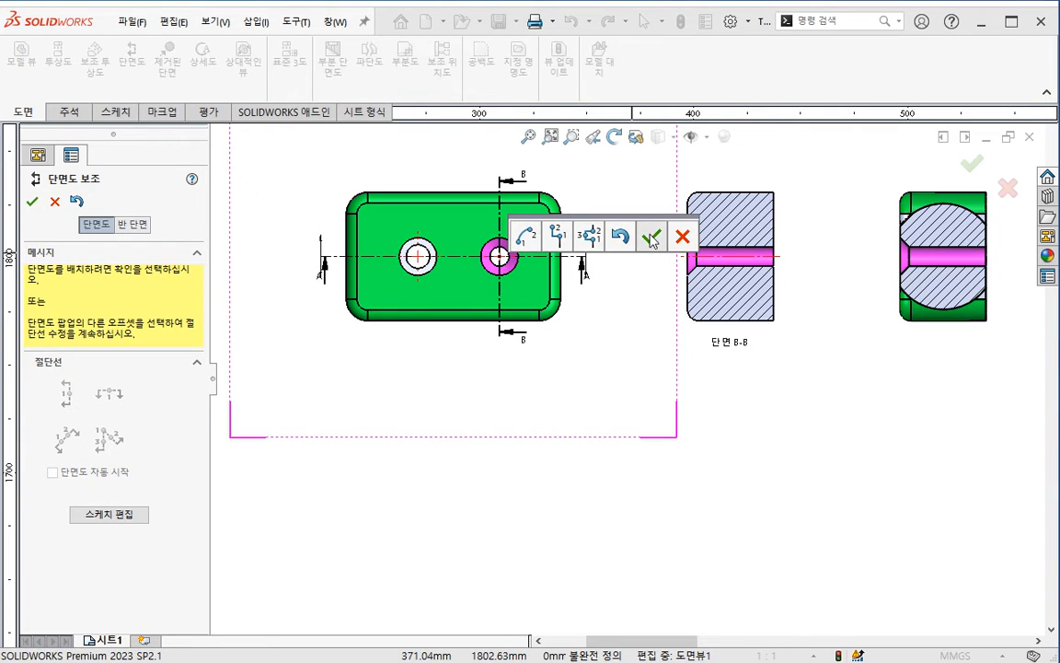
left_click(651, 236)
left_click(453, 446)
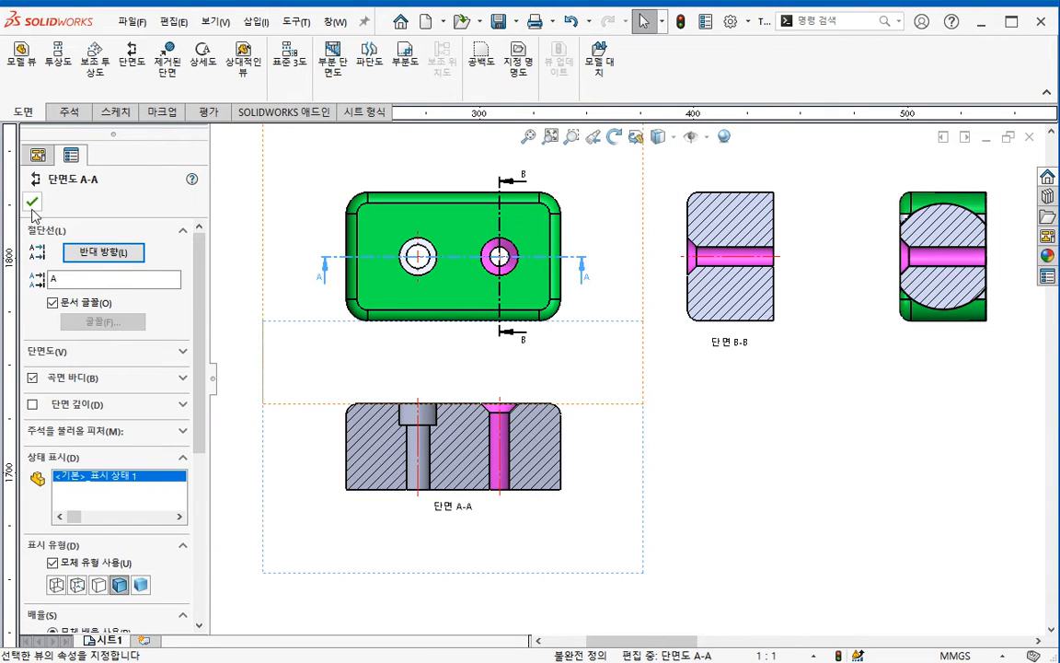
left_click(32, 202)
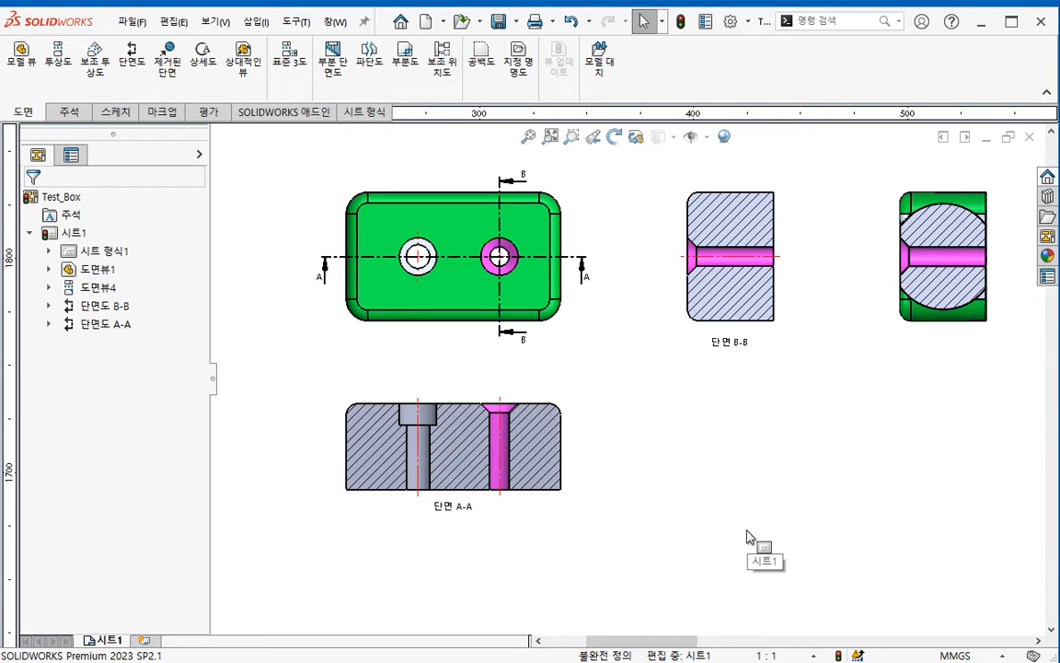
- Review the Notepad notes on surface colors (face, body) and interior colors (file, lighting), highlighting each line, and return to the drawing
key("alt+Tab")
left_click_drag(719, 499, 741, 385)
left_click(678, 438)
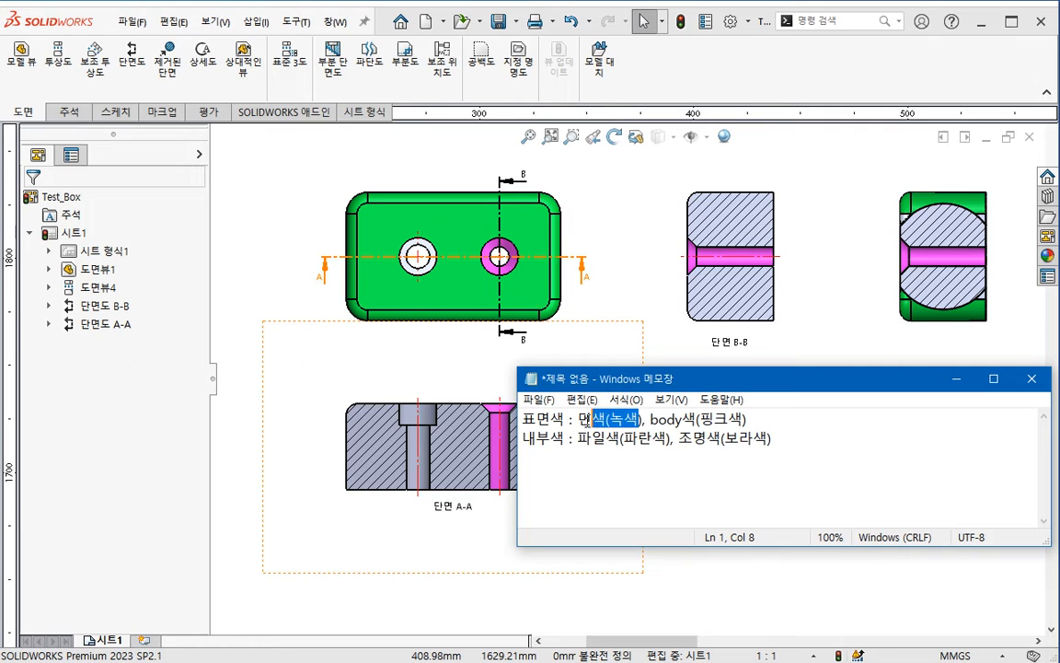
left_click(550, 438)
left_click_drag(579, 418, 747, 417)
left_click(723, 481)
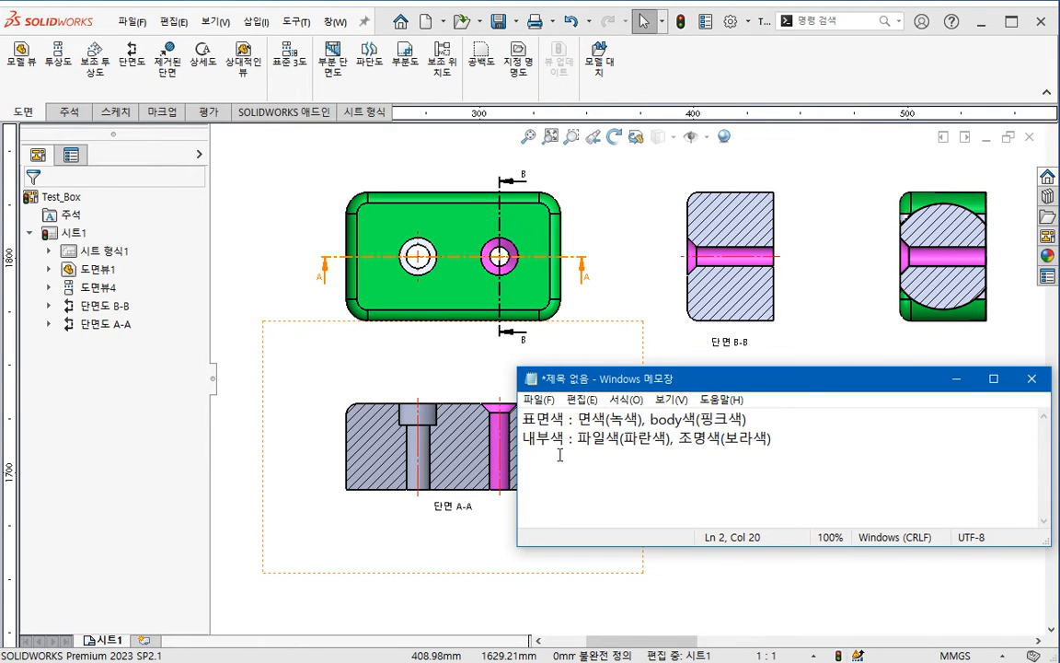
left_click_drag(524, 438, 788, 437)
left_click(745, 475)
left_click_drag(582, 444, 768, 443)
left_click(784, 468)
left_click(750, 611)
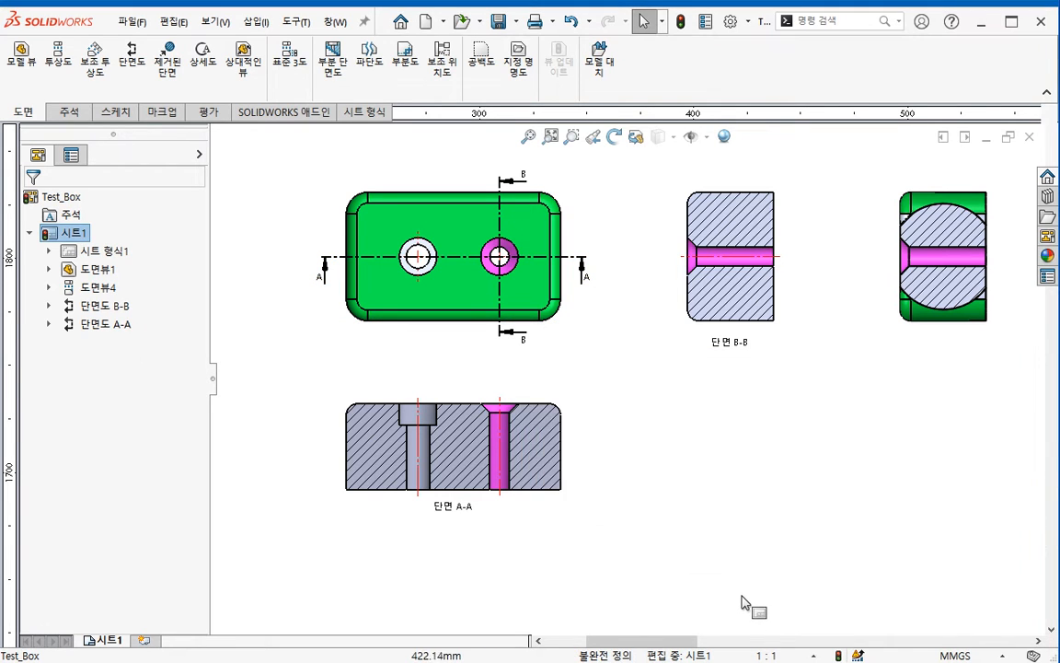
- Delete all four drawing views from the sheet, including both section views and the broken-out view
key("f")
middle_click_drag(761, 482, 723, 529)
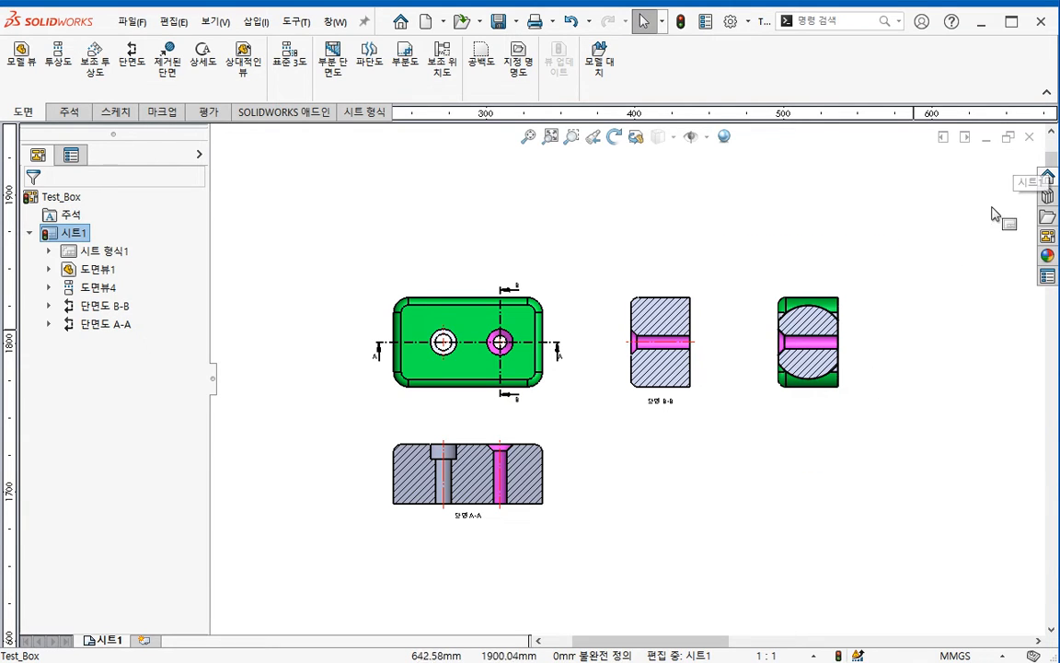
left_click(97, 269)
left_click(105, 324, "shift")
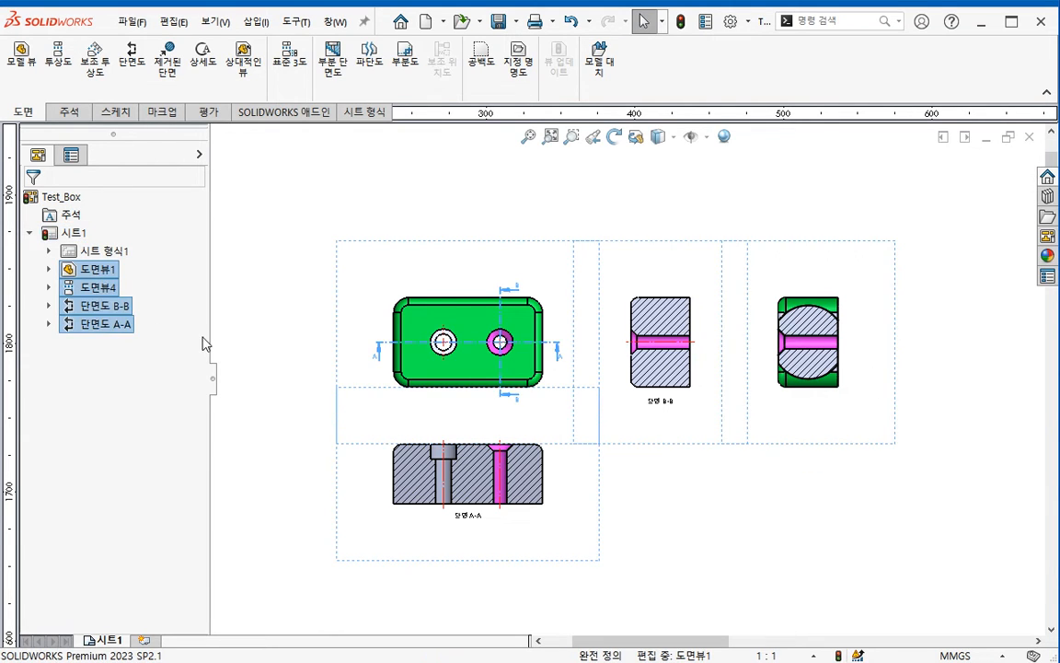
key("Delete")
left_click(634, 378)
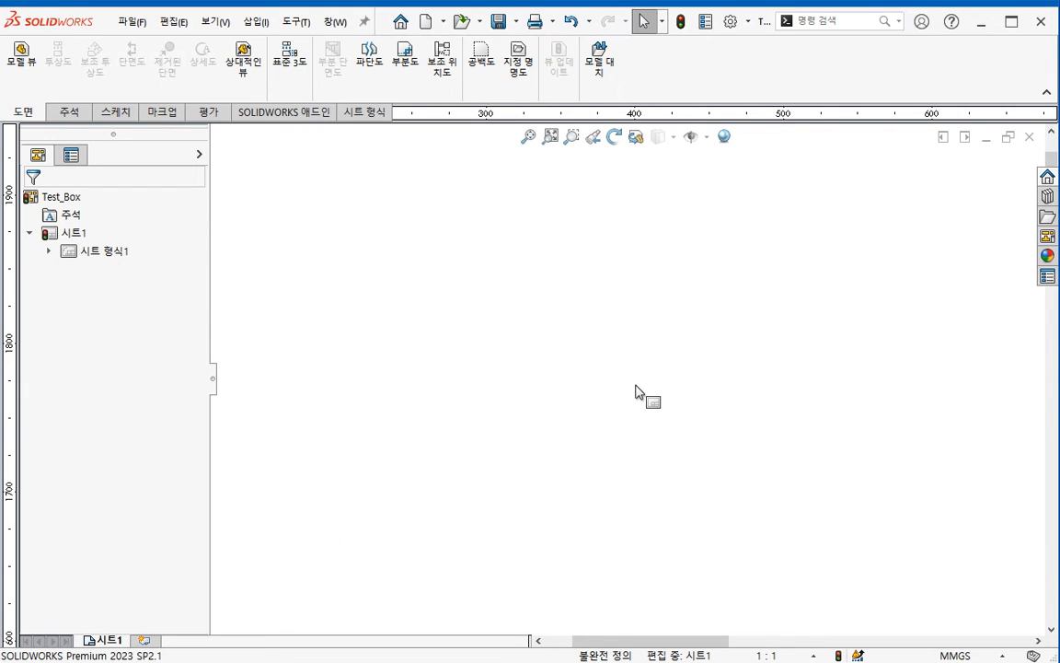
- Place the Test_Box top view (윗면) on the empty sheet without adding any projected views
scroll(635, 385, "up", 1)
middle_click_drag(635, 385, 593, 356)
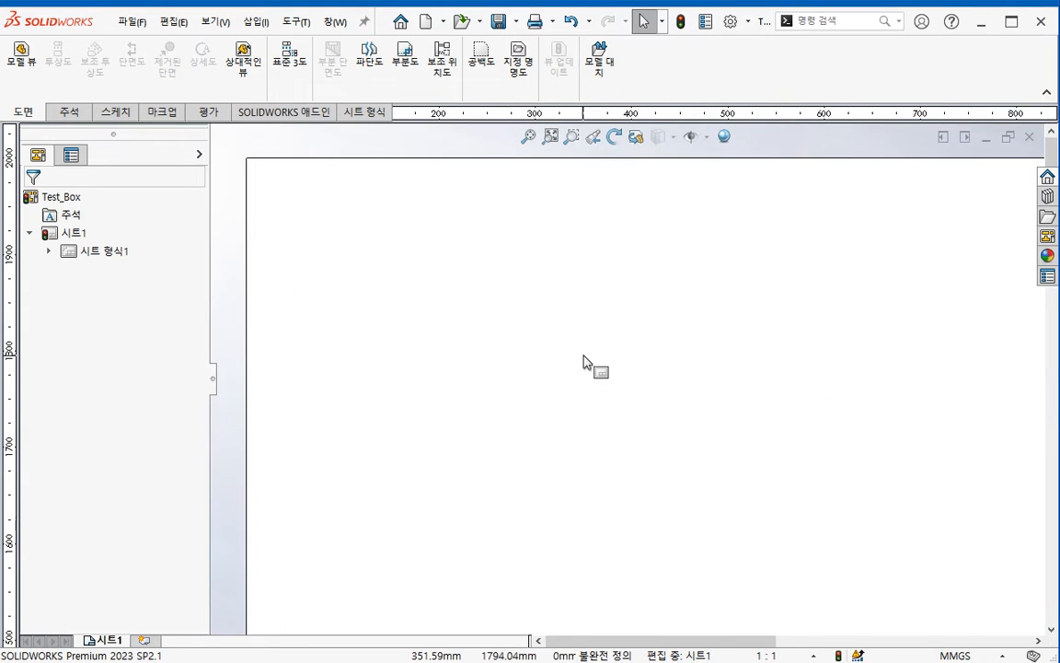
left_click(1046, 236)
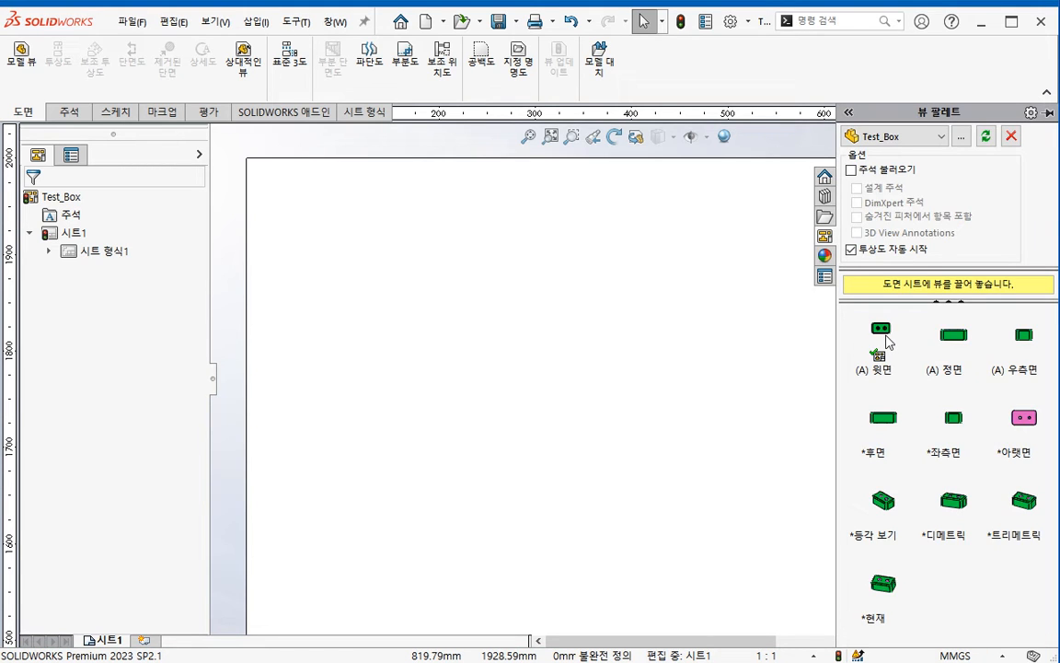
mouse_move(885, 341)
left_mouse_down()
mouse_move(480, 348)
mouse_move(521, 372)
left_mouse_up()
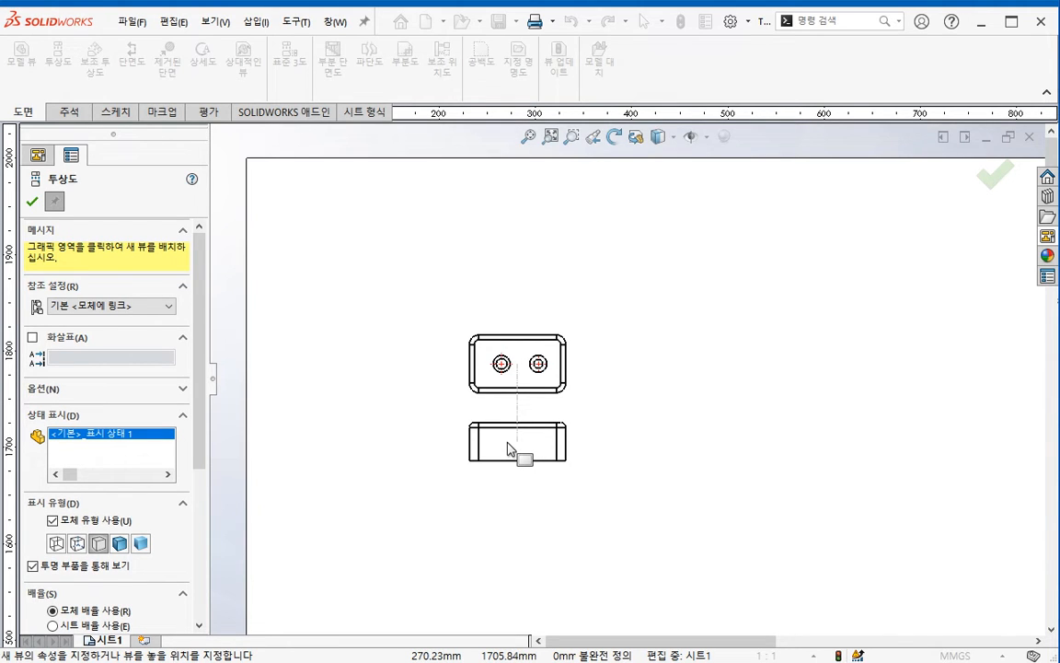
left_click_drag(199, 409, 209, 449)
key("Escape")
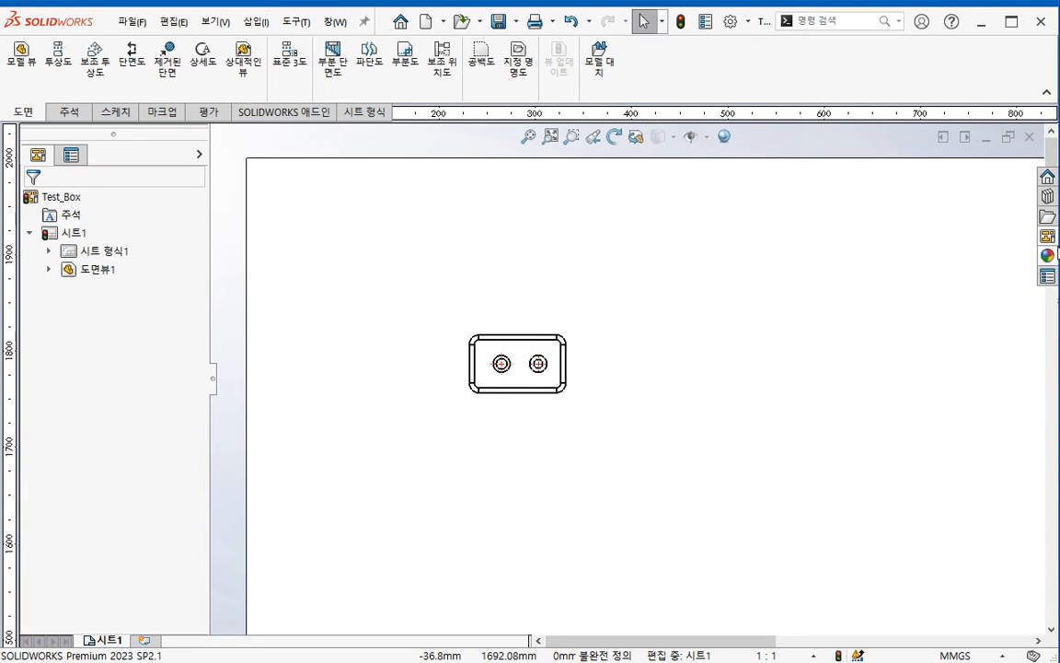
- Place a second top view directly above the first one, without any projected views
left_click(1049, 236)
left_click(881, 331)
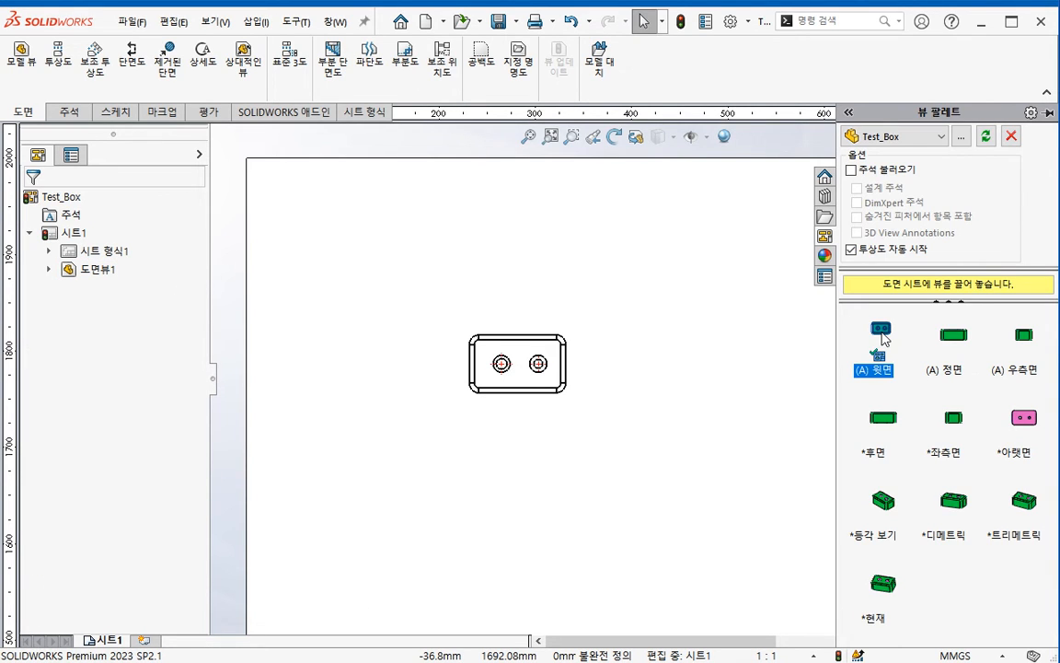
left_click_drag(882, 334, 518, 272)
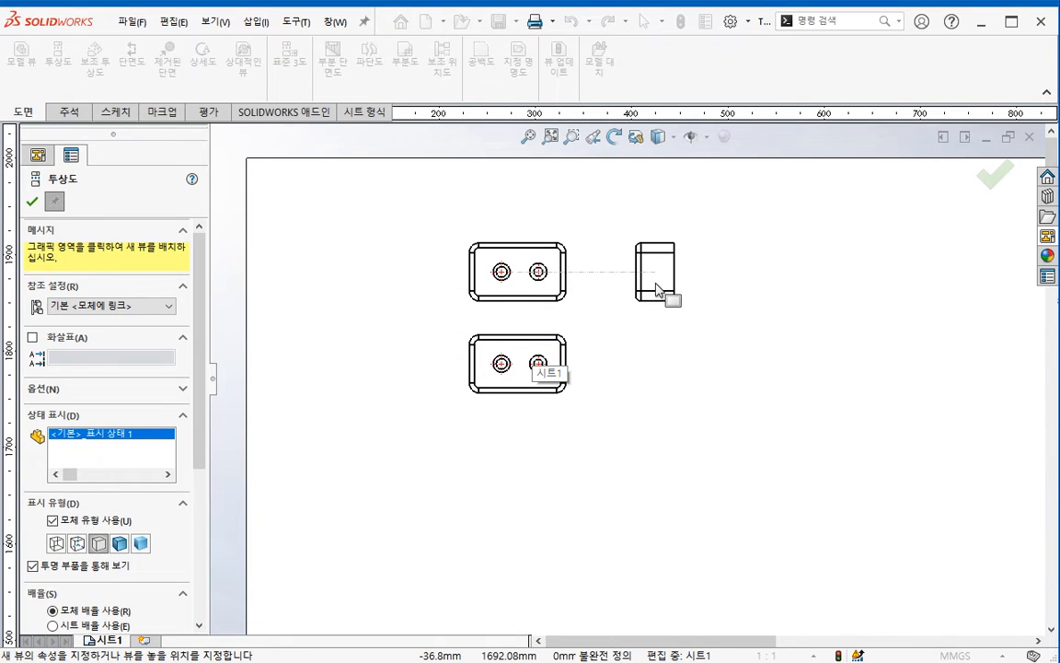
key("Escape")
- Turn off the automatic start of projected views (투상도 자동 시작) and place a third top view below the other two
left_click(1049, 238)
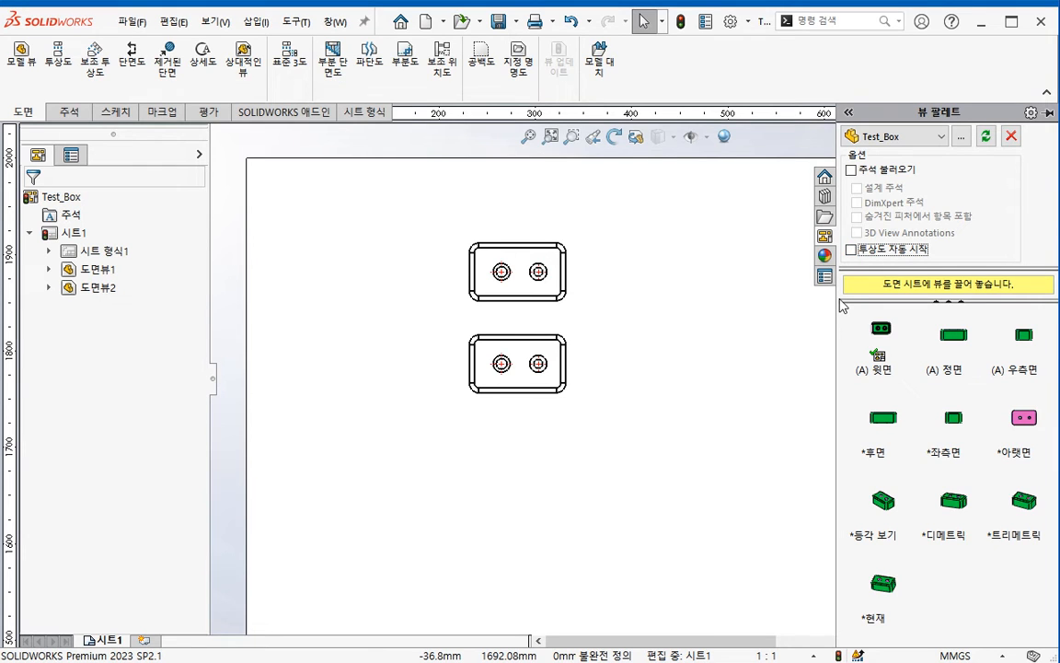
left_click_drag(890, 336, 580, 563)
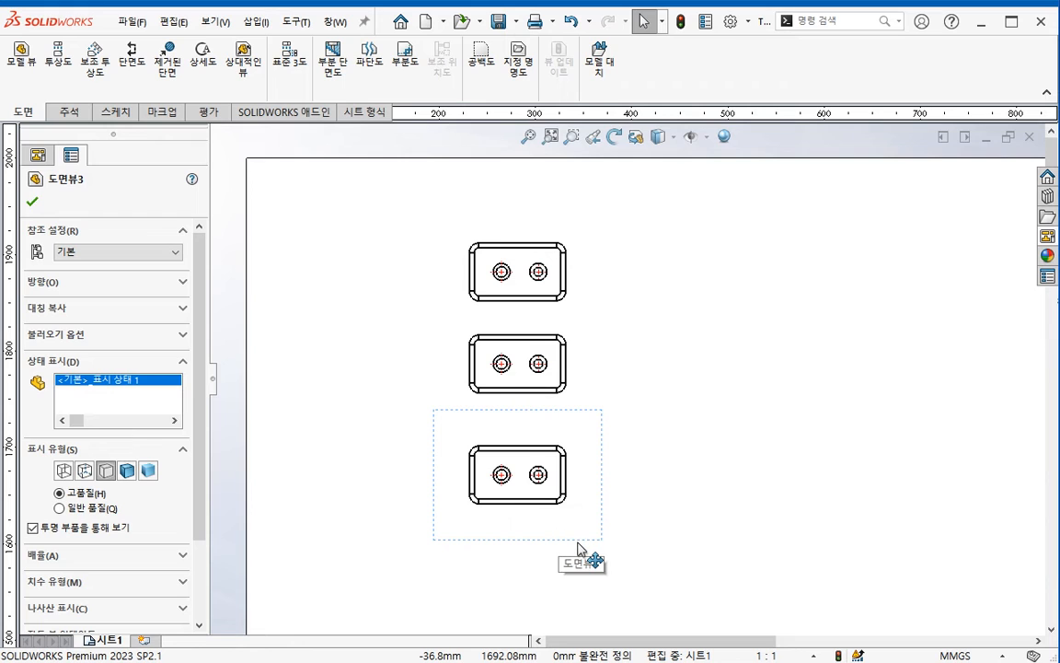
- Delete the lowest and the uppermost top views, keeping only the middle one on the sheet
left_click(595, 526)
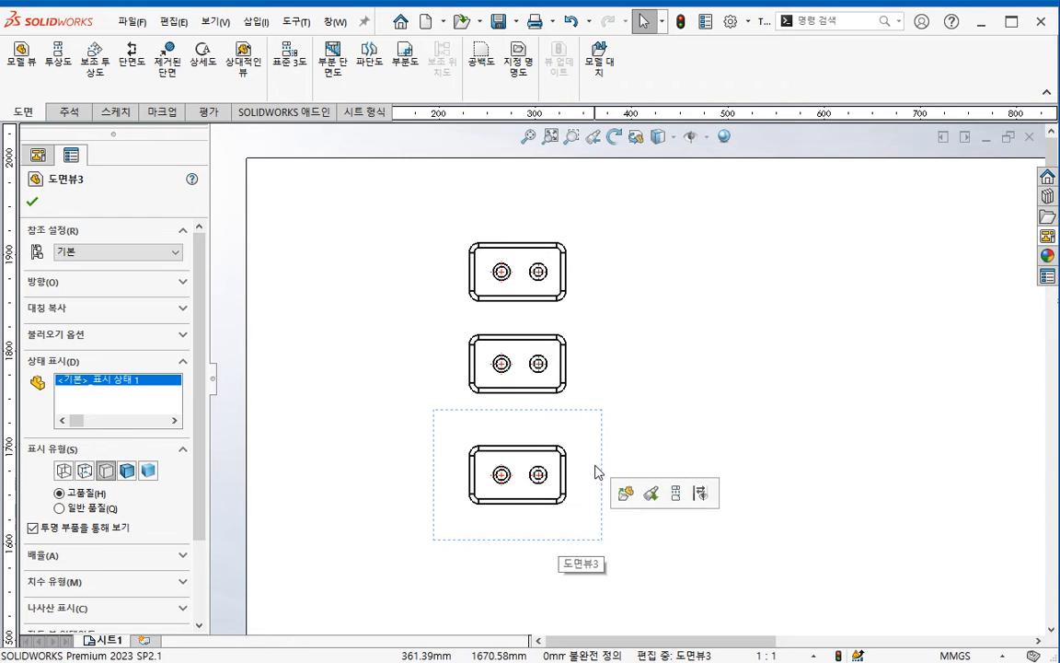
key("Delete")
key("Return")
left_click(612, 294)
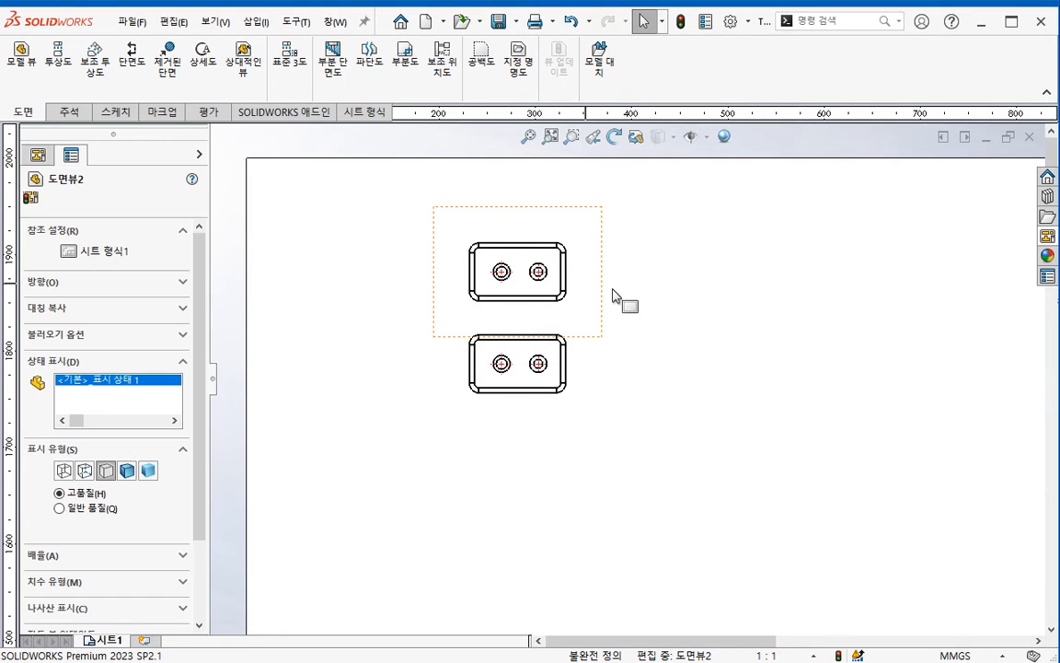
key("Delete")
key("Return")
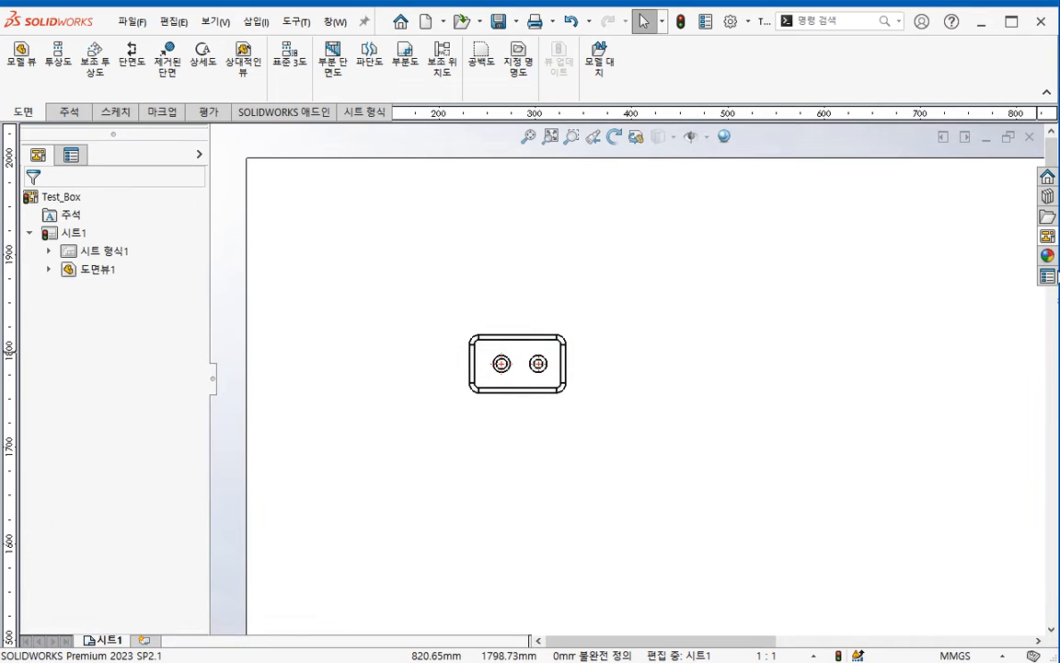
- Try placing the right side view (우측면) level with the top view, and delete it again
left_click(1048, 236)
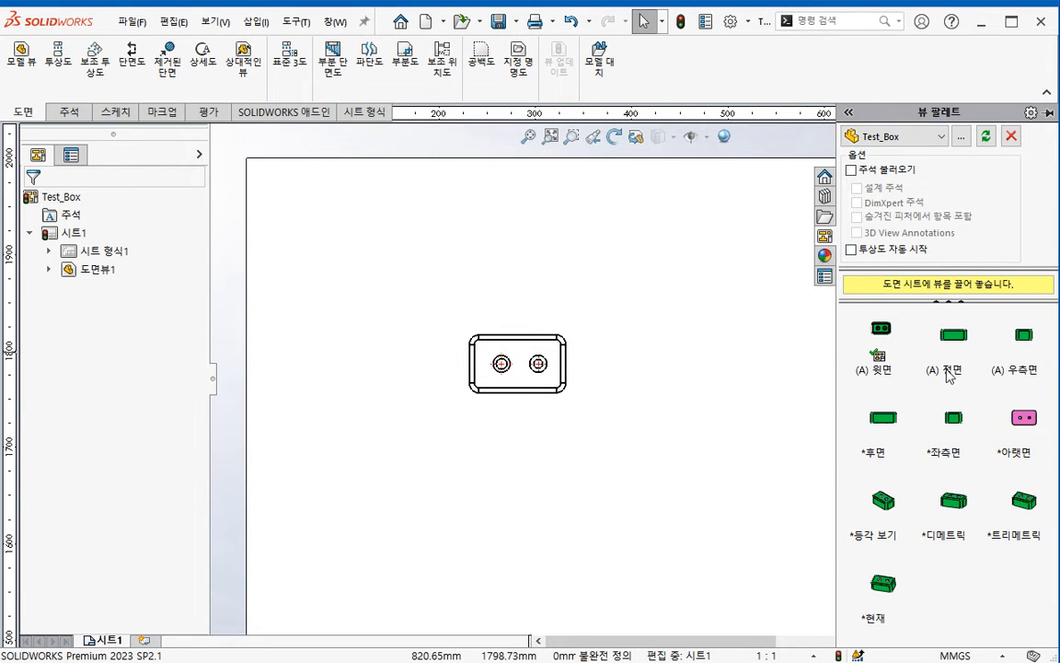
middle_click_drag(701, 411, 643, 415)
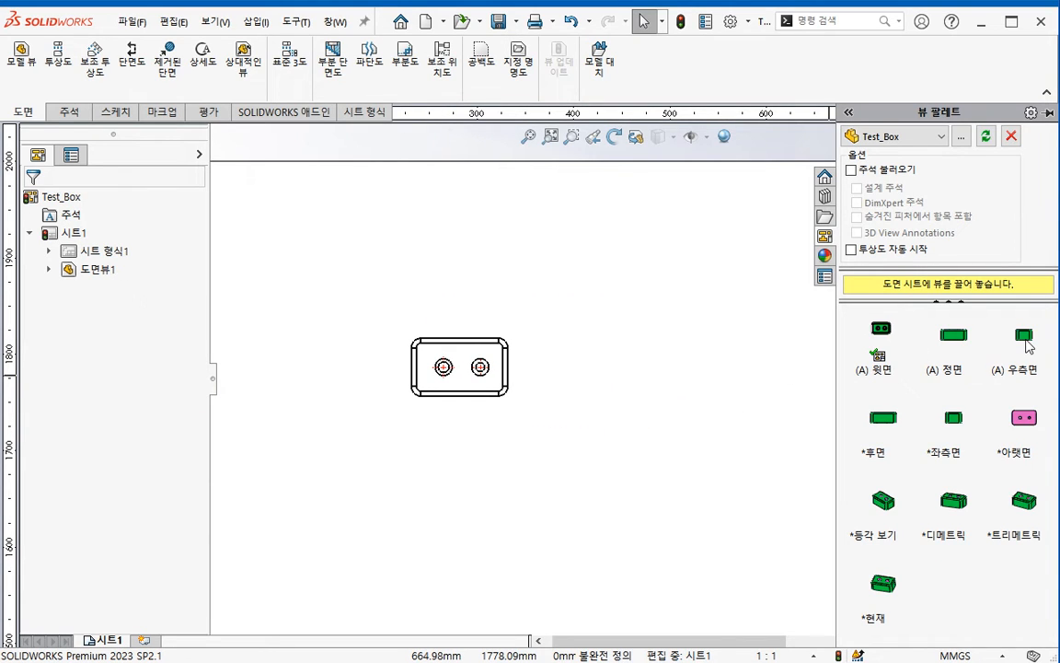
left_click_drag(1028, 344, 603, 368)
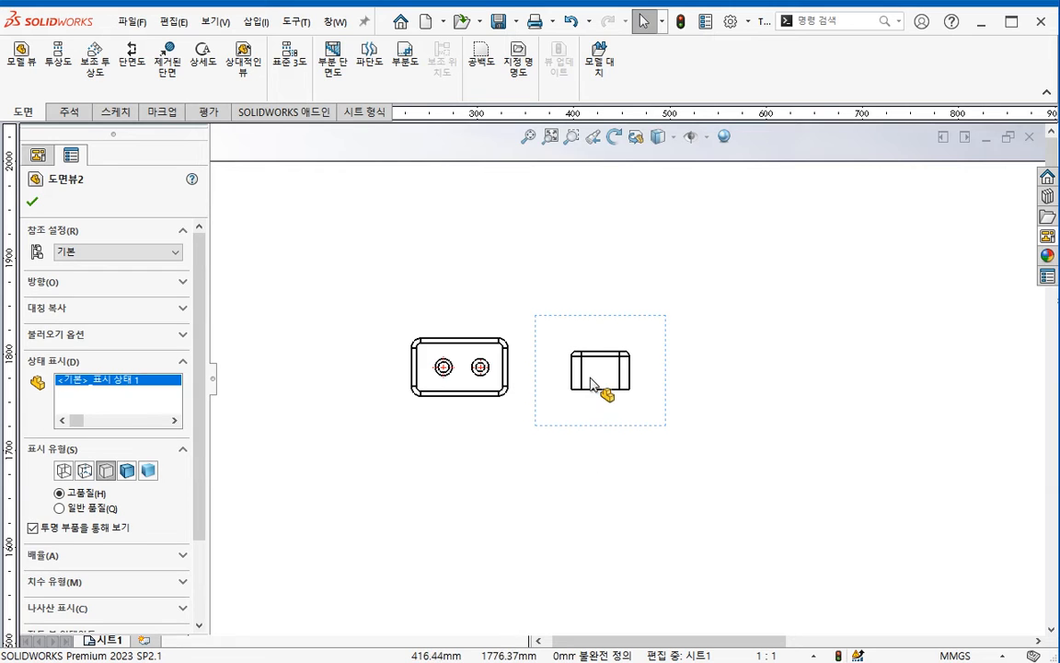
key("Delete")
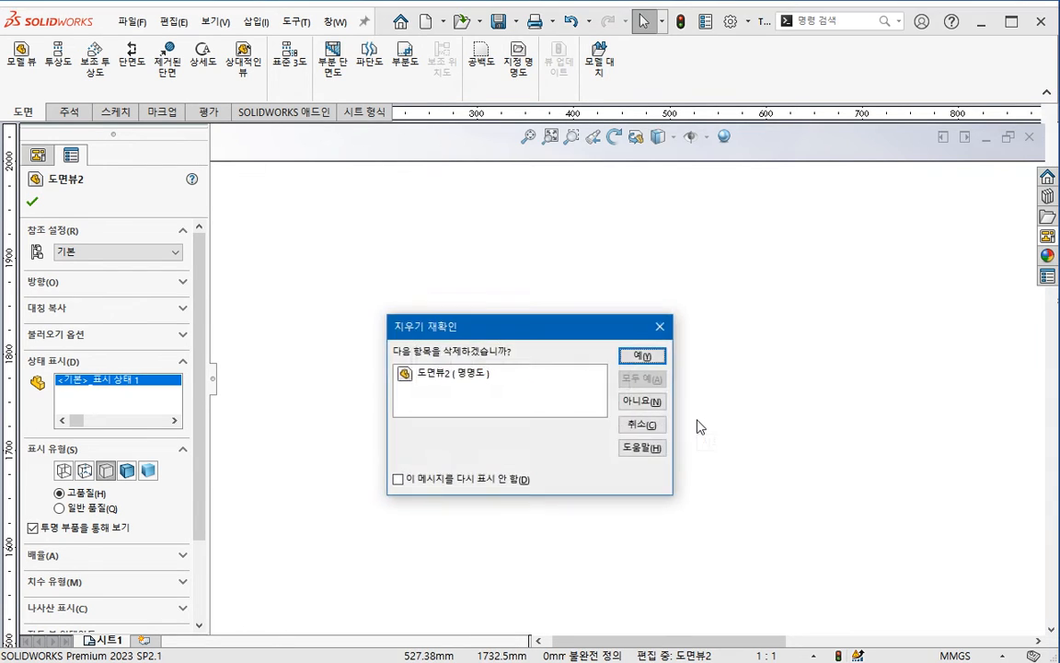
key("Return")
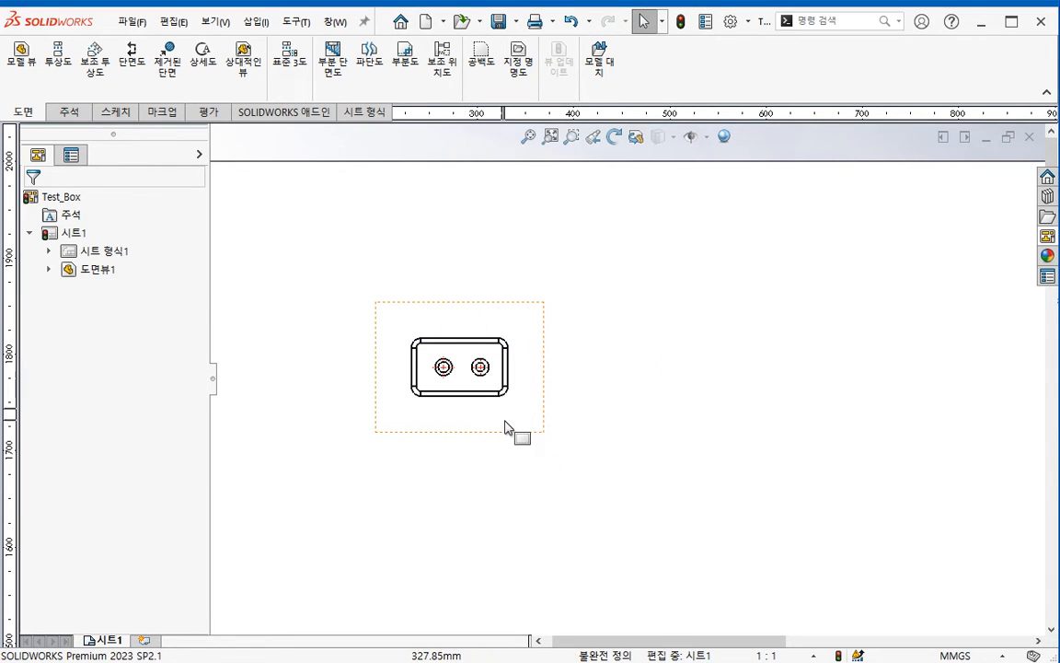
- Place the right side view (우측면) to the right of the top view and slightly lower than it
left_click(1048, 236)
left_click(1019, 348)
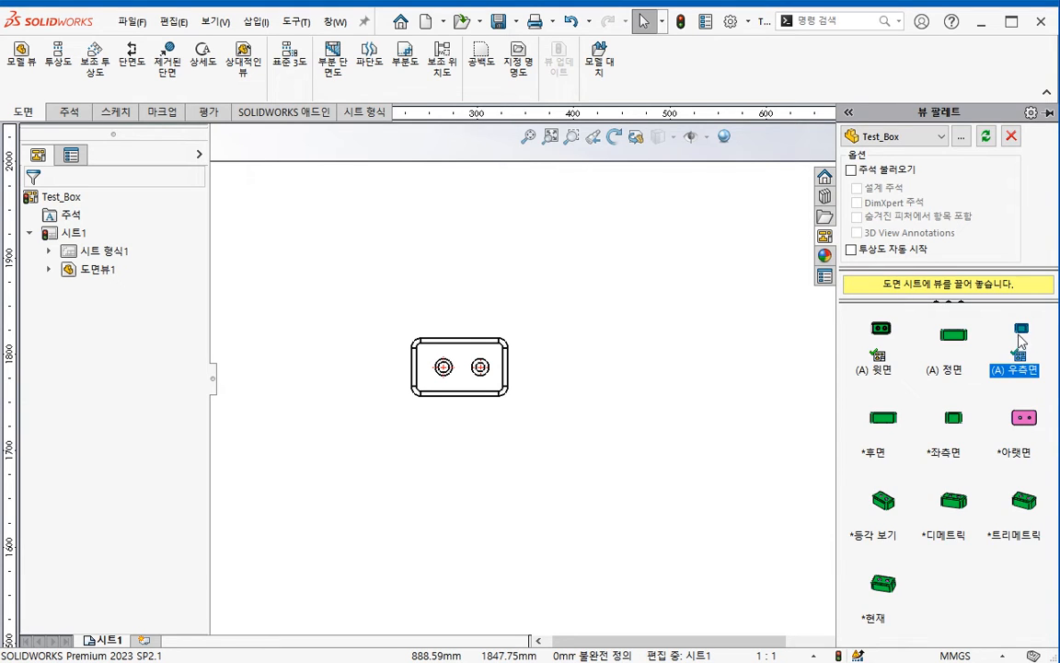
left_click_drag(1021, 342, 607, 396)
middle_click_drag(577, 422, 658, 420)
scroll(679, 438, "down", 1)
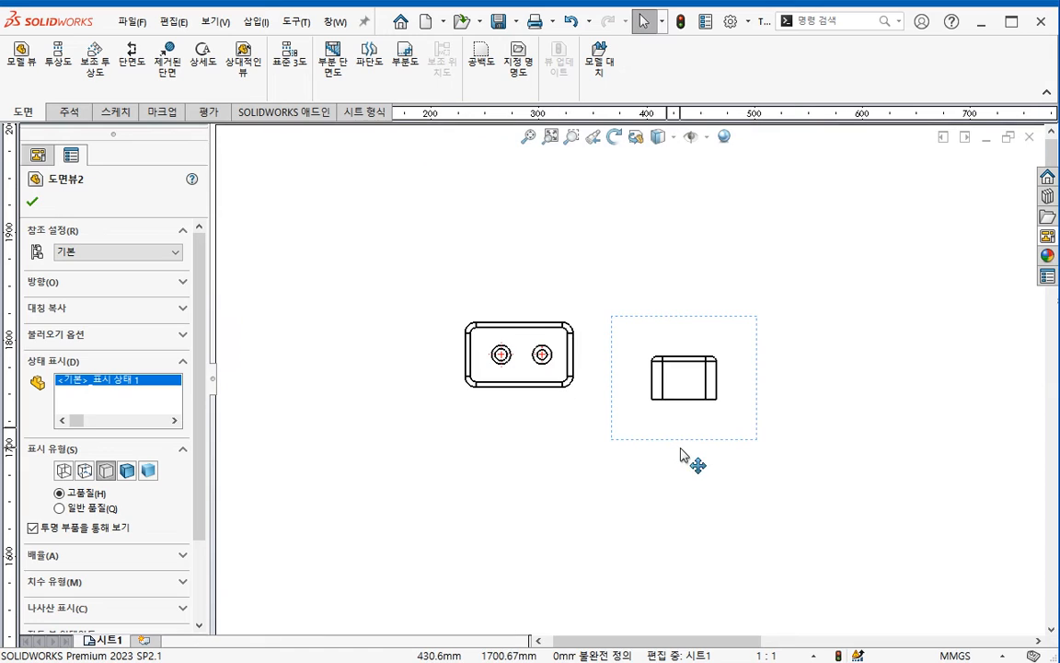
- Delete the side view beside the top view from the sheet
left_click_drag(686, 450, 689, 414)
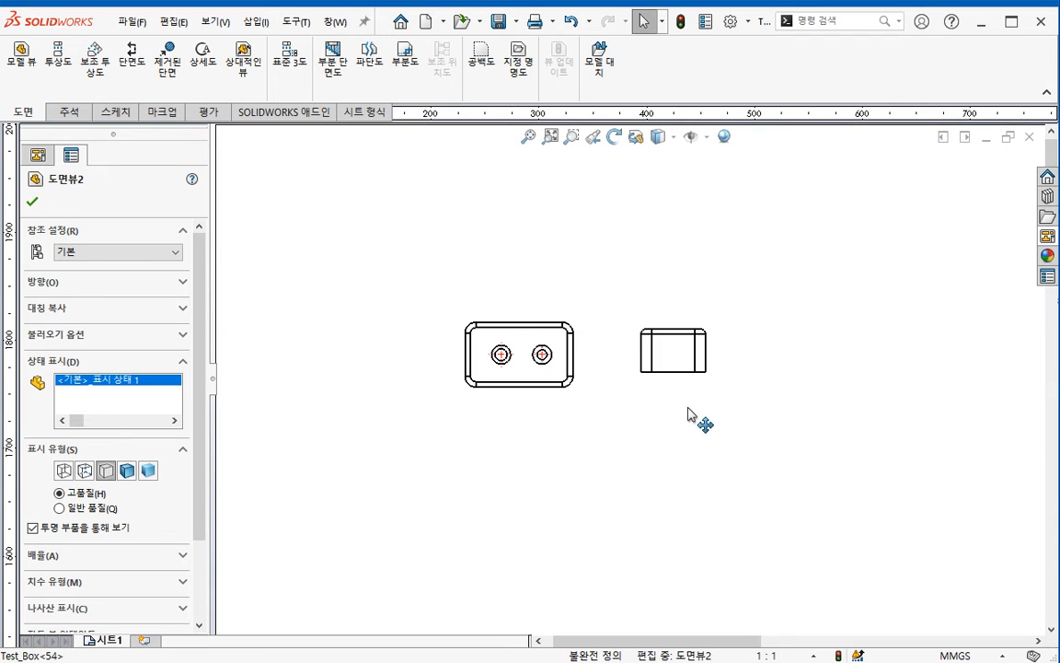
left_click(689, 413)
key("Delete")
left_click(644, 359)
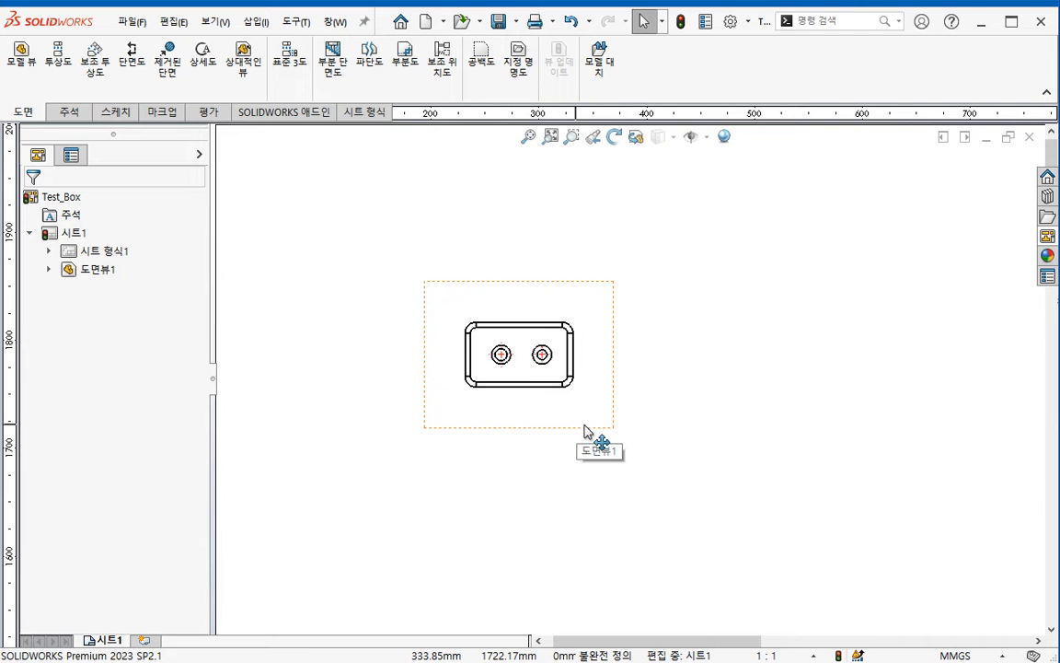
- Insert Test_Box's front view (정면) as an independent view above the top view, shifted to its right
left_click(596, 386)
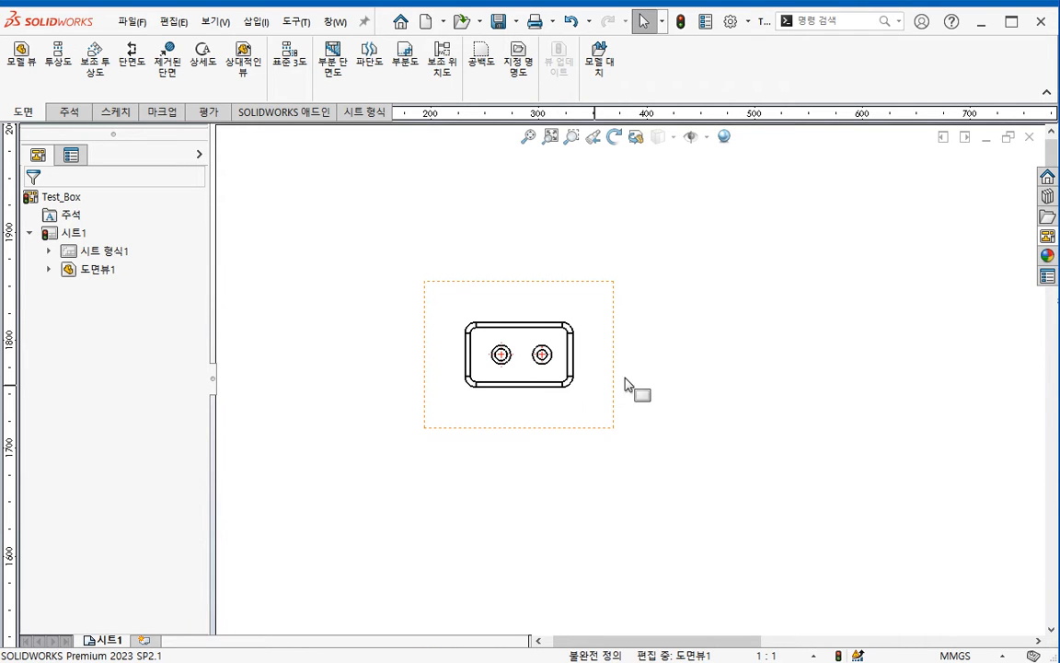
left_click(887, 357)
left_click(1046, 237)
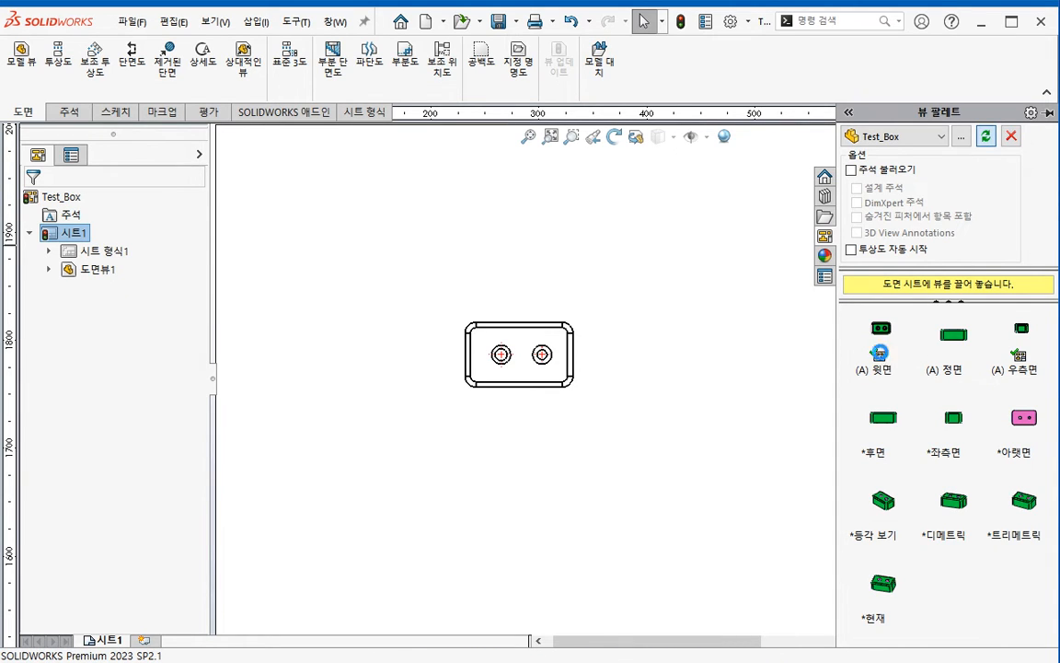
left_click_drag(884, 348, 433, 207)
scroll(433, 207, "down", 8)
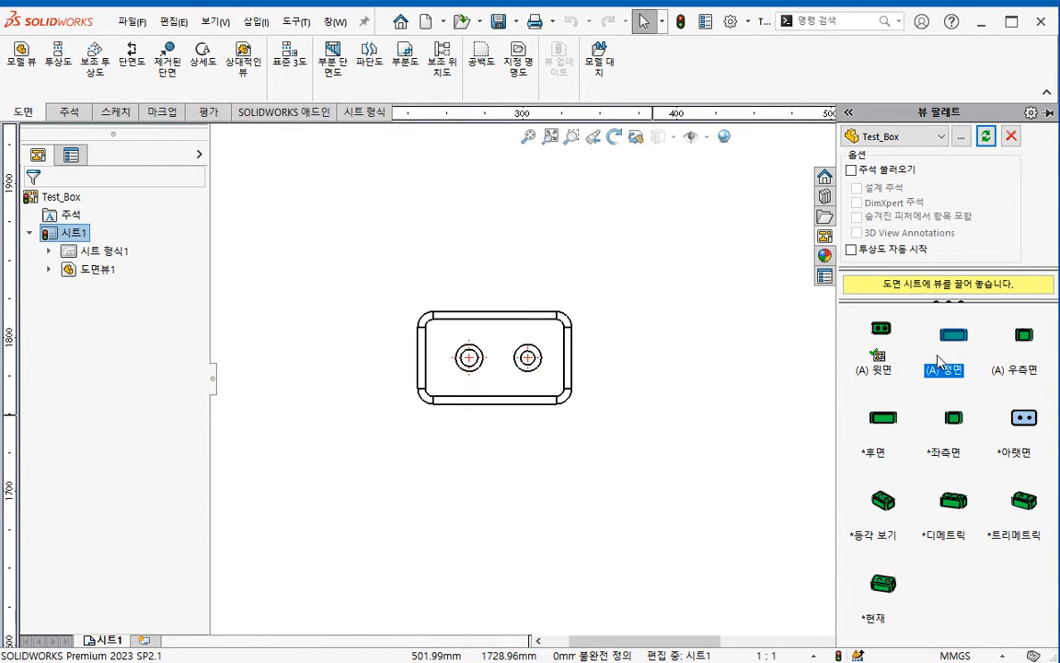
left_click_drag(953, 348, 650, 168)
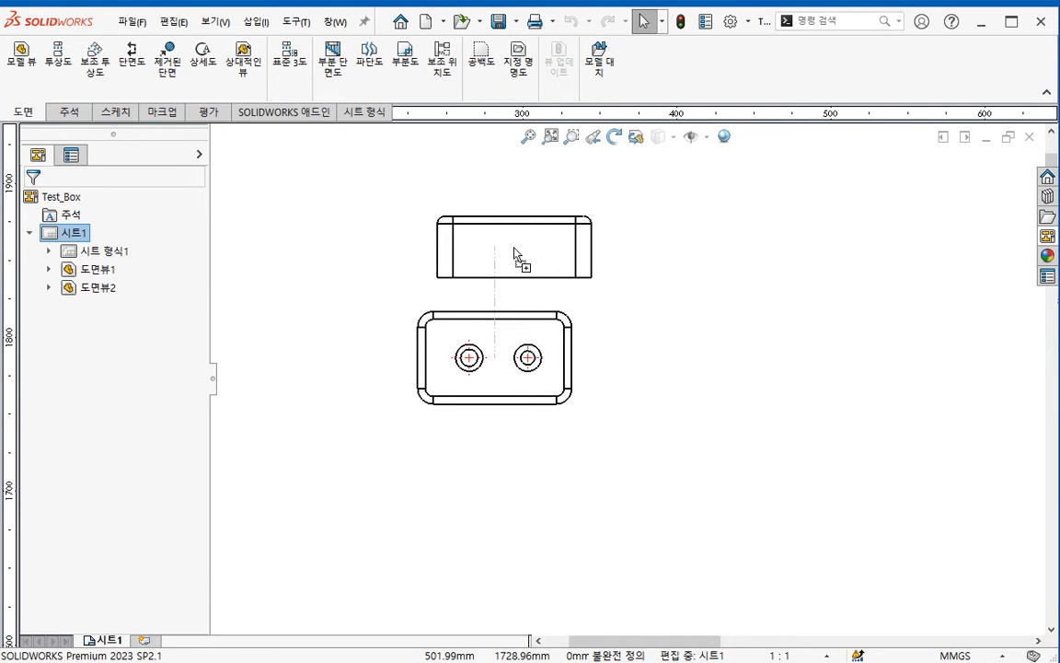
left_click(617, 259)
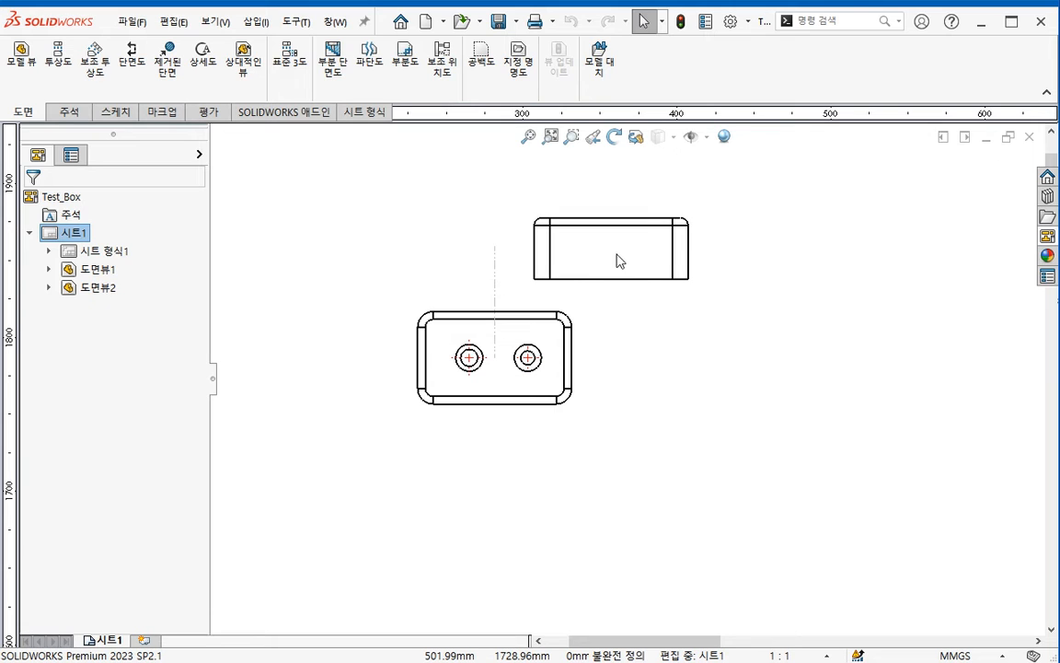
left_click(1048, 238)
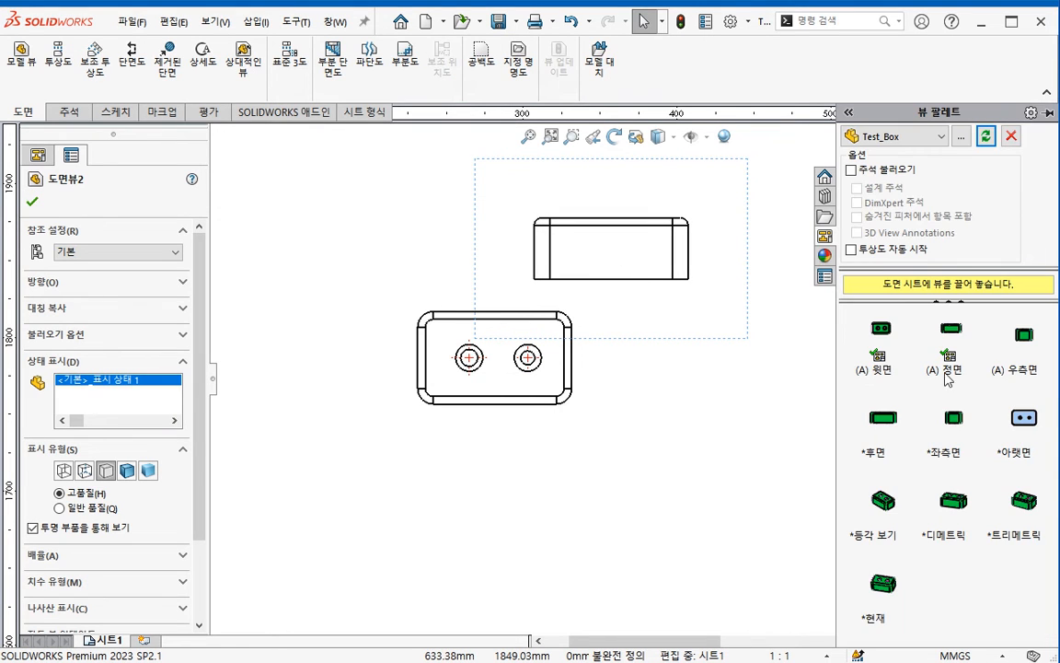
left_click_drag(1009, 375, 826, 340)
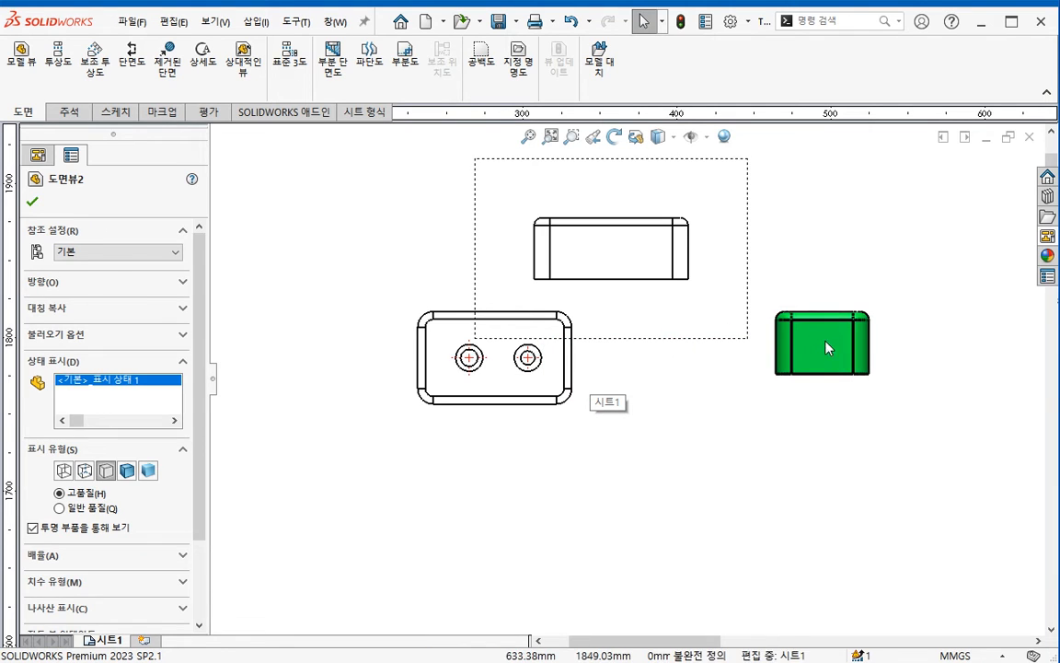
key("Escape")
- Insert Test_Box's right side view (우측면) to the right of the top view
left_click(623, 377)
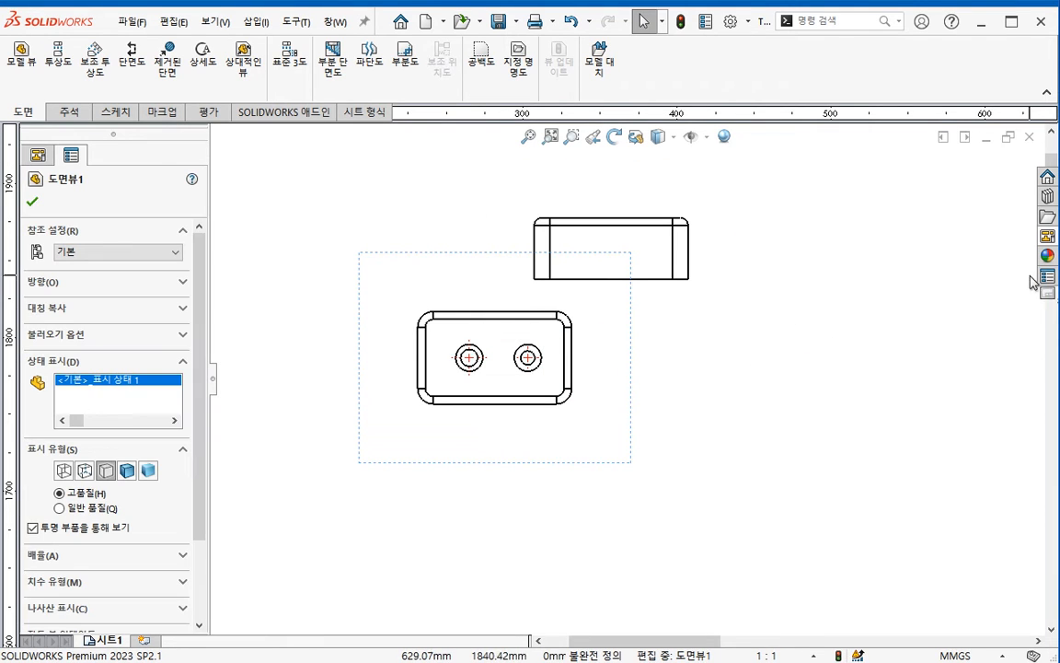
left_click(1051, 241)
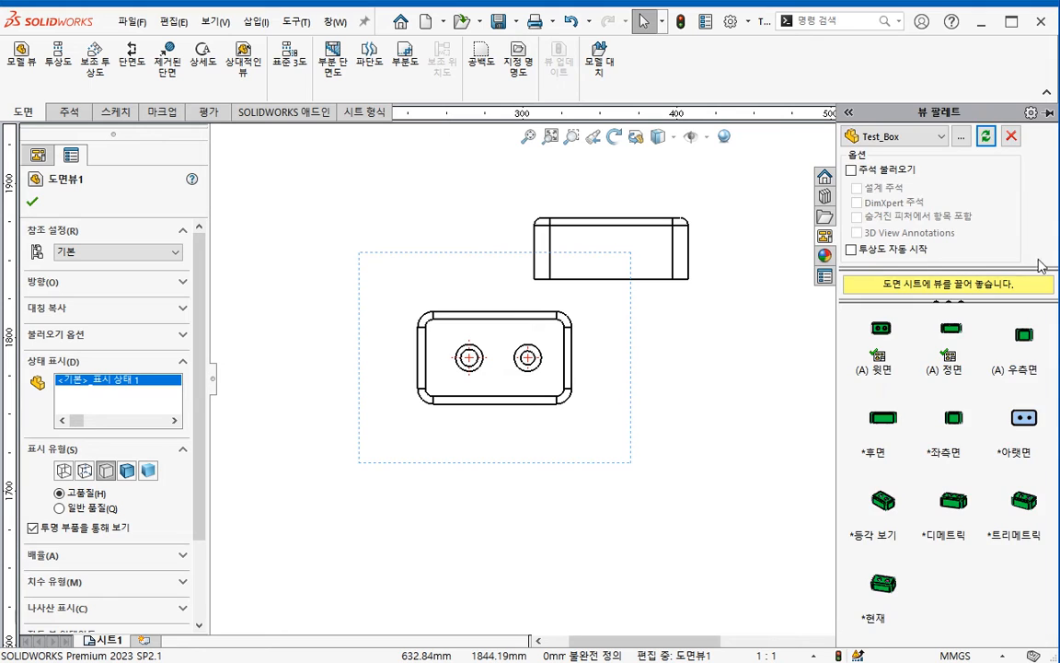
left_click_drag(1023, 344, 740, 375)
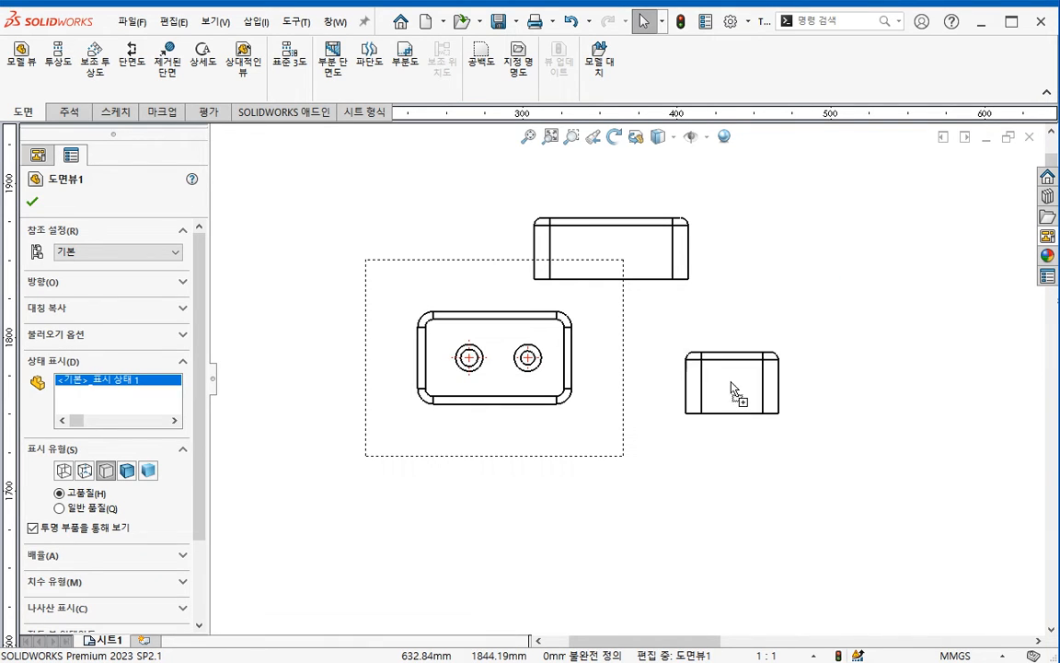
left_click(741, 378)
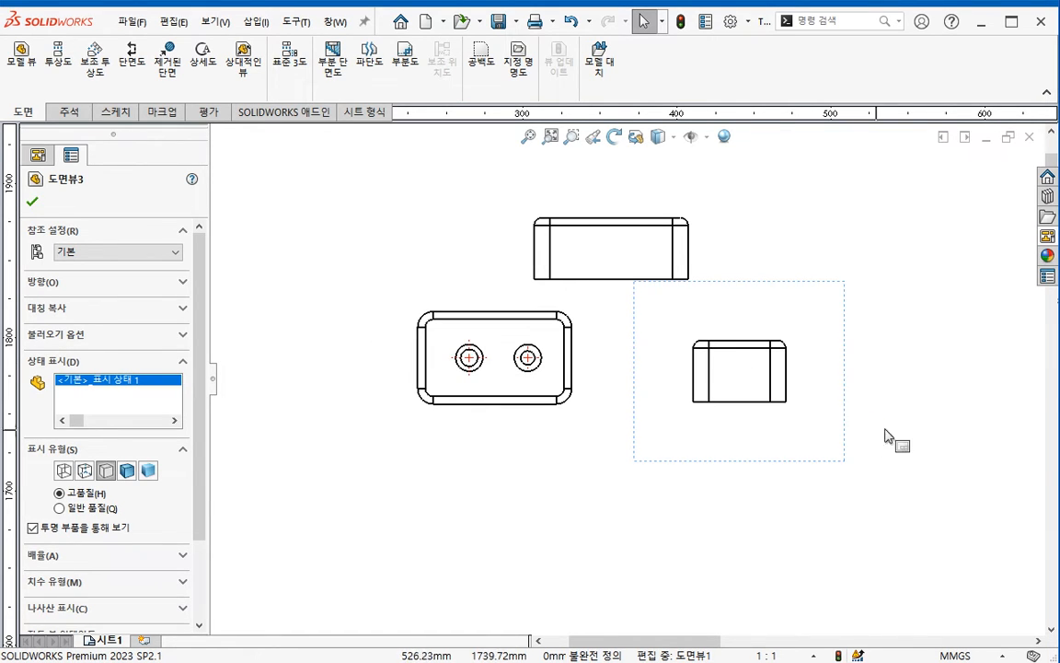
- Insert Test_Box's rear view (후면) below the top view, shifted slightly to its right
left_click(1047, 276)
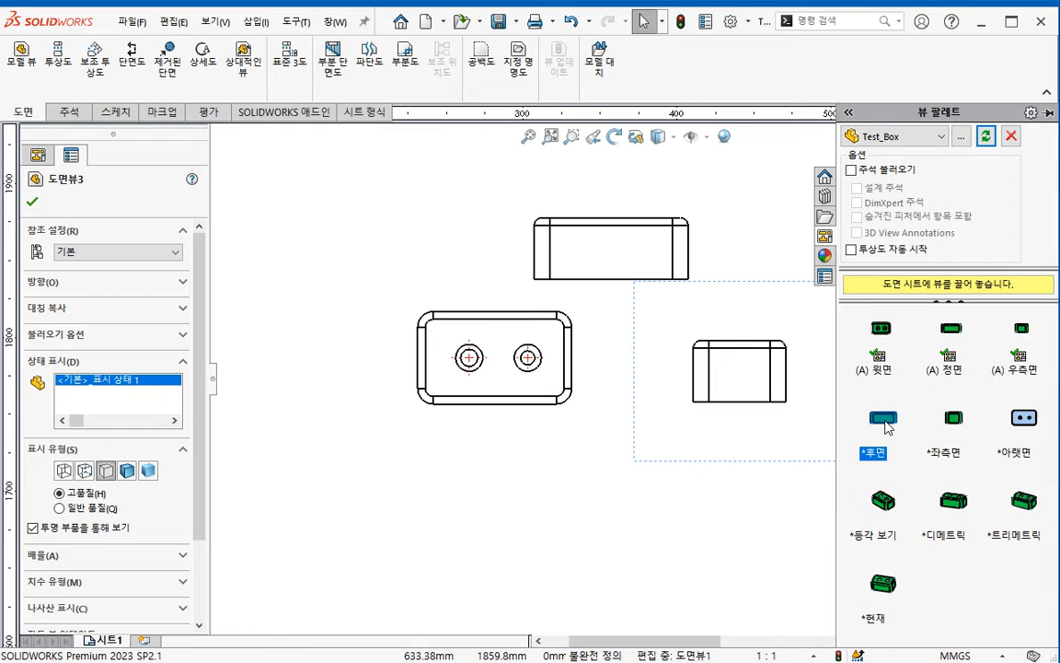
left_click_drag(852, 433, 572, 509)
left_click(575, 509)
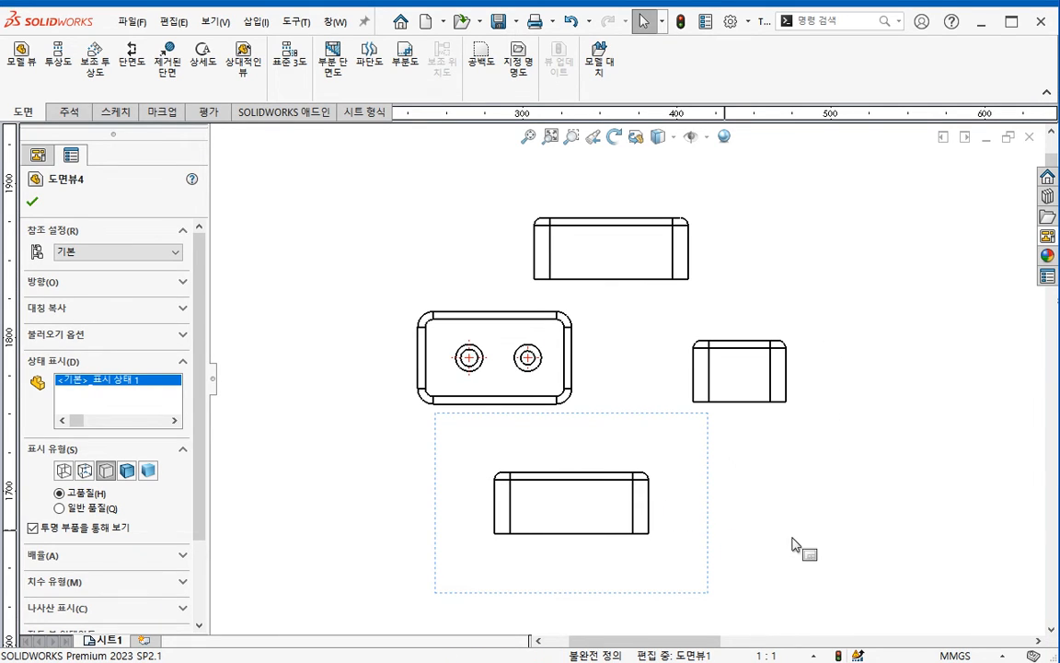
middle_click_drag(761, 481, 758, 461)
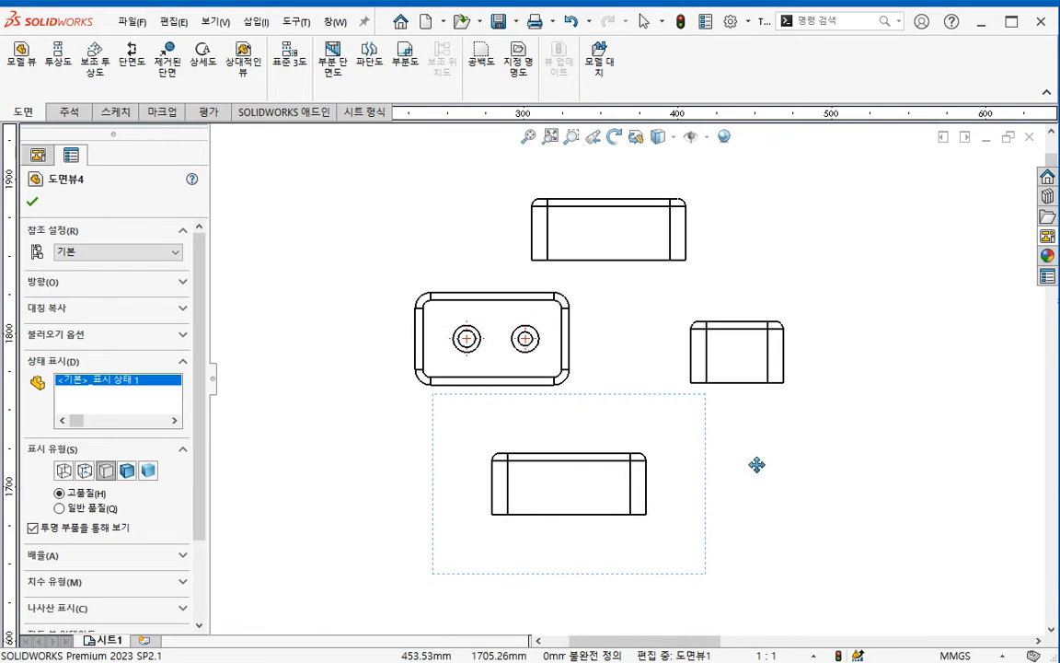
left_click(763, 468)
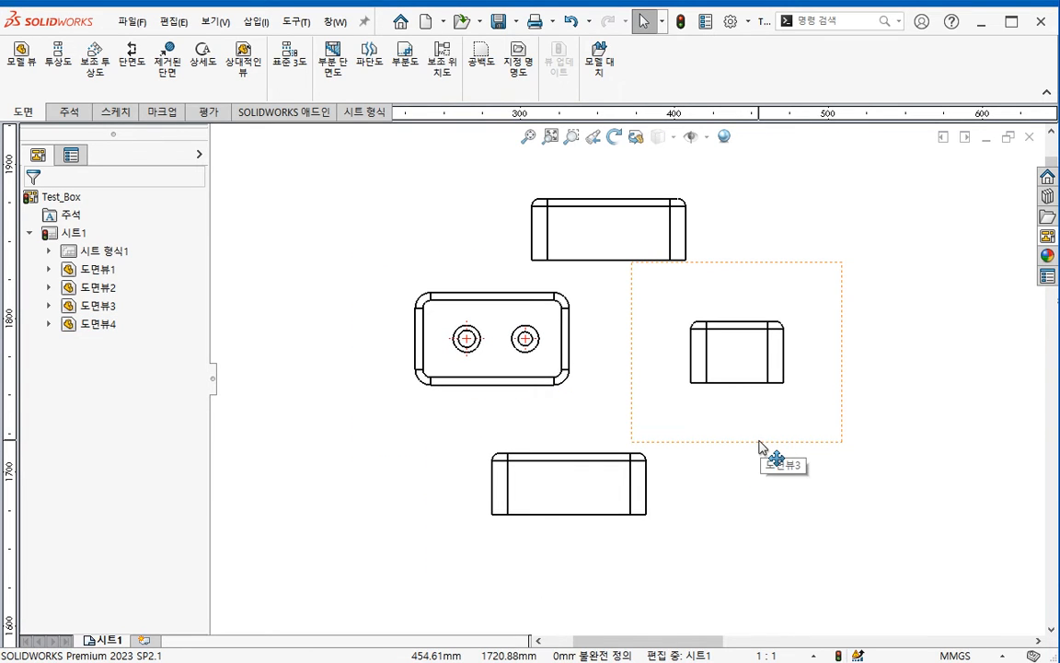
- Align the right side view horizontally by origin with the top view
right_click(761, 447)
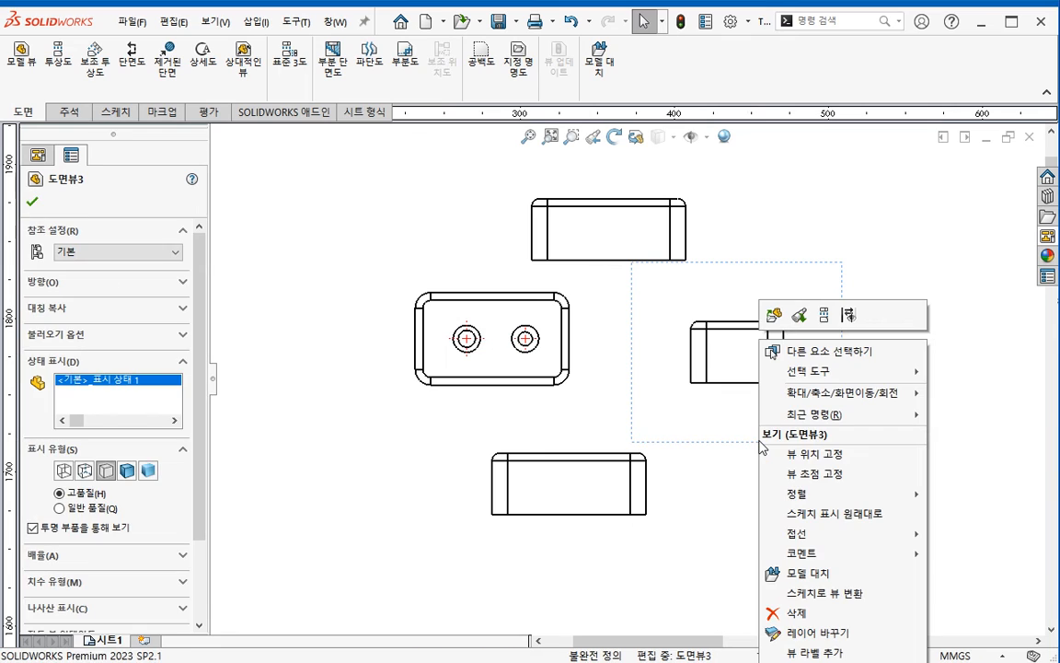
mouse_move(794, 502)
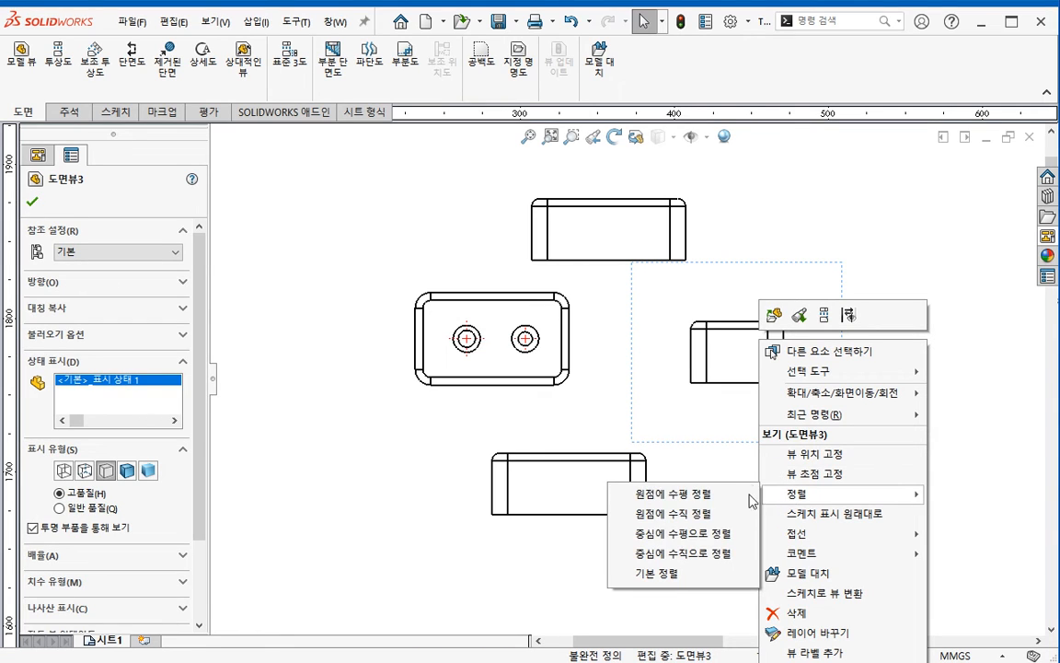
left_click(687, 497)
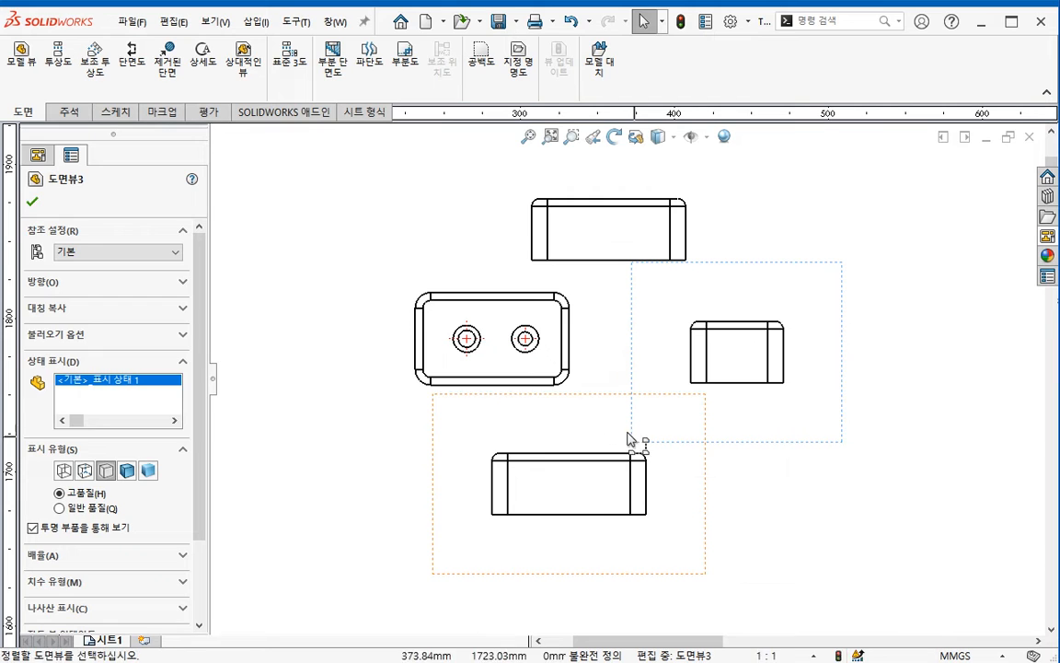
left_click(549, 367)
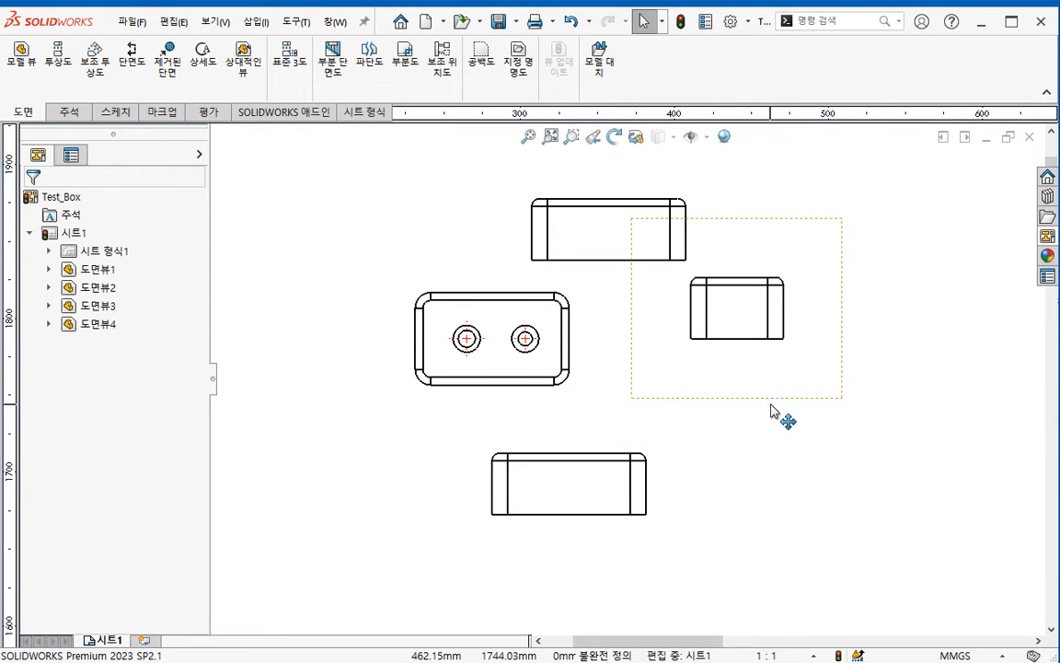
- Move the right side view slightly farther from the top view and align it horizontally by center with that view
left_click_drag(772, 405, 774, 434)
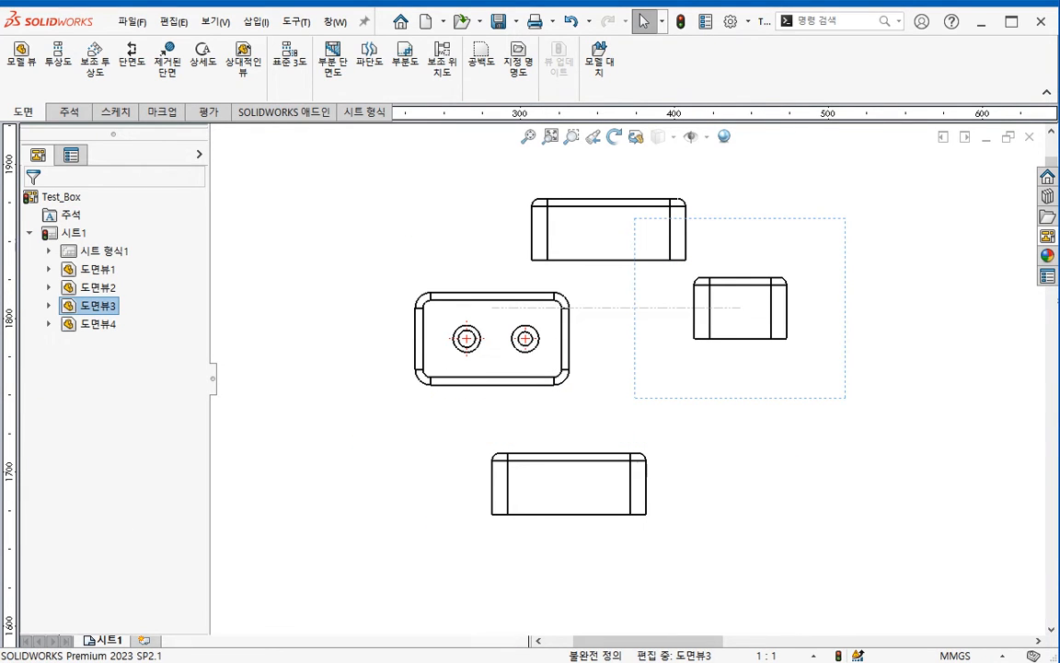
right_click(760, 405)
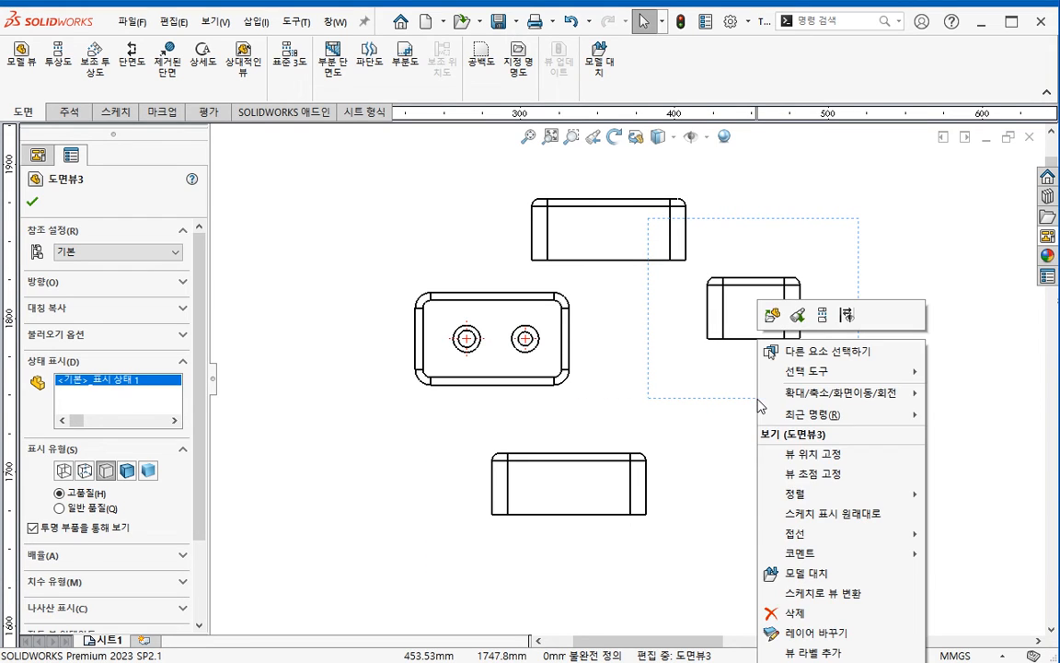
mouse_move(799, 493)
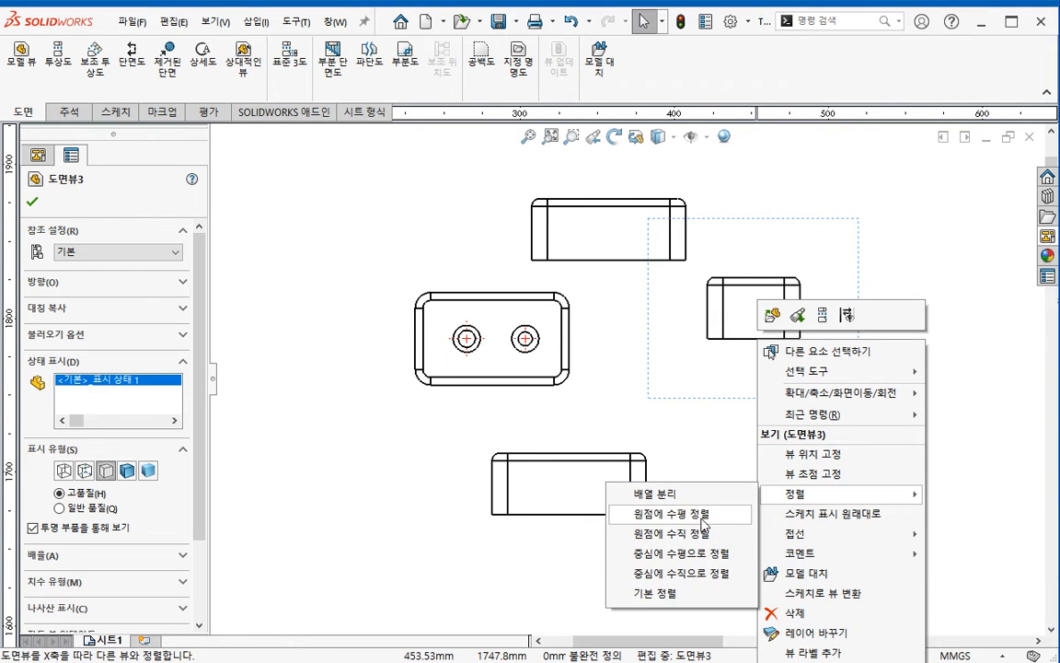
left_click(698, 555)
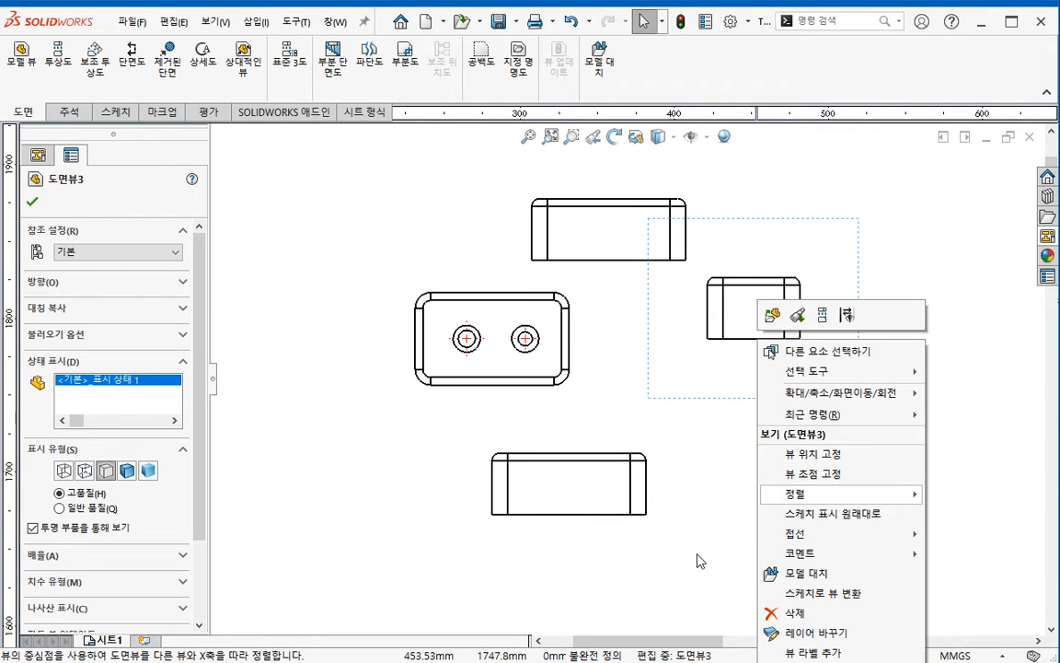
left_click(563, 370)
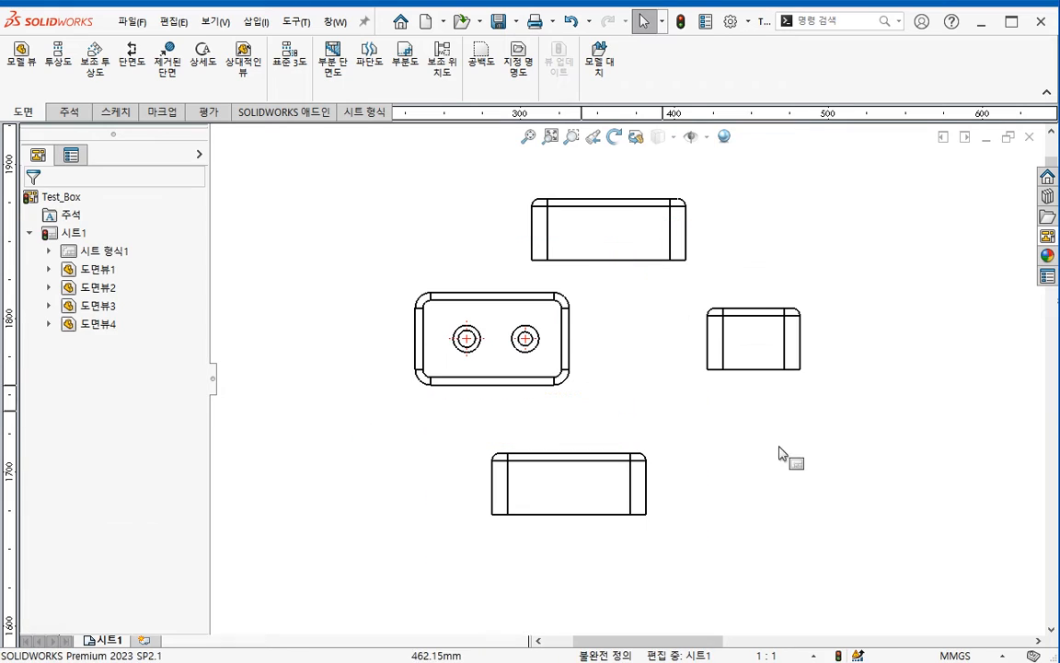
left_click(685, 219)
right_click(685, 221)
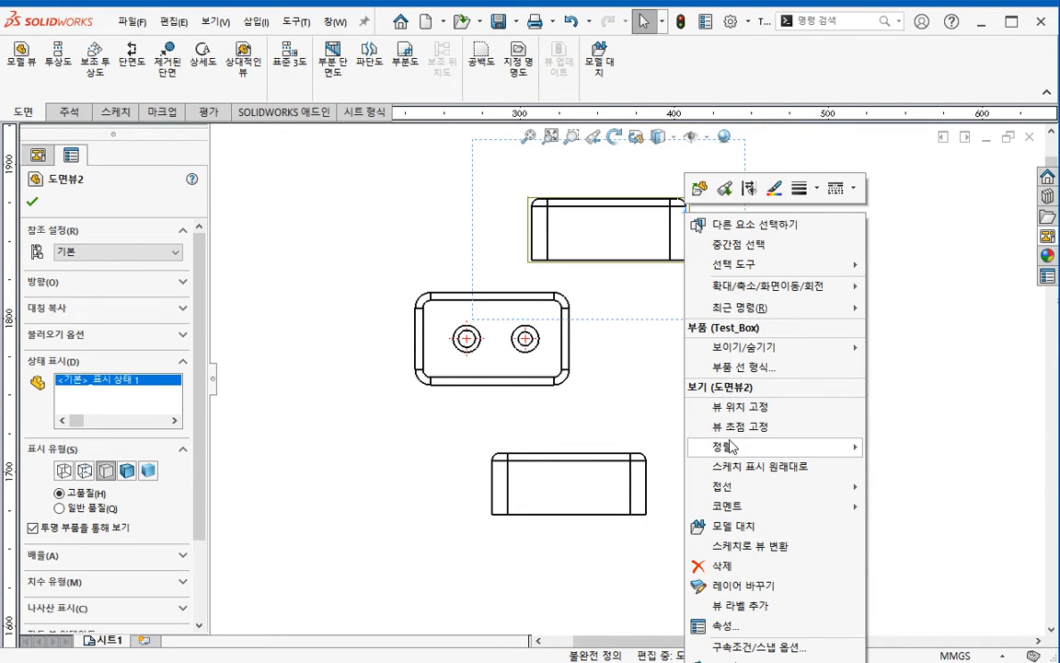
left_click(434, 475)
left_click(771, 432)
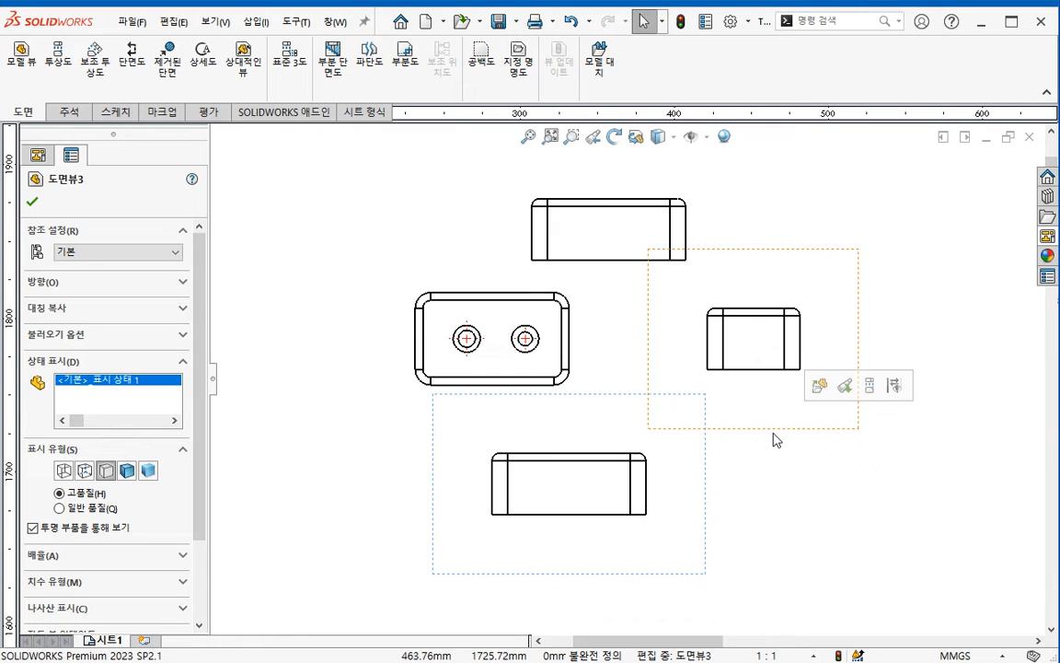
left_click(773, 440)
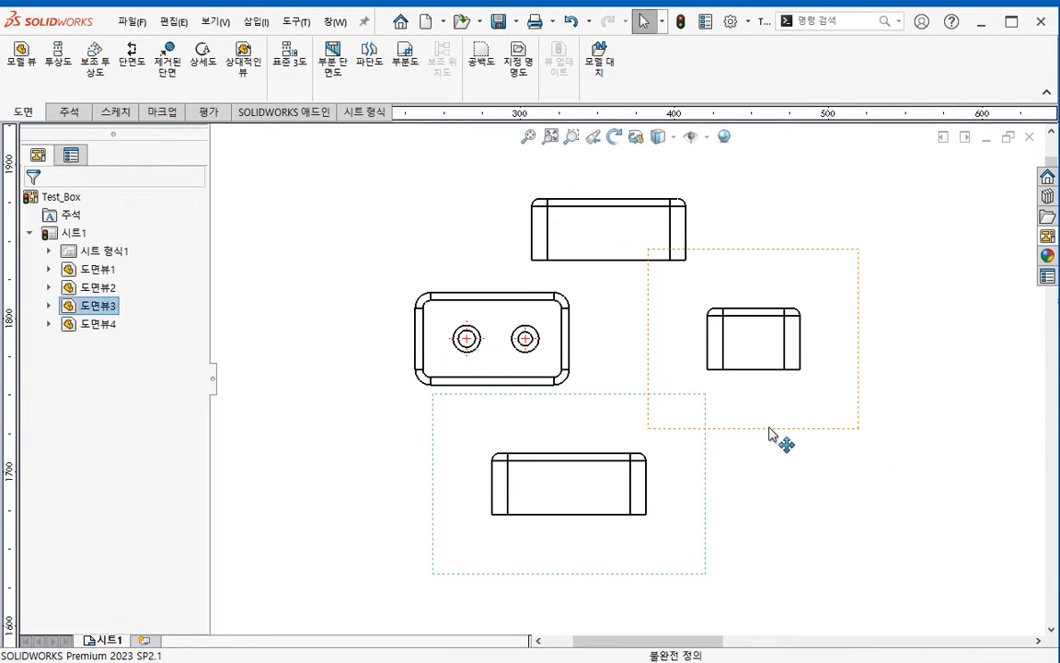
key("f")
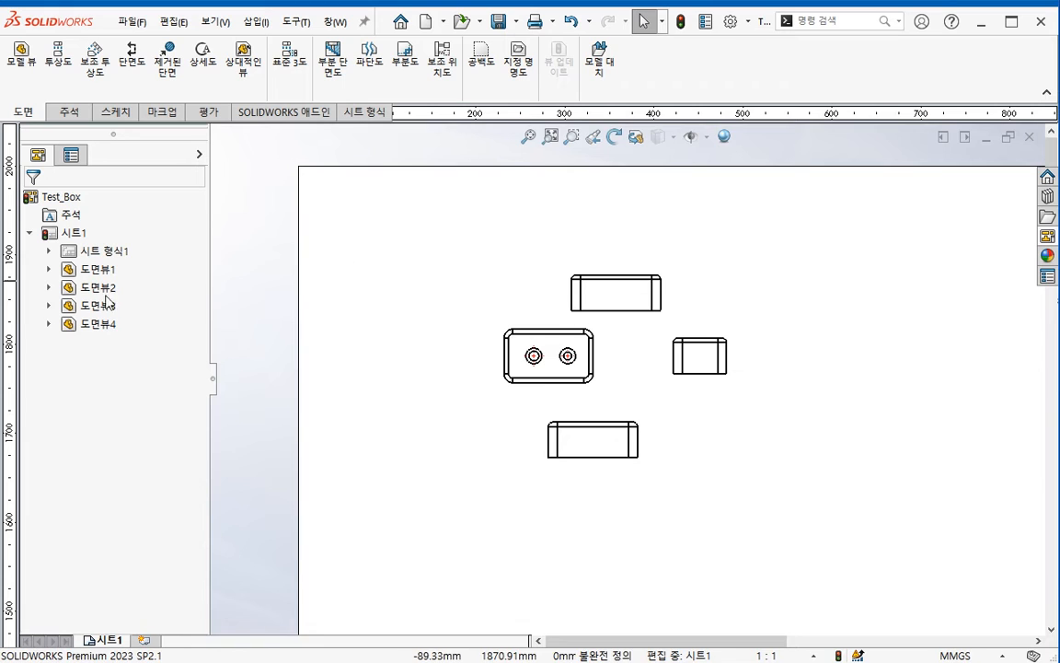
- Hide the rulers around the drawing area and display them again
left_click(217, 22)
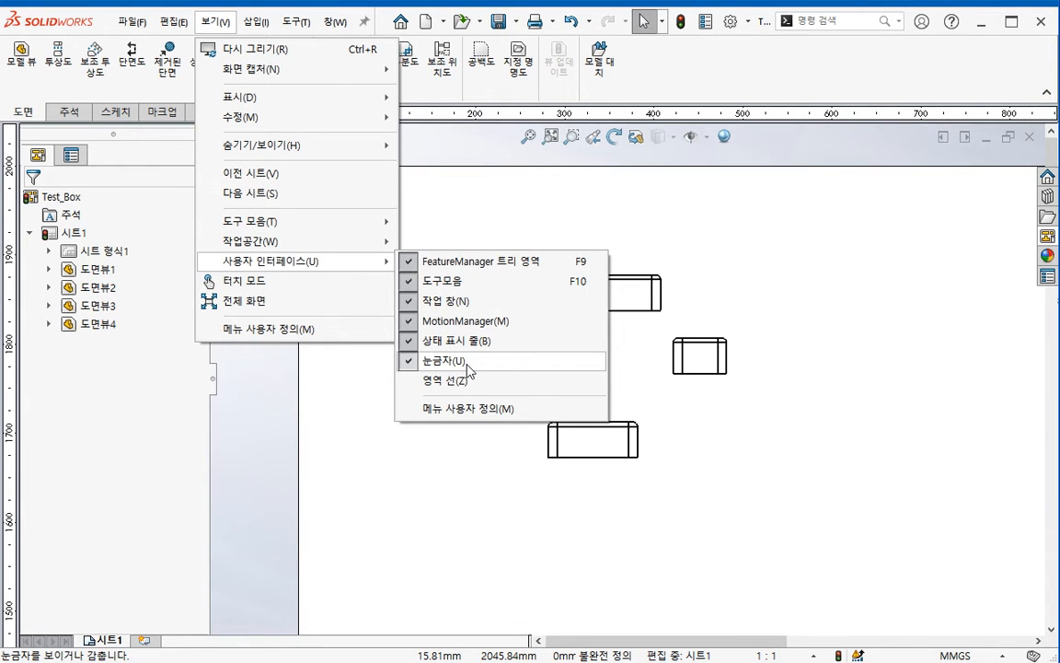
left_click(468, 364)
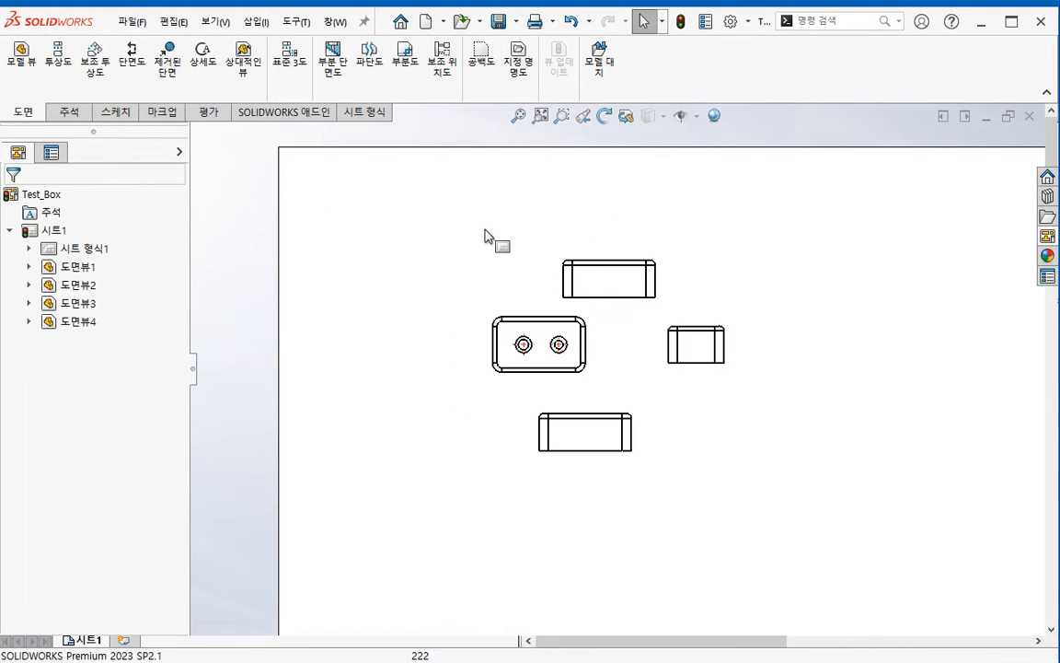
middle_click_drag(490, 237, 453, 269)
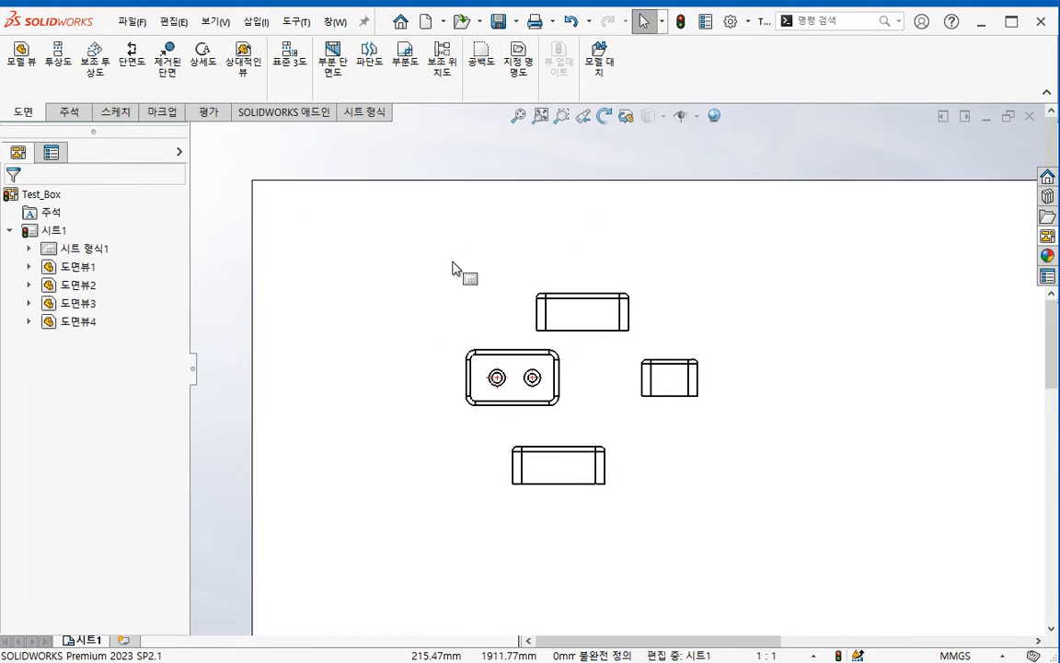
left_click(232, 22)
mouse_move(286, 263)
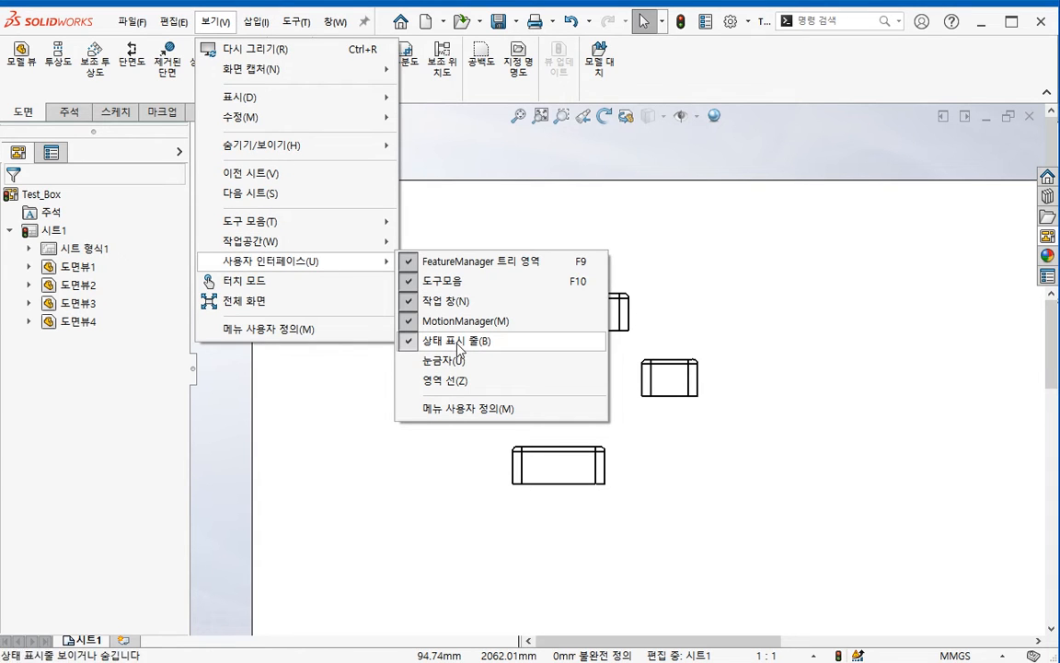
left_click(451, 360)
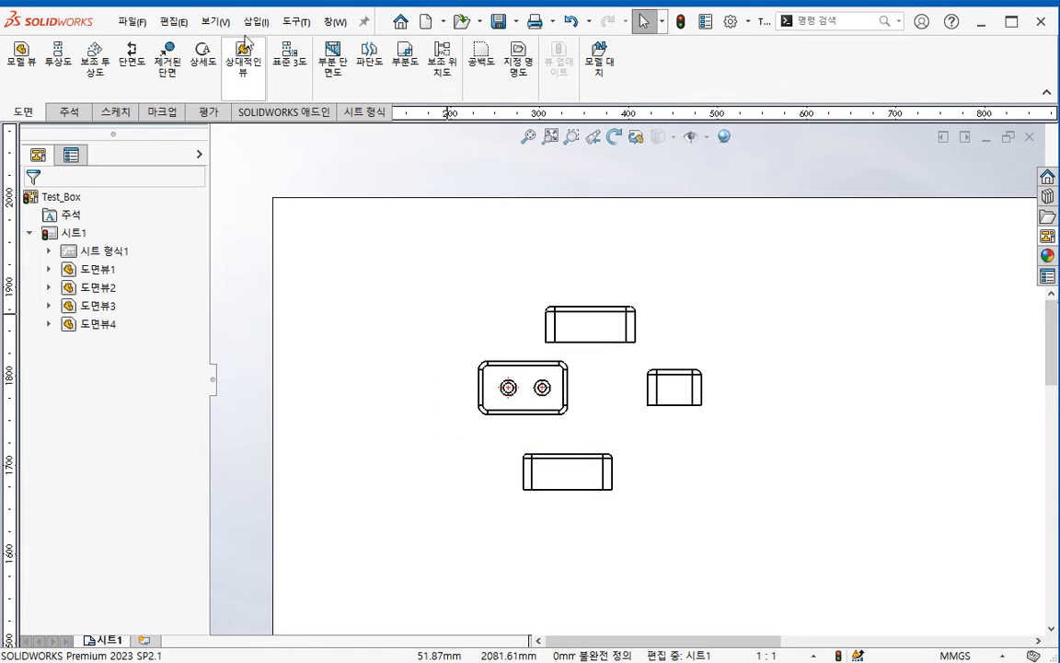
- Hide the rulers around the drawing area
left_click(217, 22)
mouse_move(345, 263)
left_click(451, 360)
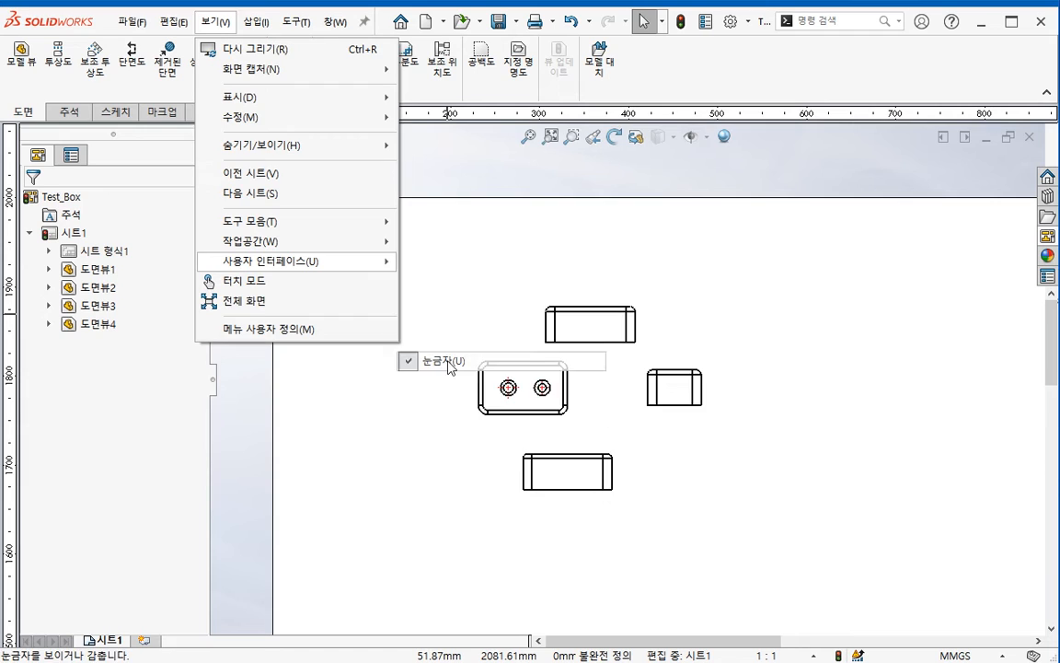
- Delete the right side view and the two views above and below the top view, keeping only the top view
scroll(550, 338, "down", 2)
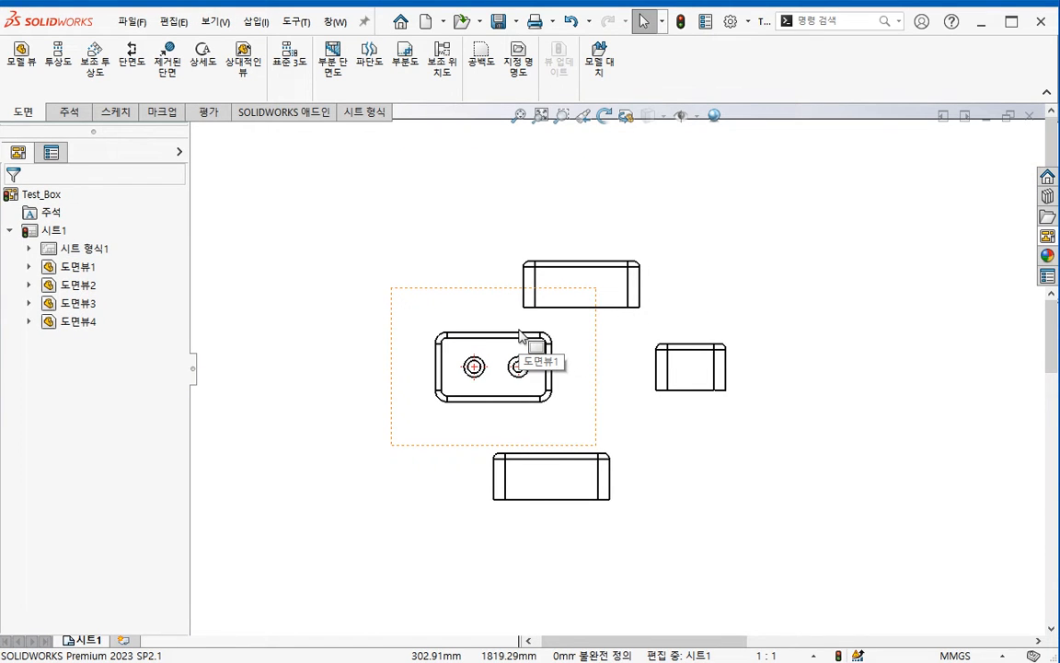
scroll(551, 396, "down", 3)
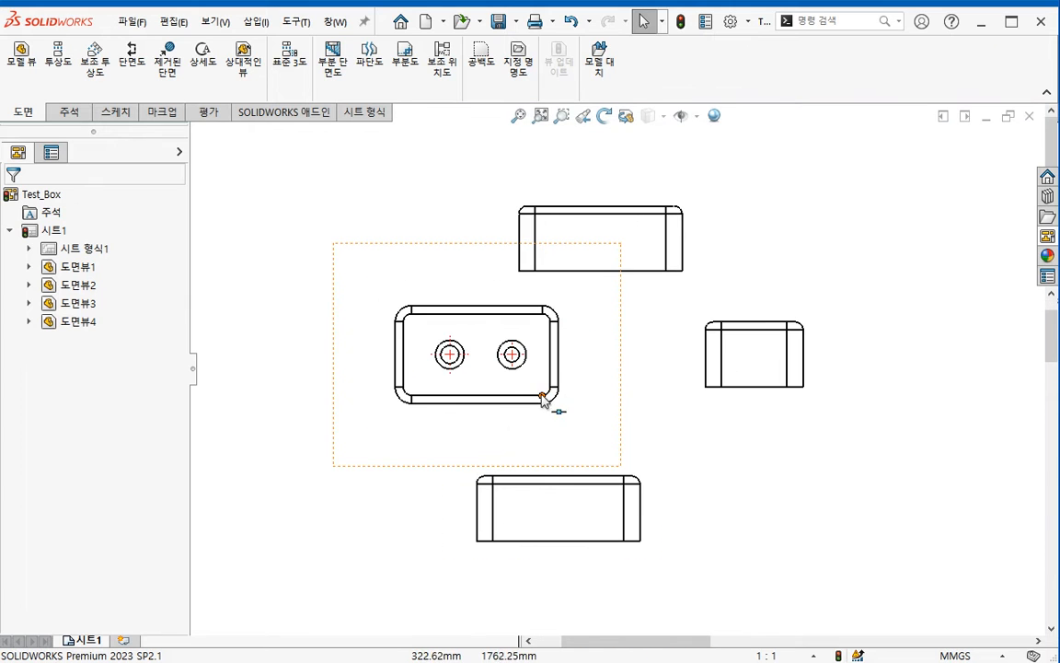
left_click(755, 454)
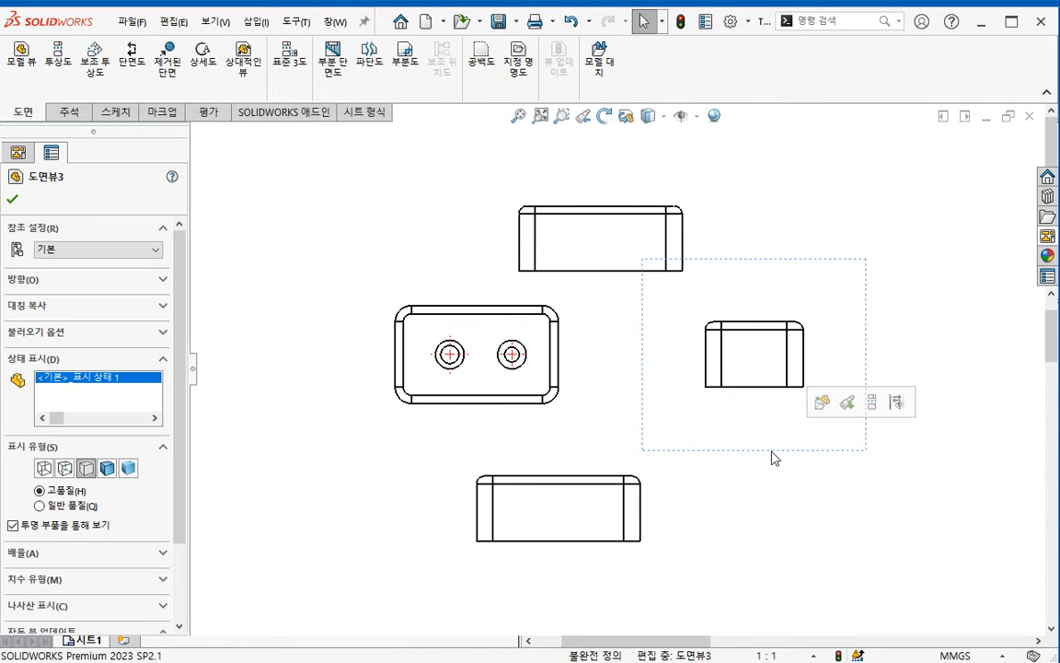
key("Delete")
key("Return")
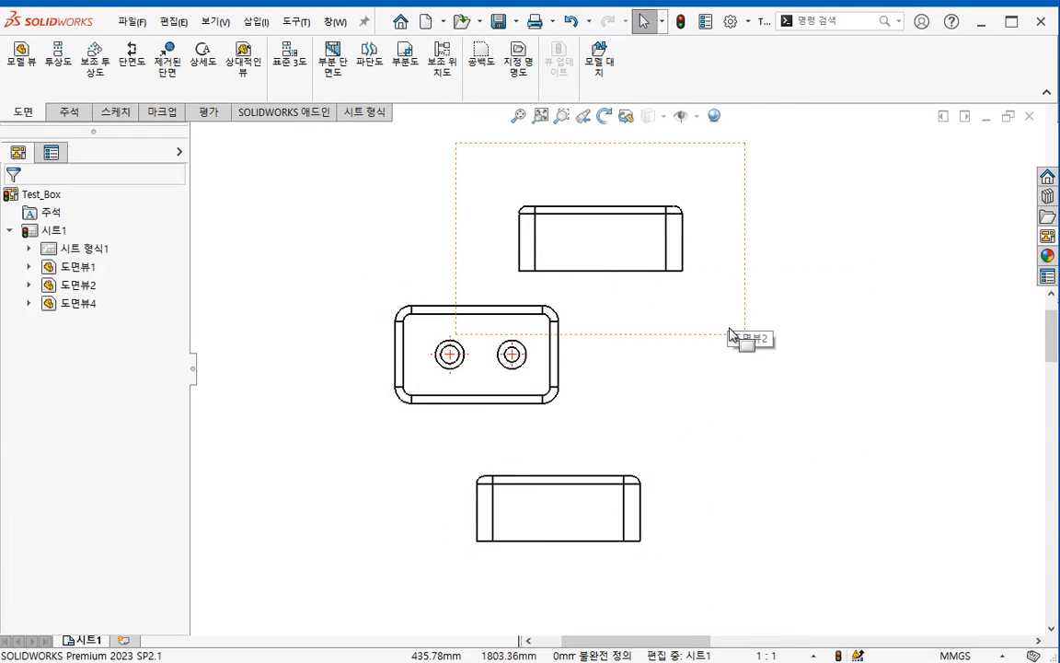
left_click(736, 336)
key("Delete")
key("Return")
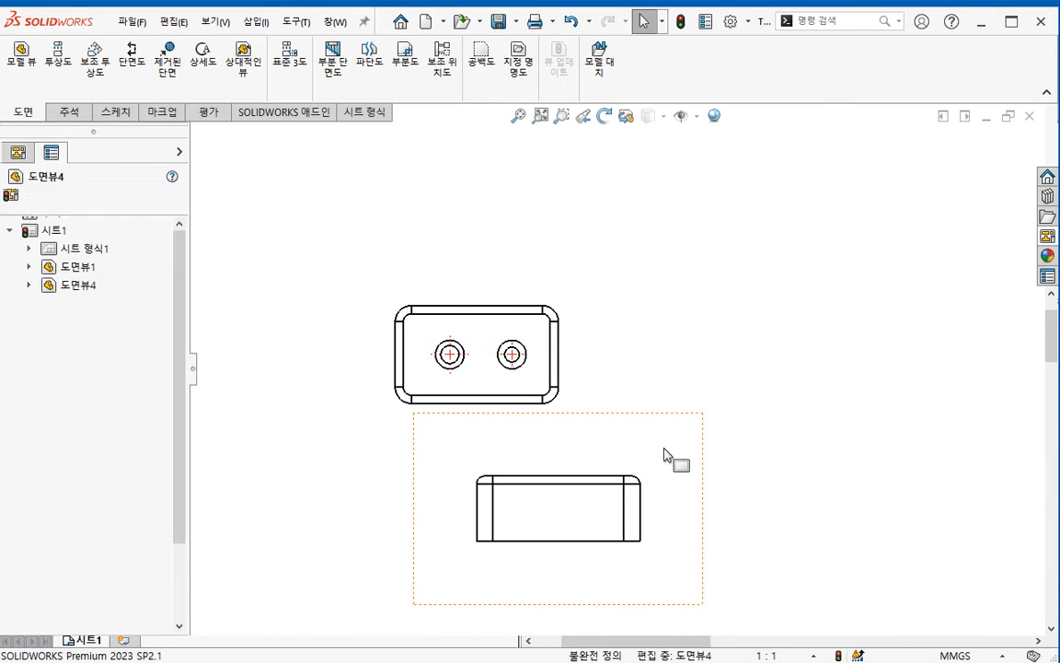
key("Delete")
key("Return")
- Show the Line Format (선 형식) toolbar and place it beside the top view
scroll(475, 361, "down", 5)
scroll(579, 411, "up", 2)
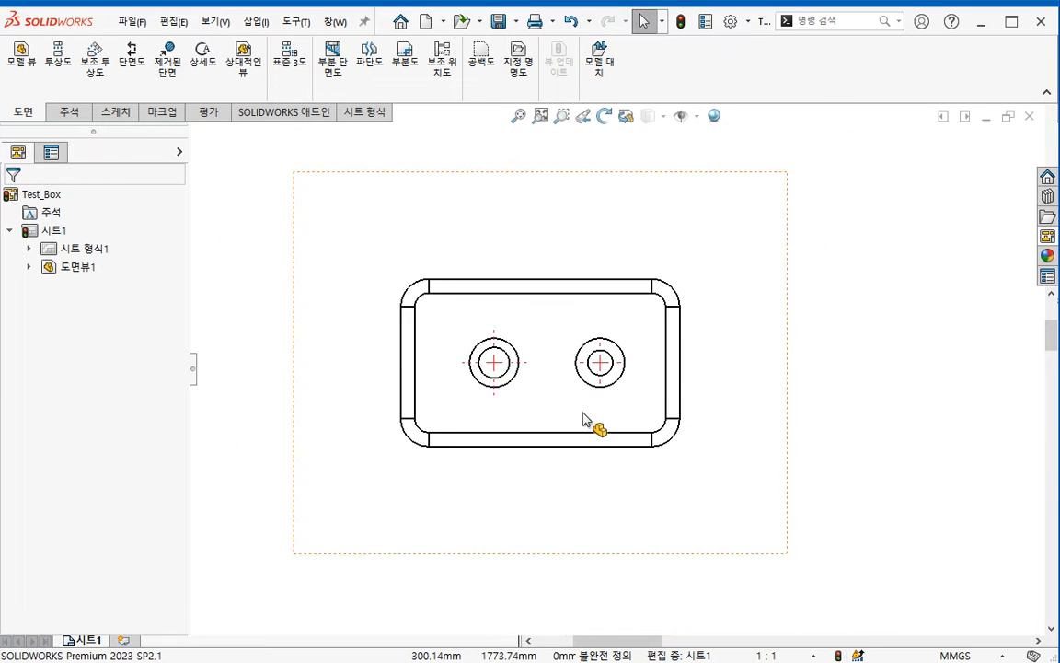
scroll(581, 419, "up", 2)
right_click(788, 92)
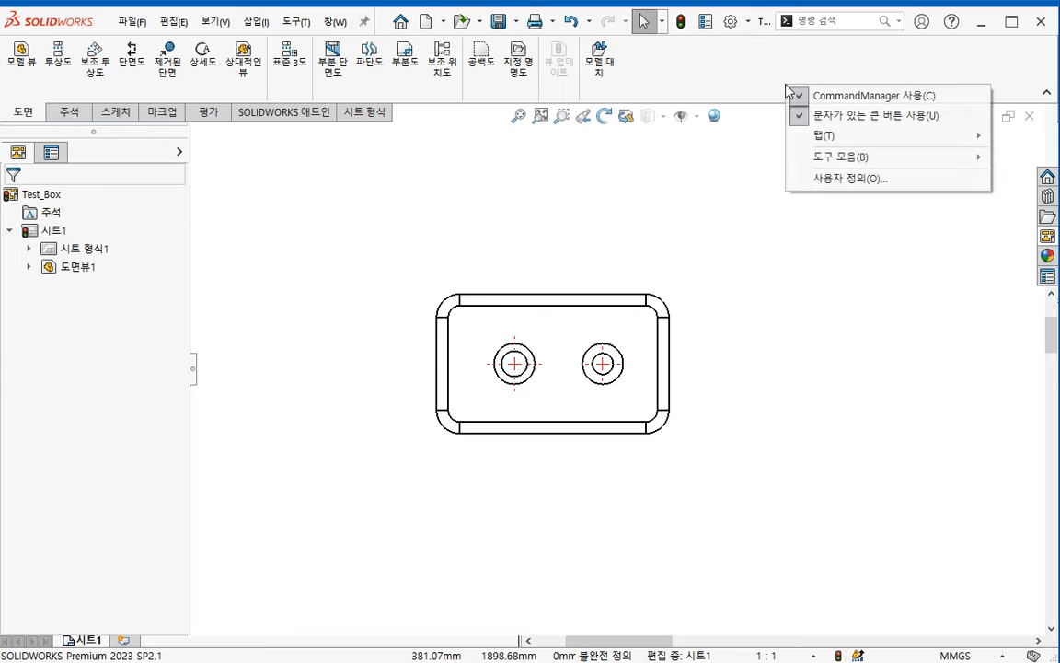
mouse_move(838, 156)
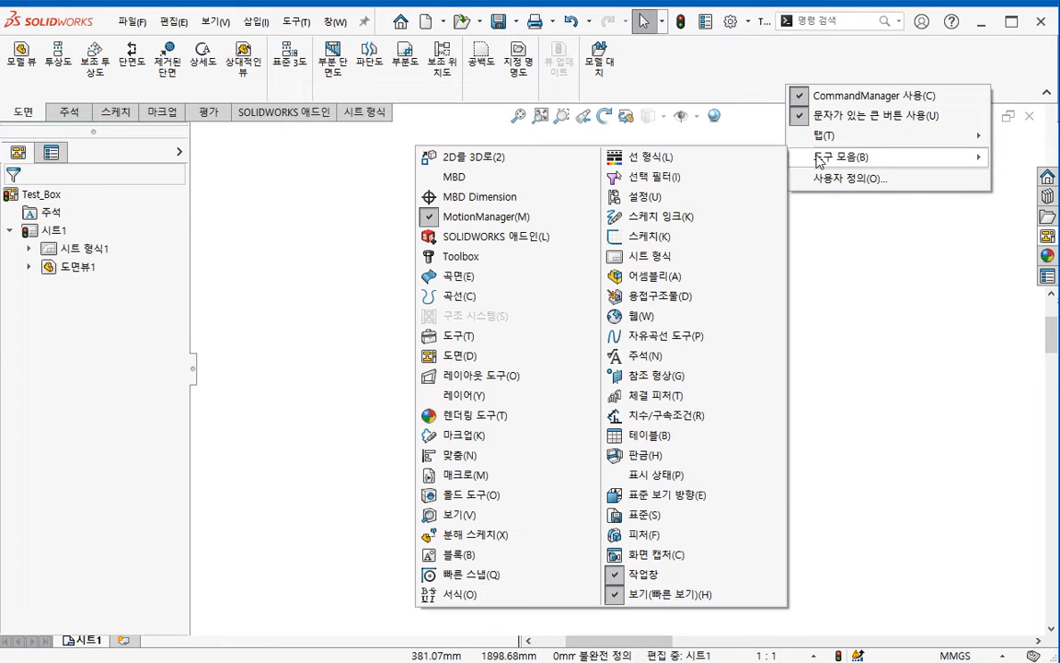
left_click(697, 163)
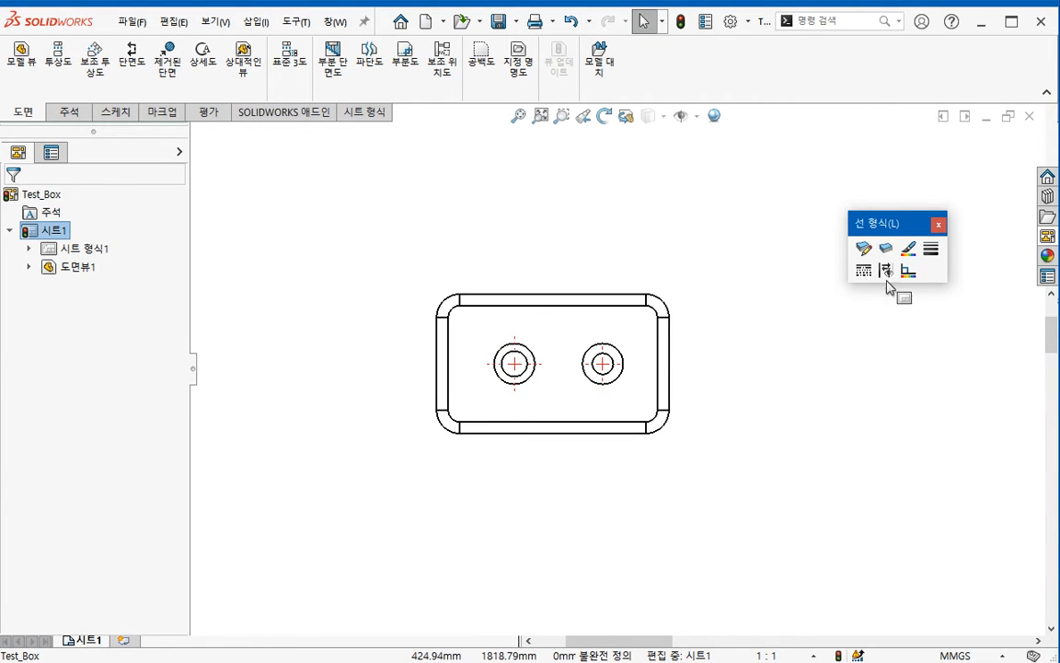
left_click_drag(879, 222, 807, 226)
scroll(708, 363, "up", 1)
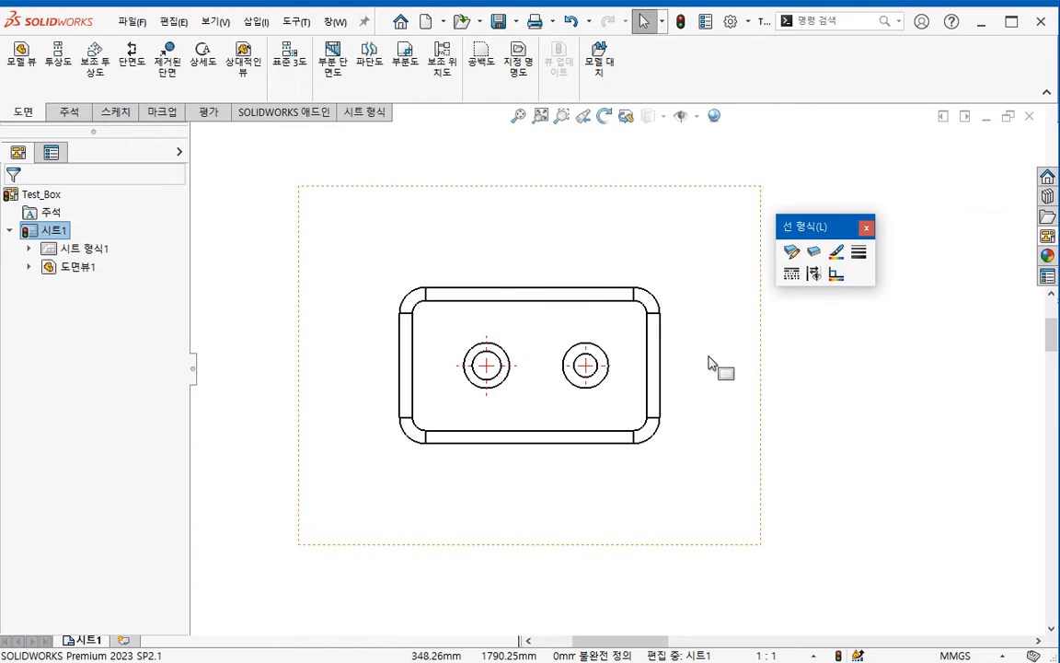
- Show the Selection Filter (선택 필터) toolbar and place it below the Line Format toolbar
right_click(806, 83)
mouse_move(840, 153)
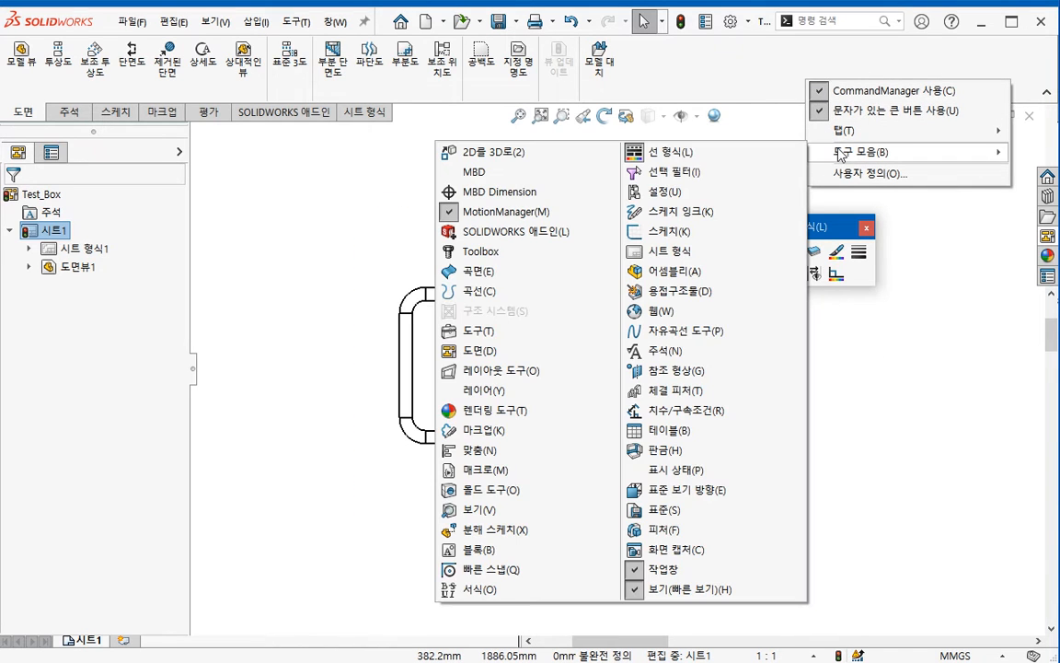
left_click(700, 172)
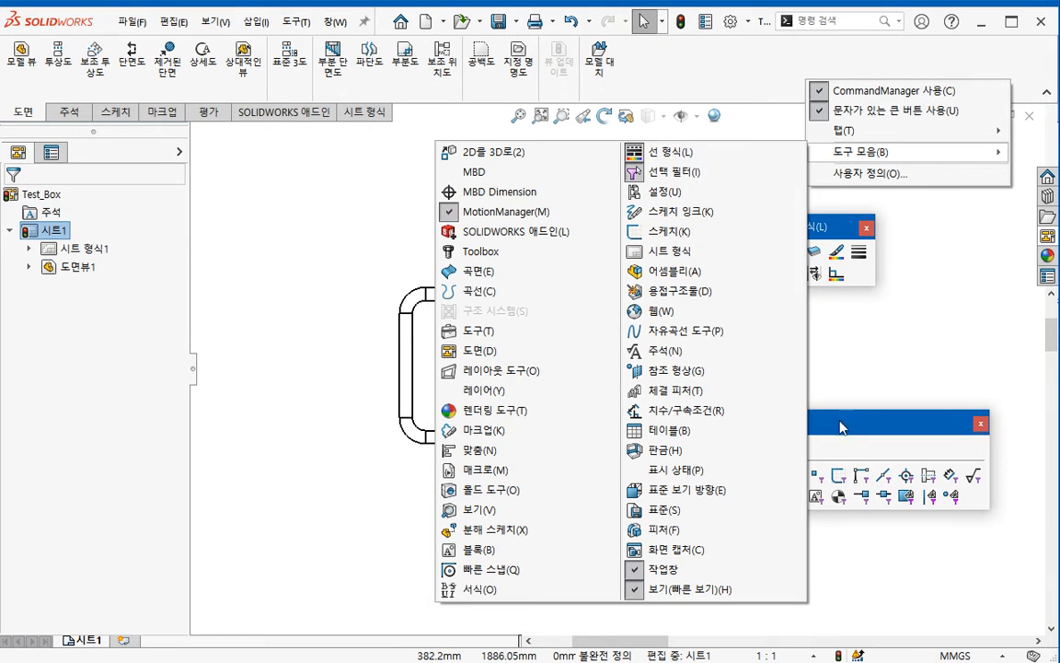
left_click(884, 382)
left_click_drag(852, 421, 881, 396)
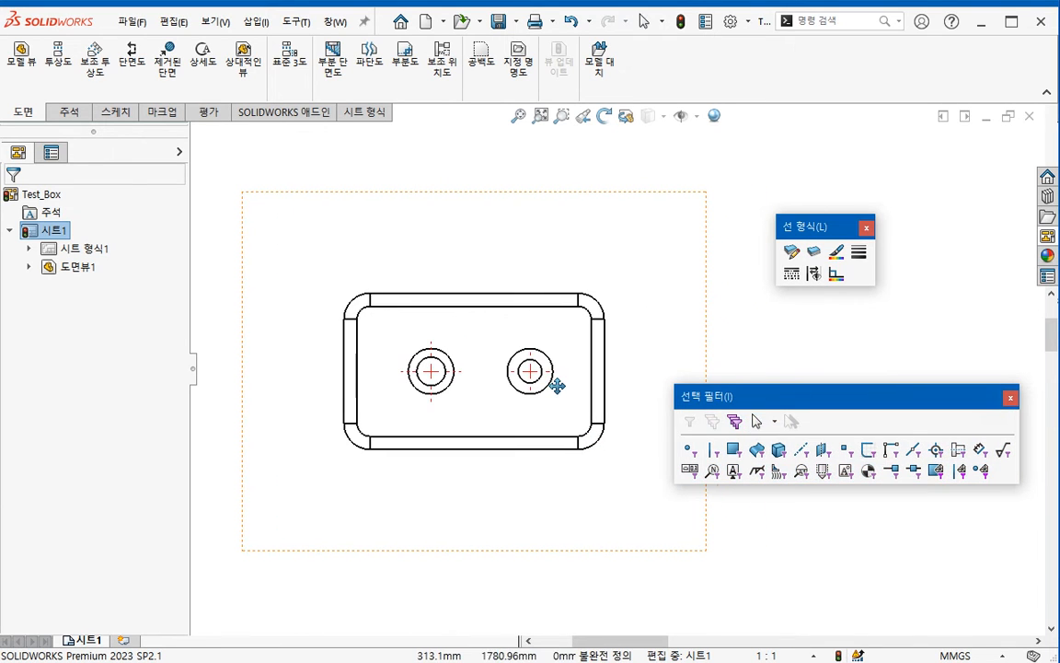
- Filter selection to edges, select all edges of the top view and set their line thickness to 0.35mm
left_click(705, 454)
mouse_move(281, 241)
left_mouse_down()
mouse_move(575, 457)
mouse_move(626, 460)
left_mouse_up()
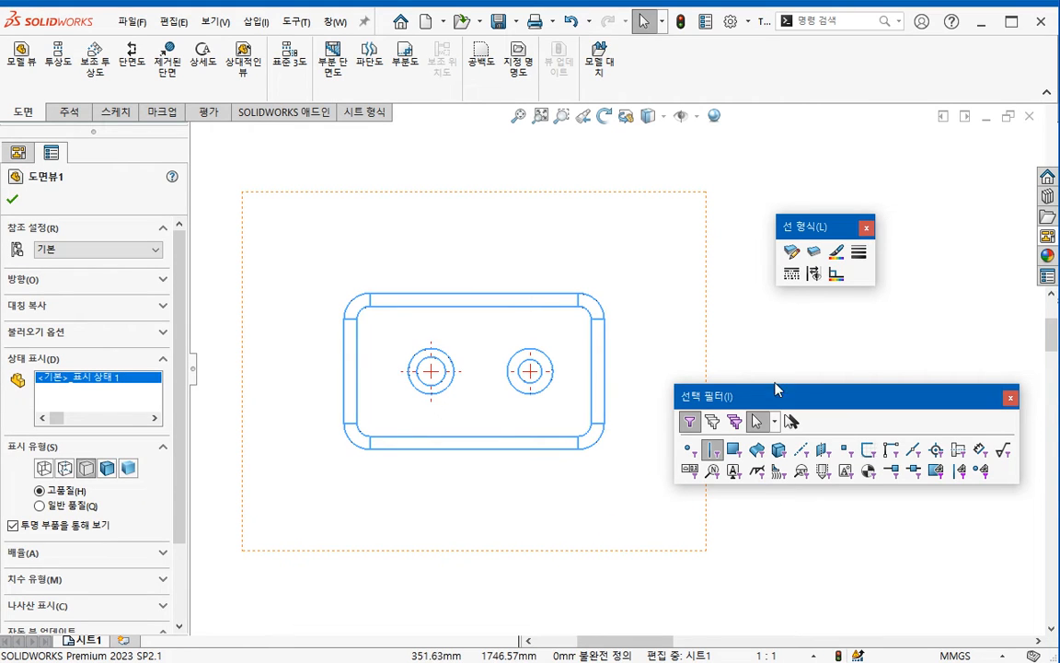
left_click(861, 254)
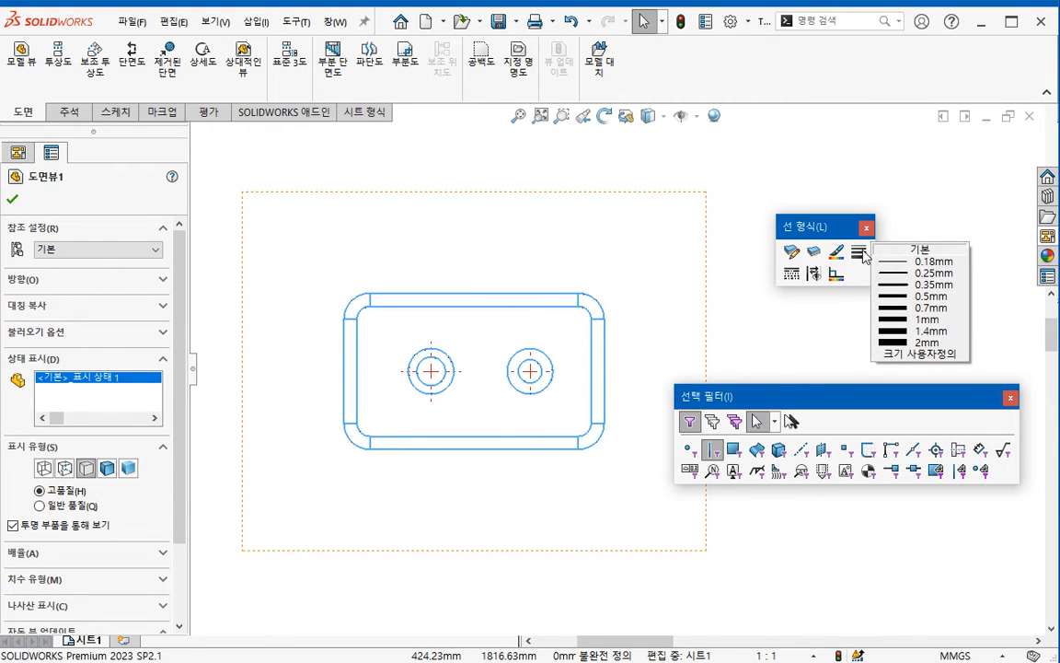
left_click(921, 284)
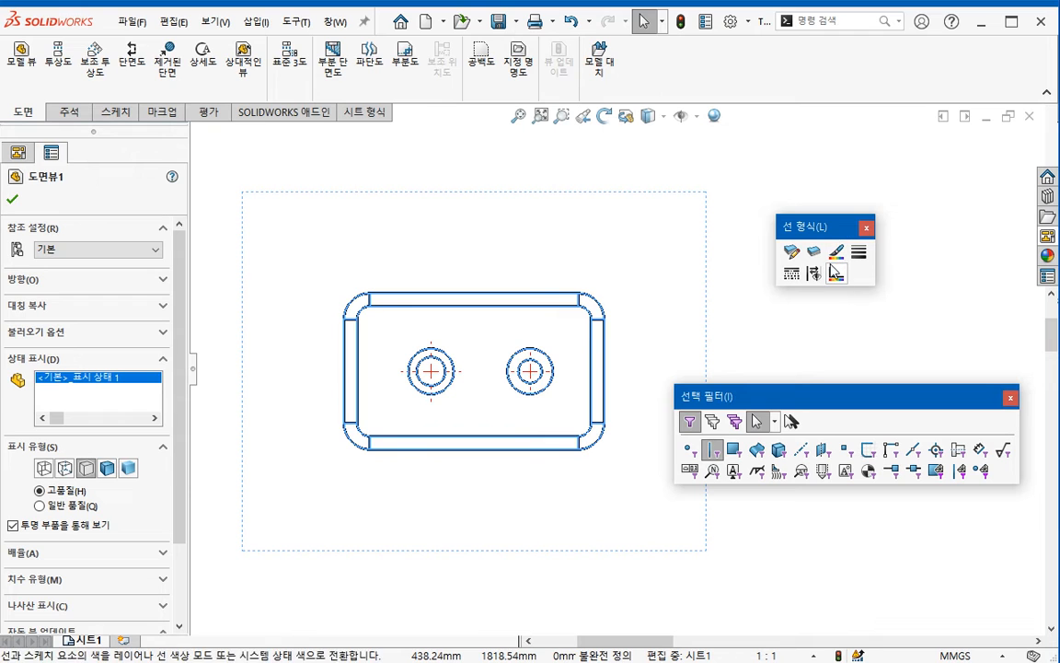
- Set the selected edges' line color to magenta and their line style to dashed (점선), and clear the selection
left_click(836, 250)
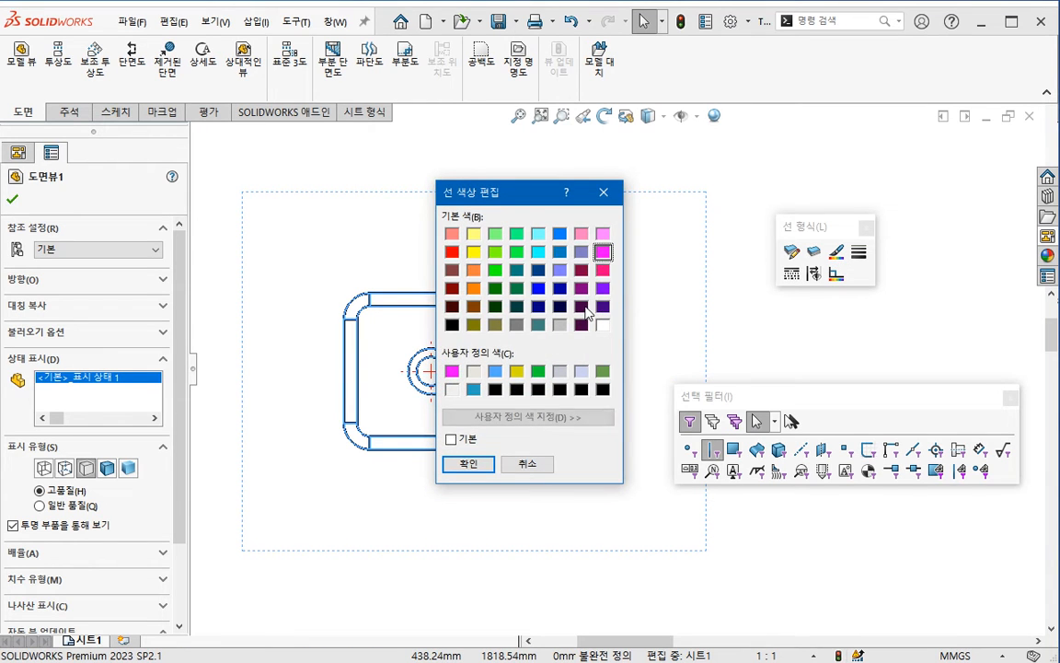
left_click(469, 464)
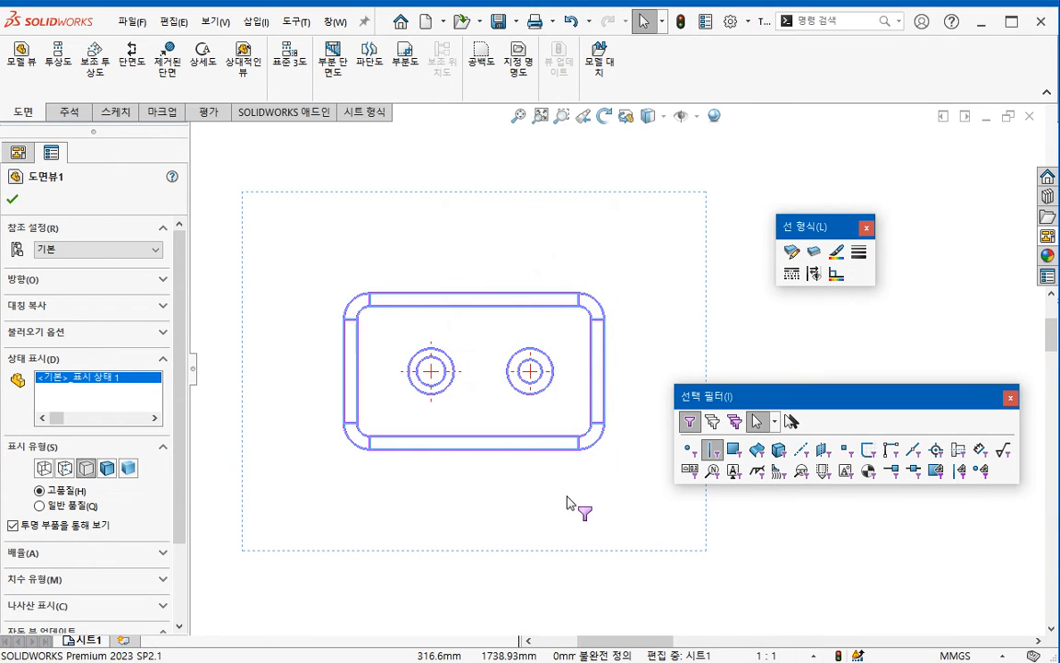
left_click(790, 276)
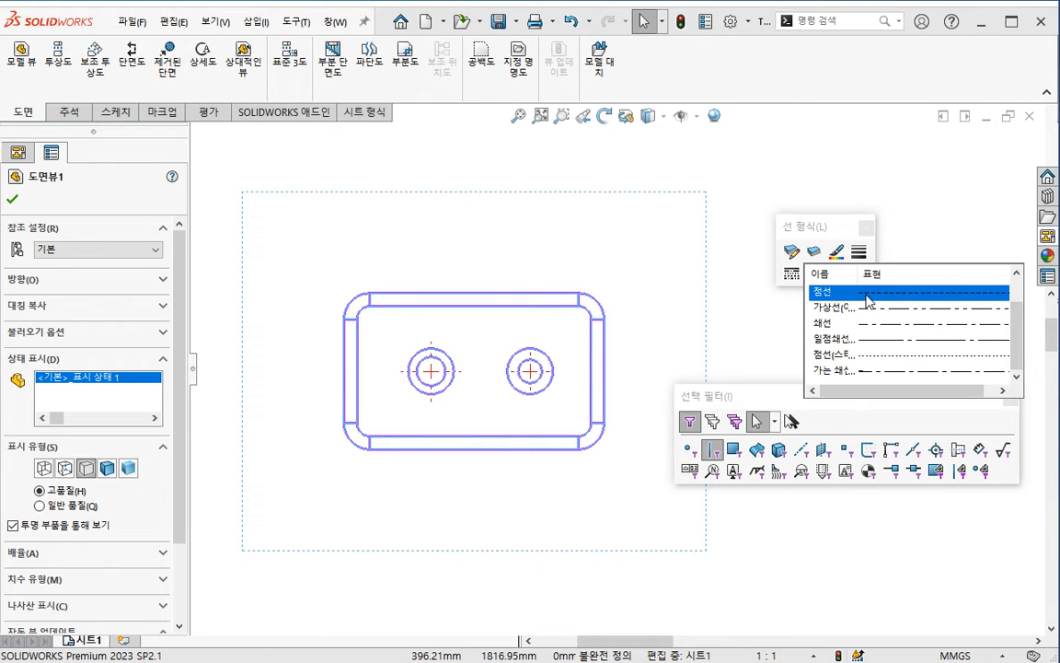
left_click(865, 293)
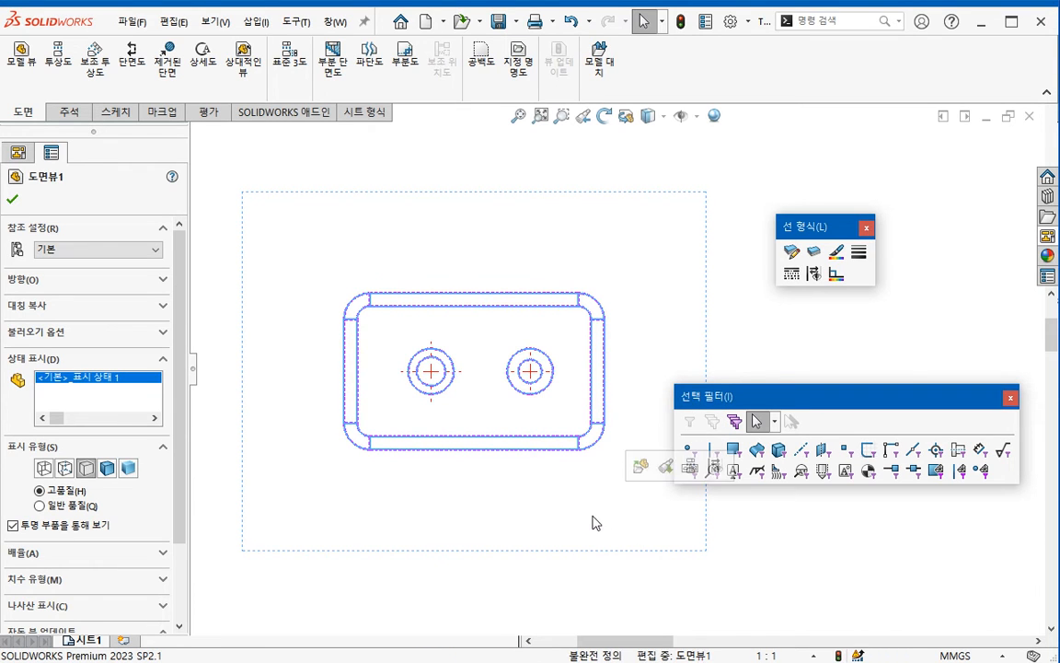
left_click(437, 592)
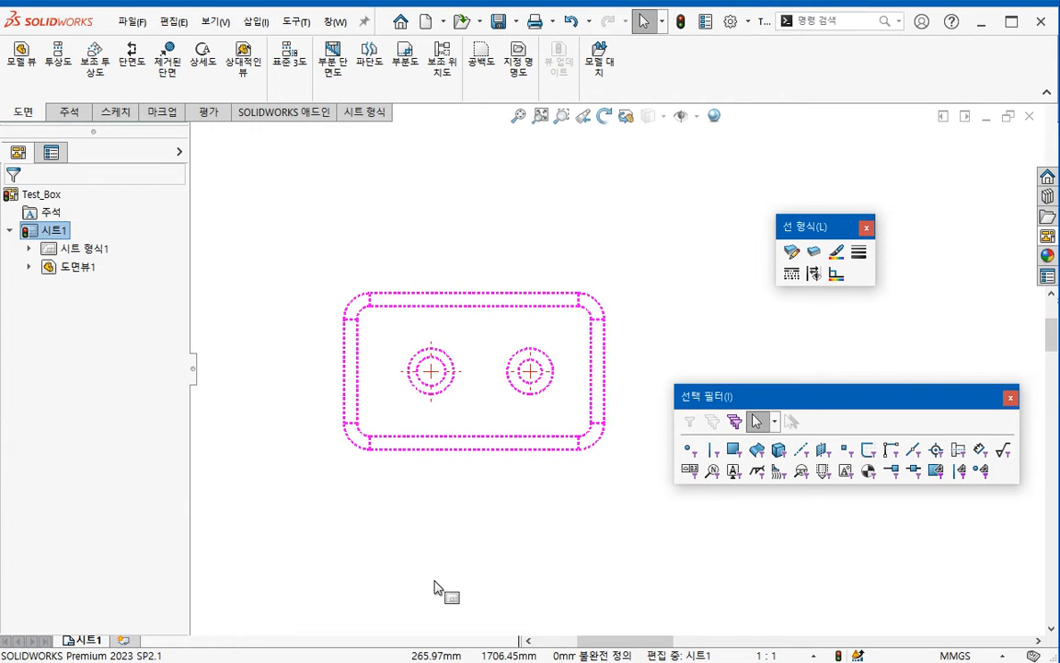
- Try the wireframe, hidden lines visible and shaded with edges display styles on the top view, and return it to hidden lines removed
left_click(534, 508)
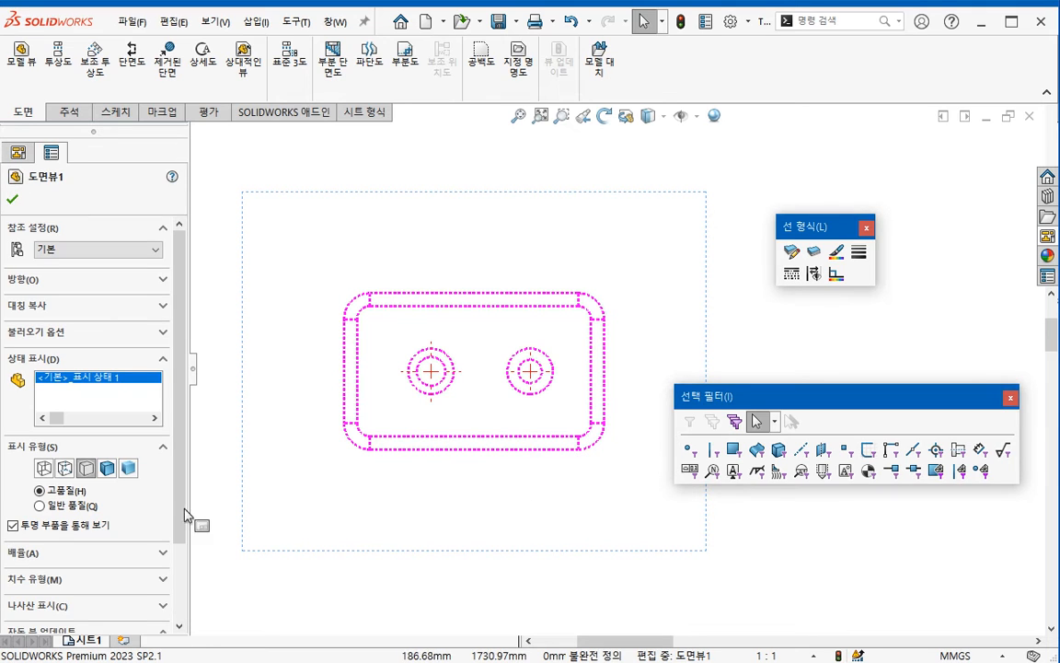
left_click(43, 469)
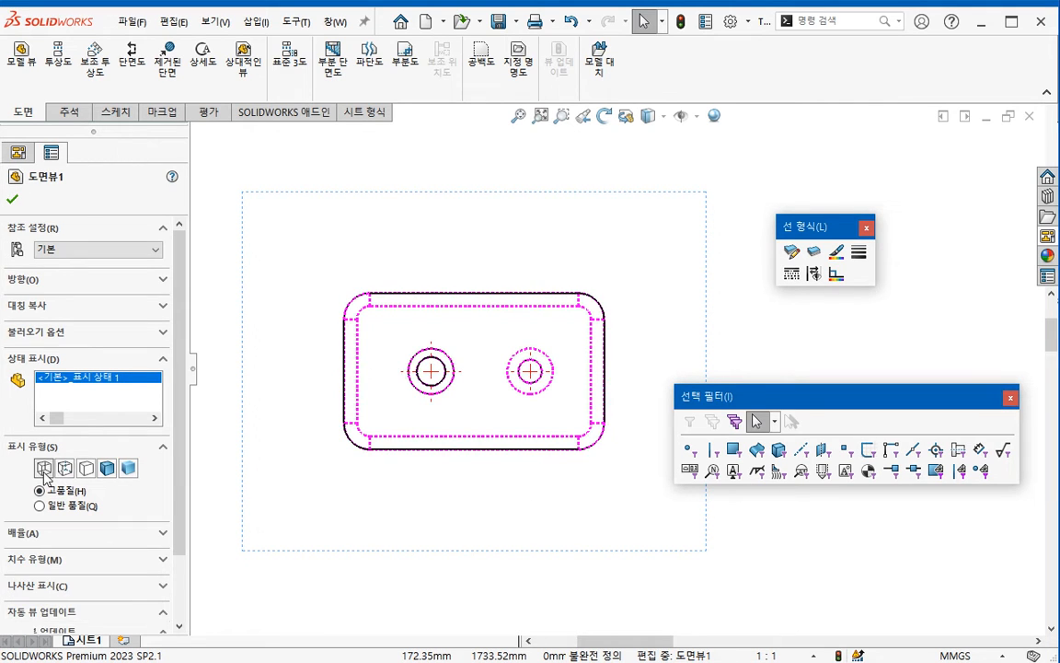
left_click(63, 469)
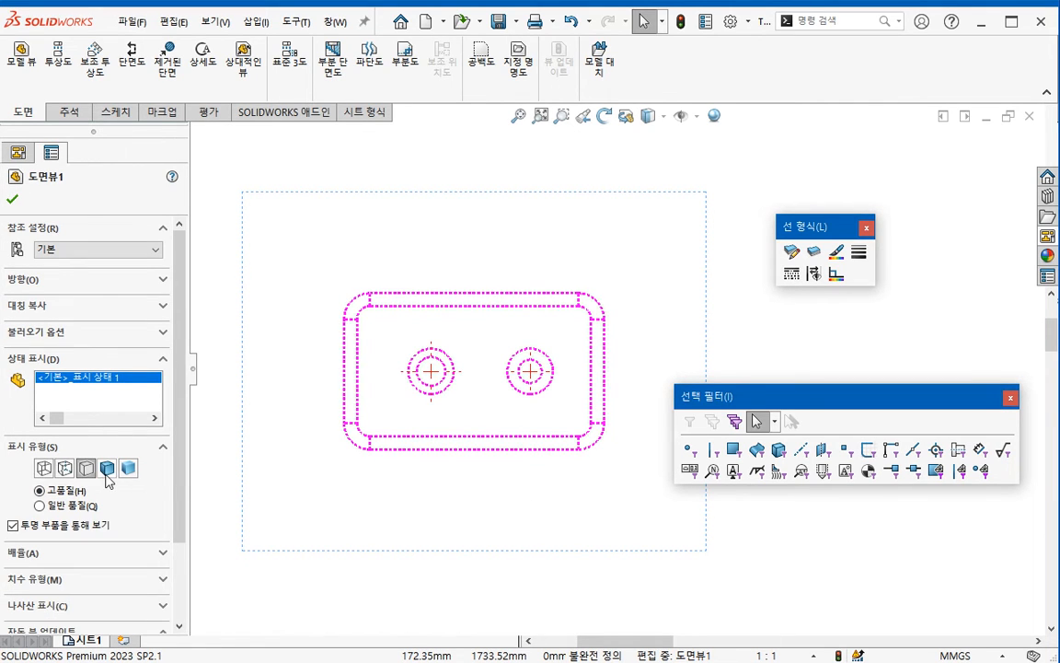
left_click(106, 471)
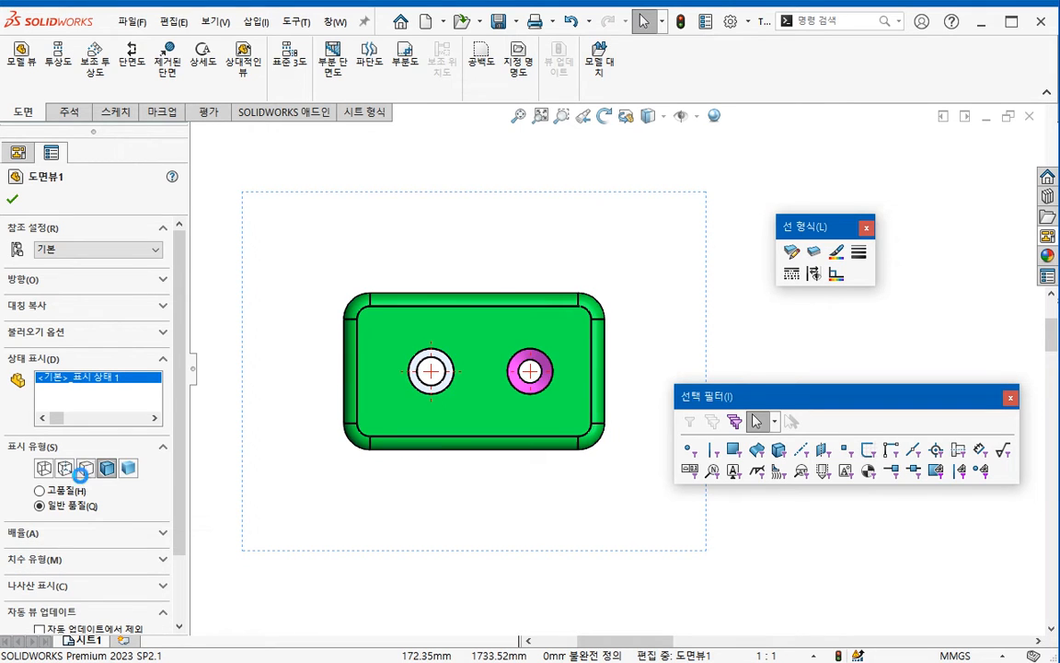
left_click(82, 471)
left_click(46, 473)
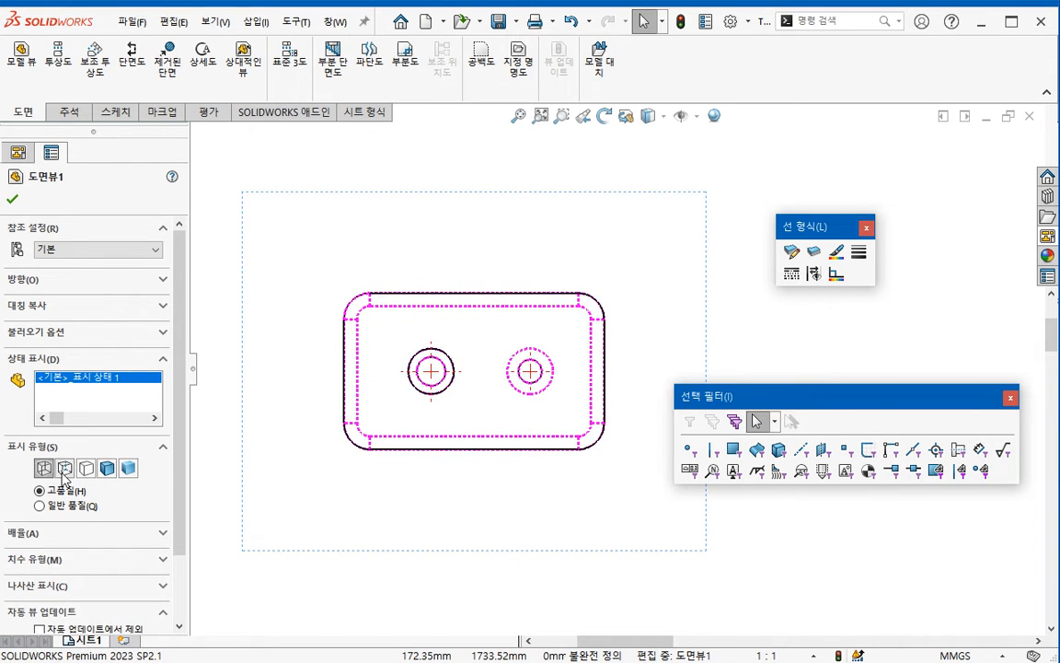
left_click(65, 471)
left_click(84, 472)
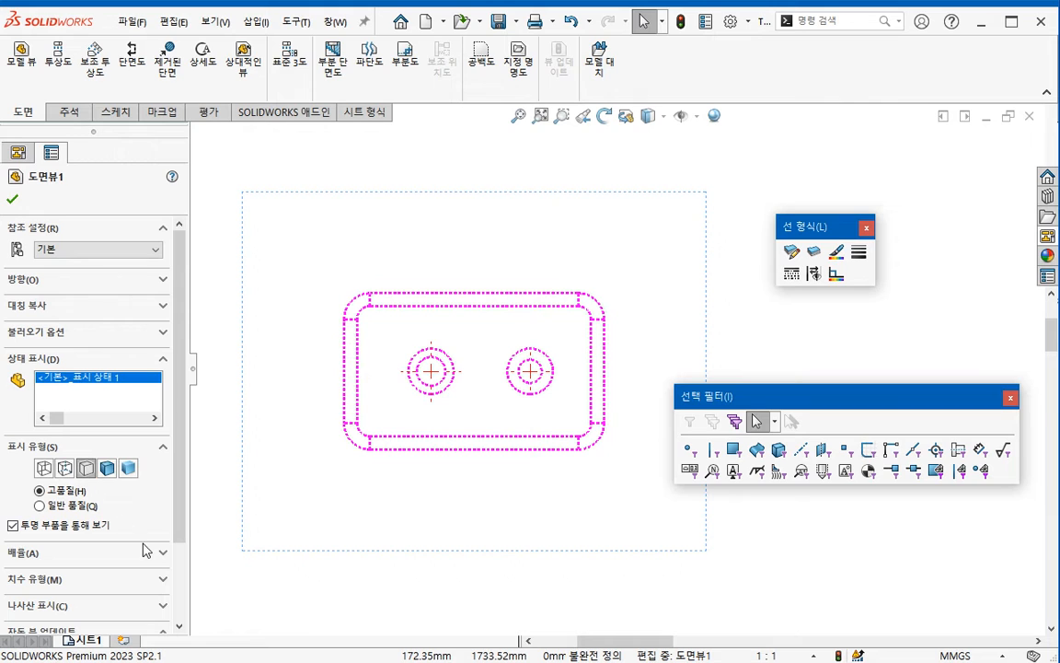
left_click(387, 580)
- Turn the edge selection filter back on
middle_click_drag(490, 504, 512, 500)
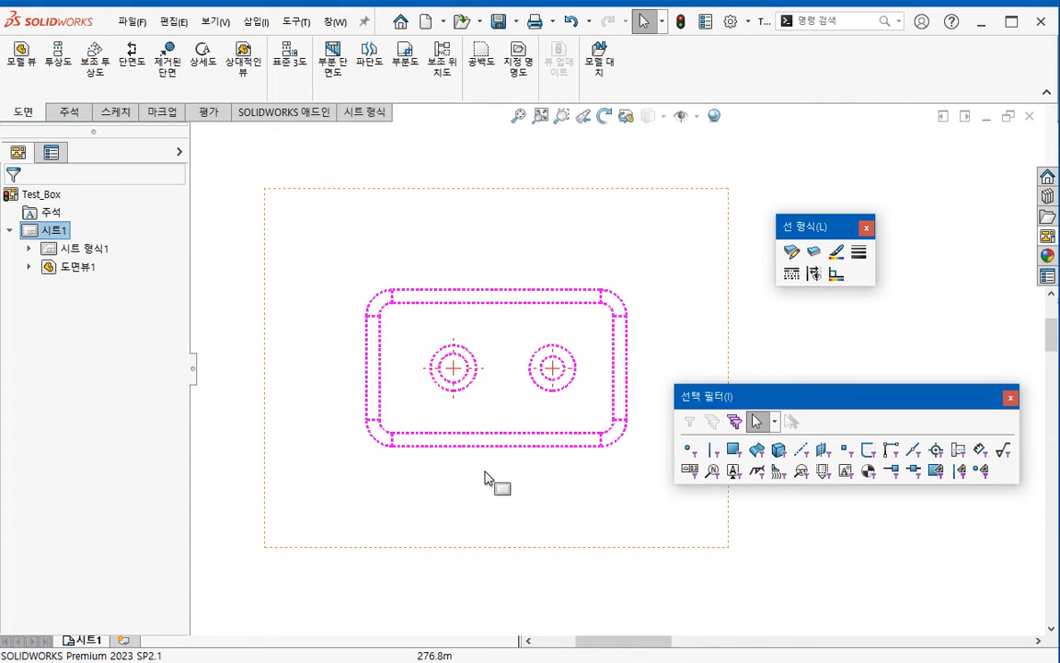
key("e")
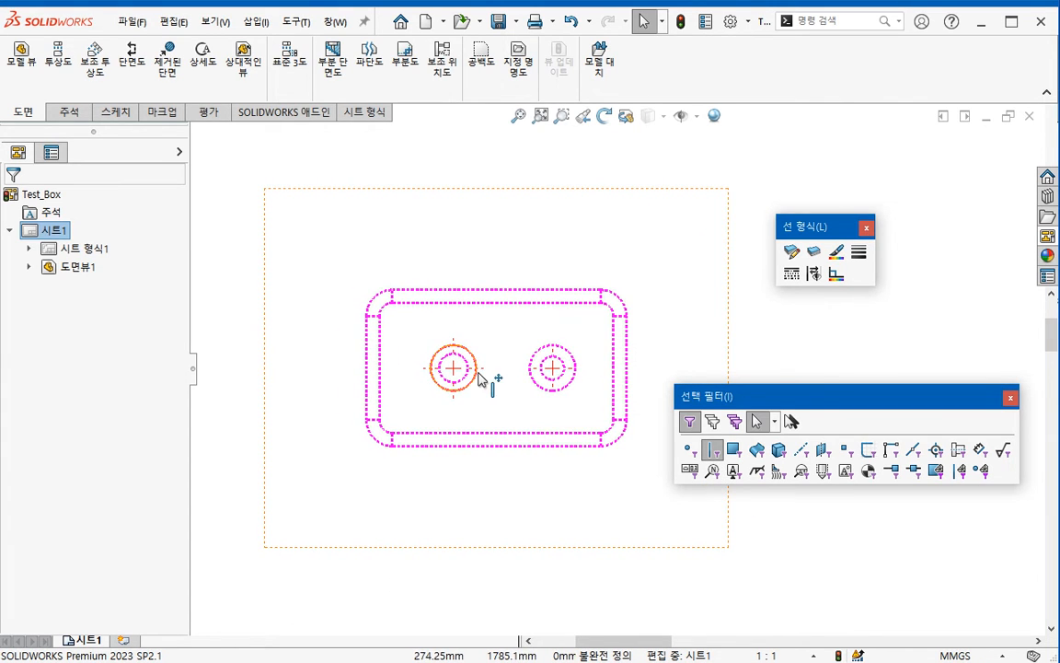
left_click(664, 438)
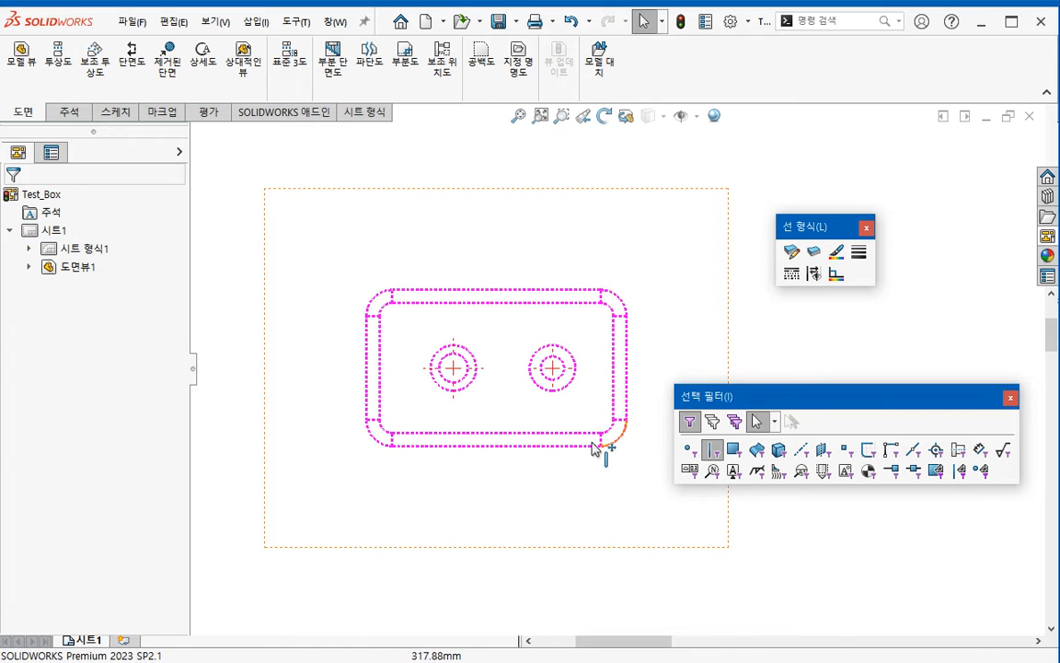
- Show the Layer (레이어) toolbar
right_click(783, 74)
mouse_move(801, 144)
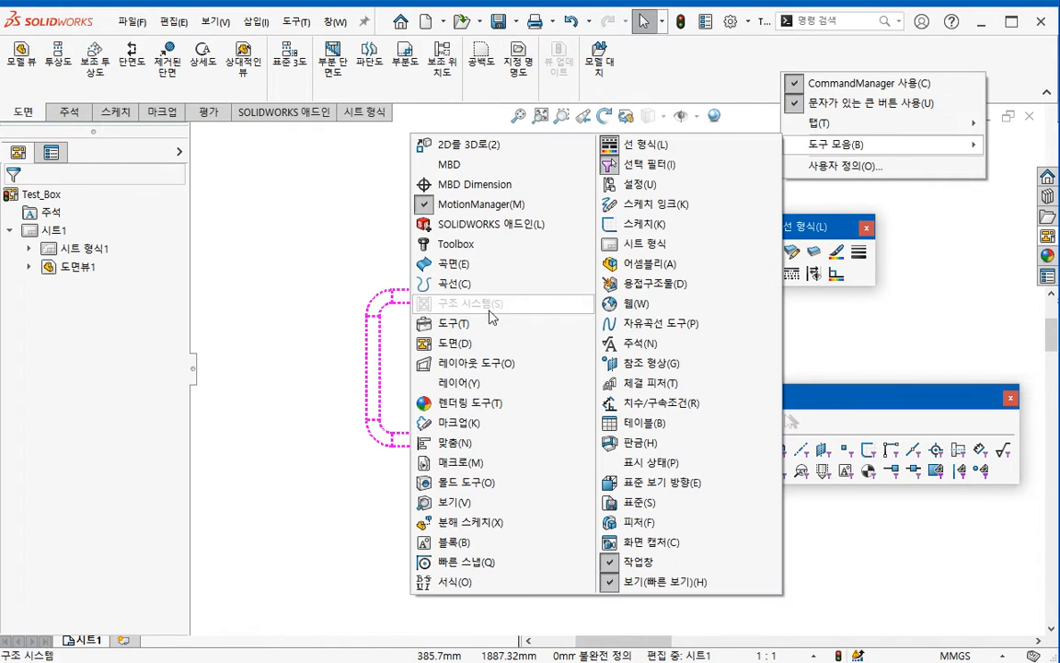
left_click(497, 383)
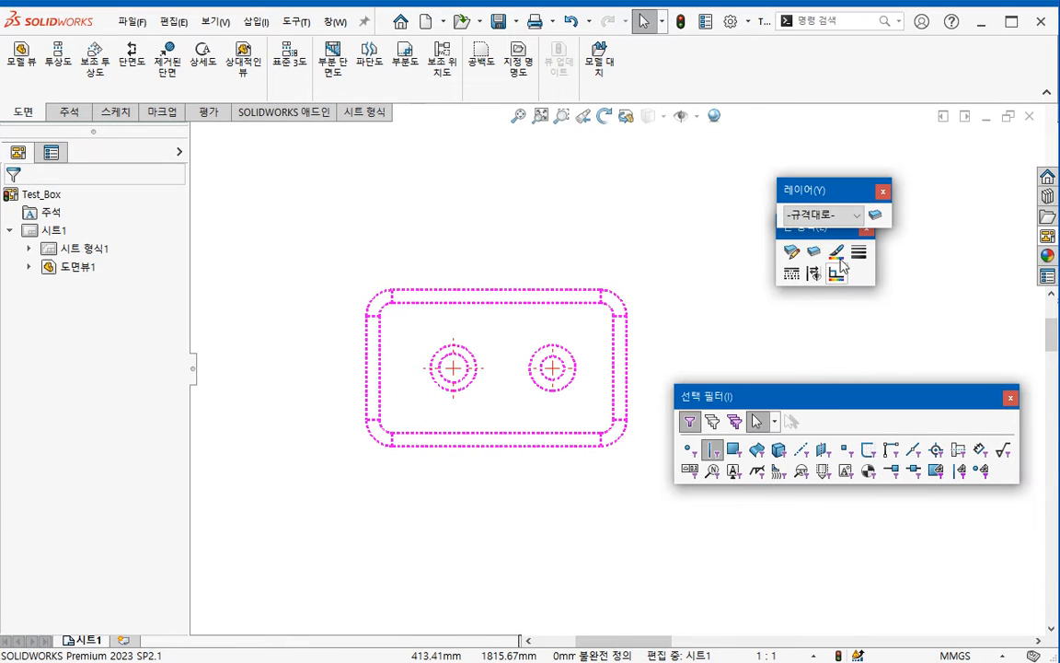
- Open the layer properties dialog and position it clear of the top view and the floating toolbars
left_click(876, 217)
left_click_drag(597, 301, 693, 86)
mouse_move(644, 378)
left_mouse_down()
mouse_move(610, 426)
mouse_move(616, 438)
left_mouse_up()
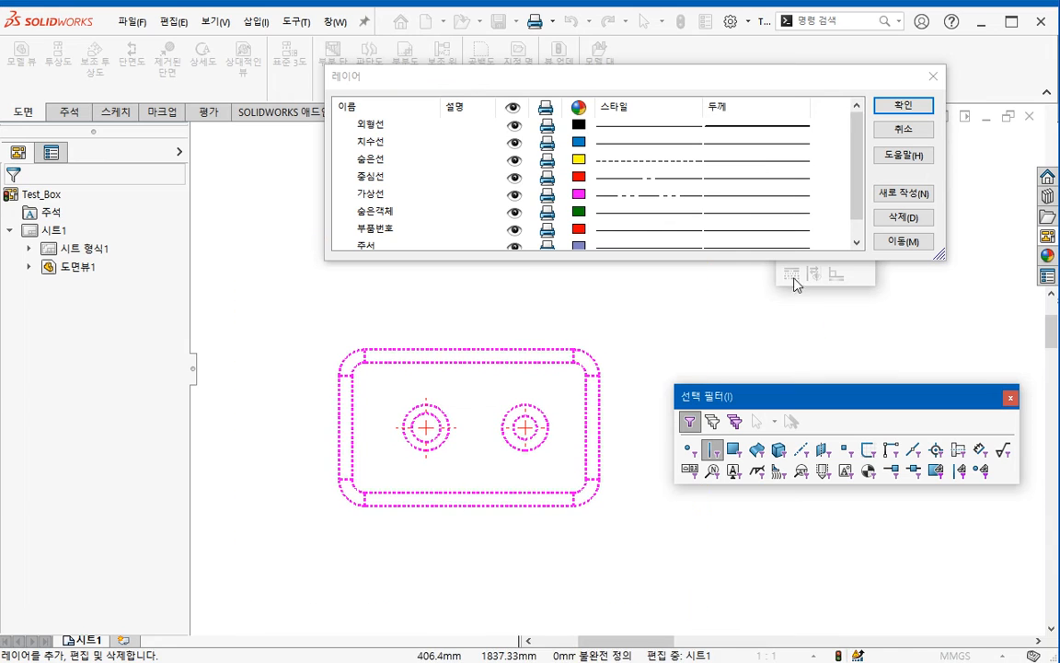
left_click_drag(724, 94, 474, 119)
left_click(736, 276)
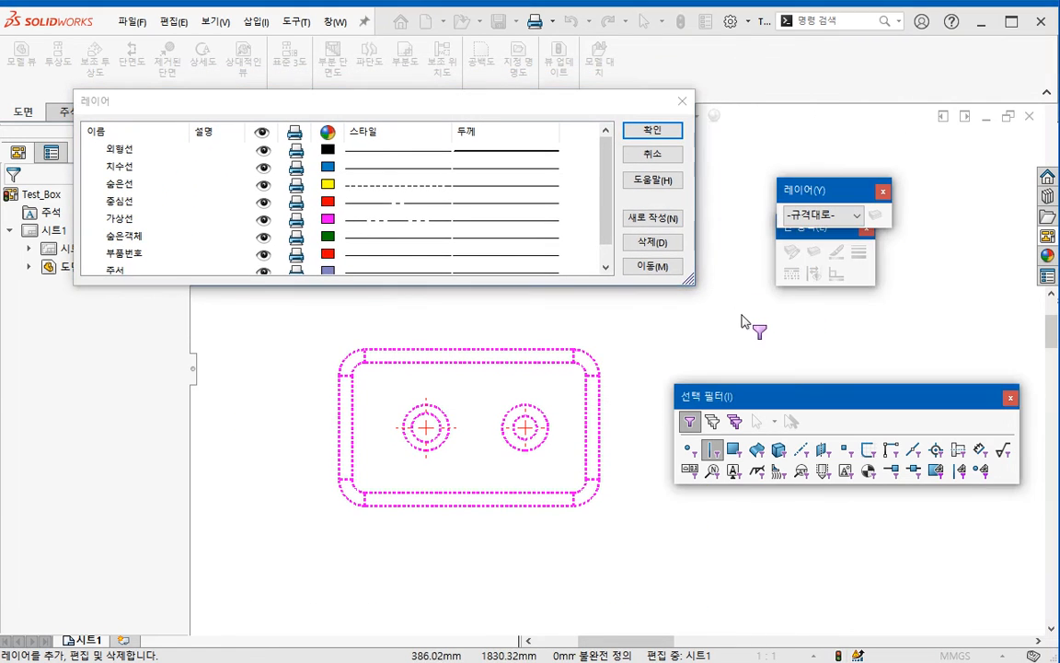
- Move the Layer and Line Format toolbars apart so they no longer overlap, and dismiss the layer properties dialog without changes
left_click_drag(812, 193, 790, 158)
left_click_drag(805, 232, 790, 257)
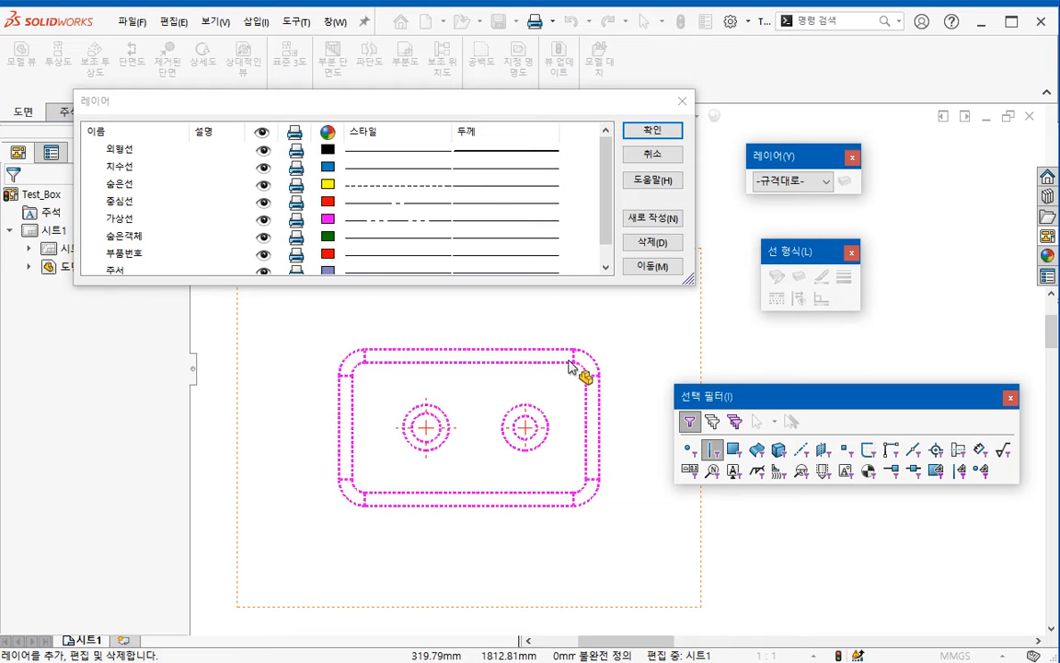
mouse_move(309, 323)
left_mouse_down()
mouse_move(589, 542)
mouse_move(627, 539)
left_mouse_up()
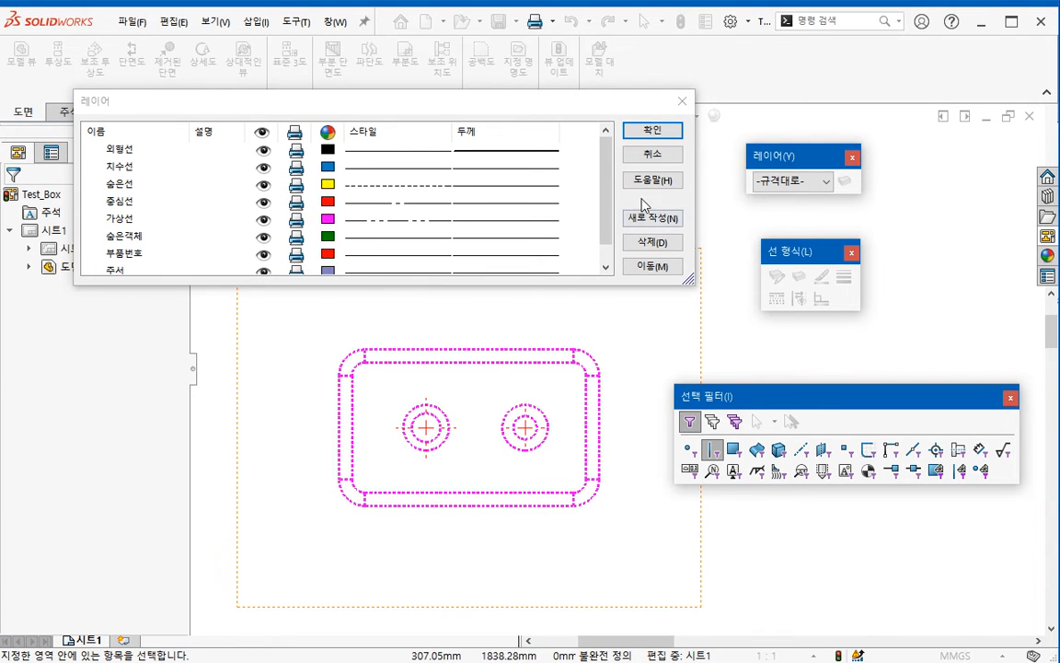
left_click(652, 155)
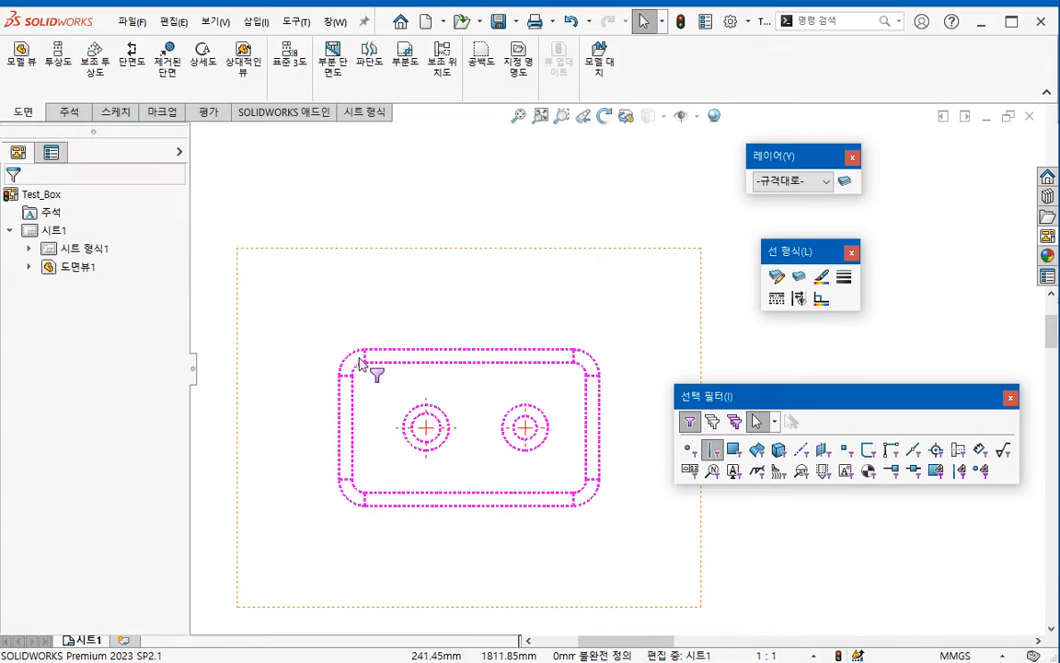
- Box-select all edges of the top view, assign them to the 외형선 layer and clear the selection
mouse_move(307, 303)
left_mouse_down()
mouse_move(351, 357)
mouse_move(635, 536)
mouse_move(669, 485)
left_mouse_up()
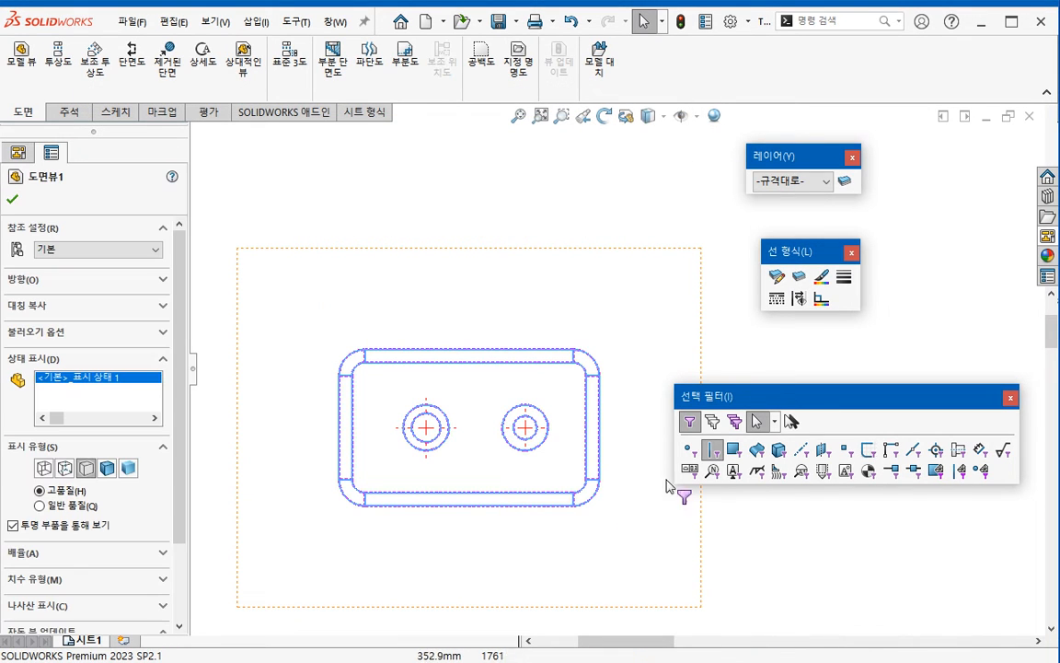
left_click(826, 183)
left_click(790, 220)
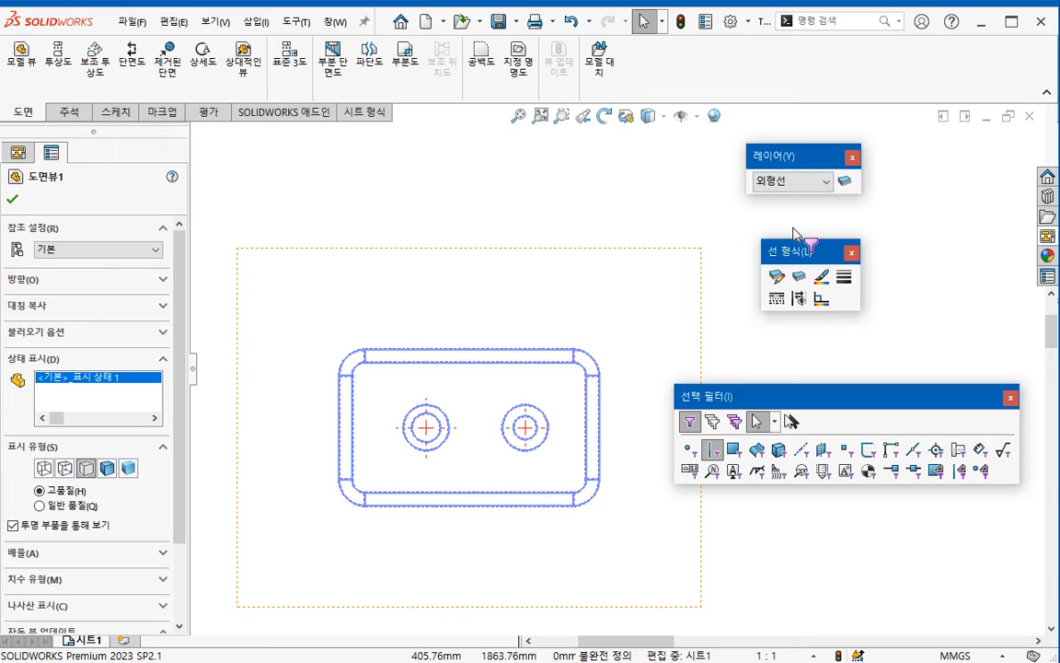
left_click(753, 336)
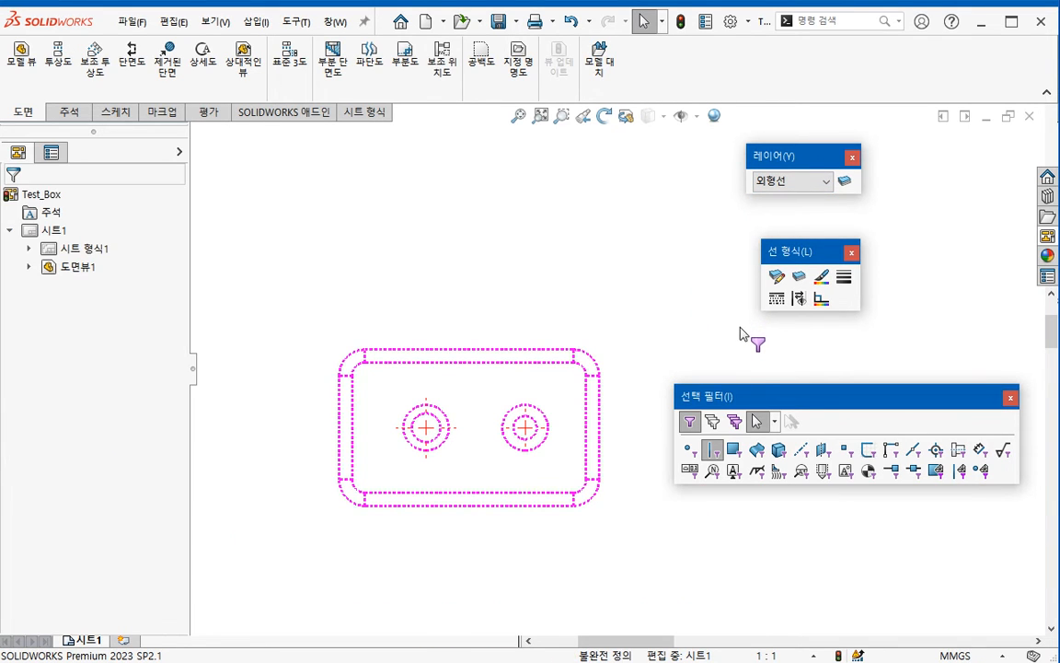
left_click(603, 431)
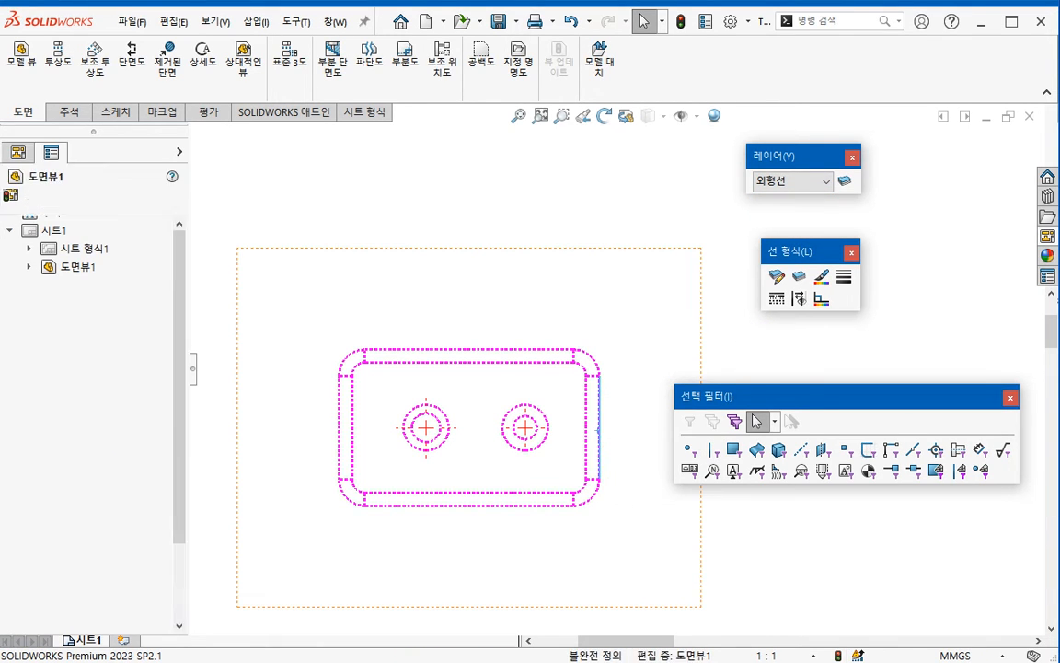
left_click(673, 505)
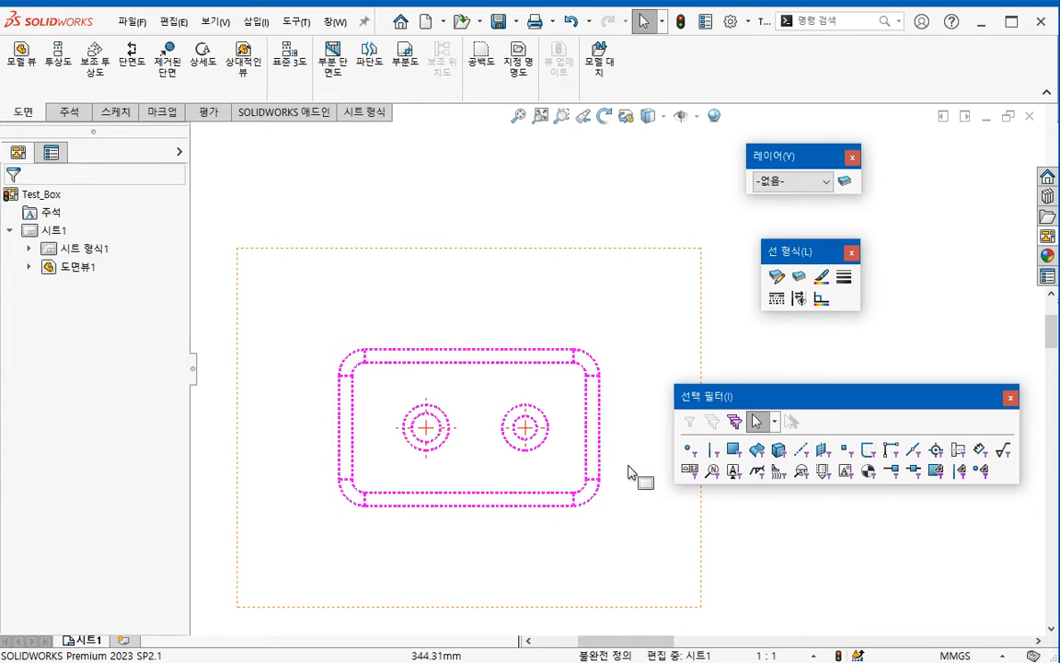
- Reselect all top view edges and, in the layer properties, set the 외형선 layer's line style to phantom (가상선)
mouse_move(280, 309)
left_mouse_down()
mouse_move(431, 429)
mouse_move(566, 487)
left_mouse_up()
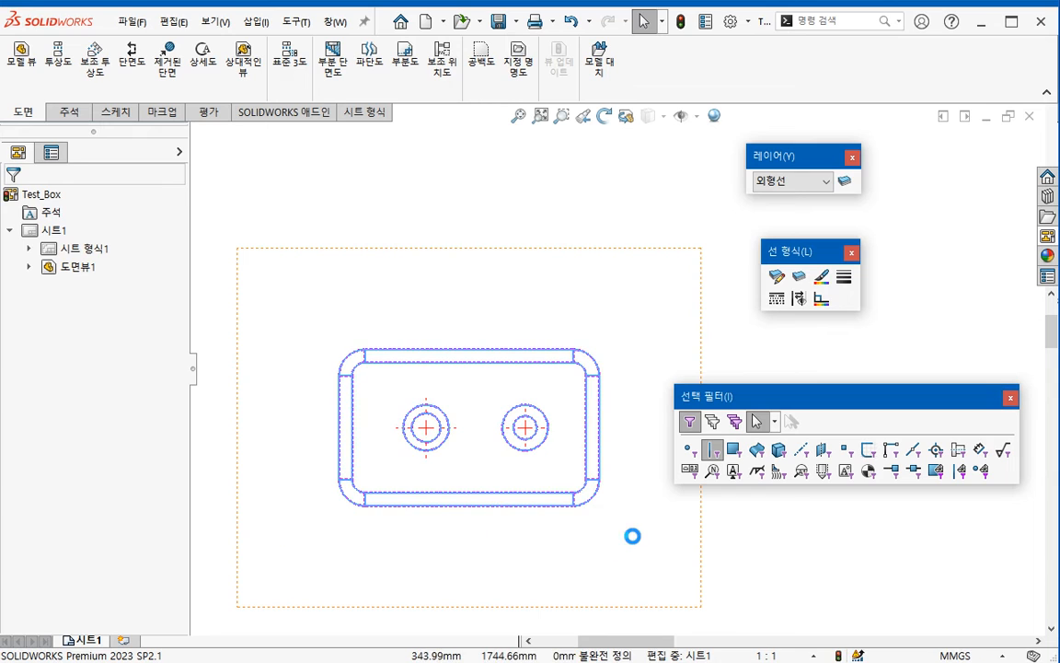
left_click(843, 183)
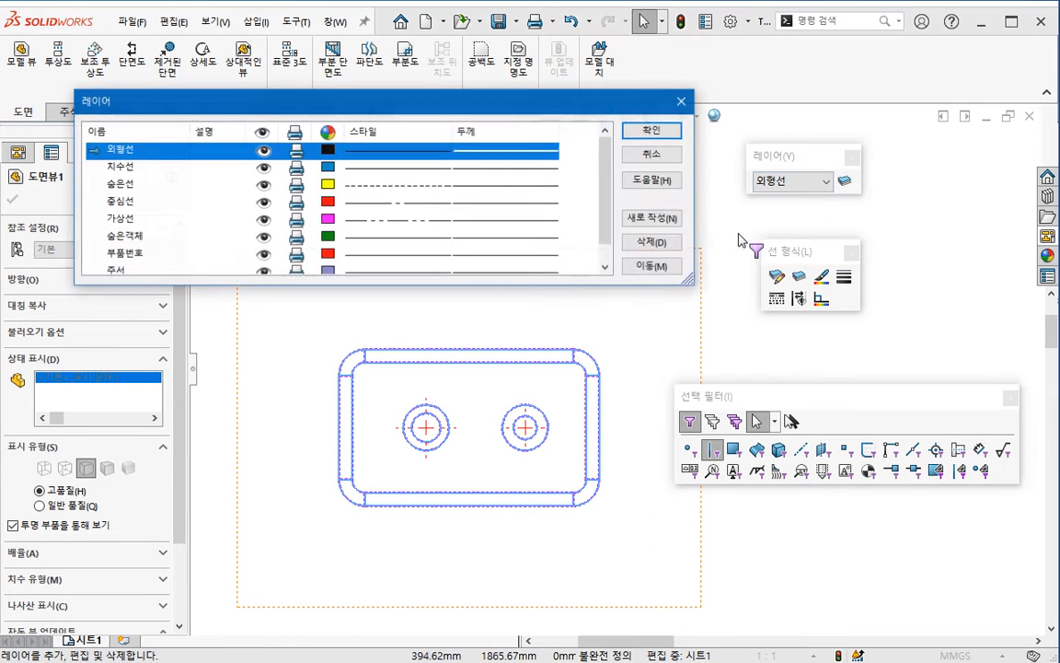
left_click(390, 157)
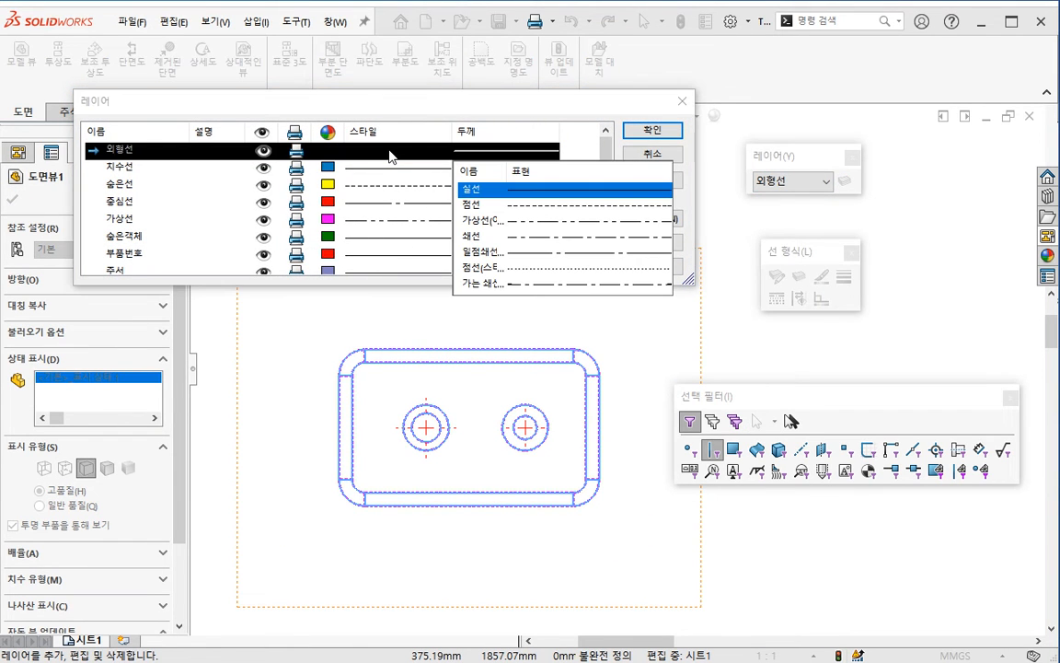
left_click(489, 220)
- Set the 외형선 layer's line thickness to 0.5 mm
left_click(465, 150)
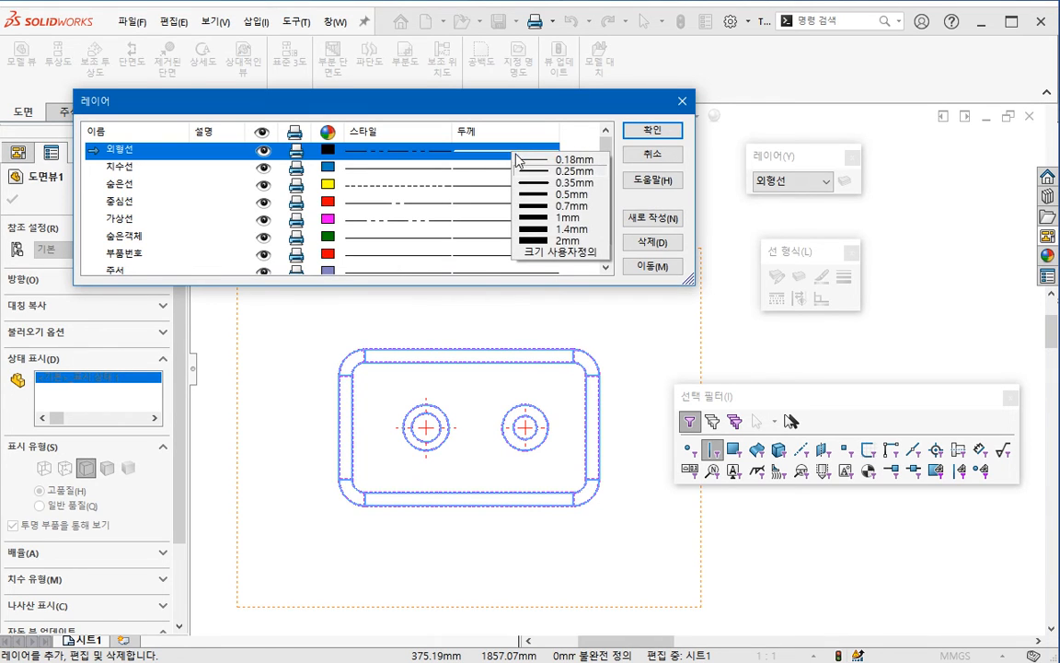
left_click(552, 207)
left_click(534, 152)
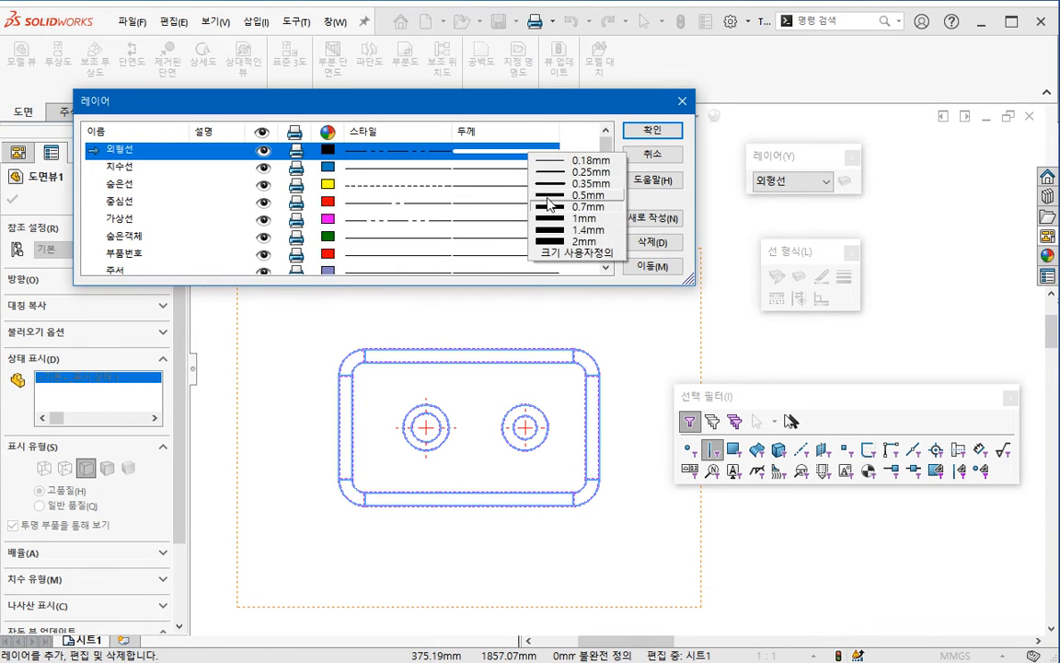
left_click(550, 205)
left_click(539, 150)
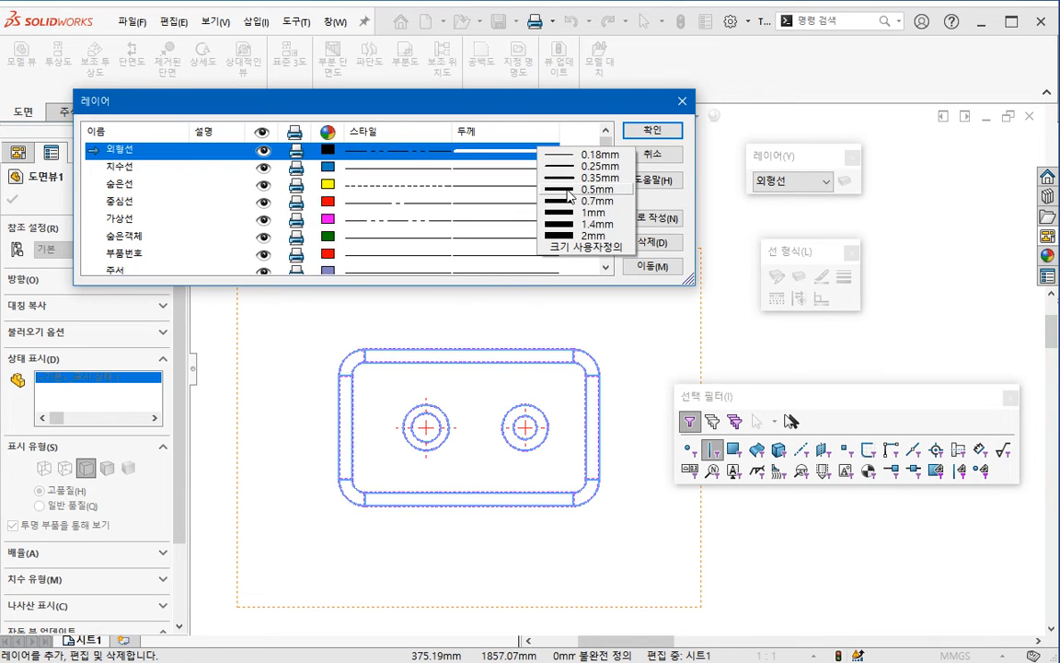
left_click(570, 195)
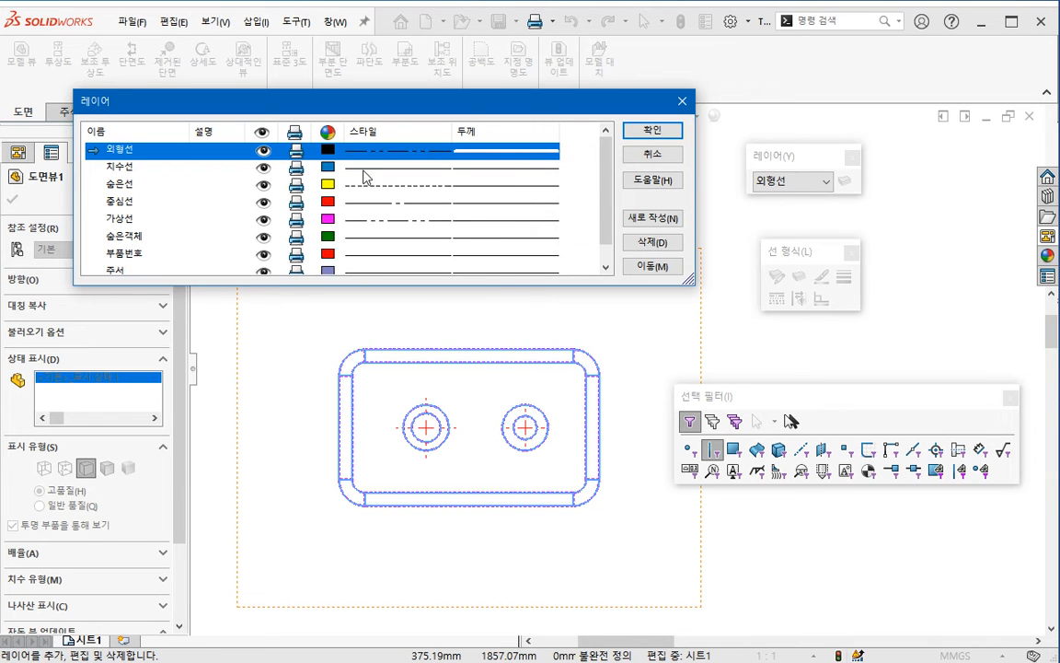
- Change the 외형선 layer's colour to blue and accept the layer properties
left_click(327, 149)
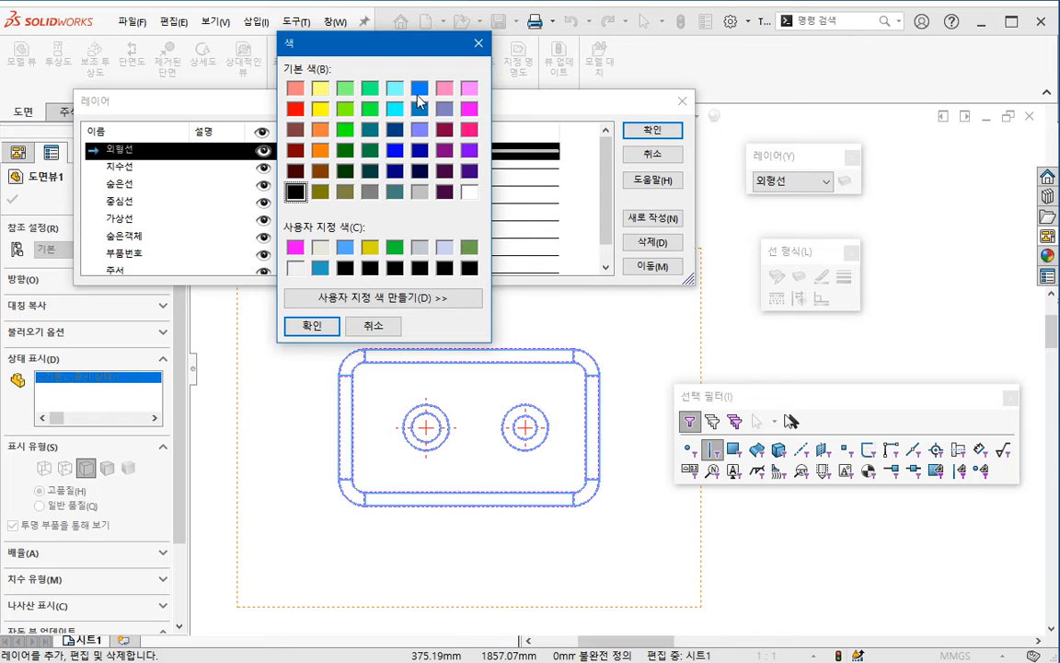
left_click(312, 325)
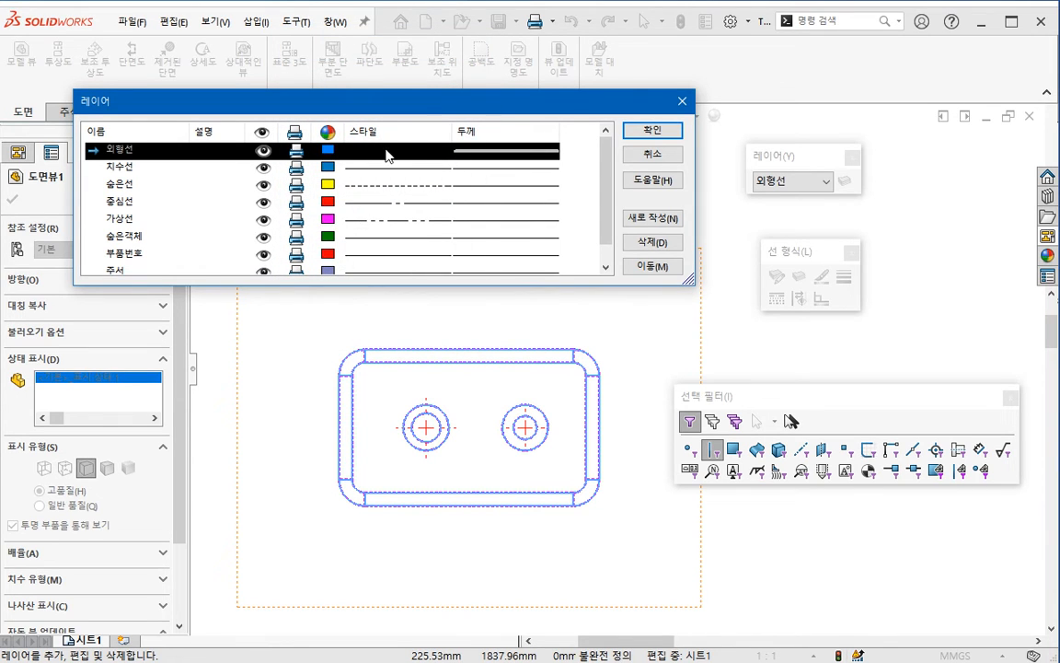
left_click(637, 134)
- With the edge selection filter on, select all edges of the top view and set their line thickness to 0.25 mm
left_click(711, 447)
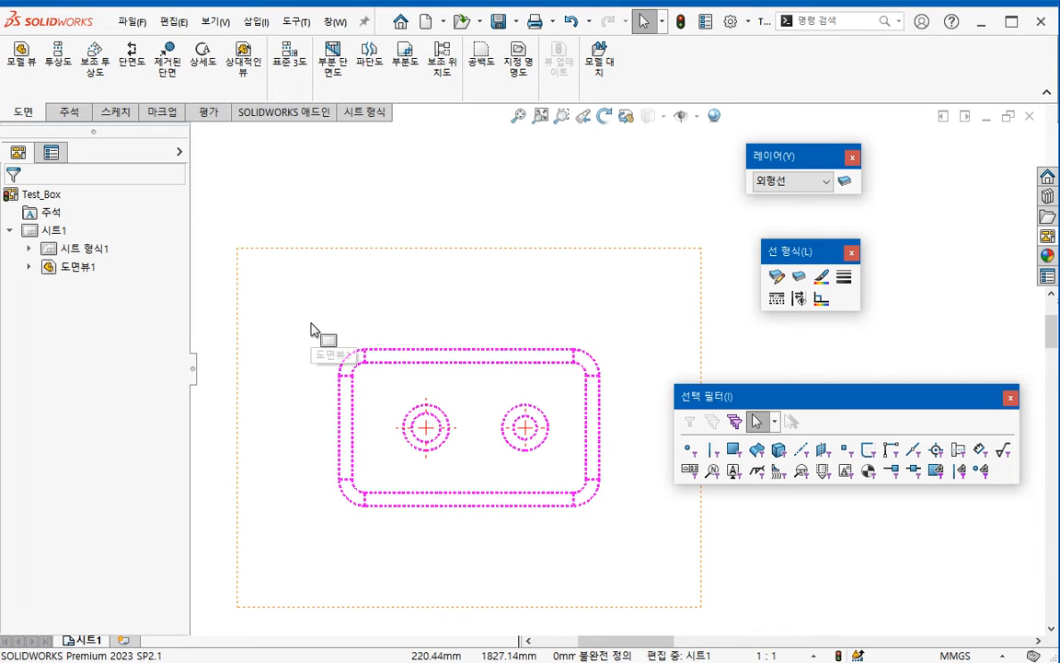
left_click_drag(311, 323, 619, 537)
left_click(633, 520)
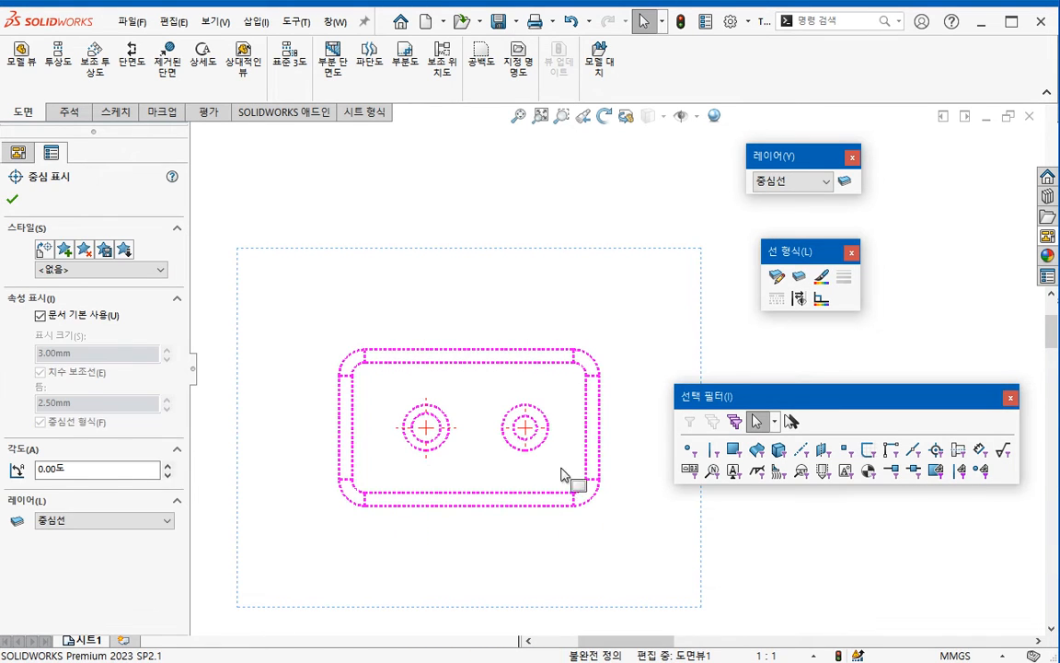
left_click_drag(324, 339, 677, 551)
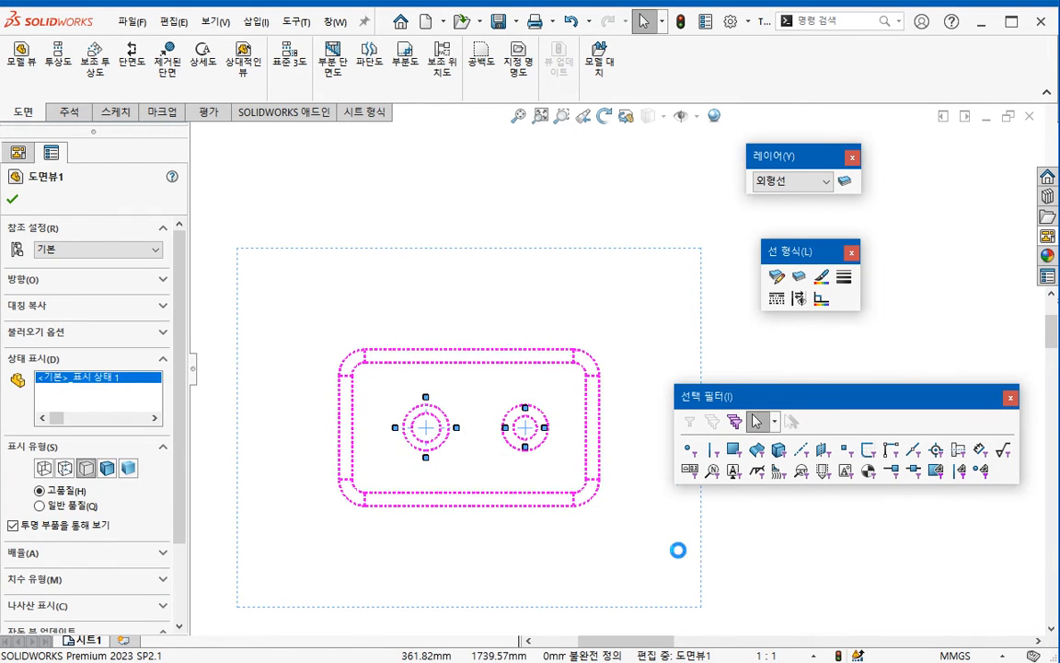
left_click(593, 468)
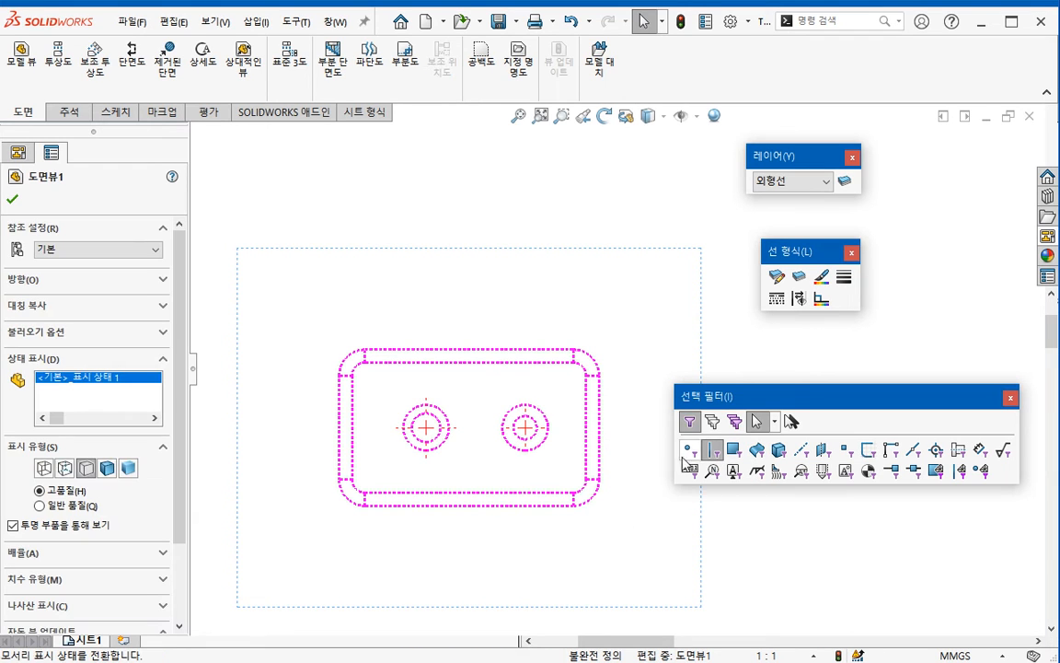
left_click(643, 533)
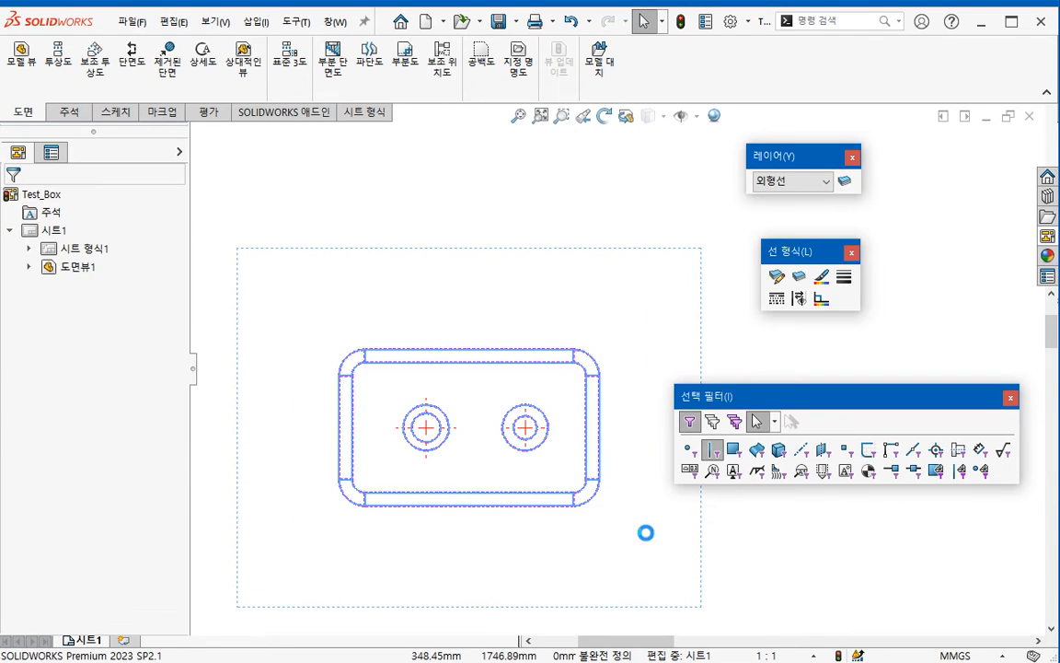
left_click(840, 280)
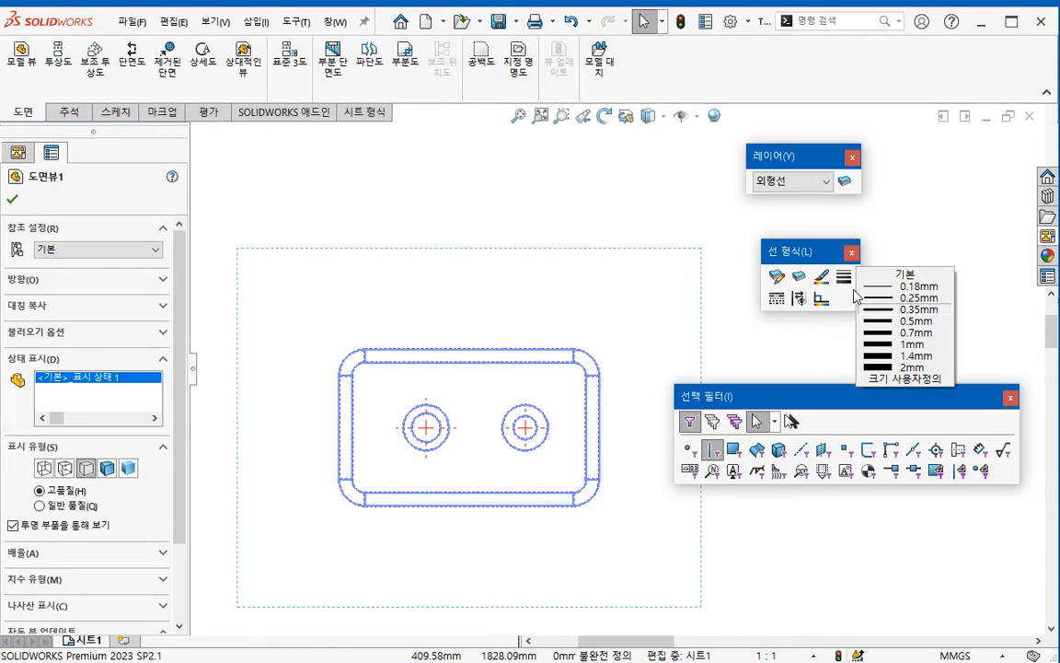
left_click(906, 299)
- Give the selected top view edges the solid (실선) line style and the default (기본) line colour
left_click(776, 298)
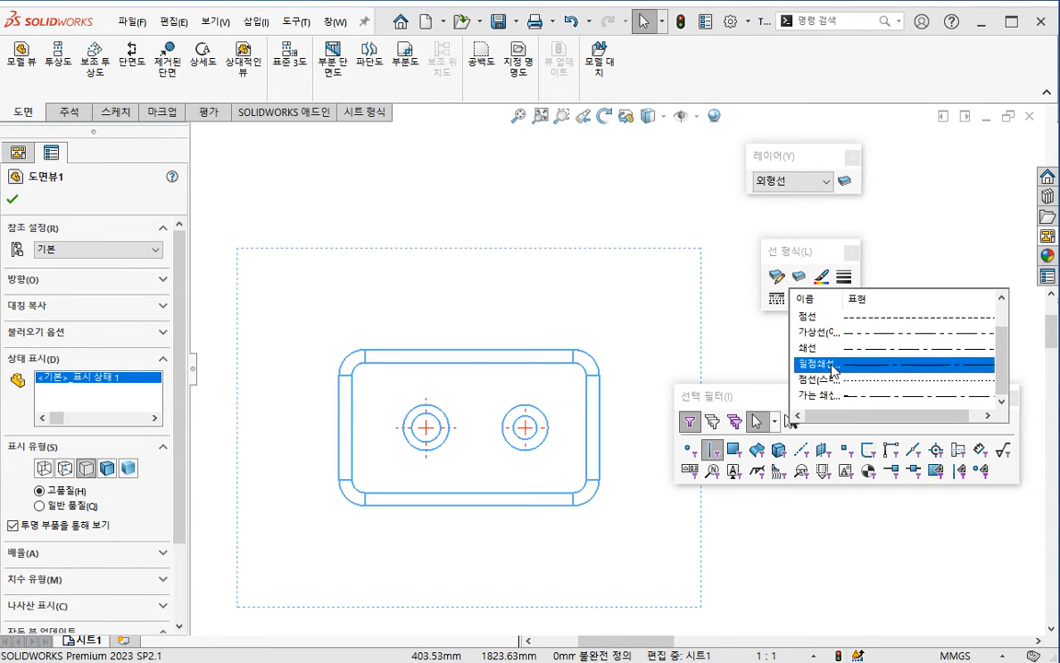
scroll(831, 398, "up", 1)
left_click(840, 333)
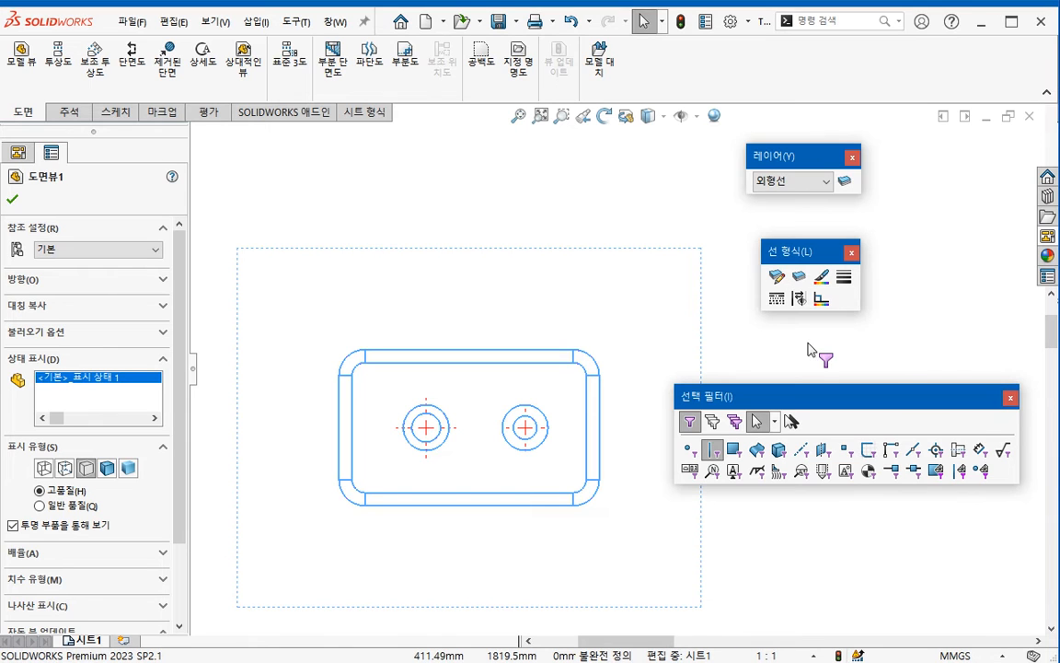
left_click(821, 276)
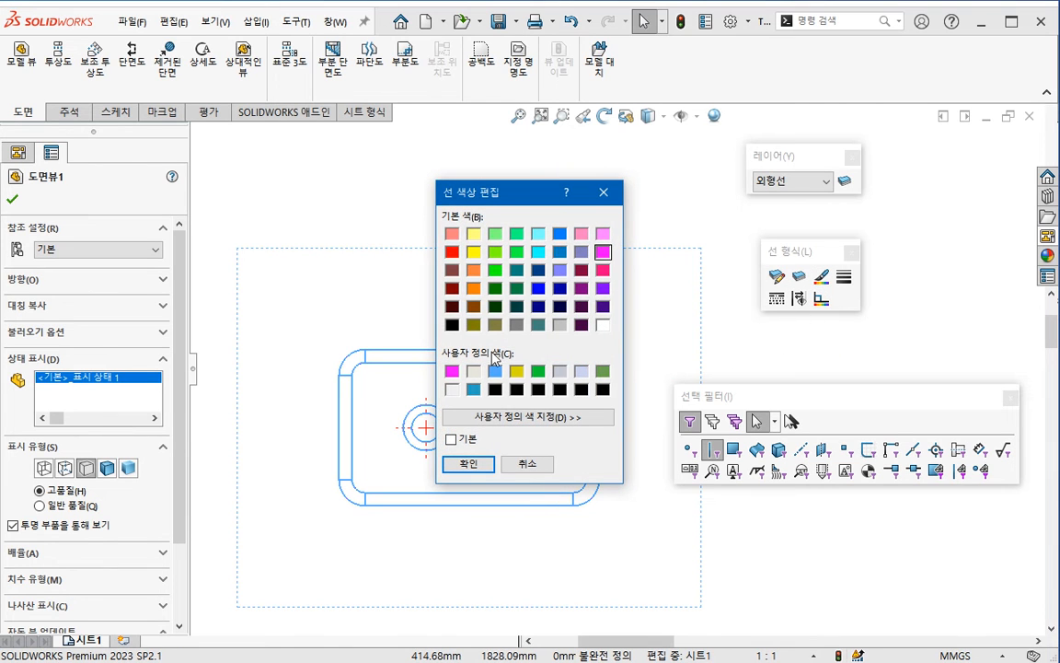
left_click(451, 439)
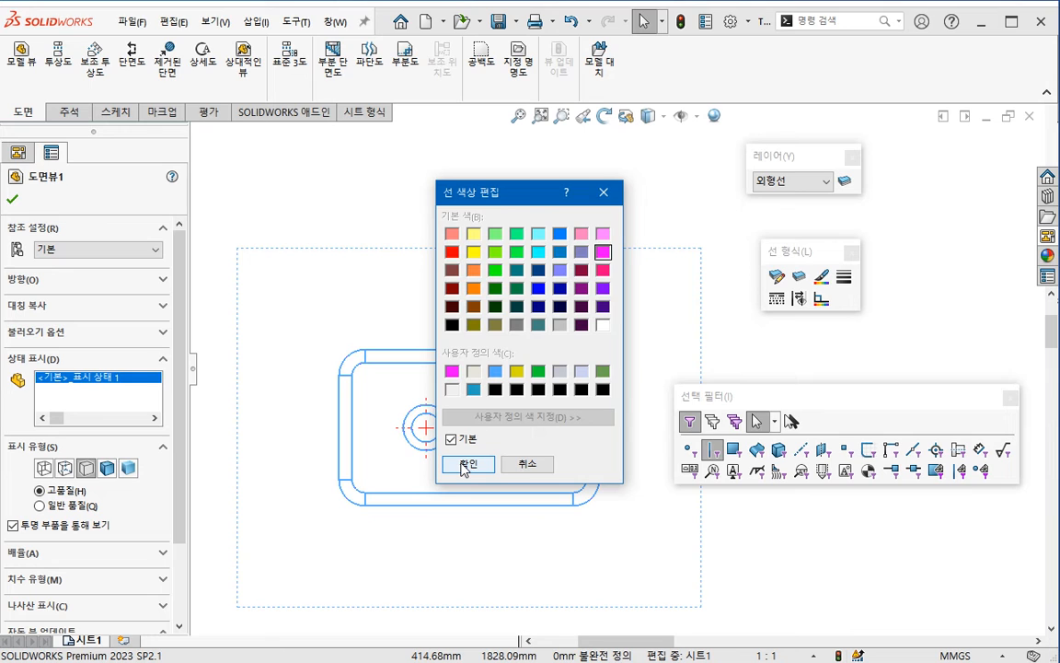
left_click(466, 465)
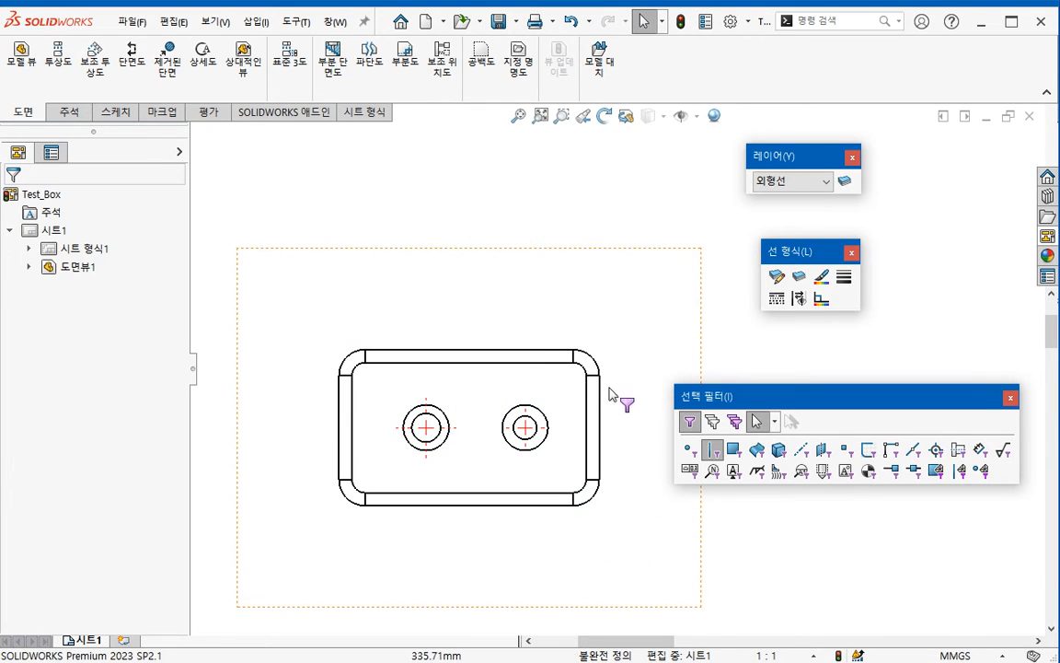
- Shift the top view slightly upward on the sheet, and review the 외형선 layer's properties with all the view's edges selected
left_click_drag(601, 391, 610, 371)
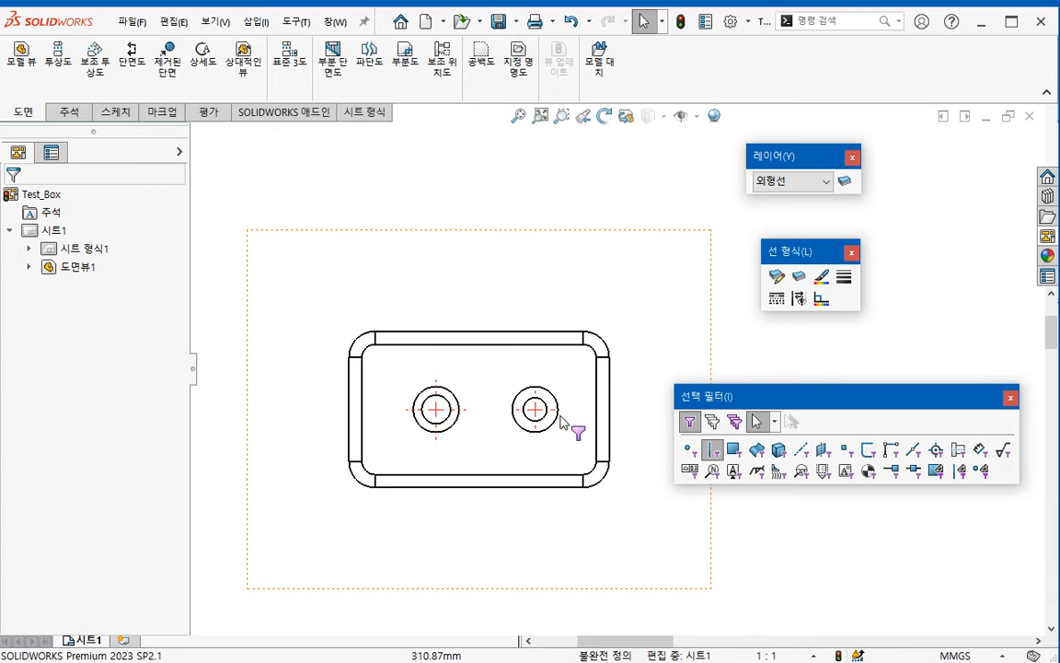
left_click_drag(319, 299, 569, 492)
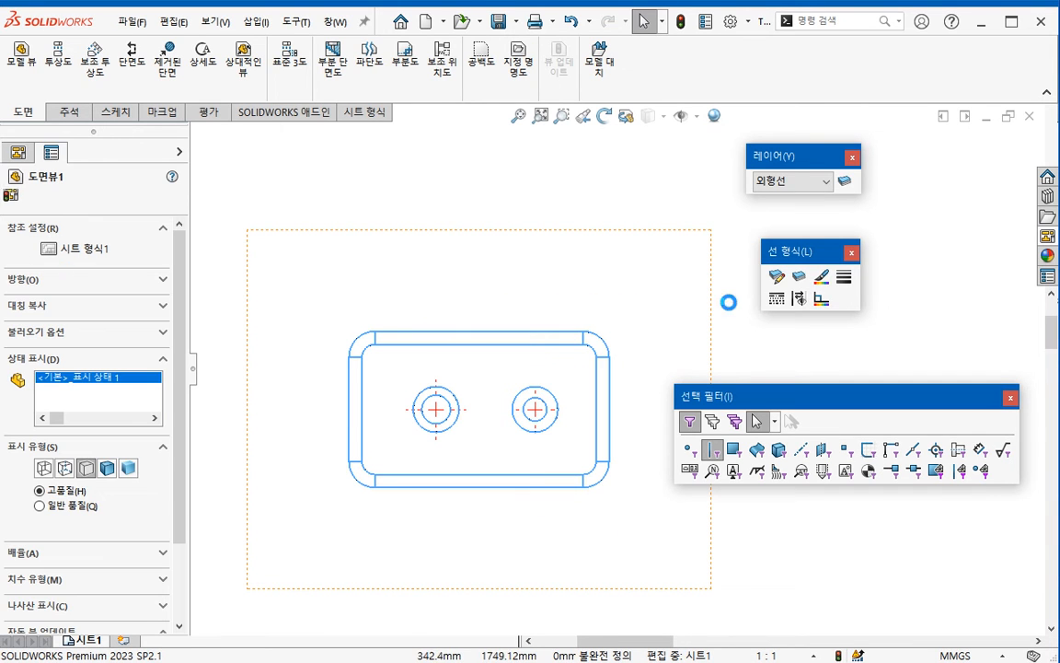
left_click(826, 180)
left_click(843, 181)
left_click(843, 181)
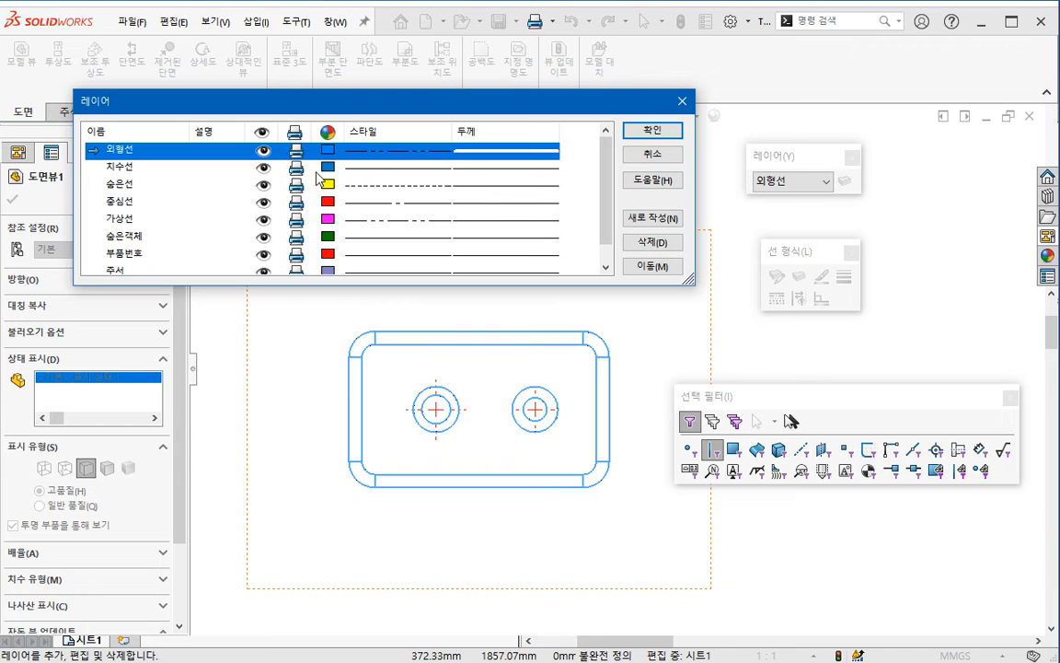
left_click(644, 150)
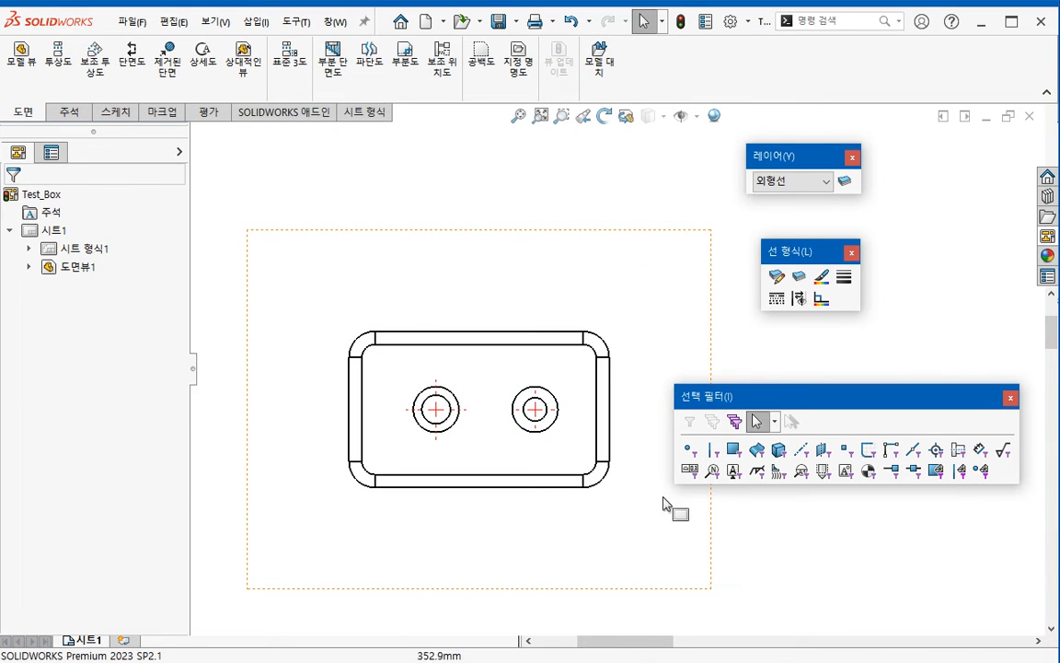
- Hide the blend edges of the top view with Hide/Show Edges (모서리 숨기기/표시)
right_click(633, 339)
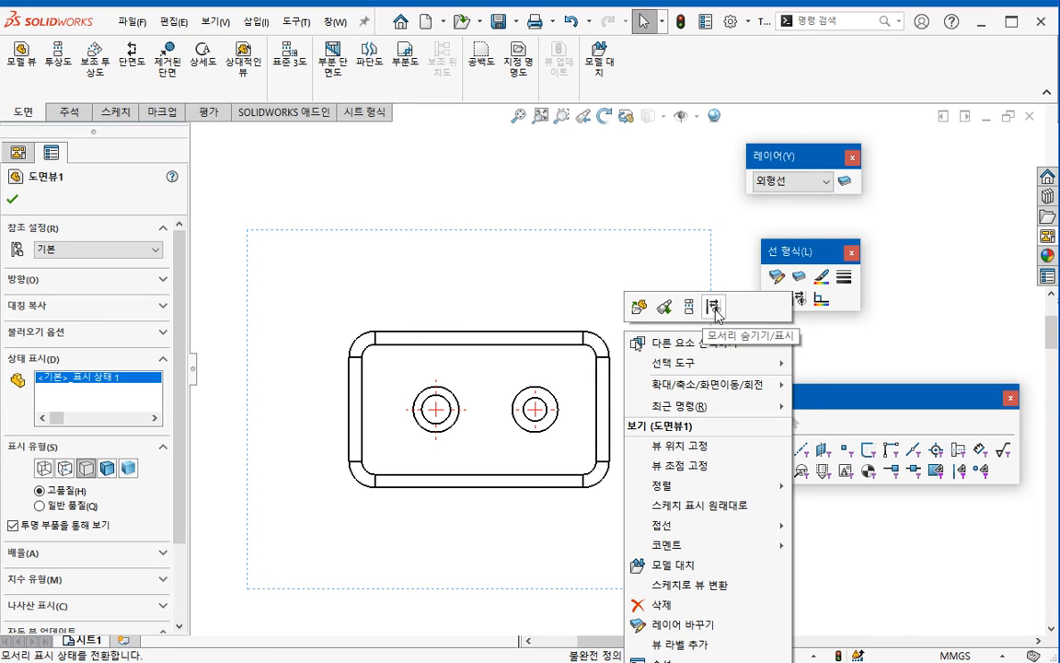
left_click(713, 307)
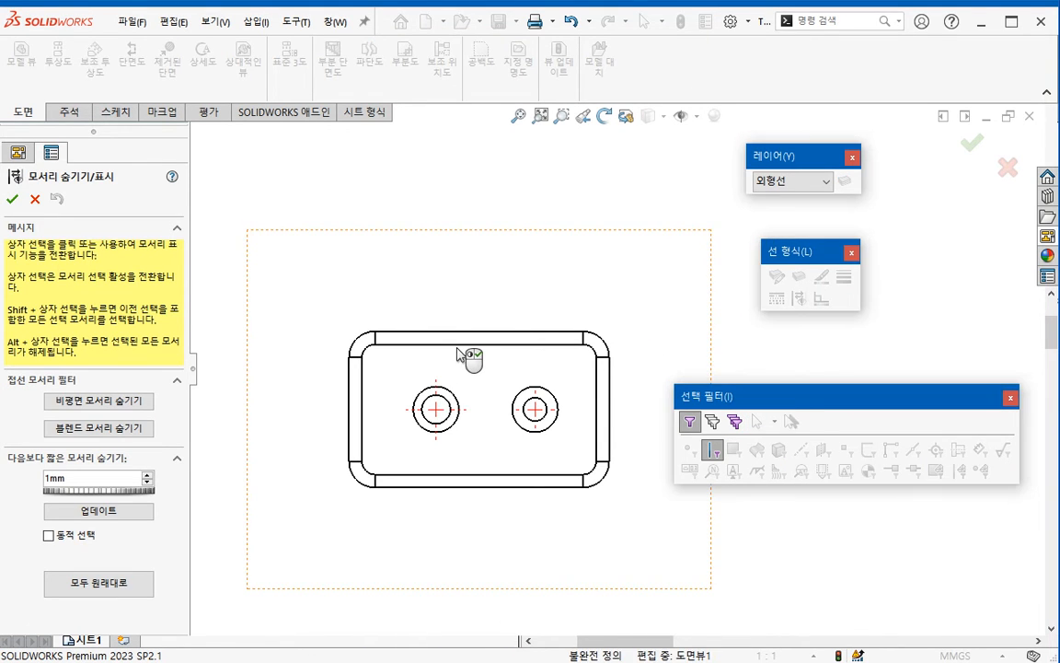
left_click(100, 429)
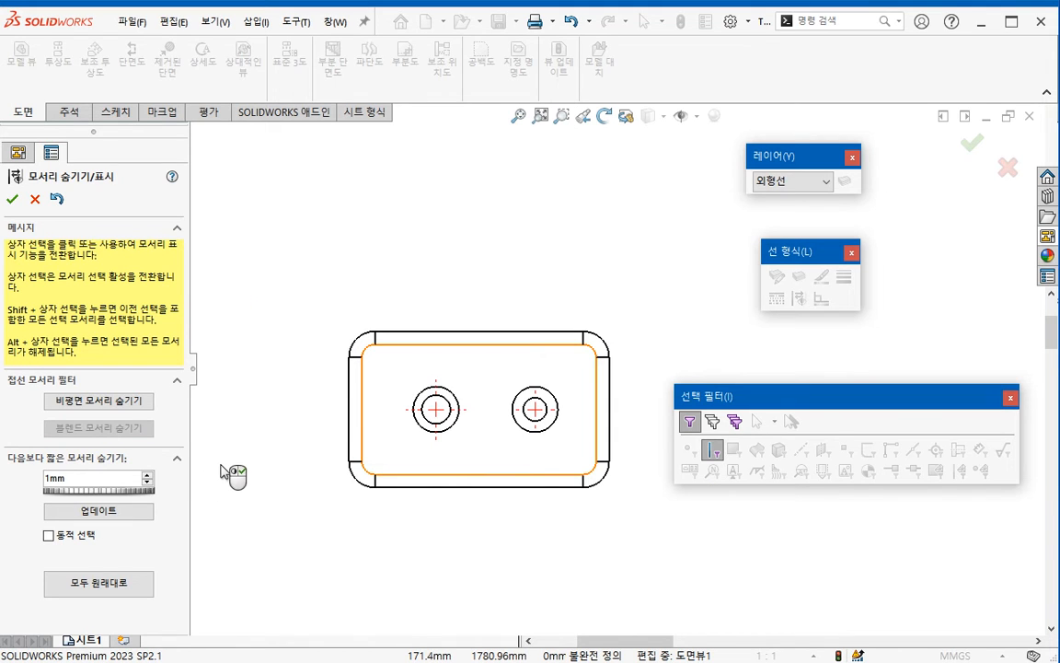
left_click(12, 199)
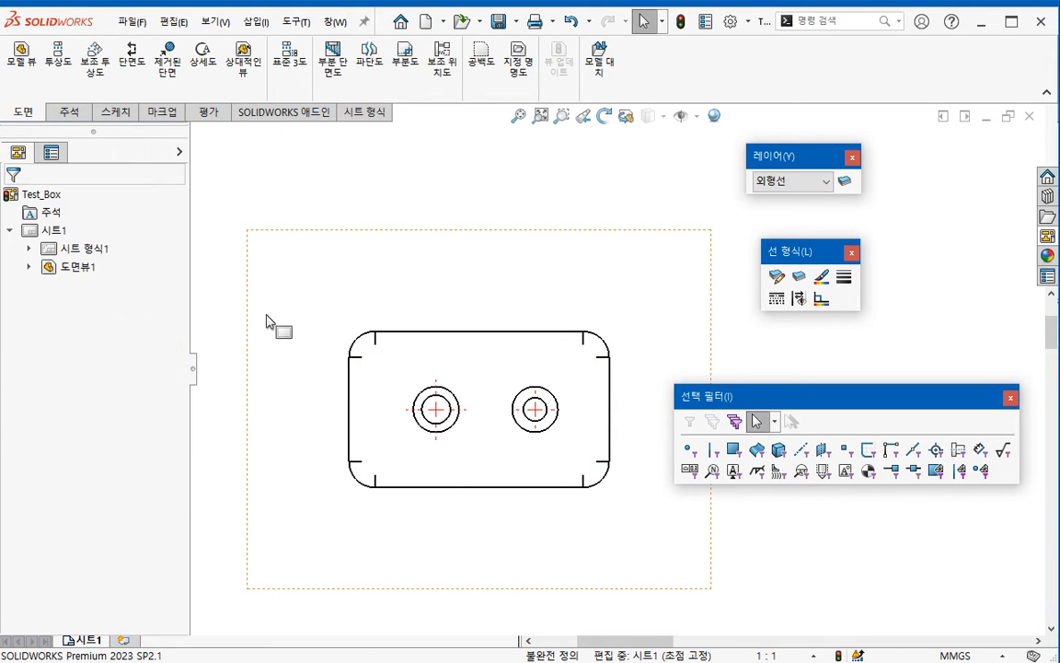
- Hide the remaining short edge lines at the four rounded corners of the top view with Hide/Show Edges
right_click(524, 283)
left_click(606, 264)
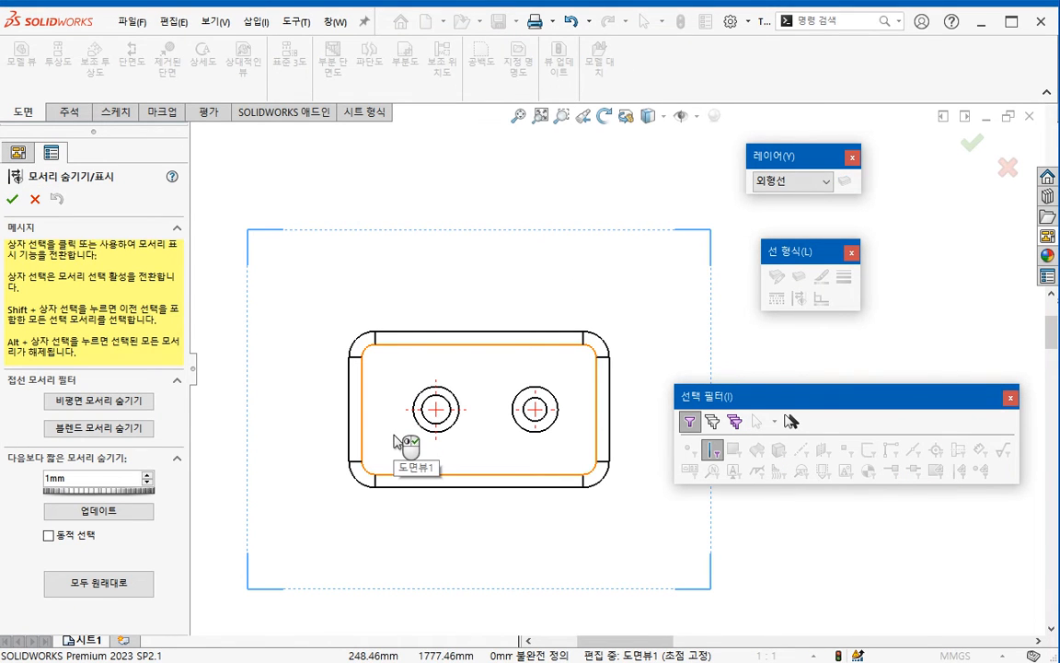
scroll(378, 382, "down", 1)
left_click(375, 352)
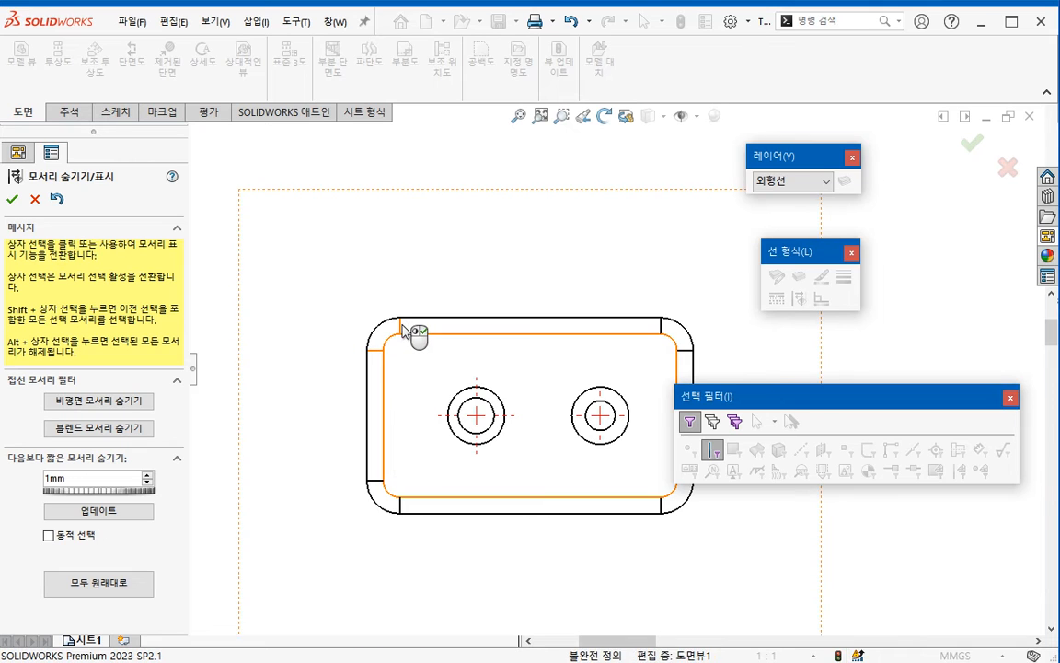
left_click_drag(563, 259, 669, 351)
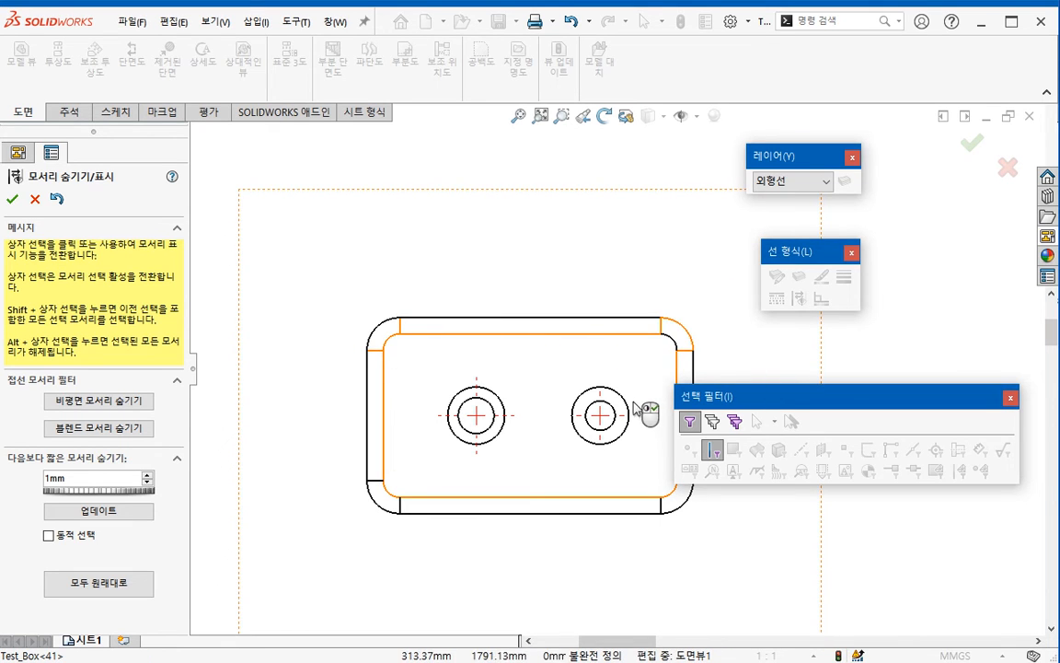
middle_click_drag(614, 379, 542, 348)
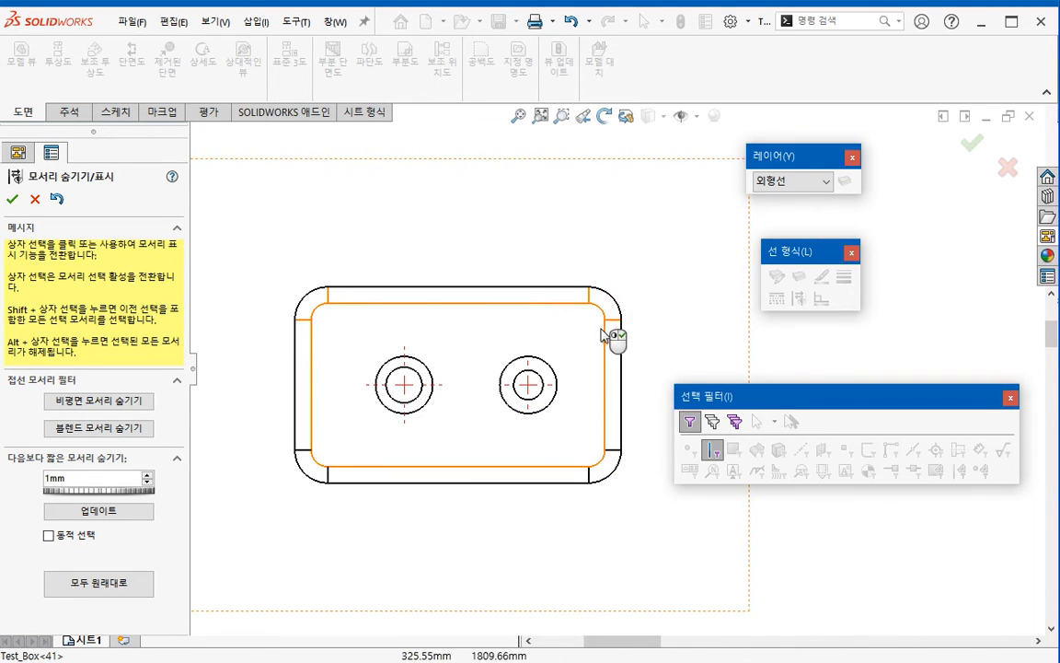
middle_click_drag(560, 401, 565, 356)
left_click(598, 429)
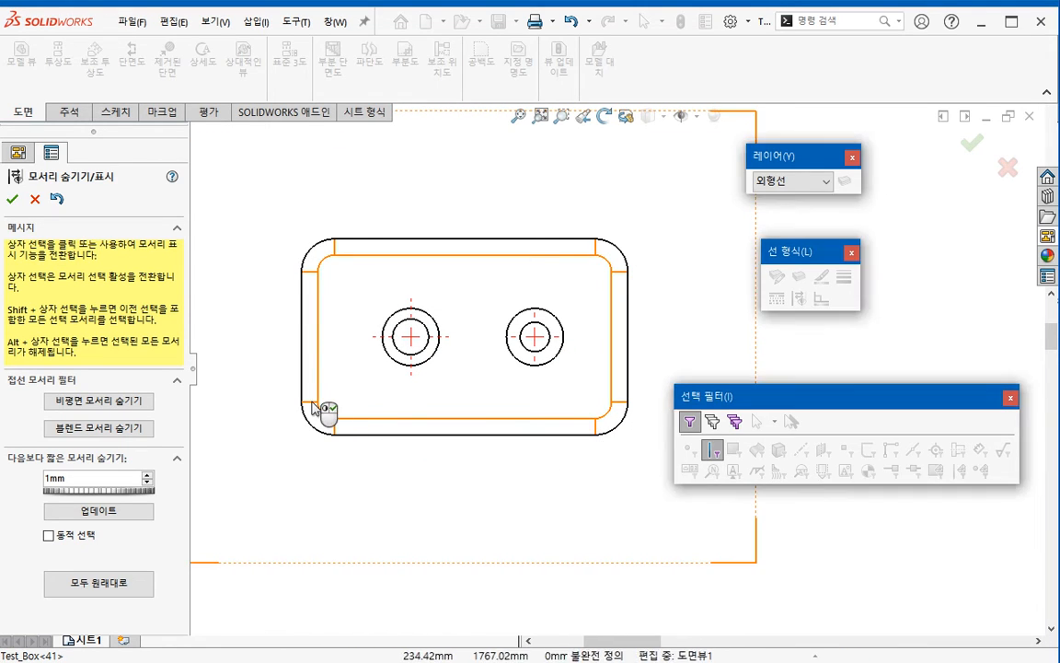
left_click(12, 200)
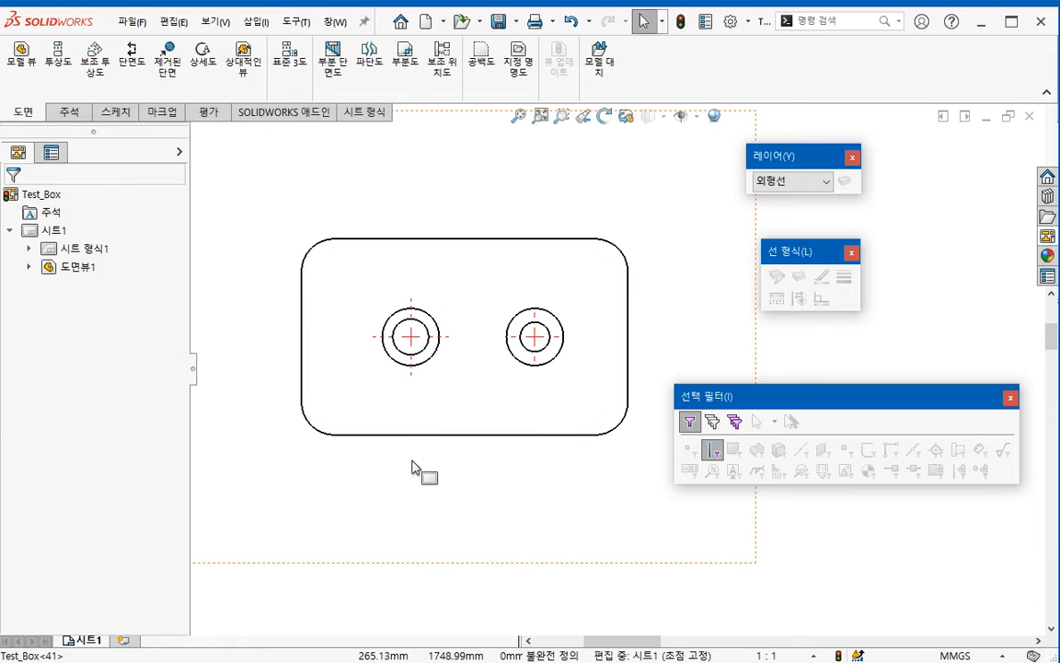
- Reset all hidden edges of the top view (모두 원래대로) and accept the edge display settings
right_click(706, 308)
left_click(762, 268)
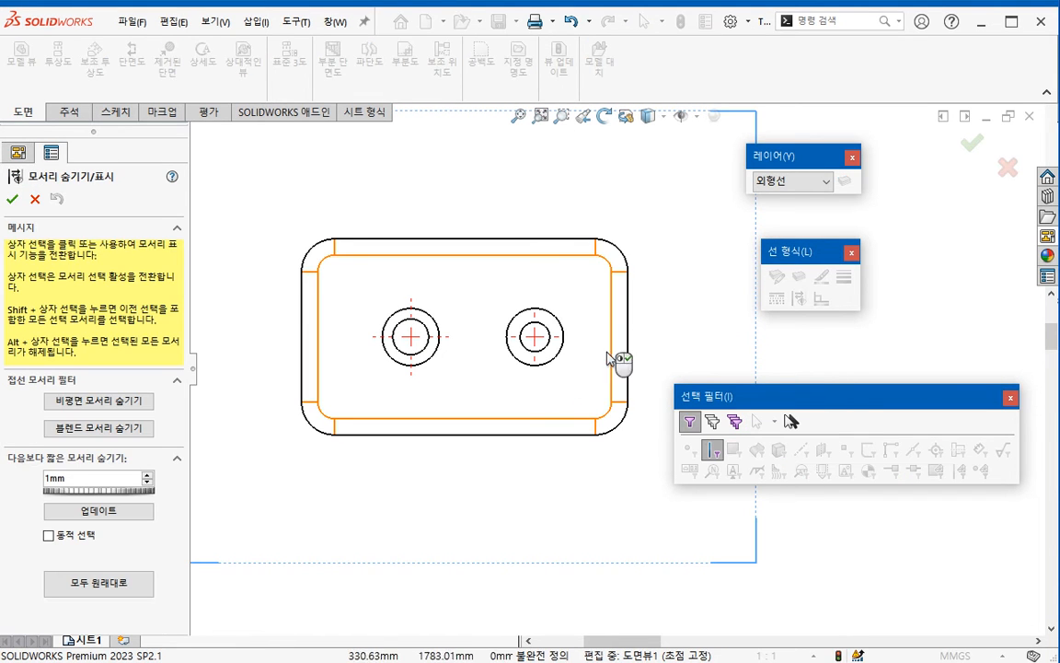
left_click(147, 583)
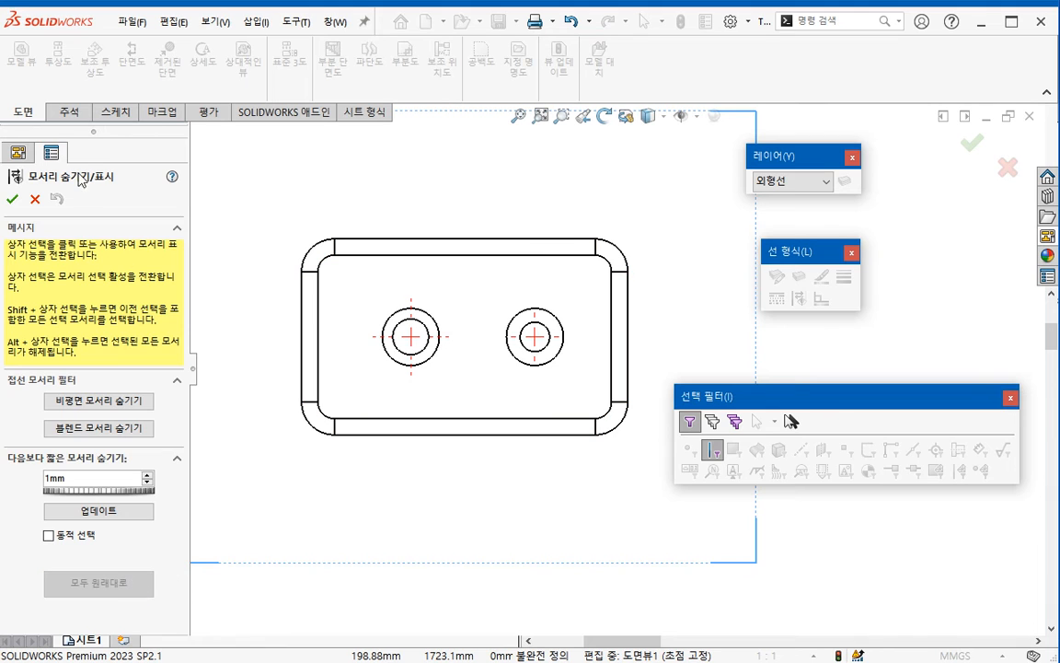
left_click(12, 200)
- Shift the top view of the box a little higher on the sheet
left_click(504, 434)
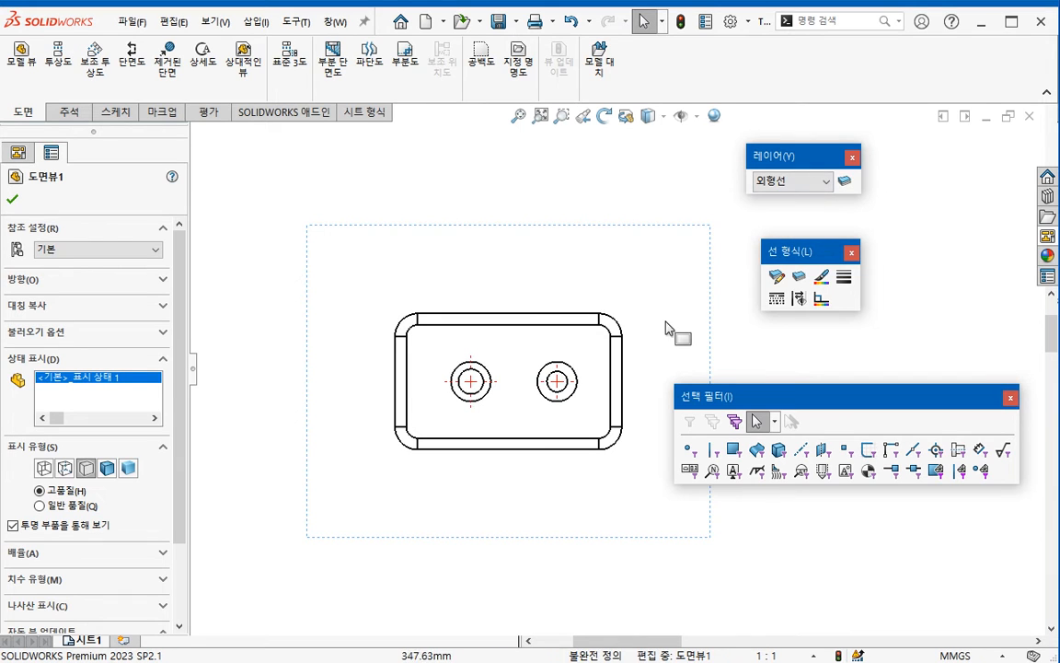
left_click(659, 344)
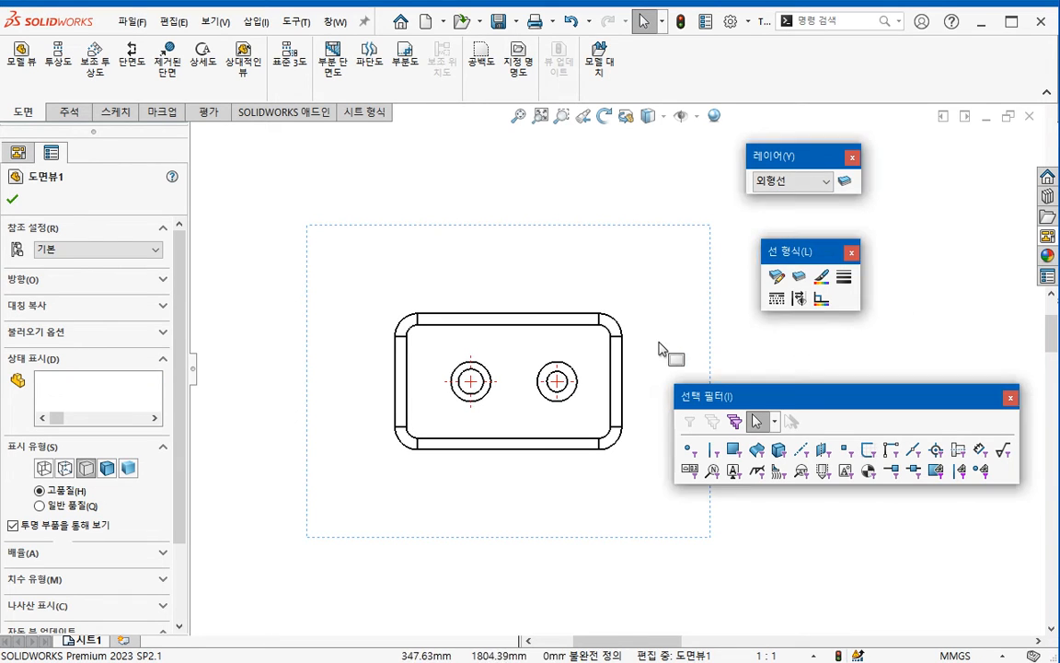
left_click_drag(676, 363, 684, 333)
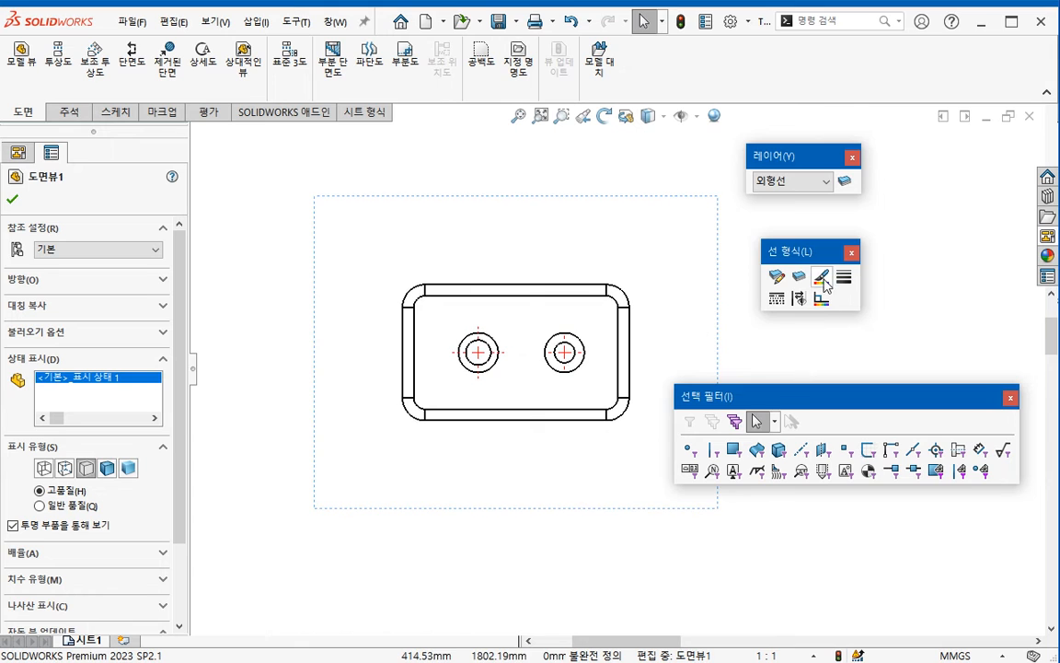
left_click(821, 276)
key("Escape")
key("Escape")
- With the edge selection filter on, select all edges of the top view and set their line colour to magenta
left_click_drag(801, 401, 803, 377)
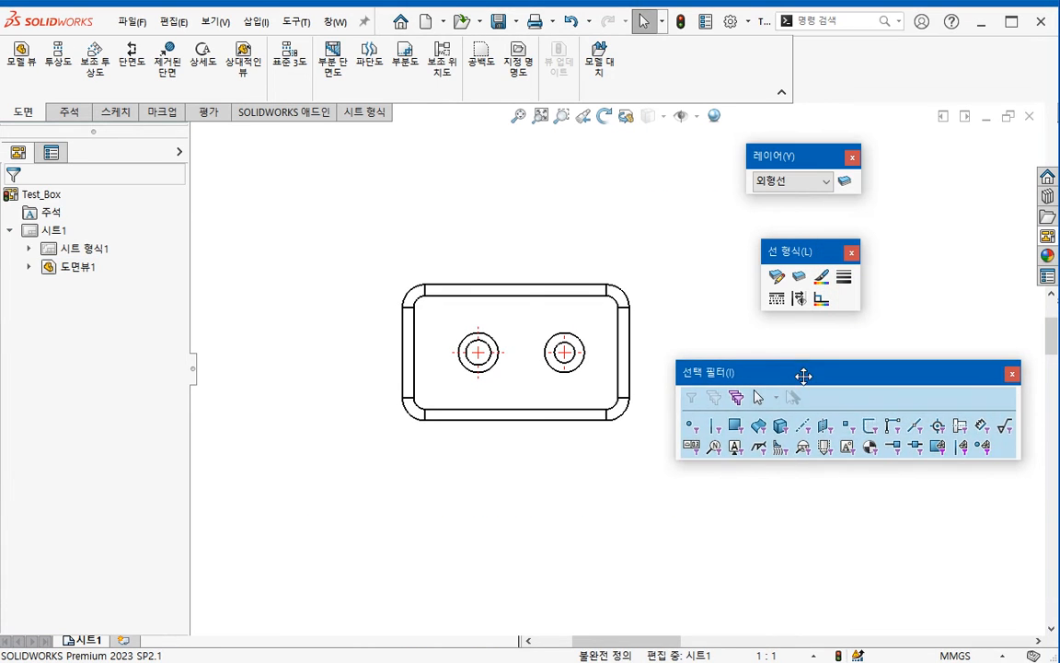
left_click(710, 429)
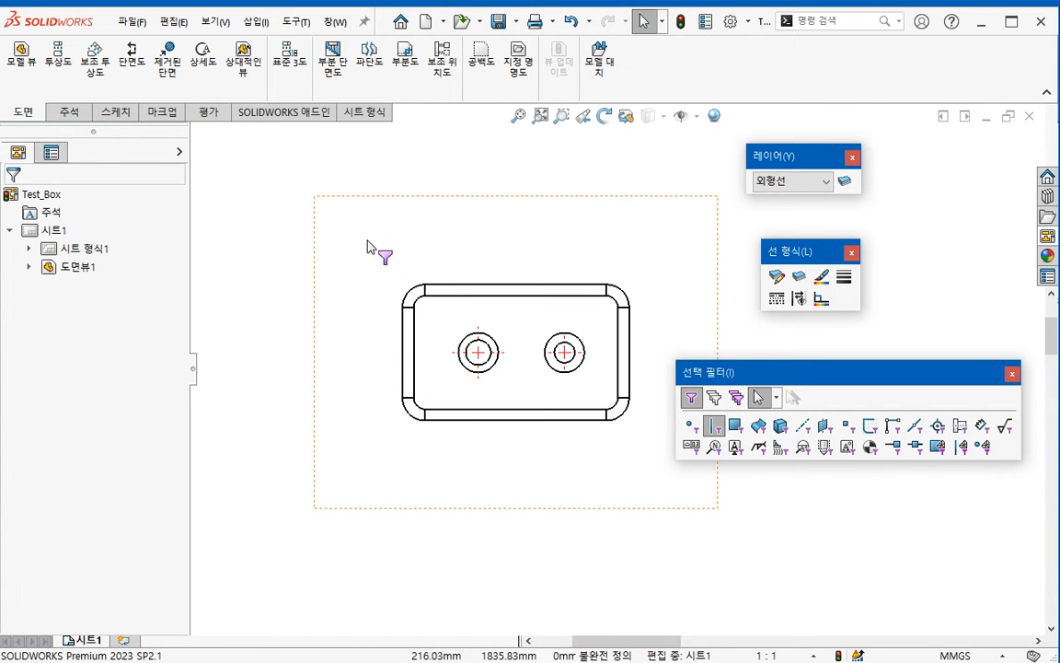
left_click_drag(368, 241, 640, 458)
left_click(821, 276)
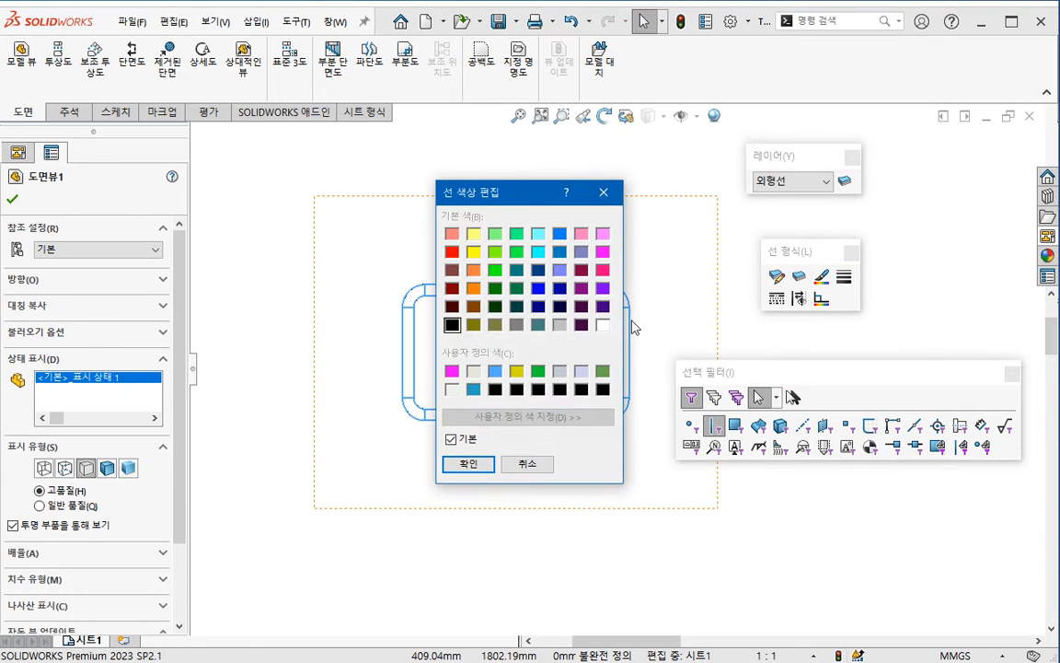
left_click(603, 251)
left_click(461, 464)
key("Escape")
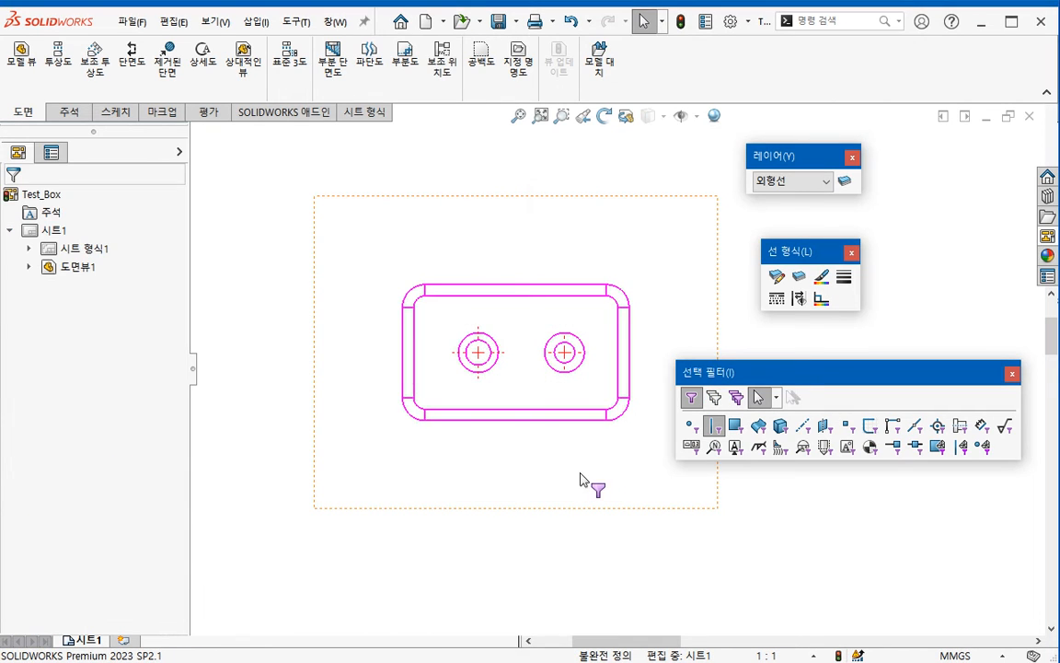
- Turn off the edge selection filter and switch the colour display mode on and off to compare line colours
left_click(714, 426)
left_click(679, 527)
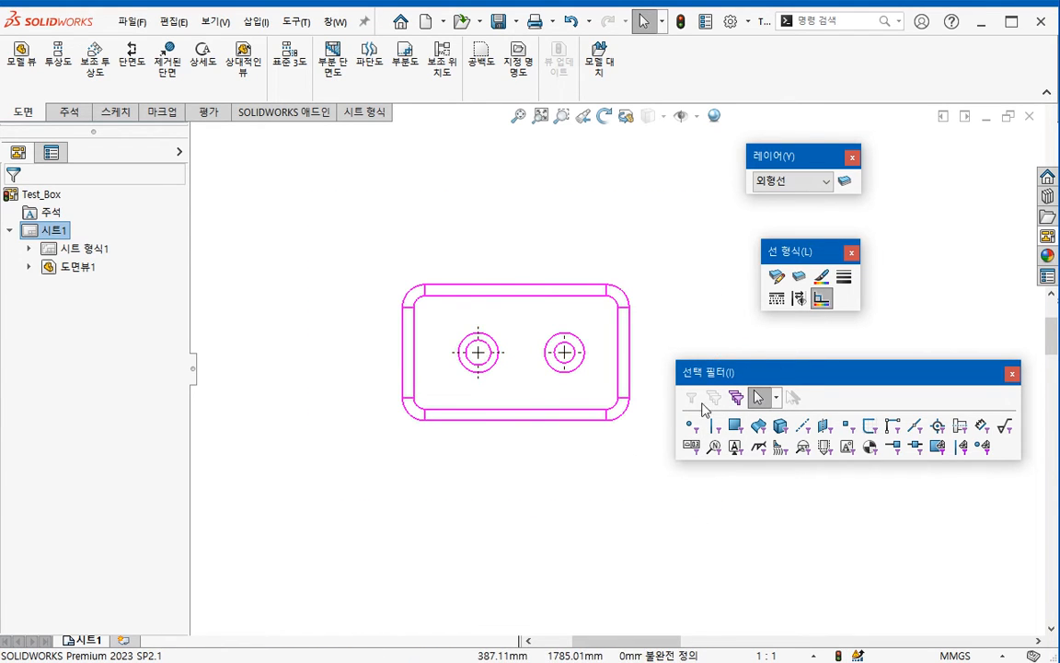
left_click(821, 302)
left_click(821, 304)
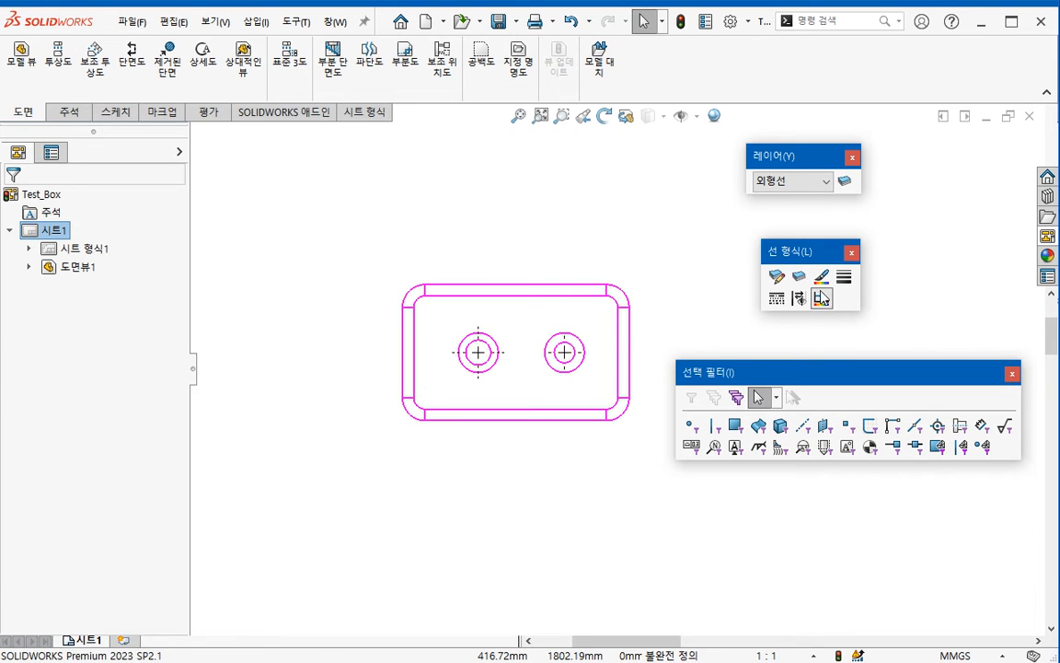
- Review the colour options for new lines and the layer properties, cancelling both dialogs
left_click(822, 279)
left_click(452, 440)
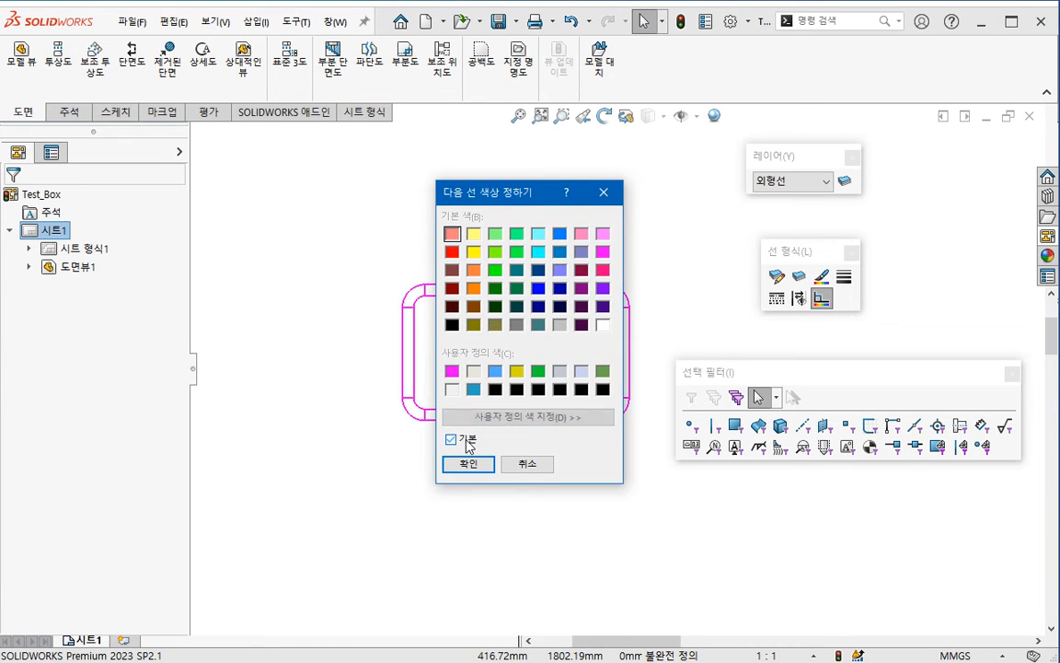
left_click(471, 465)
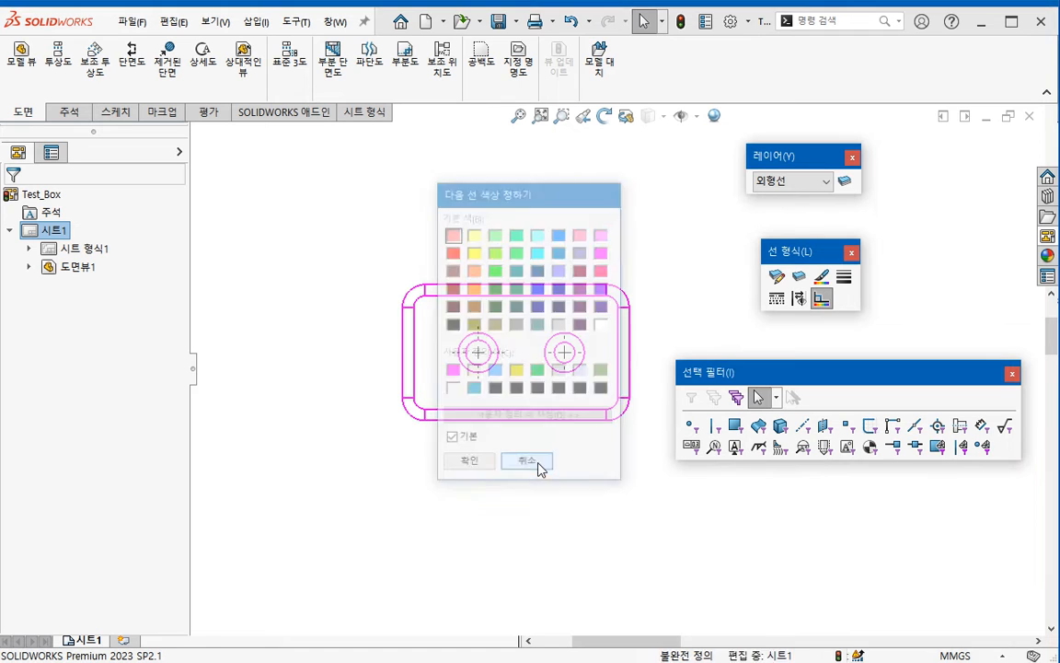
left_click(844, 183)
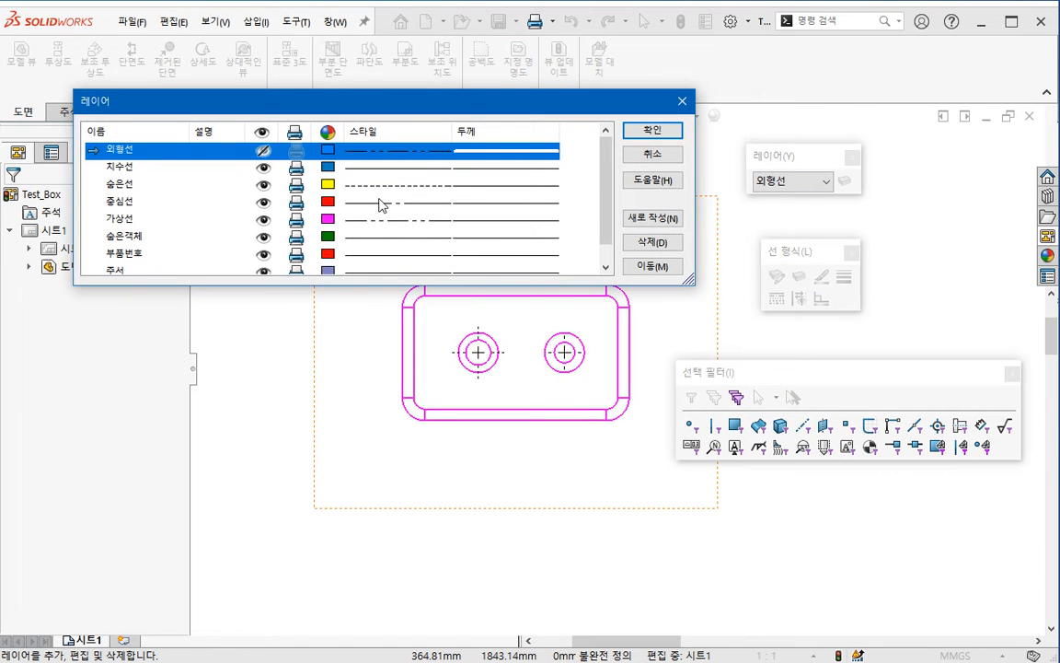
left_click(652, 156)
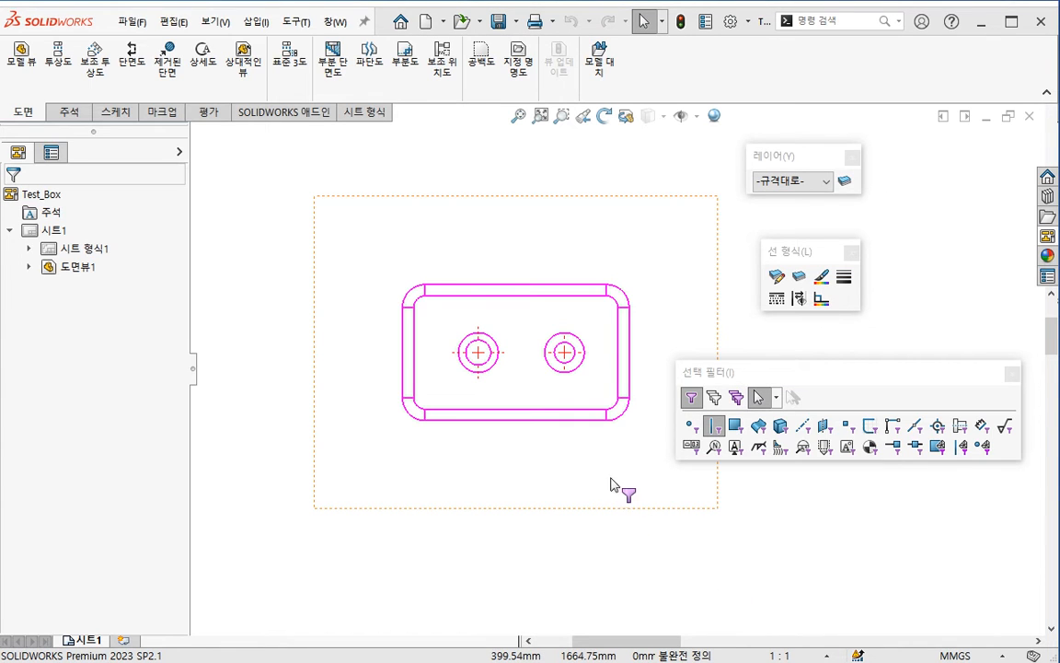
- Select all top view edges and compare the edge and centre mark colours with the colour display mode on and off
middle_click_drag(598, 442, 582, 454)
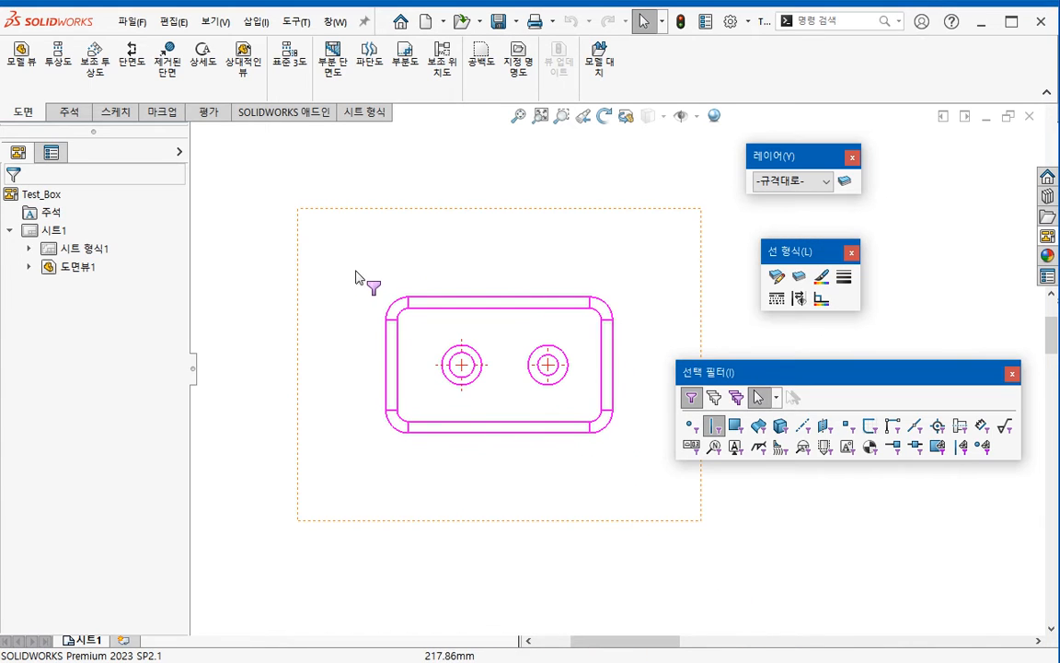
mouse_move(357, 264)
left_mouse_down()
mouse_move(485, 391)
mouse_move(631, 466)
left_mouse_up()
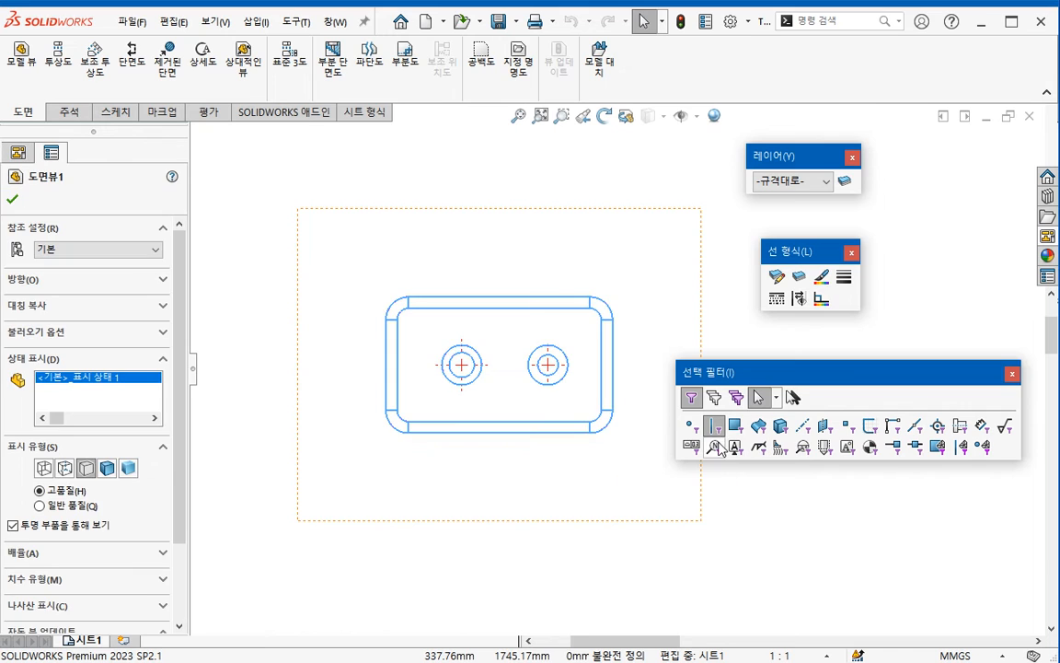
left_click_drag(362, 265, 625, 455)
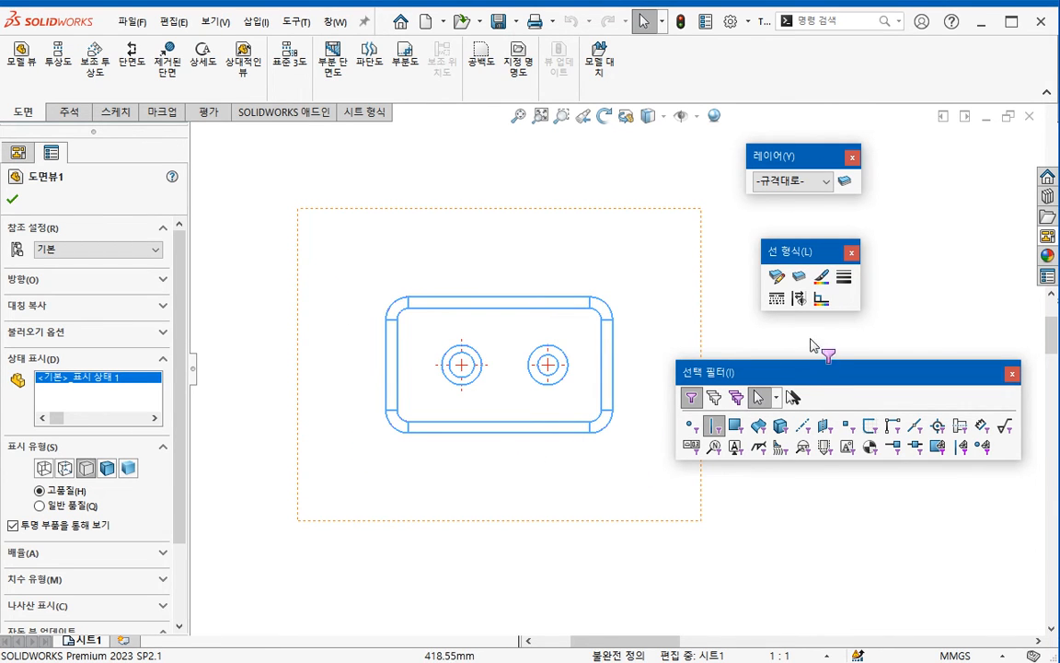
left_click(822, 299)
left_click(653, 335)
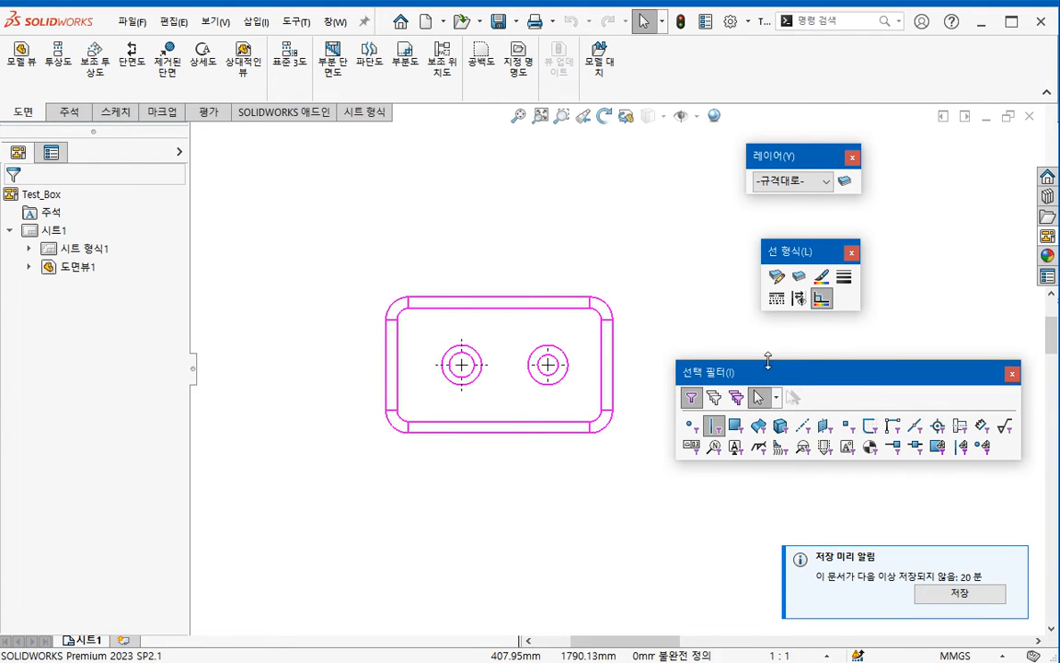
scroll(563, 368, "down", 5)
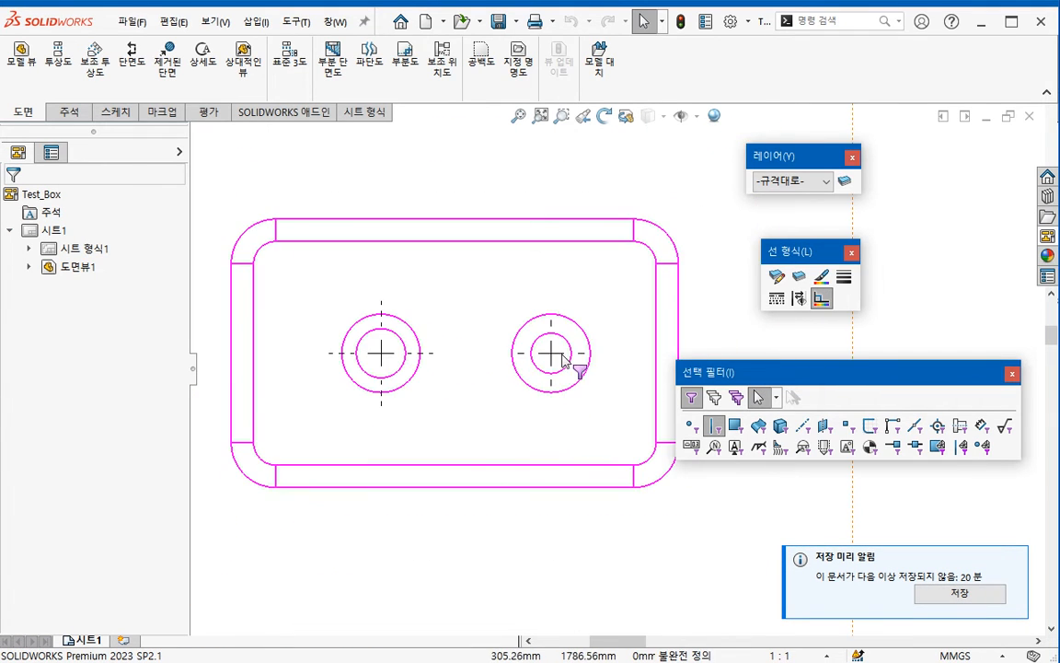
left_click(821, 298)
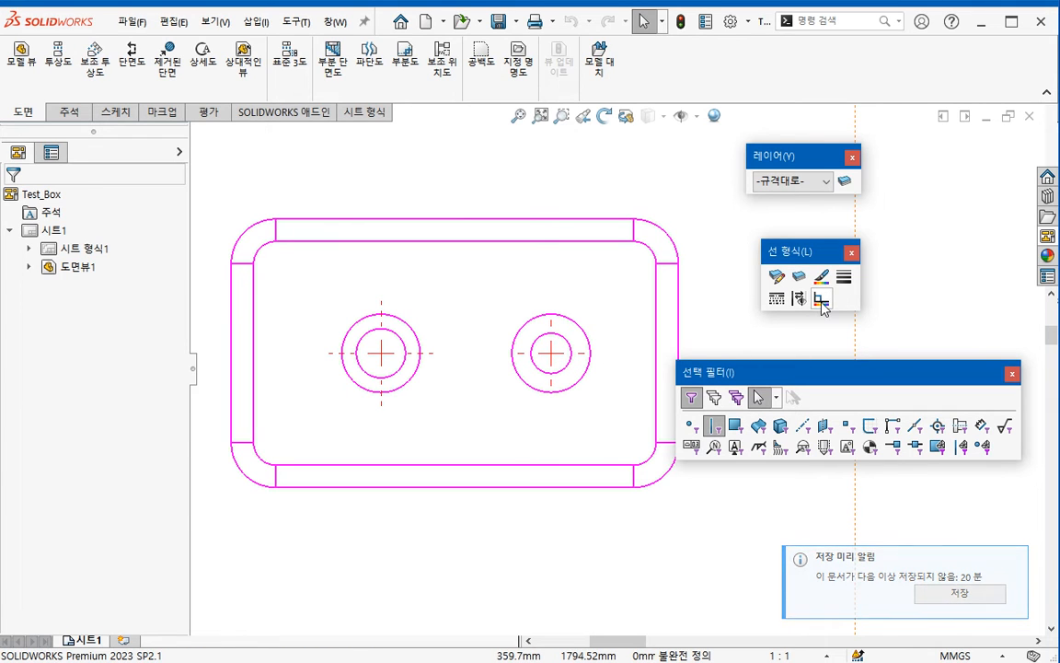
- Select all edges of the top view again and apply an edited line colour to them
scroll(615, 370, "up", 3)
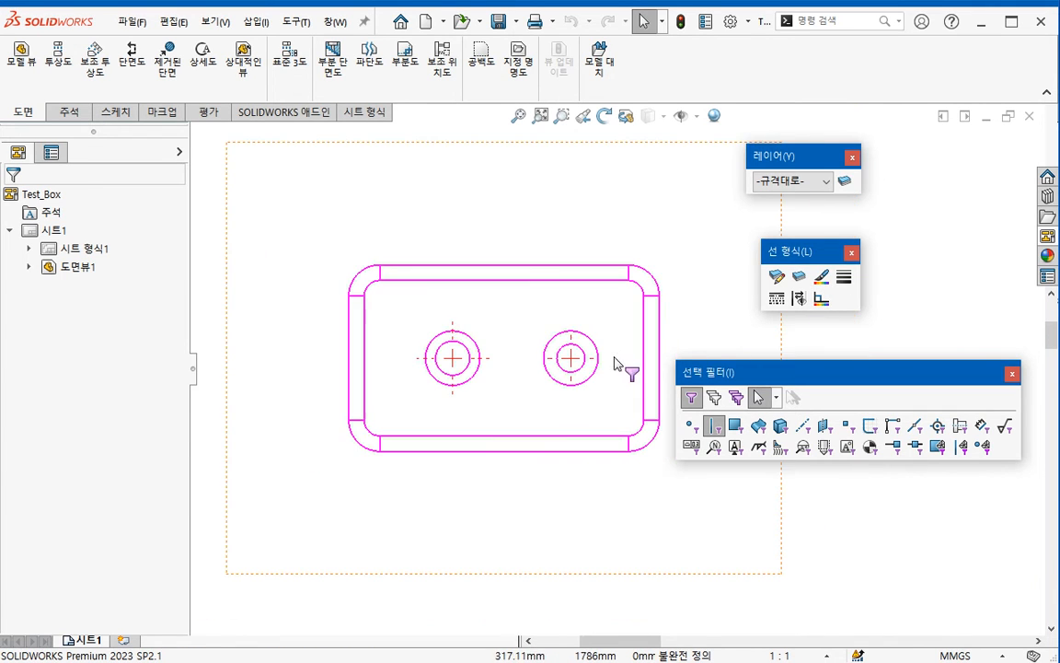
mouse_move(303, 228)
left_mouse_down()
mouse_move(658, 476)
mouse_move(691, 479)
left_mouse_up()
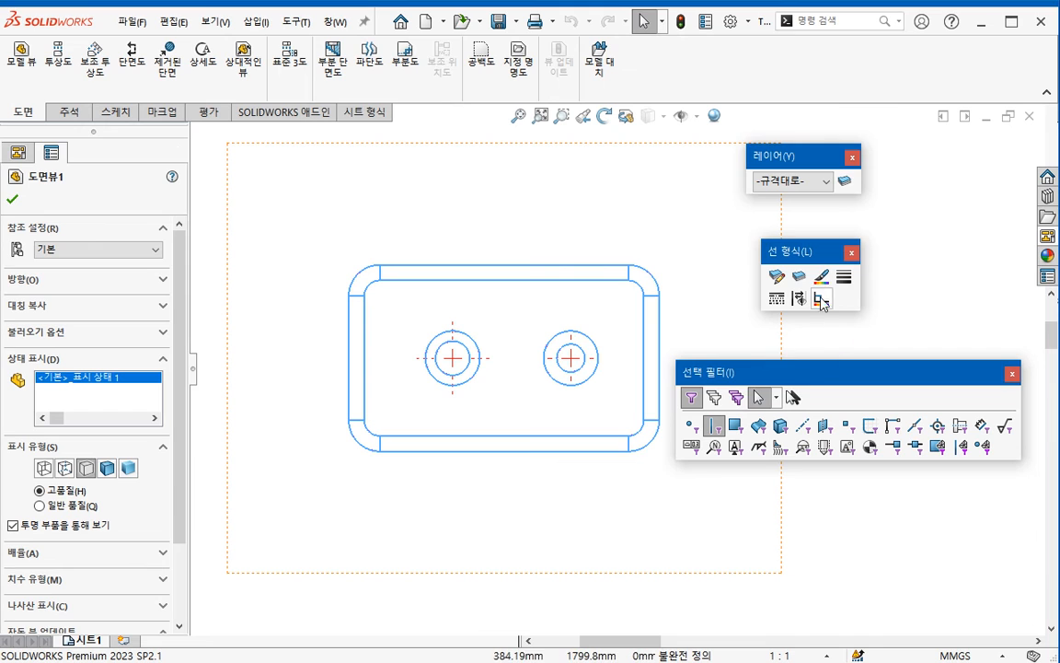
left_click(821, 276)
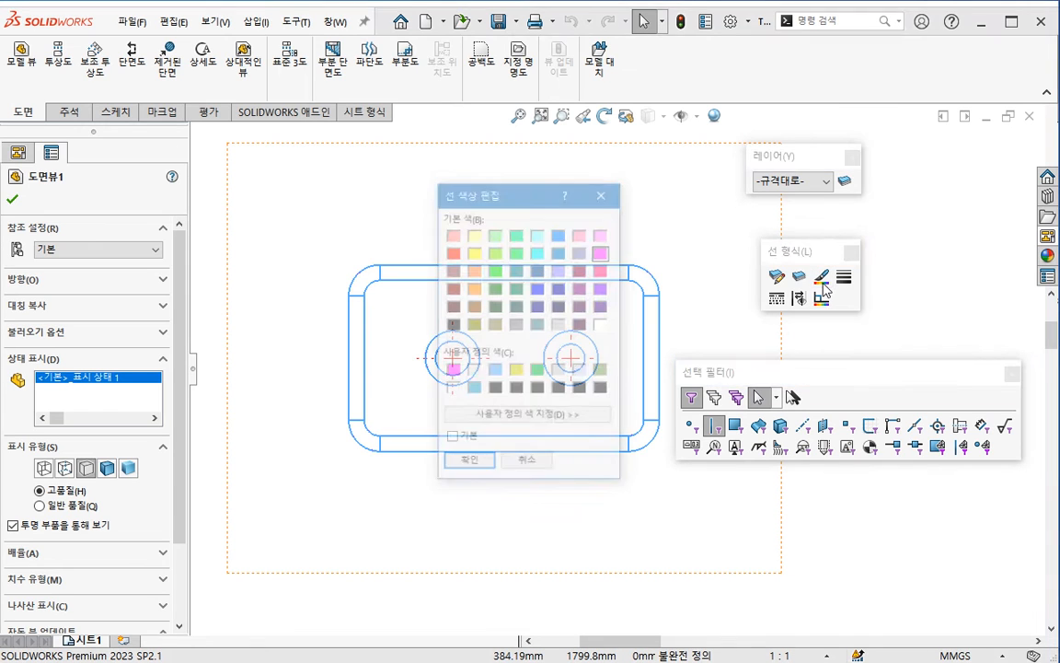
left_click(470, 465)
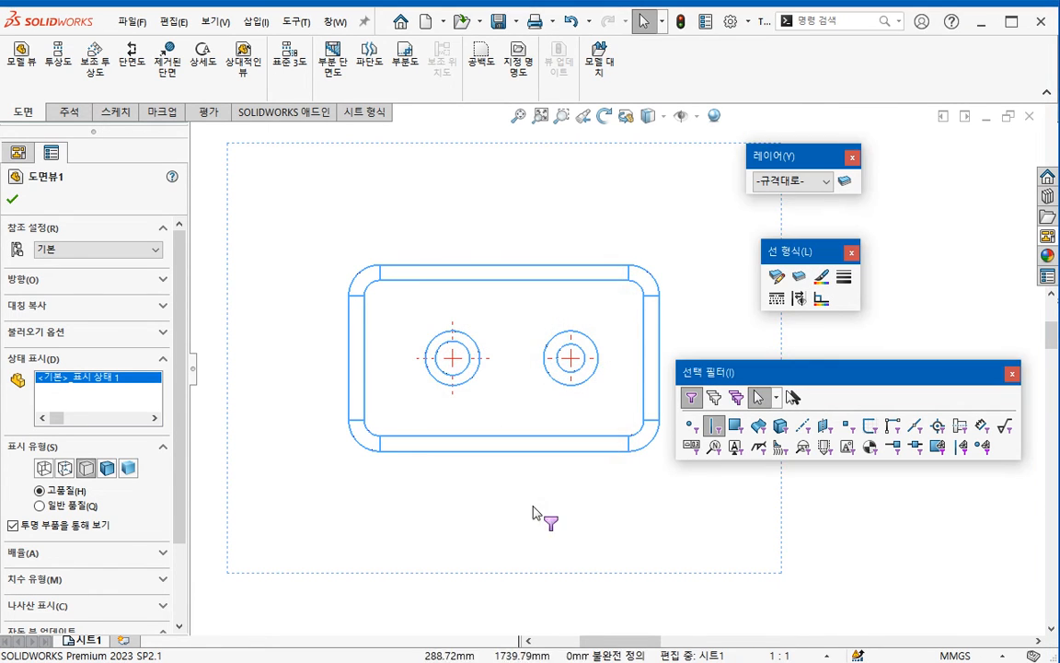
- Deselect the top view and toggle the colour display mode on and off to compare the centre mark colours
left_click(543, 516)
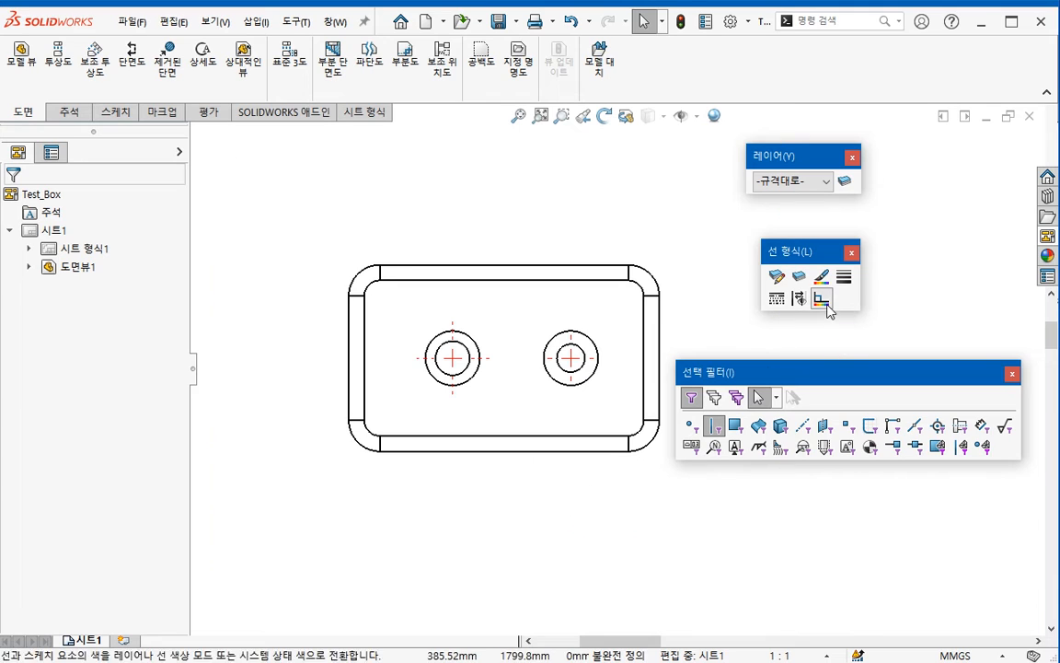
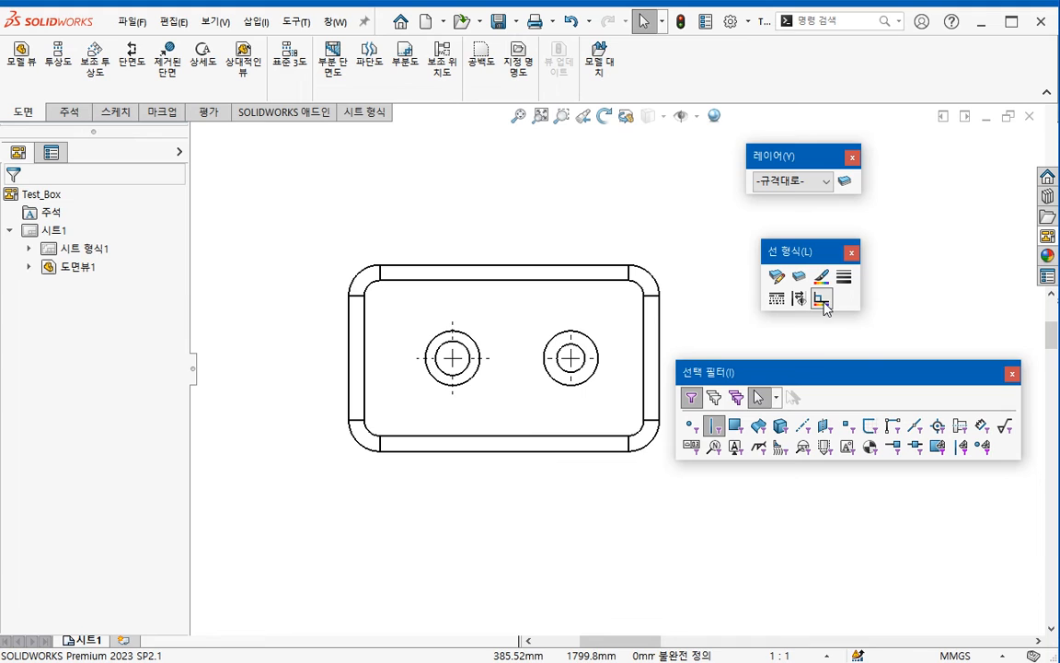
left_click(821, 299)
key("z")
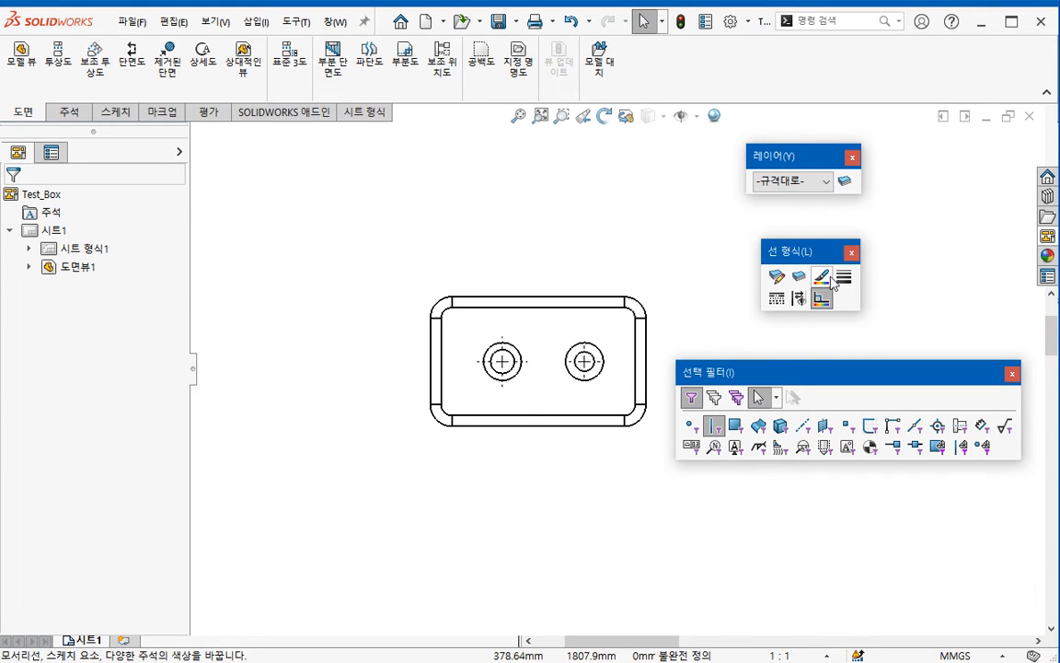
left_click(822, 301)
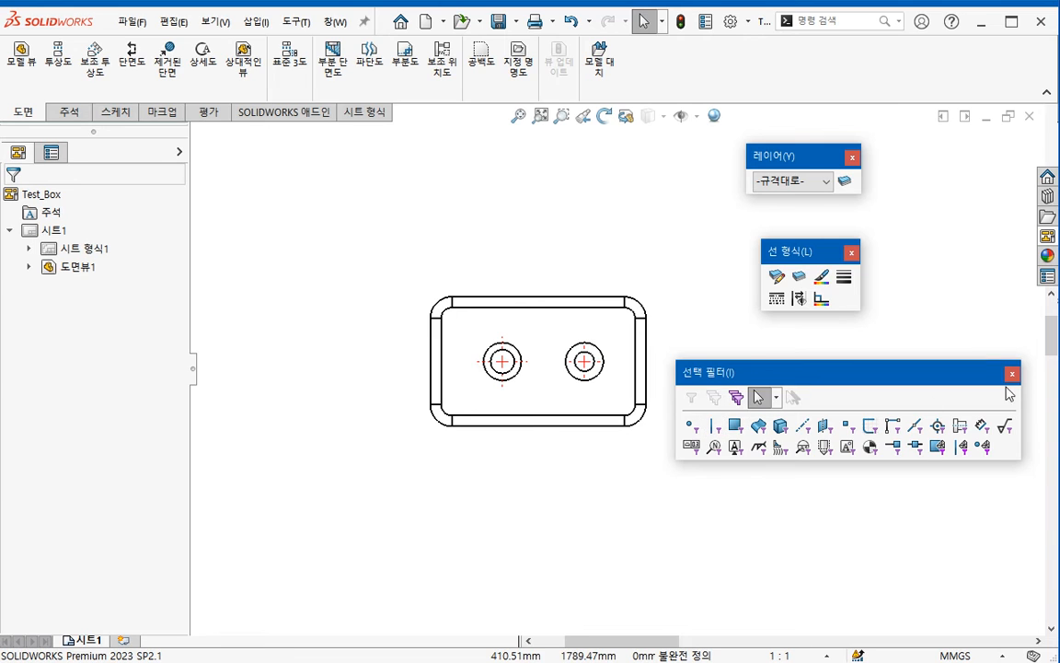
- Hide the selection filter toolbar and shift the line format toolbar slightly aside
key("F5")
left_click_drag(841, 256, 866, 254)
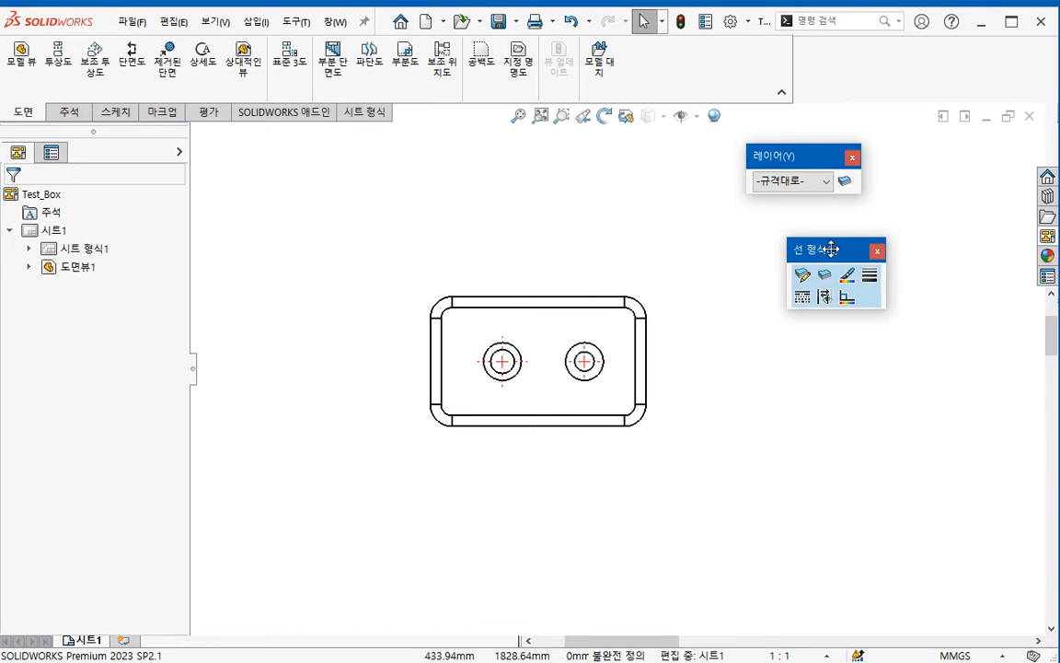
scroll(551, 423, "down", 1)
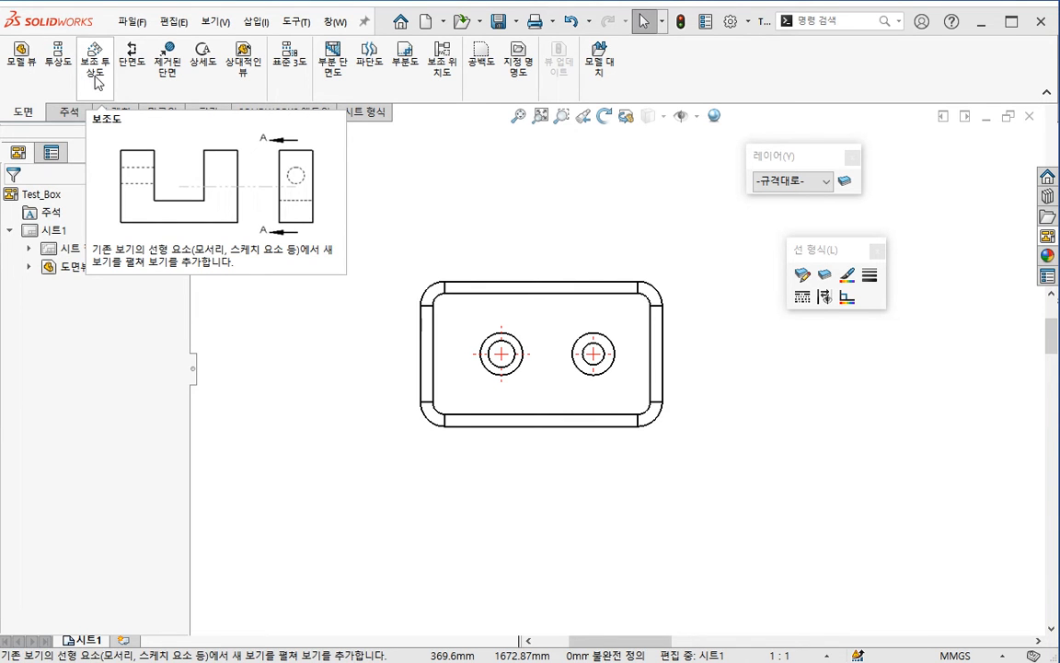
left_click(1048, 235)
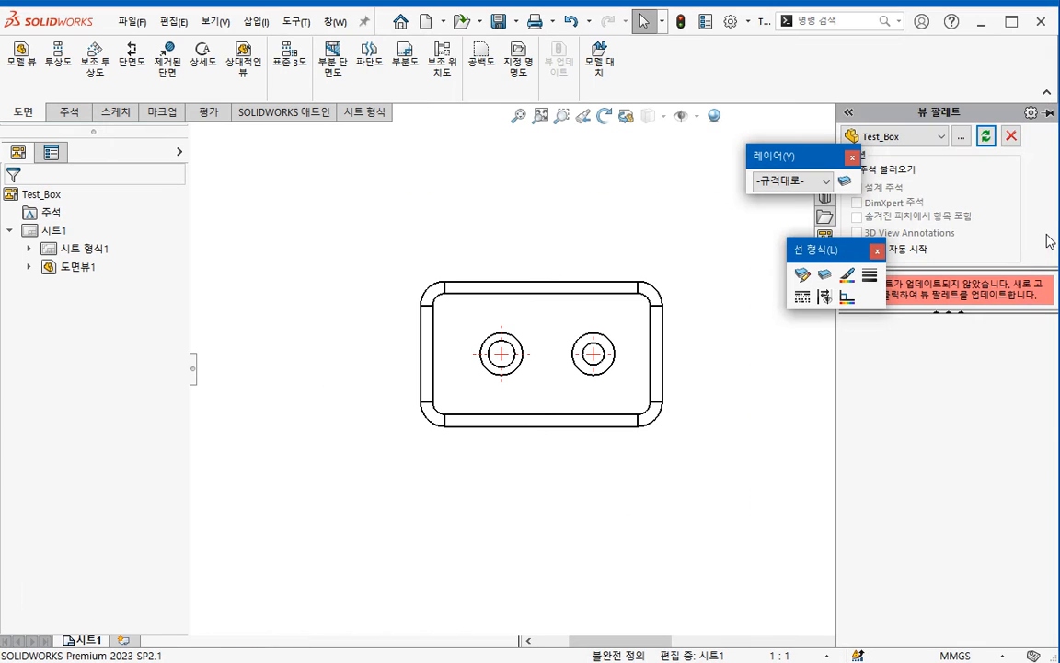
left_click(687, 236)
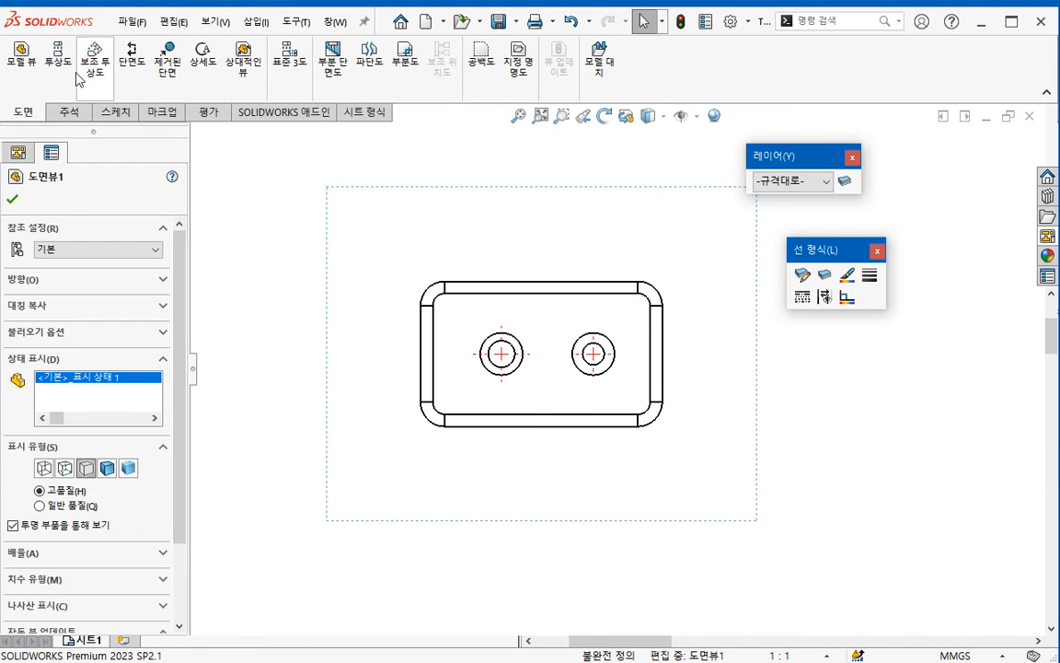
- Close the Test_Box drawing without saving the changes and close the remaining open document
left_click(1029, 116)
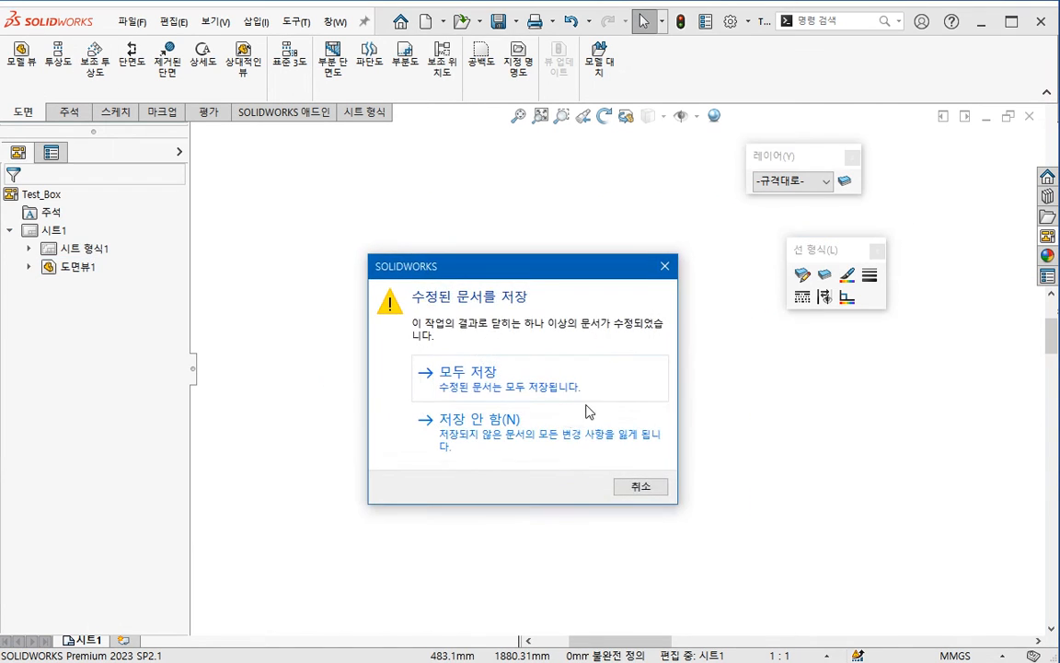
left_click(587, 409)
left_click(1041, 115)
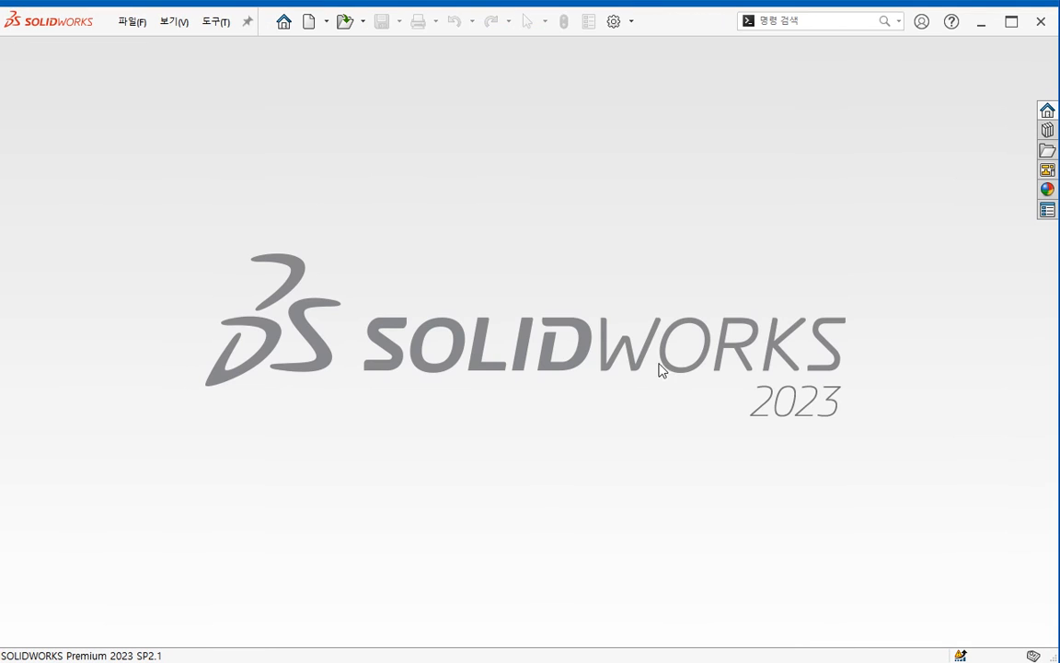
- Switch to File Explorer, open Bracket.SLDPRT from the drawing lecture folder, and show its feature tree with the display pane collapsed
key("alt+Tab")
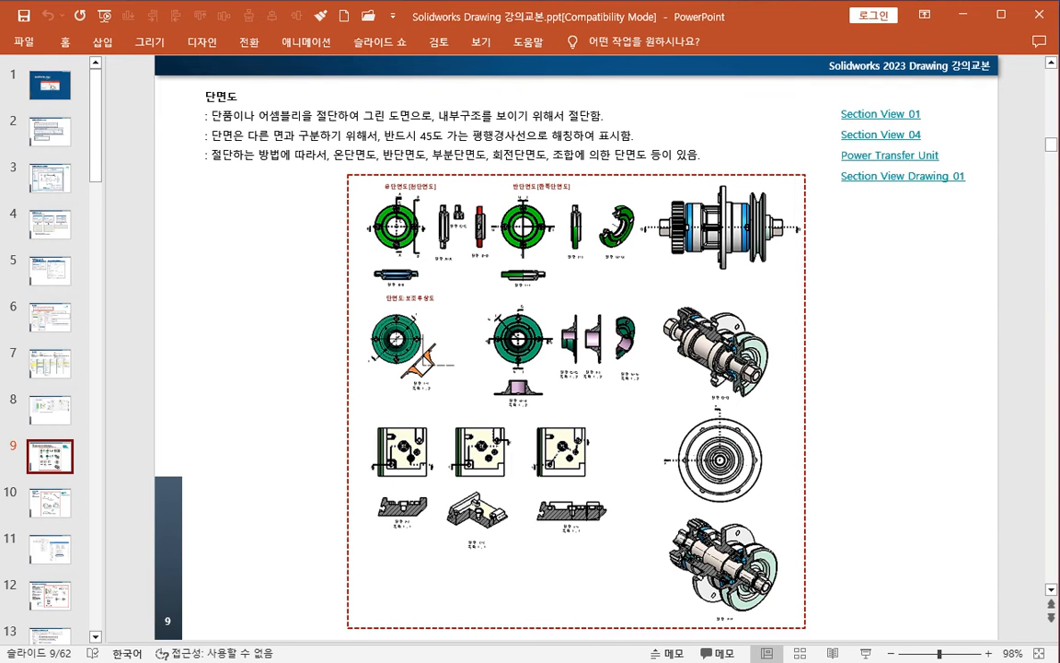
key("alt+Tab")
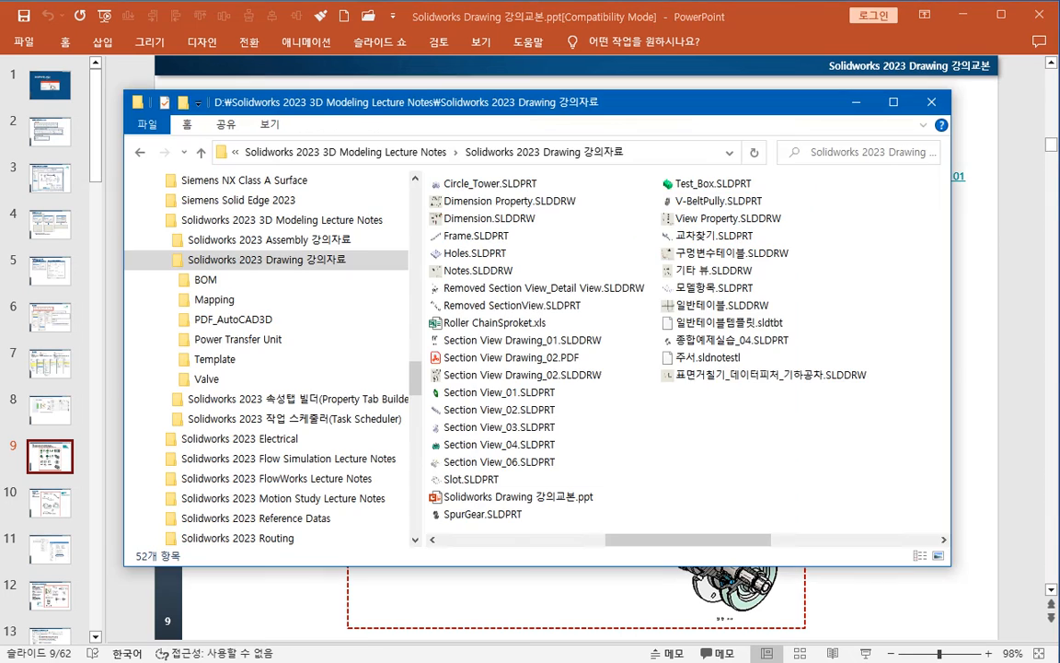
scroll(743, 452, "up", 1)
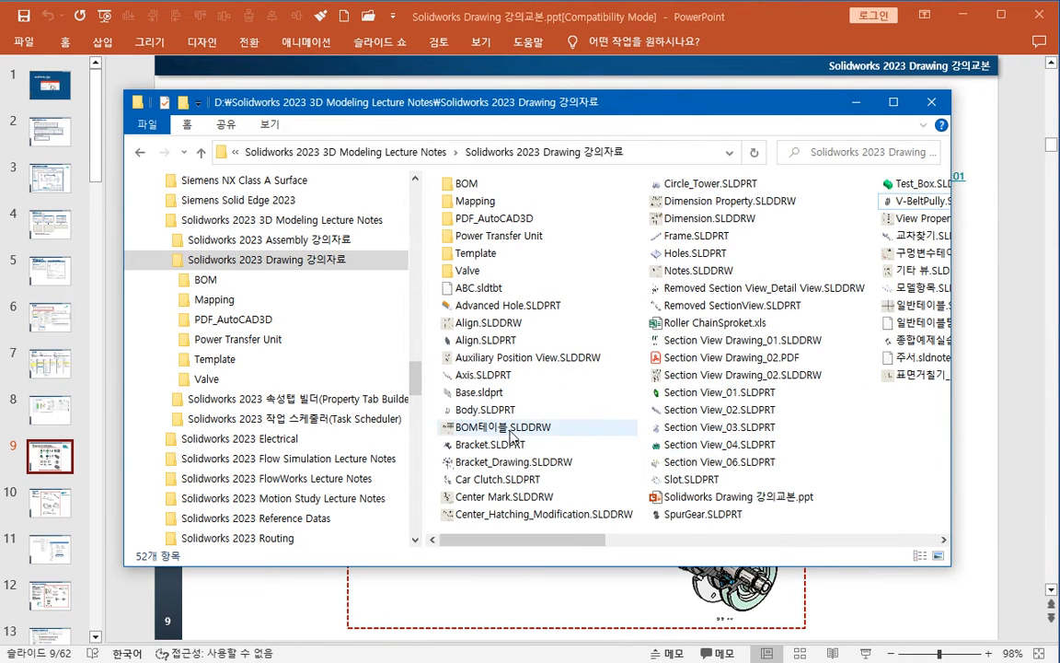
double_click(488, 444)
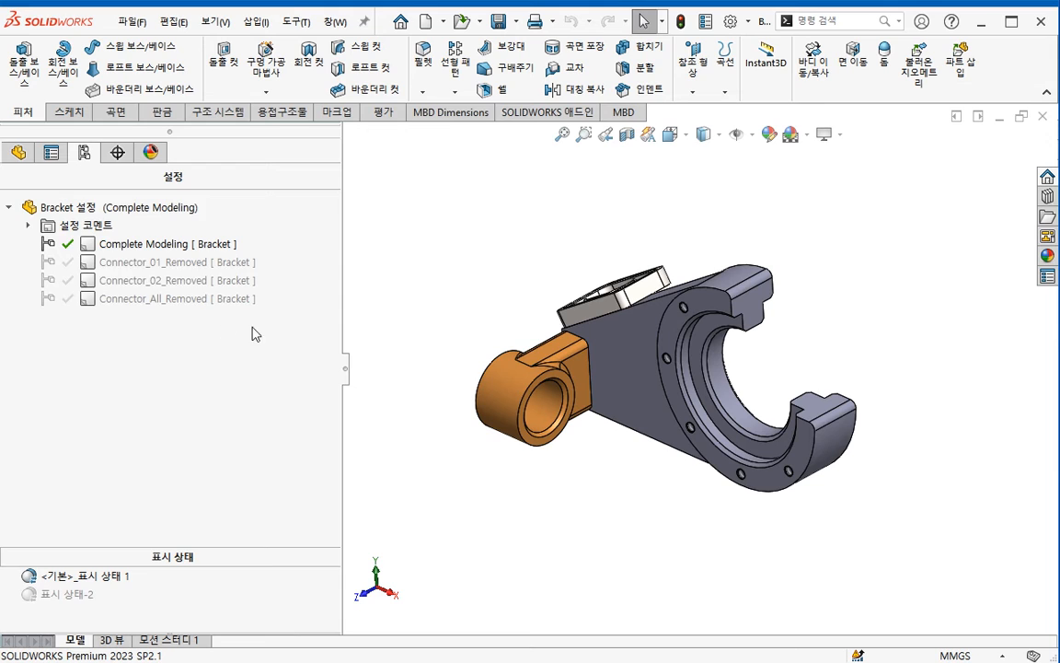
left_click(25, 155)
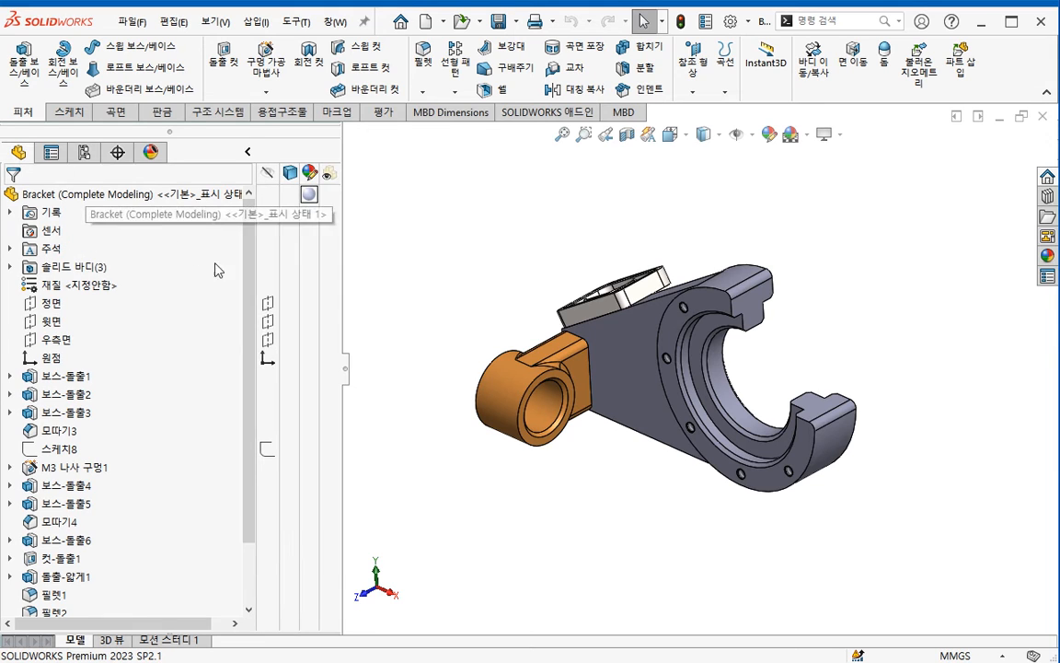
left_click(247, 154)
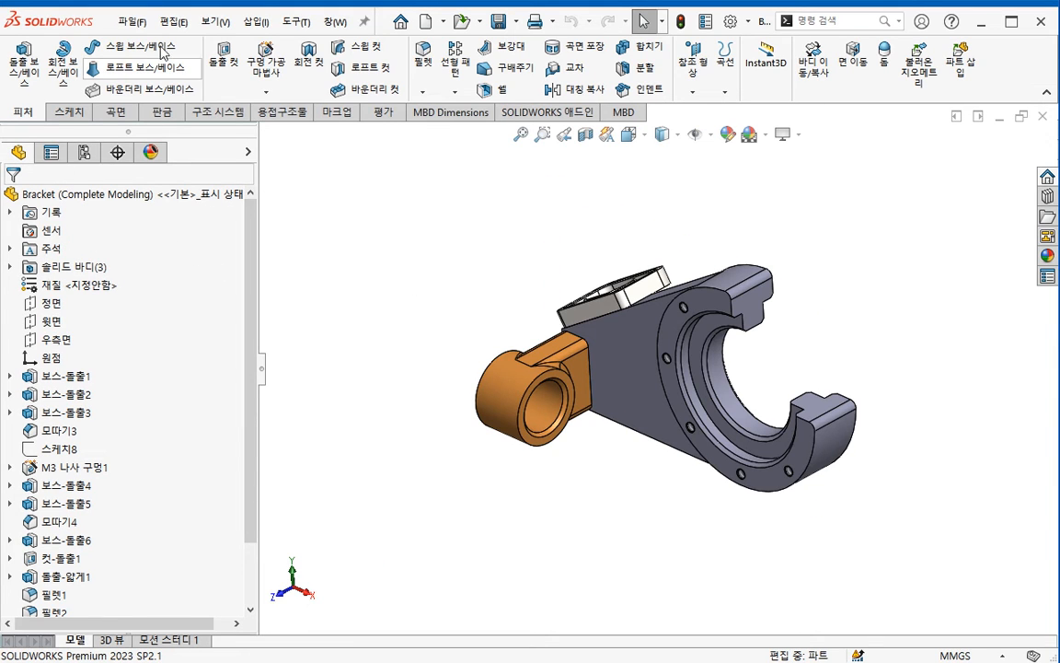
- Create a drawing from the Bracket part using the sheet size template in the SJS template group
left_click(131, 20)
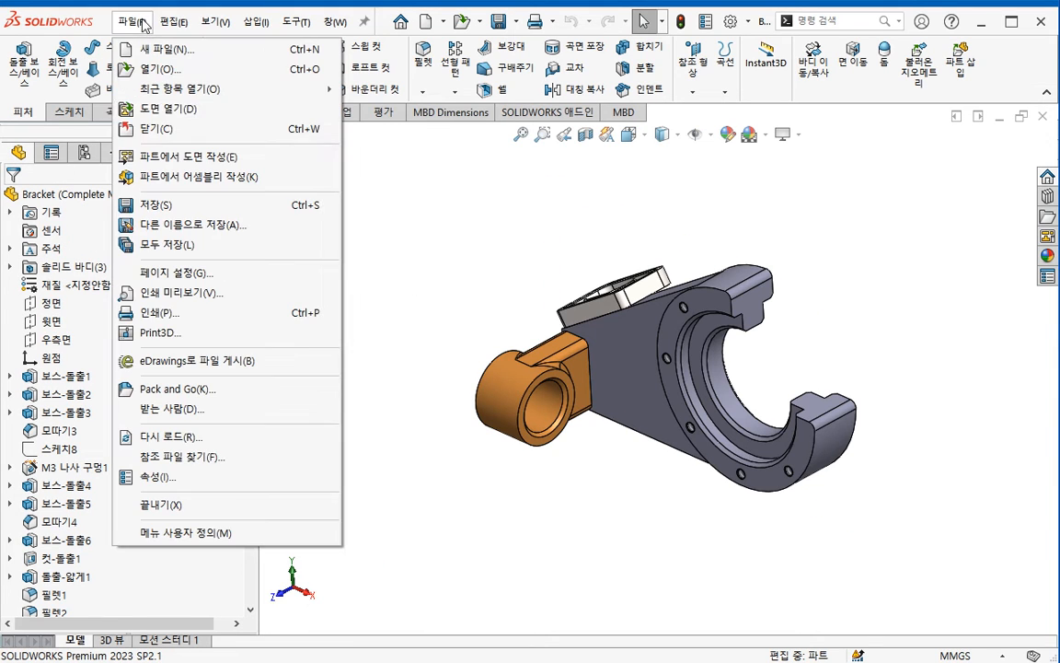
left_click(189, 158)
left_click(416, 204)
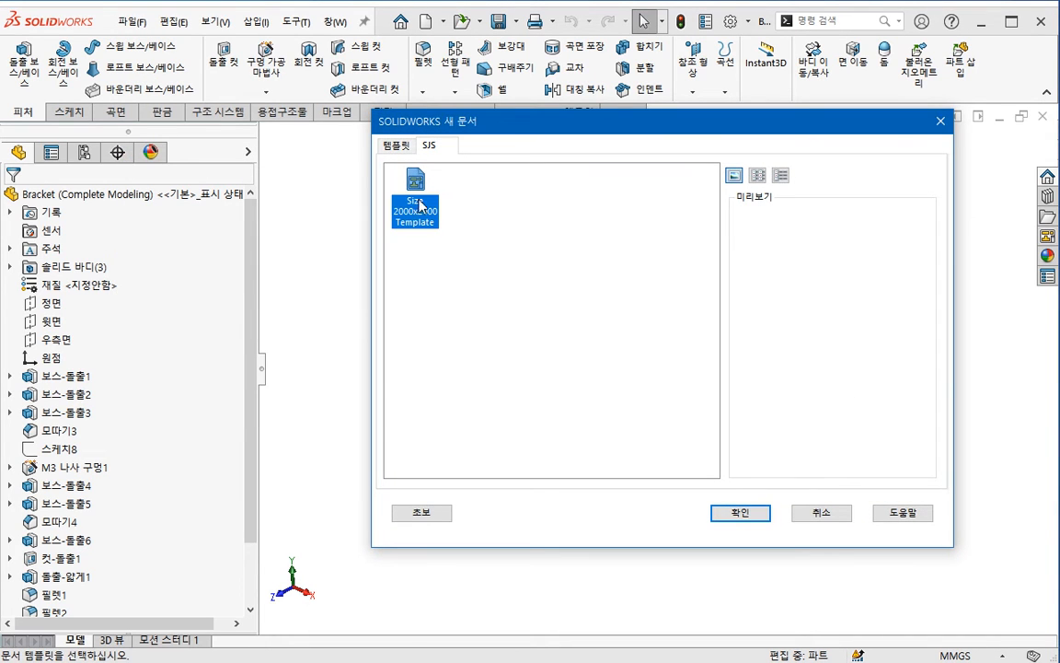
left_click(744, 515)
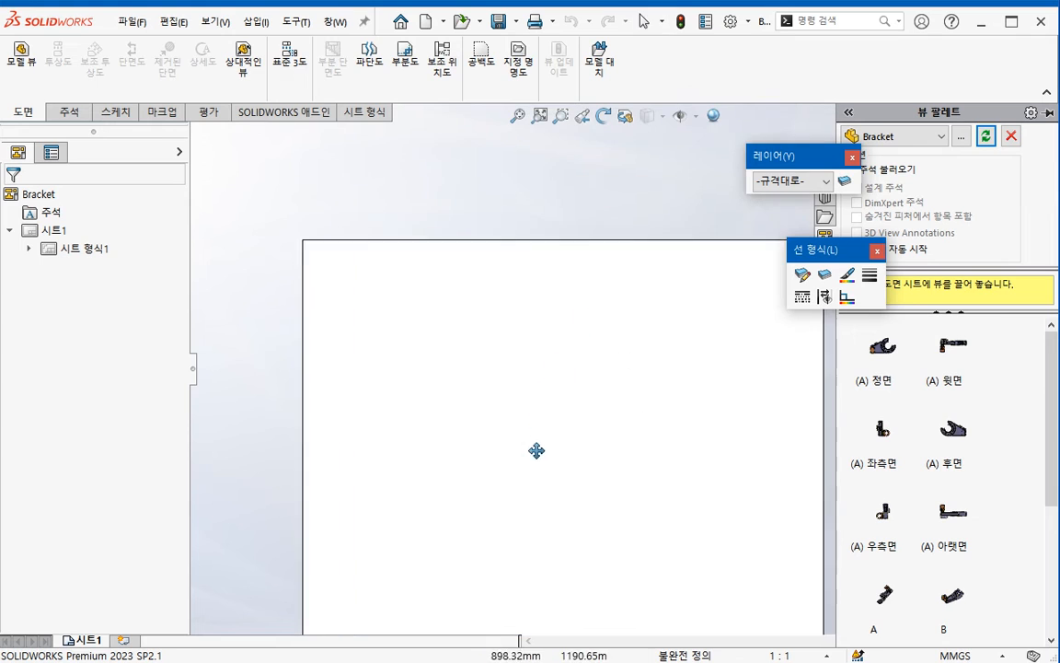
- Place the Bracket's front view on the sheet and end view placement
scroll(443, 377, "down", 3)
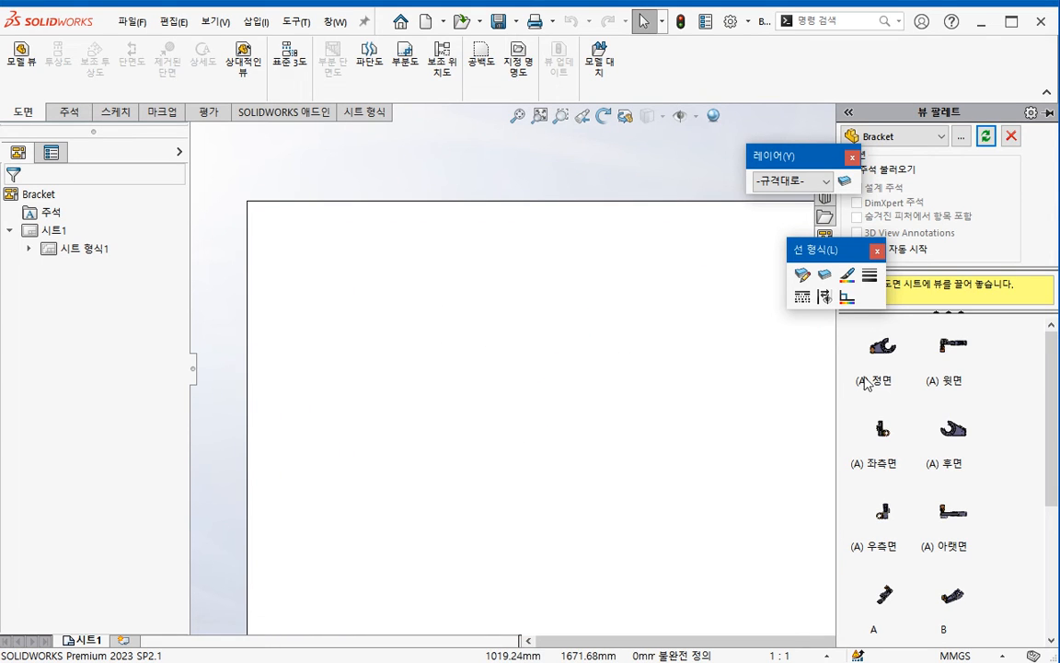
left_click_drag(803, 362, 448, 357)
scroll(540, 423, "down", 2)
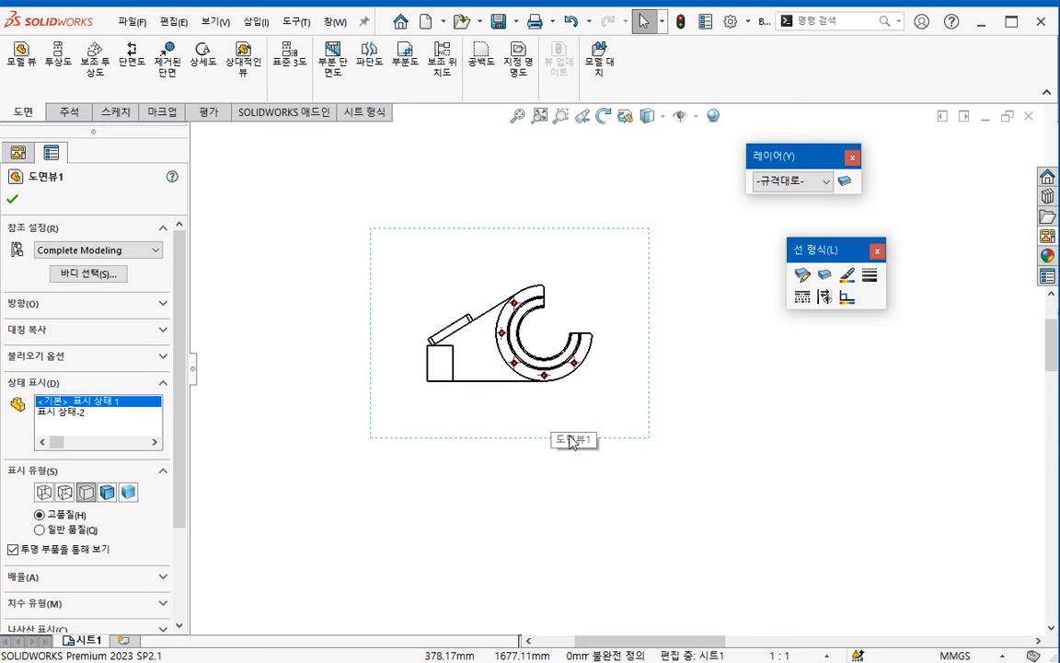
key("Escape")
- Set the front view's display style to hidden lines visible and inspect the dashed edges
left_click(546, 443)
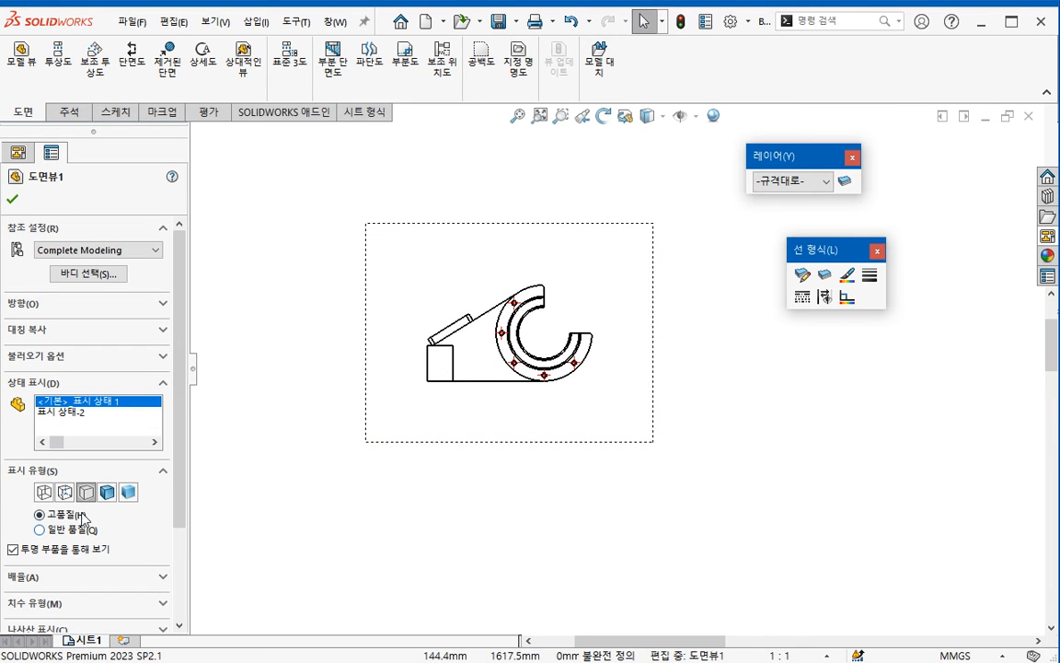
scroll(481, 394, "down", 3)
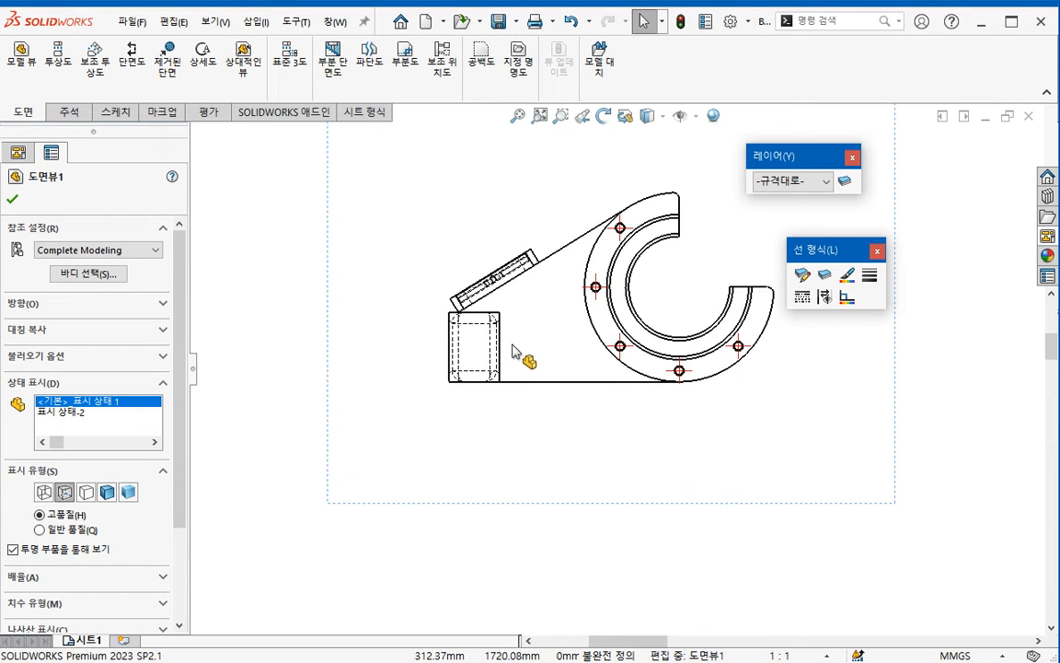
scroll(534, 411, "up", 2)
key("ctrl+Left")
key("ctrl+Down")
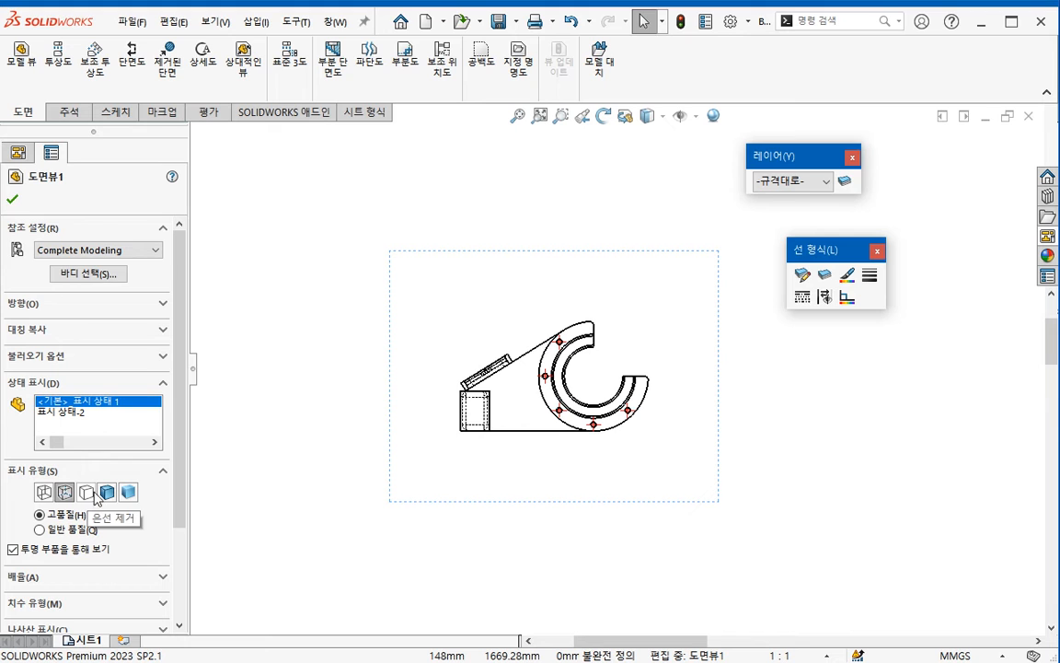
- Project four views from the front view, placing one on each side, one above and one below
left_click(58, 62)
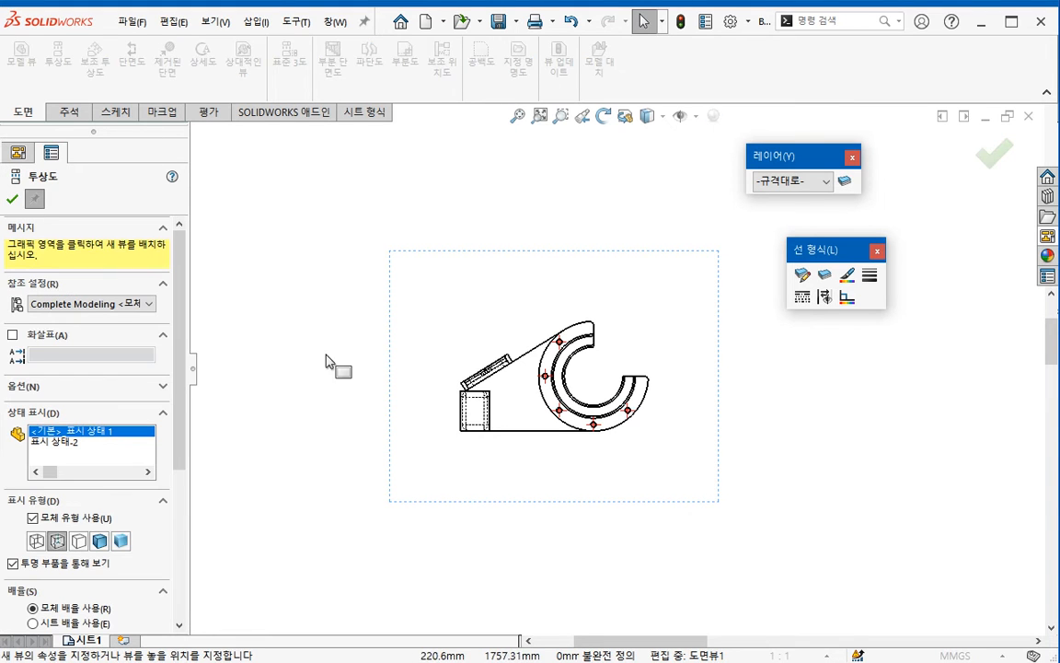
left_click(796, 377)
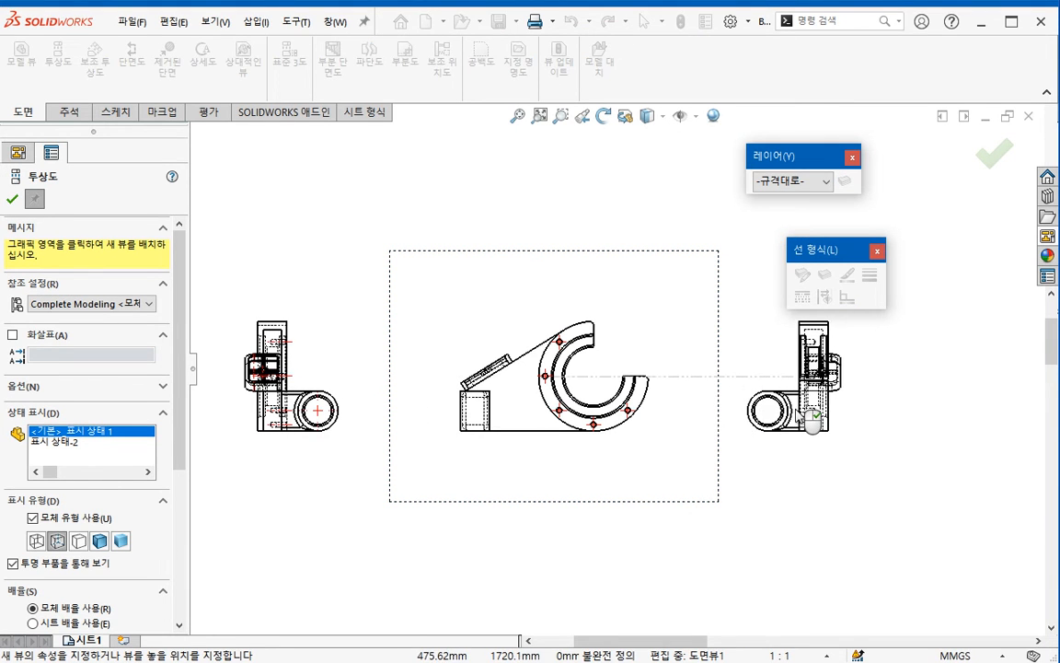
left_click(570, 191)
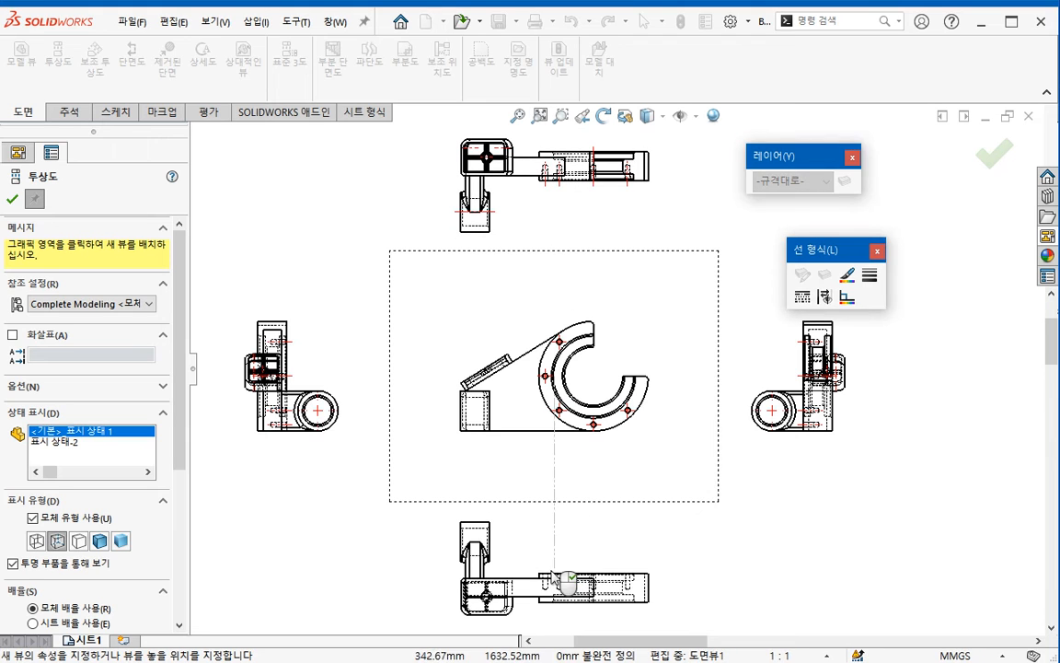
left_click(568, 561)
key("Escape")
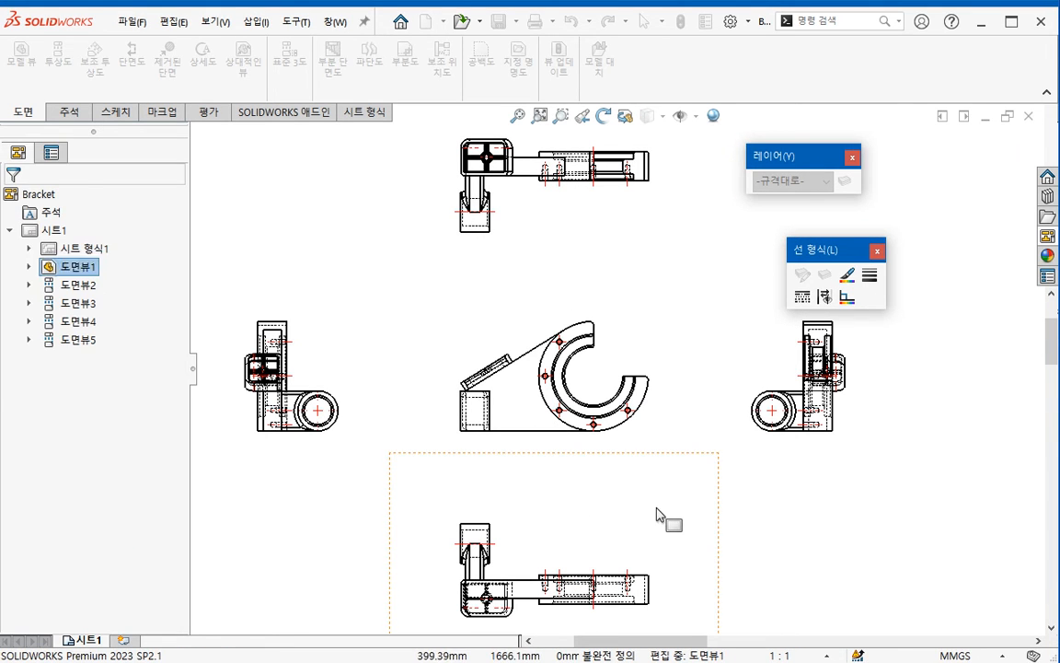
- Set the front view's display style to hidden lines removed and check the projected views
left_click(598, 465)
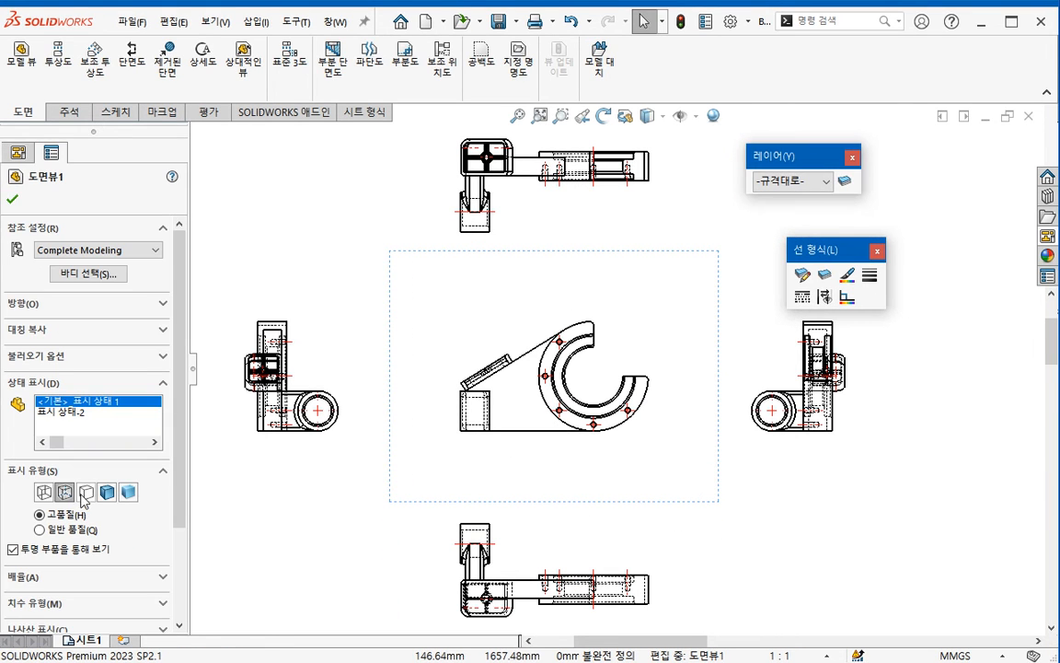
left_click(86, 492)
scroll(288, 390, "down", 4)
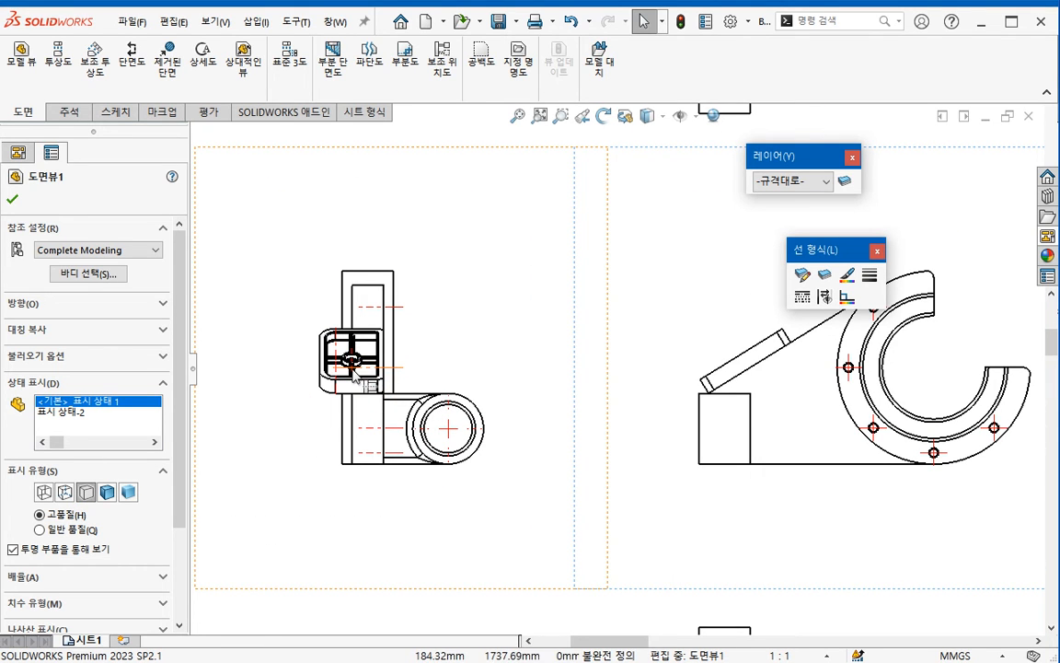
middle_click_drag(715, 465, 597, 560)
scroll(597, 560, "up", 3)
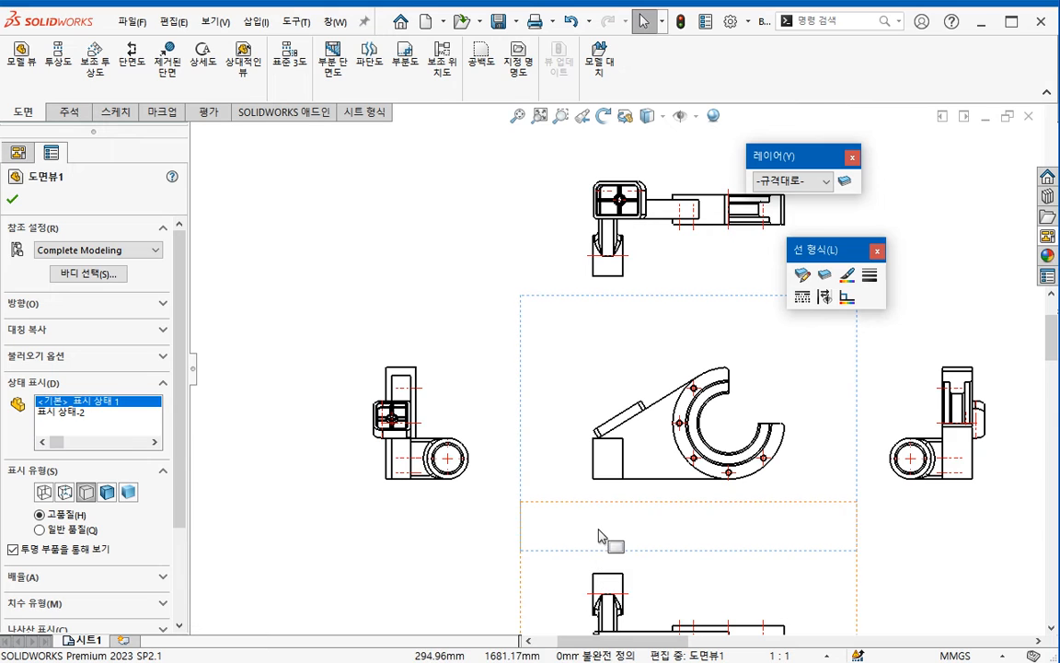
- Create an auxiliary view from the inclined plate's edge in the front view and place it perpendicular to that edge, above it
left_click(95, 61)
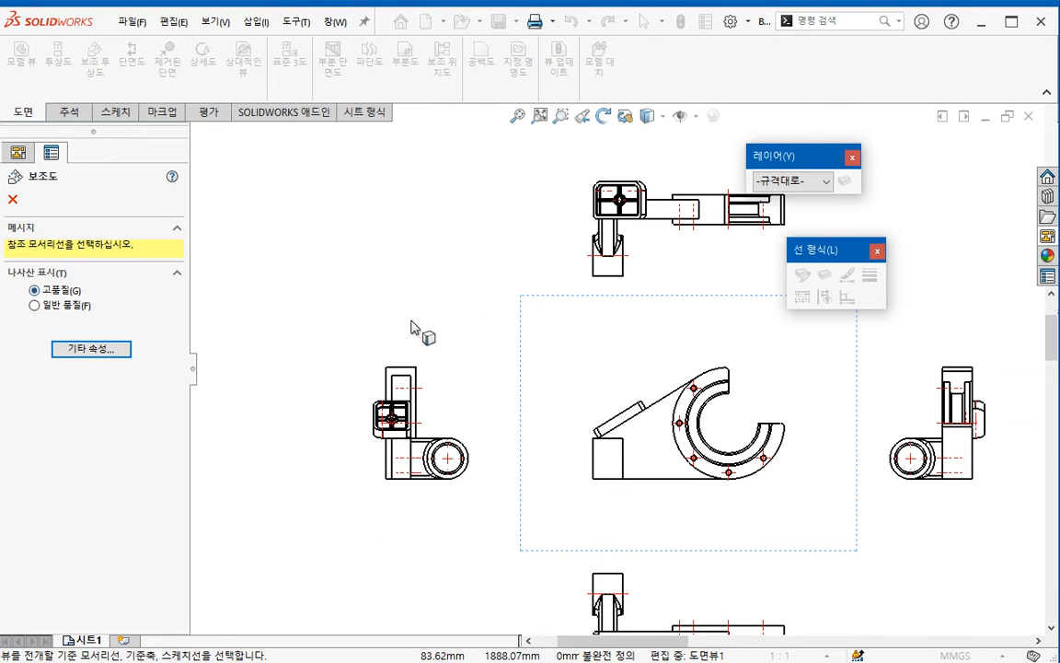
scroll(599, 339, "down", 2)
left_click(634, 443)
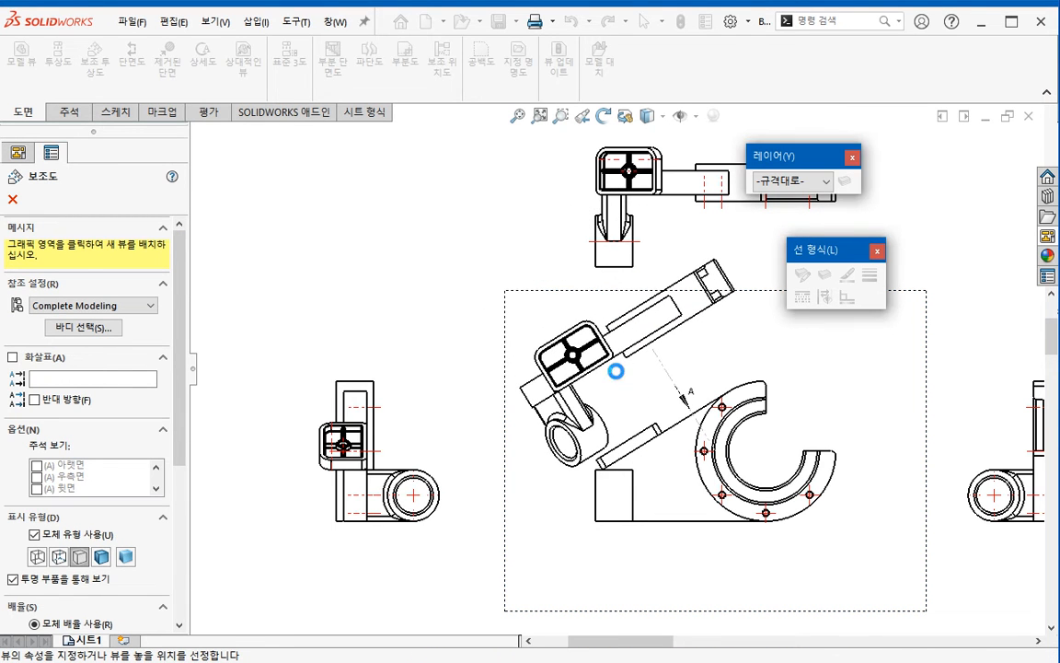
left_click(615, 368)
left_click(12, 199)
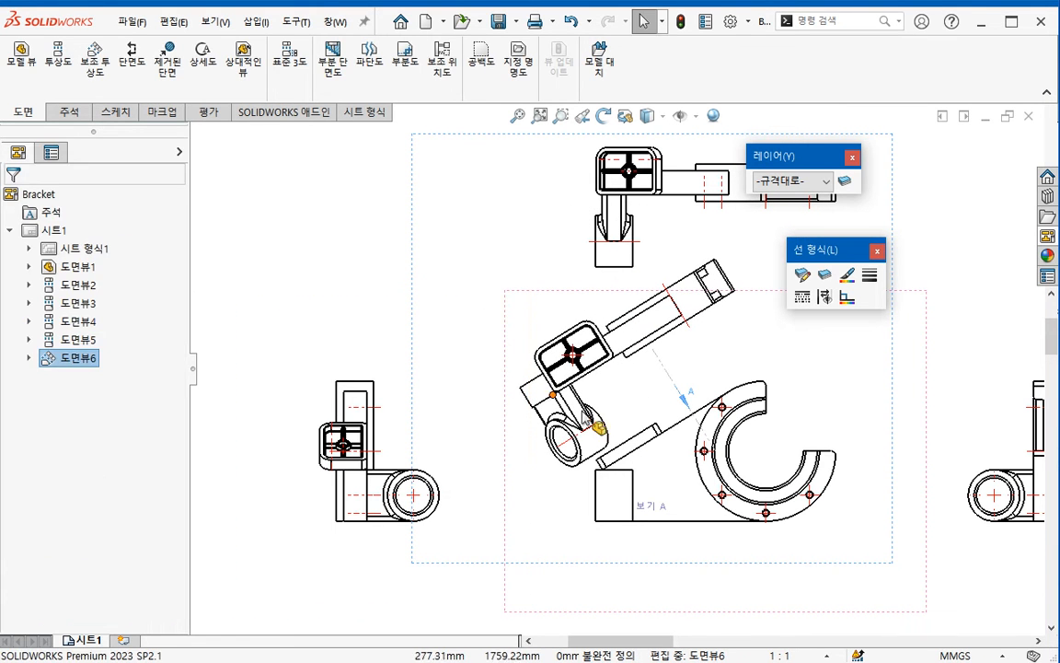
scroll(673, 432, "down", 4)
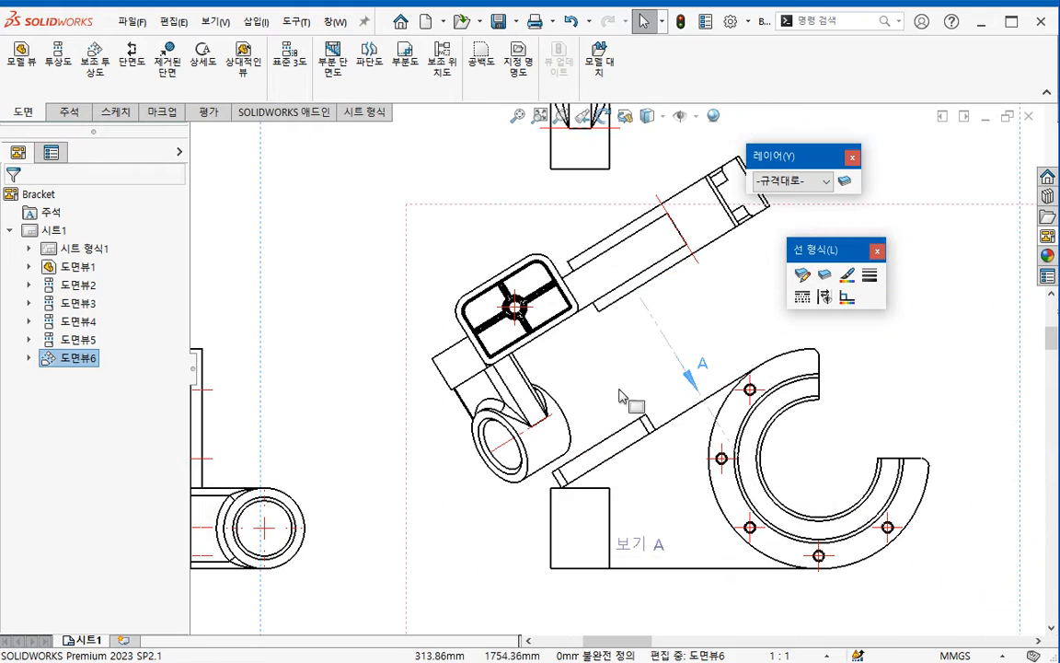
- Move the auxiliary view's label to the space between the views and shift its direction arrow farther from the inclined edge
left_click(703, 366)
left_click_drag(634, 546, 625, 413)
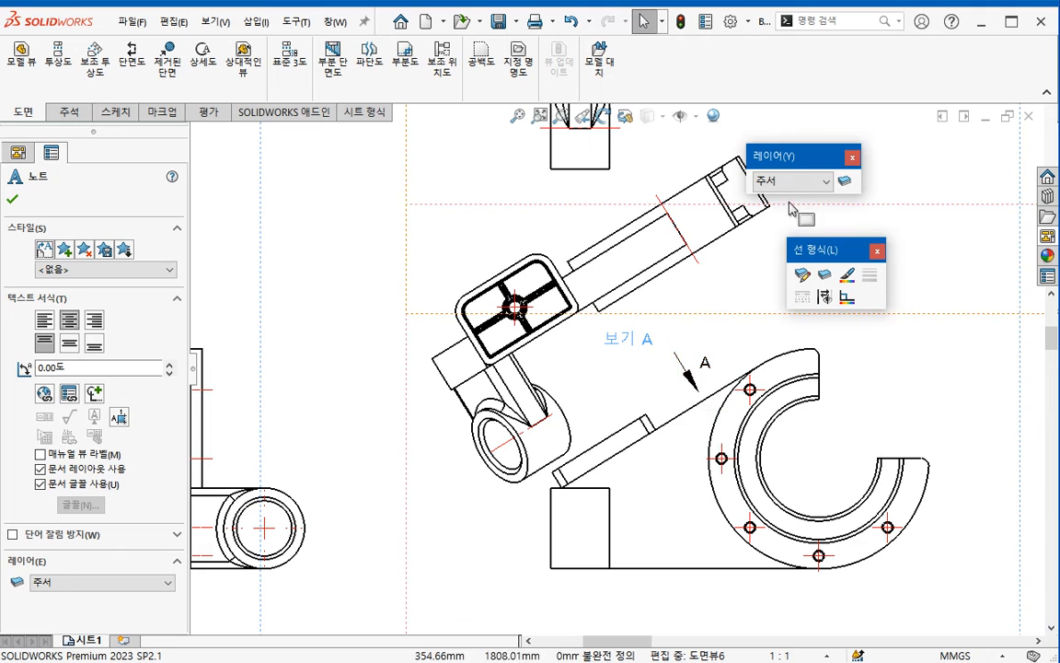
left_click_drag(699, 385, 708, 326)
middle_click_drag(581, 403, 545, 513)
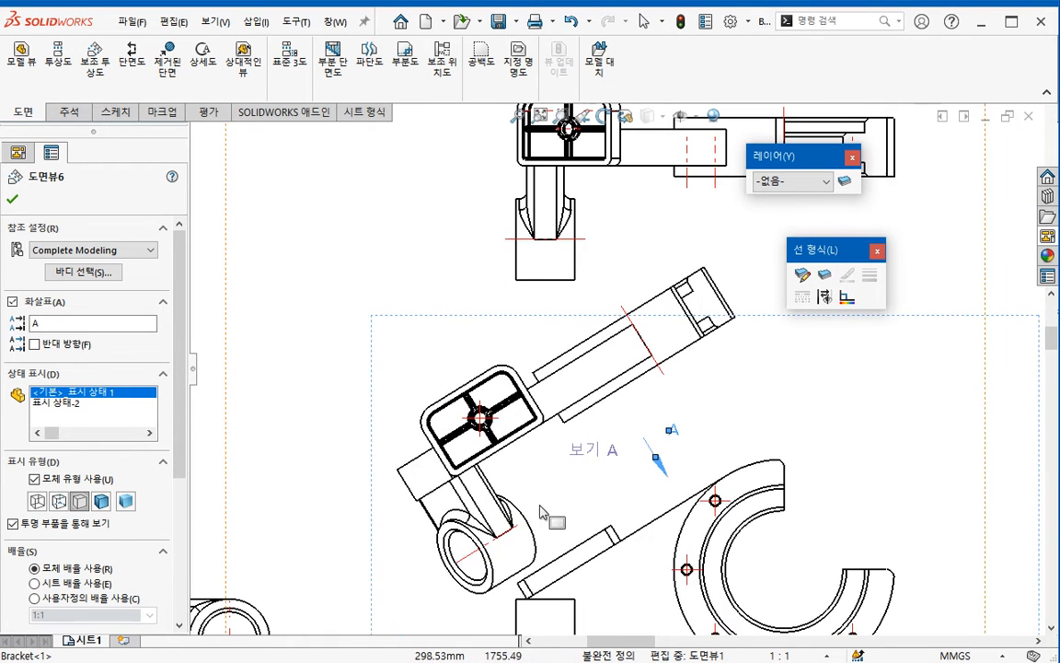
scroll(448, 345, "up", 5)
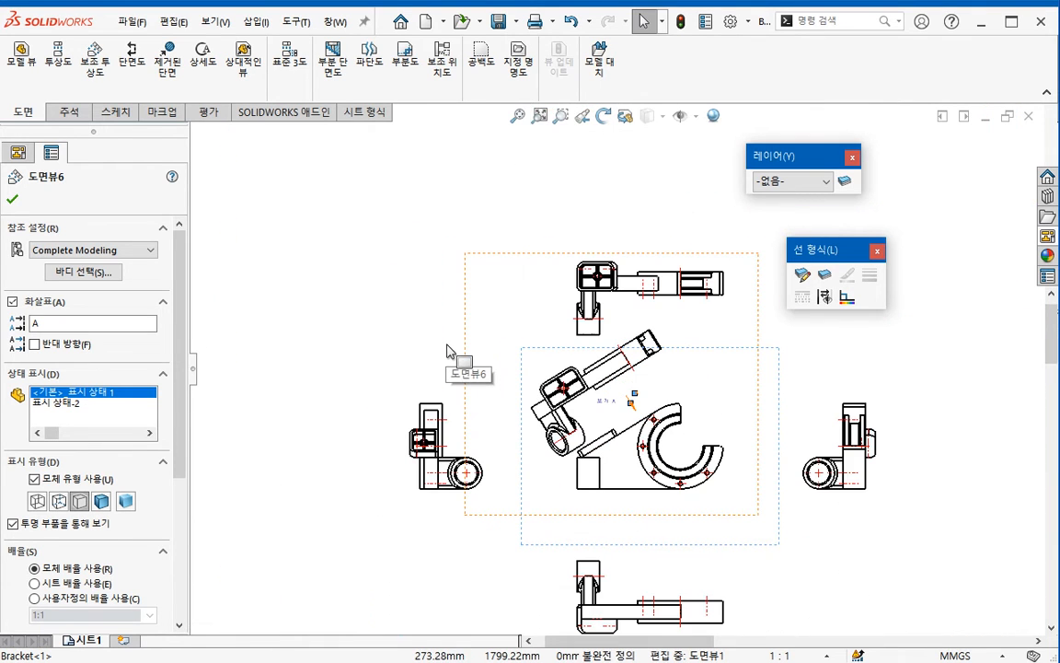
- Delete the four projected views around the front view, keeping the front view and the auxiliary view
left_click(445, 399)
key("Delete")
key("Return")
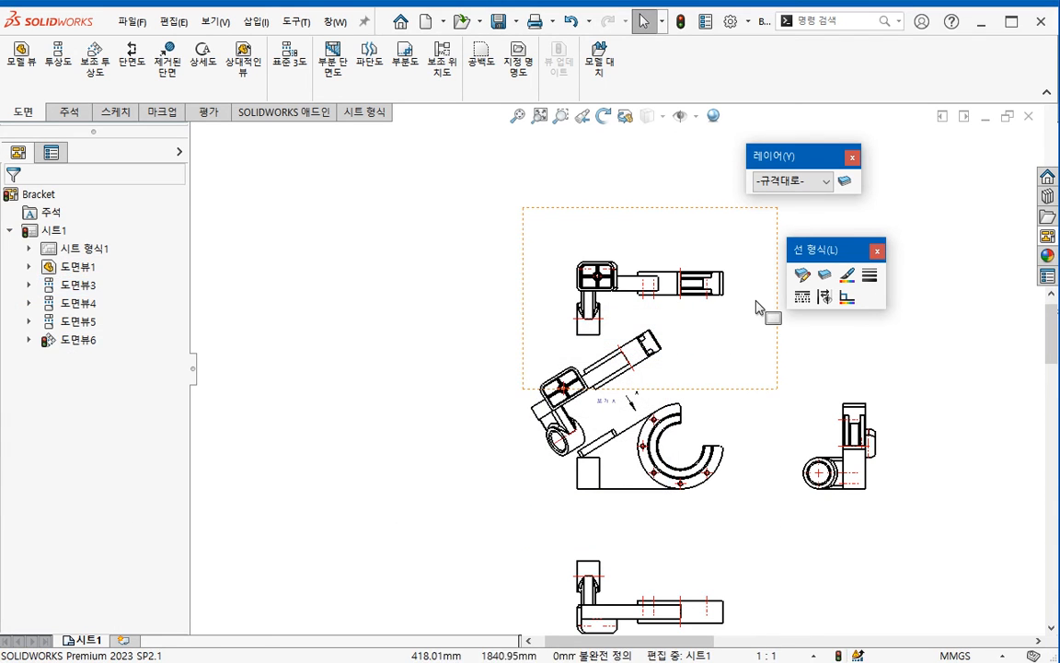
left_click(757, 302)
key("Delete")
key("Return")
left_click(802, 416)
key("Delete")
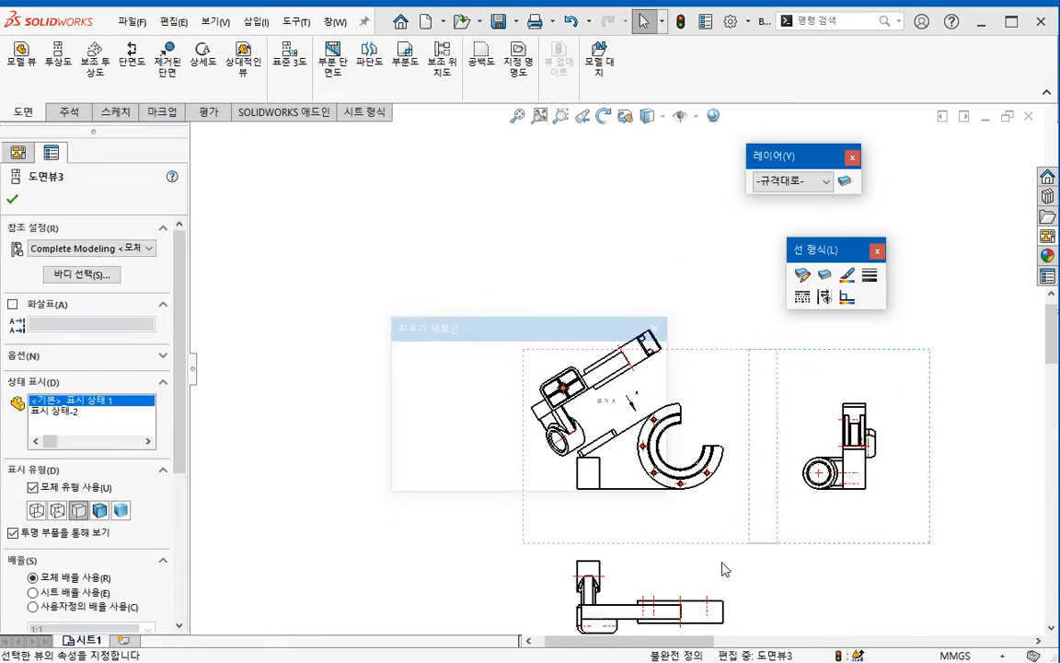
key("Return")
left_click(698, 582)
key("Delete")
key("Return")
- Move the auxiliary view away from the front view along its projection direction
scroll(709, 538, "down", 3)
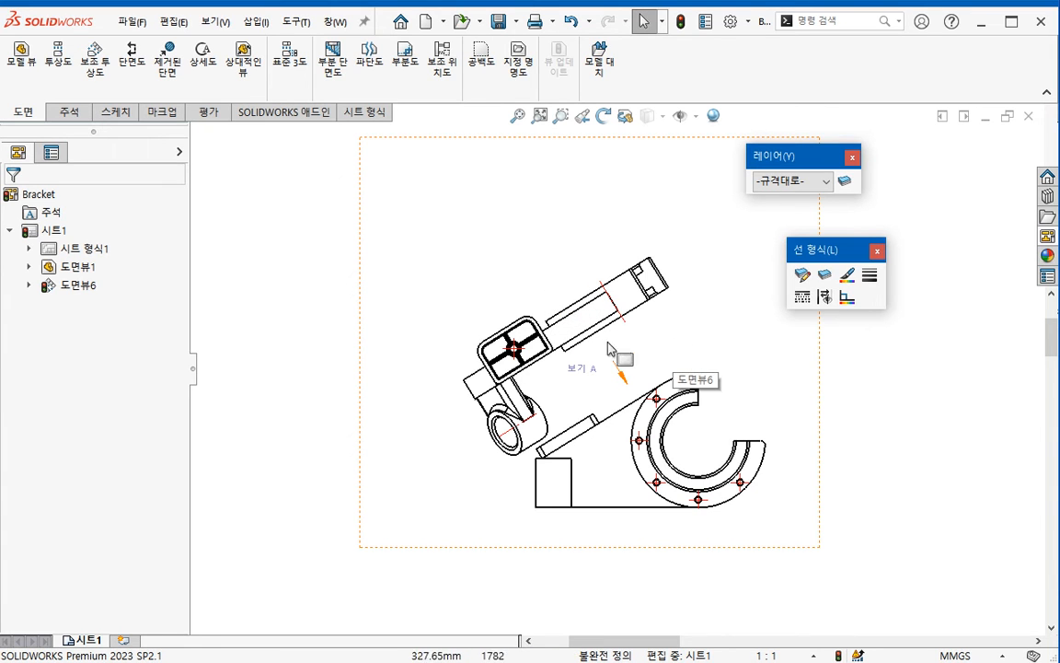
left_click_drag(372, 421, 351, 392)
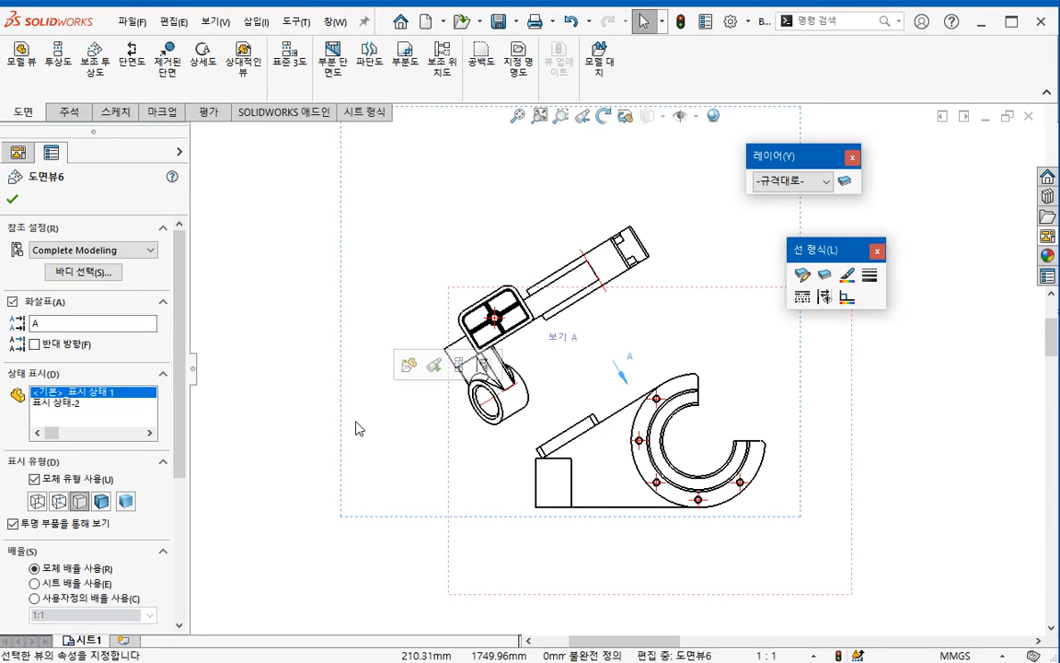
left_click(302, 419)
scroll(543, 344, "down", 2)
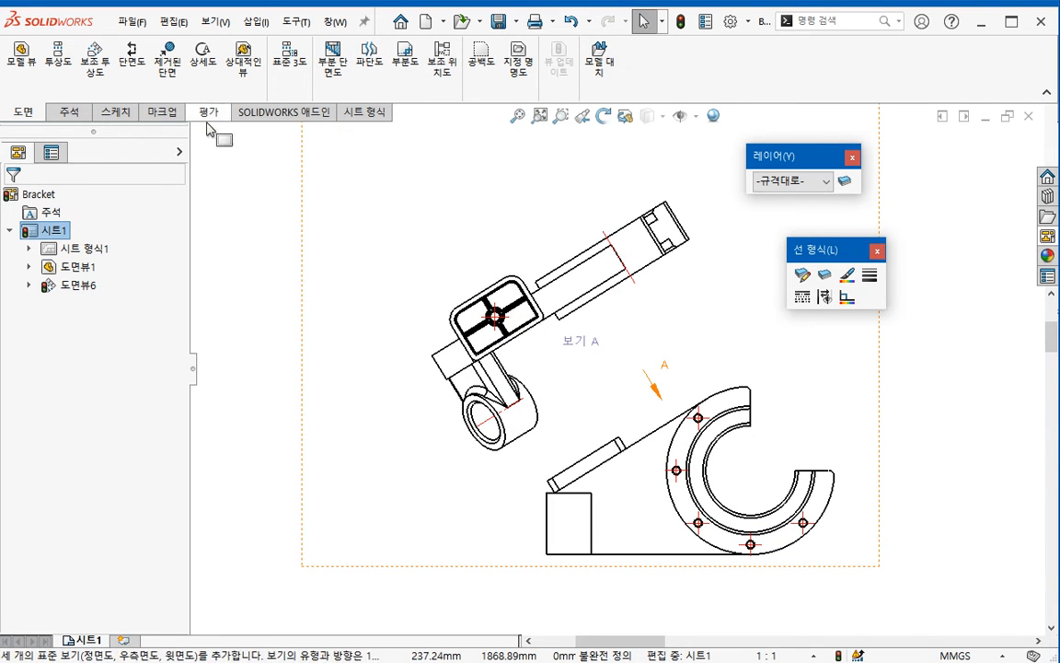
- Sketch a circle of about 24.6 mm radius centred on the pad's central hole in the auxiliary view and crop the view to it
left_click(117, 115)
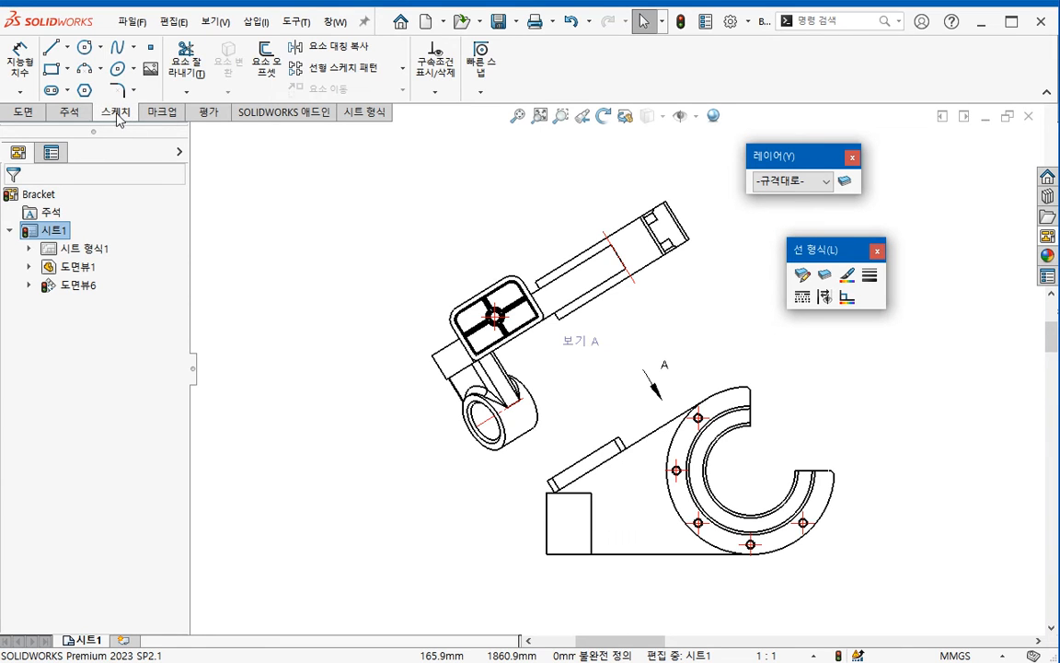
left_click(82, 47)
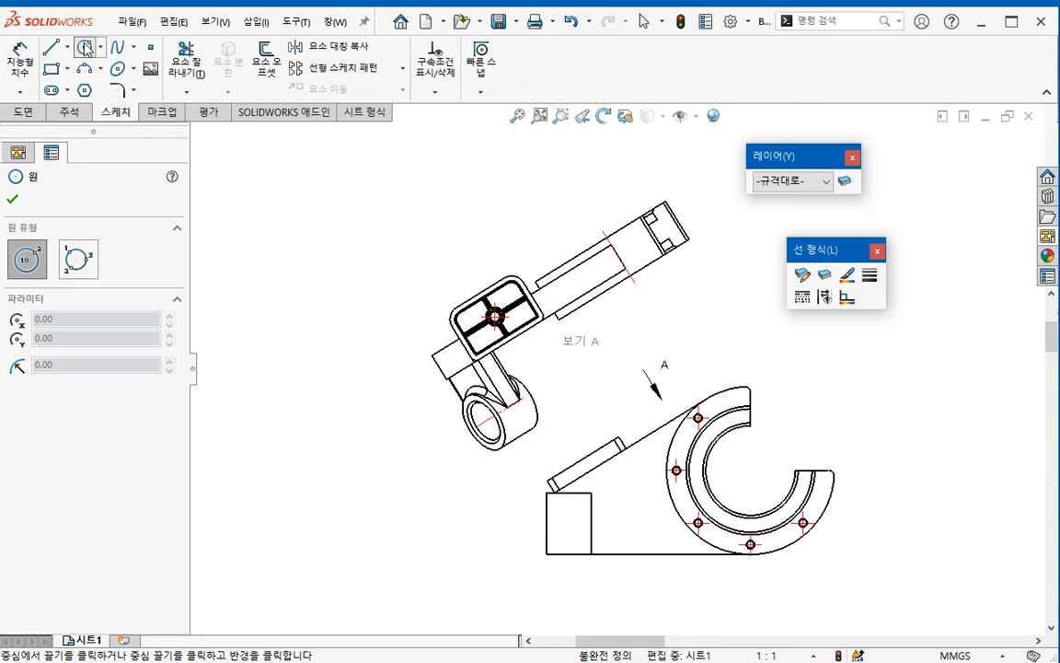
left_click(495, 316)
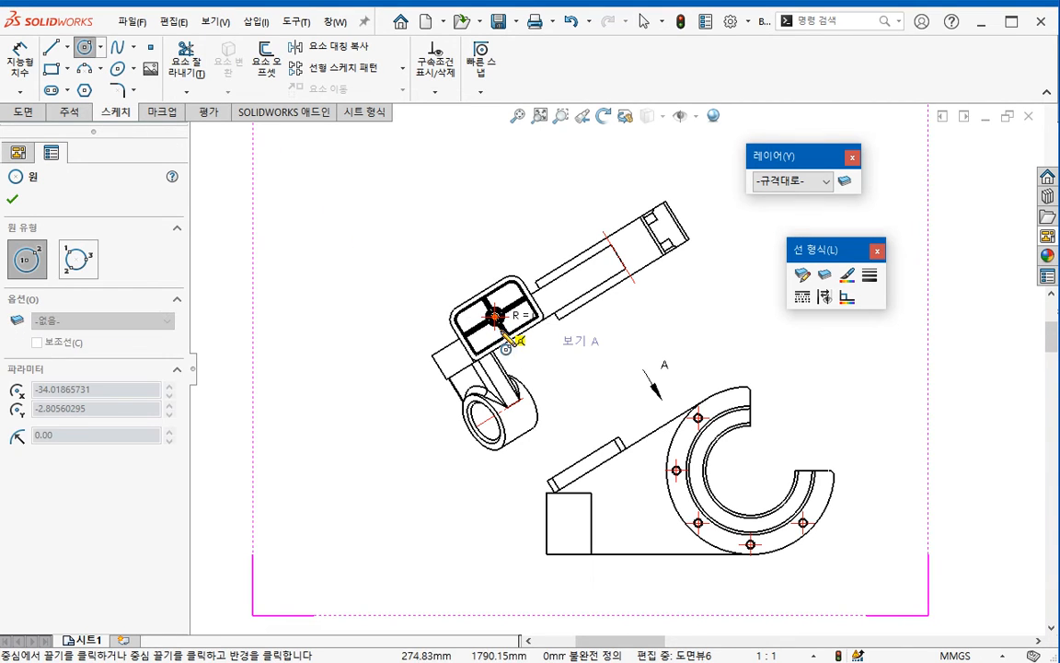
left_click(538, 390)
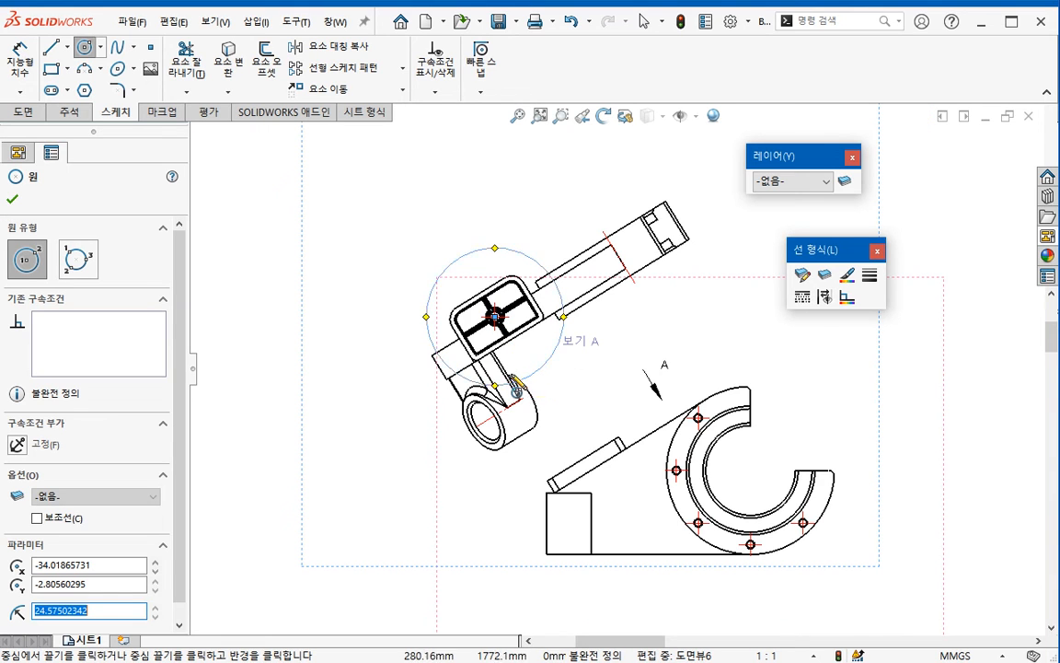
left_click(22, 113)
left_click(405, 57)
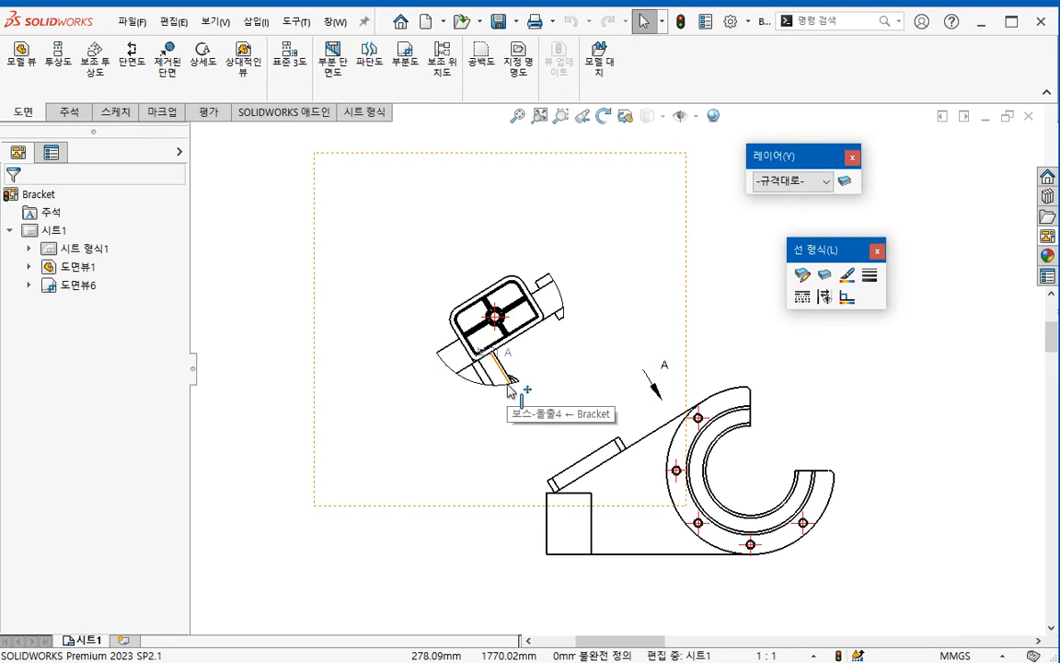
- Edit the auxiliary view's crop, shrinking its circle to a radius of about 19.5 mm, and apply the new boundary
left_click(464, 514)
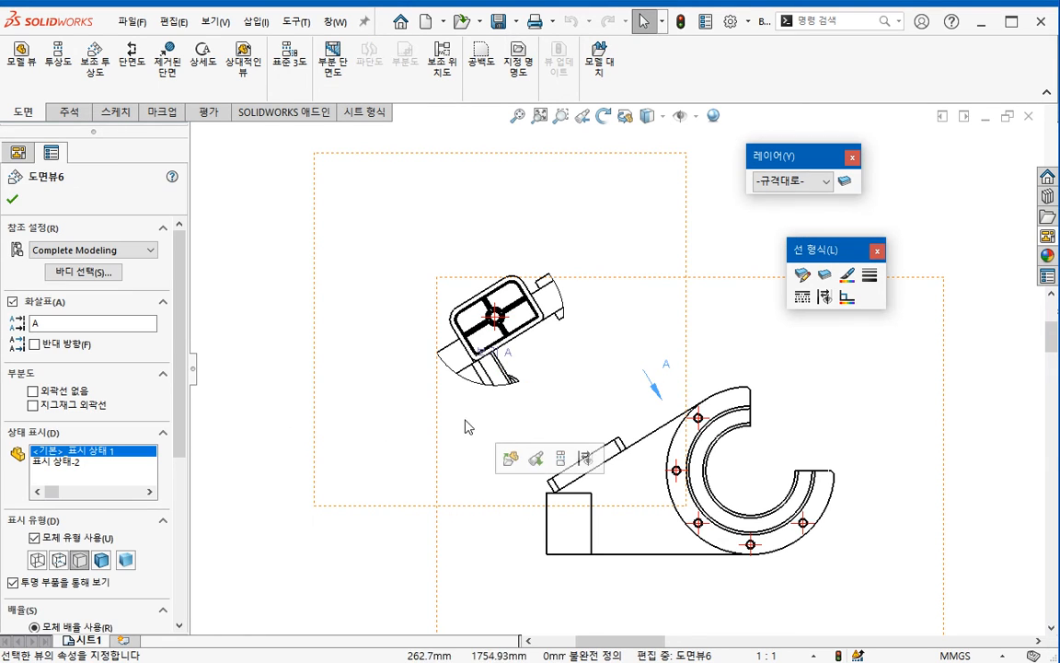
left_click(491, 392)
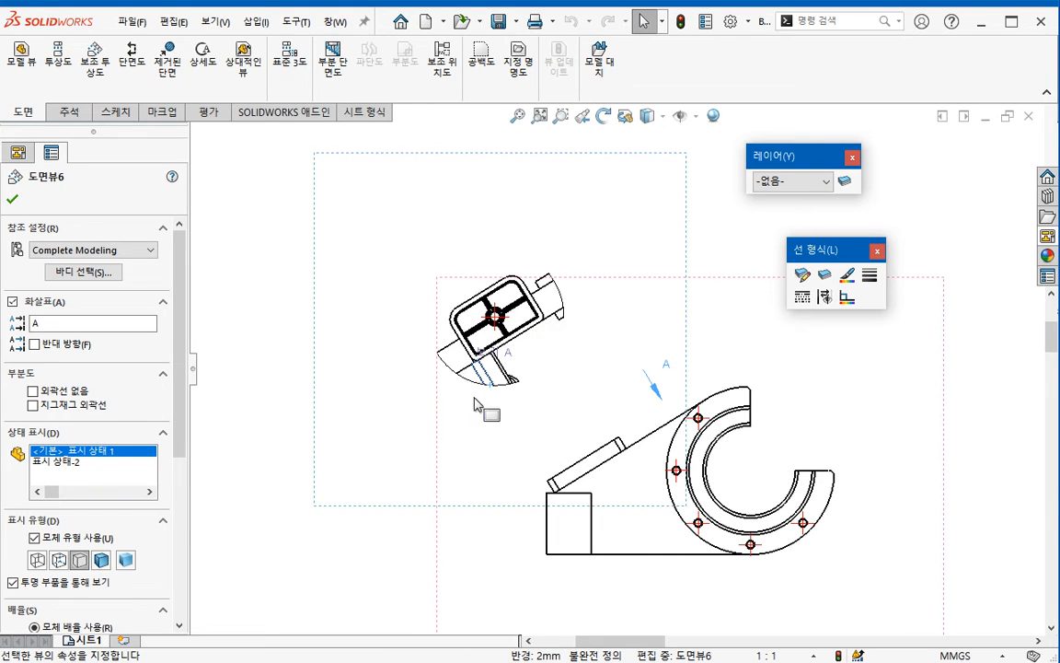
left_click(335, 320)
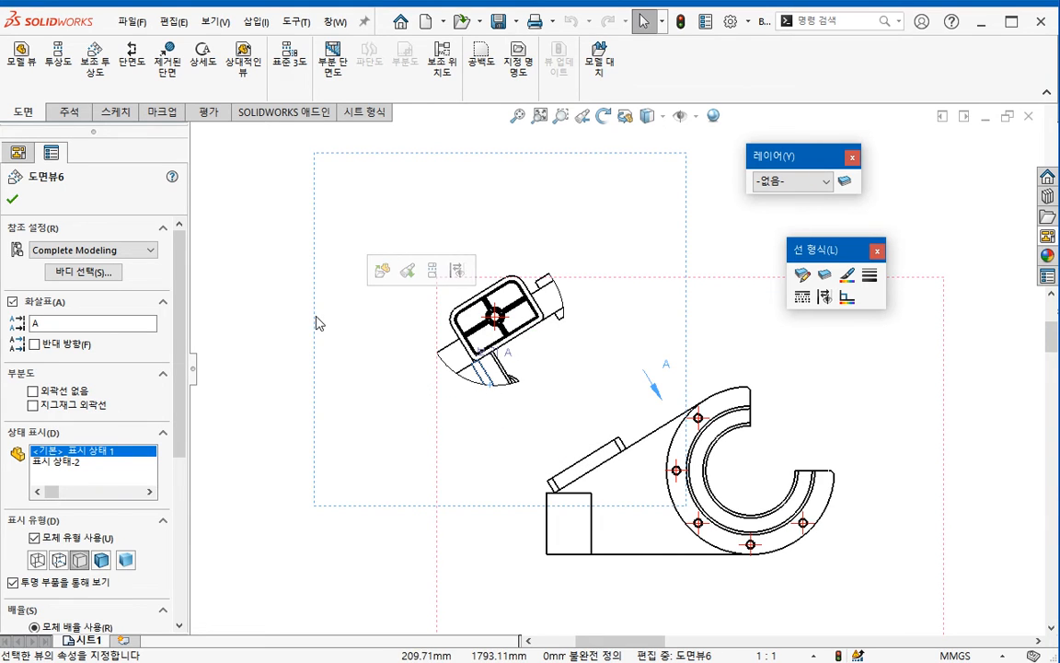
right_click(315, 318)
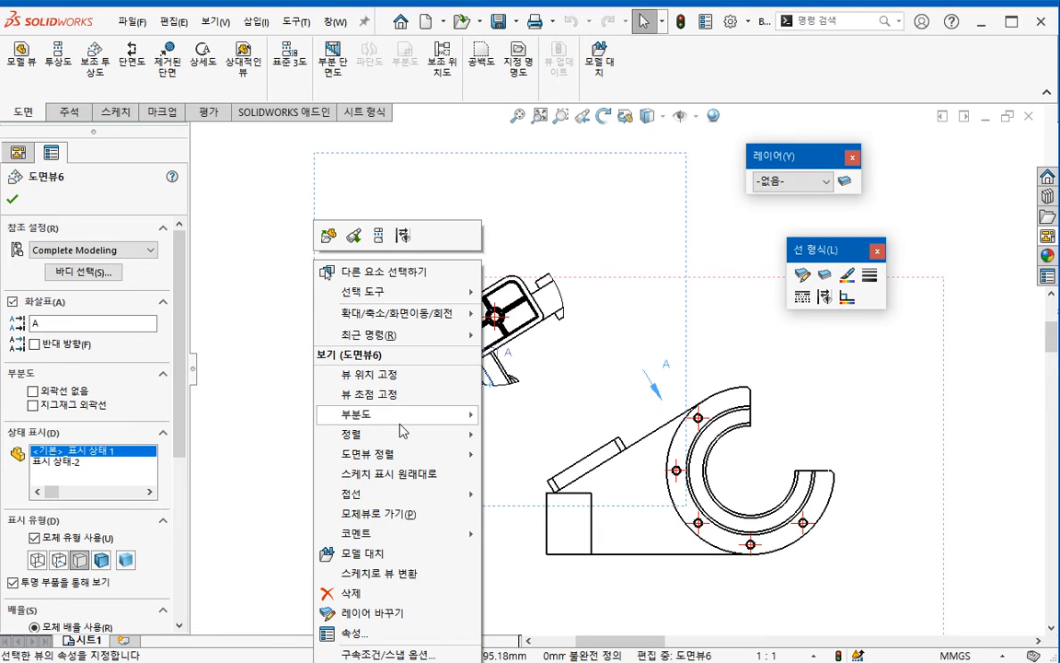
mouse_move(407, 425)
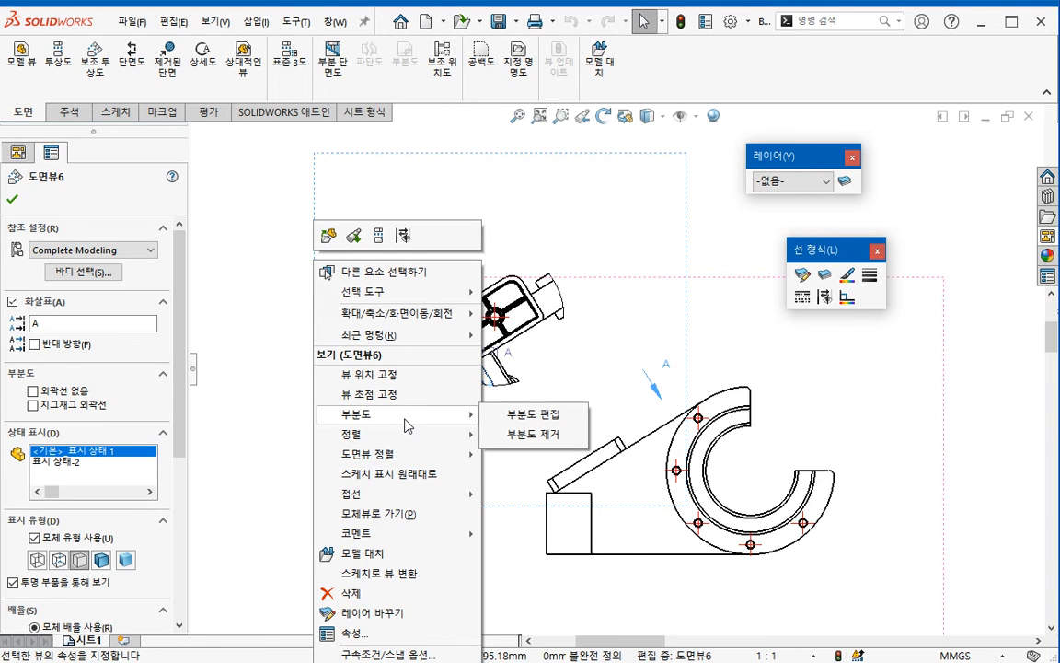
left_click(536, 429)
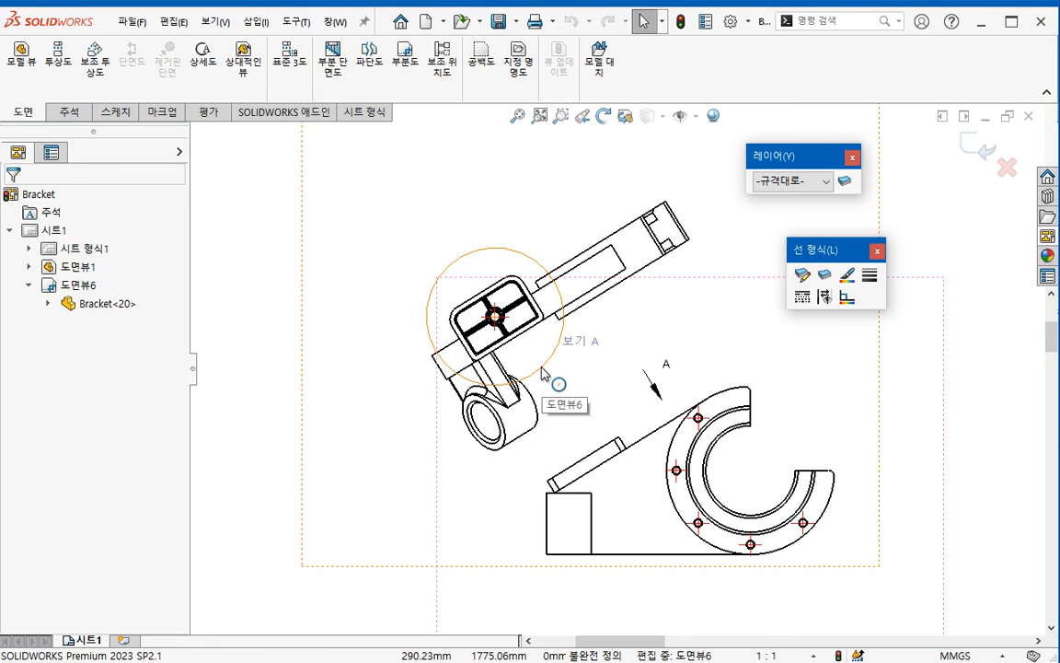
mouse_move(541, 367)
left_mouse_down()
mouse_move(524, 349)
mouse_move(531, 357)
left_mouse_up()
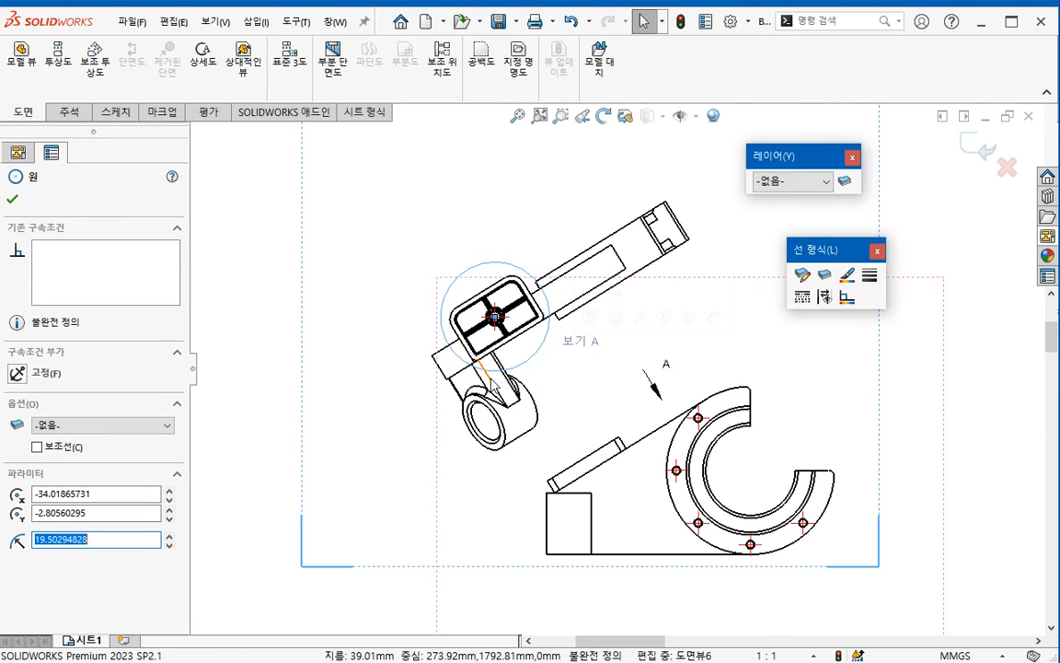
left_click(12, 199)
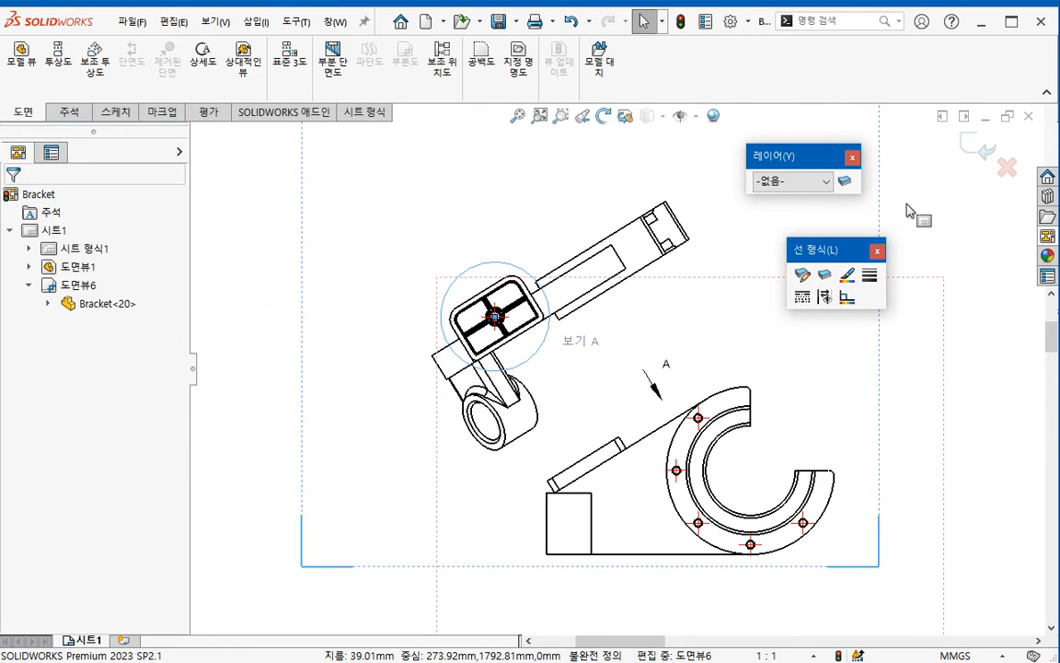
left_click(976, 148)
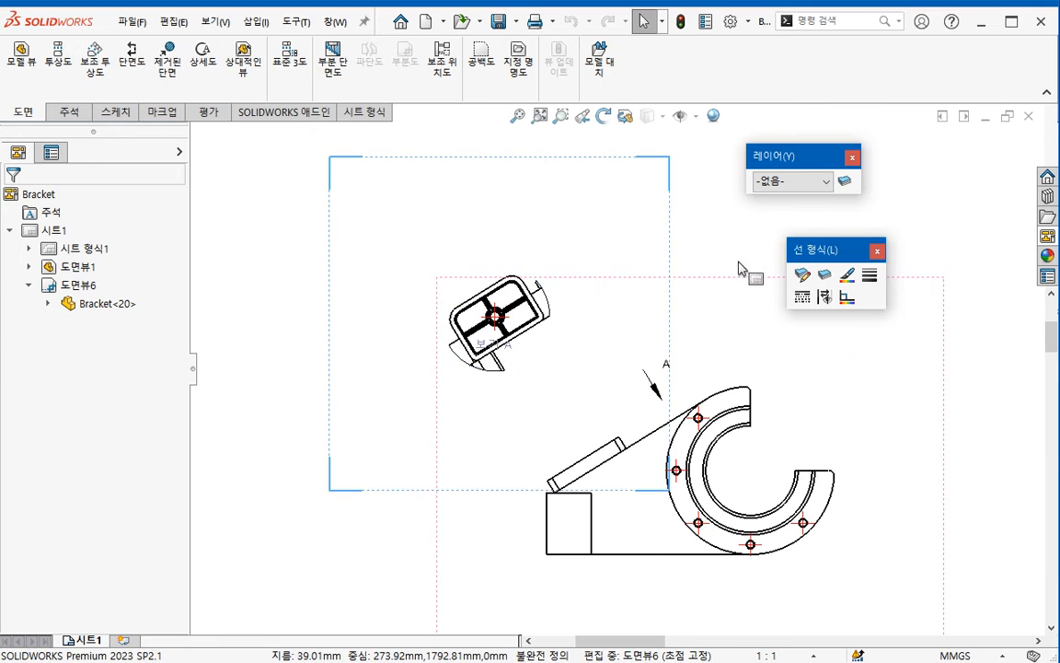
right_click(671, 247)
mouse_move(713, 393)
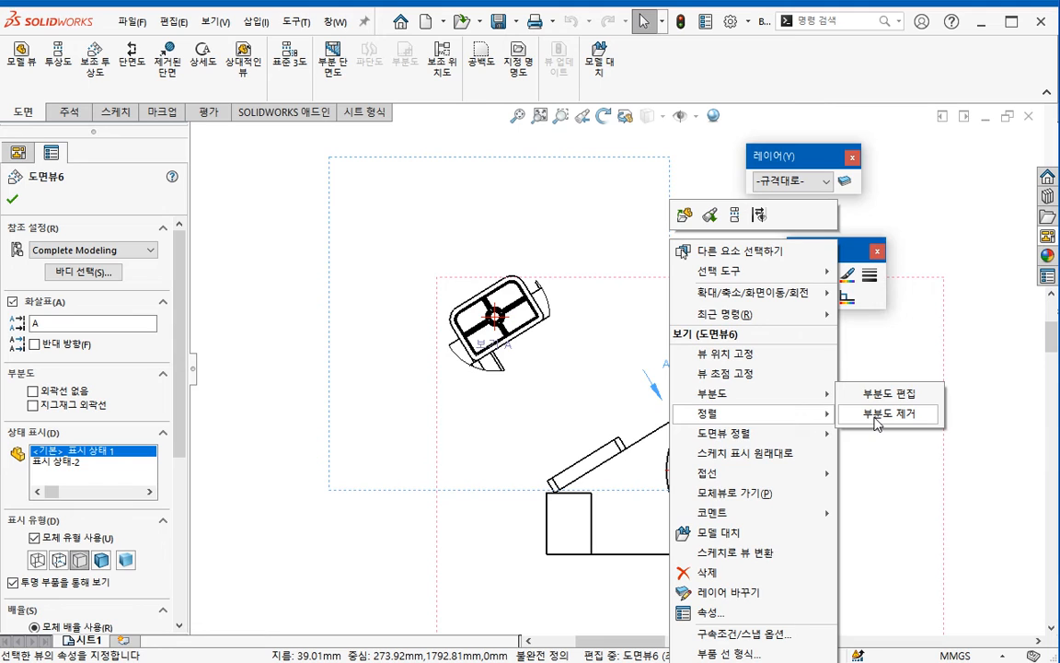
left_click(1039, 510)
middle_click_drag(755, 454, 667, 395)
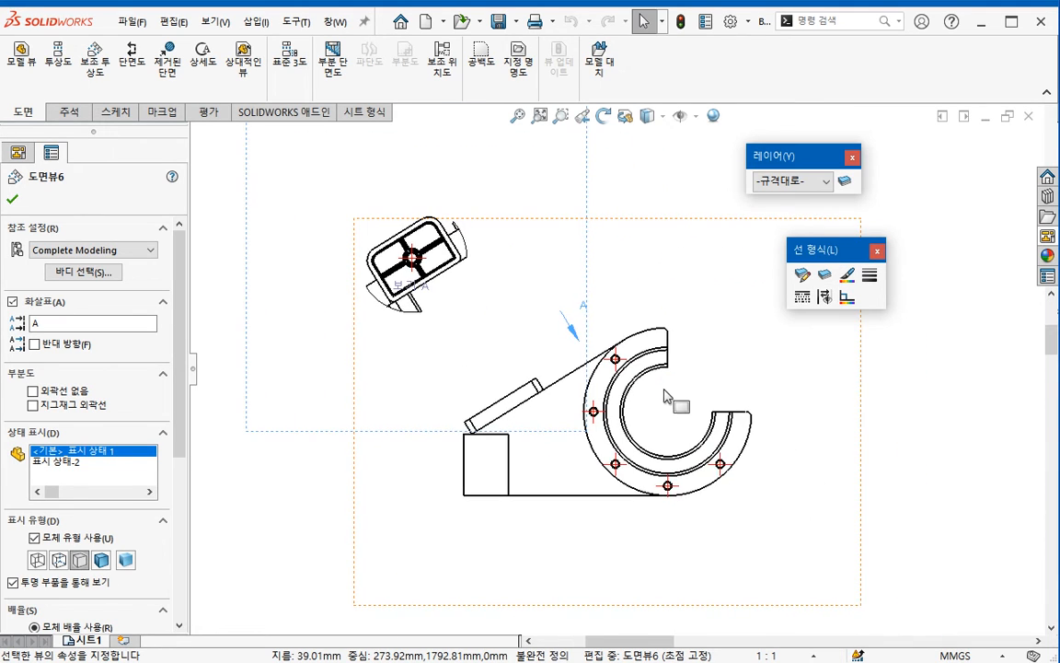
left_click(568, 334)
left_click(668, 282)
key("Escape")
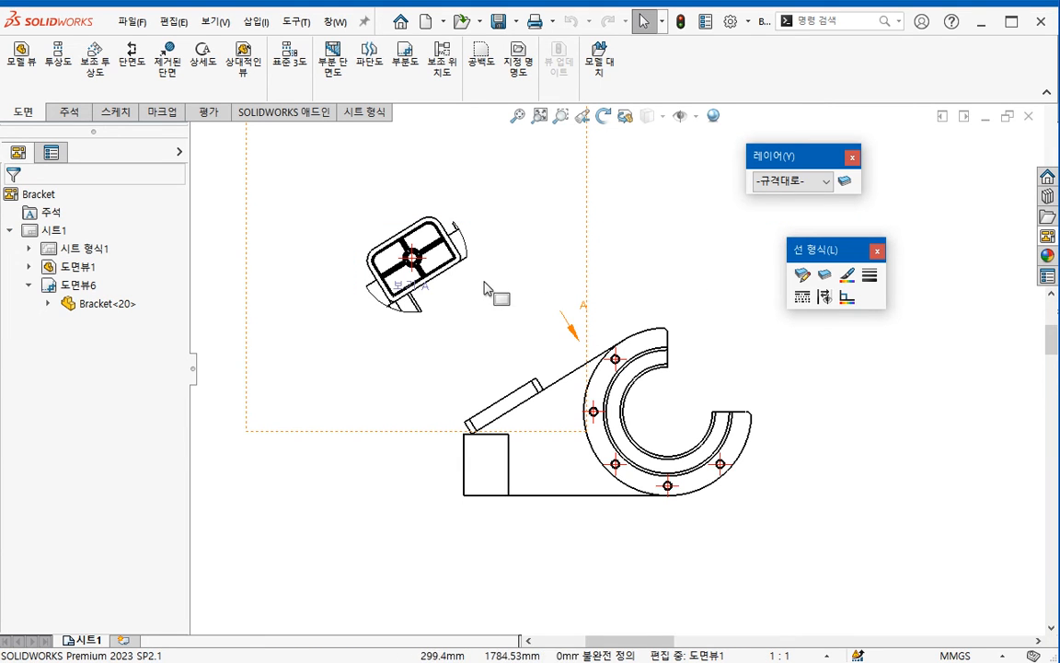
- Move the cropped auxiliary view along its projection direction toward the inclined plate of the front view
left_click(485, 288)
key("Escape")
left_click_drag(318, 441, 449, 417)
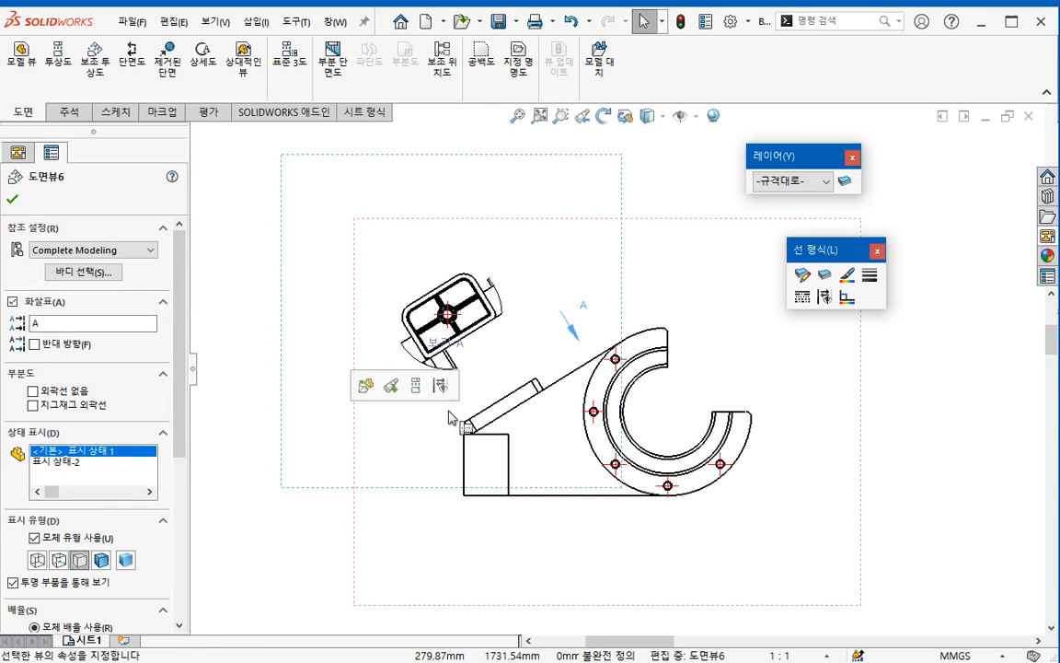
- Break the cropped view's alignment to move it freely nearer the inclined plate, and restore its default alignment
right_click(323, 488)
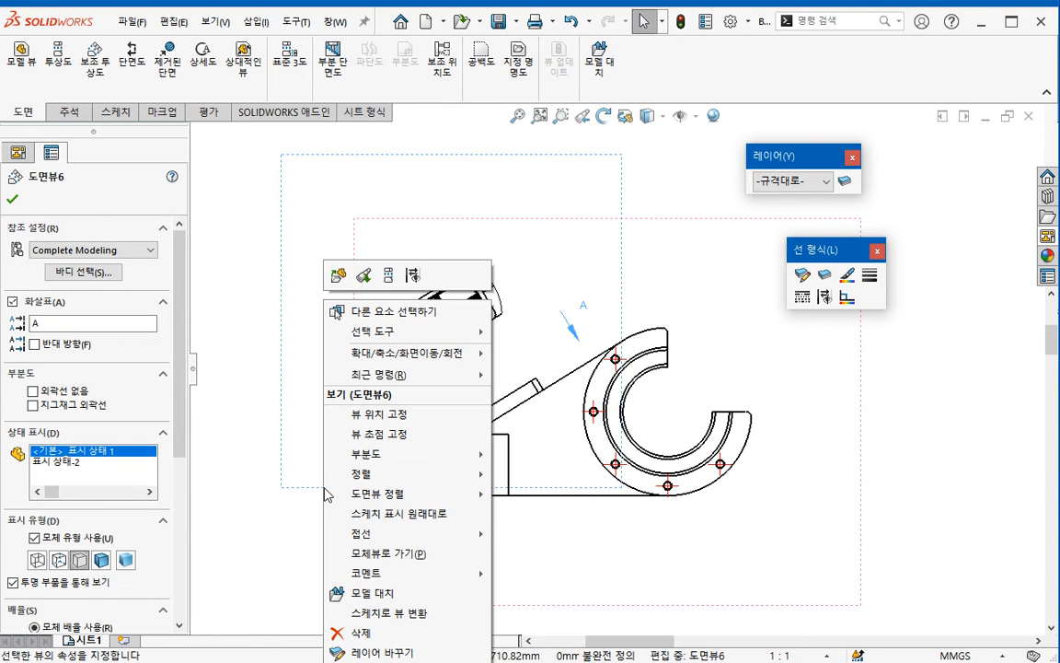
mouse_move(375, 478)
left_click(520, 476)
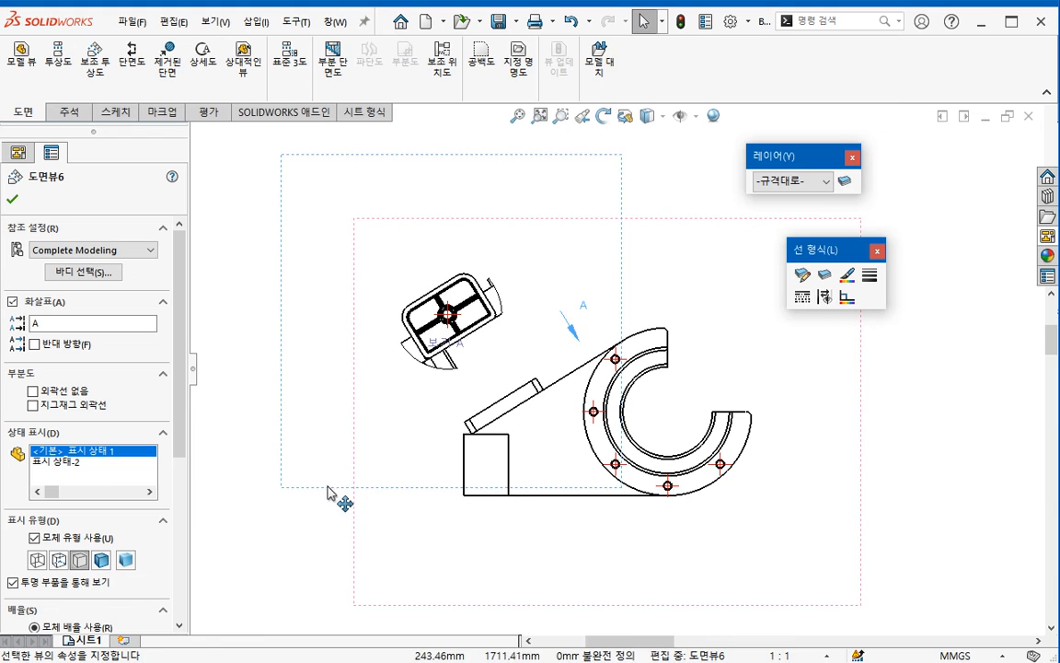
left_click_drag(326, 485, 347, 514)
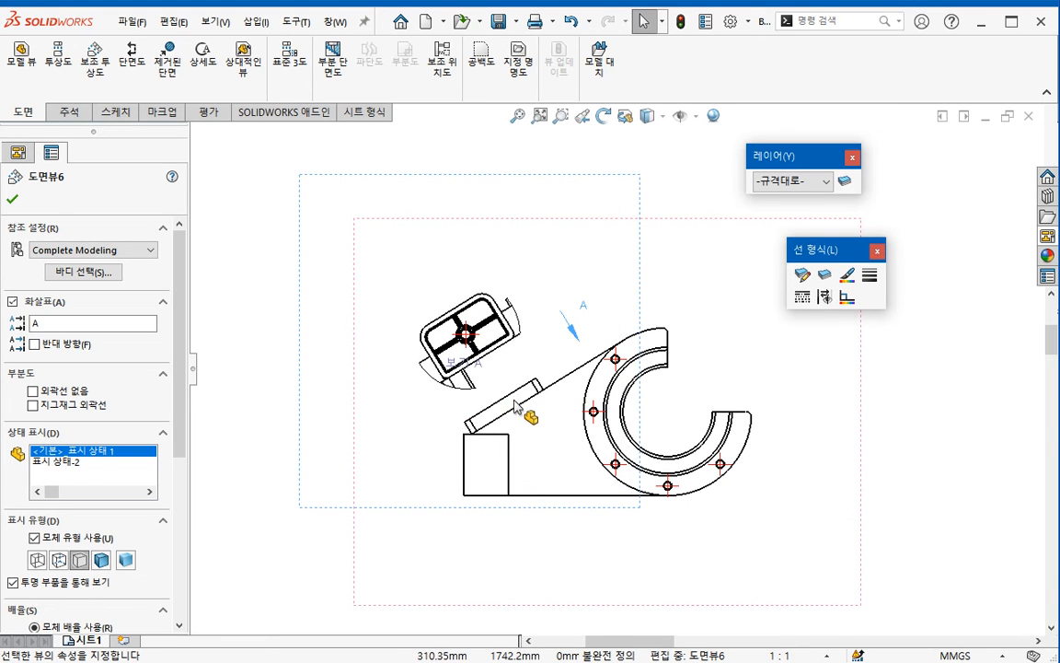
right_click(301, 367)
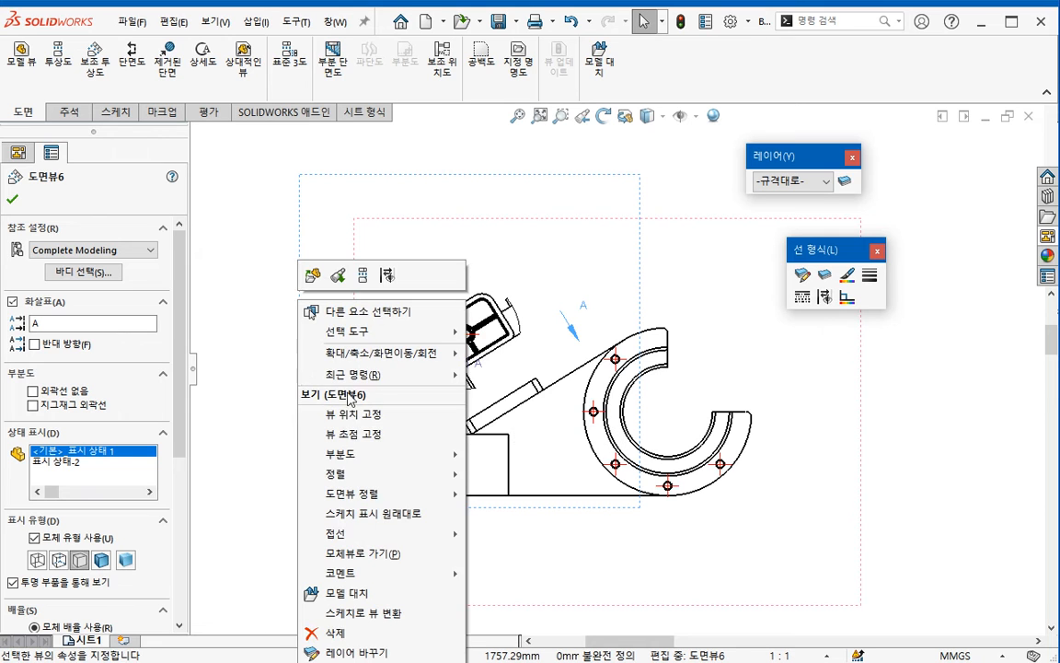
left_click(499, 561)
- Delete the center mark on the pad's central hole in the cropped auxiliary view
scroll(456, 387, "down", 5)
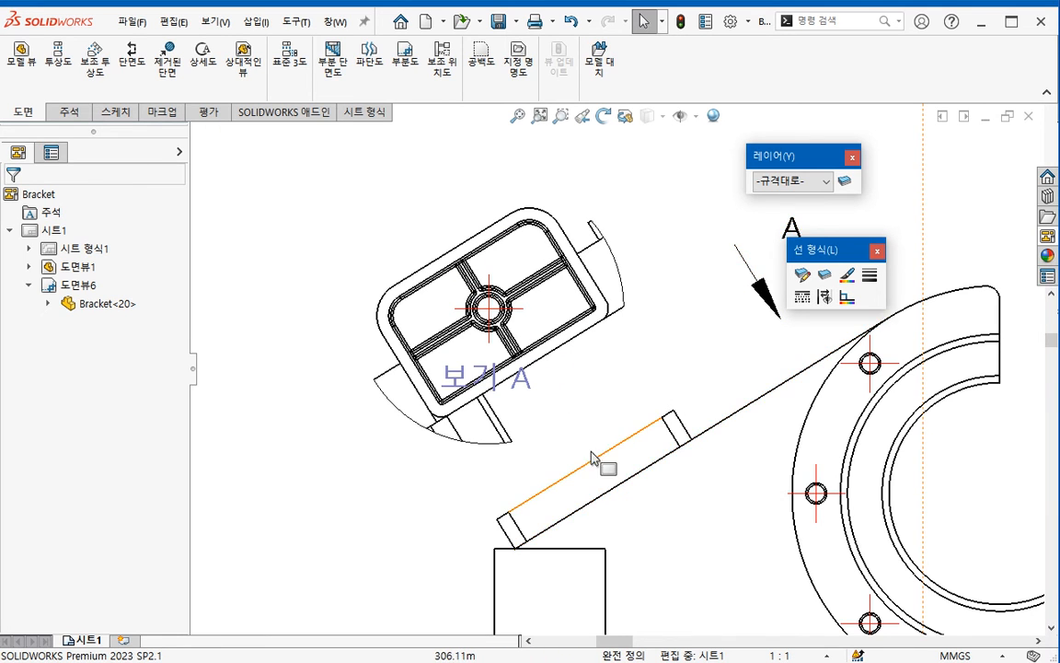
scroll(594, 460, "down", 2)
left_click(463, 285)
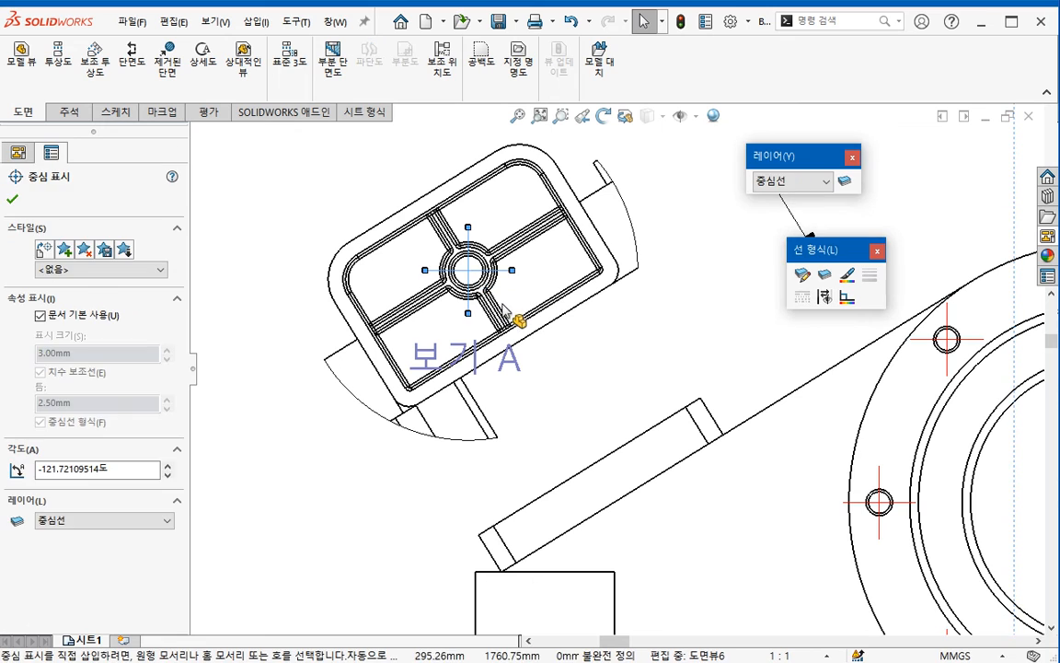
key("Escape")
- Insert a centerline between the two edges of the pad's upper rib beside the central boss in cropped auxiliary view A
left_click(69, 111)
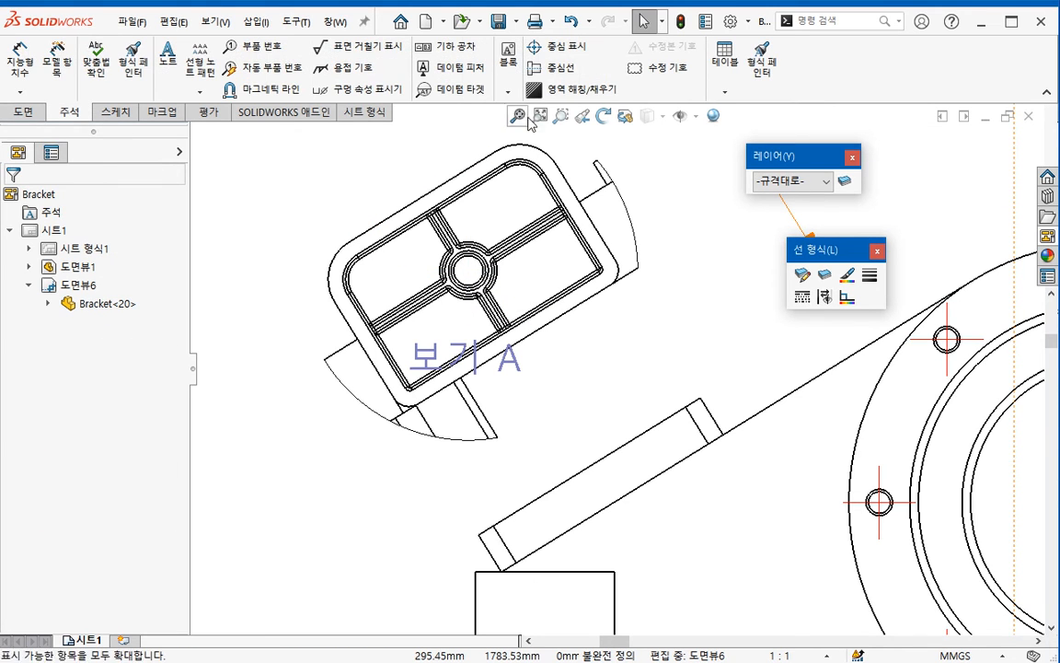
left_click(555, 69)
scroll(469, 287, "down", 3)
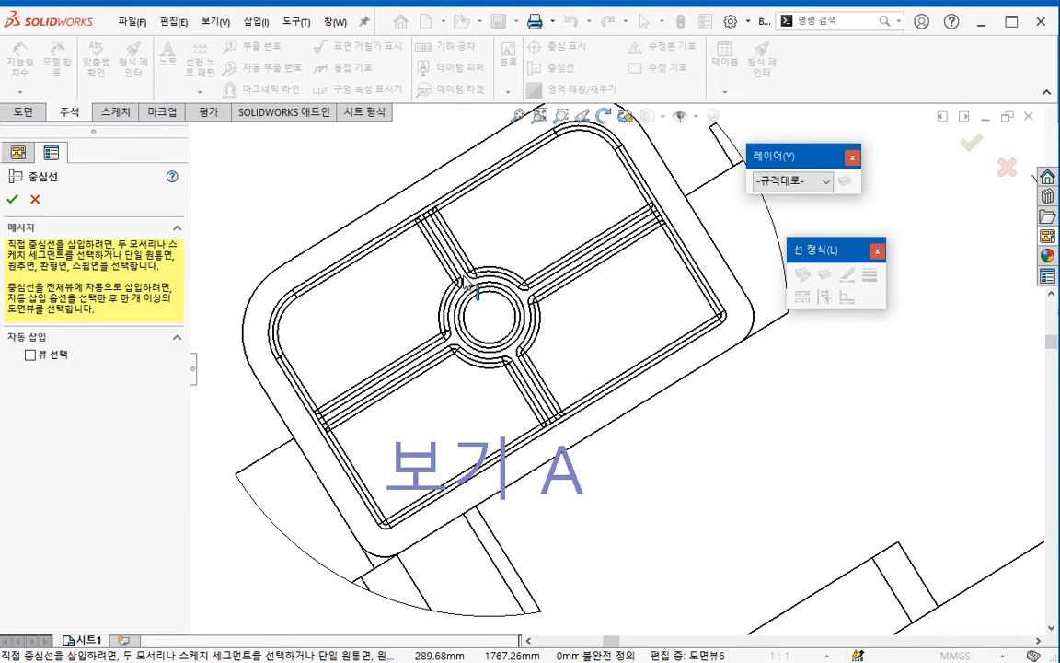
left_click(468, 280)
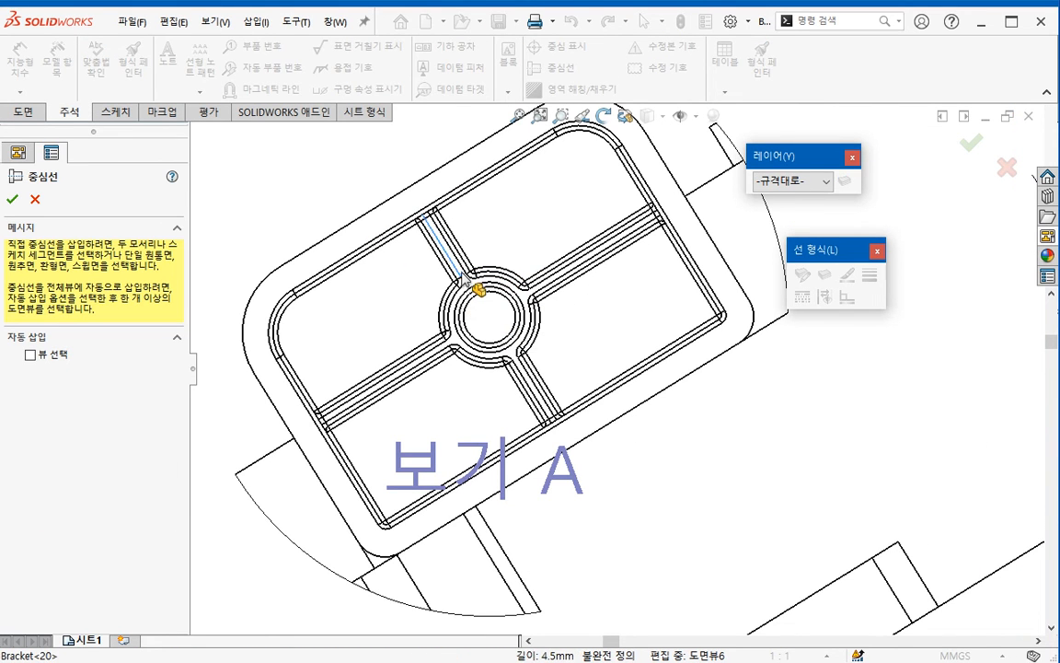
left_click(488, 318)
scroll(487, 317, "up", 3)
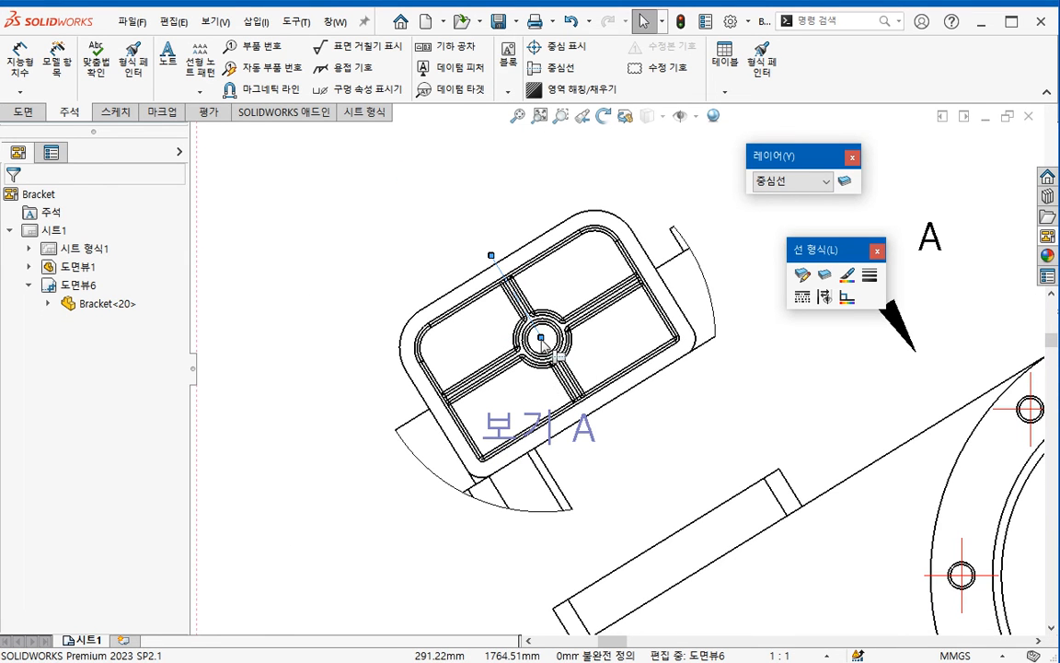
- Extend the lower end of the rib's centerline beyond the pad toward the inclined plate of the front view
middle_click_drag(688, 580, 604, 491)
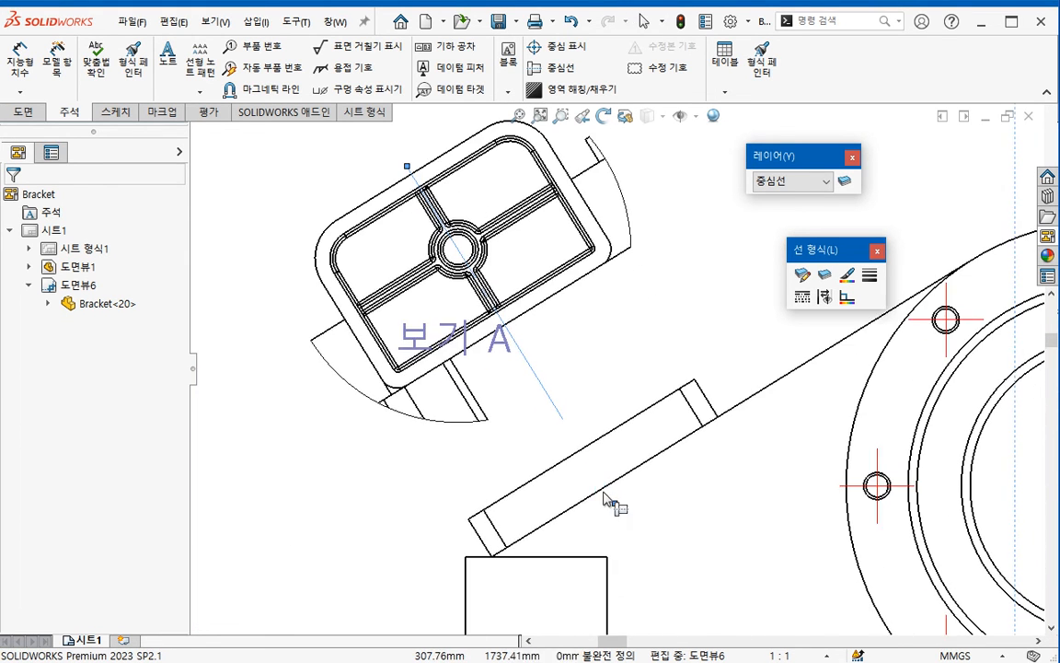
left_click(321, 516)
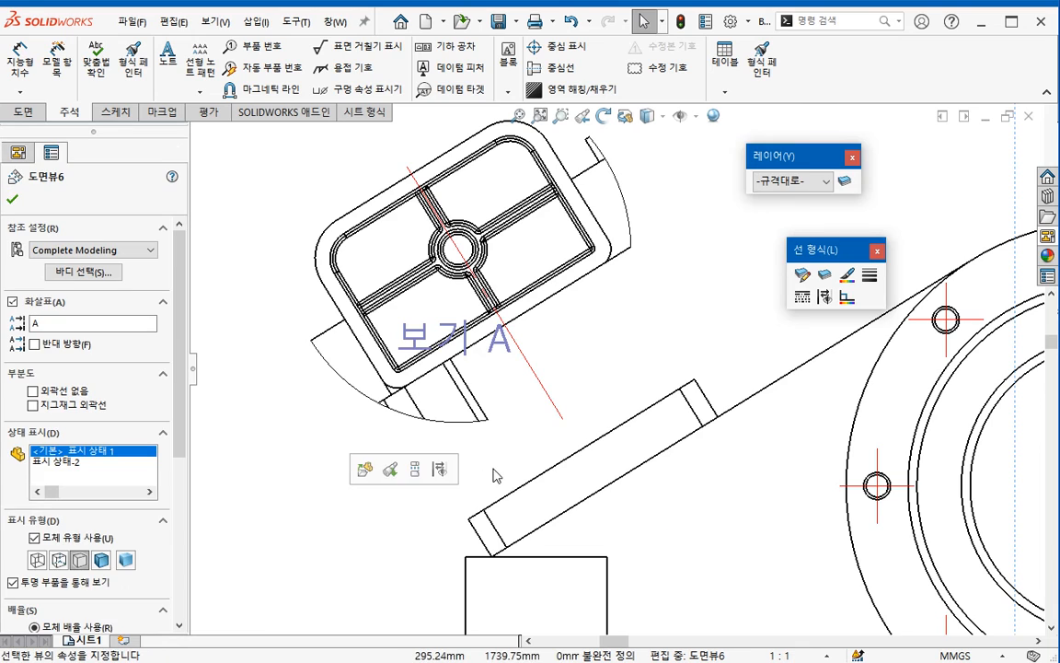
left_click(563, 420)
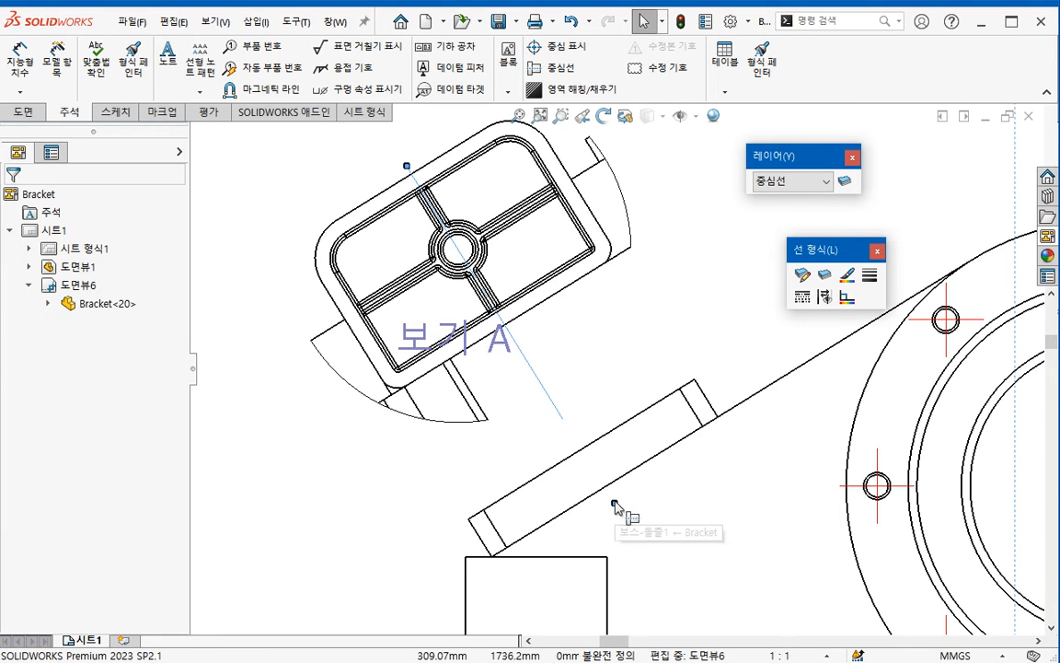
scroll(550, 420, "up", 3)
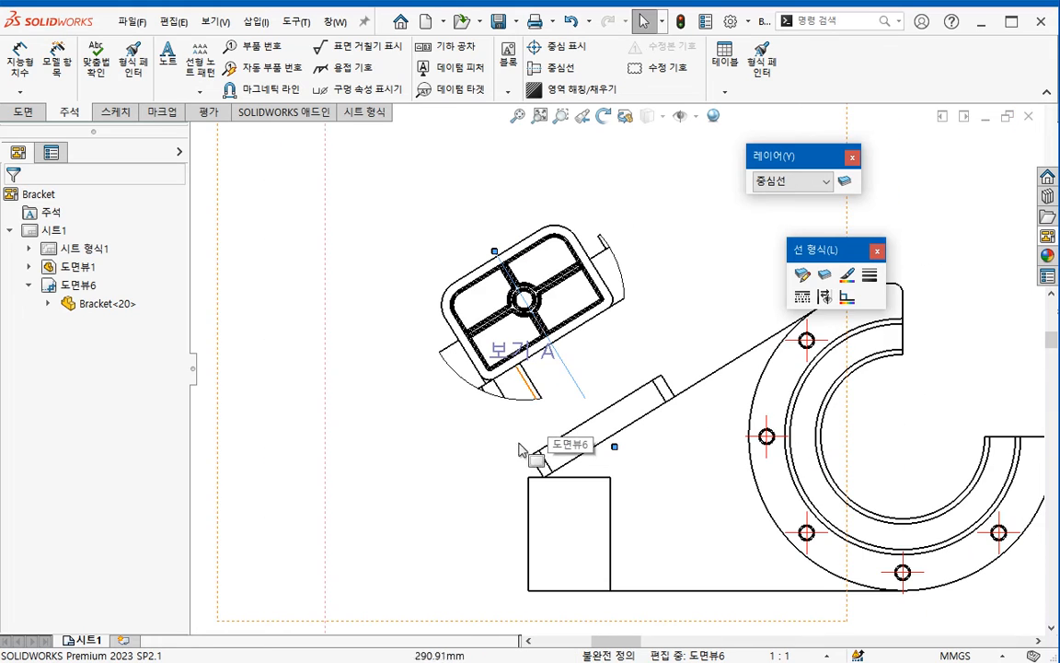
left_click(515, 443)
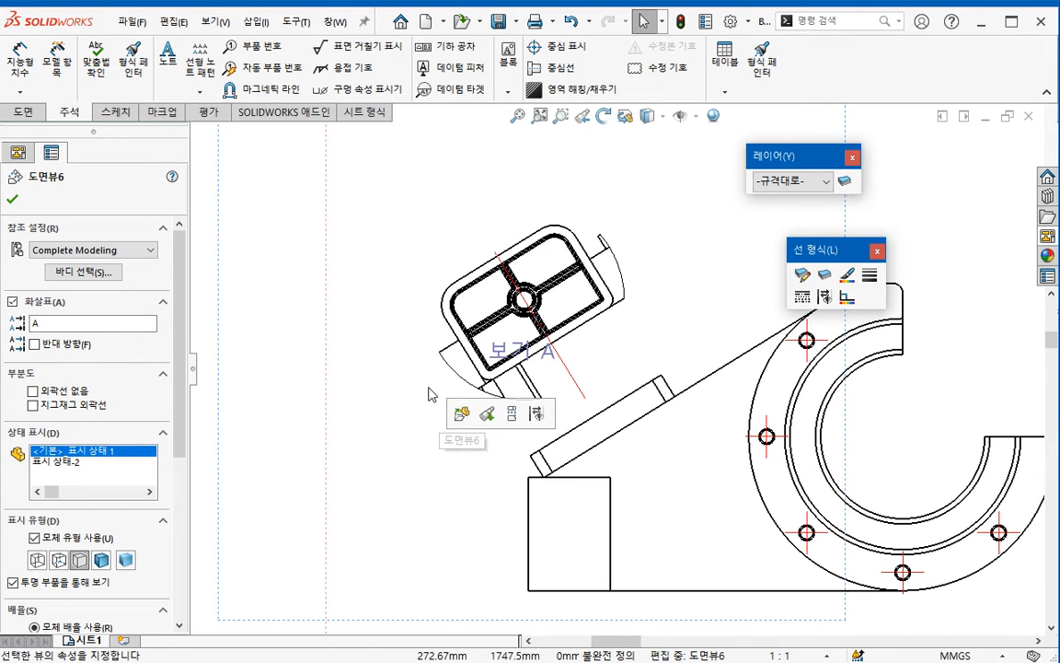
middle_click_drag(660, 493, 492, 466)
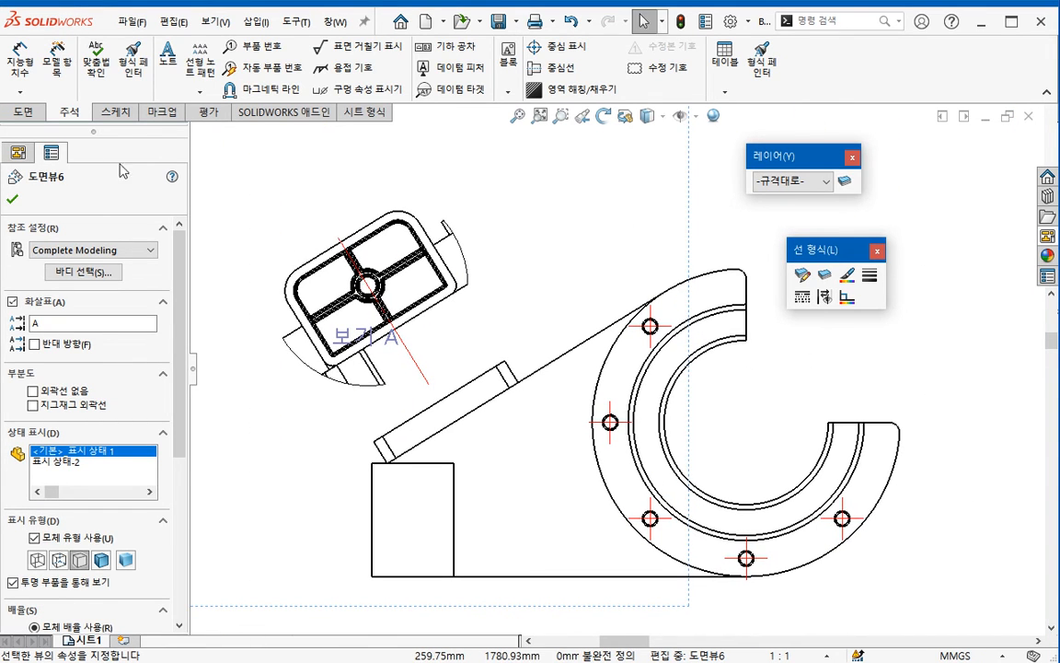
- Delete the cropped auxiliary view 도면뷰6 from the sheet, confirming the deletion
left_click(23, 112)
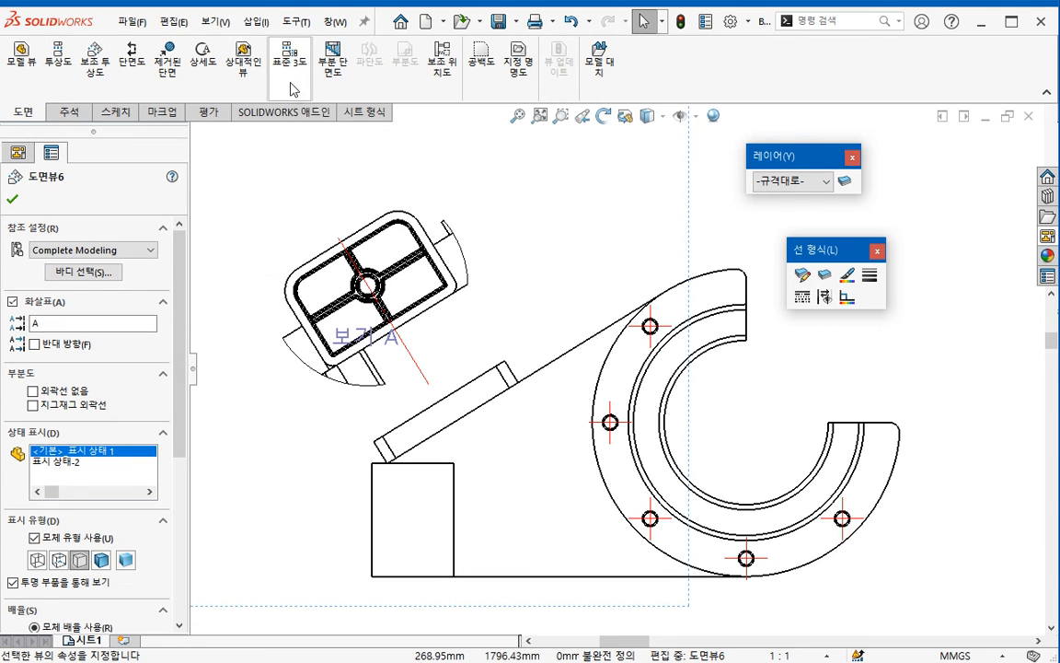
scroll(520, 416, "up", 2)
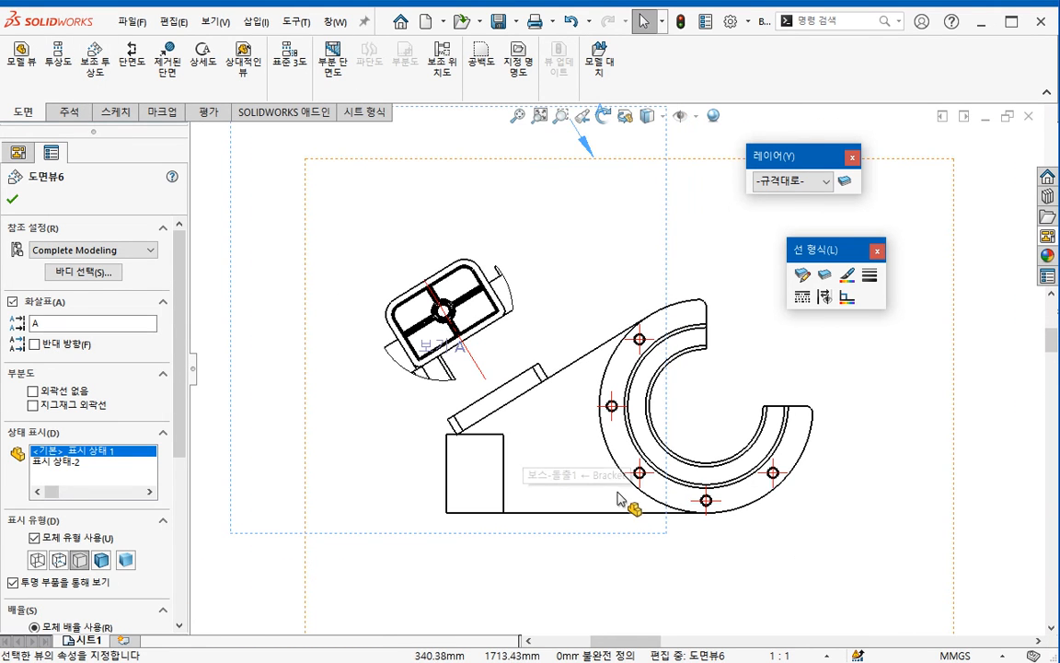
left_click(655, 565)
middle_click_drag(663, 562, 632, 509)
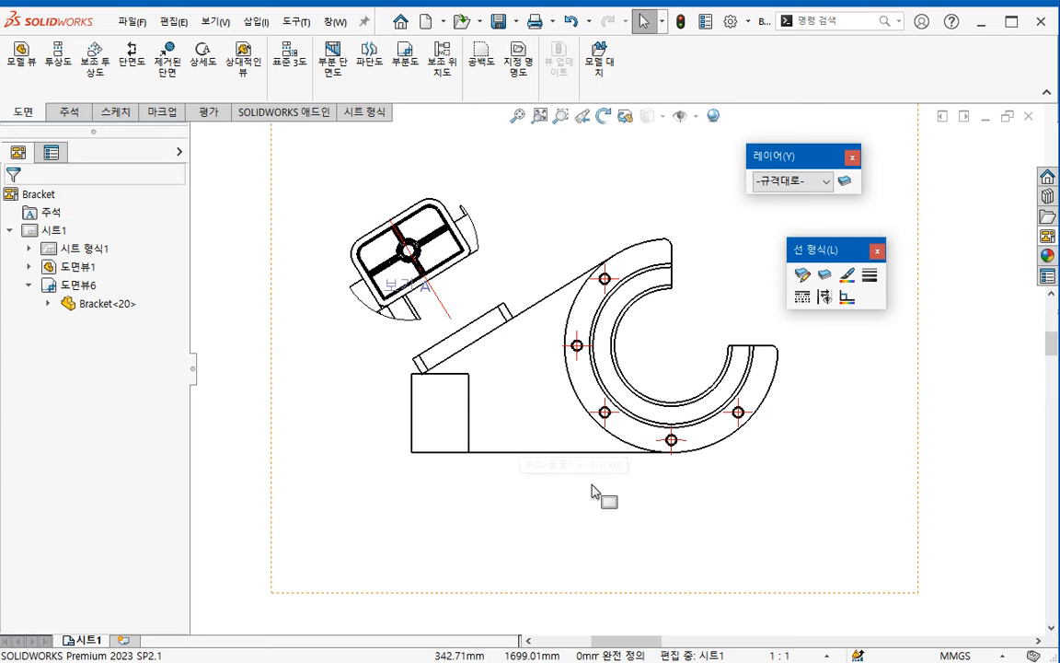
left_click(92, 285)
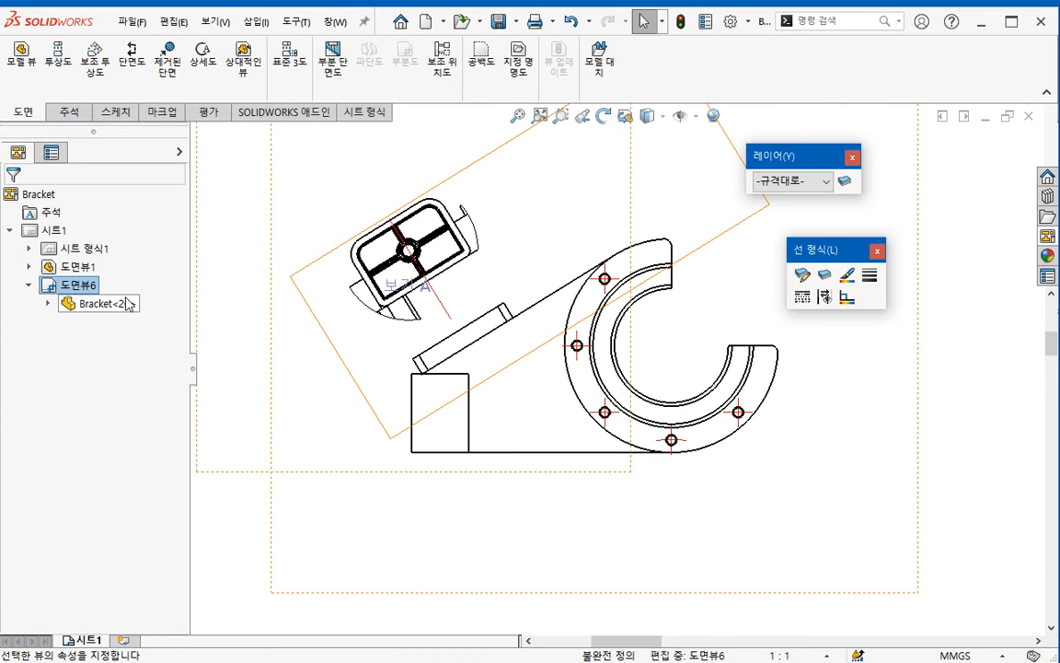
key("Delete")
key("Return")
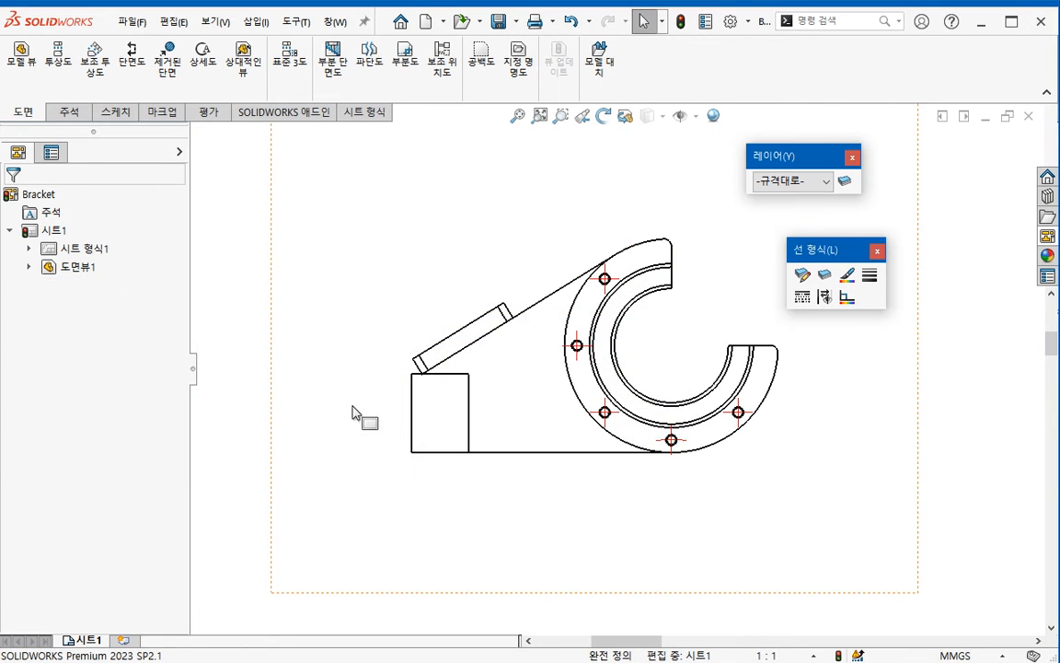
- Switch to the Bracket part and show the hole-circle sketch 스케치8 in the model
key("ctrl+Tab")
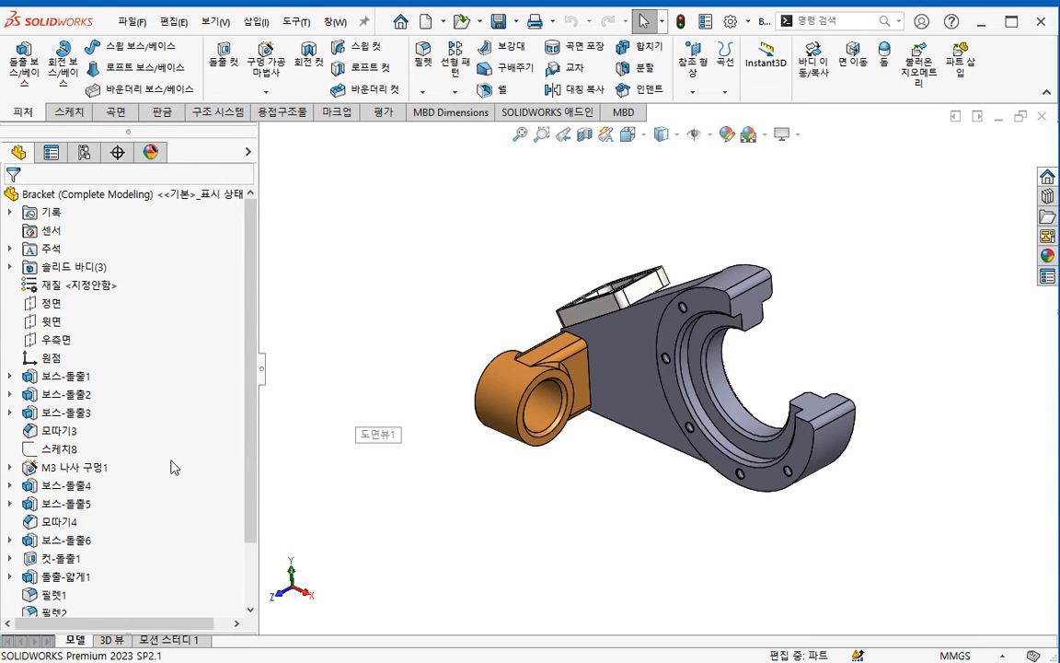
left_click(66, 457)
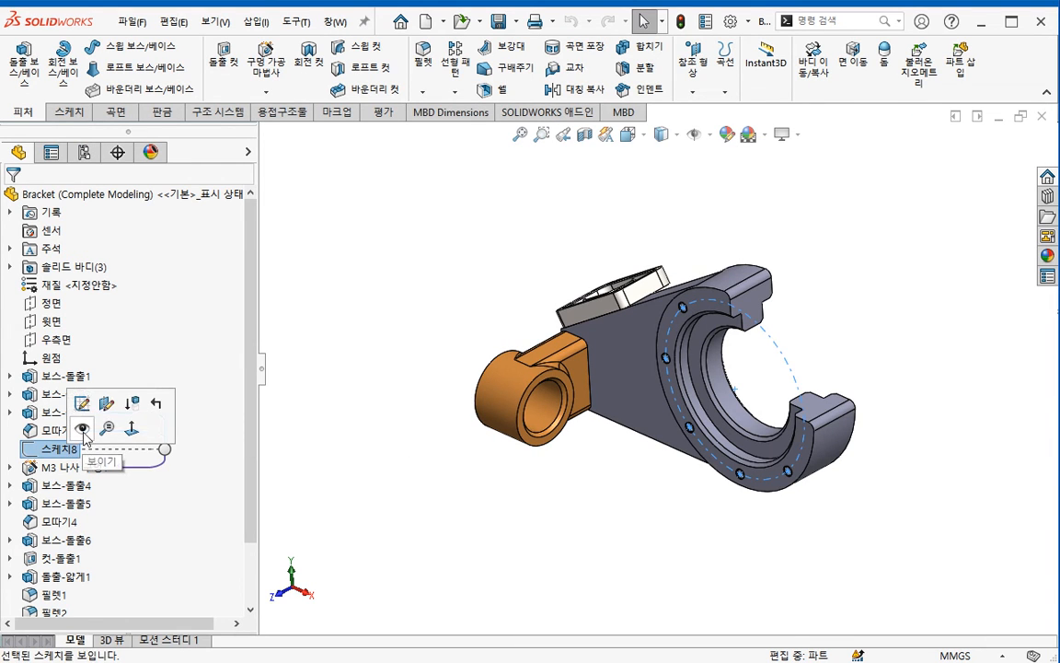
left_click(485, 502)
middle_click_drag(485, 501, 532, 479)
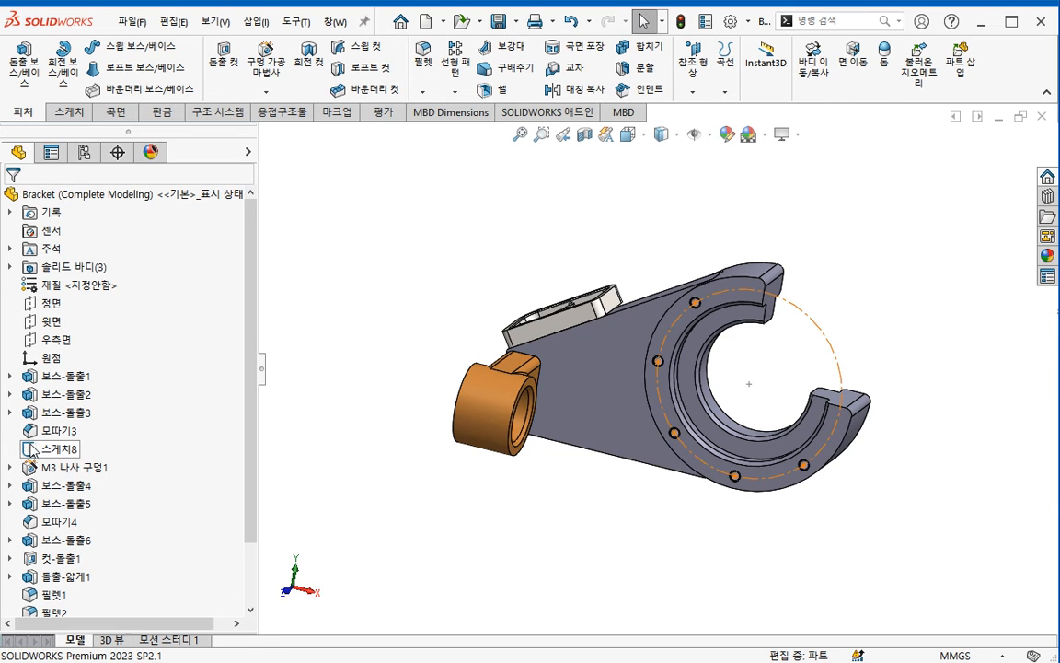
- Return to the Bracket drawing and show 스케치8 for the part in drawing view 도면뷰1
key("ctrl+Tab")
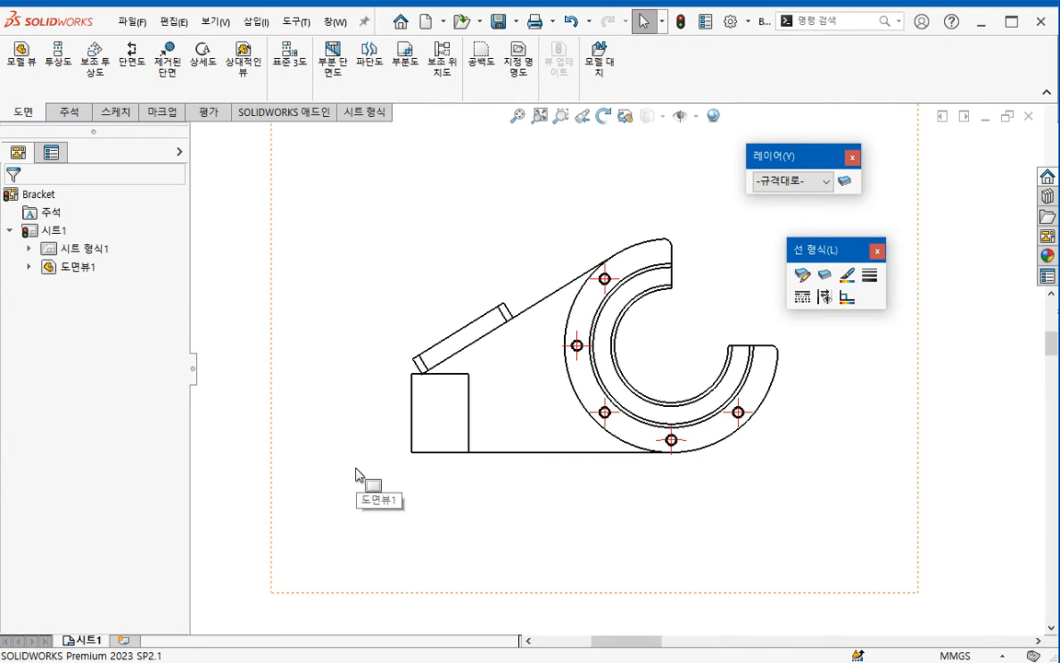
key("ctrl+Tab")
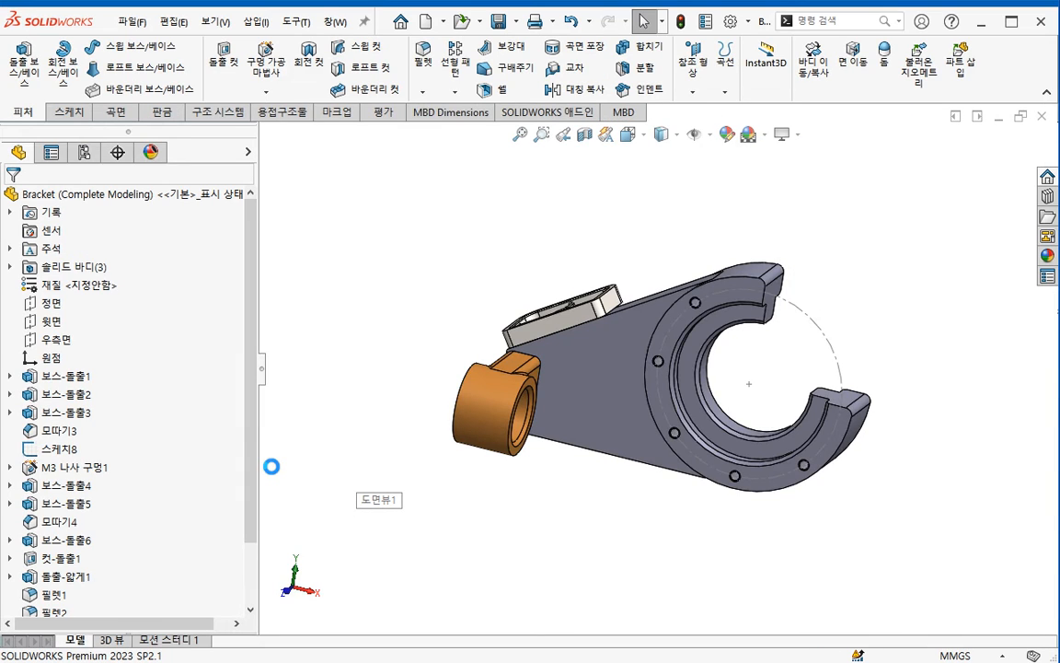
key("ctrl+Tab")
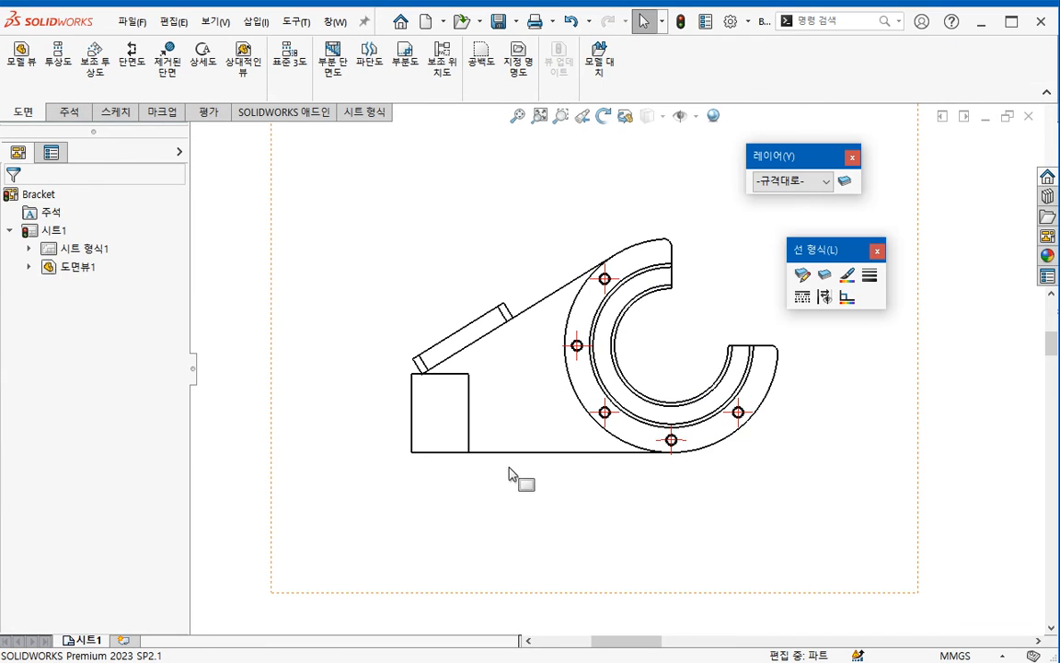
left_click(519, 482)
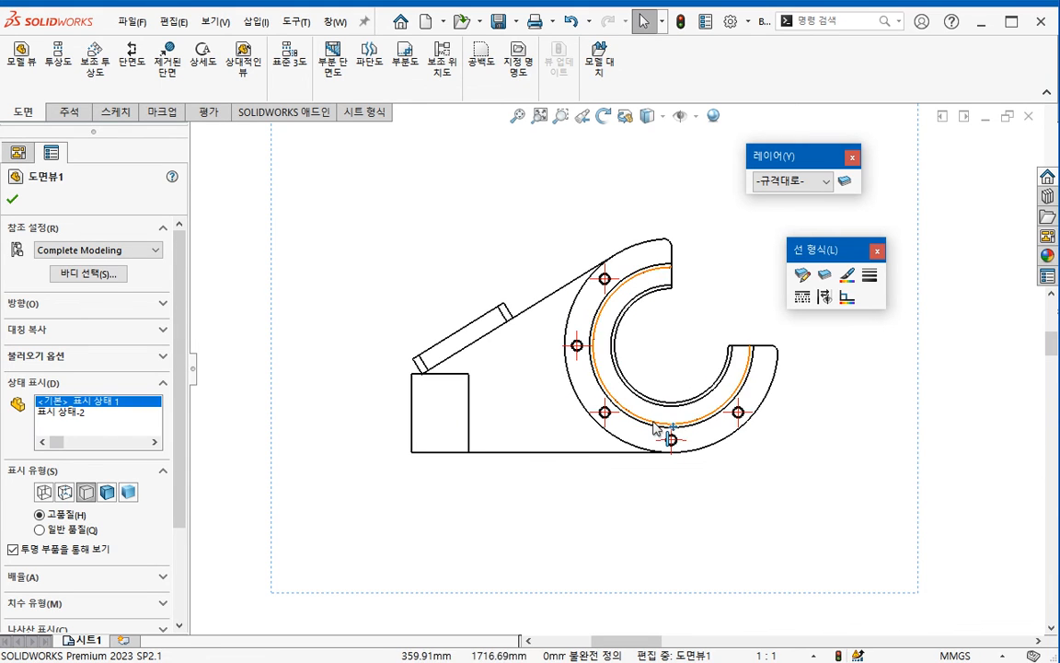
left_click(13, 200)
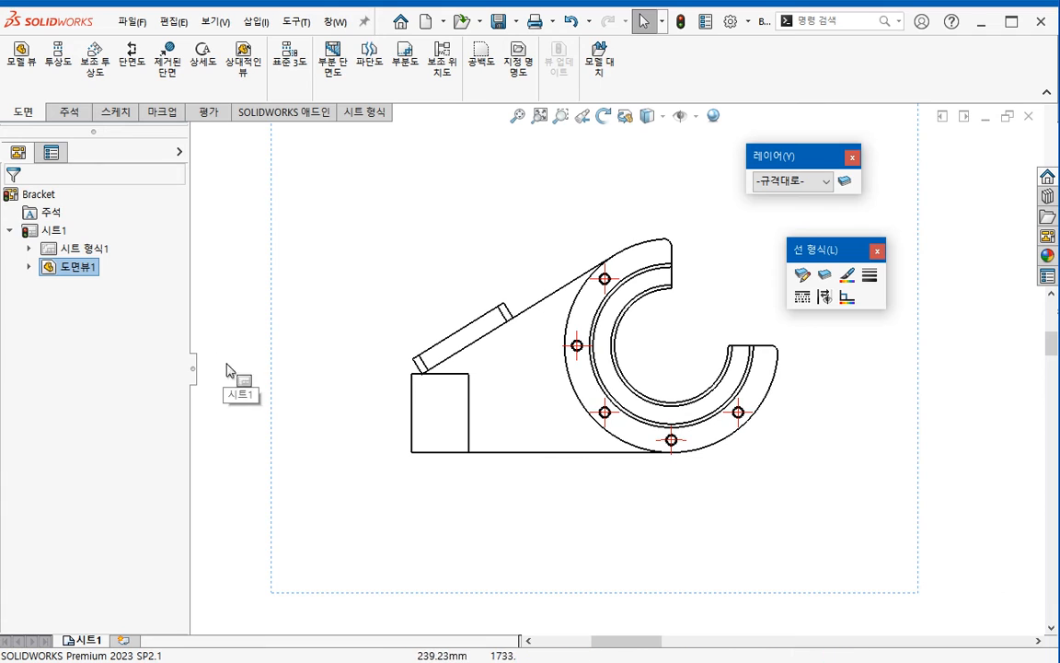
left_click(29, 267)
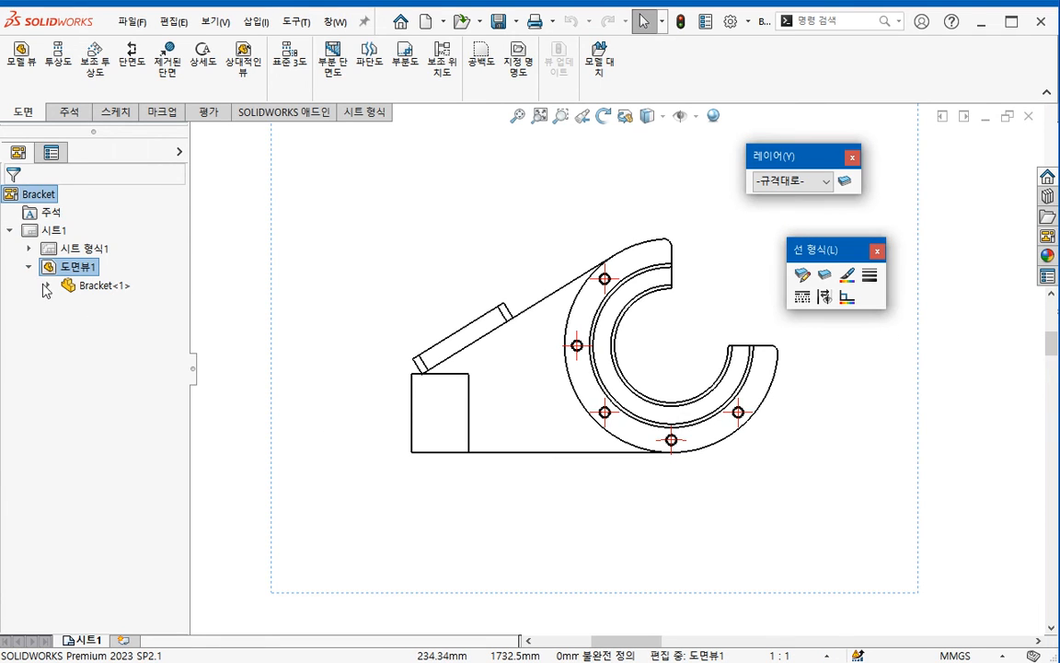
left_click(45, 287)
left_click(118, 432)
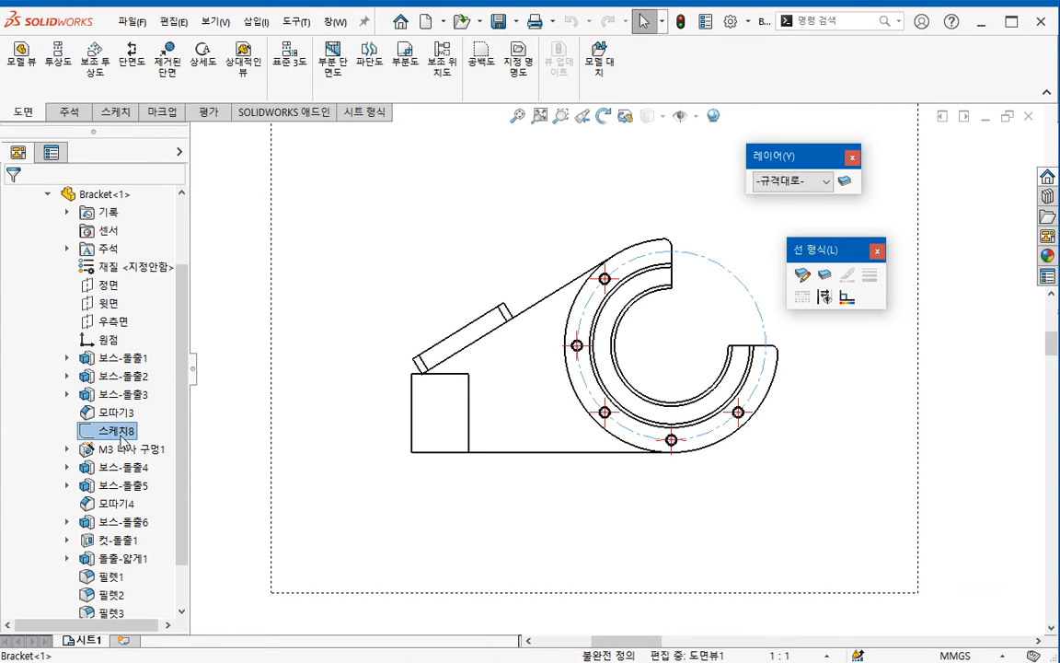
right_click(120, 440)
left_click(161, 485)
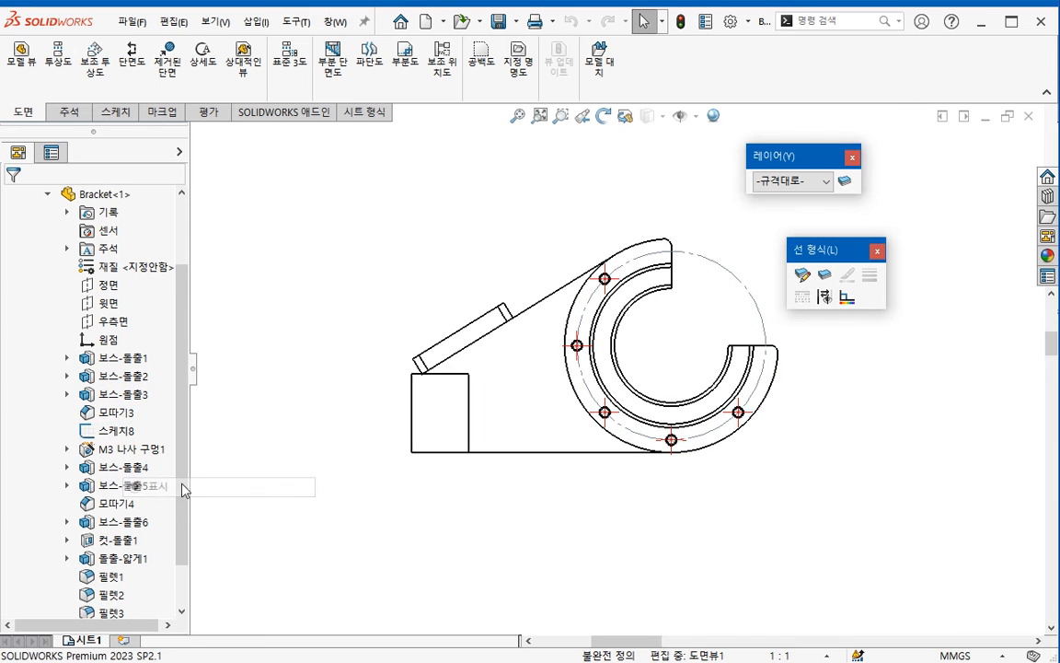
left_click(449, 523)
left_click(13, 199)
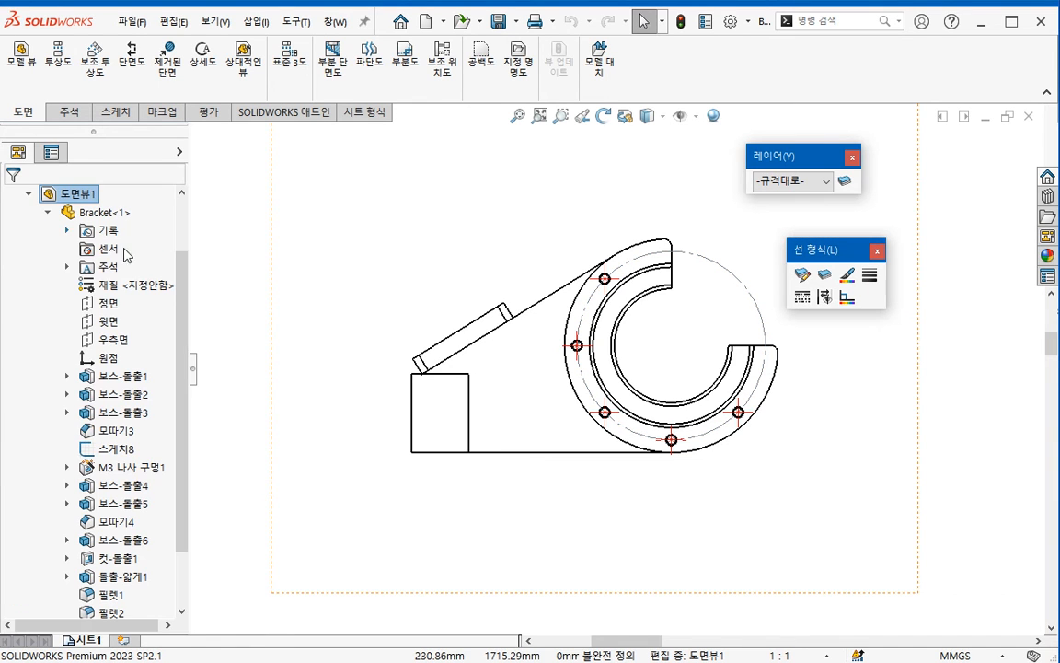
left_click(220, 413)
- Check 스케치8 in the Bracket part model and return to the drawing
left_click(119, 480)
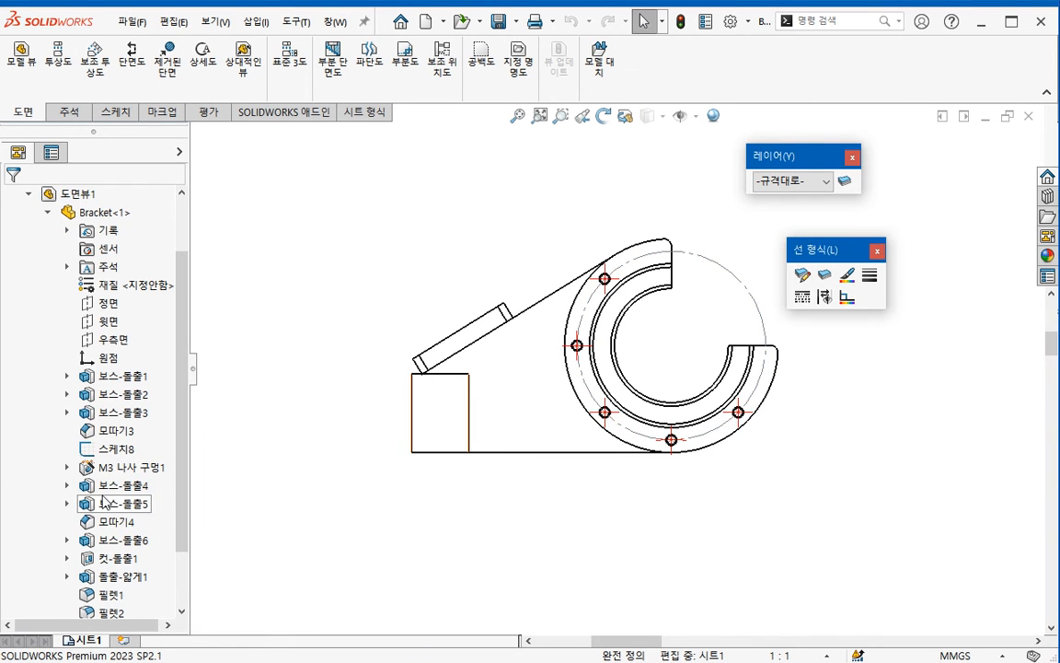
left_click(88, 436)
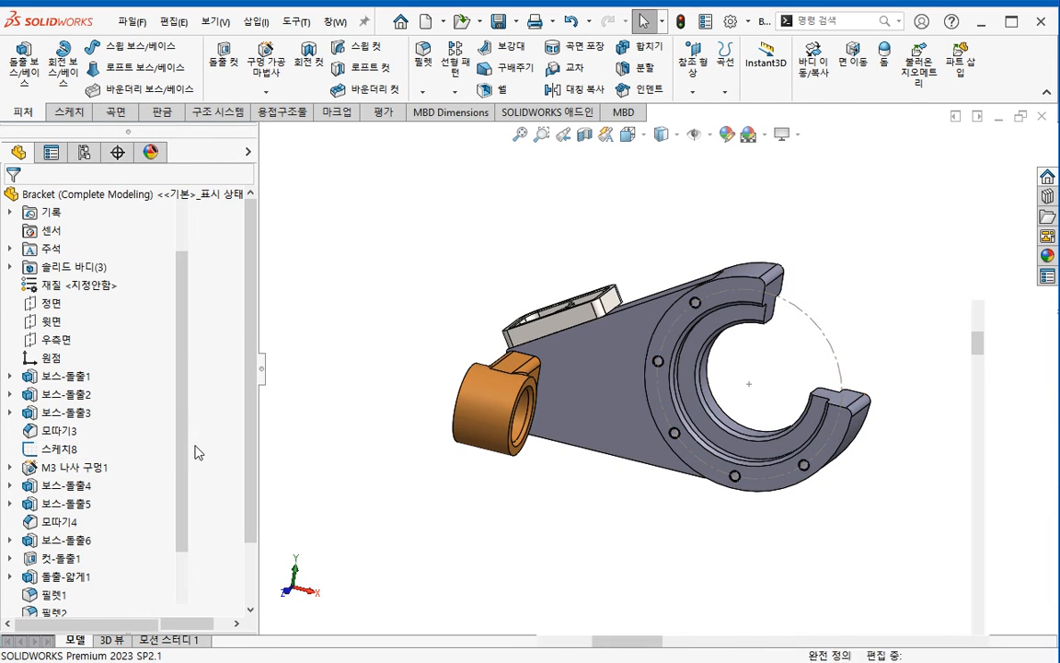
key("ctrl+Tab")
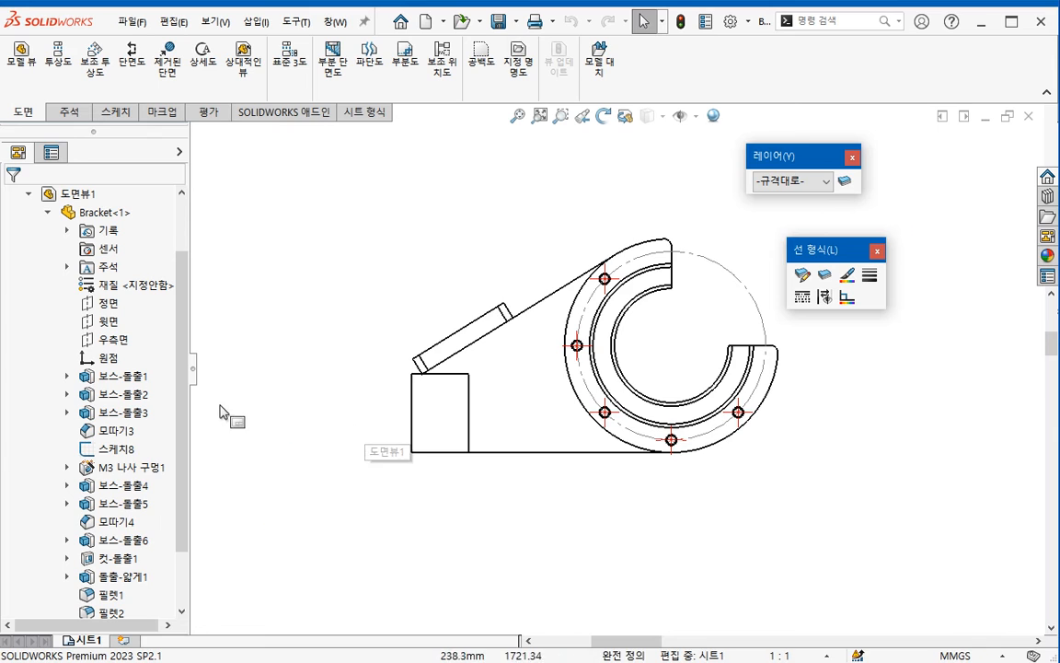
- Hide 스케치8 in drawing view 도면뷰1 and show it again
scroll(291, 422, "up", 4)
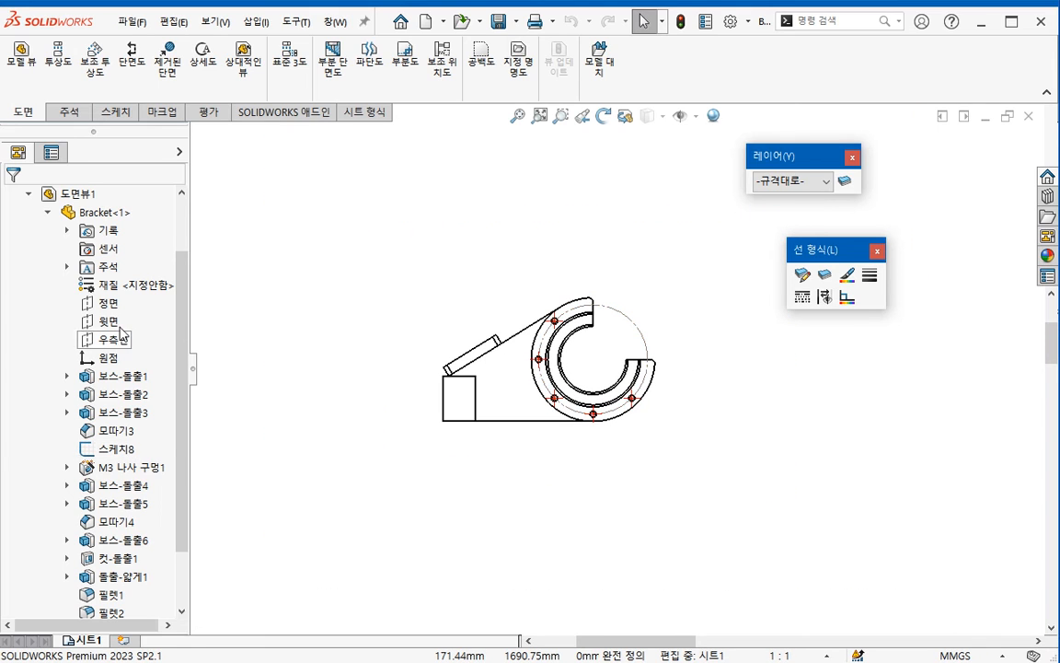
left_click(108, 449)
right_click(108, 449)
left_click(120, 497)
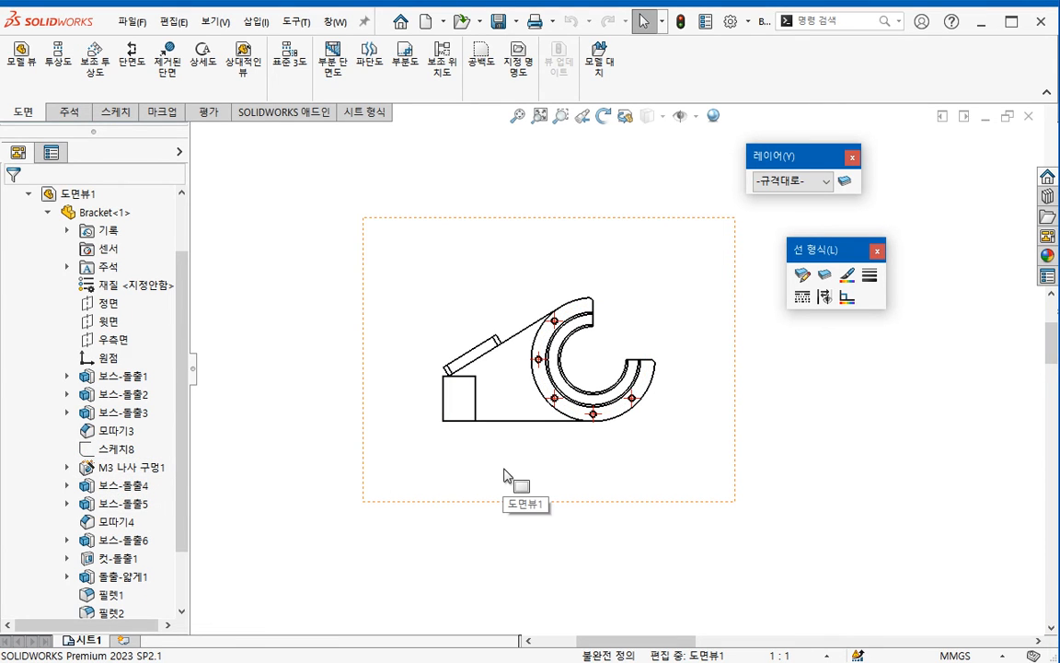
left_click(648, 308)
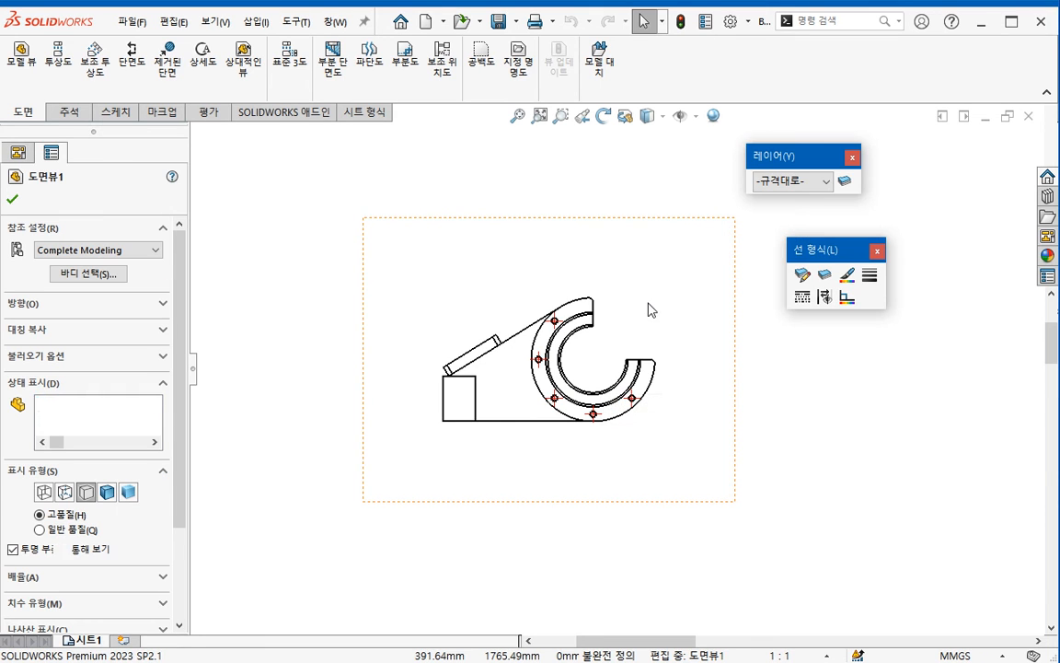
right_click(650, 308)
left_click(723, 476)
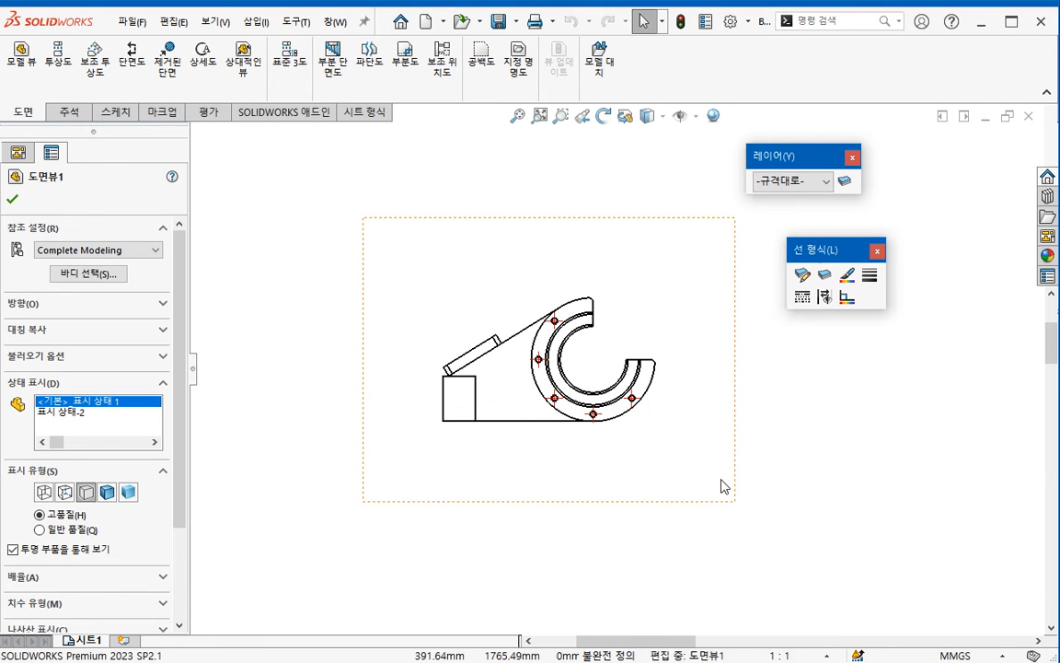
left_click(295, 543)
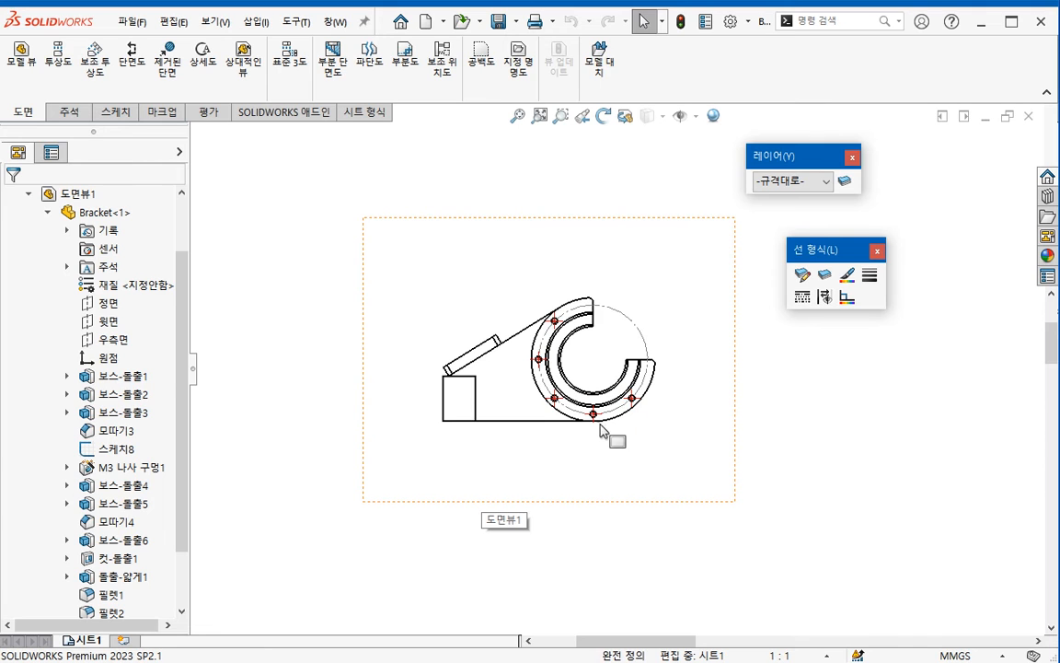
- Reset the sketch display of drawing view 도면뷰1, and hide 스케치8 in the Bracket part model
right_click(677, 291)
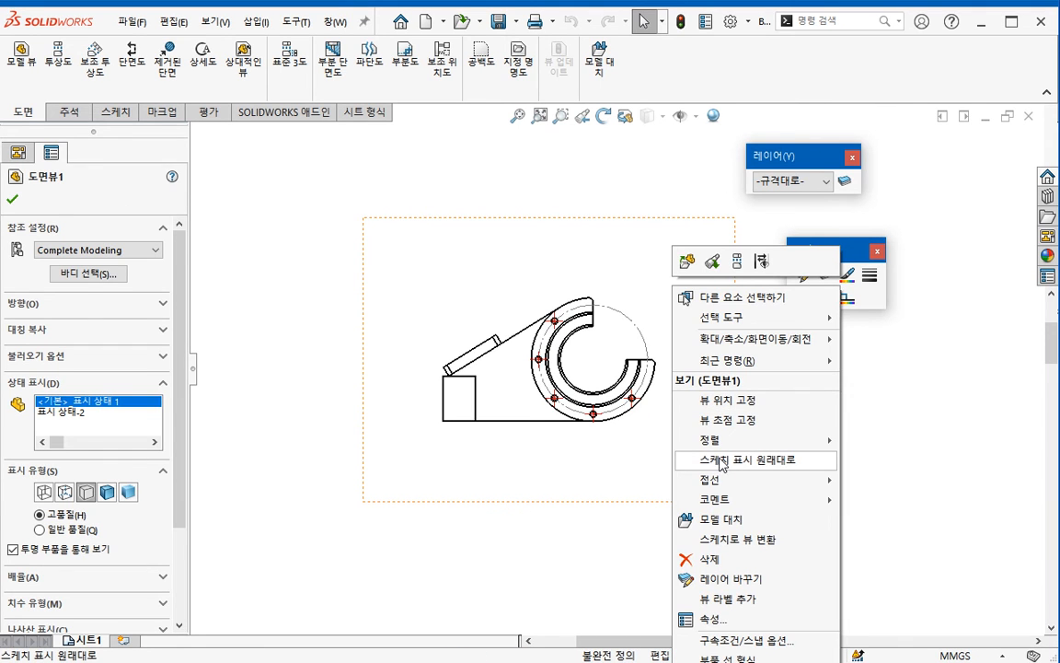
left_click(721, 460)
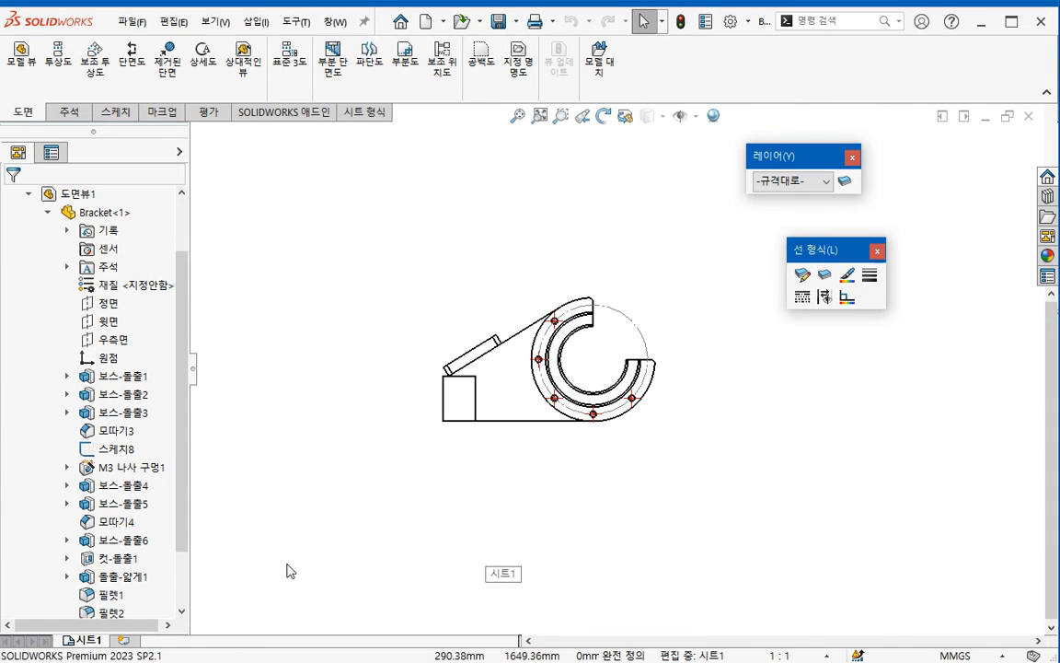
key("ctrl+Tab")
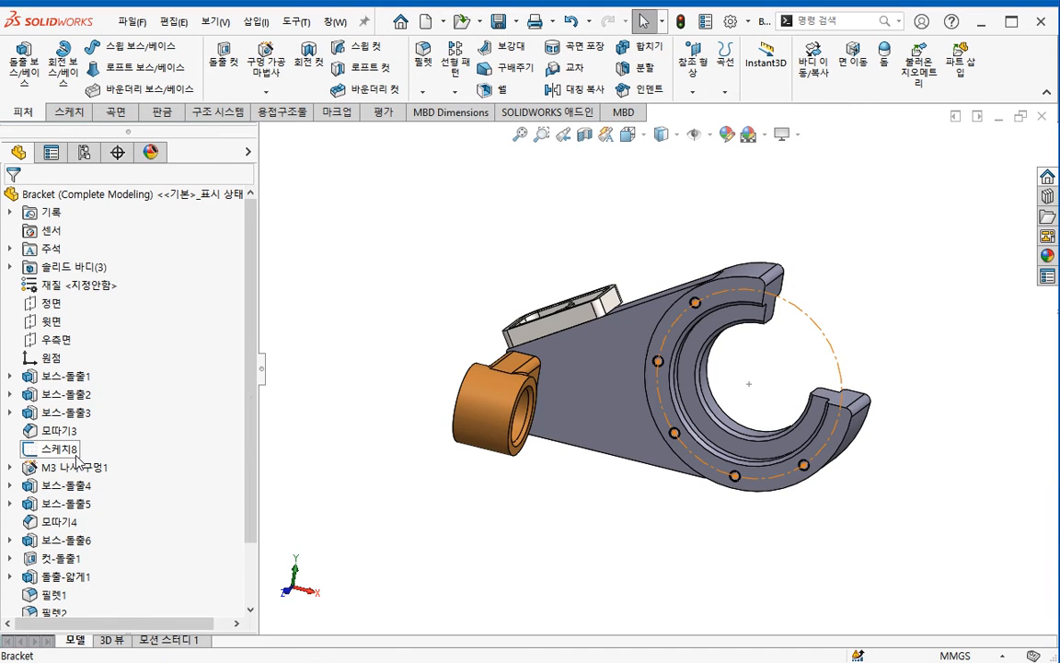
right_click(59, 448)
left_click(128, 438)
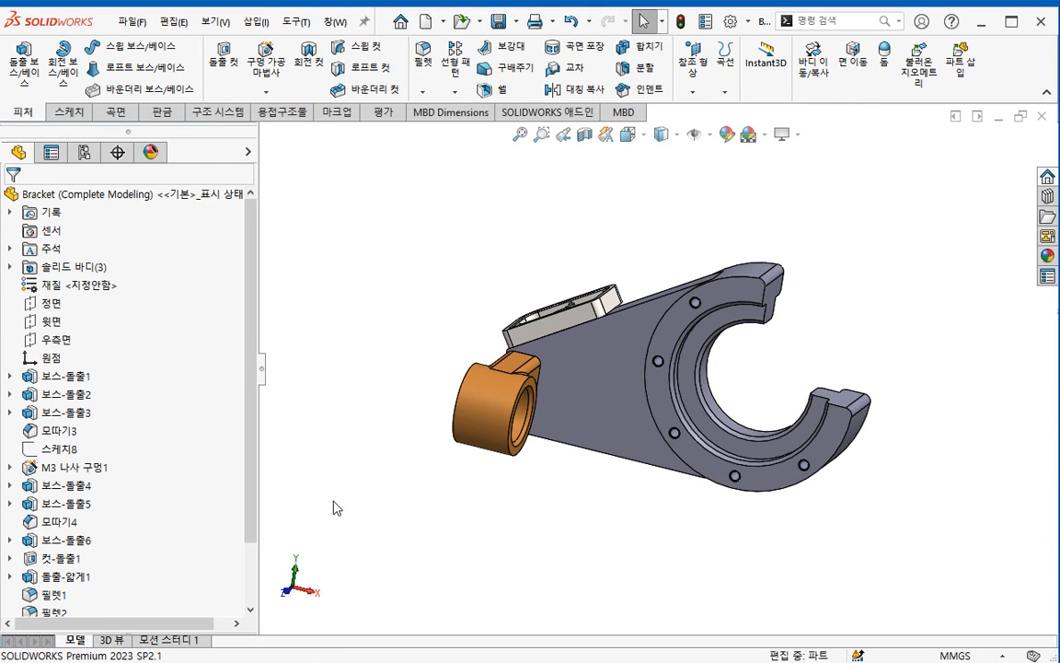
- Return to the Bracket drawing and reset the sketch display of 도면뷰1 to follow the part model
key("ctrl+Tab")
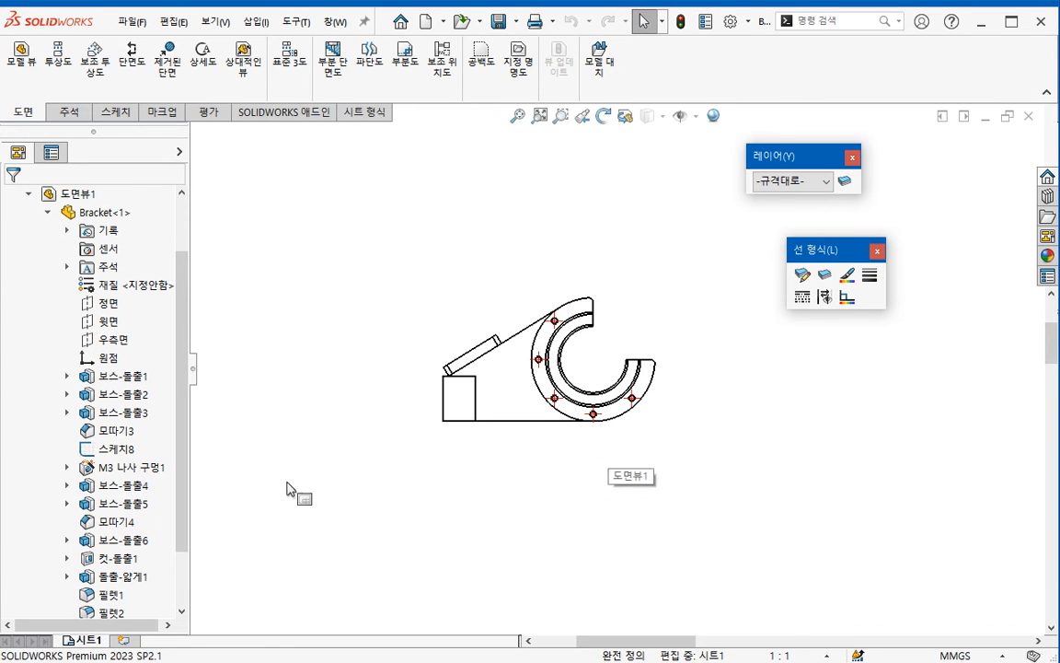
left_click(672, 302)
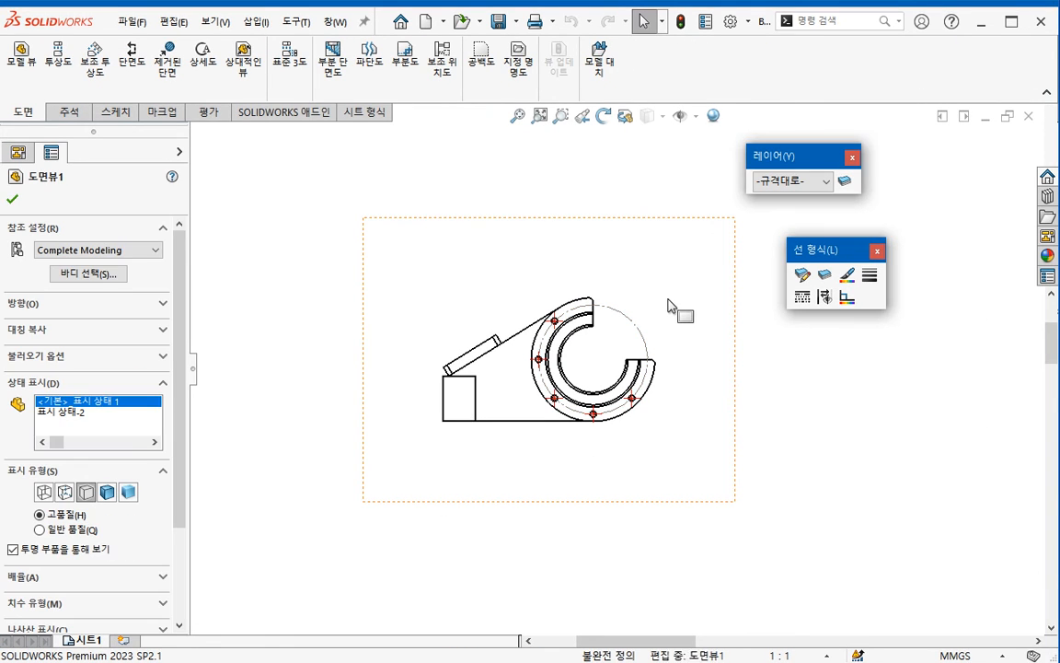
right_click(672, 302)
left_click(725, 475)
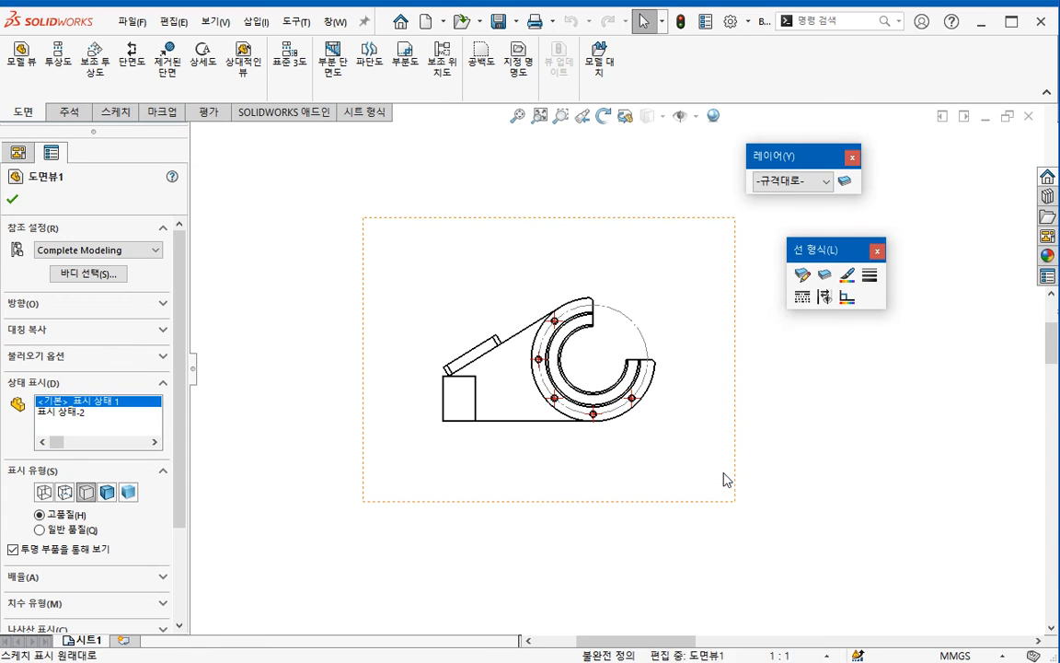
left_click(438, 543)
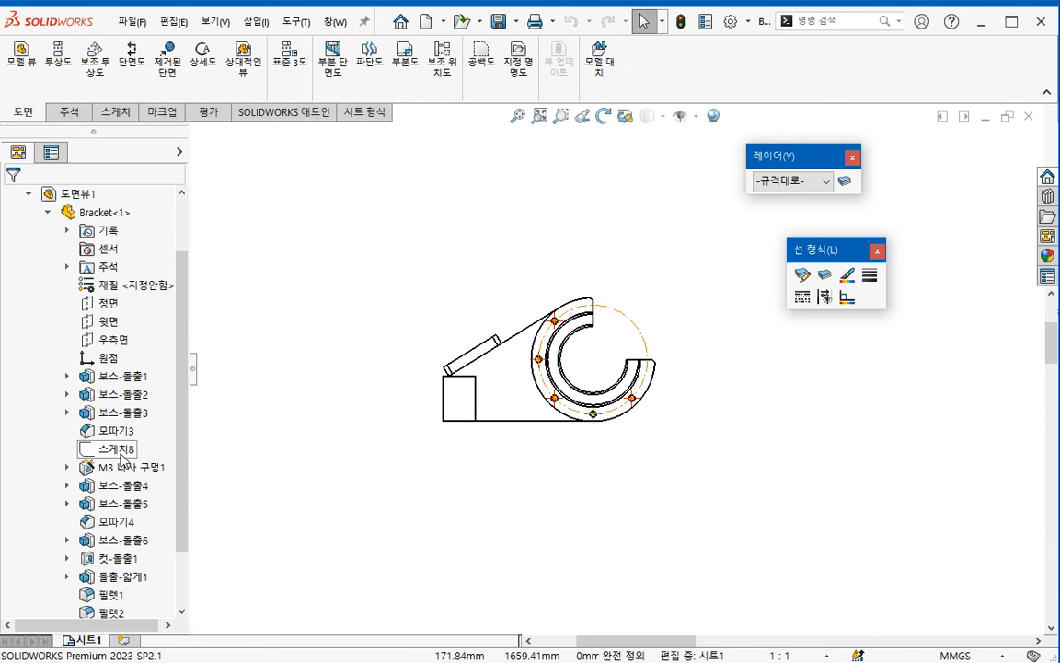
left_click(657, 296)
right_click(656, 295)
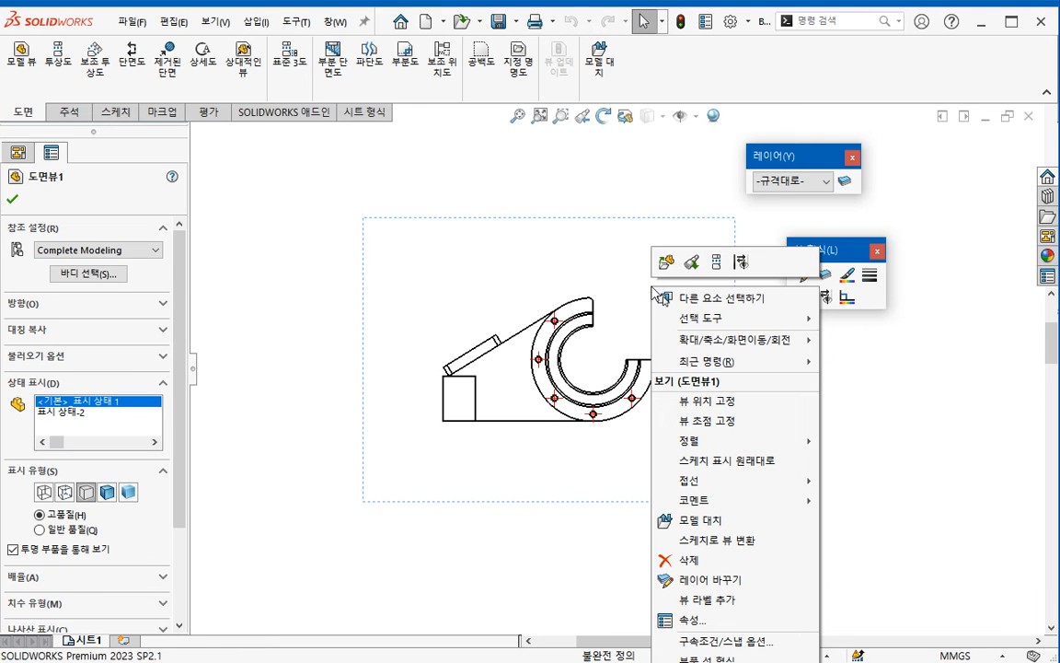
left_click(565, 535)
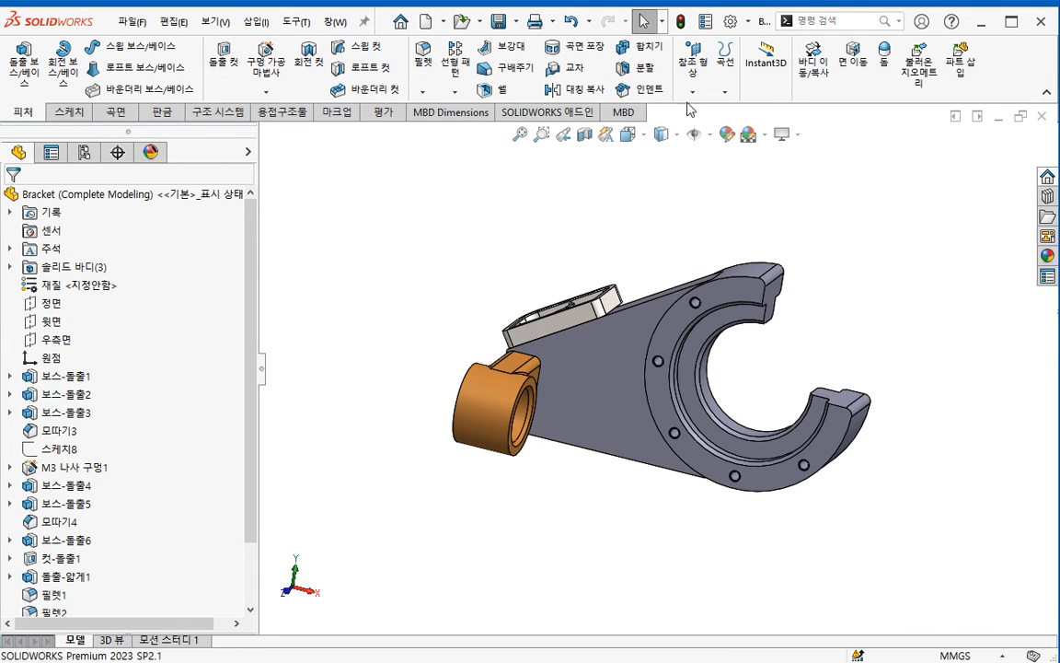
- In the Bracket part, create a reference point at the arc center of the uppermost screw hole on the ring
left_click(692, 91)
left_click(705, 169)
scroll(772, 249, "down", 3)
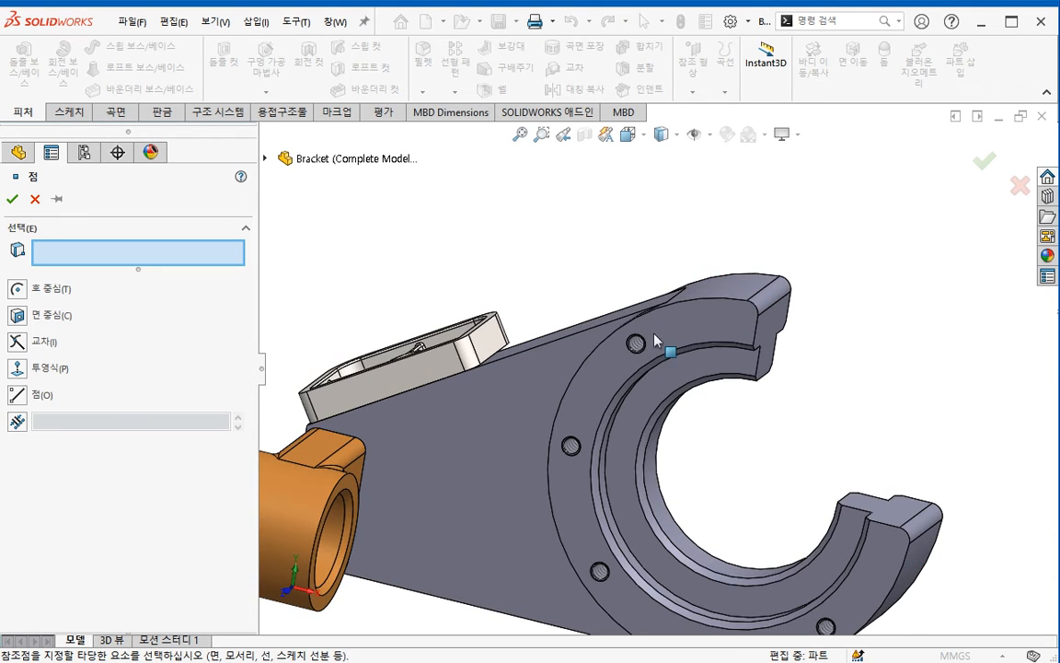
left_click(677, 370)
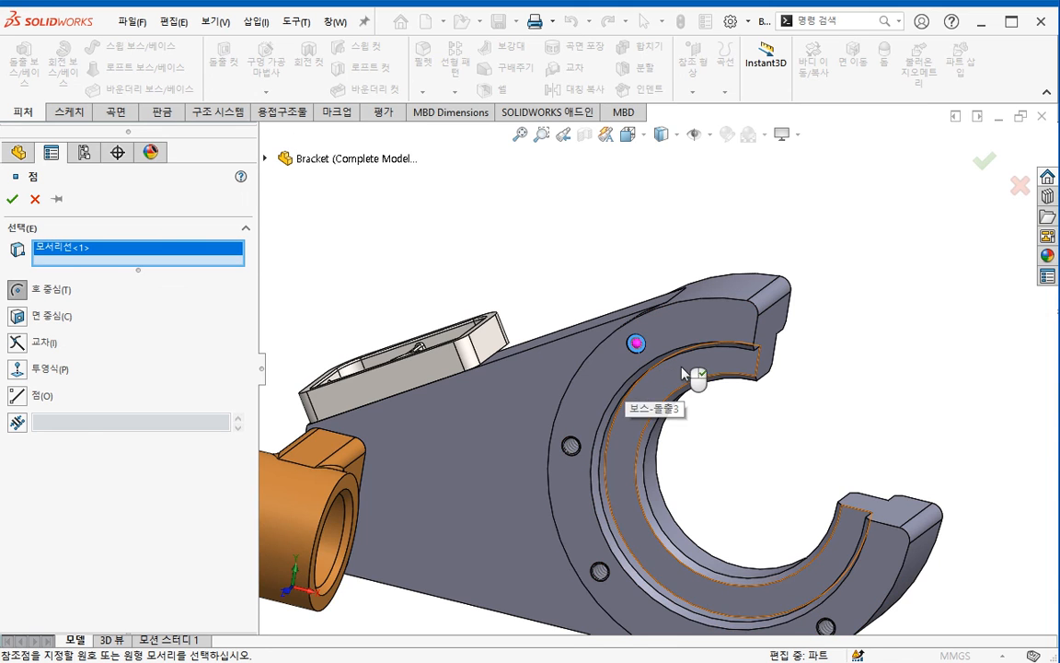
key("Return")
- Create a second reference point at the center of the neighbouring screw hole, clearing the wrong selections first
left_click(692, 91)
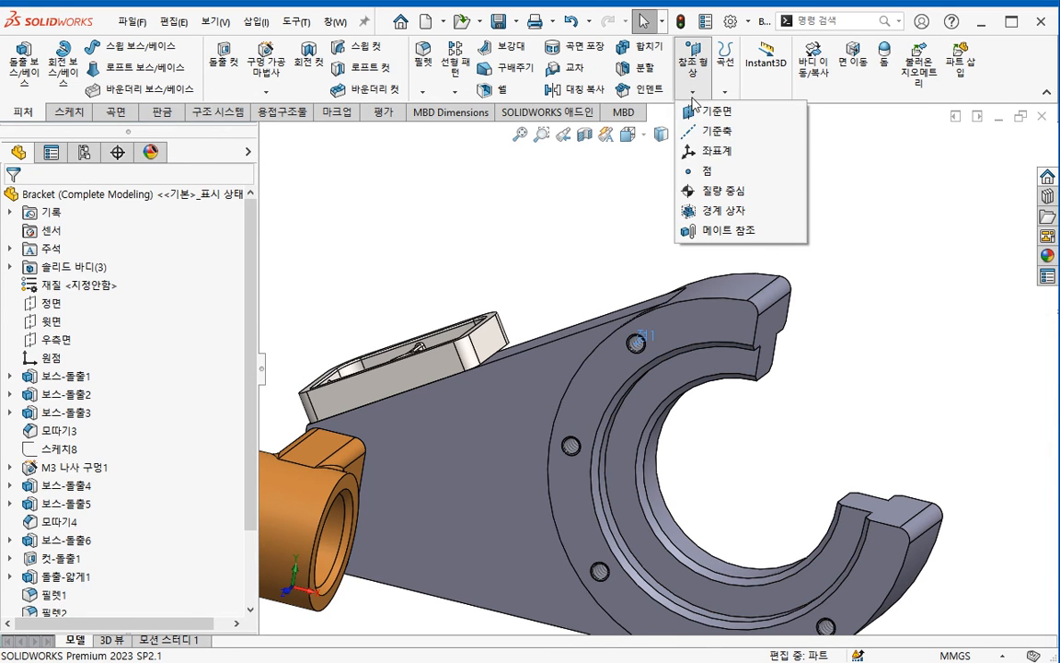
left_click(697, 173)
left_click(629, 450)
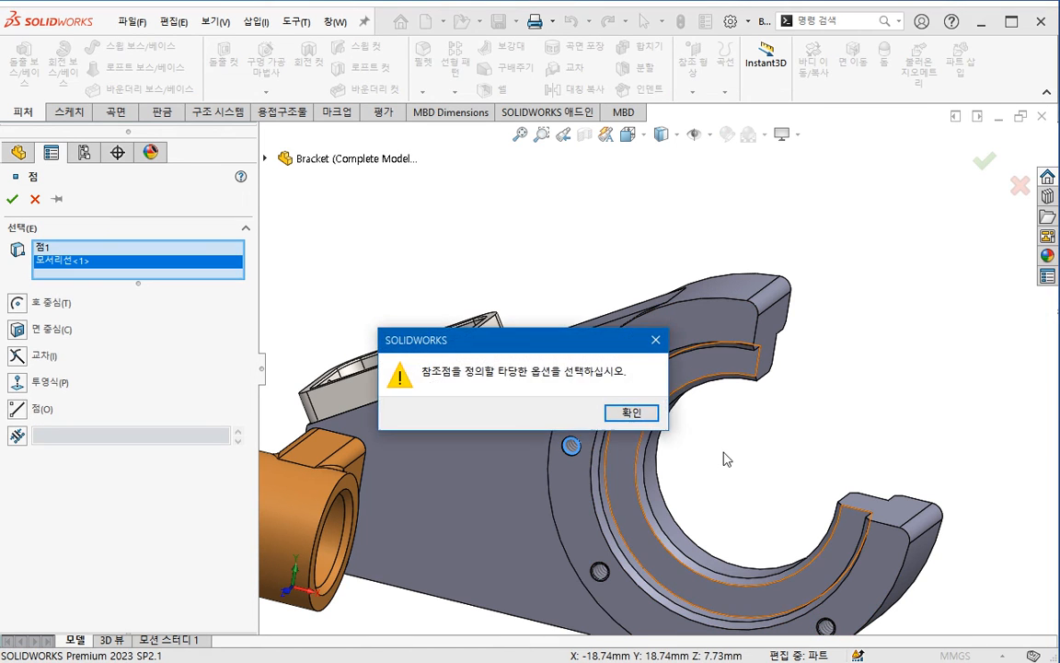
left_click(644, 416)
scroll(563, 489, "down", 5)
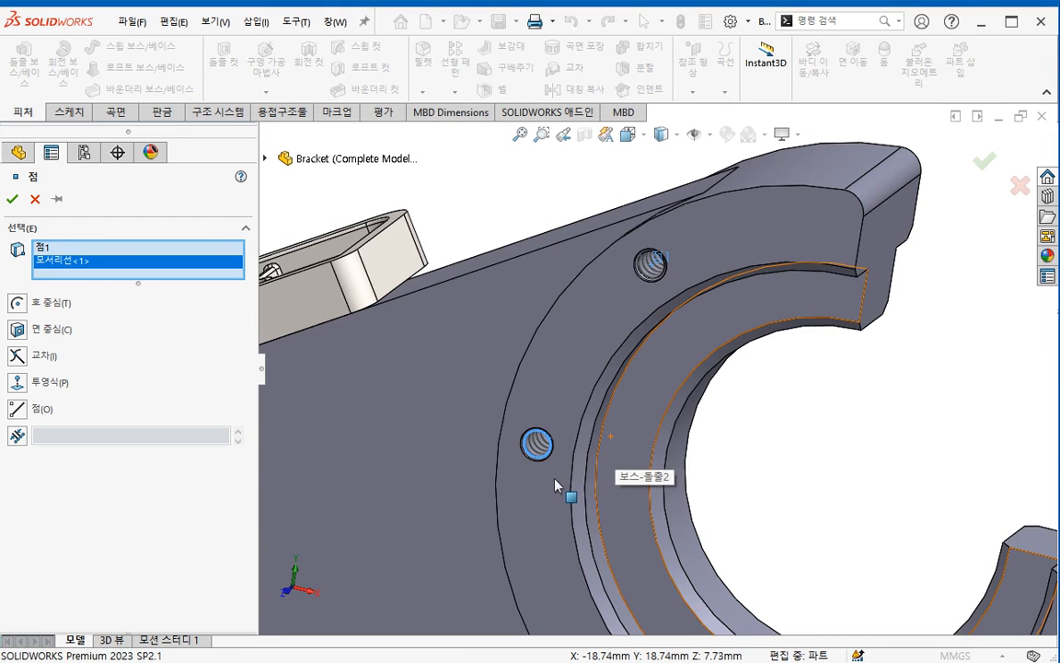
right_click(104, 262)
left_click(151, 268)
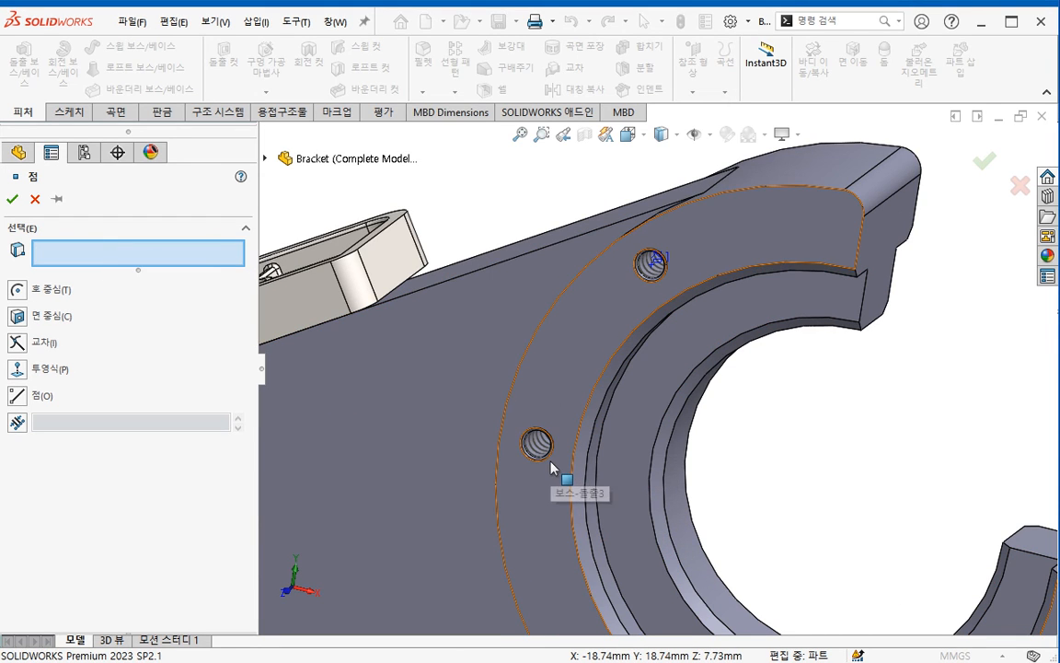
left_click(549, 459)
right_click(550, 460)
- Create a reference axis through the orange cylindrical boss and lengthen it beyond both ends
scroll(709, 449, "up", 3)
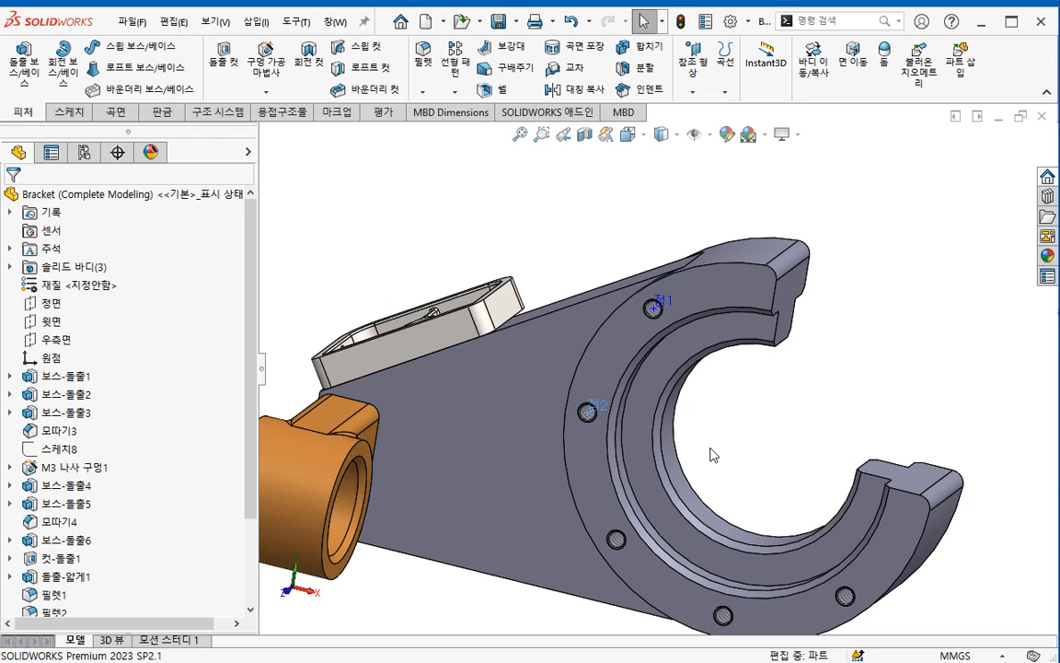
scroll(727, 449, "up", 2)
middle_click_drag(747, 467, 733, 442, "ctrl")
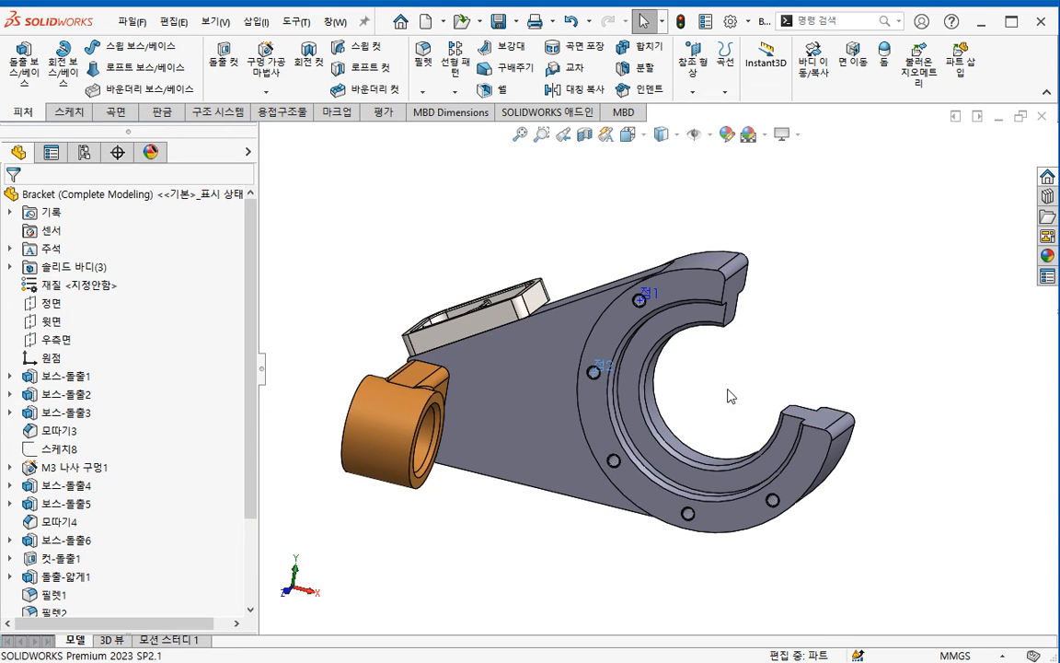
left_click(693, 57)
left_click(713, 126)
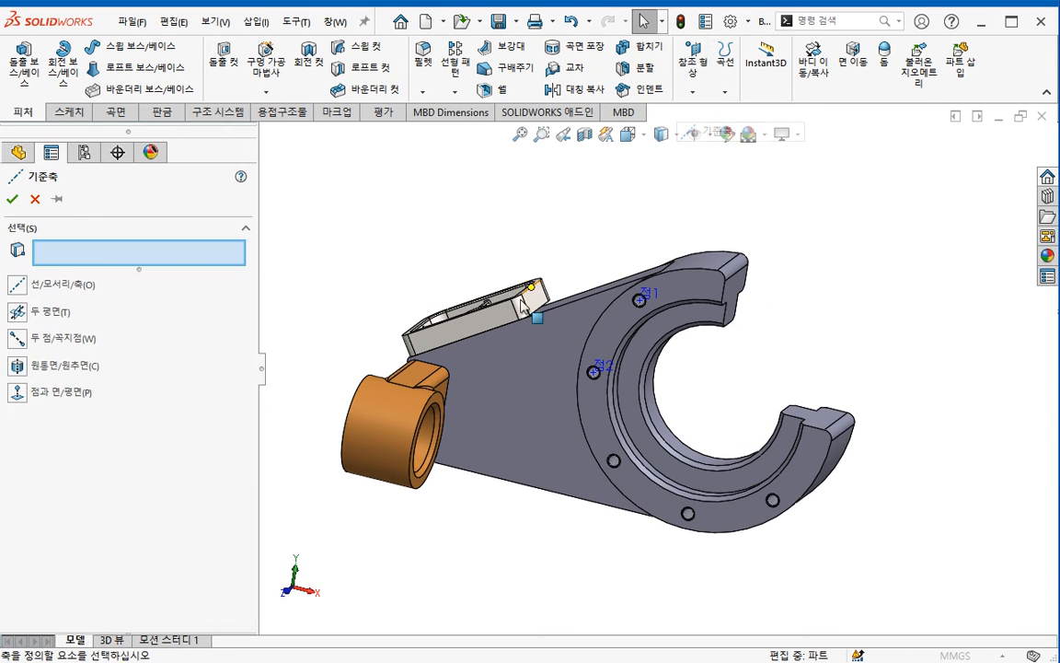
left_click(400, 434)
left_click(12, 199)
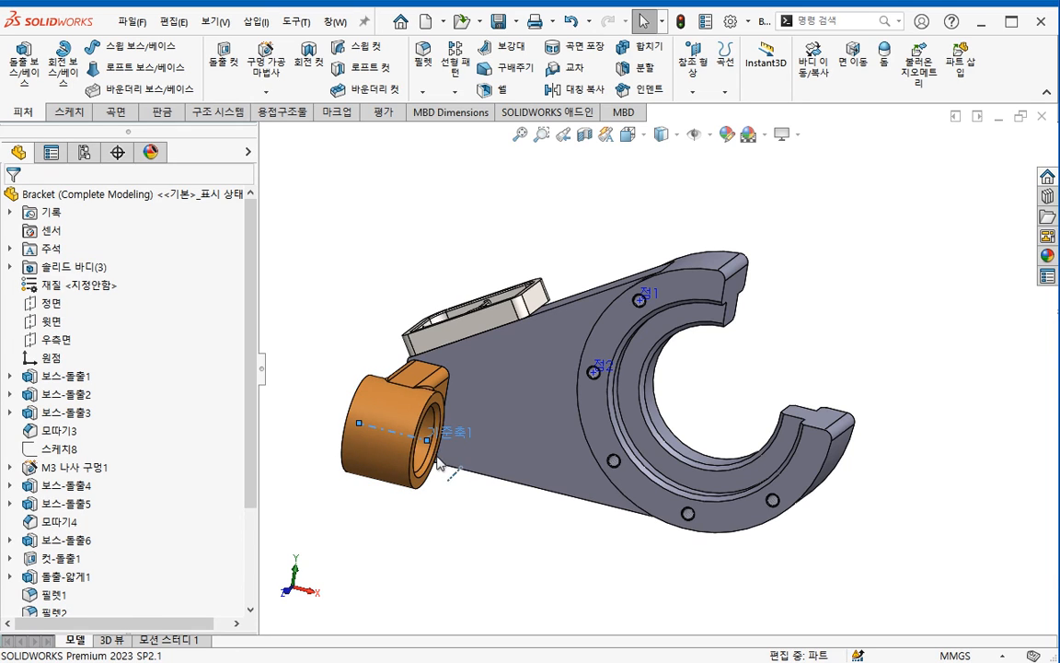
left_click(365, 426)
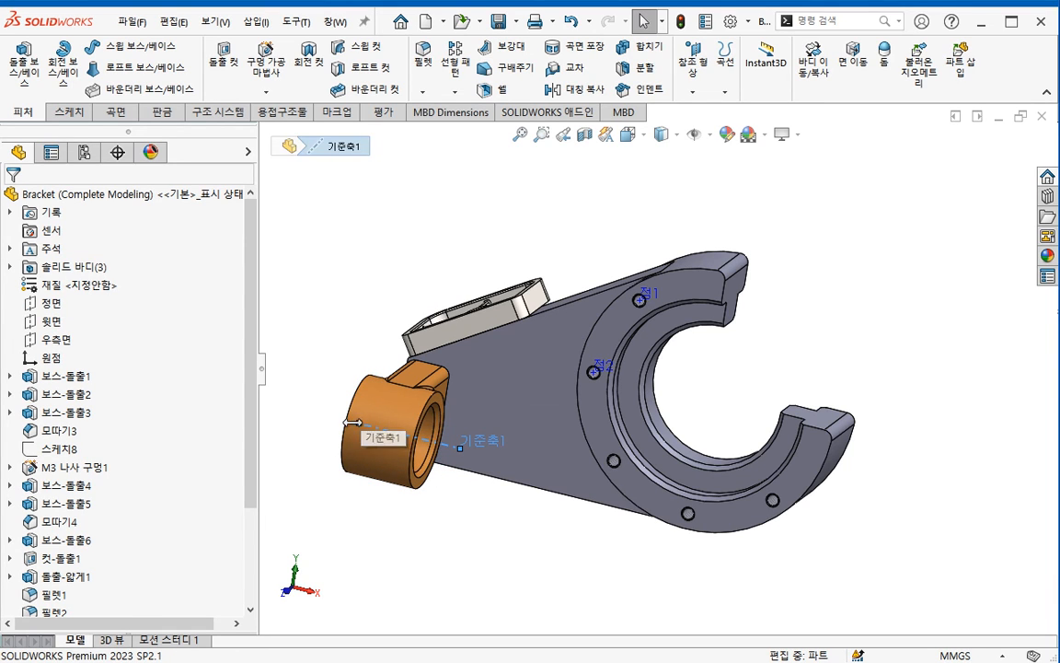
left_click(469, 540)
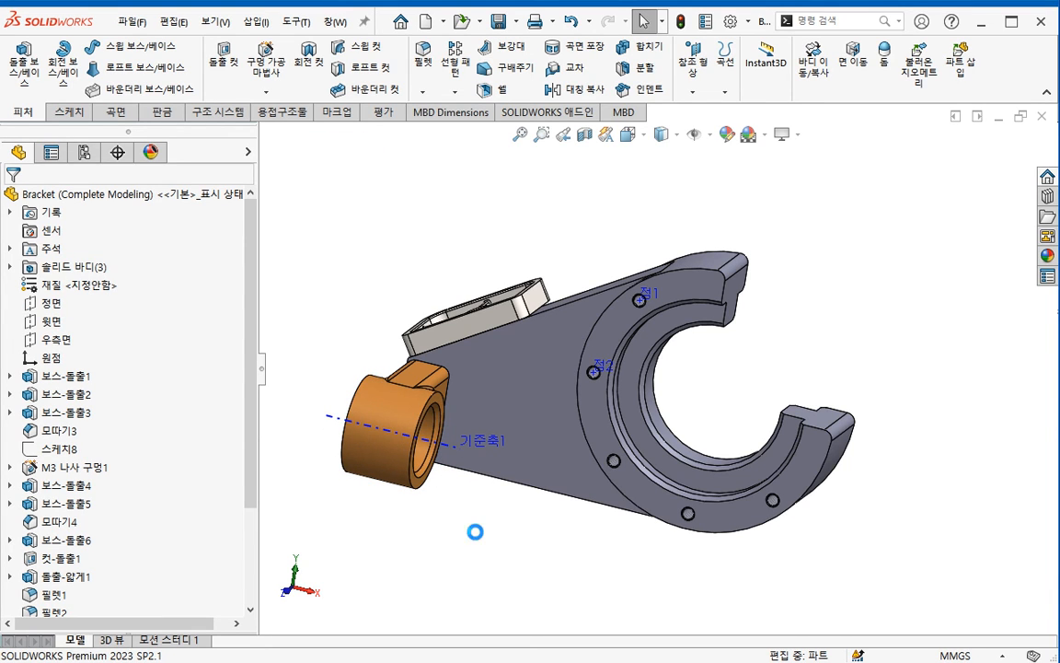
- Return to the Bracket drawing and turn on the display of reference axes
key("ctrl+Tab")
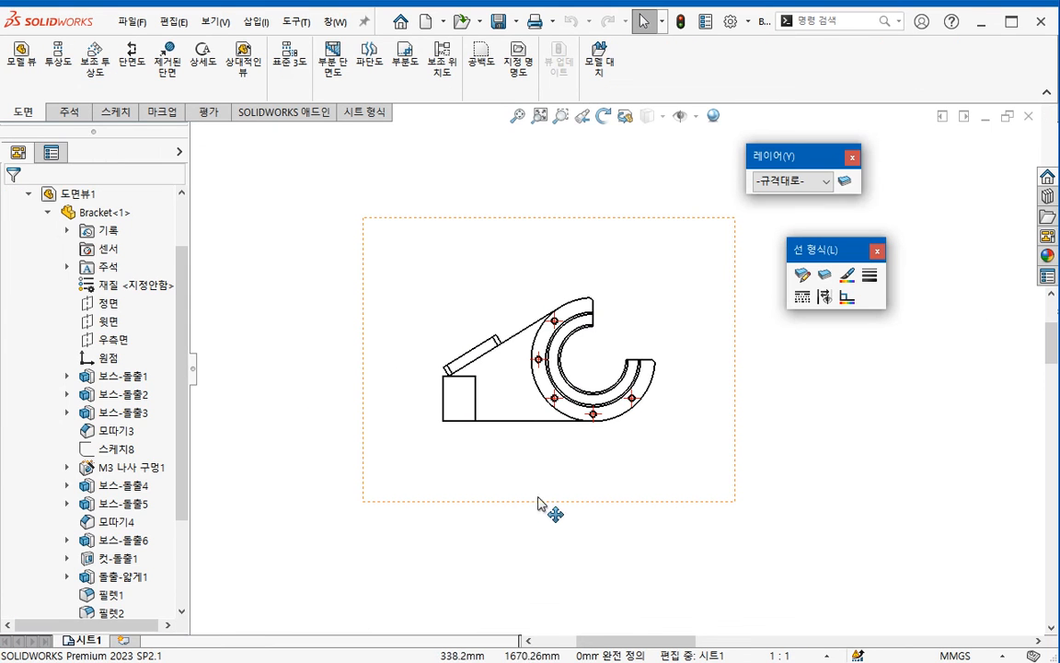
left_click(581, 456)
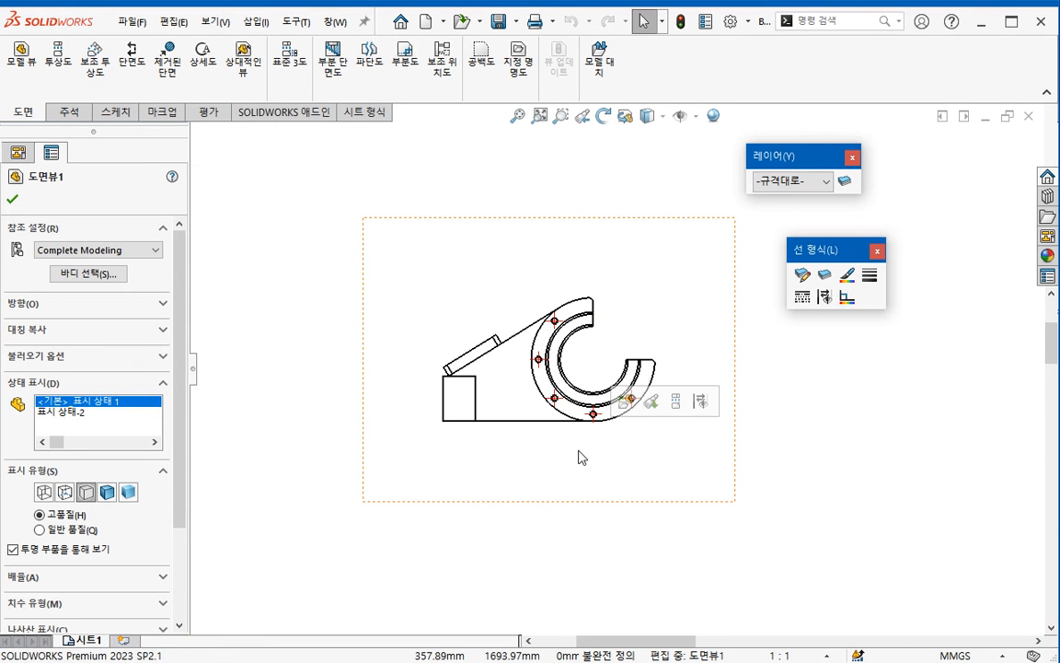
left_click(696, 116)
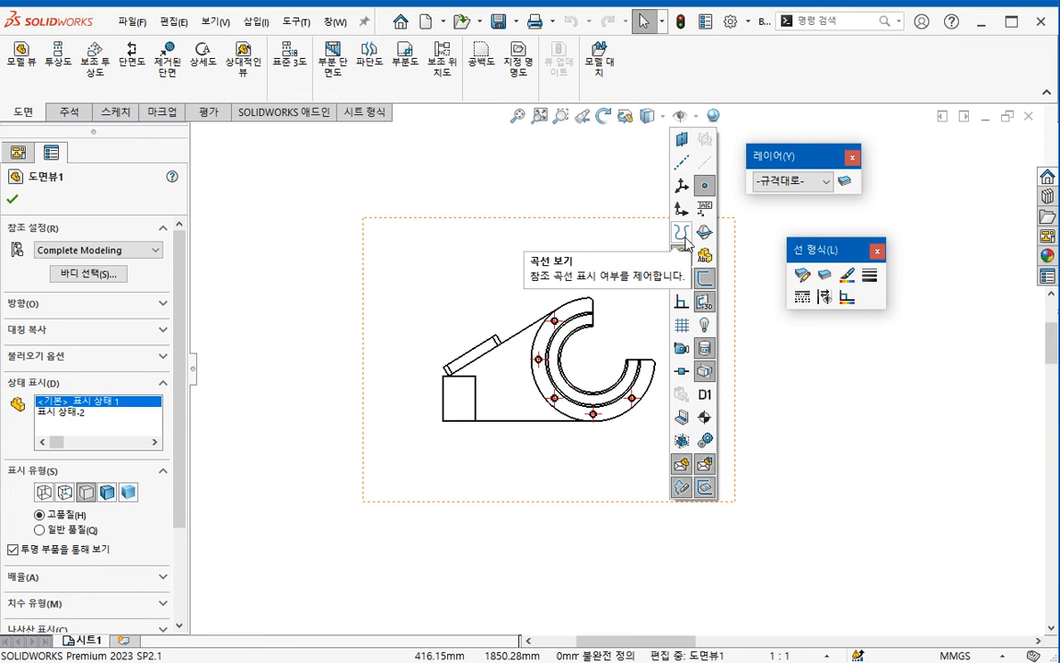
left_click(569, 274)
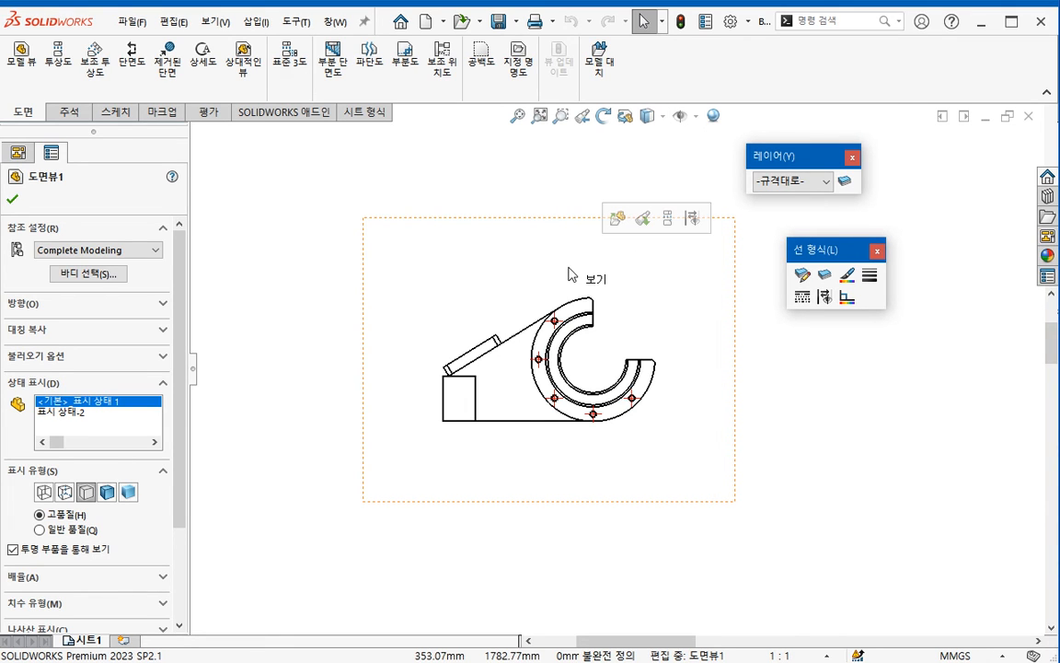
scroll(569, 275, "down", 3)
left_click(614, 418)
scroll(603, 418, "down", 2)
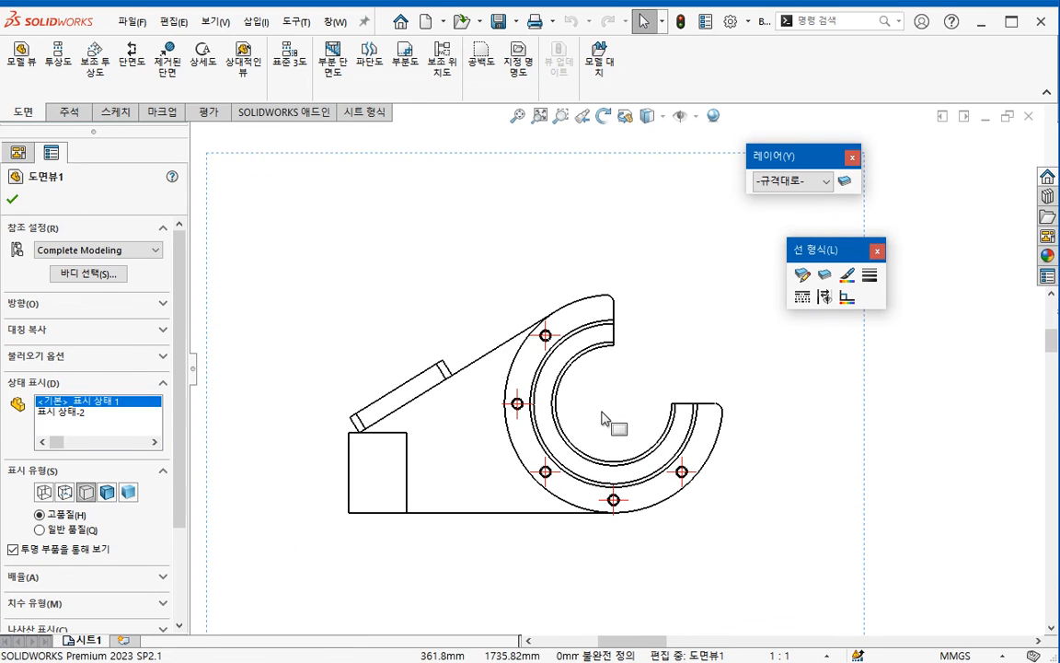
key("Escape")
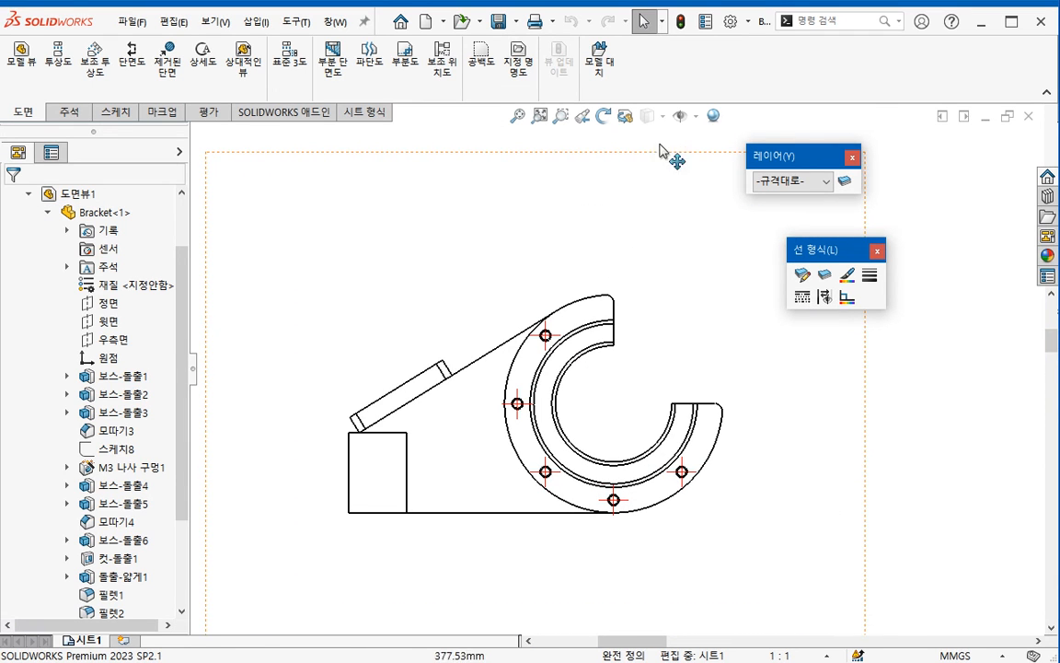
left_click(680, 116)
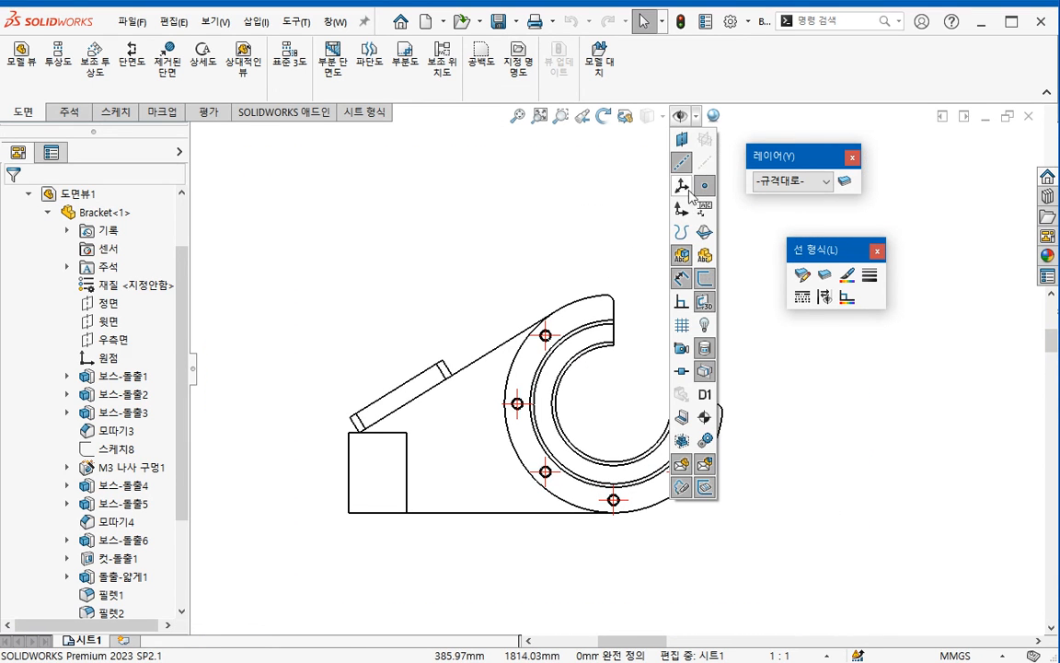
left_click(791, 416)
scroll(739, 501, "up", 1)
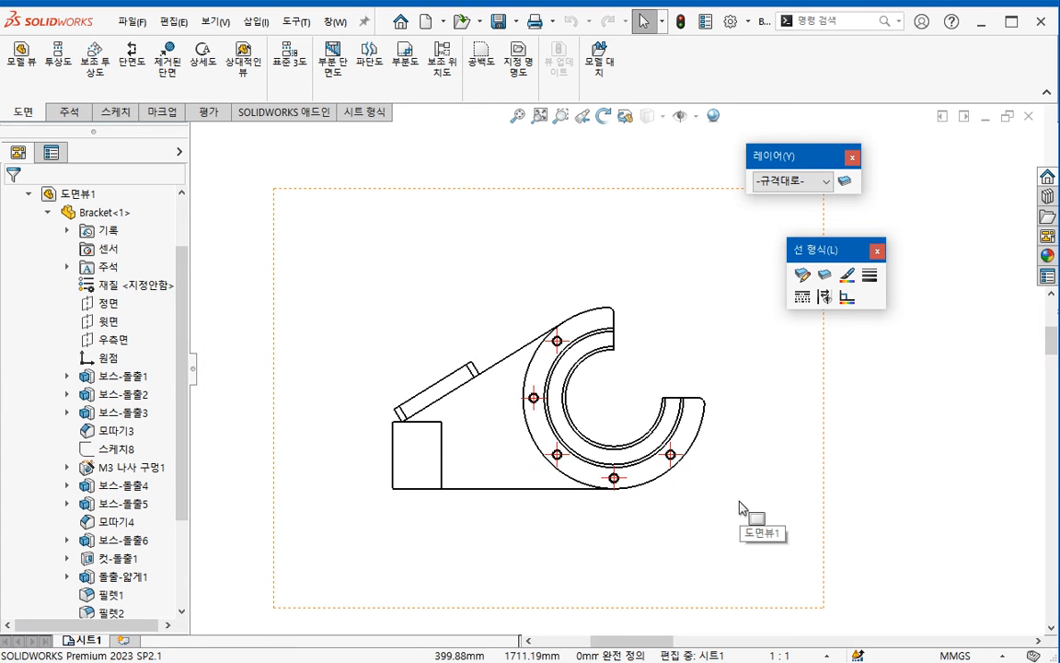
middle_click_drag(725, 517, 691, 489)
- Reset the sketch display of drawing view 도면뷰1 to bring in reference points 점1 and 점2
right_click(672, 300)
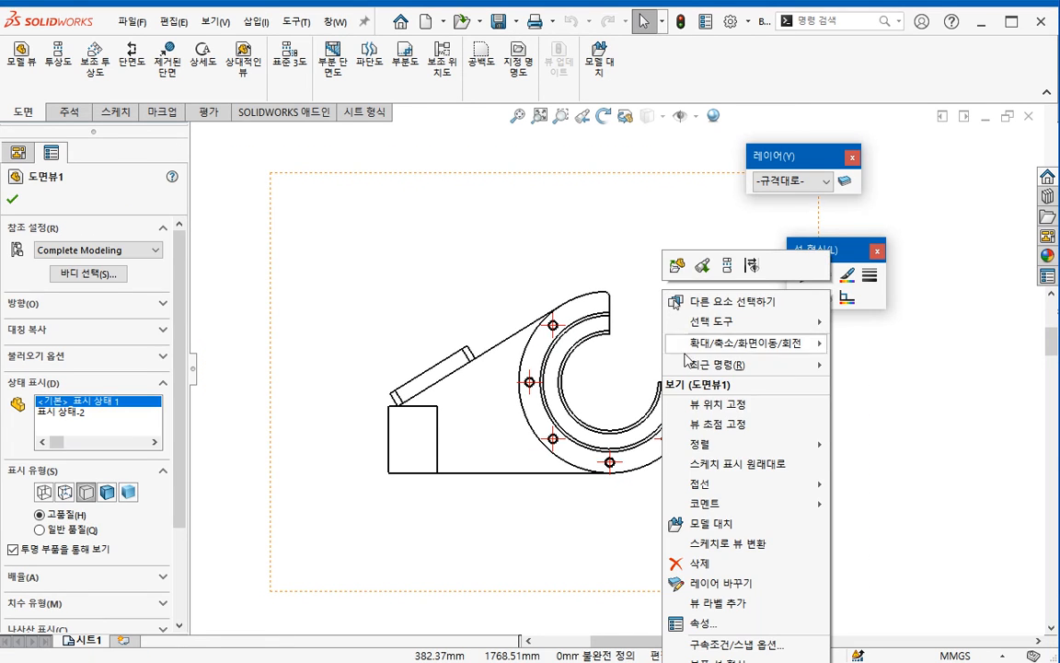
left_click(724, 478)
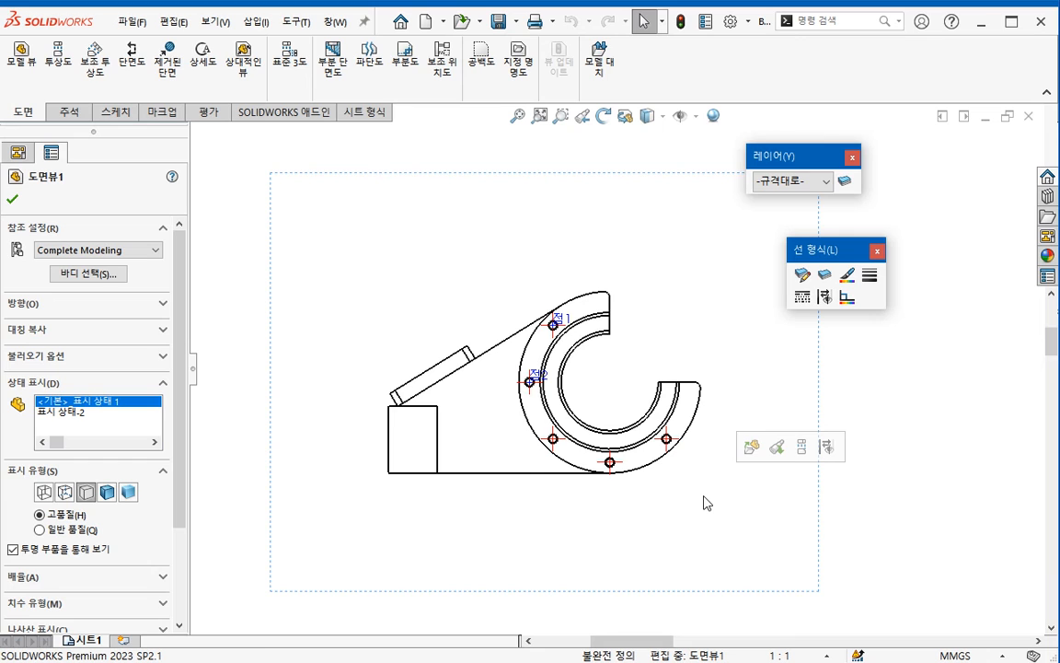
right_click(679, 307)
left_click(719, 472)
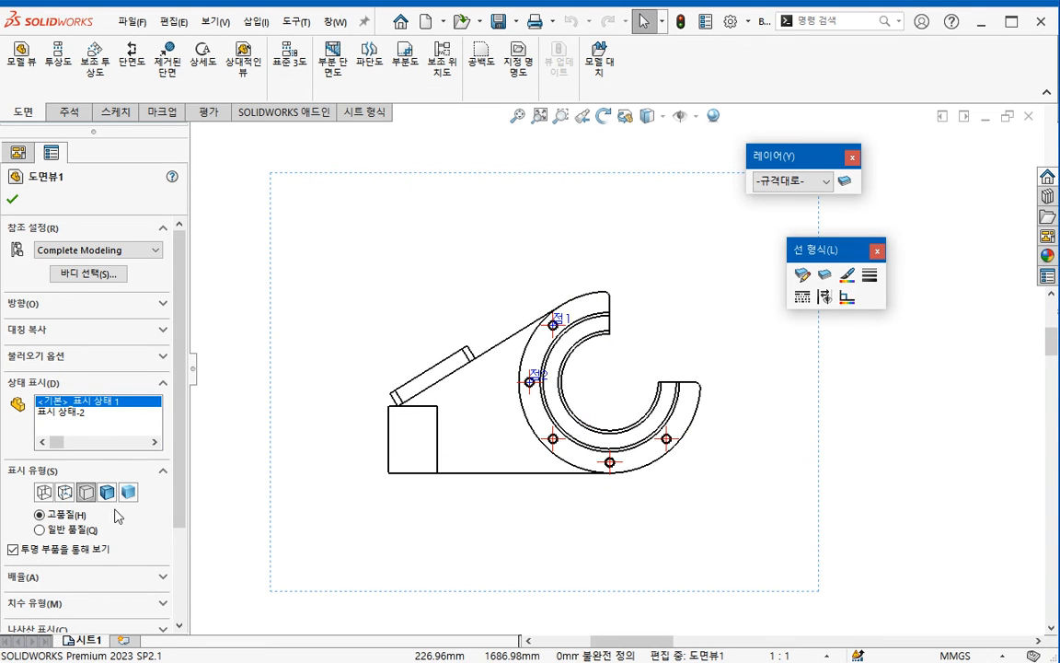
- Set the display style of drawing view 도면뷰1 to hidden lines visible
left_click(65, 493)
right_click(461, 384)
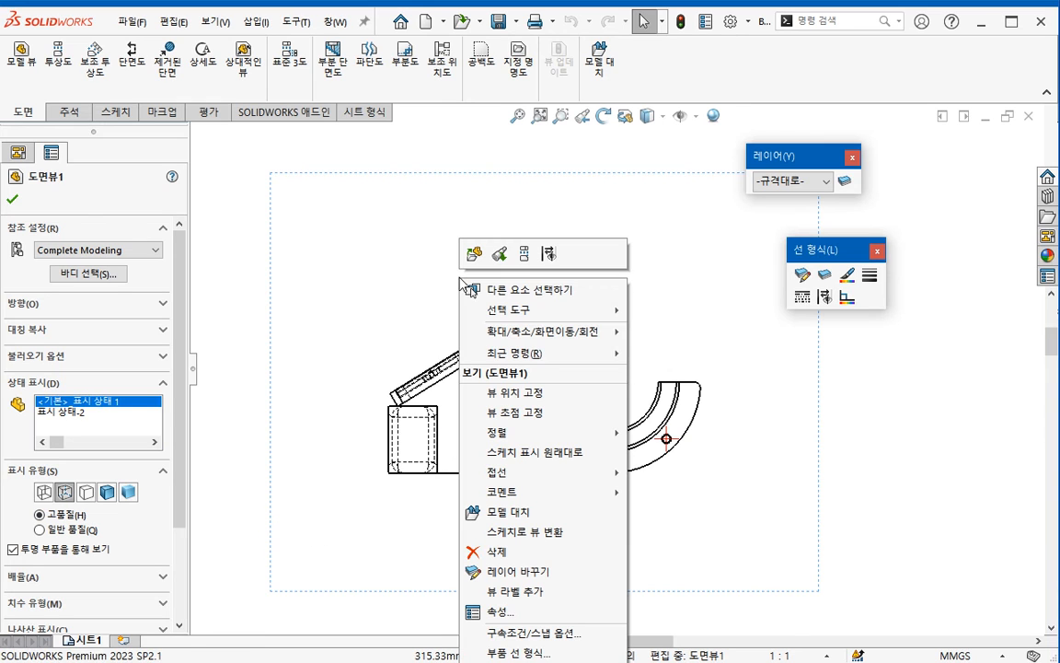
left_click(446, 287)
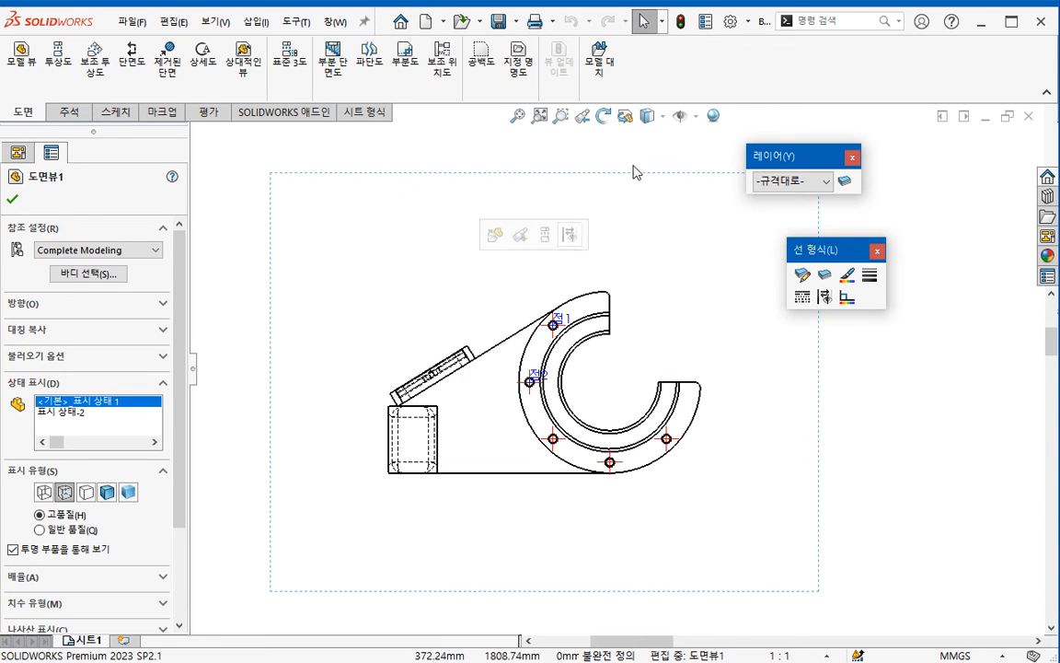
- Turn off the display of origins and reference points for drawing view 도면뷰1
left_click(681, 115)
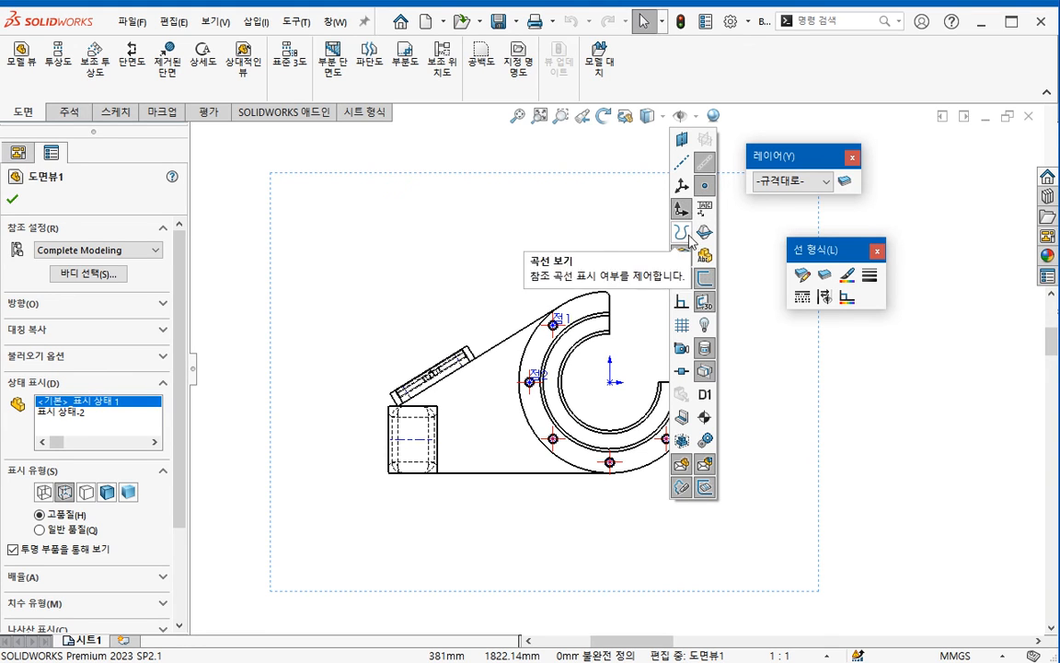
left_click(681, 209)
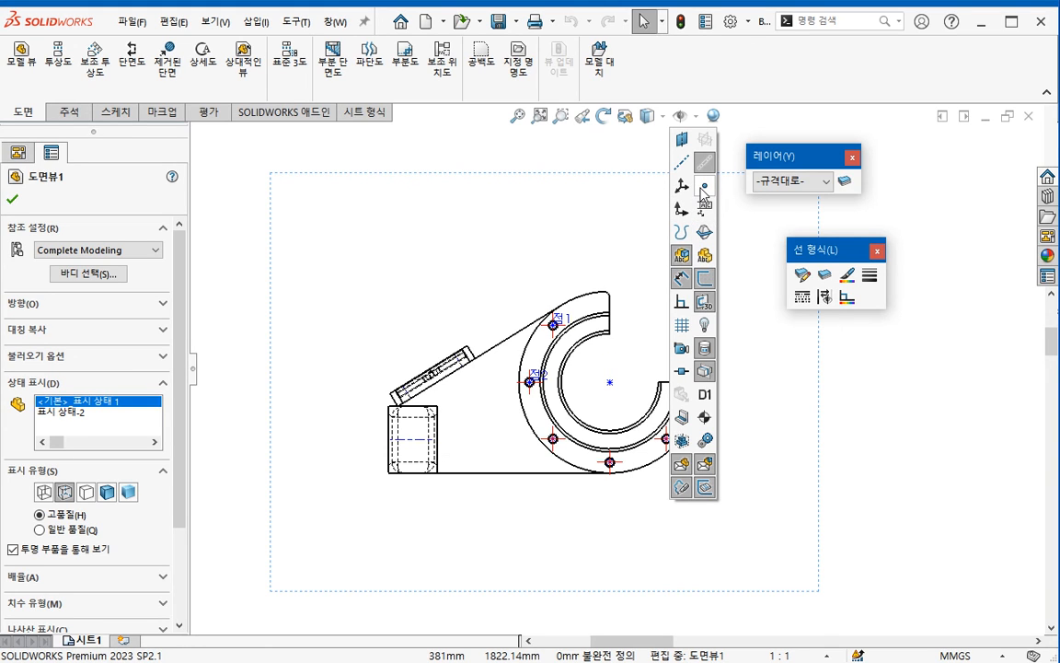
left_click(704, 185)
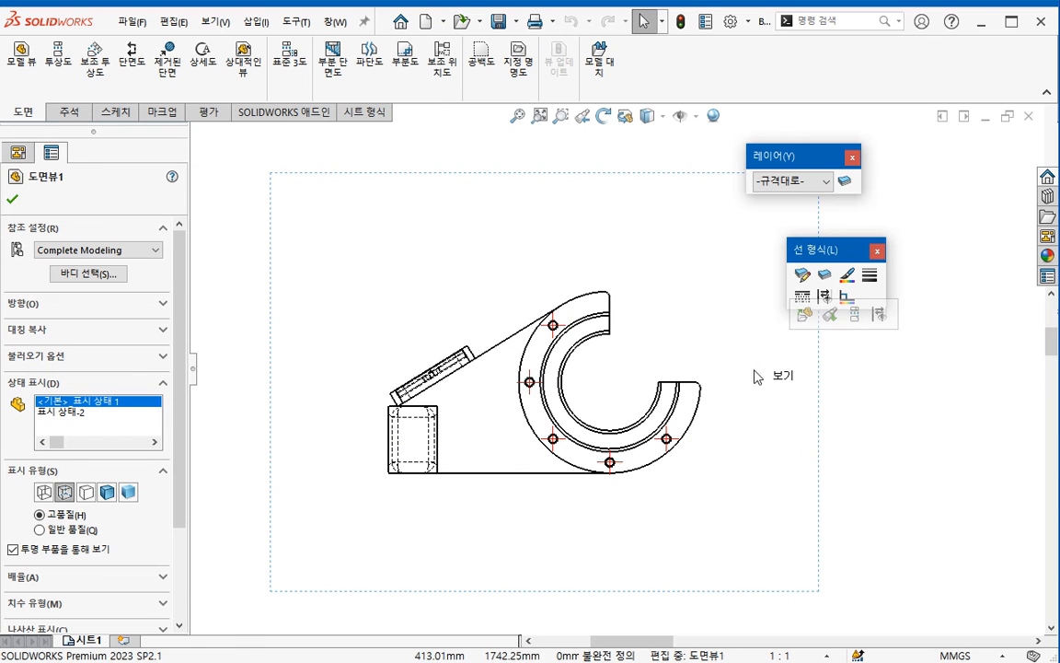
right_click(717, 307)
key("Escape")
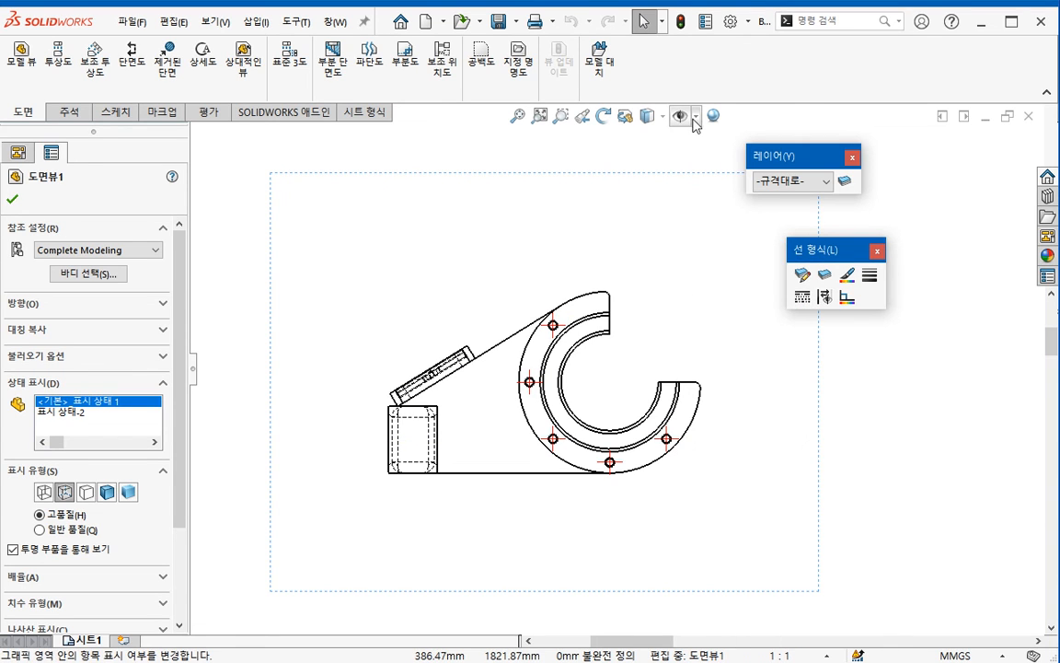
- Turn on the display of reference points and temporary axes, and reset the sketch display of drawing view 도면뷰1 to bring in 점1 and 점2
left_click(696, 116)
left_click(704, 188)
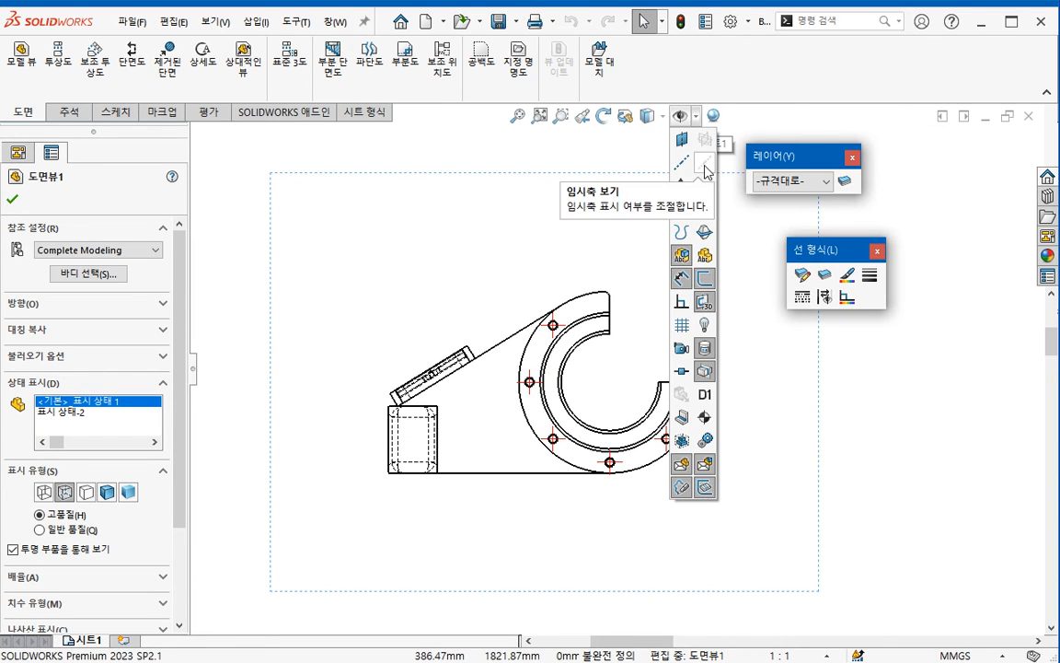
left_click(705, 168)
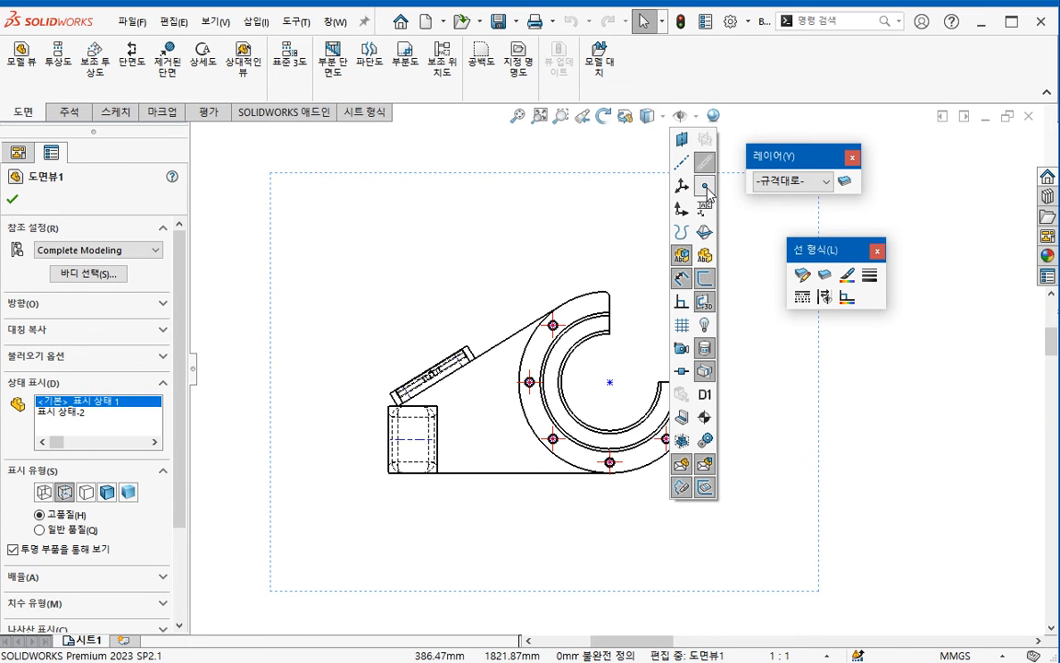
right_click(691, 289)
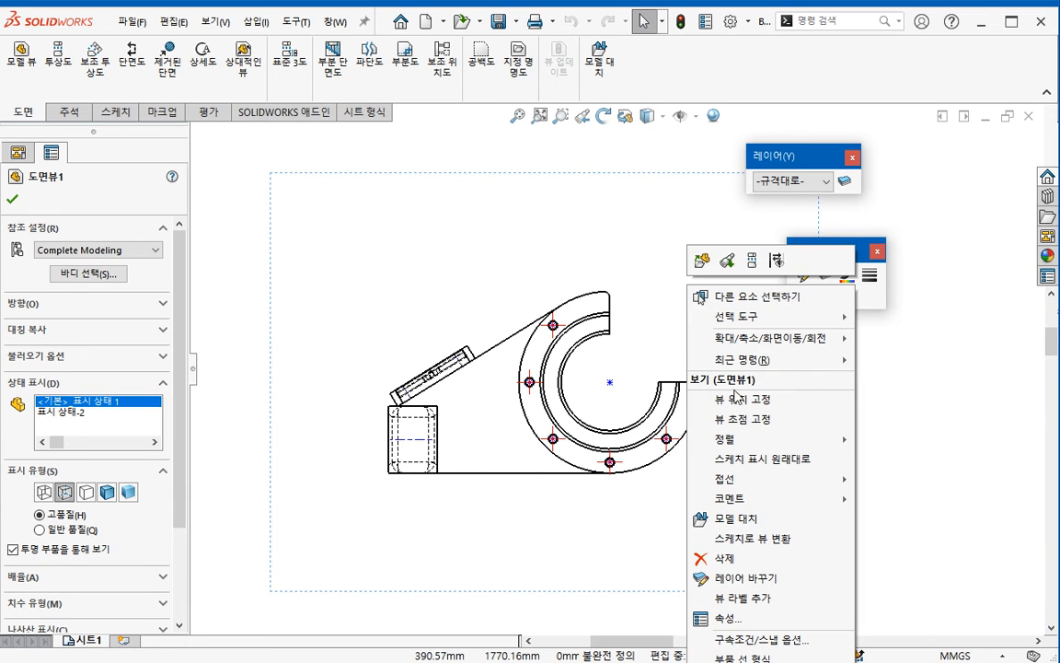
key("Escape")
right_click(698, 338)
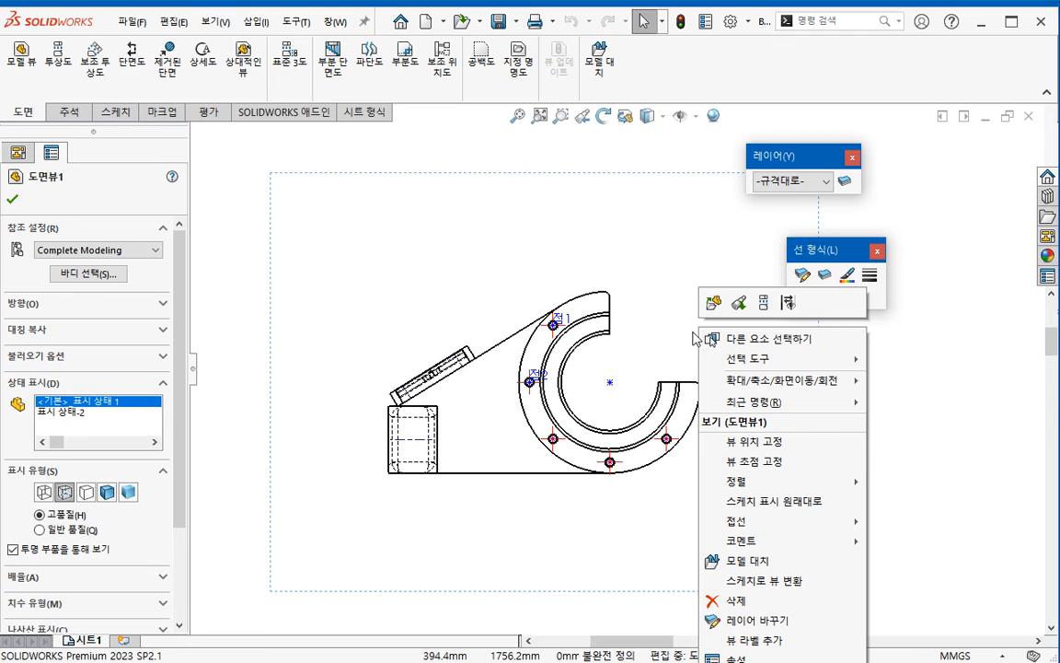
key("Escape")
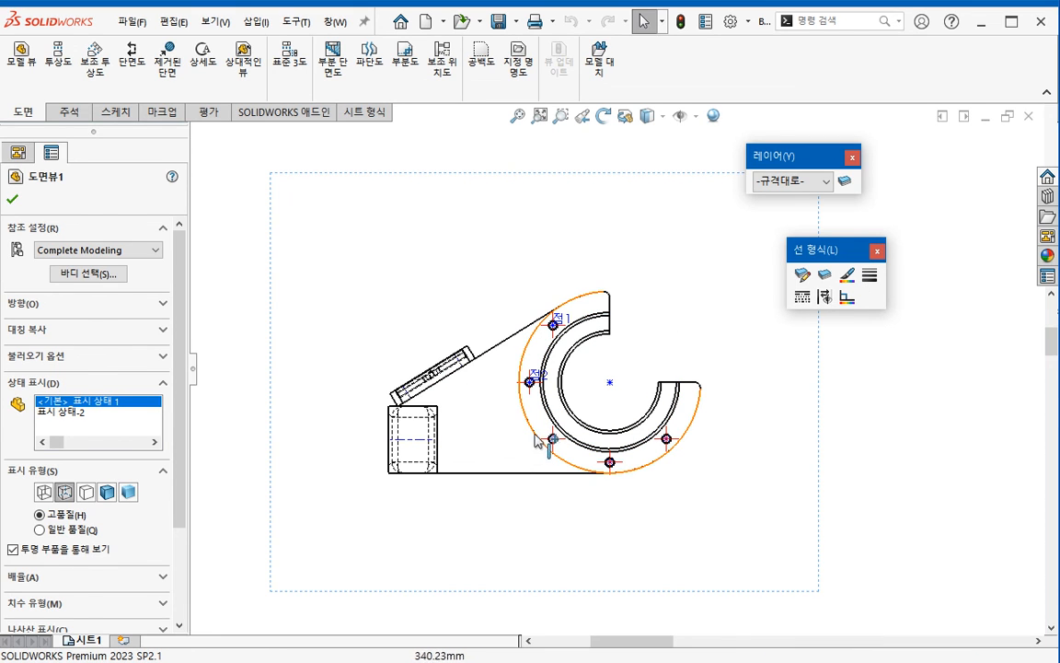
key("Escape")
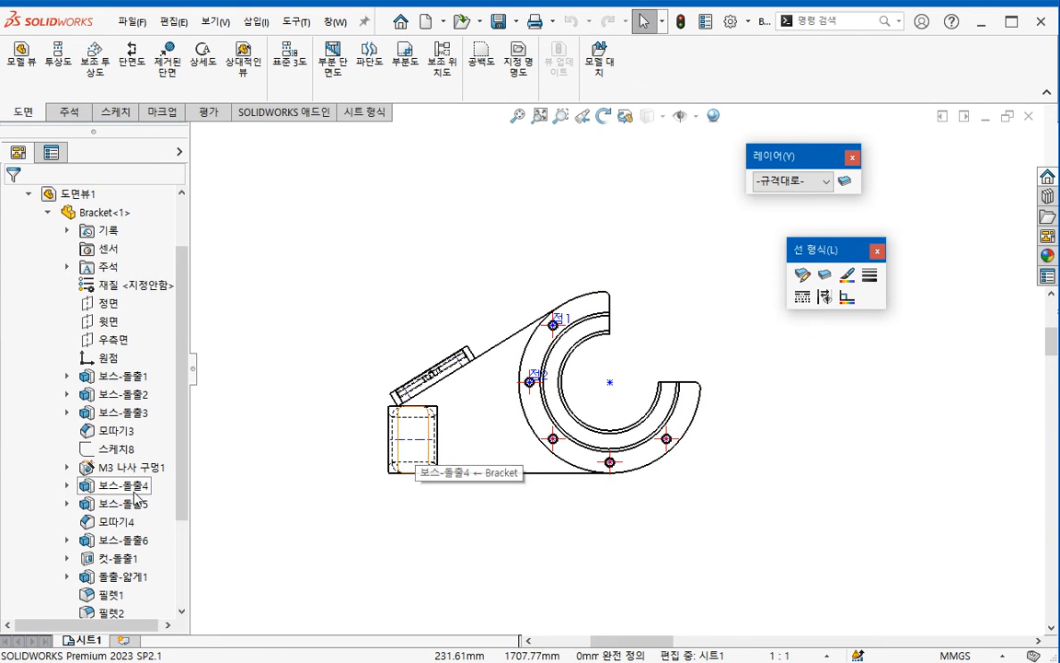
- Show reference axis 기준축1 of the Bracket in drawing view 도면뷰1
scroll(137, 534, "down", 3)
left_click(120, 595)
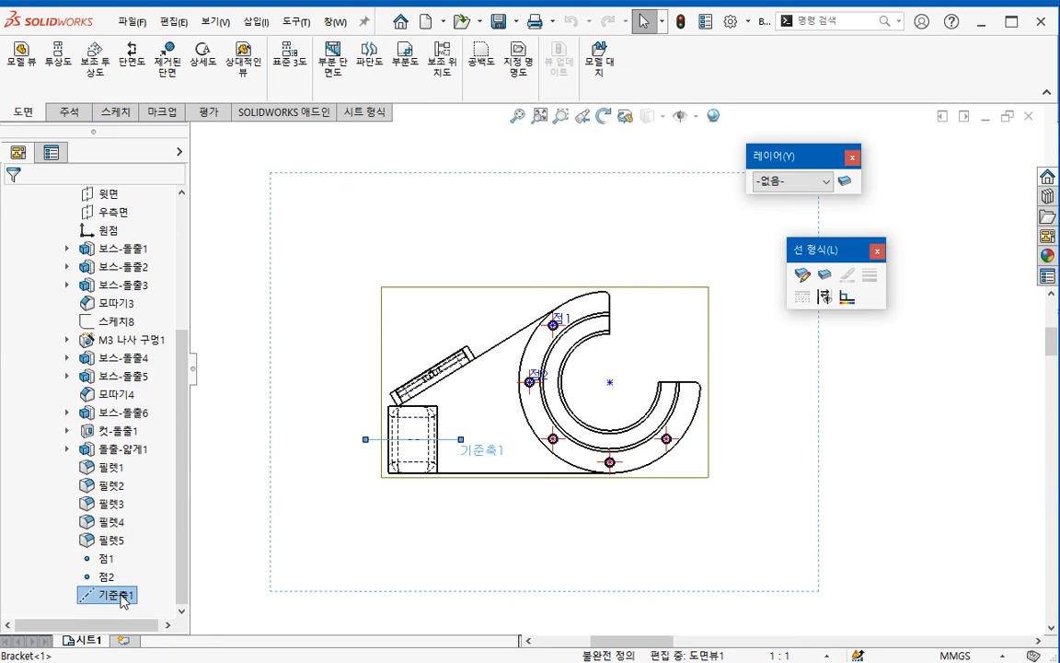
right_click(121, 596)
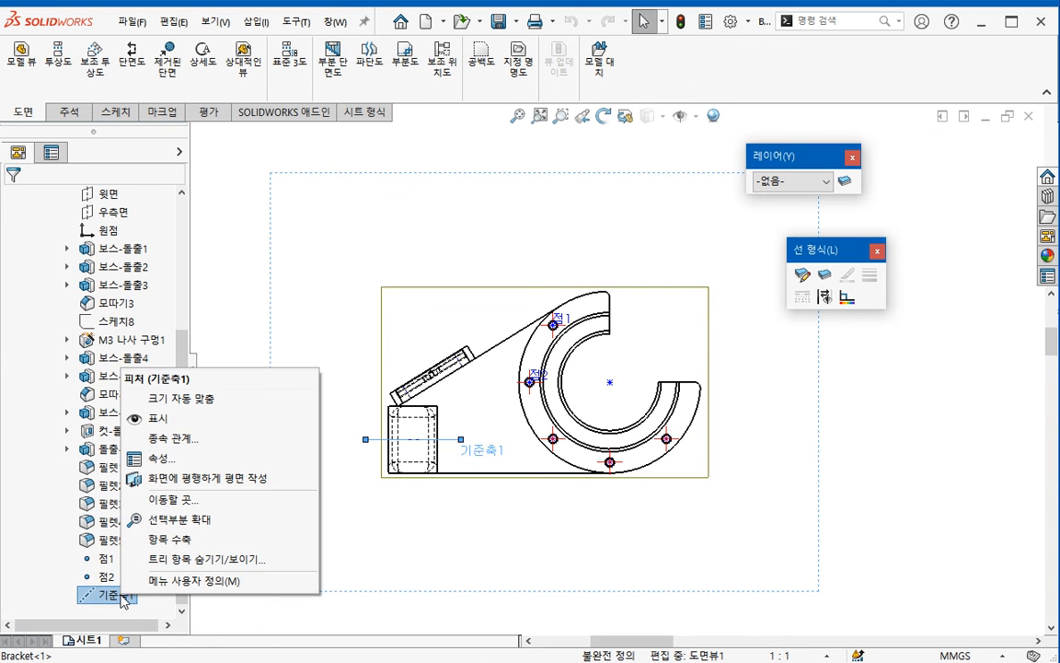
left_click(161, 418)
left_click(269, 552)
left_click(253, 504)
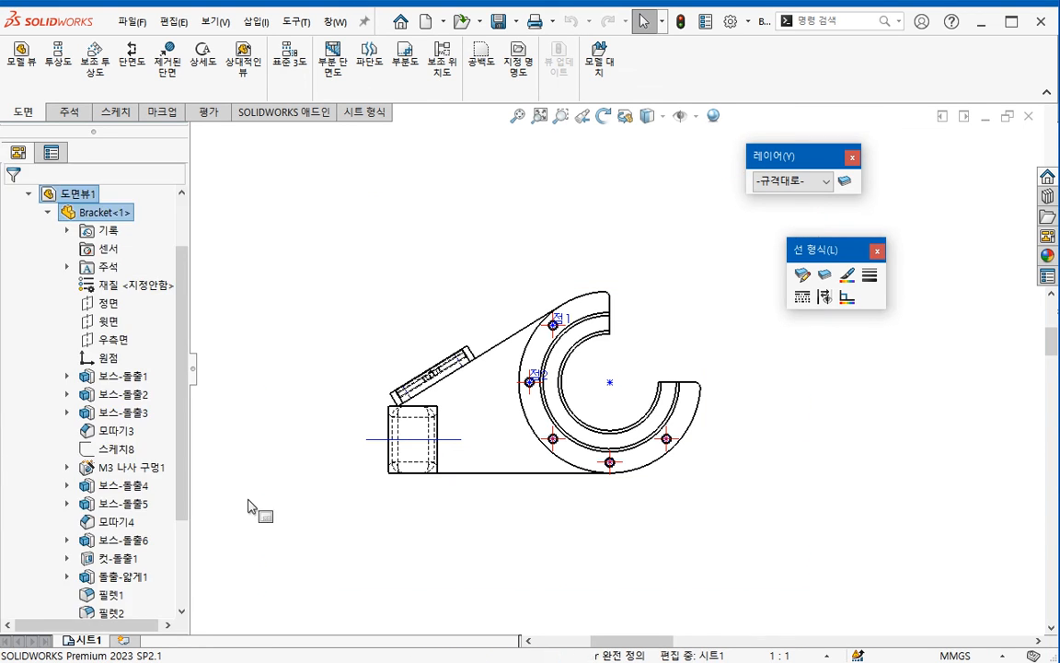
- Hide reference axis 기준축1 in the drawing view and show it again
scroll(147, 571, "down", 5)
right_click(121, 597)
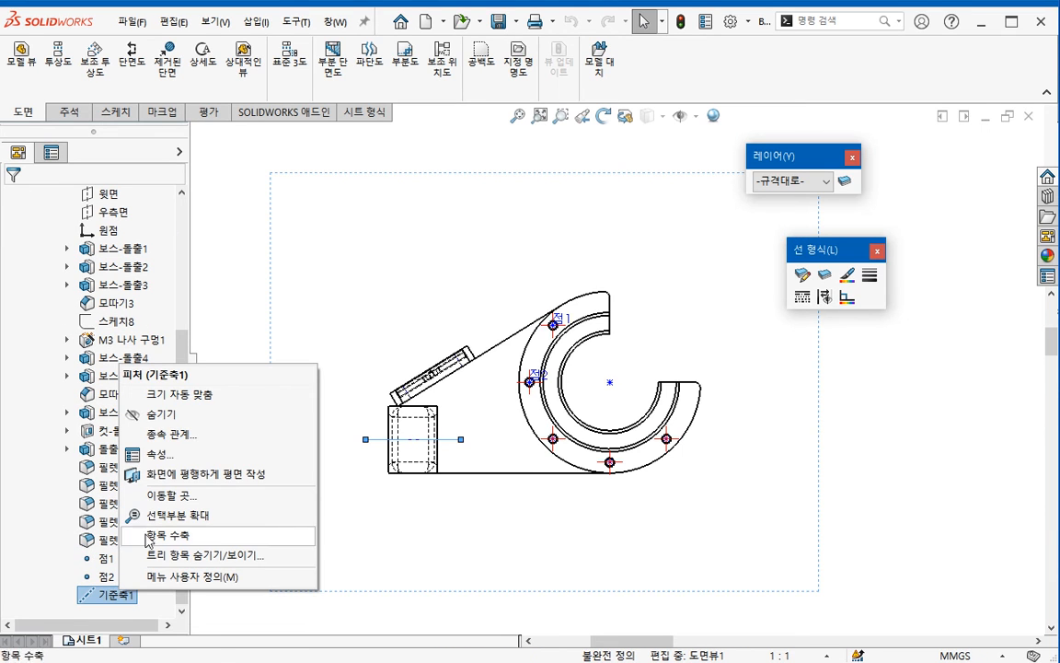
left_click(155, 411)
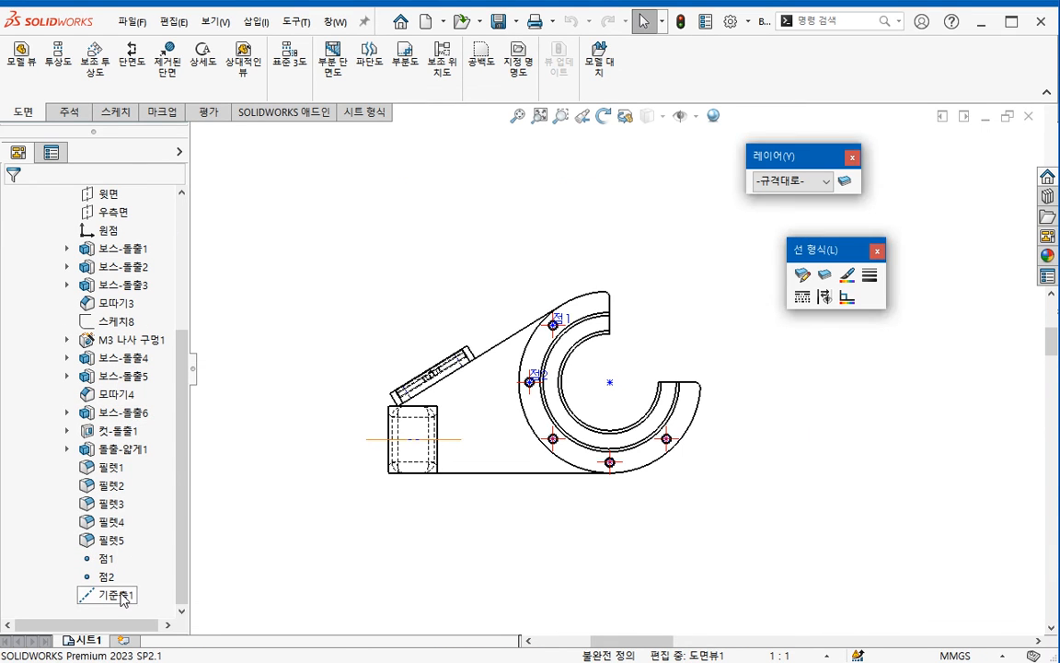
right_click(119, 596)
left_click(151, 416)
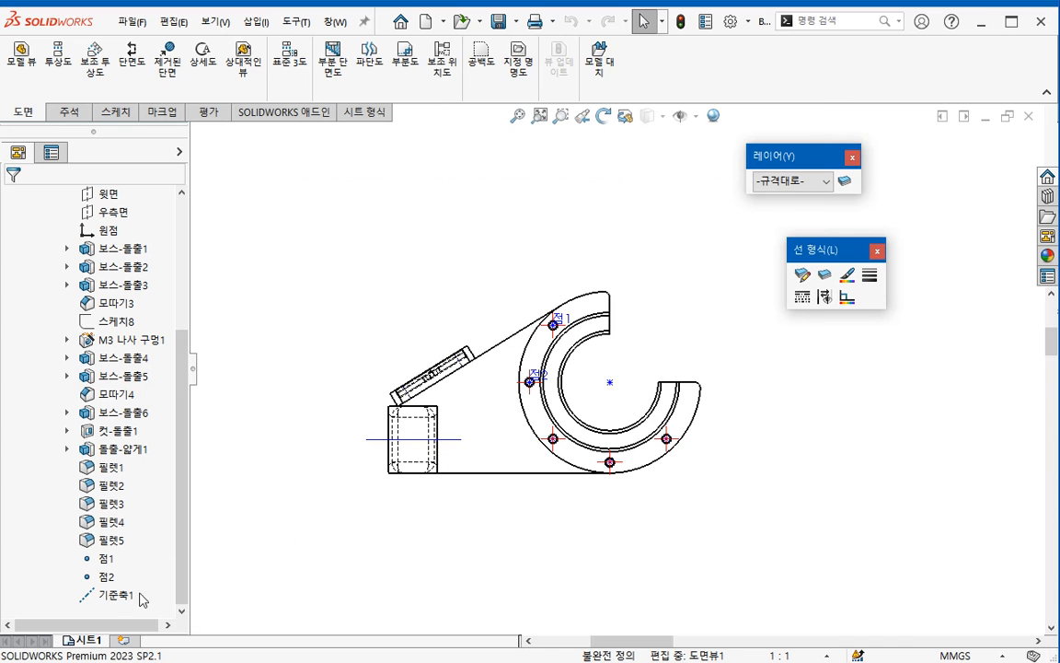
- Turn off the display of reference axes, temporary axes and points for drawing view 도면뷰1
left_click(115, 578)
left_click(108, 594)
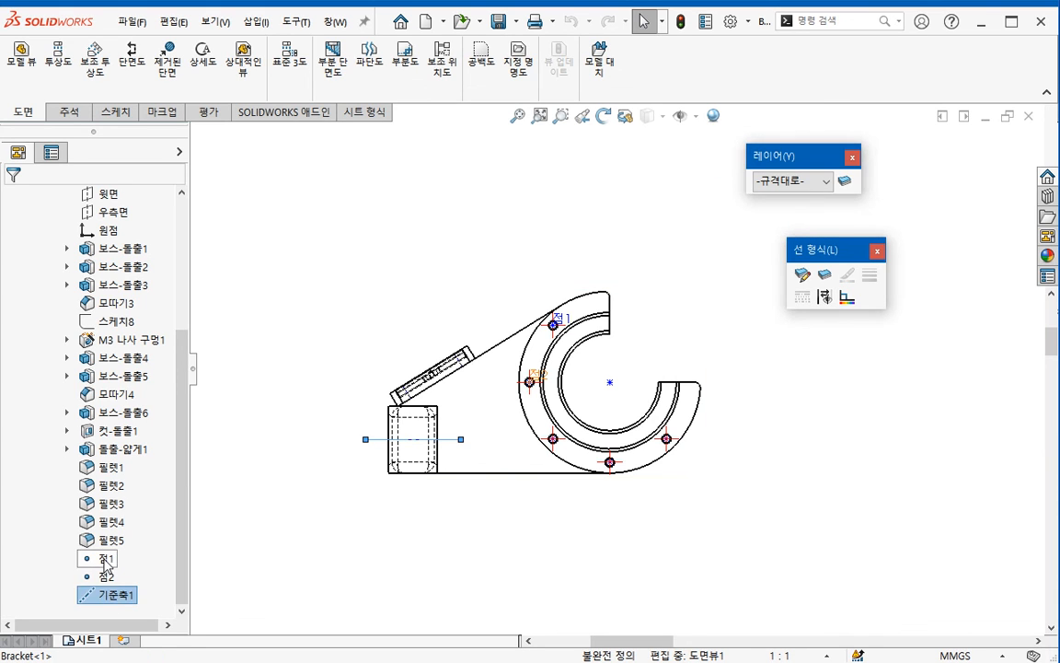
left_click(405, 578)
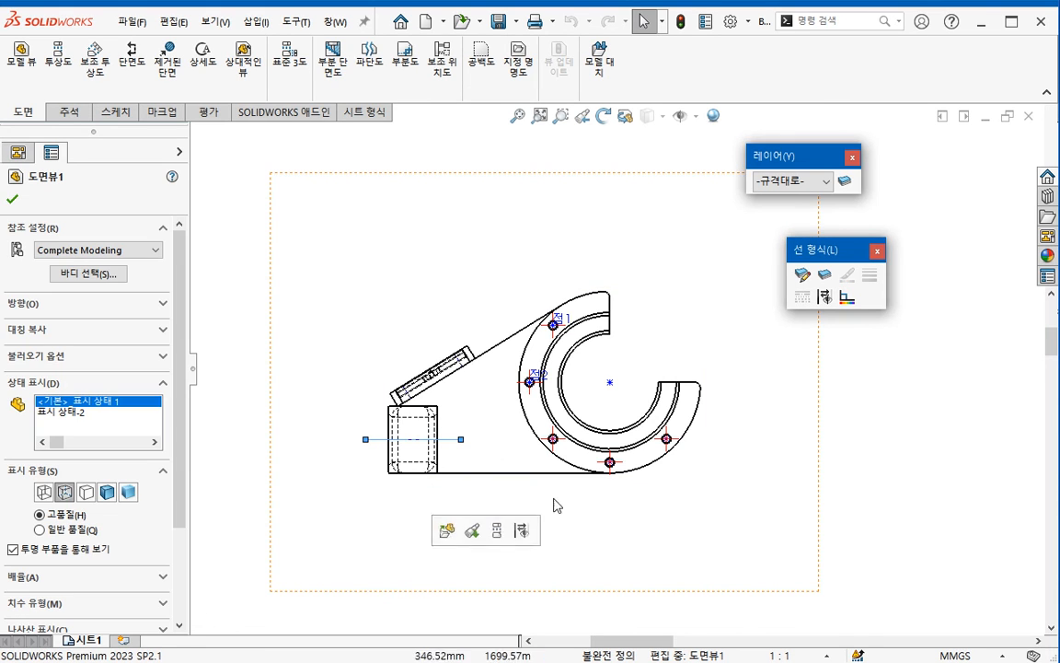
left_click(682, 115)
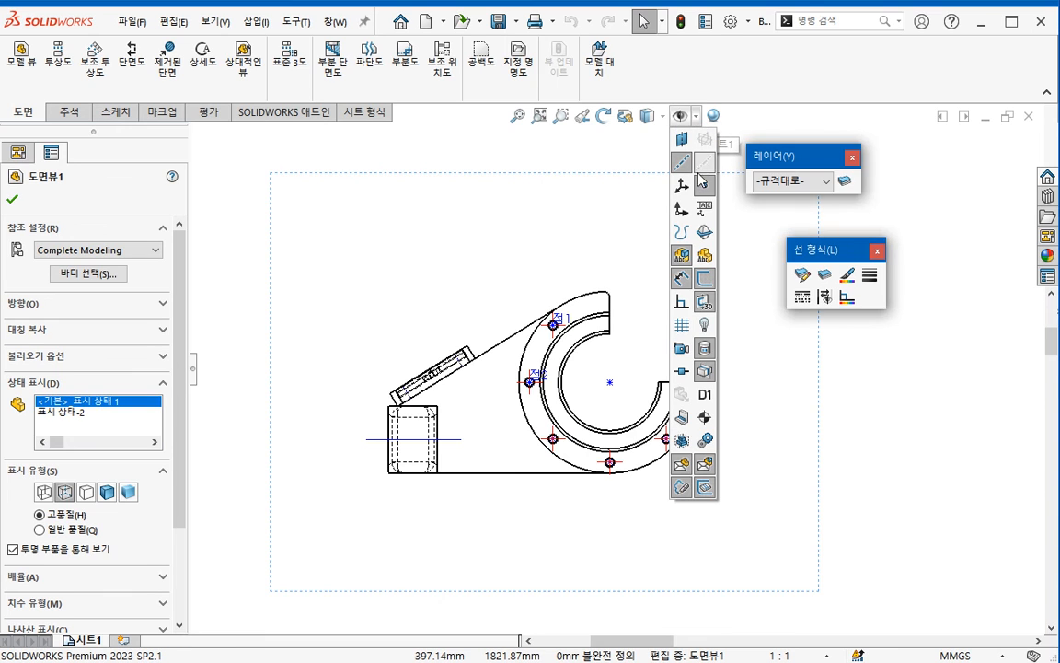
left_click(704, 165)
left_click(685, 167)
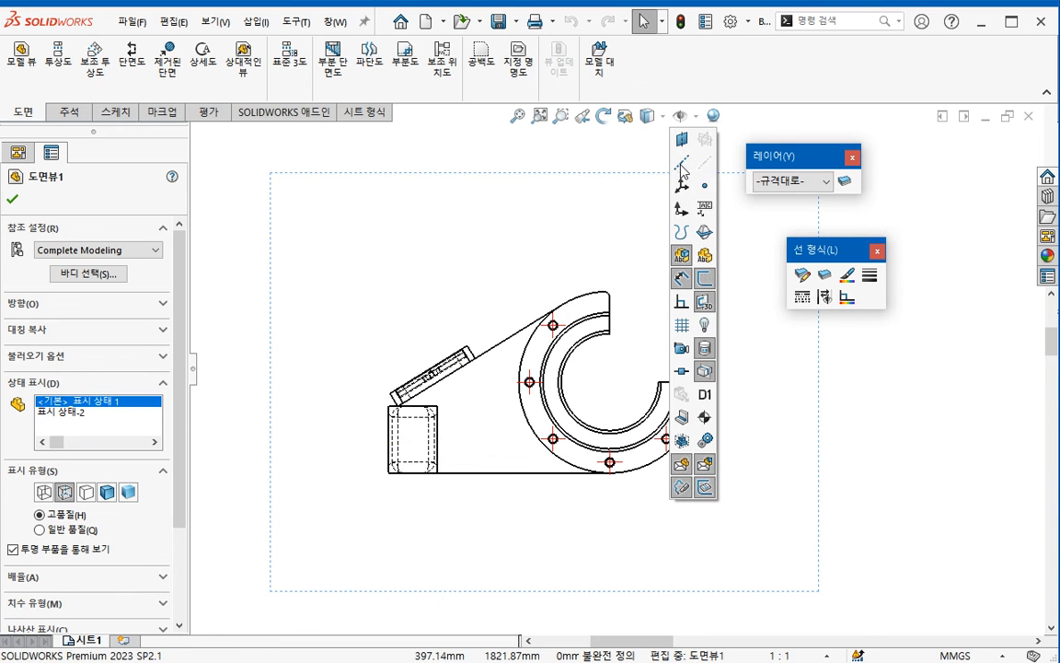
left_click(780, 389)
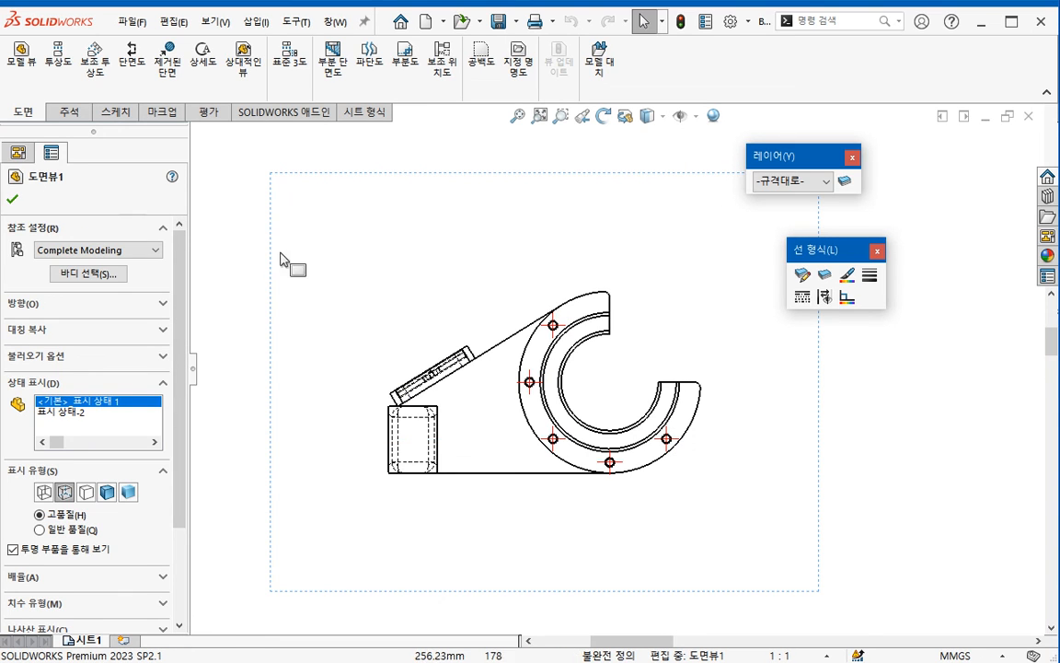
- Turn the display of reference axes, temporary axes and points back on and reset the sketch display of drawing view 도면뷰1
left_click(18, 157)
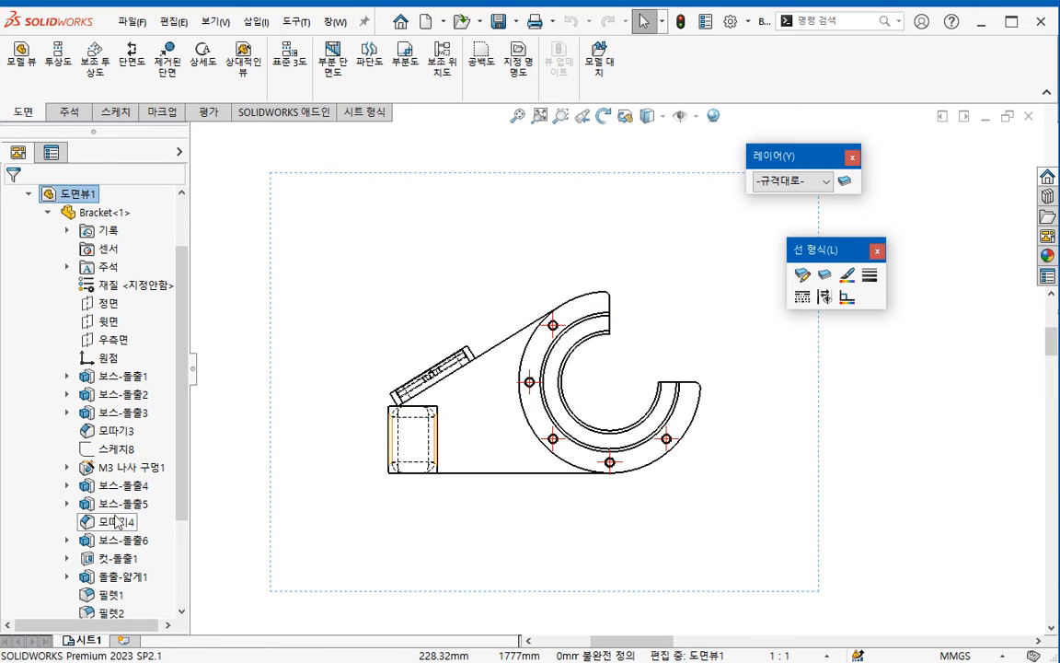
left_click_drag(181, 497, 176, 615)
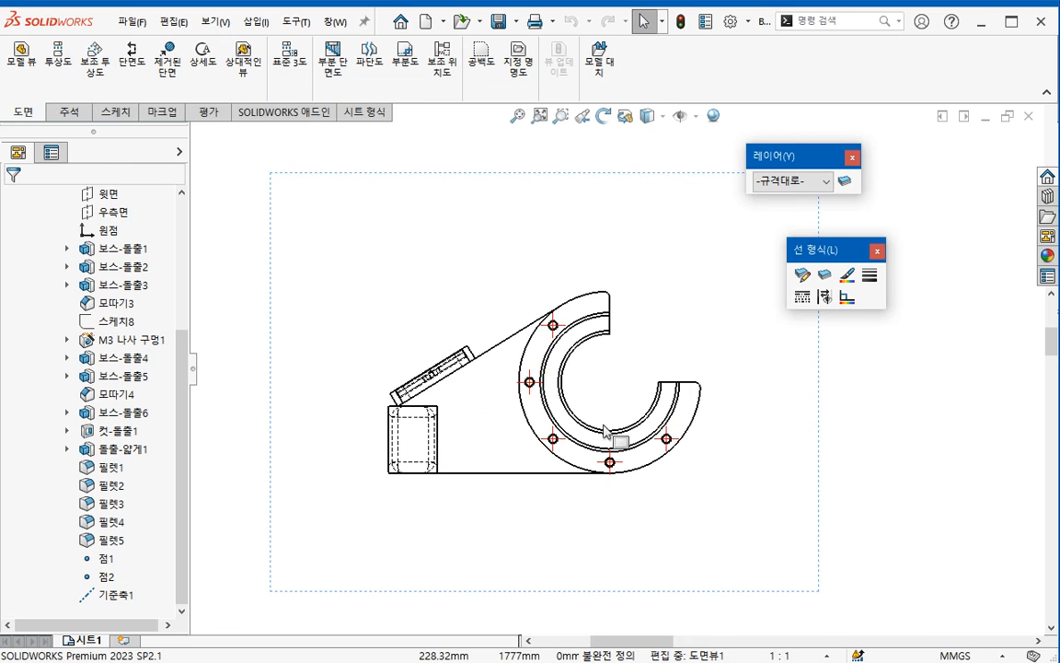
left_click(695, 116)
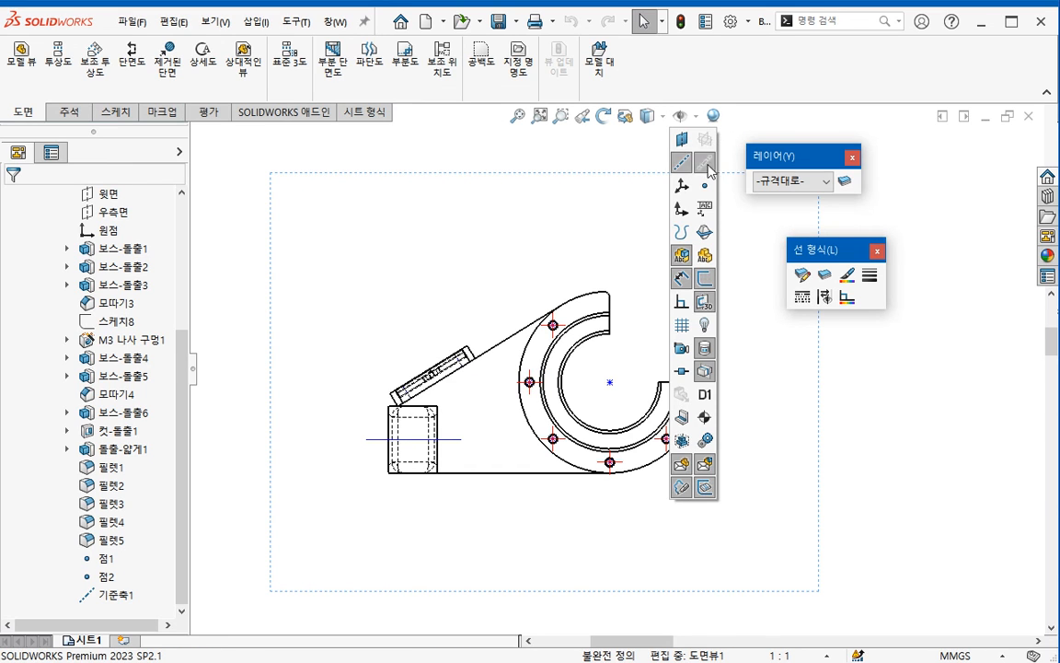
left_click(771, 409)
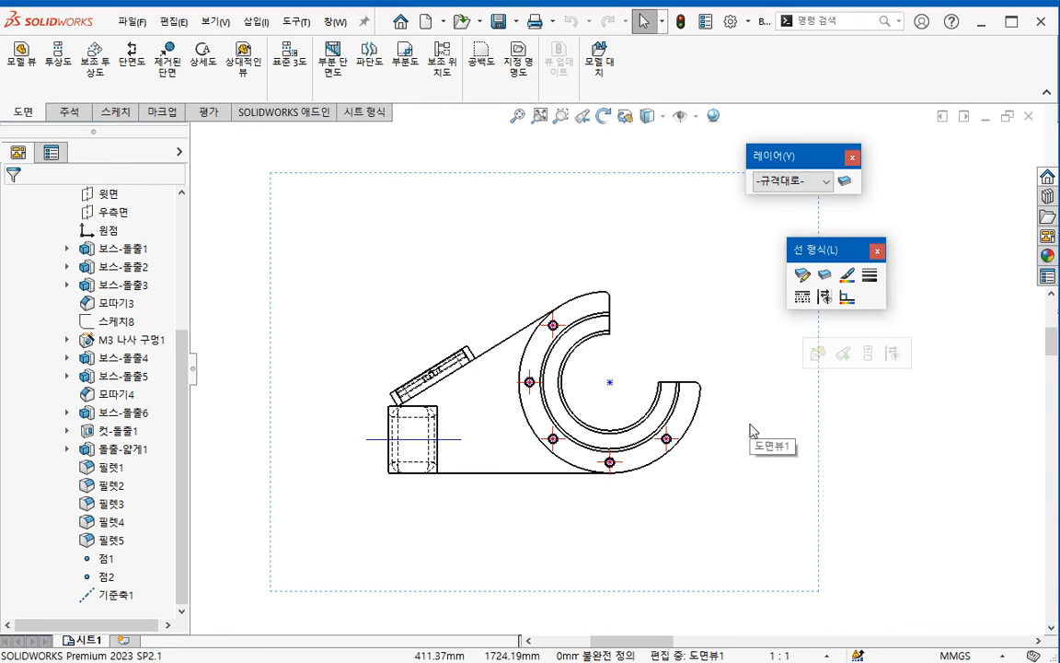
right_click(684, 285)
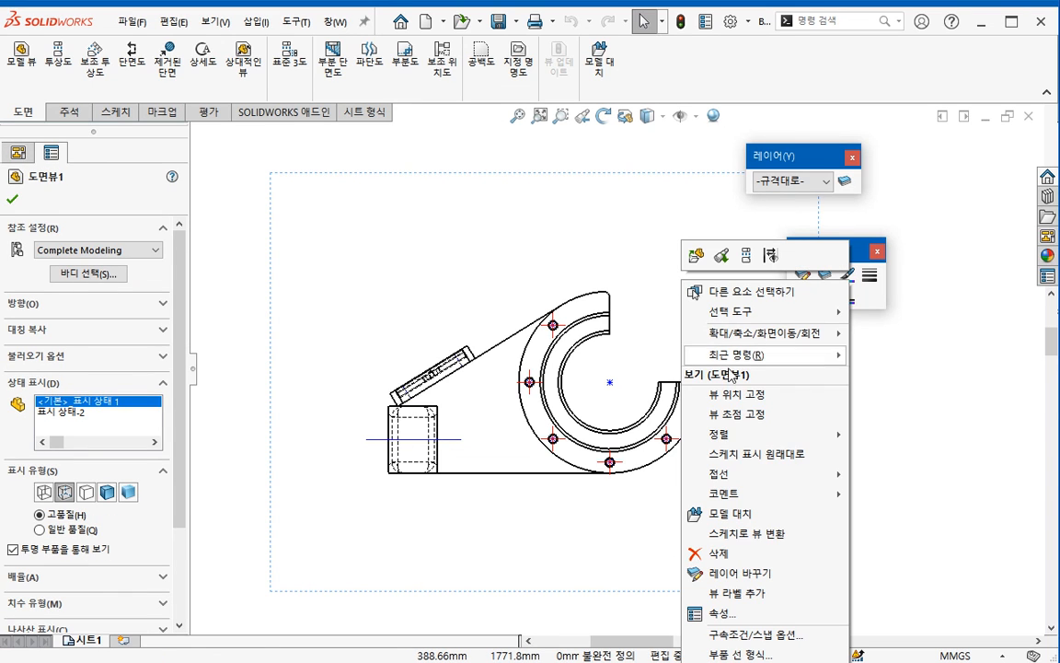
left_click(737, 455)
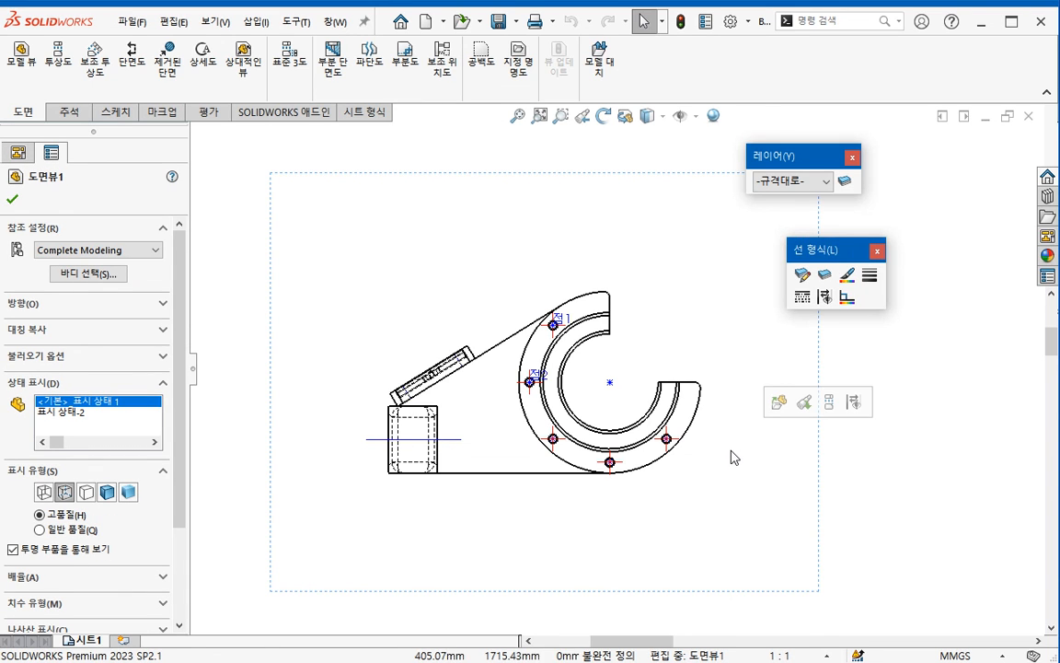
key("Escape")
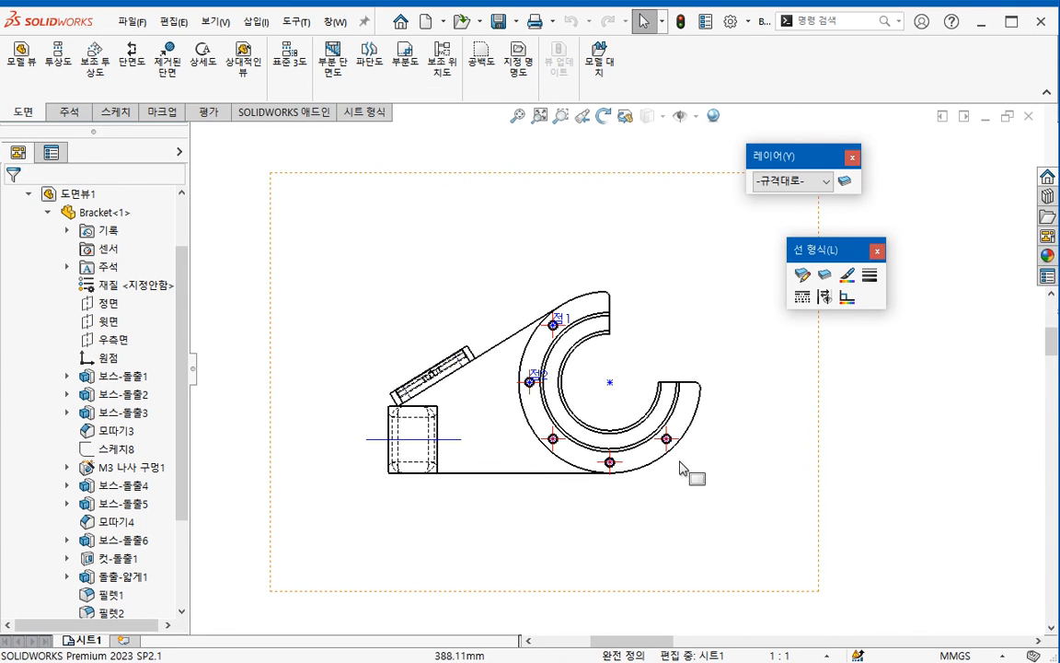
- Reset the sketch display of 도면뷰1 once more and collapse all items in the drawing's feature tree
mouse_move(665, 480)
middle_mouse_down()
mouse_move(704, 504)
mouse_move(689, 506)
middle_mouse_up()
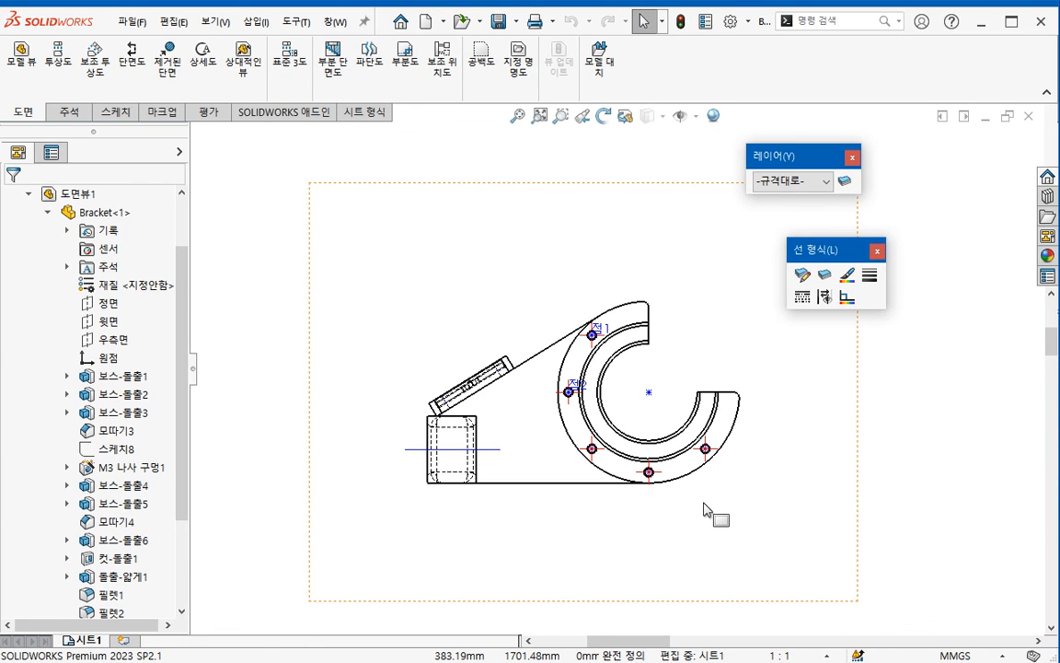
right_click(715, 296)
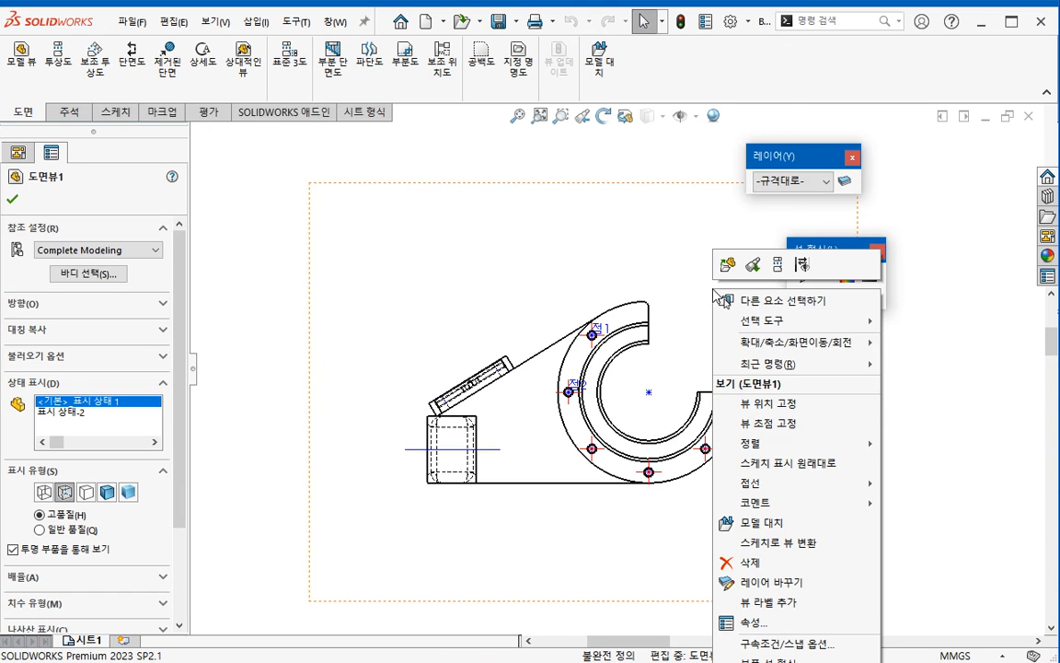
left_click(773, 463)
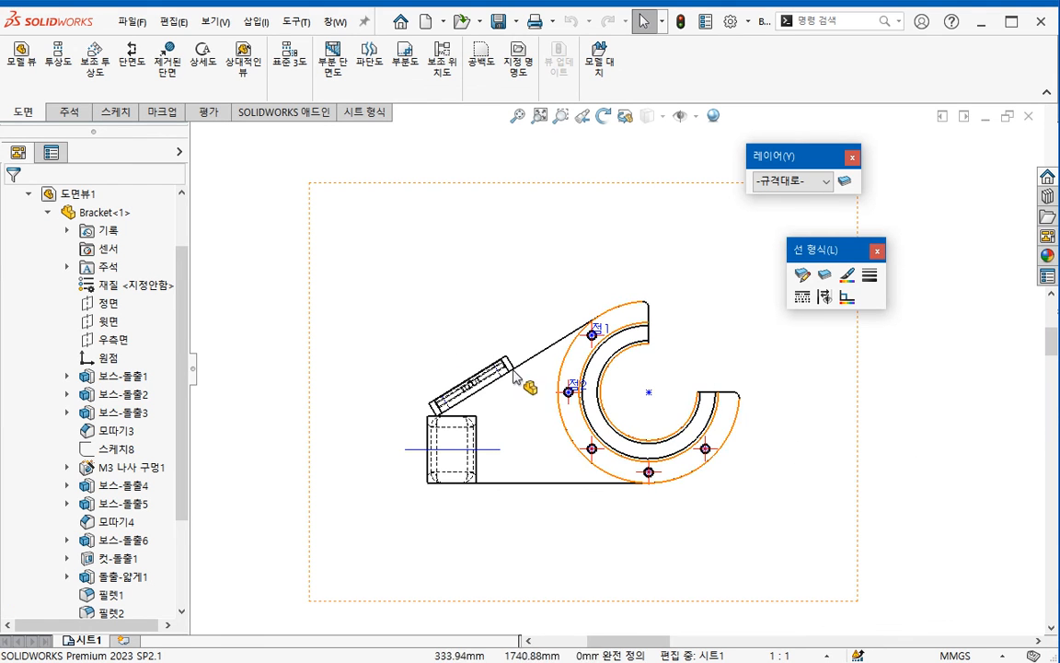
right_click(151, 229)
left_click(184, 231)
key("f")
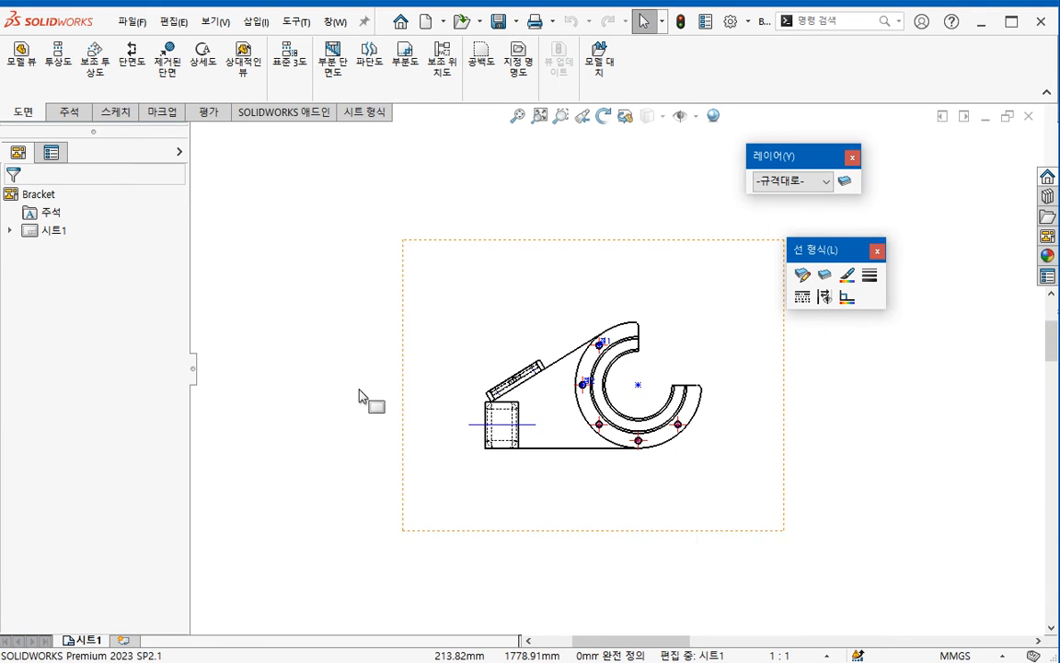
- Insert an empty view on the sheet just below drawing view 도면뷰1
left_click(550, 469)
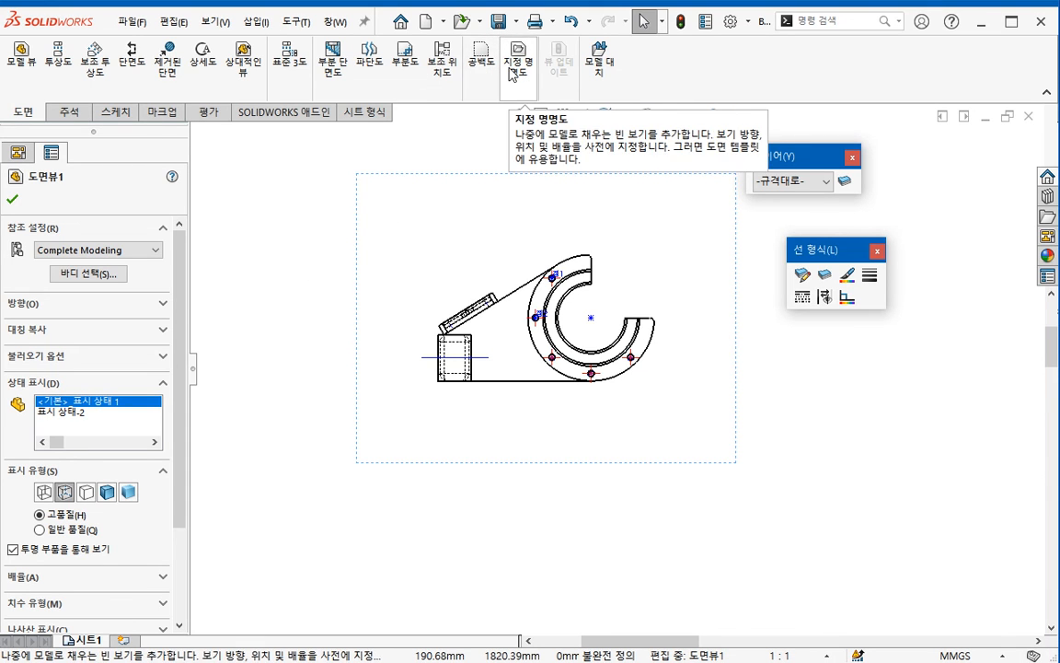
left_click(481, 69)
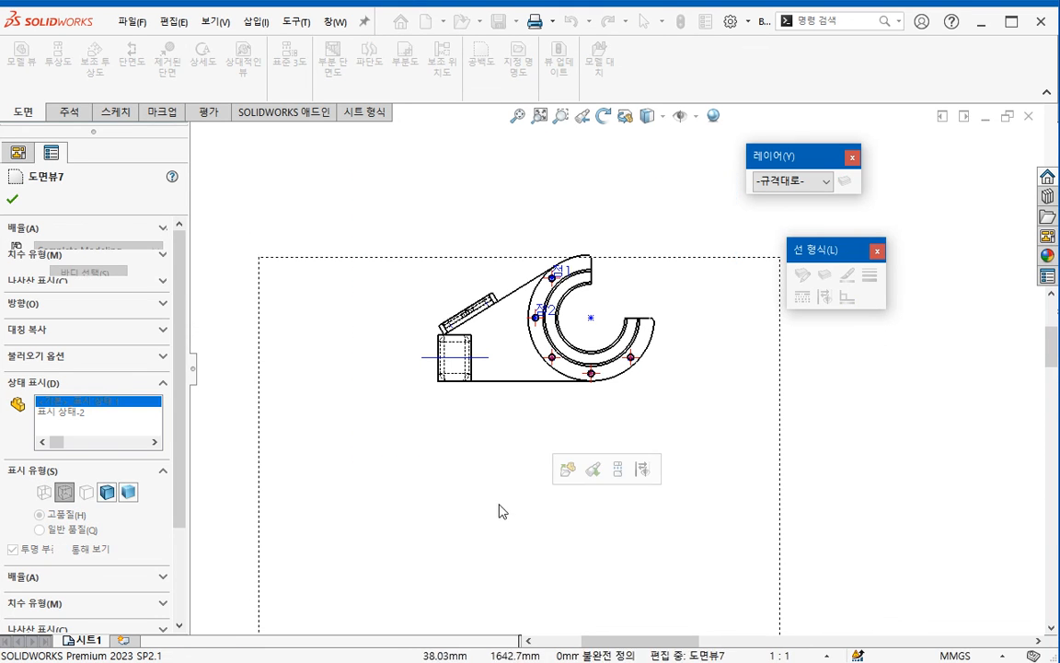
left_click(501, 511)
- Sketch a circle inside the empty view 도면뷰7, just below the bracket
left_click(117, 112)
left_click(84, 46)
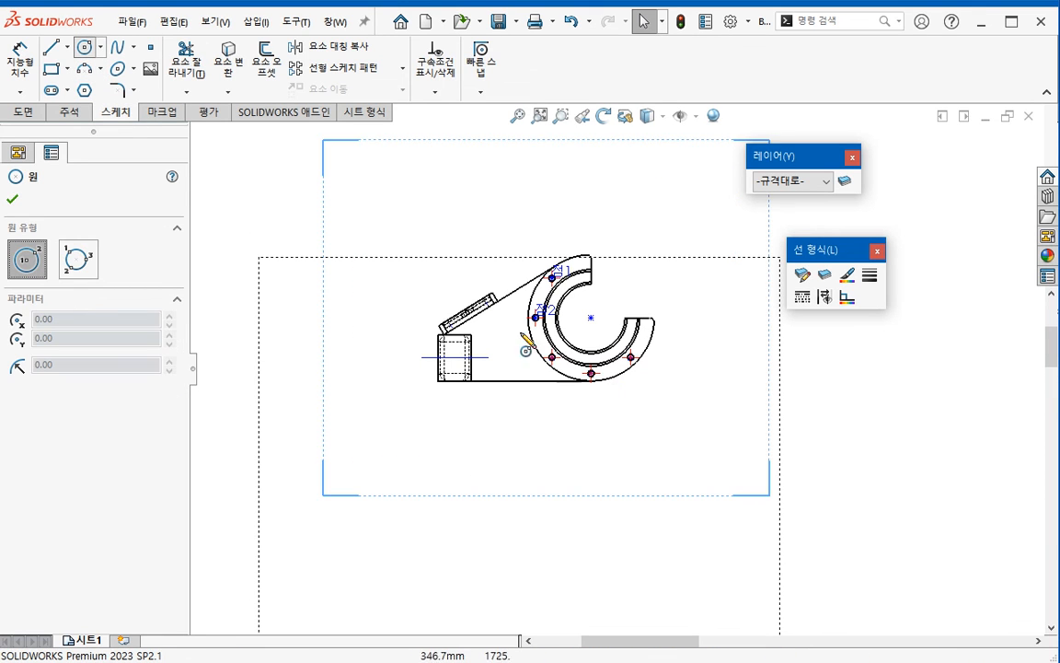
left_click(541, 544)
left_click(585, 580)
key("Escape")
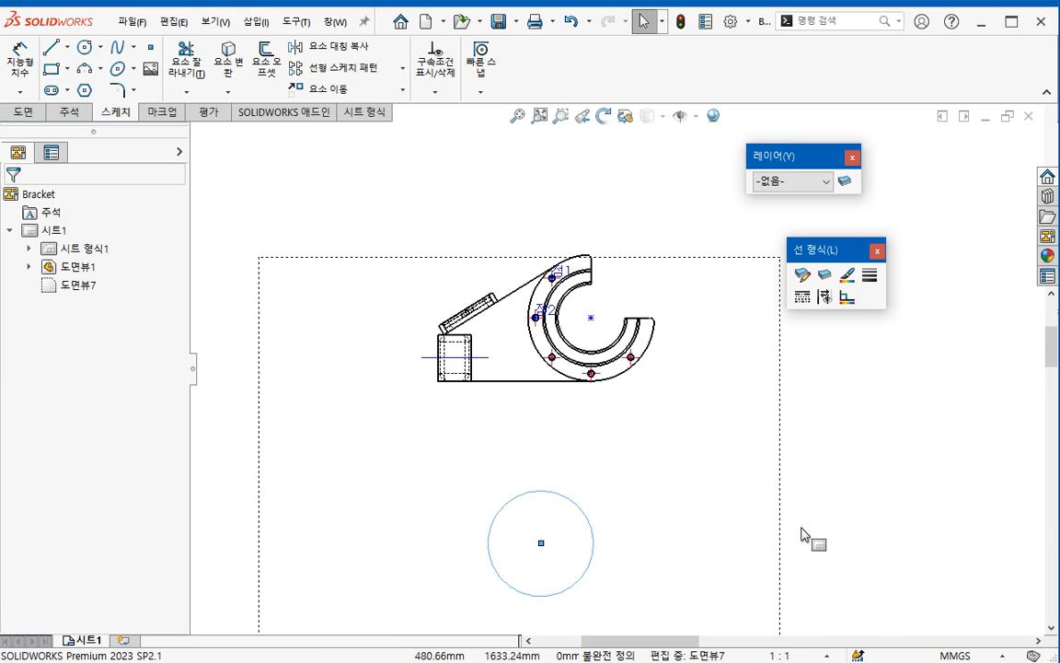
- Delete the empty view 도면뷰7 together with its sketched circle
left_click(775, 531)
key("Delete")
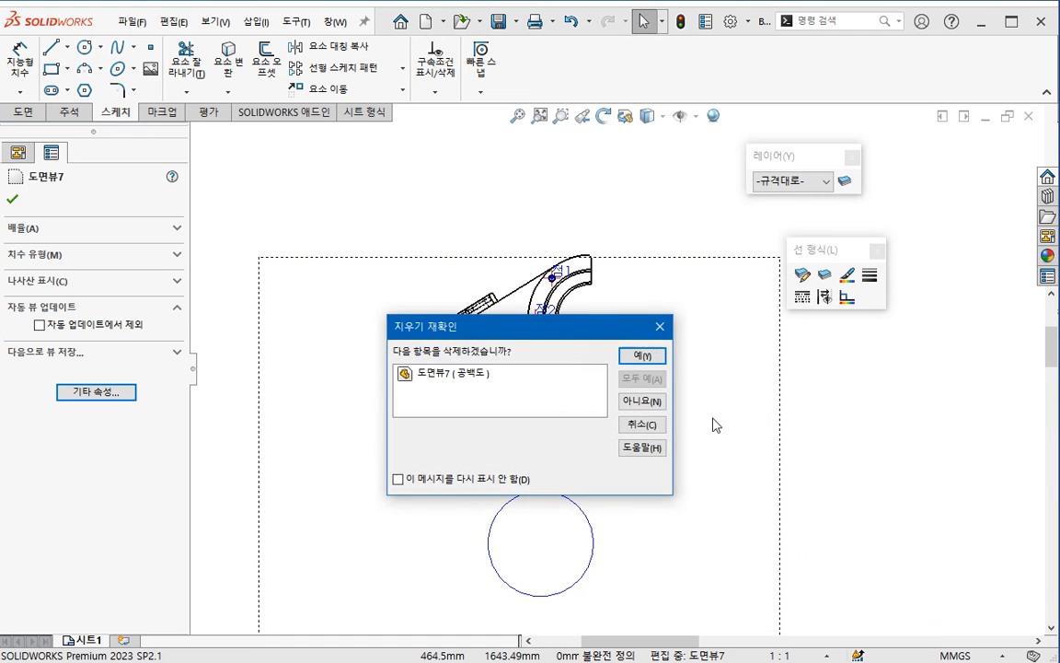
left_click(642, 356)
- Convert drawing view 도면뷰1 to sketch entities, using the option that replaces the view with a sketch
right_click(699, 311)
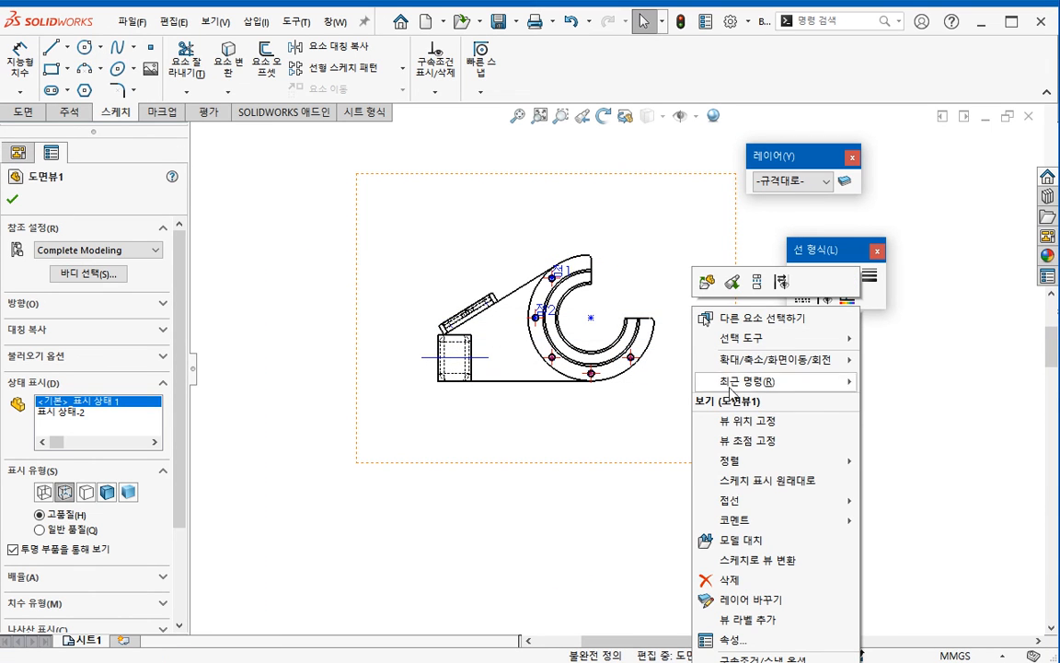
left_click(757, 560)
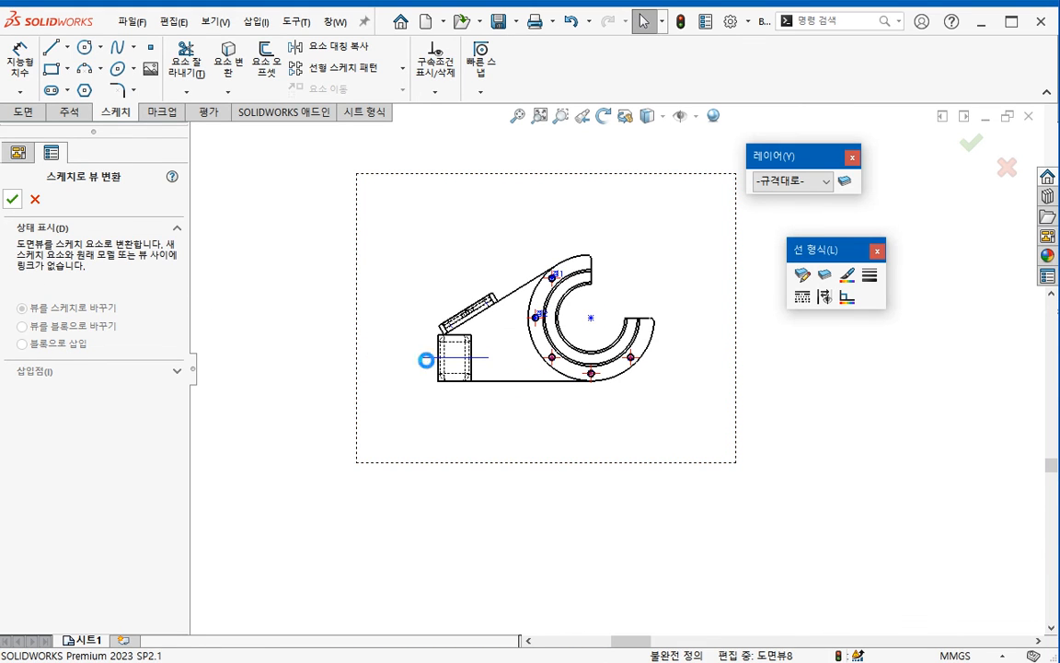
left_click(12, 199)
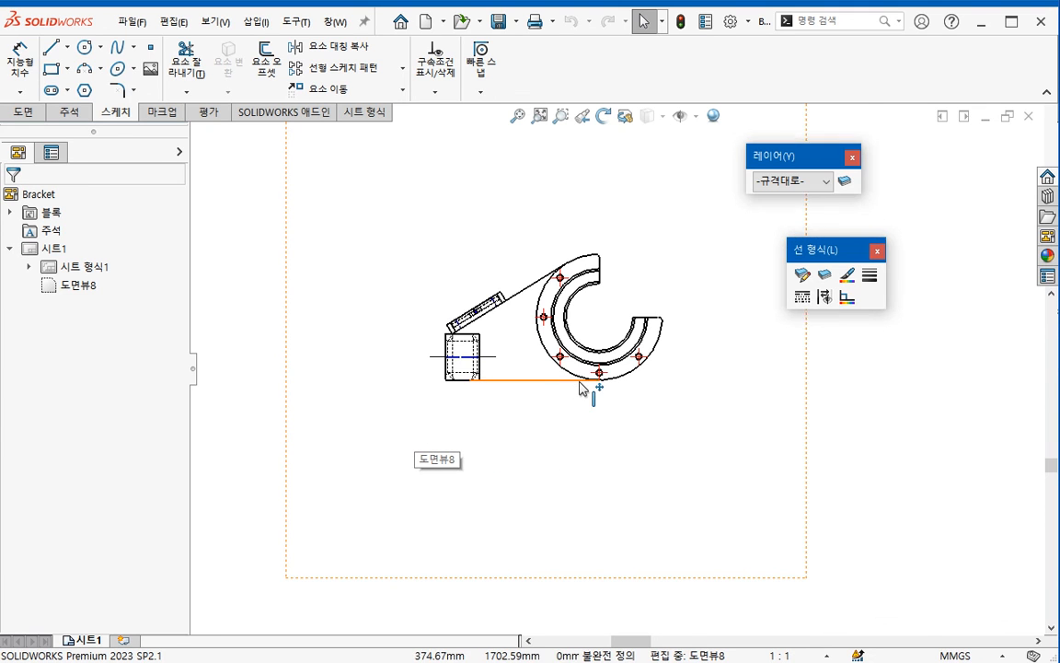
- Pull the bracket's lower horizontal line downward and reshape the large outer arc by moving it down and outward
scroll(572, 403, "down", 5)
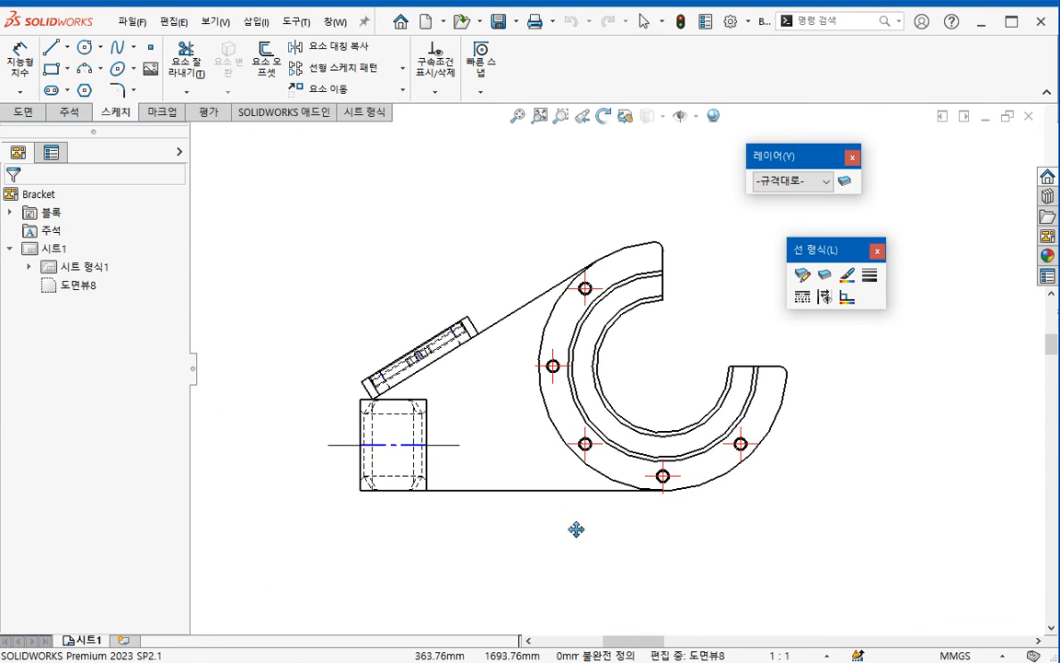
left_click_drag(568, 490, 560, 546)
left_click(497, 578)
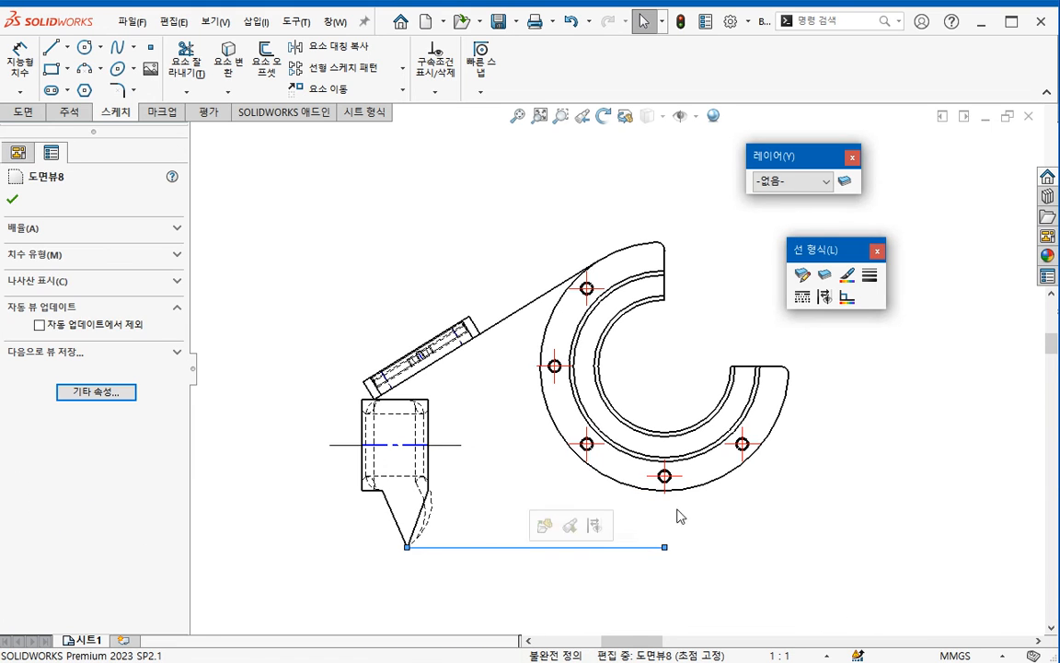
left_click_drag(705, 492, 733, 556)
key("z")
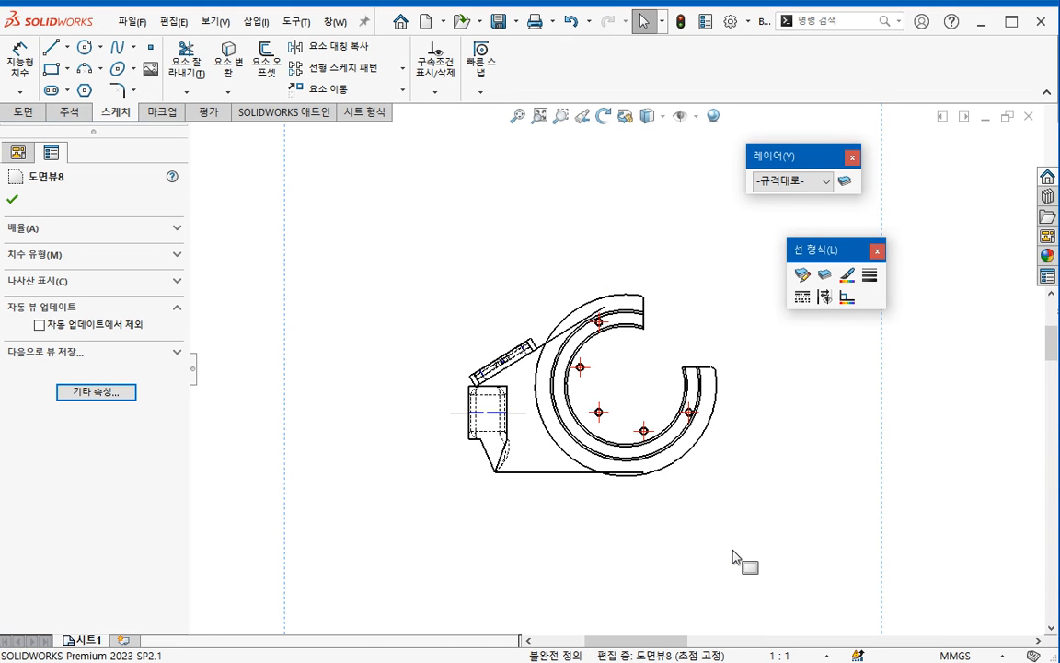
right_click(727, 322)
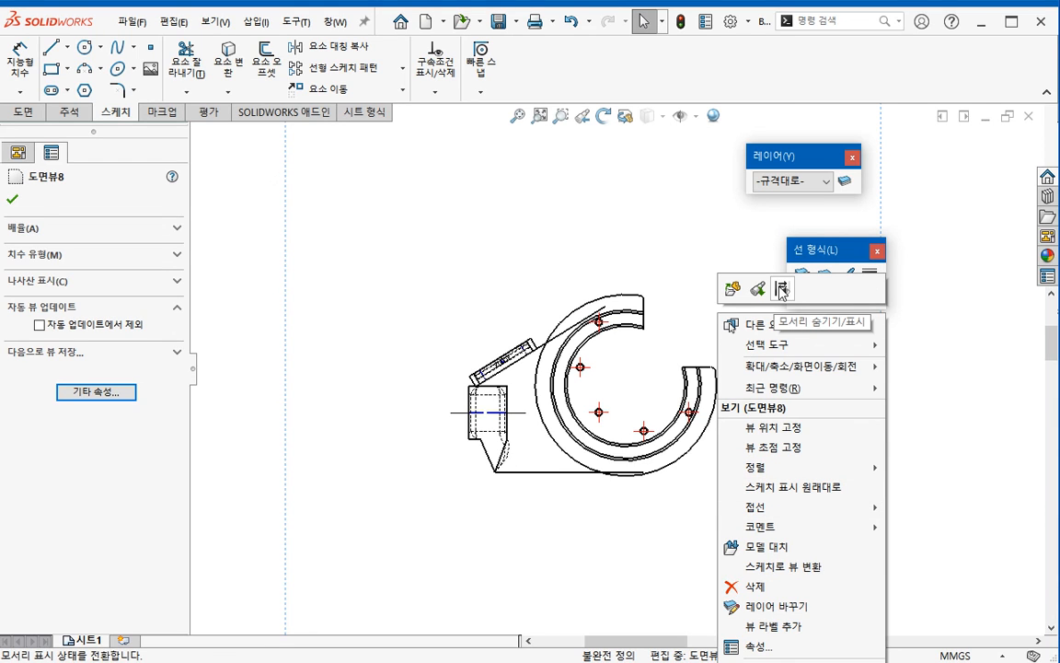
mouse_move(768, 513)
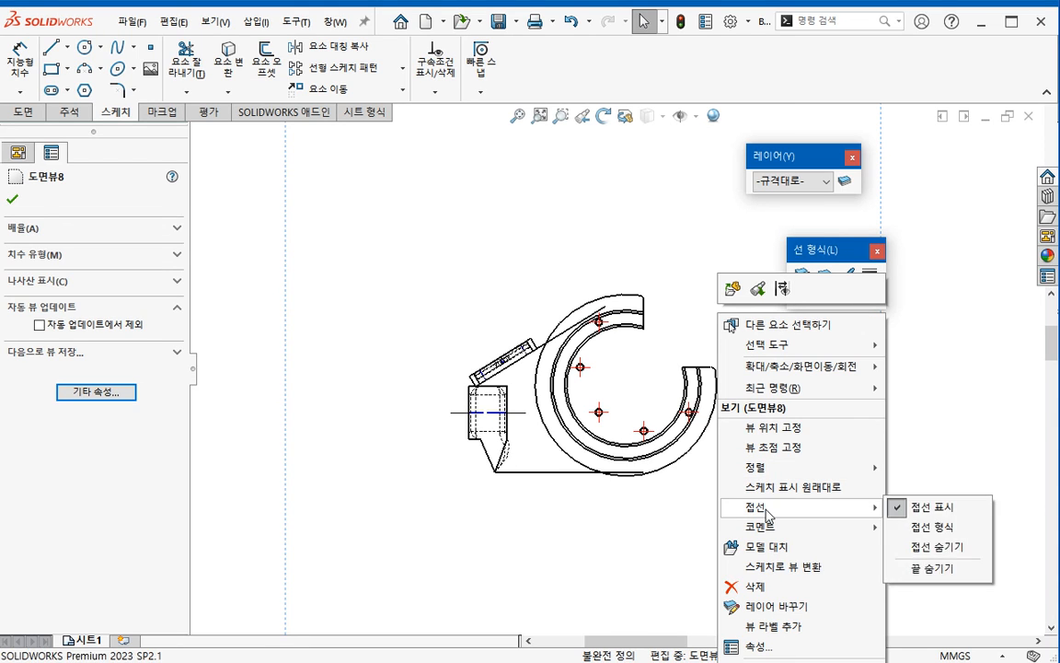
left_click(641, 568)
key("z")
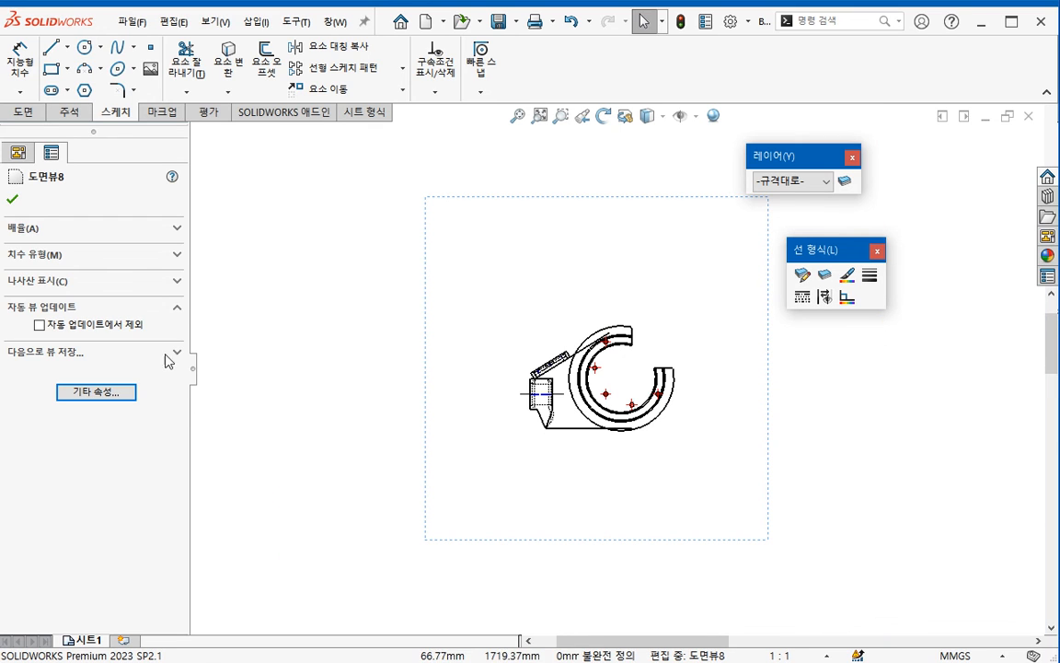
key("Escape")
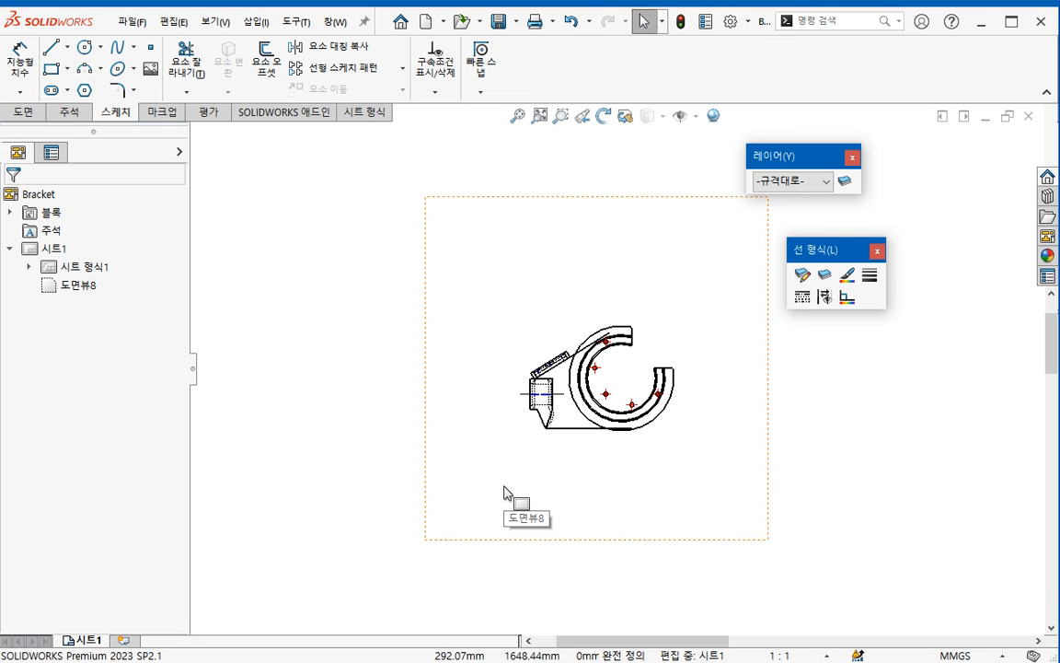
left_click(644, 502)
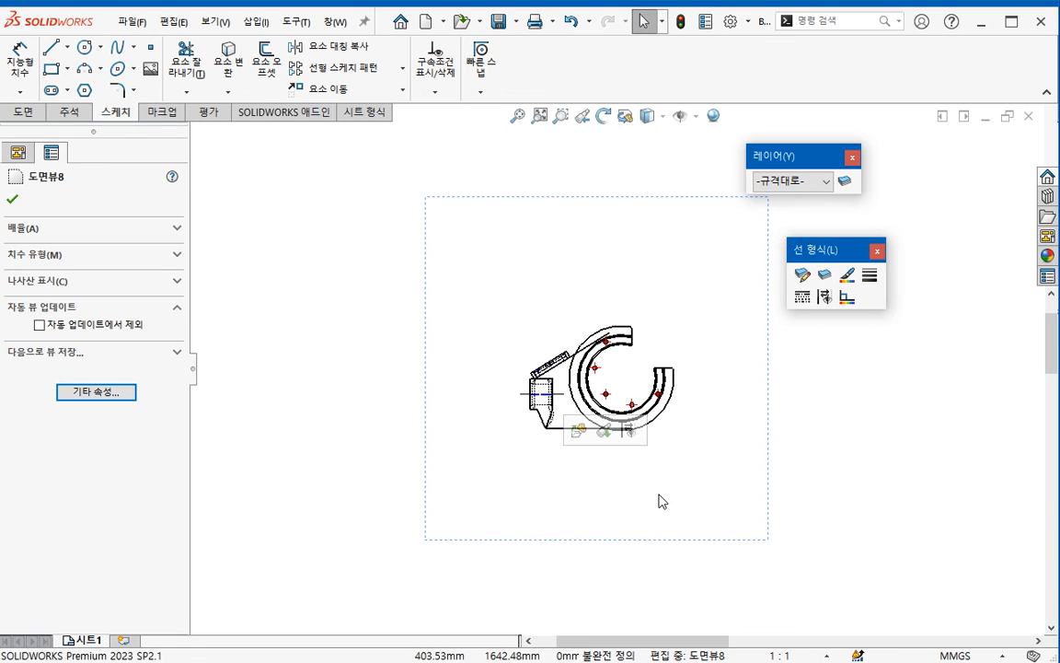
left_click(848, 504)
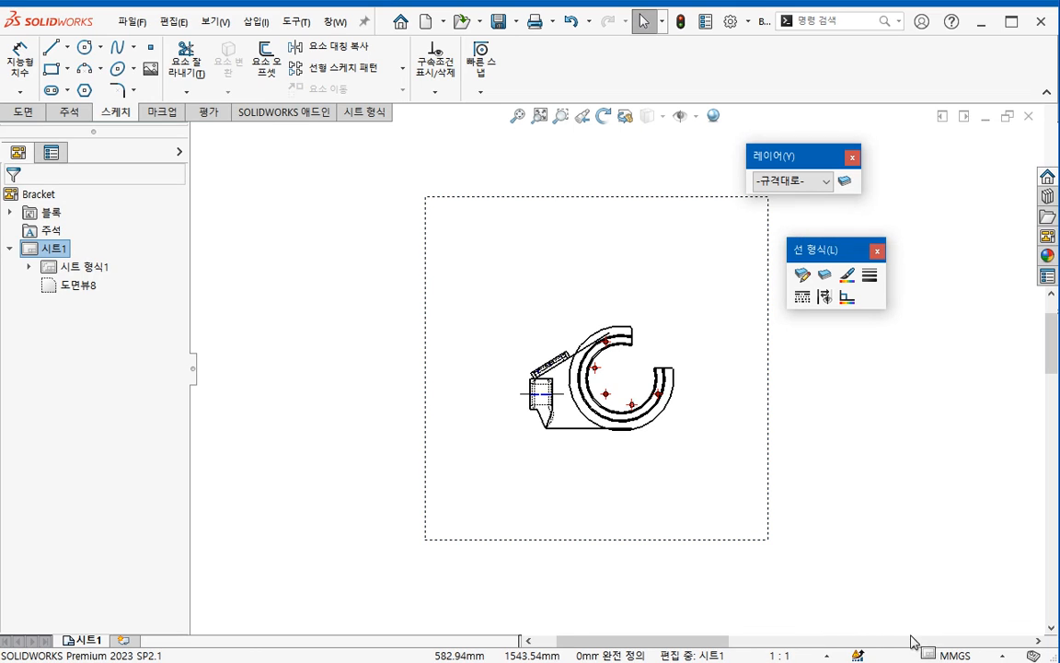